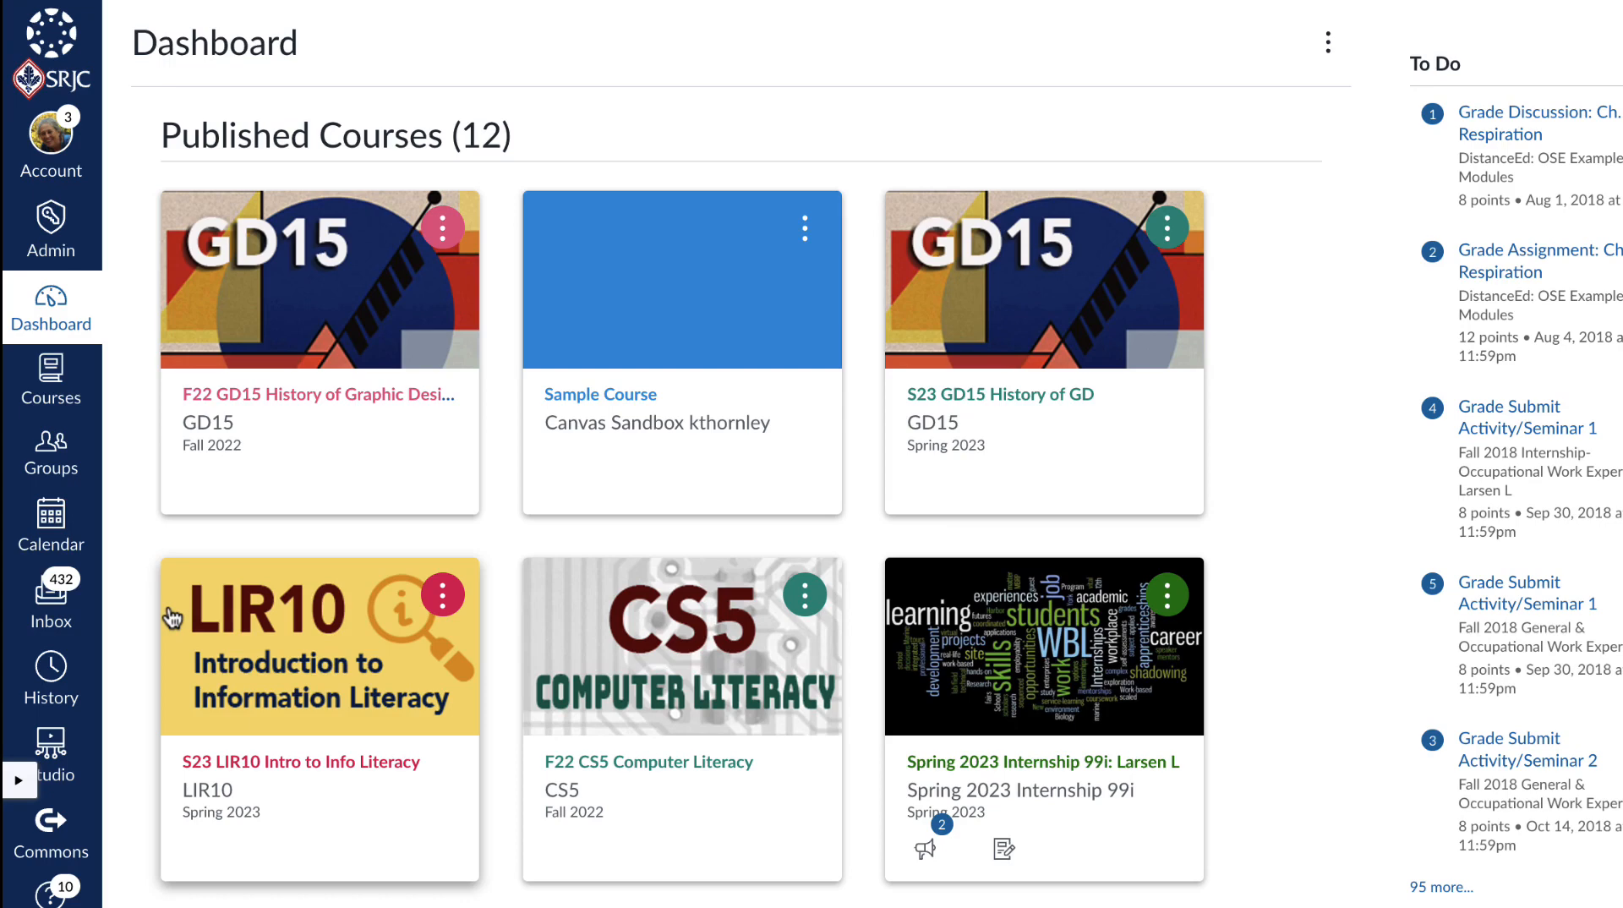
Move the S23 LIR10 Intro to Info Literacy course card to the first place among the published courses.
{"action": "left_click_drag", "start_coordinate": [172, 618], "coordinate": [164, 259]}
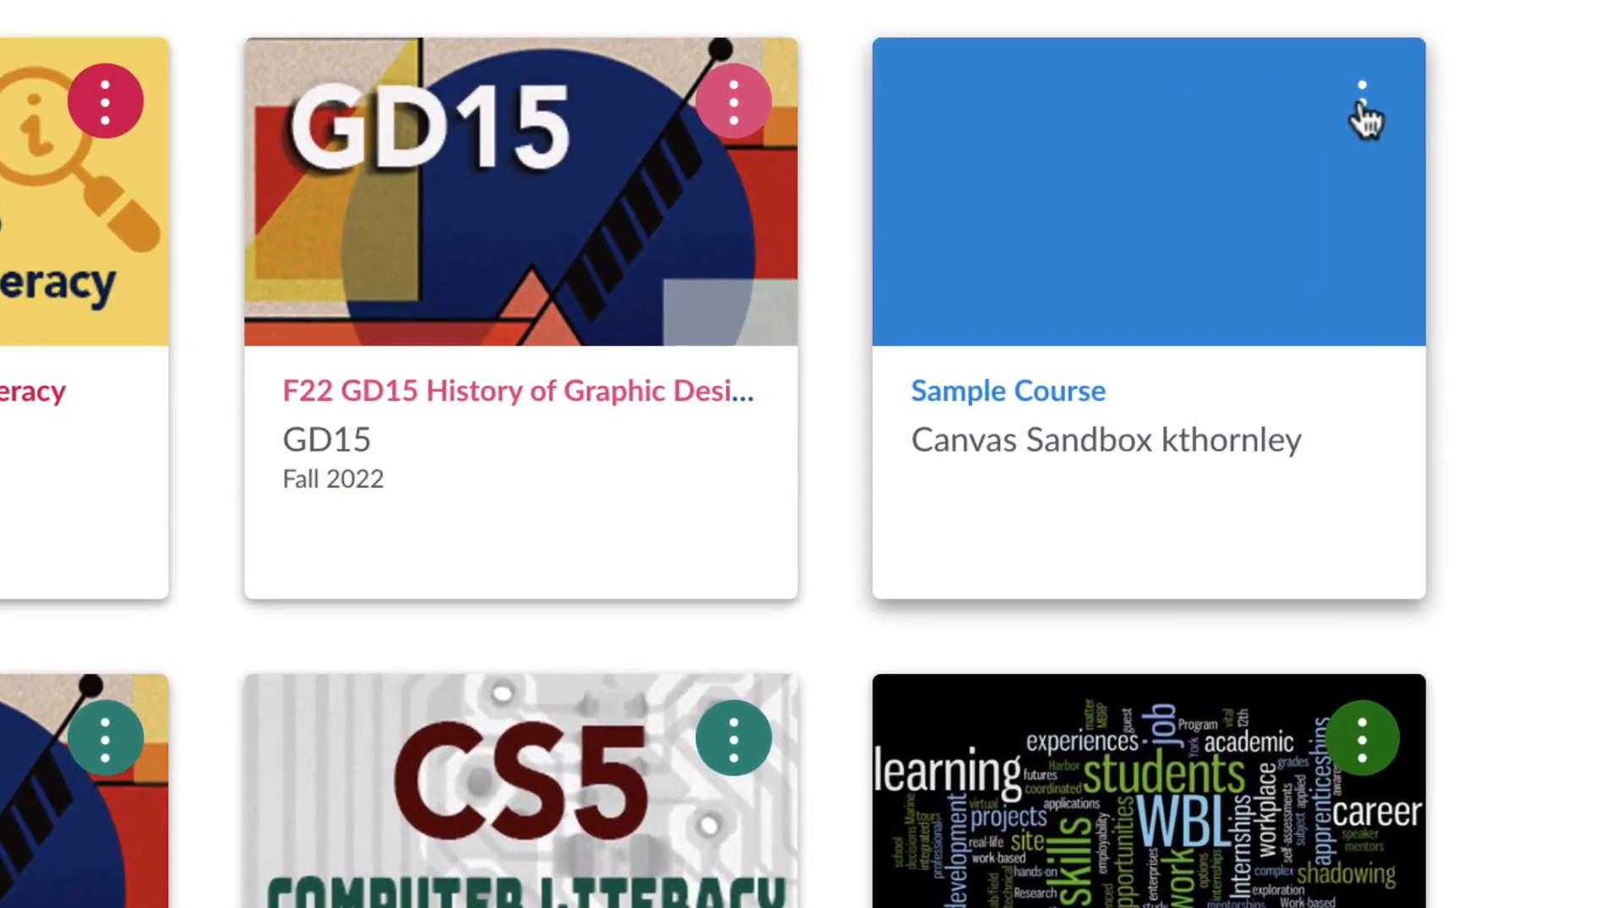
Change the Sample Course card's nickname to "Sample Course for Canvas Top 10" and apply it.
{"action": "left_click", "coordinate": [1362, 106]}
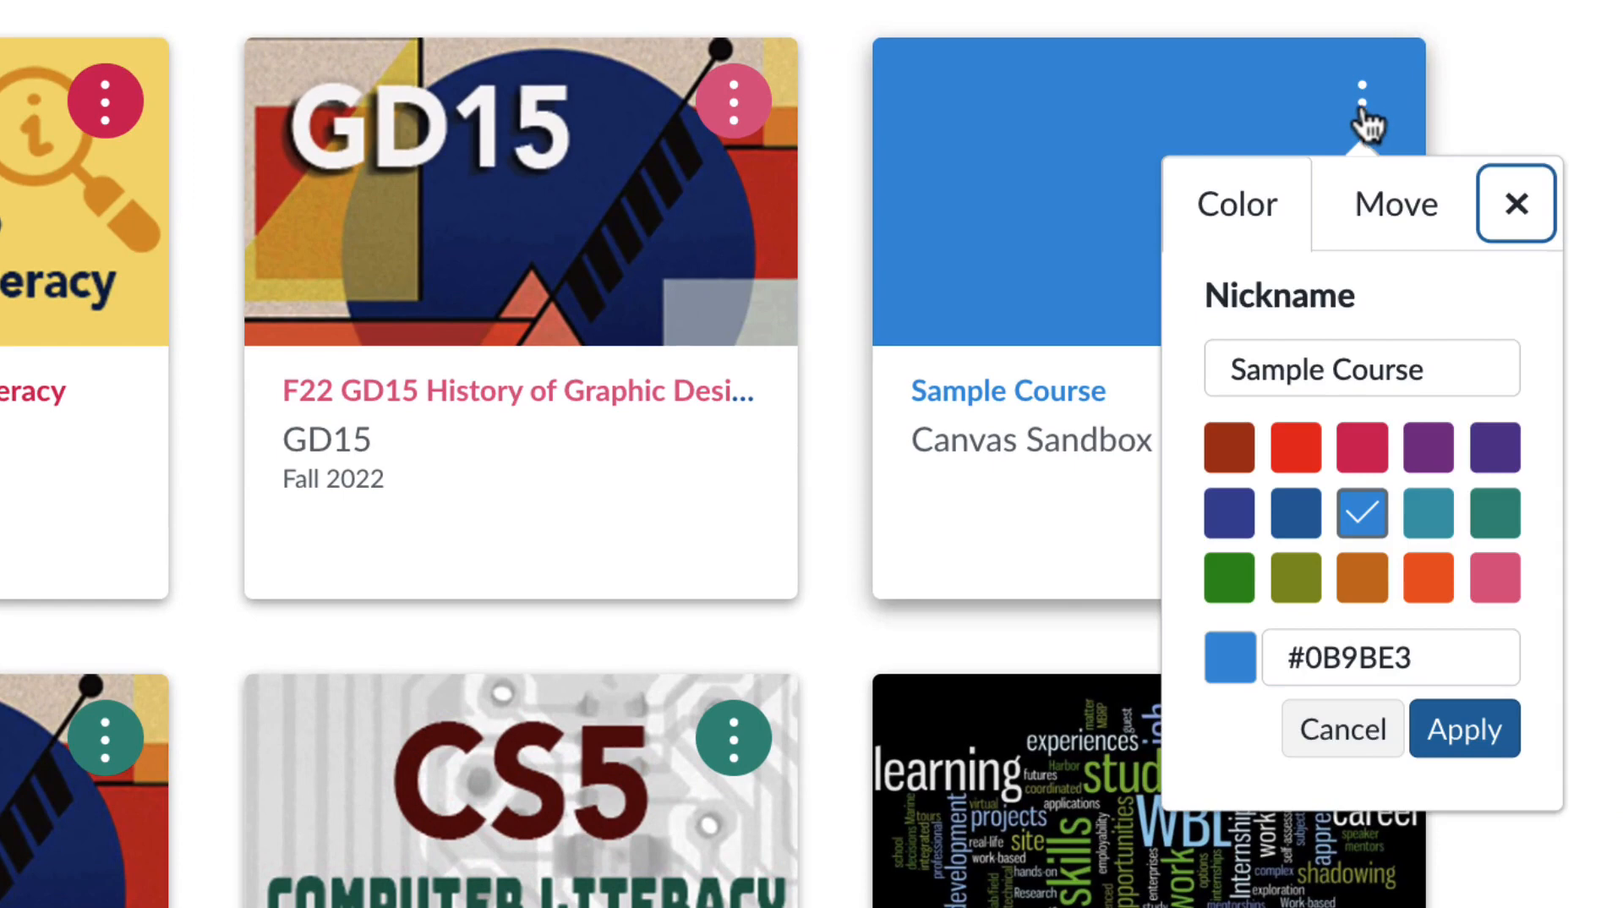
{"action": "left_click", "coordinate": [1344, 376]}
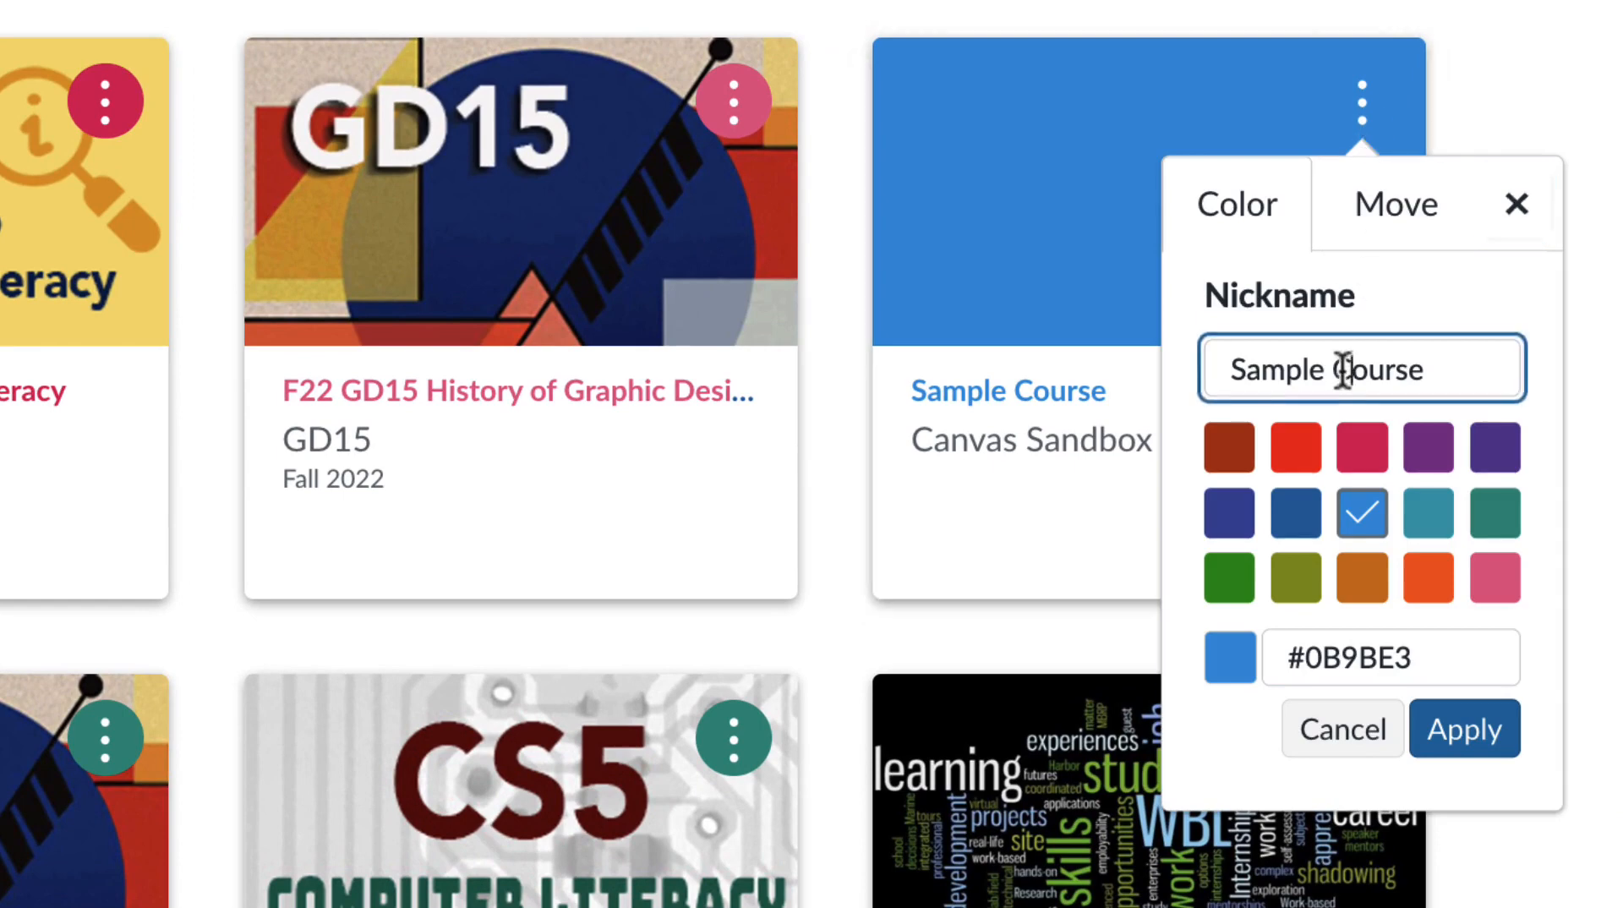
{"action": "left_click", "coordinate": [1456, 372]}
{"action": "type", "text": "for Canva"}
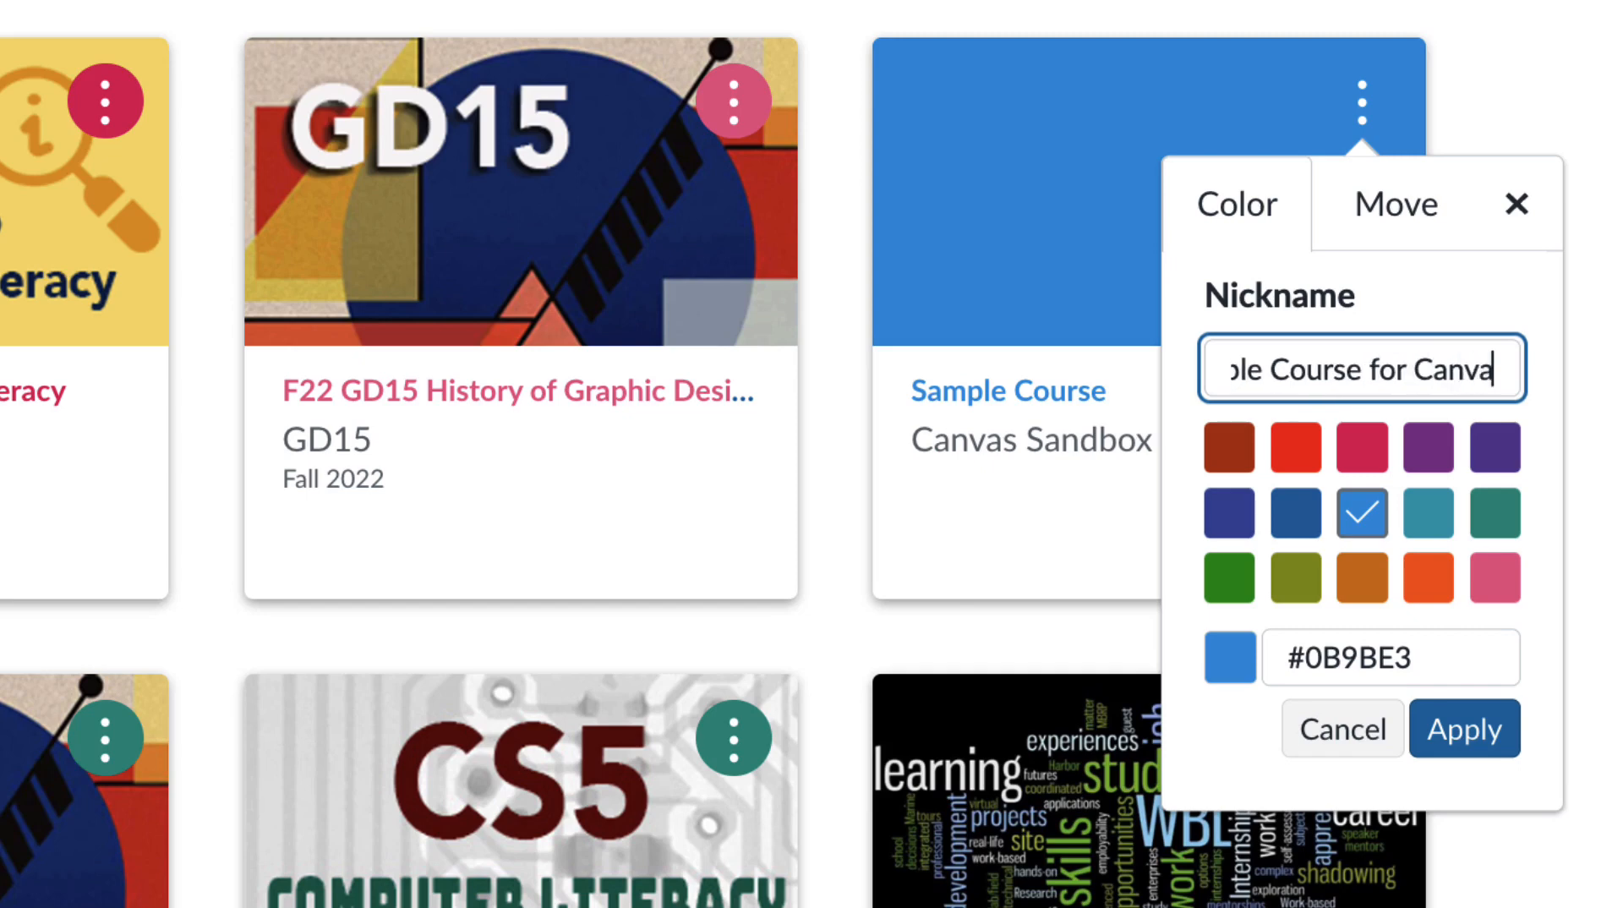
{"action": "type", "text": "s top 10"}
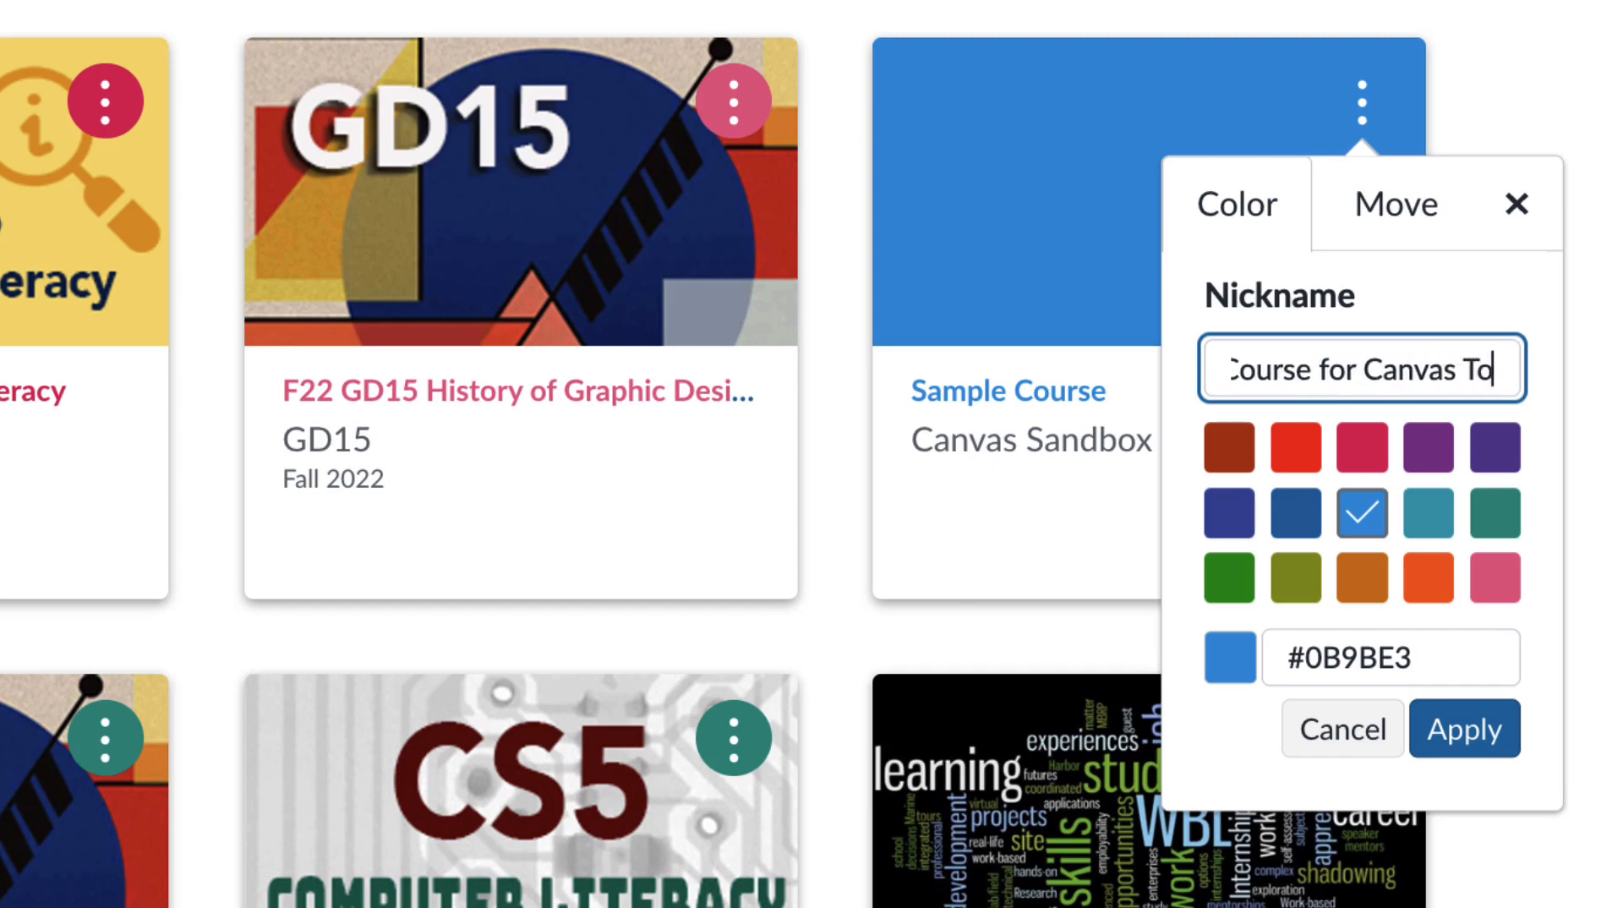
{"action": "left_click", "coordinate": [1473, 742]}
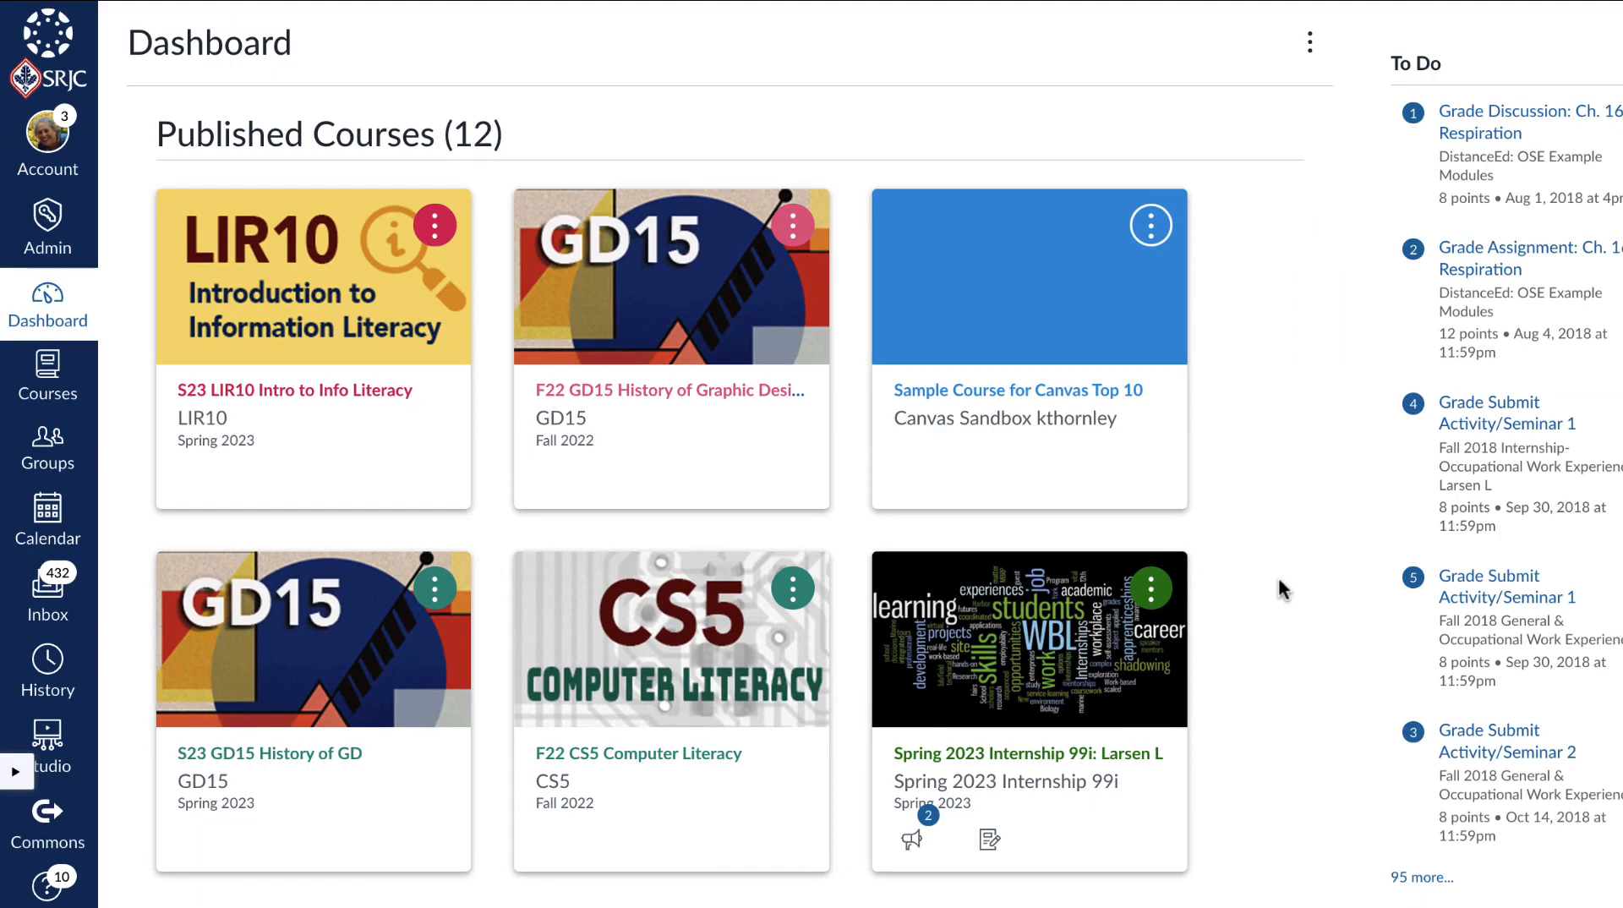
Open the list of all courses and remove CS5: Computer Literacy: Section 1364 from the favorites.
{"action": "scroll", "coordinate": [1279, 579], "scroll_direction": "down", "scroll_amount": 7}
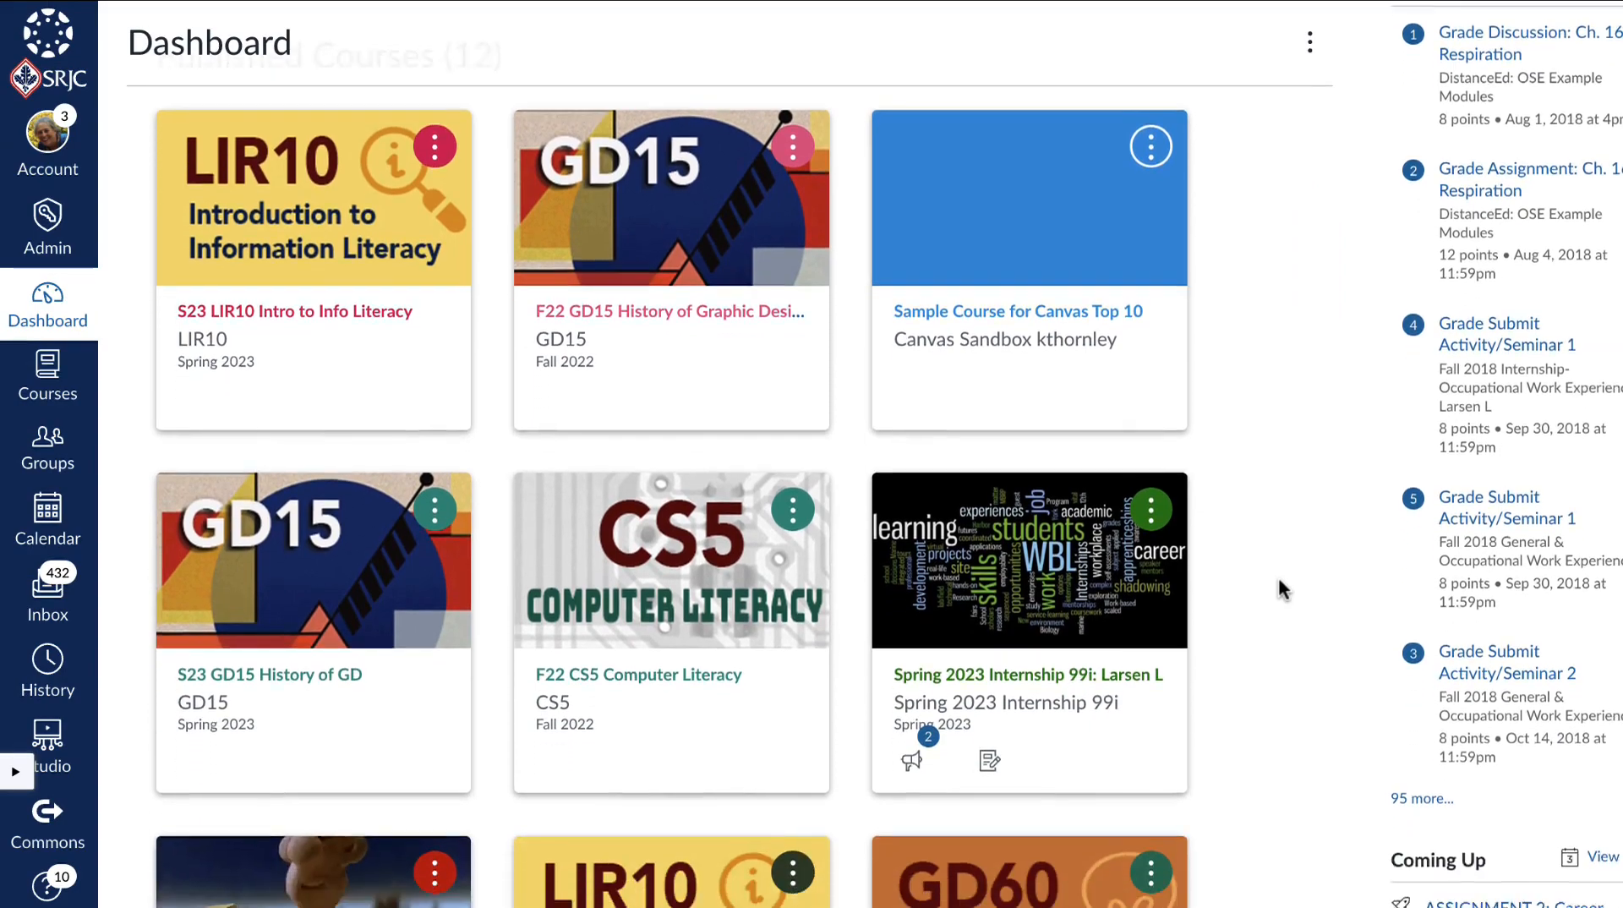
{"action": "scroll", "coordinate": [1279, 576], "scroll_direction": "down", "scroll_amount": 2}
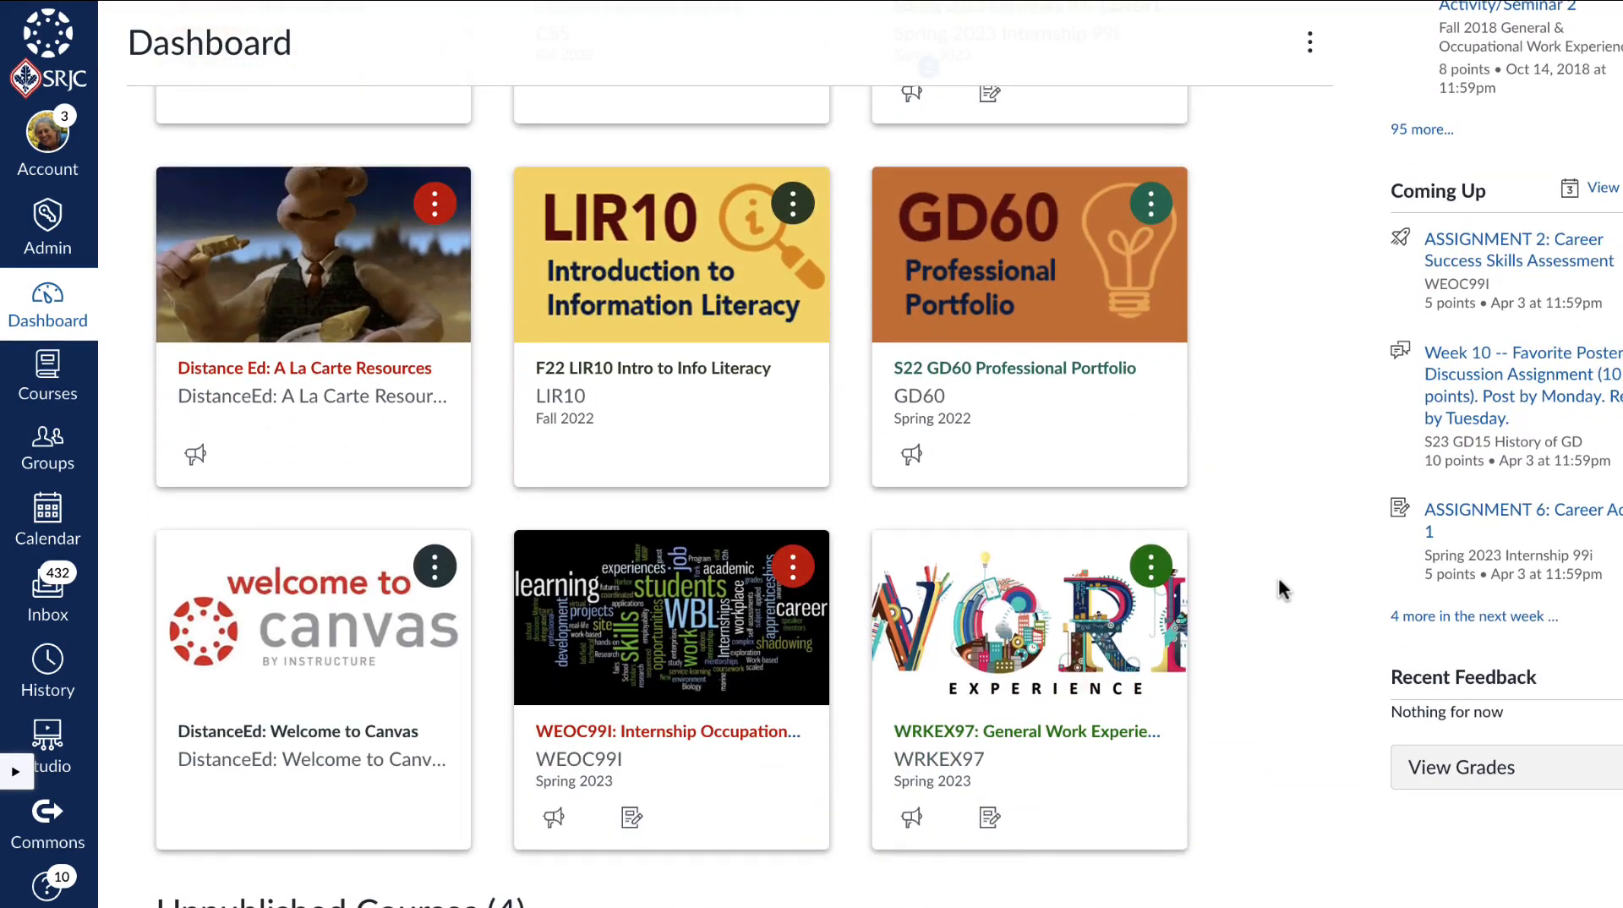
{"action": "scroll", "coordinate": [1278, 577], "scroll_direction": "up", "scroll_amount": 3}
{"action": "scroll", "coordinate": [1279, 579], "scroll_direction": "up", "scroll_amount": 6}
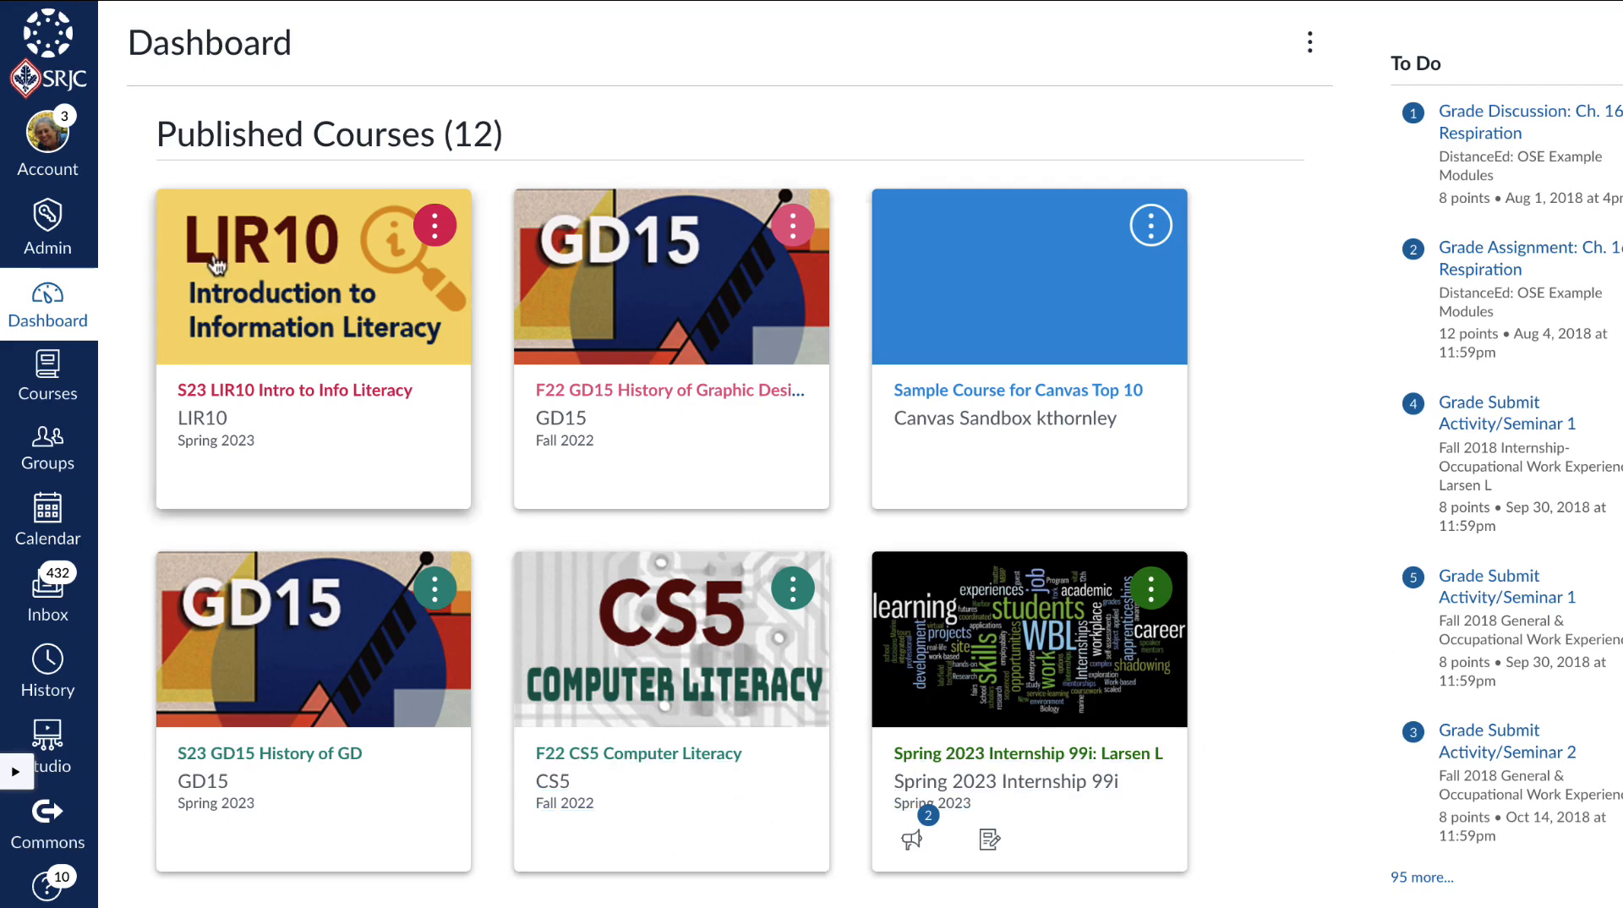
{"action": "left_click", "coordinate": [51, 387]}
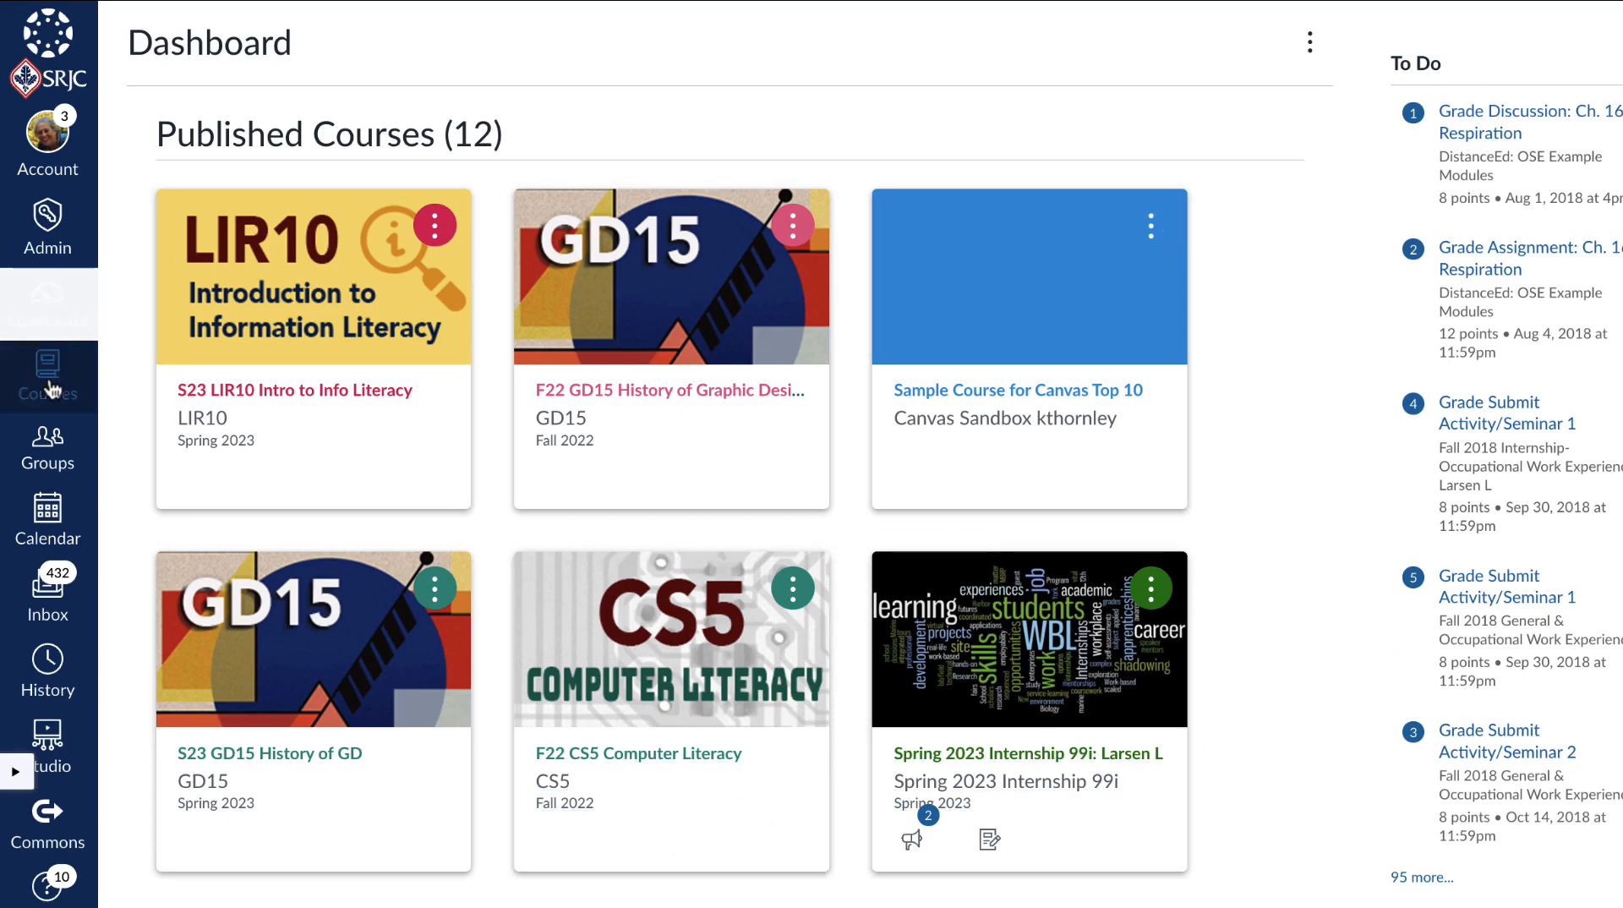
{"action": "scroll", "coordinate": [313, 374], "scroll_direction": "down", "scroll_amount": 8}
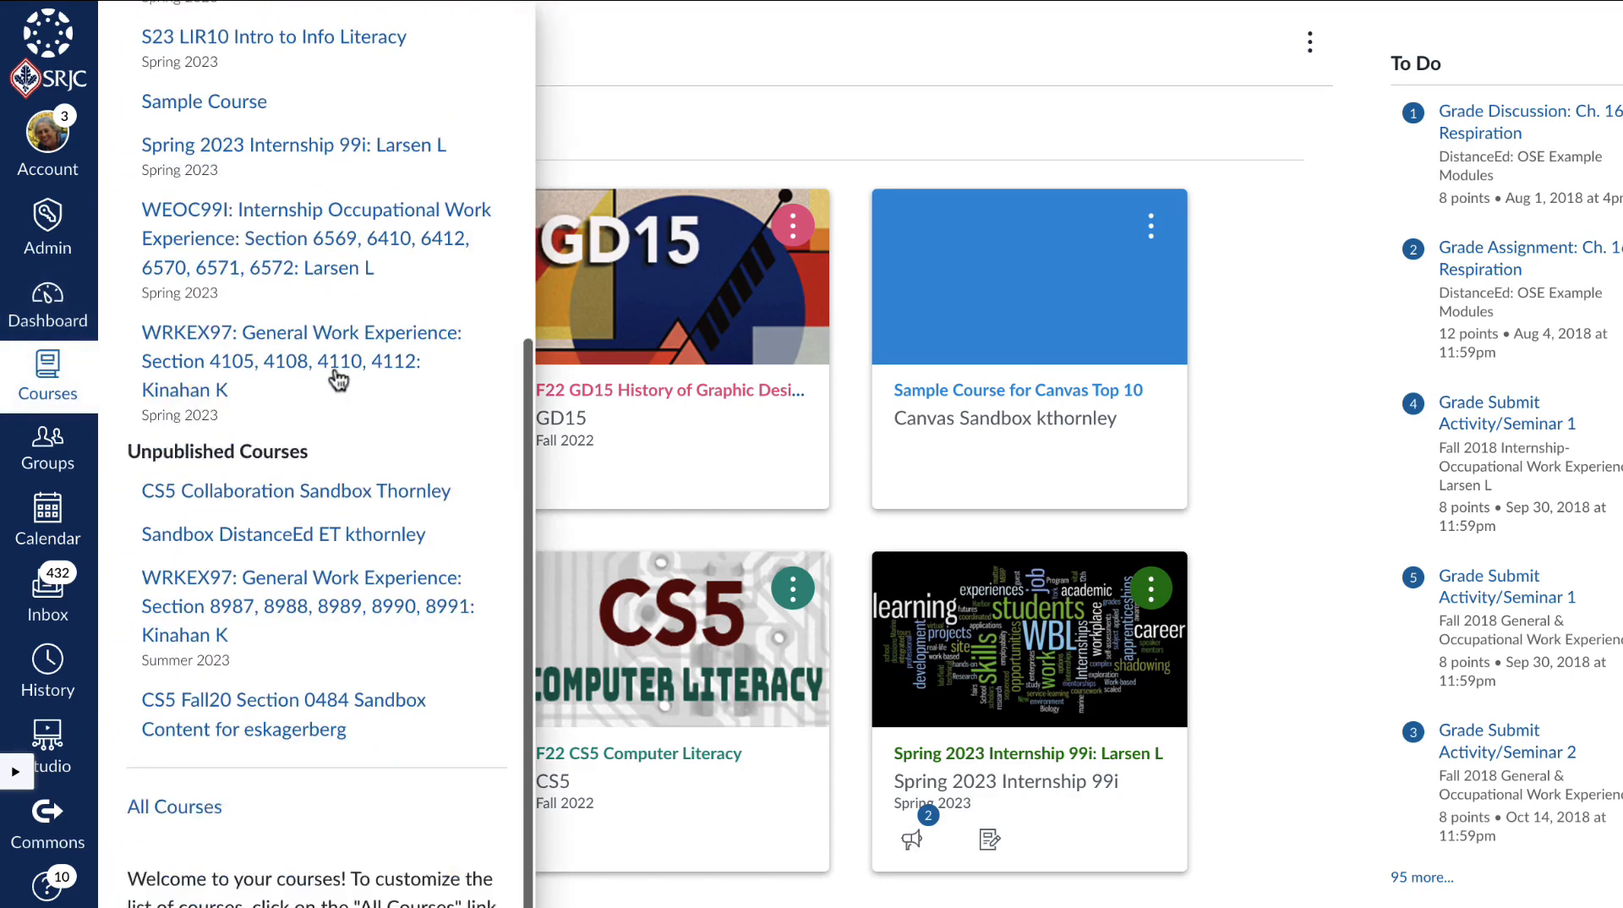
{"action": "scroll", "coordinate": [335, 371], "scroll_direction": "down", "scroll_amount": 2}
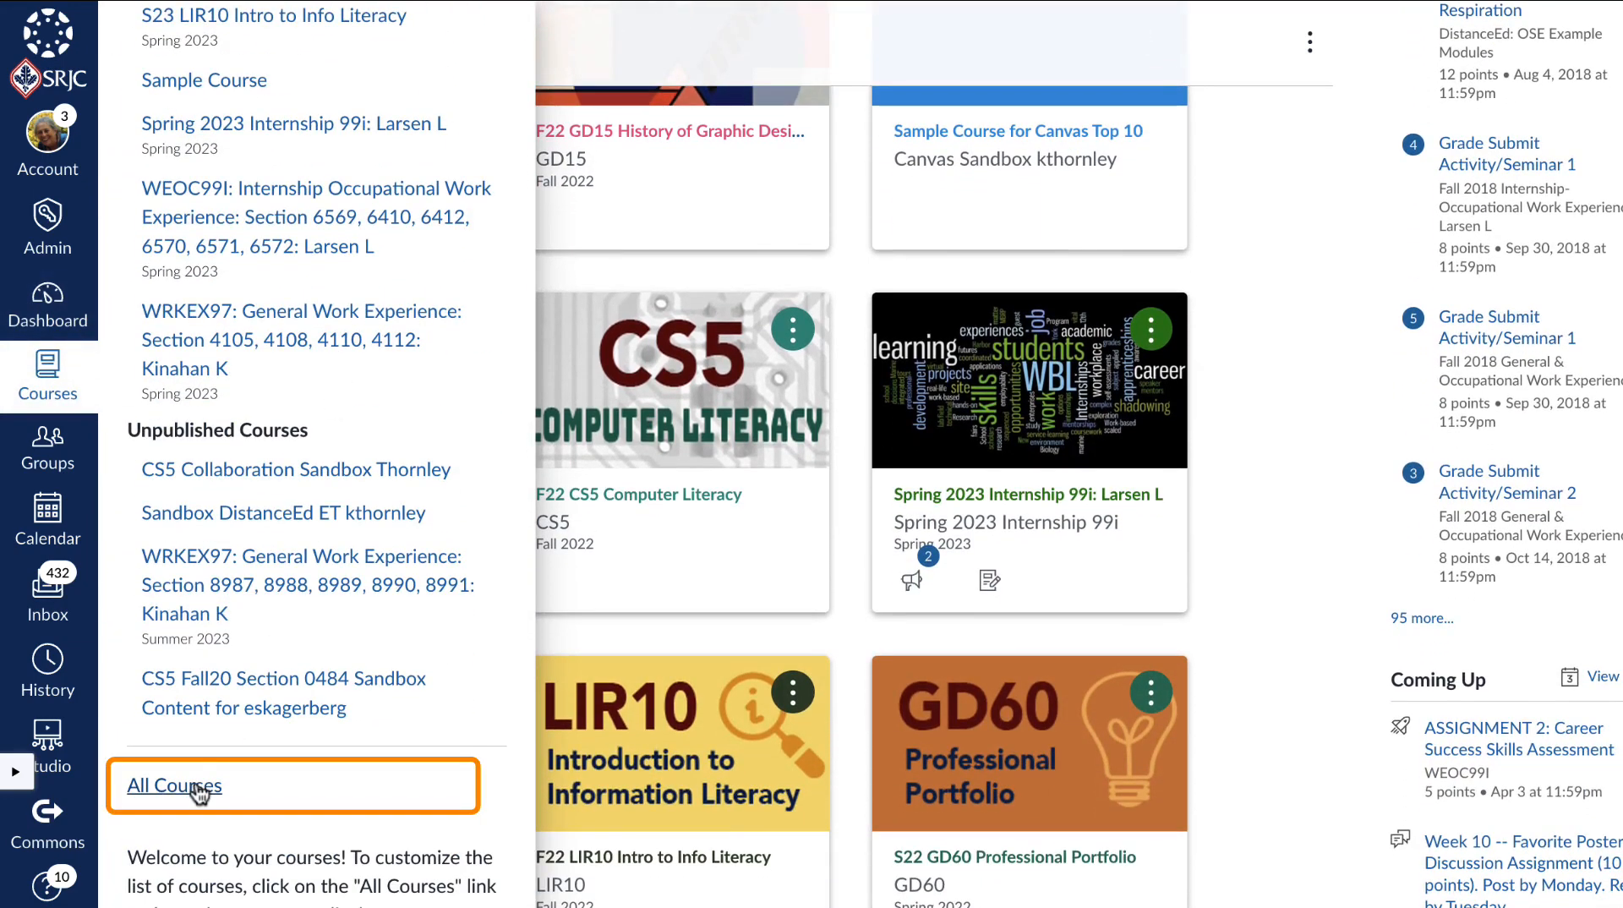
{"action": "left_click", "coordinate": [197, 790]}
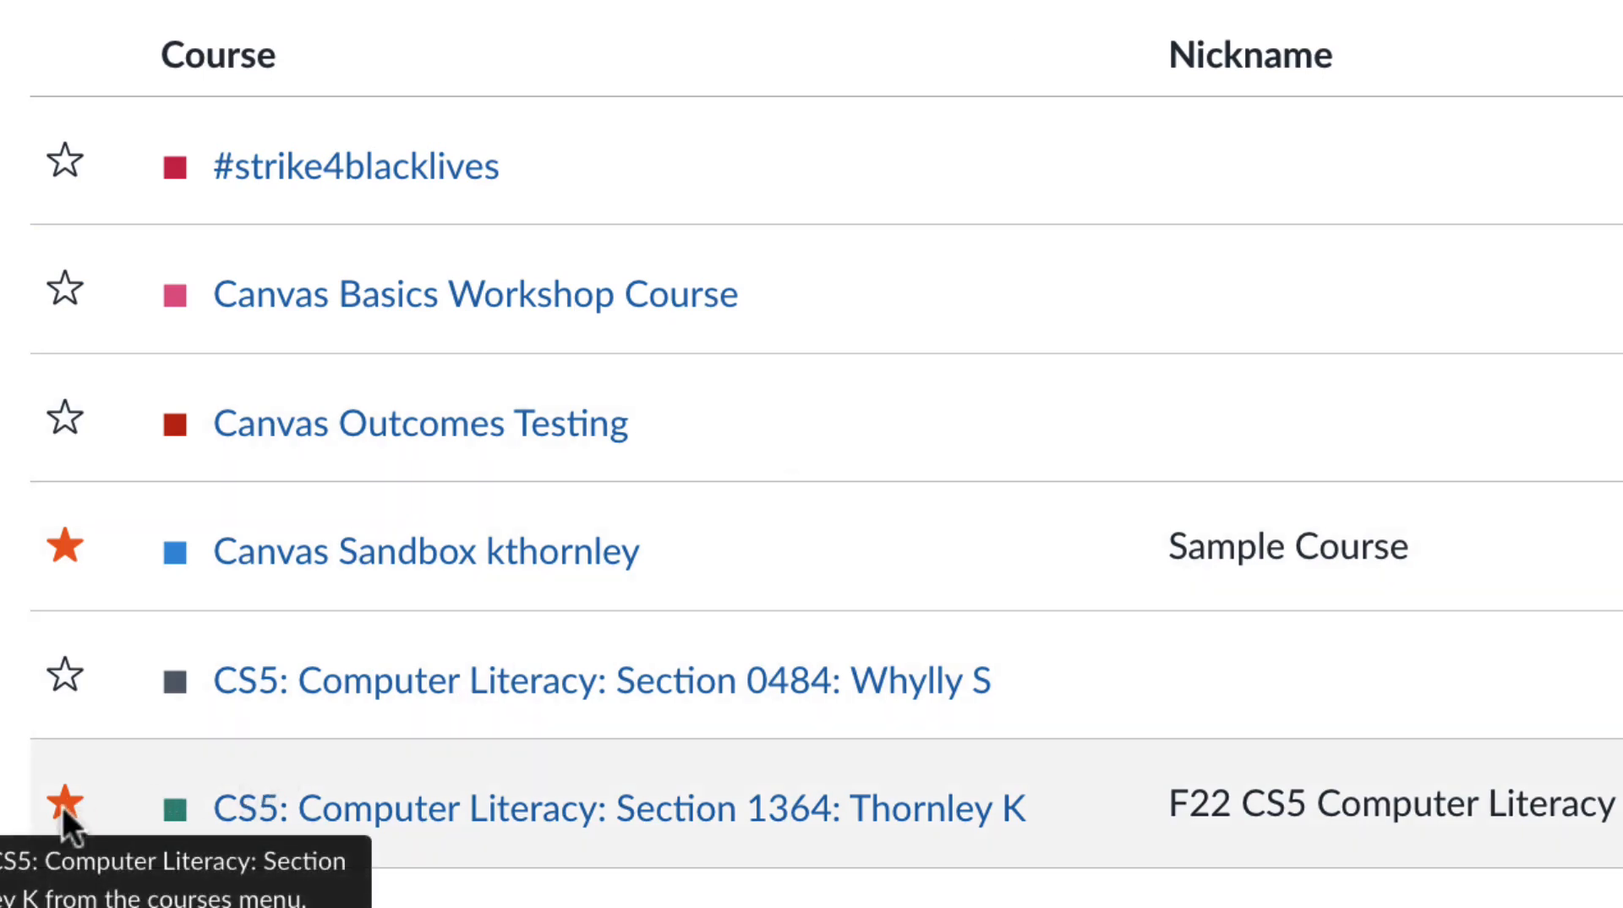
{"action": "left_click", "coordinate": [63, 806]}
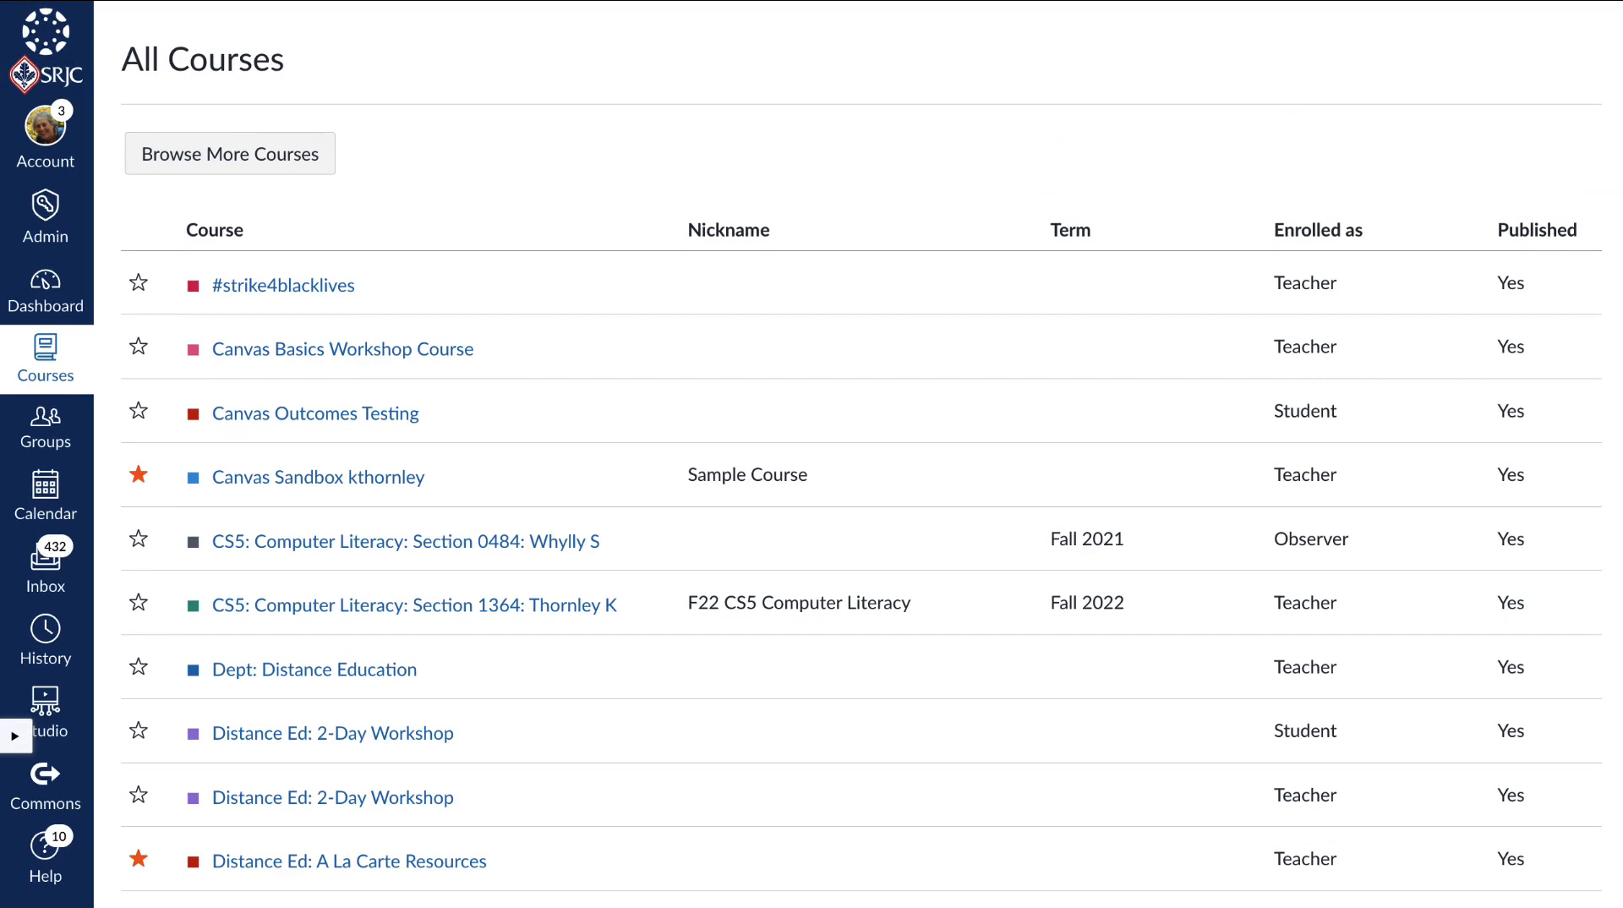
Return to the dashboard, open Sample Course for Canvas Top 10 and go to its course settings.
{"action": "left_click", "coordinate": [203, 0]}
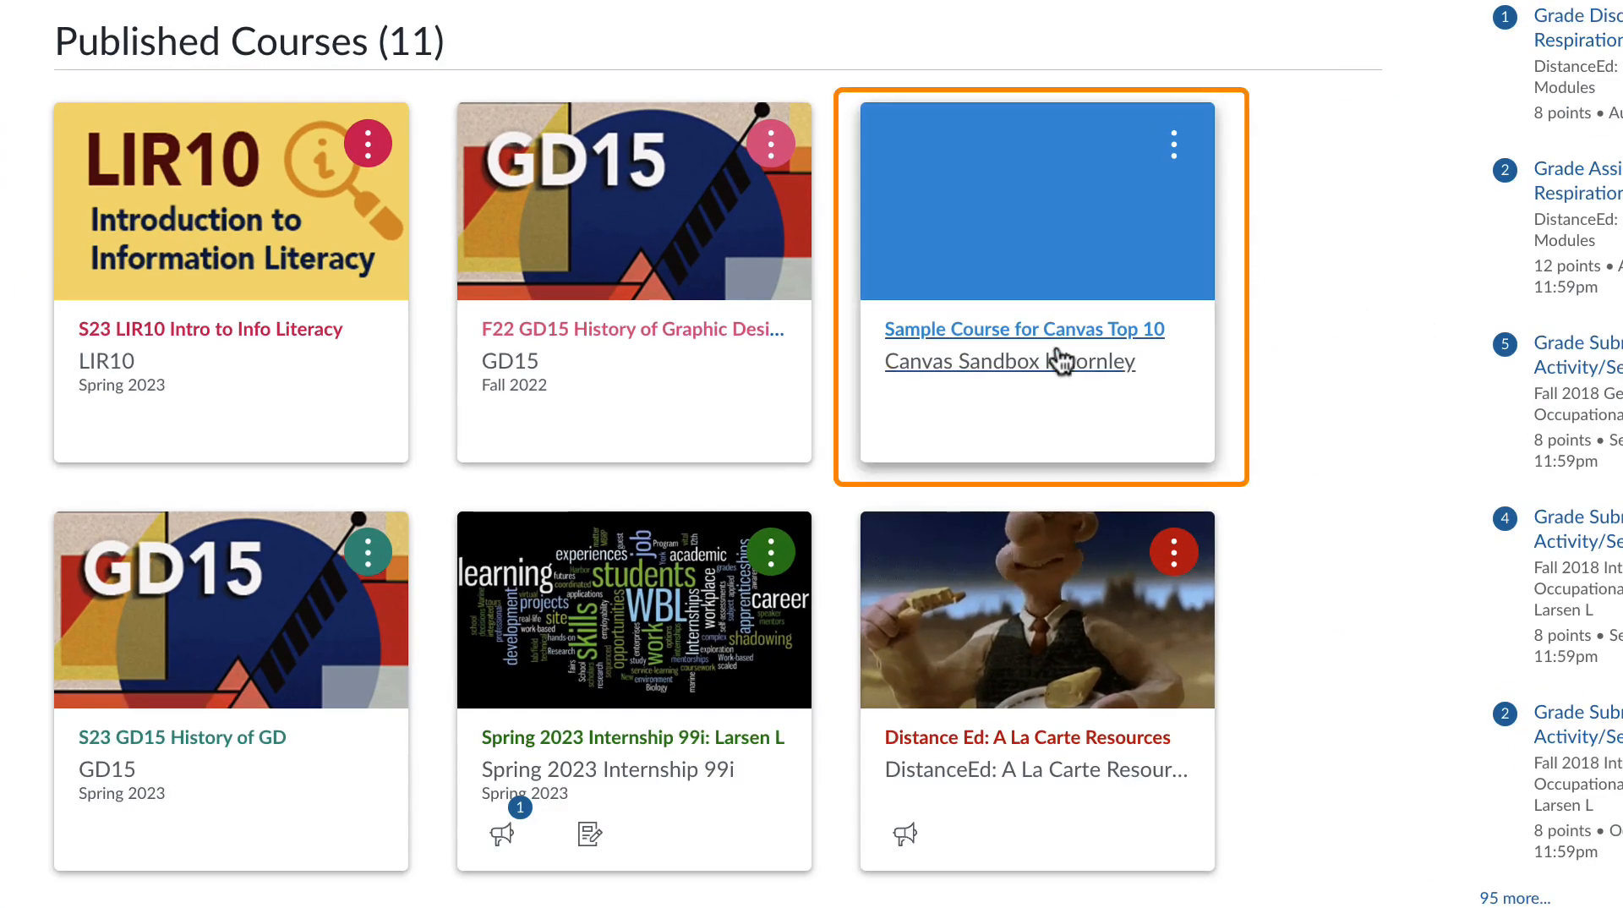
{"action": "left_click", "coordinate": [1061, 361]}
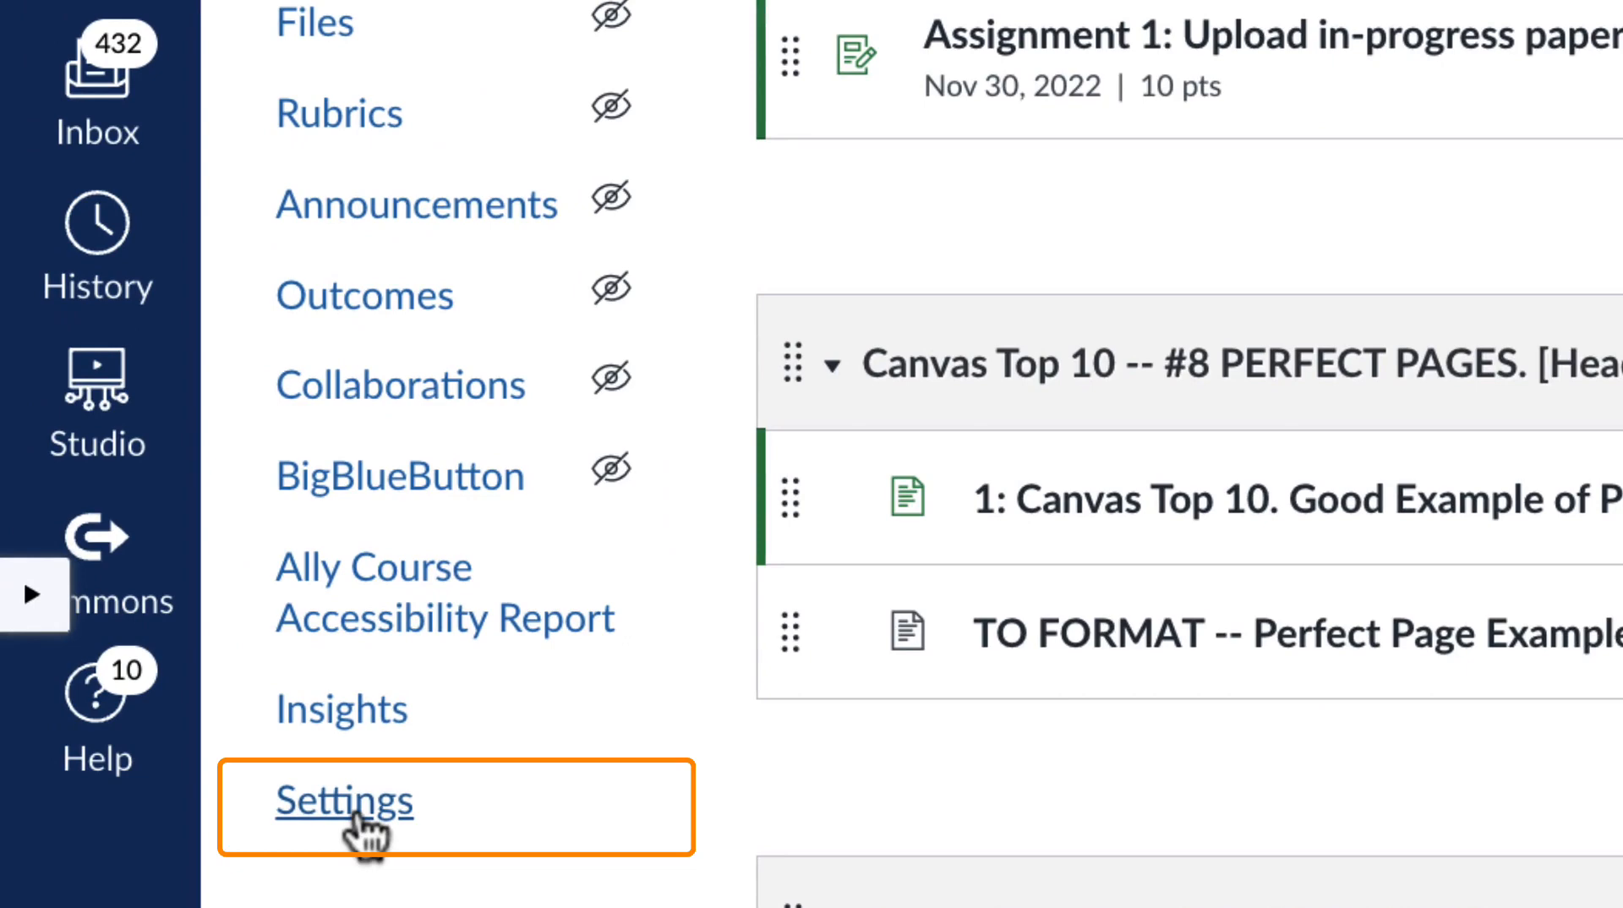
{"action": "left_click", "coordinate": [360, 816]}
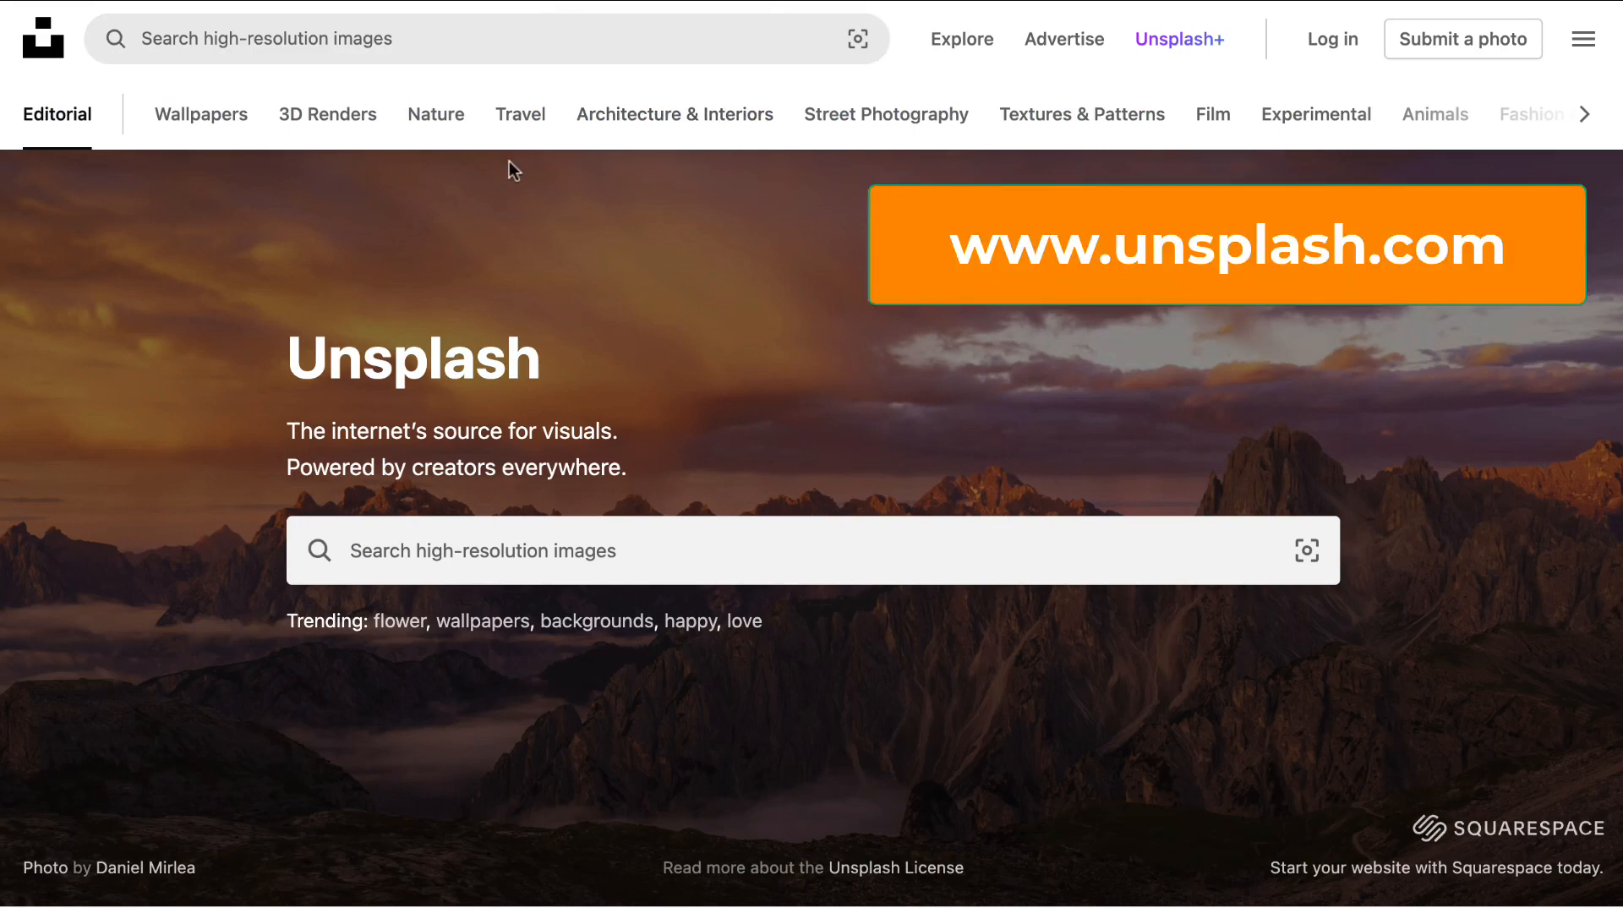
On Unsplash, search for earth images and select the watercolor painting of the Earth on a purple background.
{"action": "left_click", "coordinate": [313, 52]}
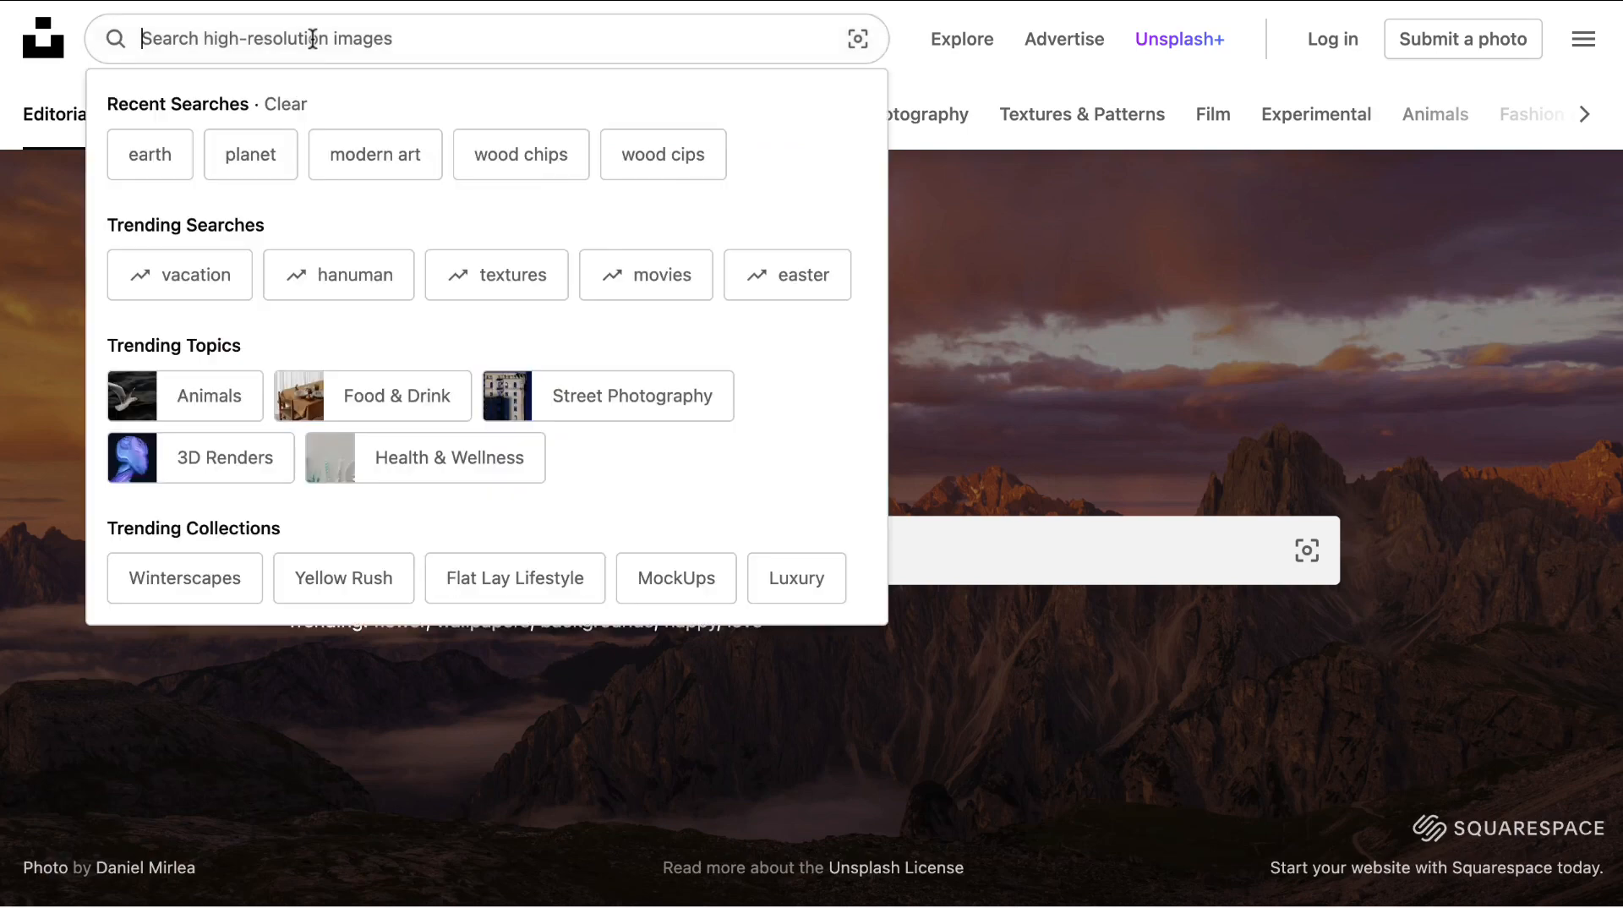
{"action": "left_click", "coordinate": [139, 165]}
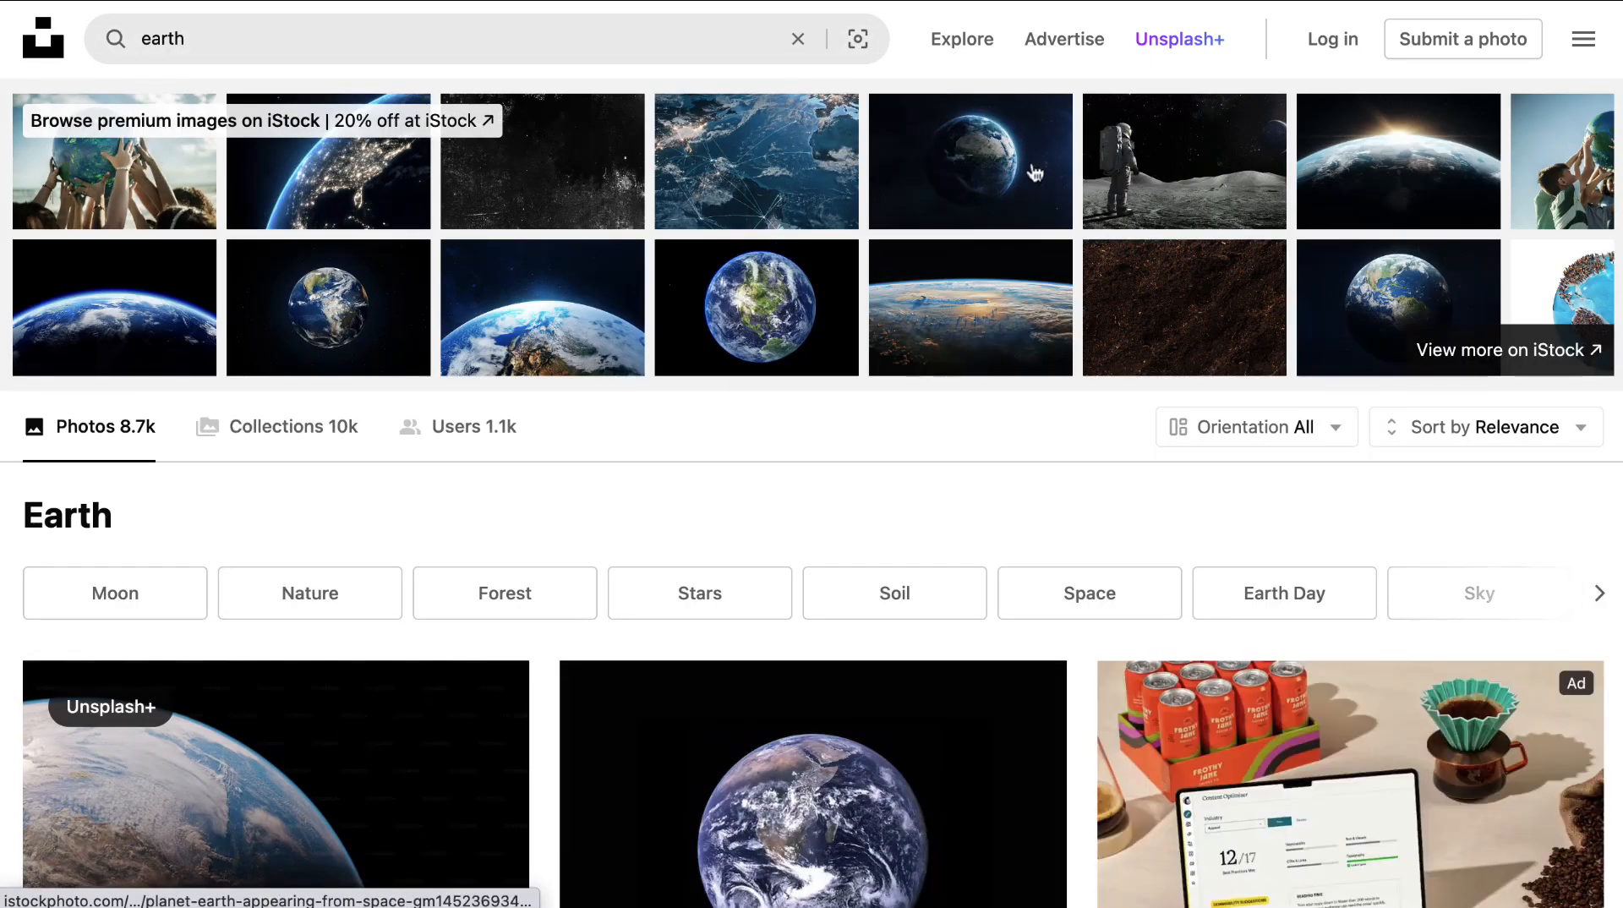
{"action": "scroll", "coordinate": [932, 424], "scroll_direction": "down", "scroll_amount": 10}
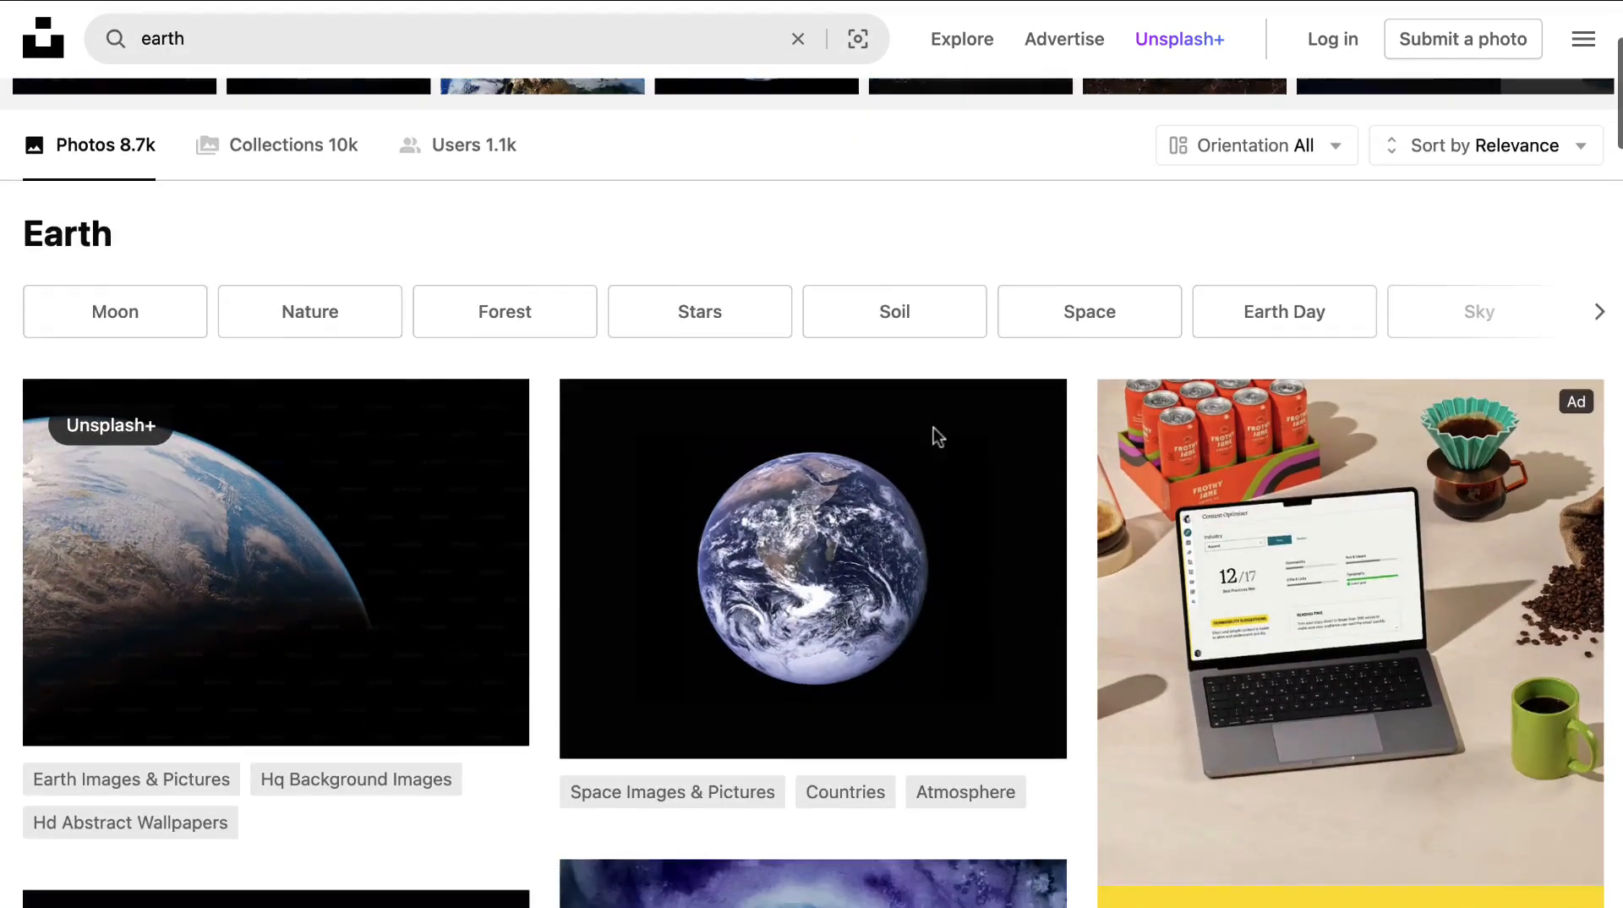
{"action": "scroll", "coordinate": [935, 430], "scroll_direction": "down", "scroll_amount": 2}
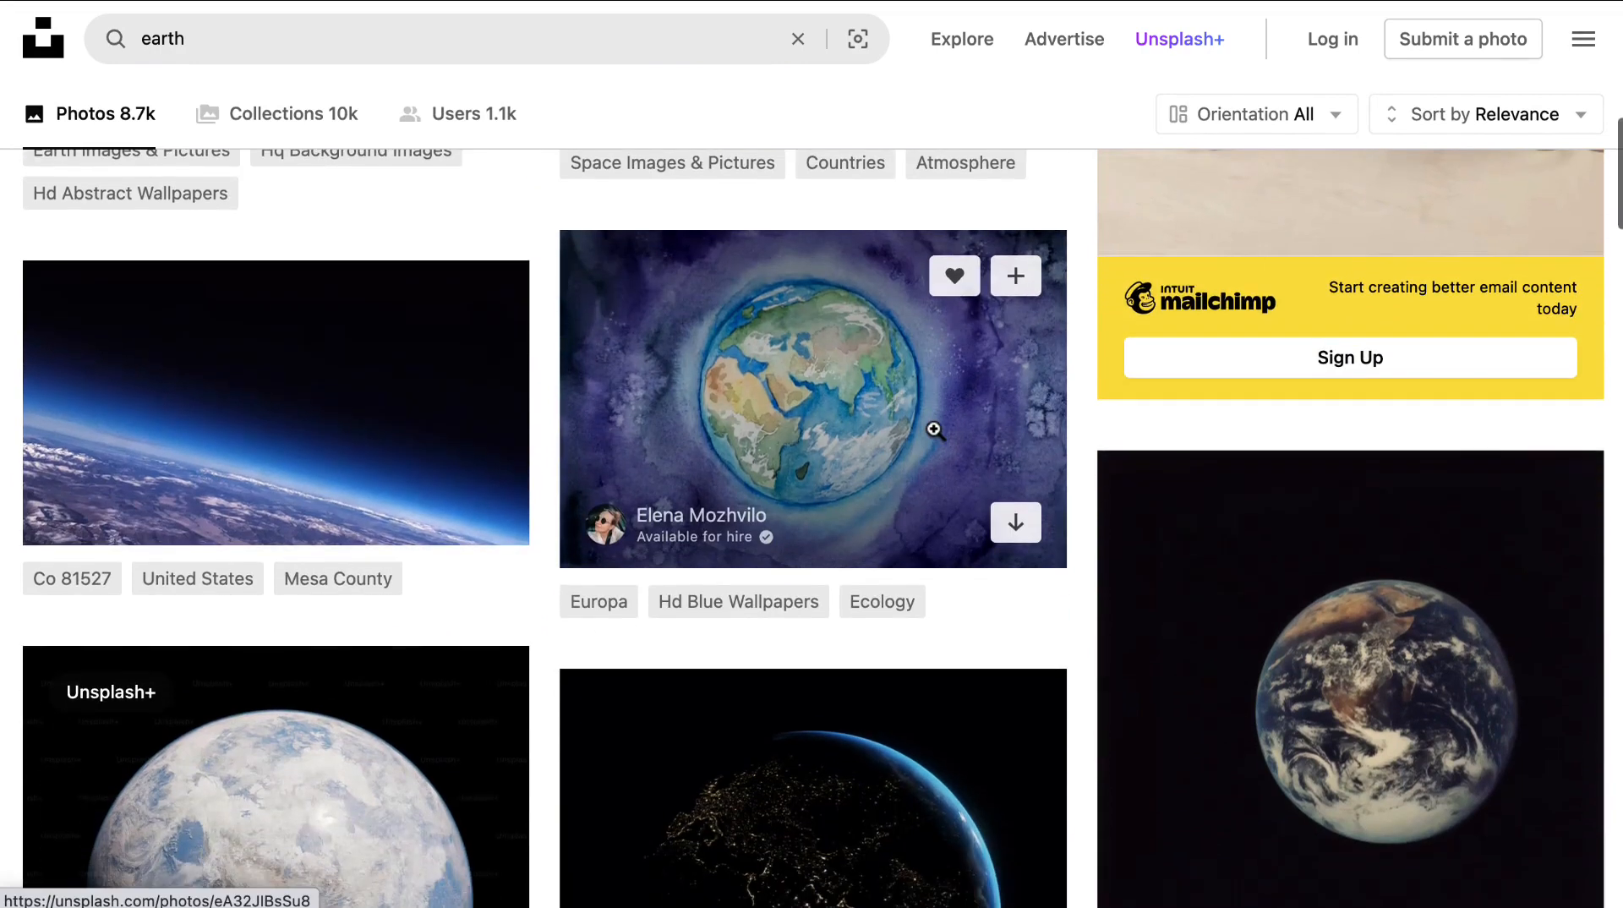
{"action": "left_click", "coordinate": [738, 395]}
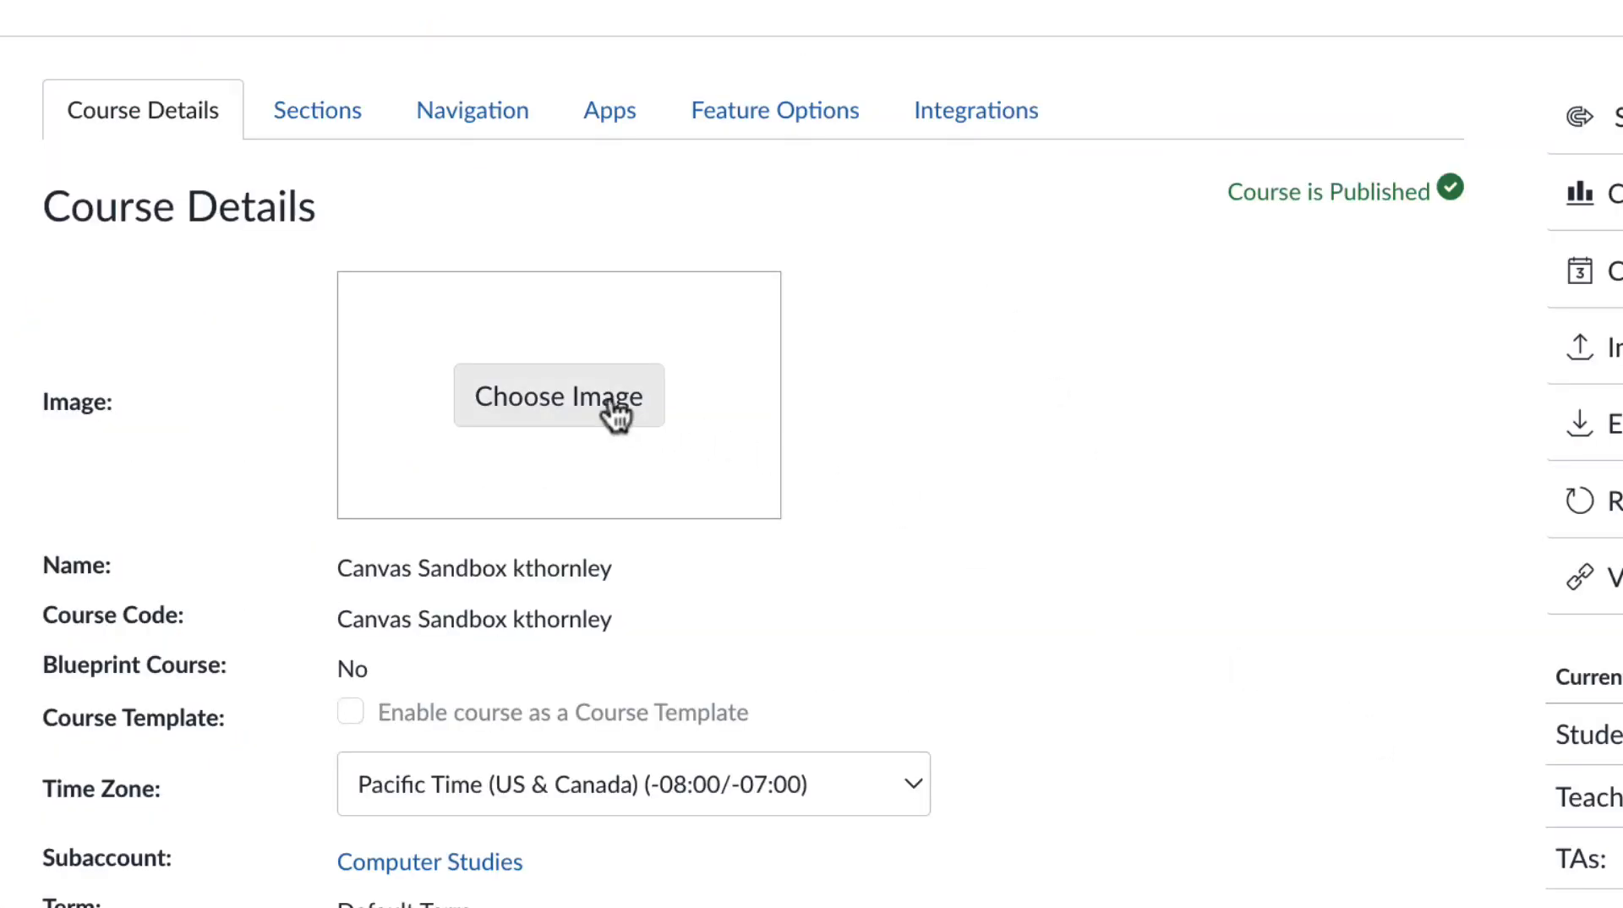
In the Canvas course details, upload the CanvasTop10_Course Image _Earth JPEG as the course image and save the updated details.
{"action": "left_click", "coordinate": [525, 410]}
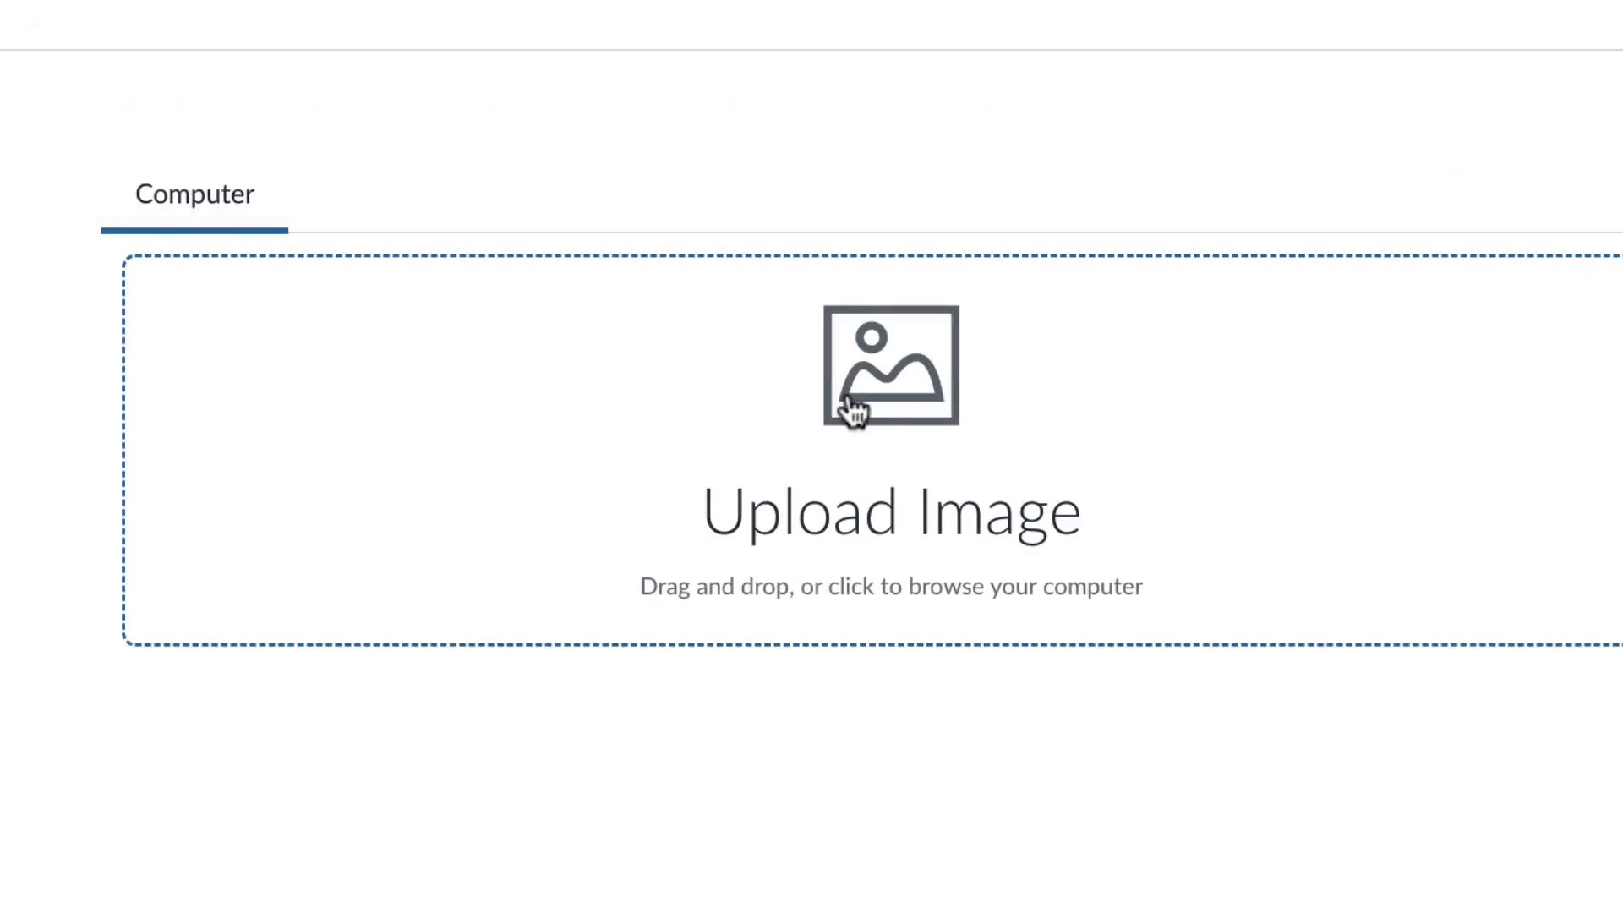
{"action": "left_click", "coordinate": [852, 409]}
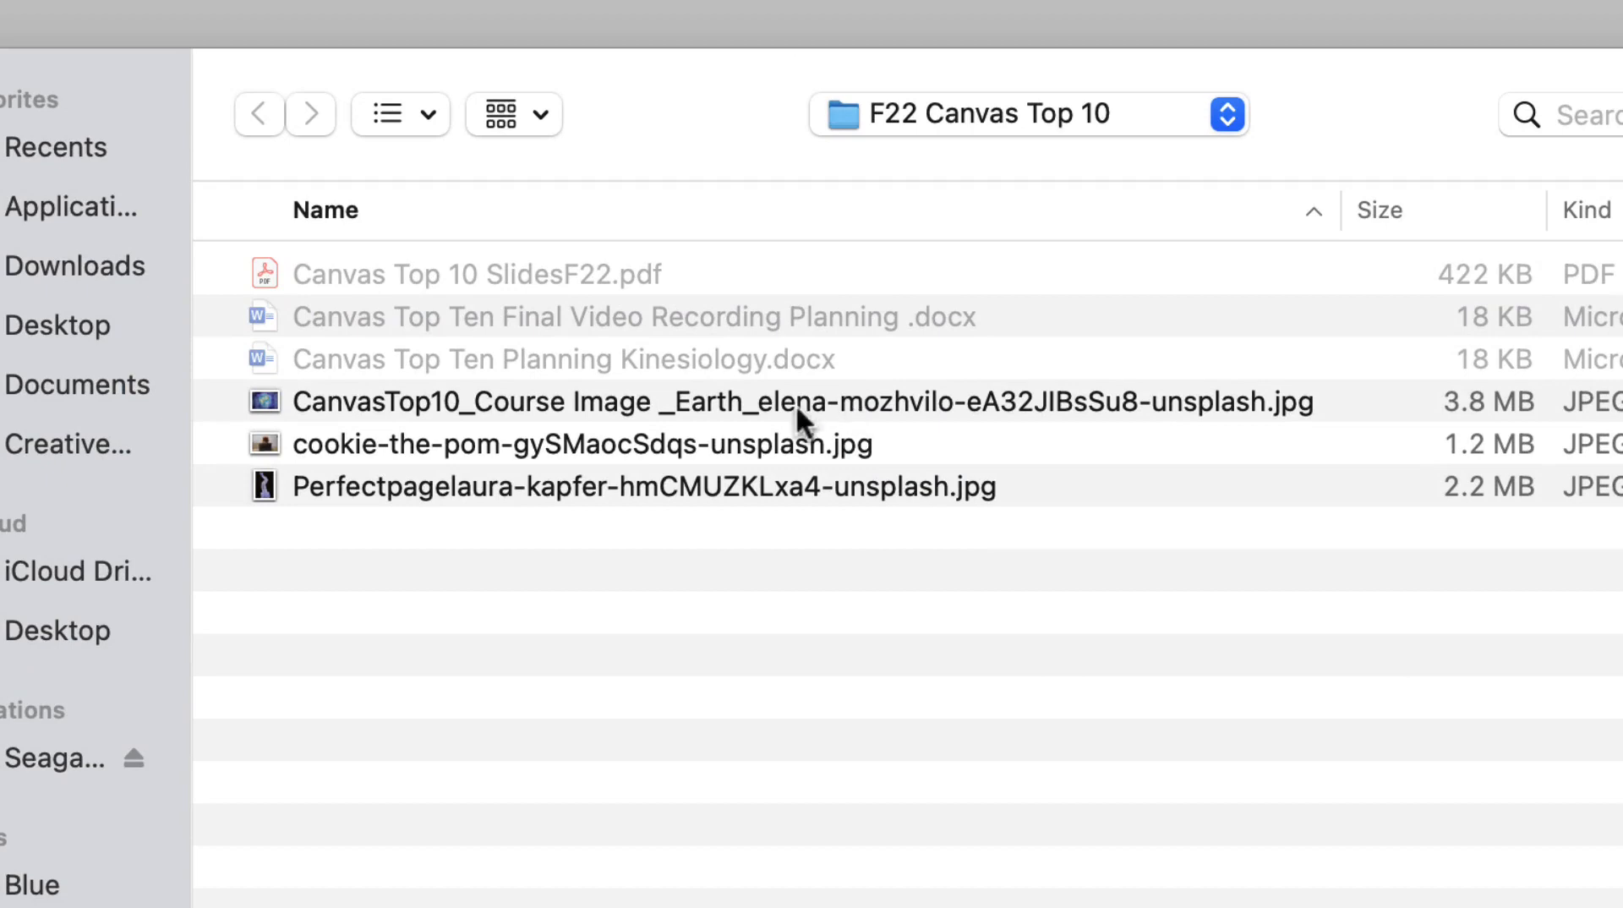
{"action": "left_click", "coordinate": [584, 404]}
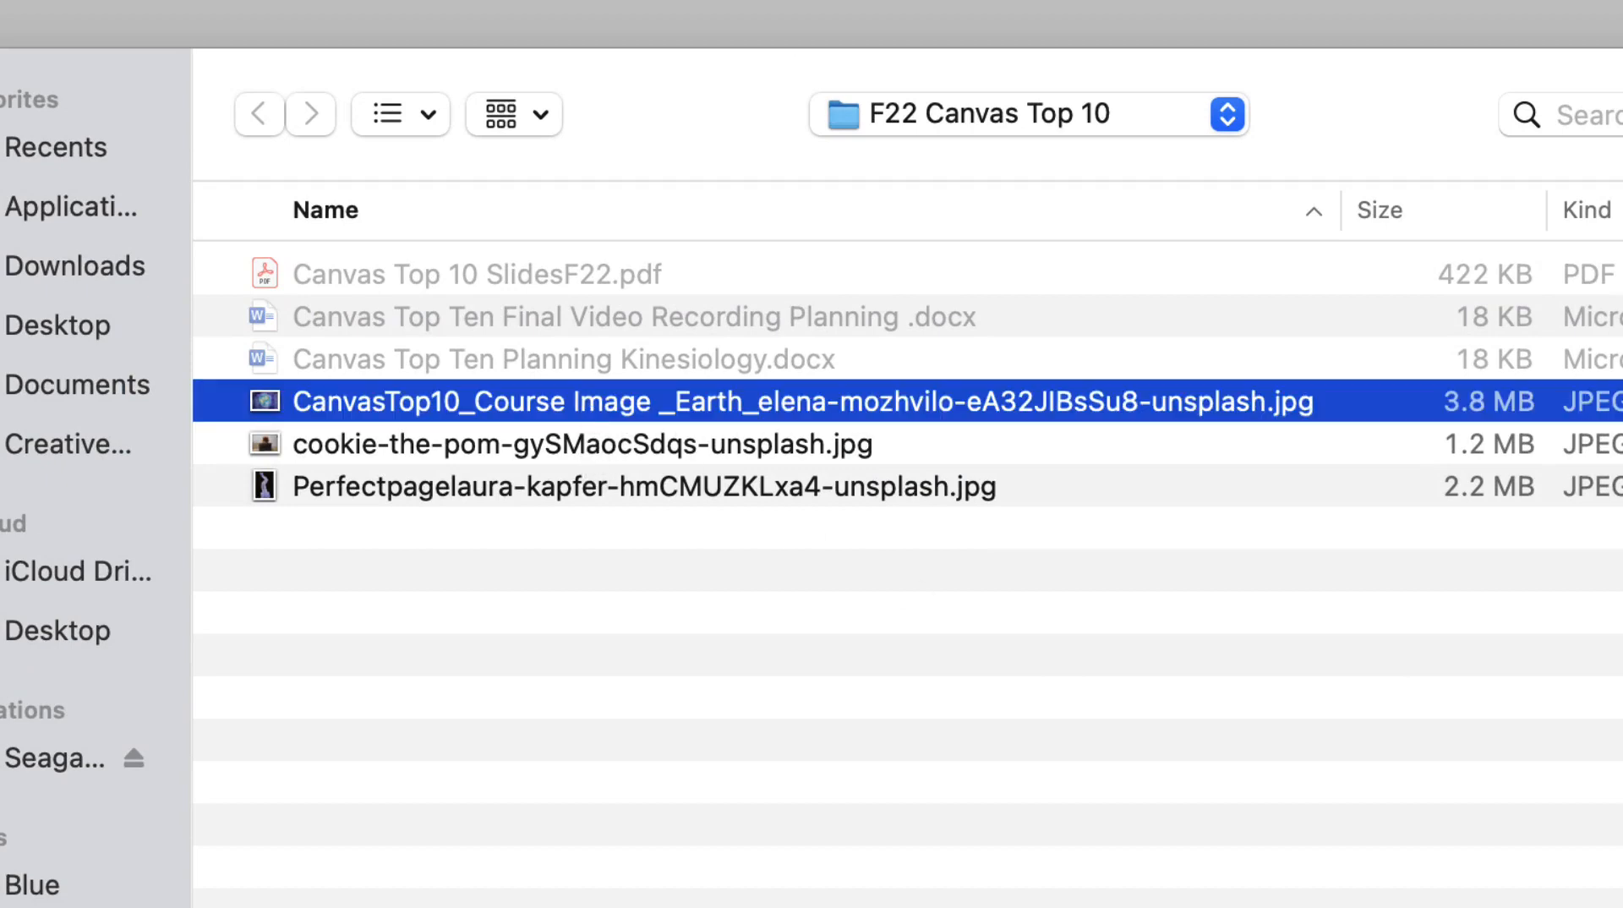
{"action": "key", "text": "Return"}
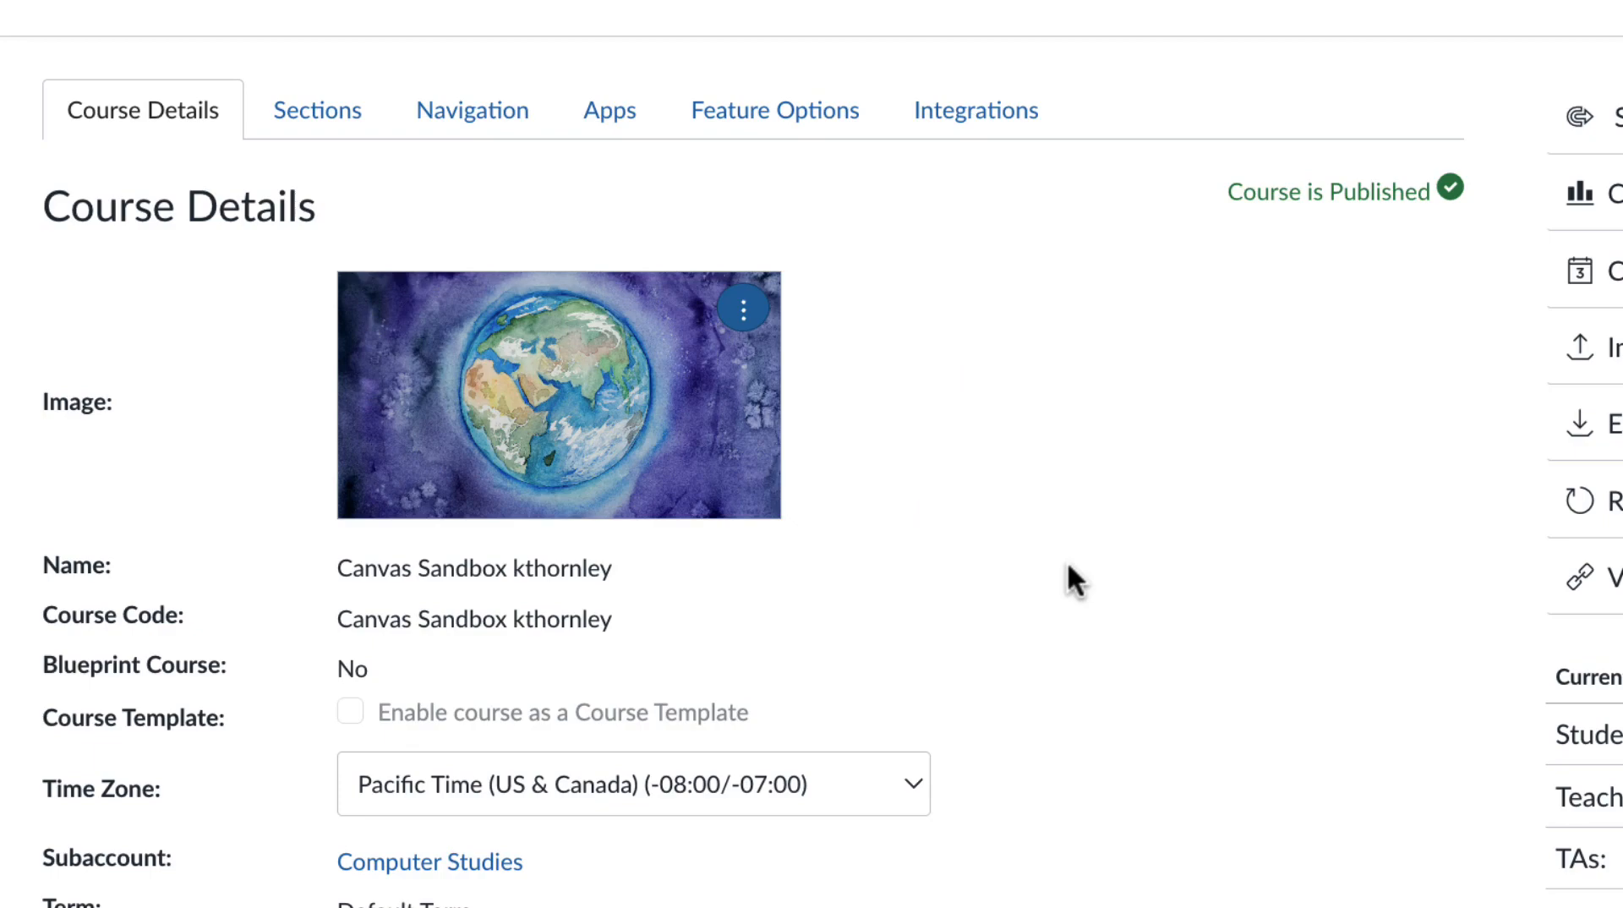
{"action": "scroll", "coordinate": [1067, 560], "scroll_direction": "down", "scroll_amount": 15}
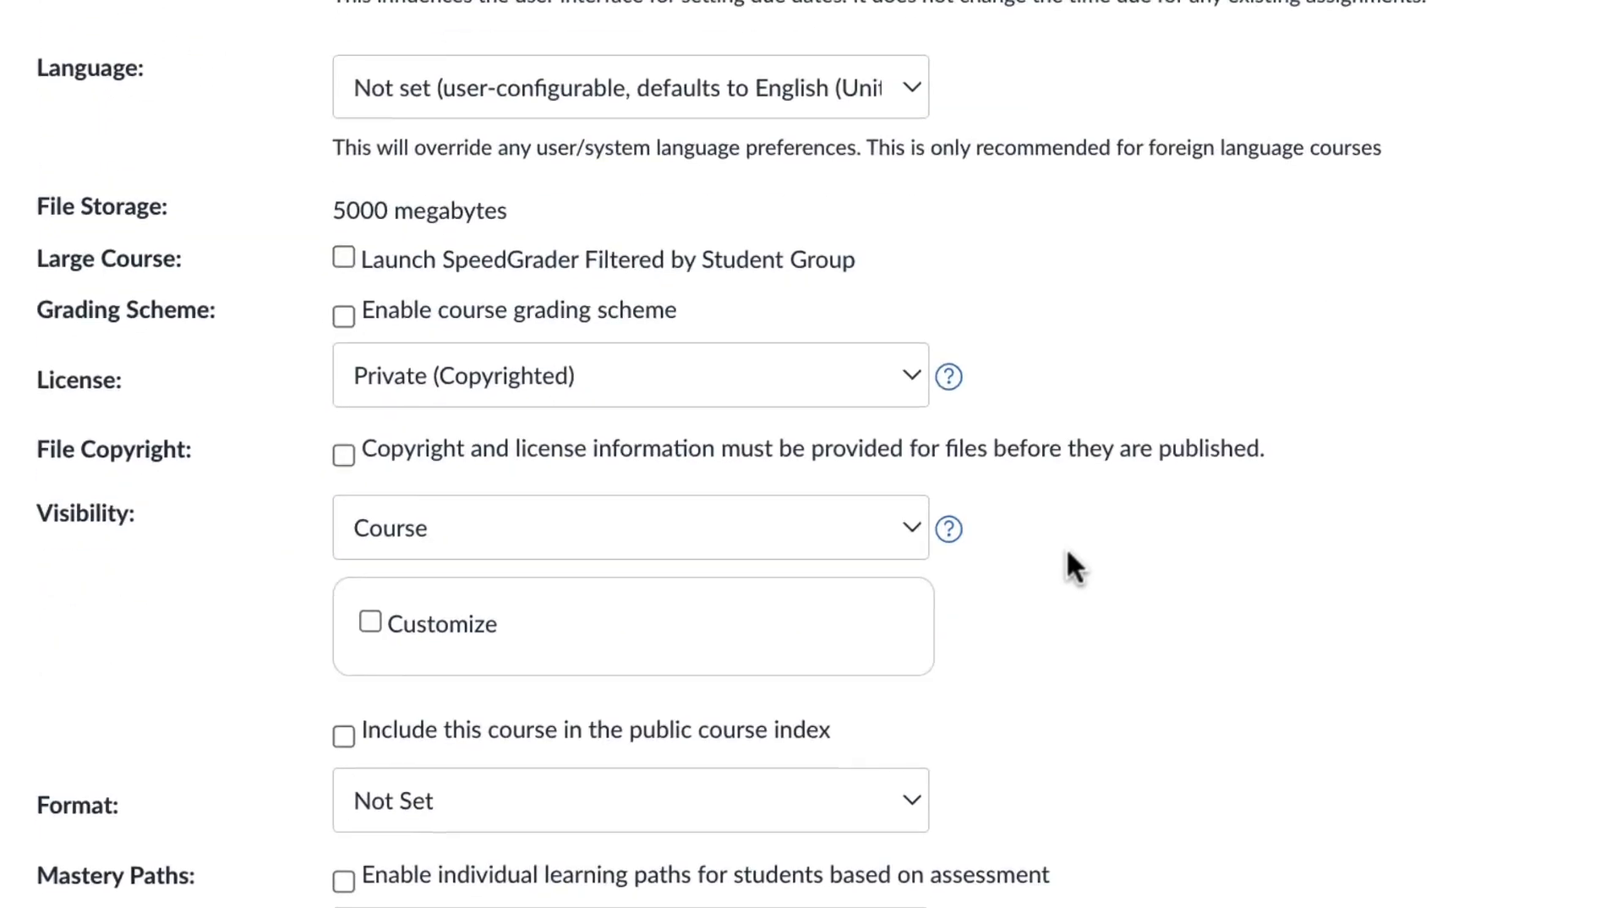
{"action": "scroll", "coordinate": [1067, 567], "scroll_direction": "down", "scroll_amount": 5}
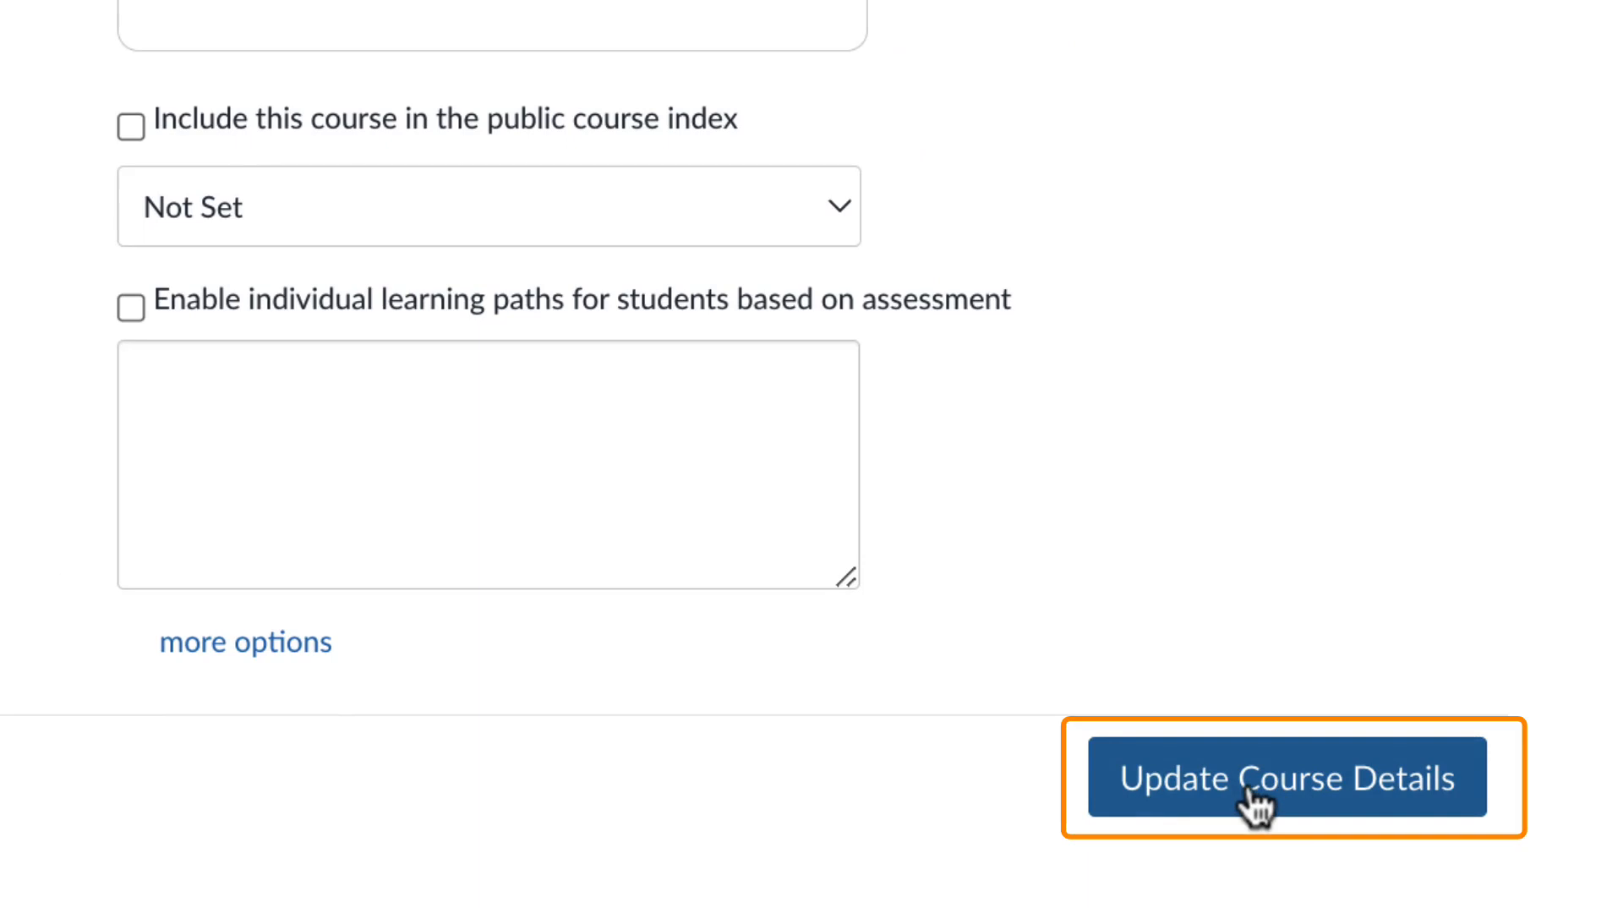
{"action": "left_click", "coordinate": [1251, 799]}
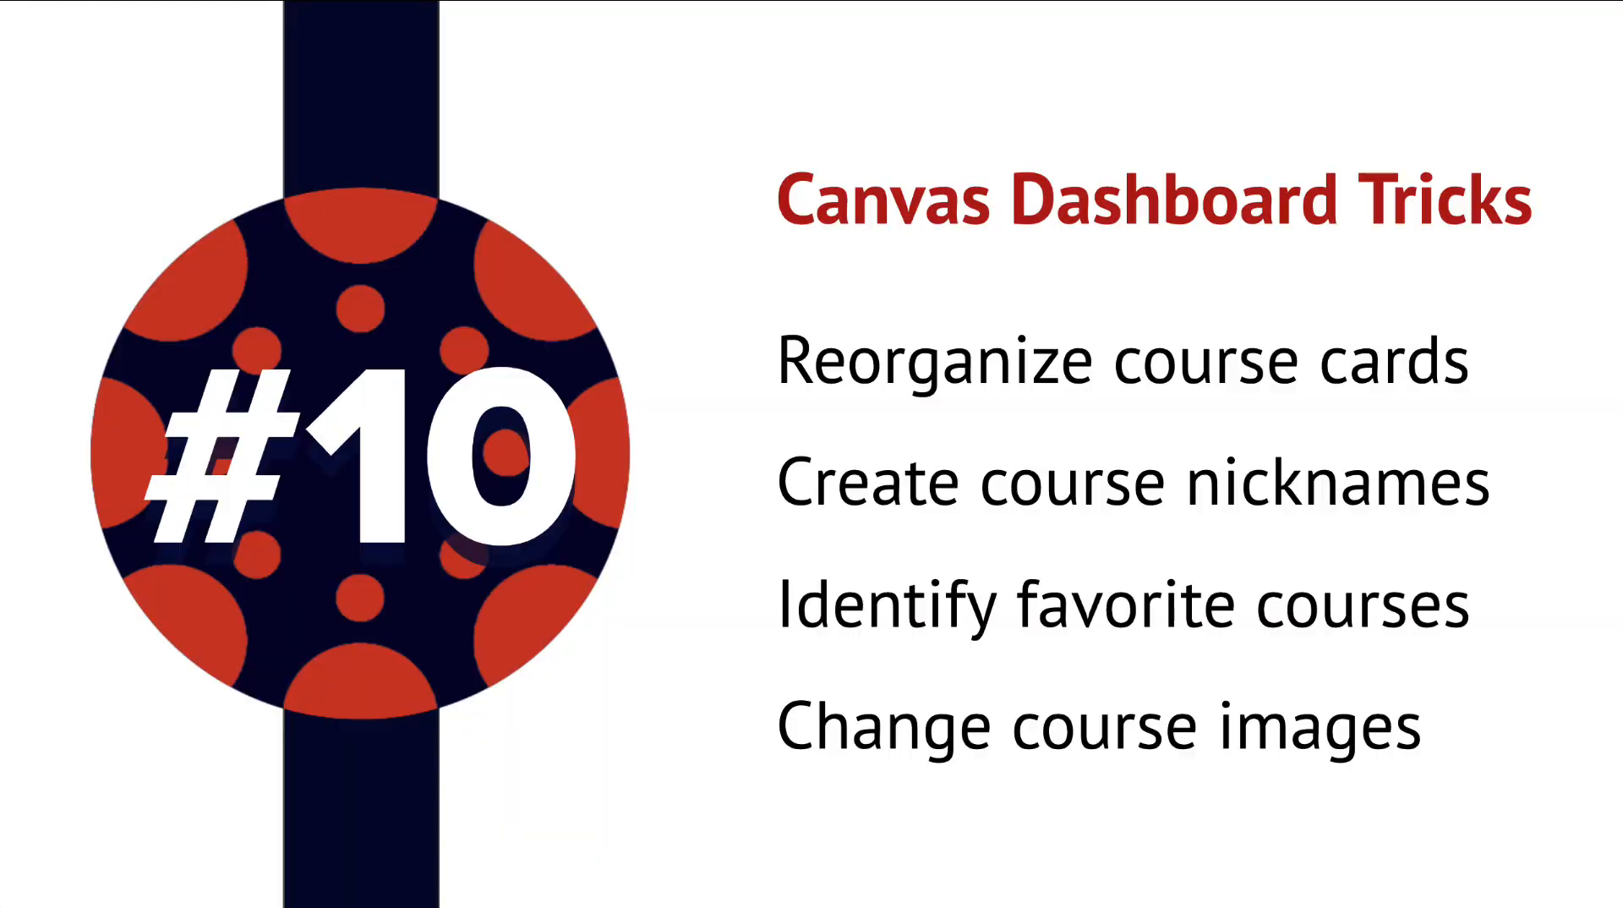
{"action": "left_click", "coordinate": [781, 174]}
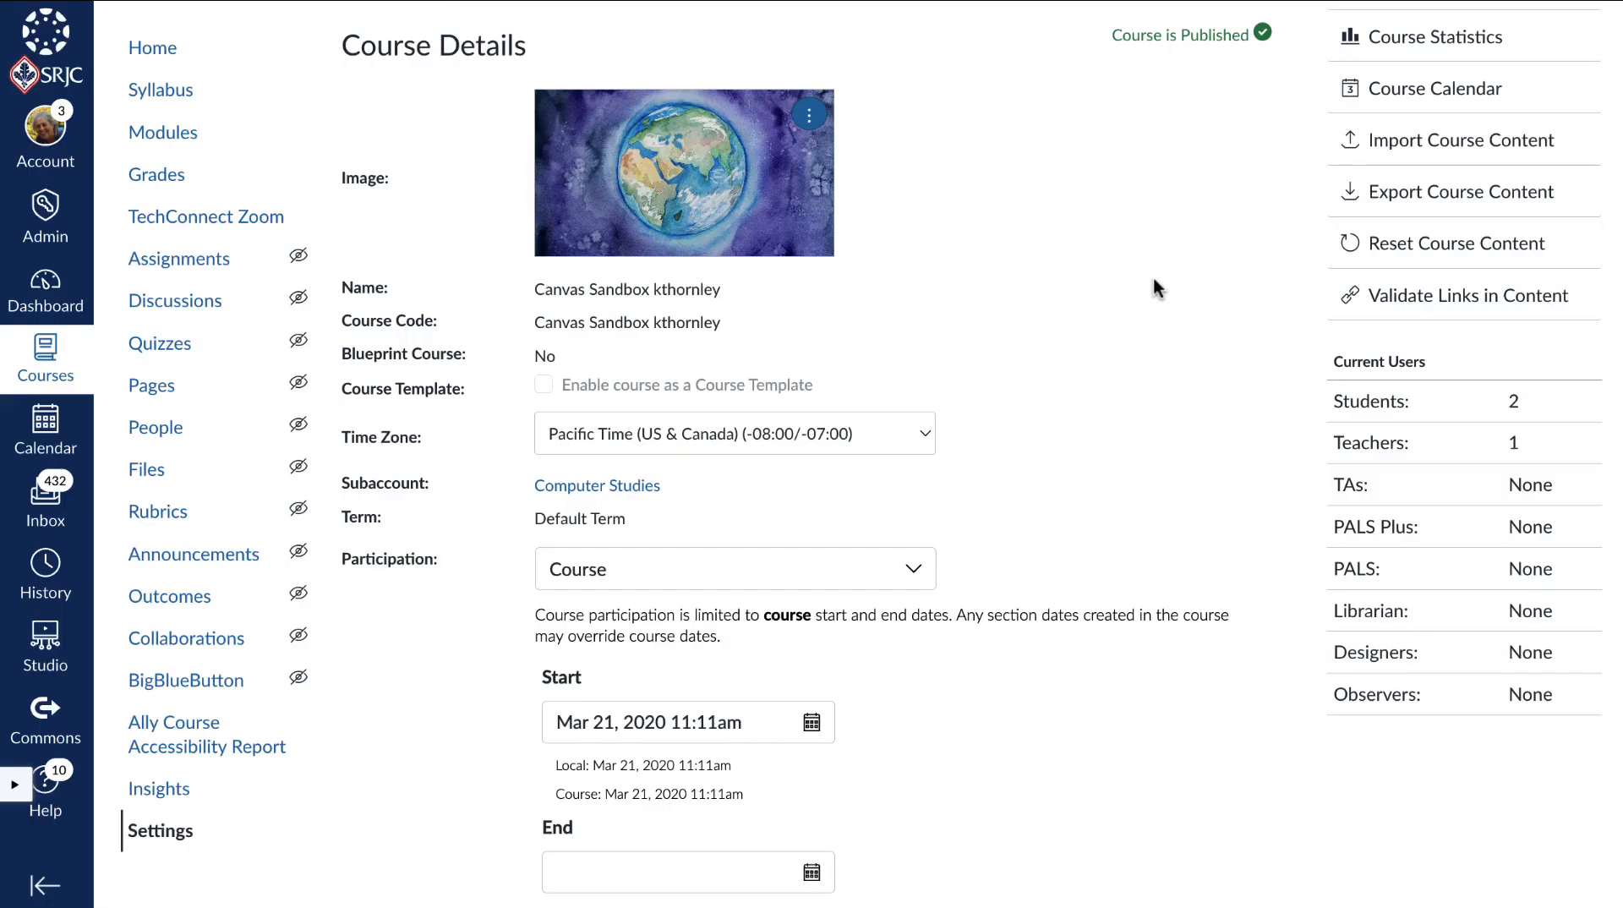
Open the course modules and move Week 1 Icebreaker Discussion below Lecture Page 2 in the #9 MODULE MAGIC module.
{"action": "left_click", "coordinate": [145, 135]}
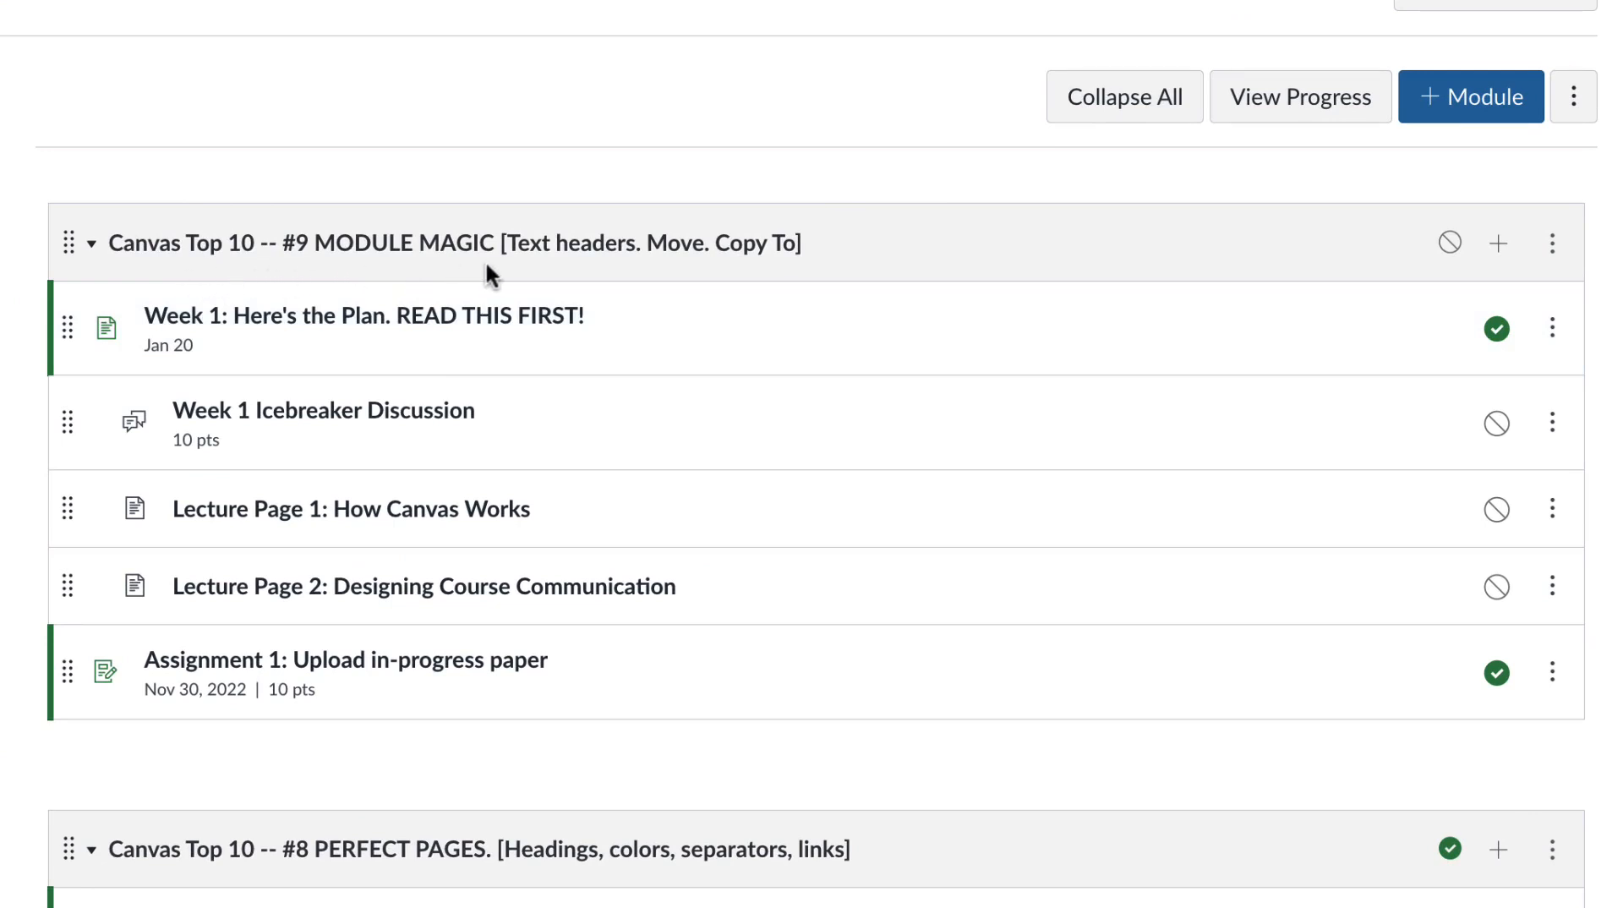
{"action": "scroll", "coordinate": [713, 333], "scroll_direction": "down", "scroll_amount": 1}
{"action": "scroll", "coordinate": [712, 321], "scroll_direction": "down", "scroll_amount": 1}
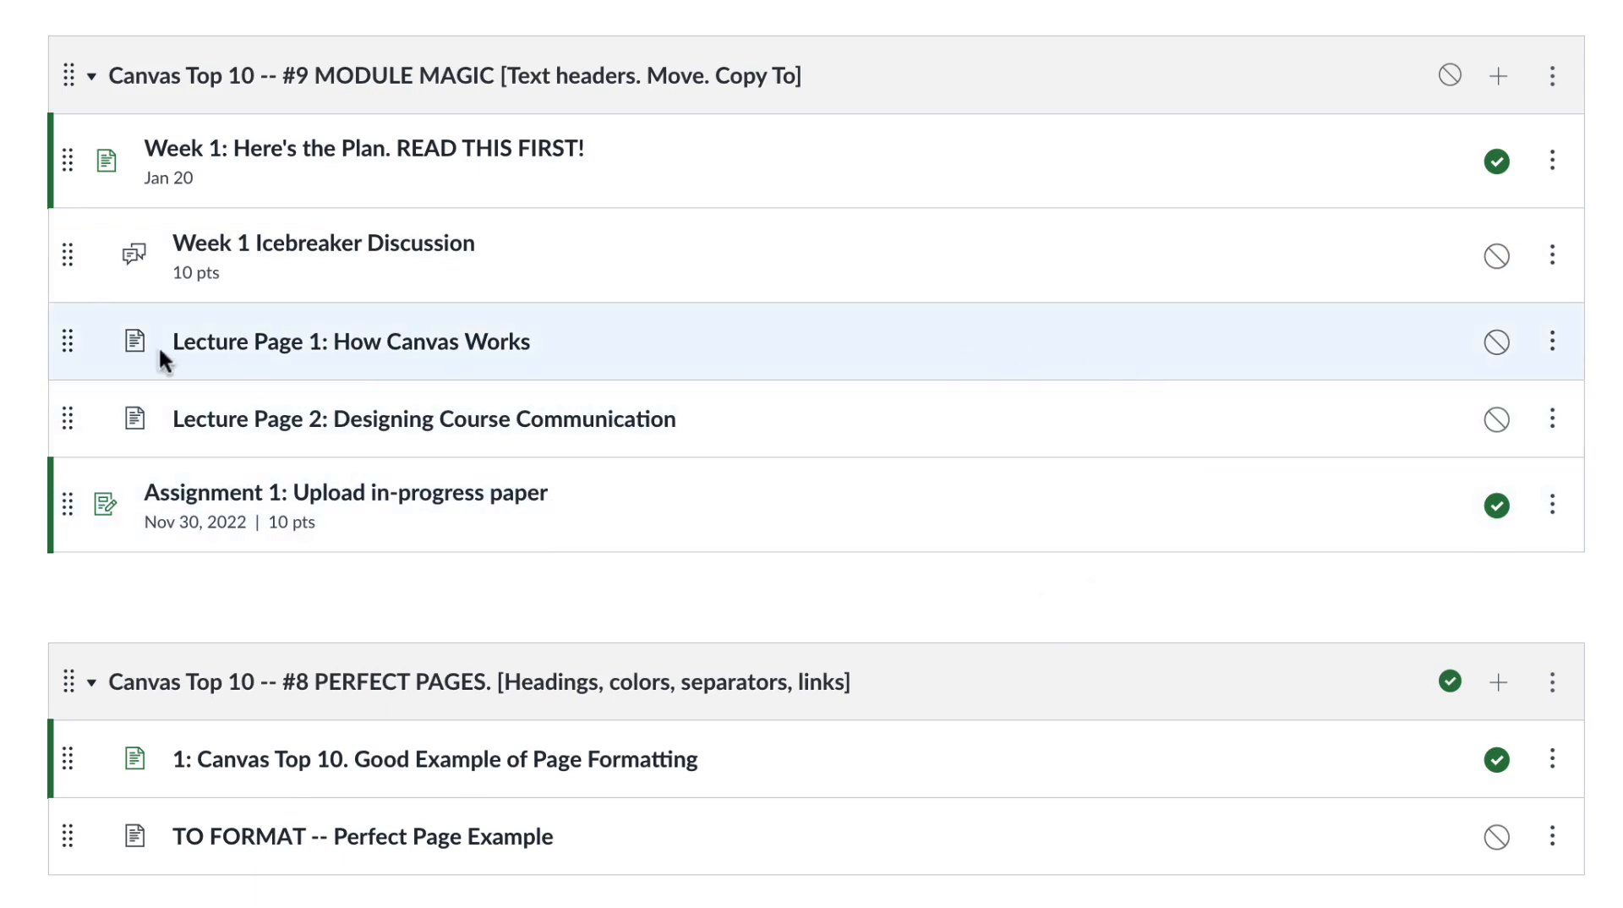
{"action": "left_click_drag", "start_coordinate": [62, 256], "coordinate": [56, 407]}
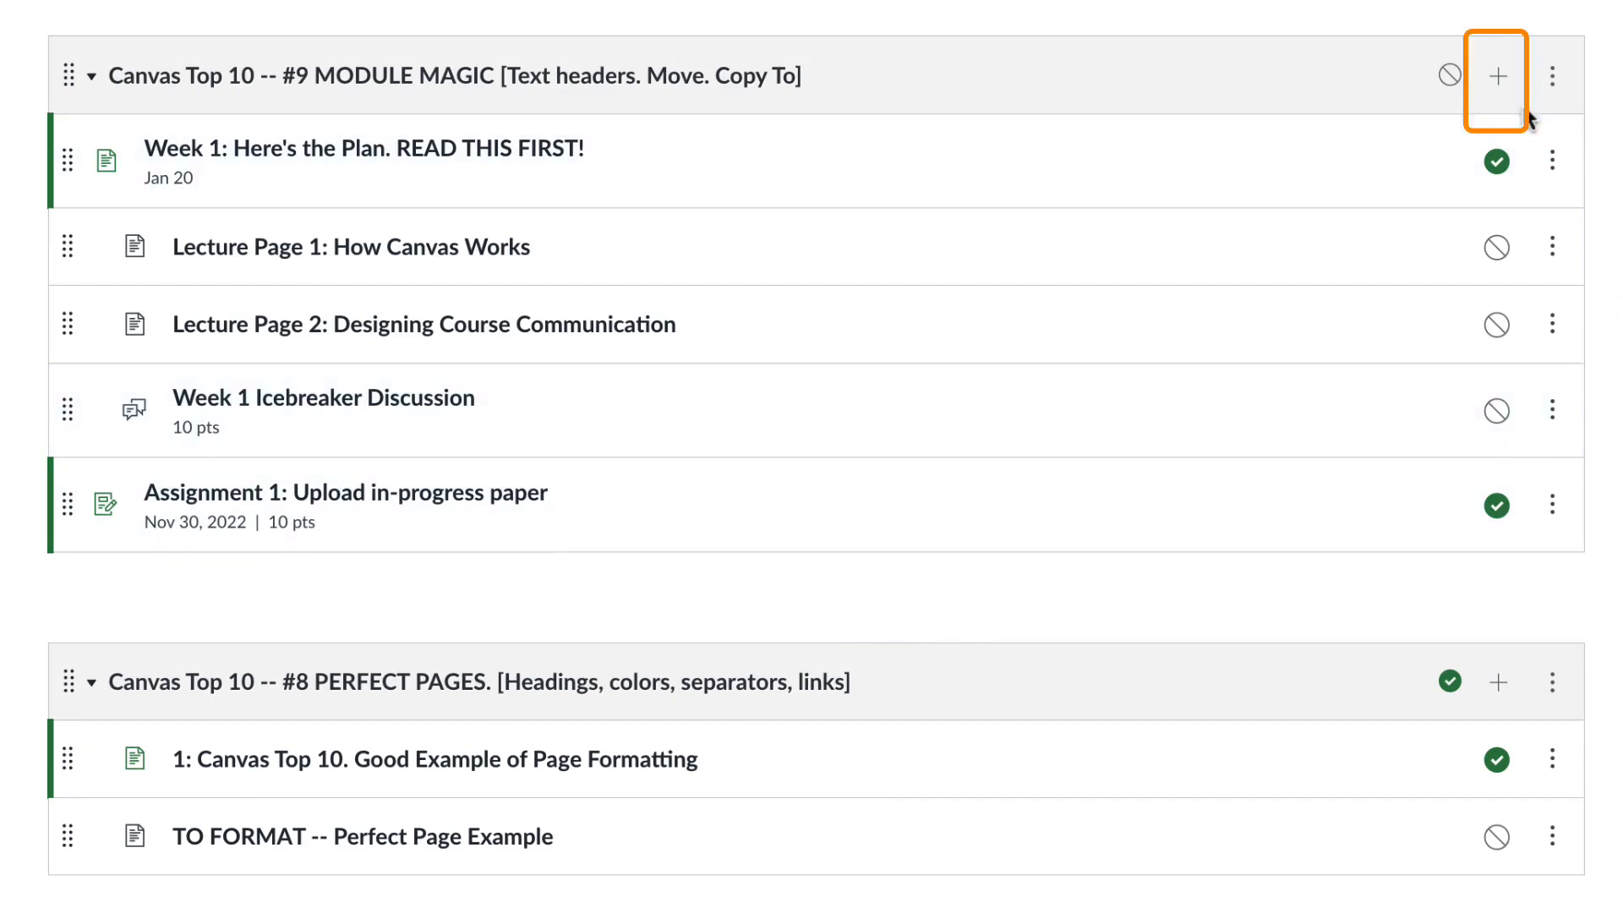
Add the text header "This week's lecture pages" to the #9 MODULE MAGIC module and place it above Lecture Page 1.
{"action": "left_click", "coordinate": [1498, 78]}
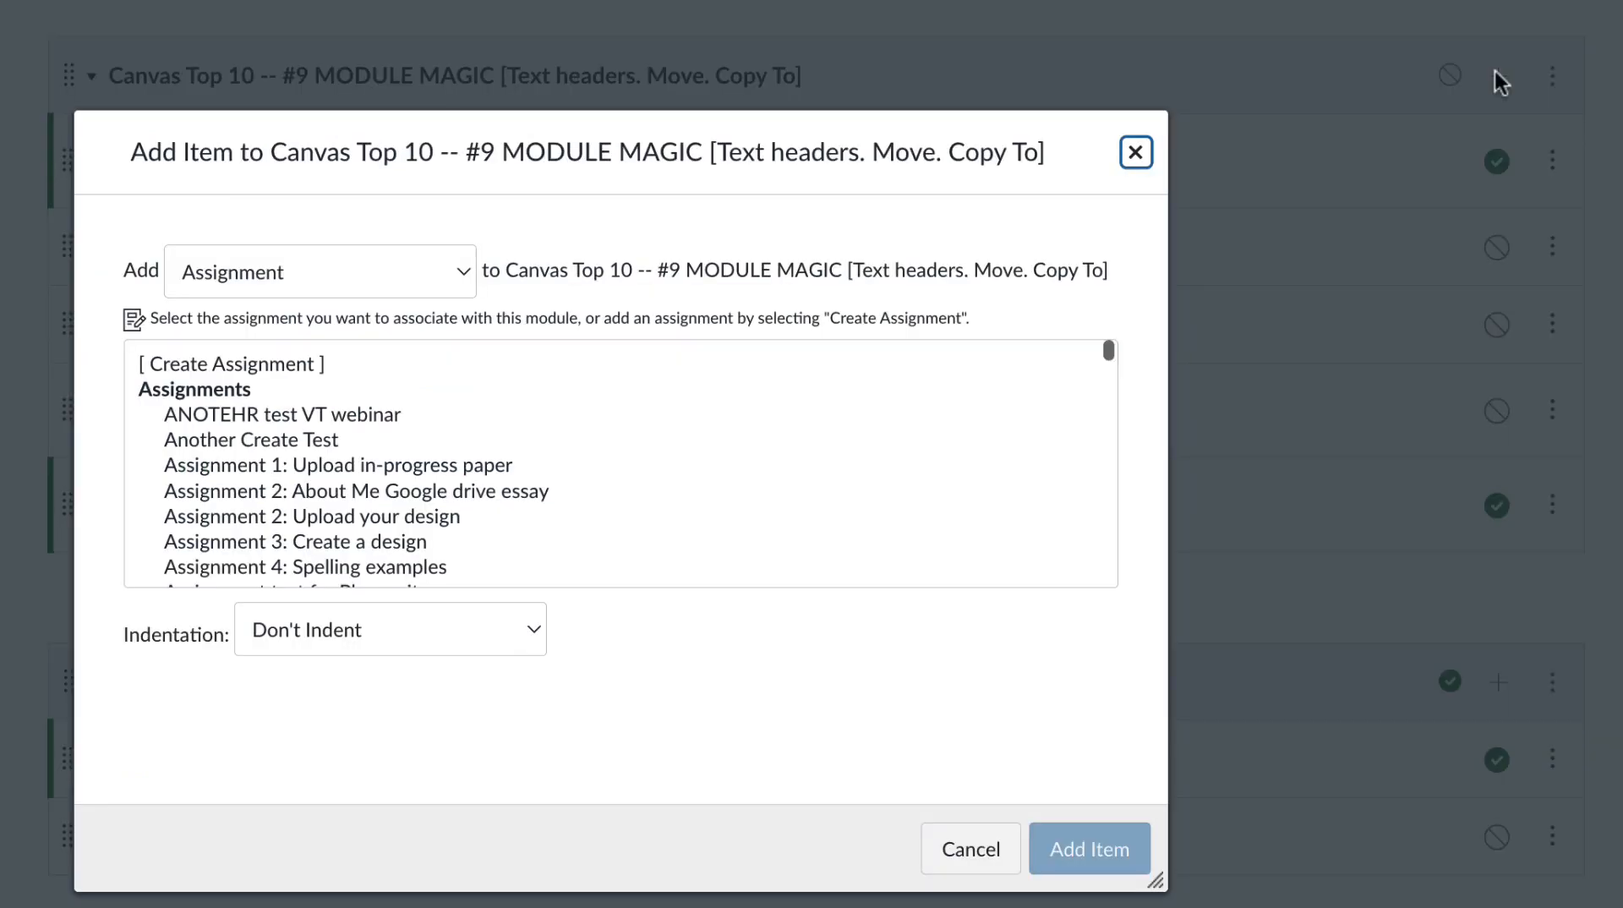
{"action": "left_click", "coordinate": [415, 283]}
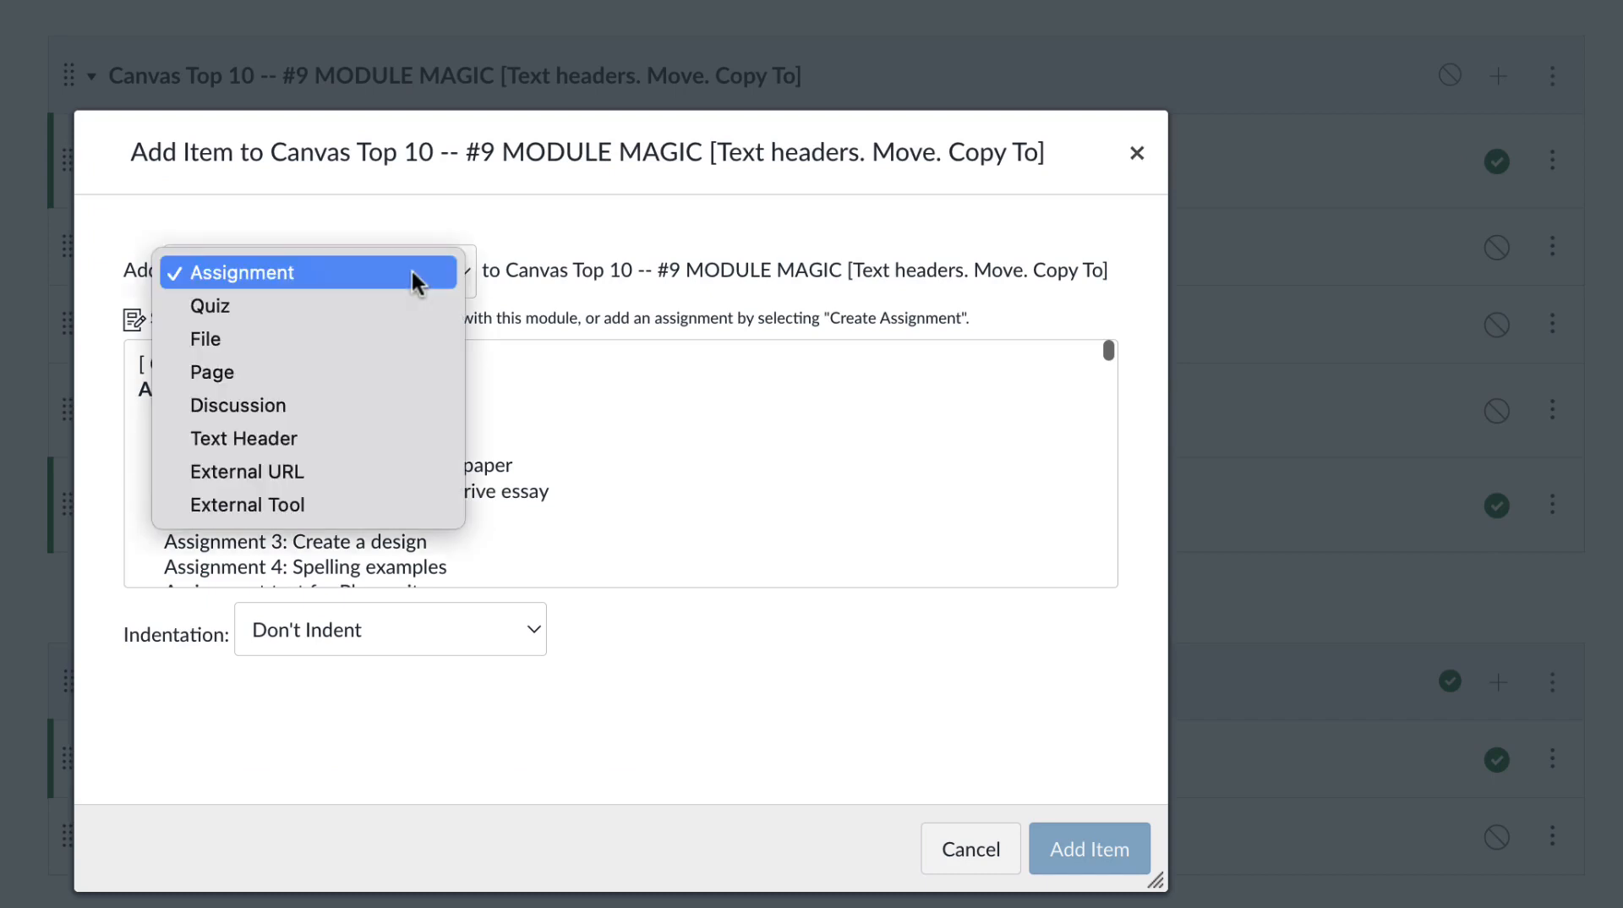
{"action": "left_click", "coordinate": [254, 438]}
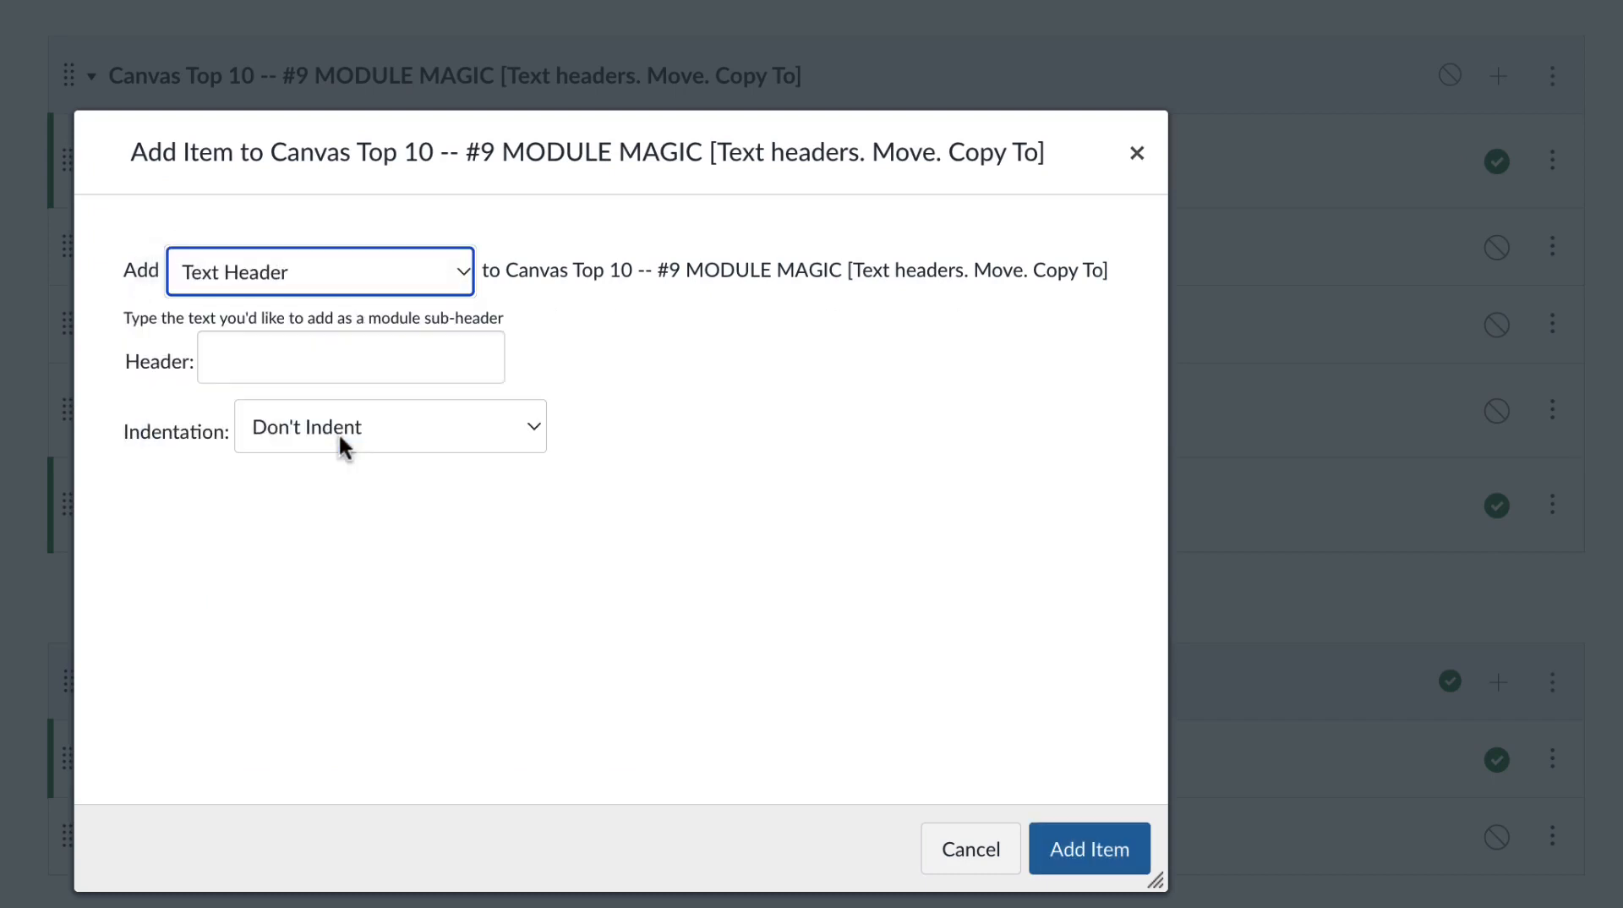
{"action": "left_click", "coordinate": [309, 356]}
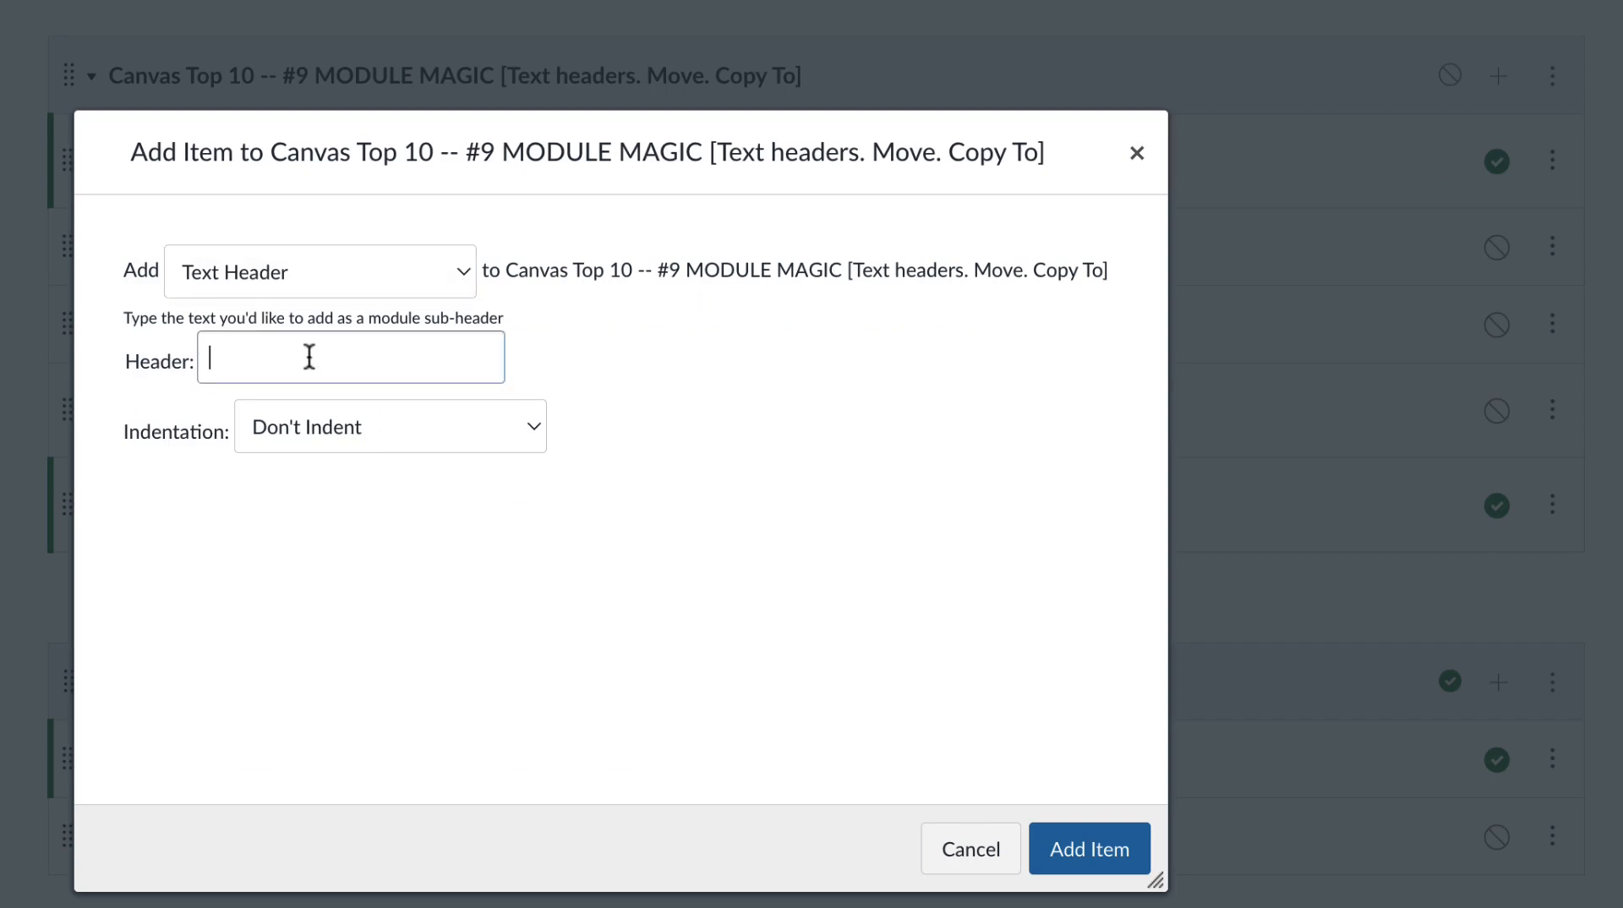
{"action": "type", "text": "This week's le"}
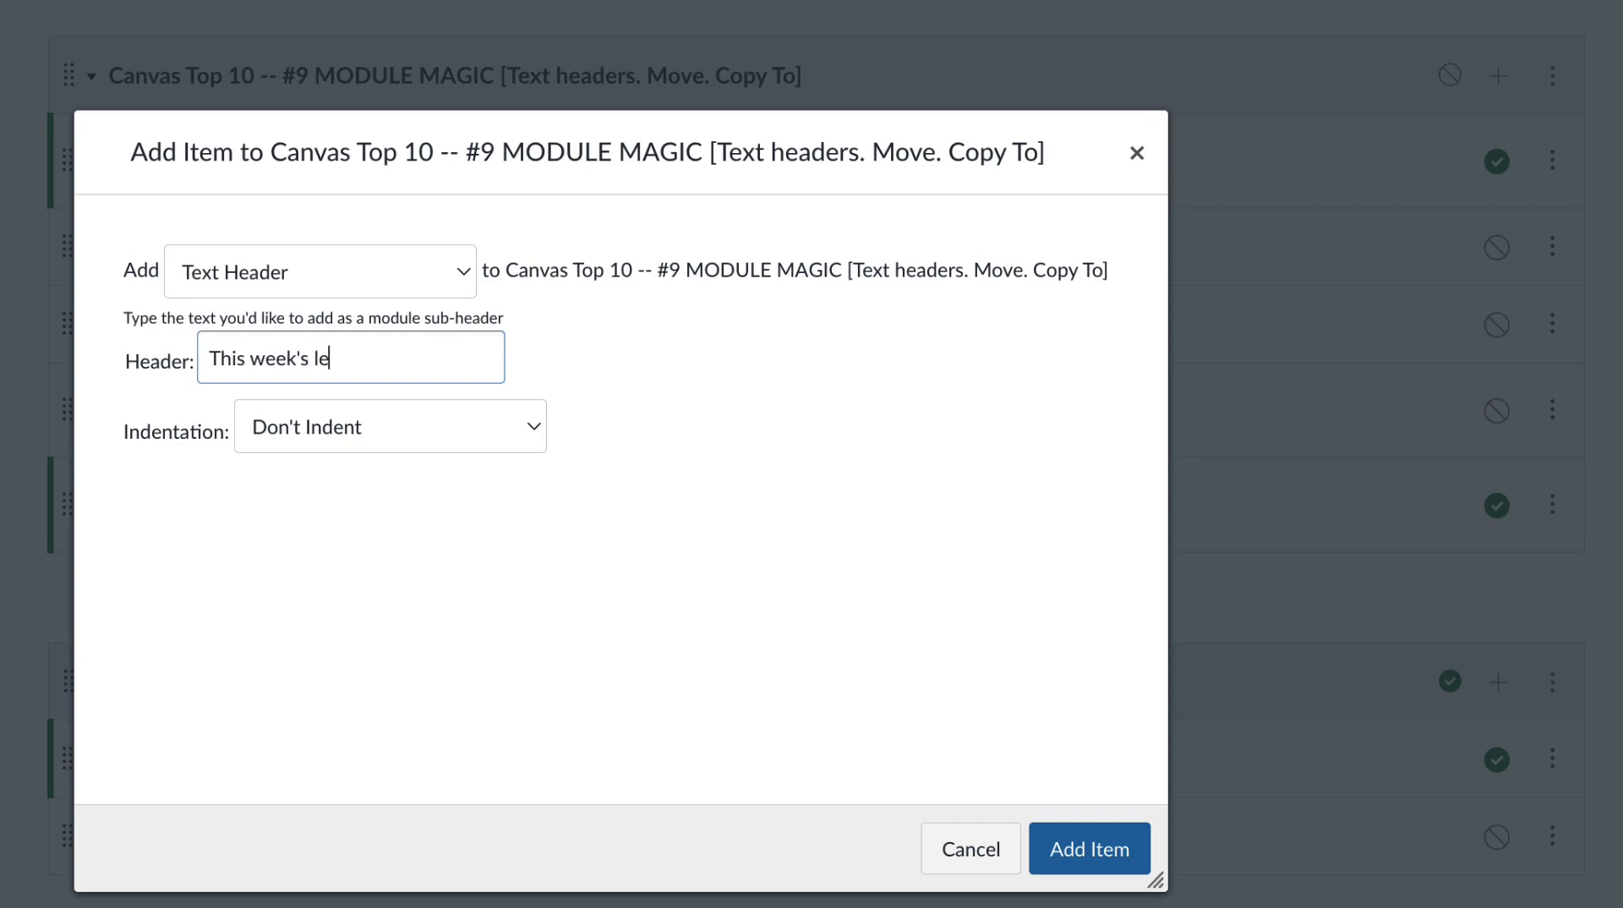
{"action": "type", "text": "cture pages"}
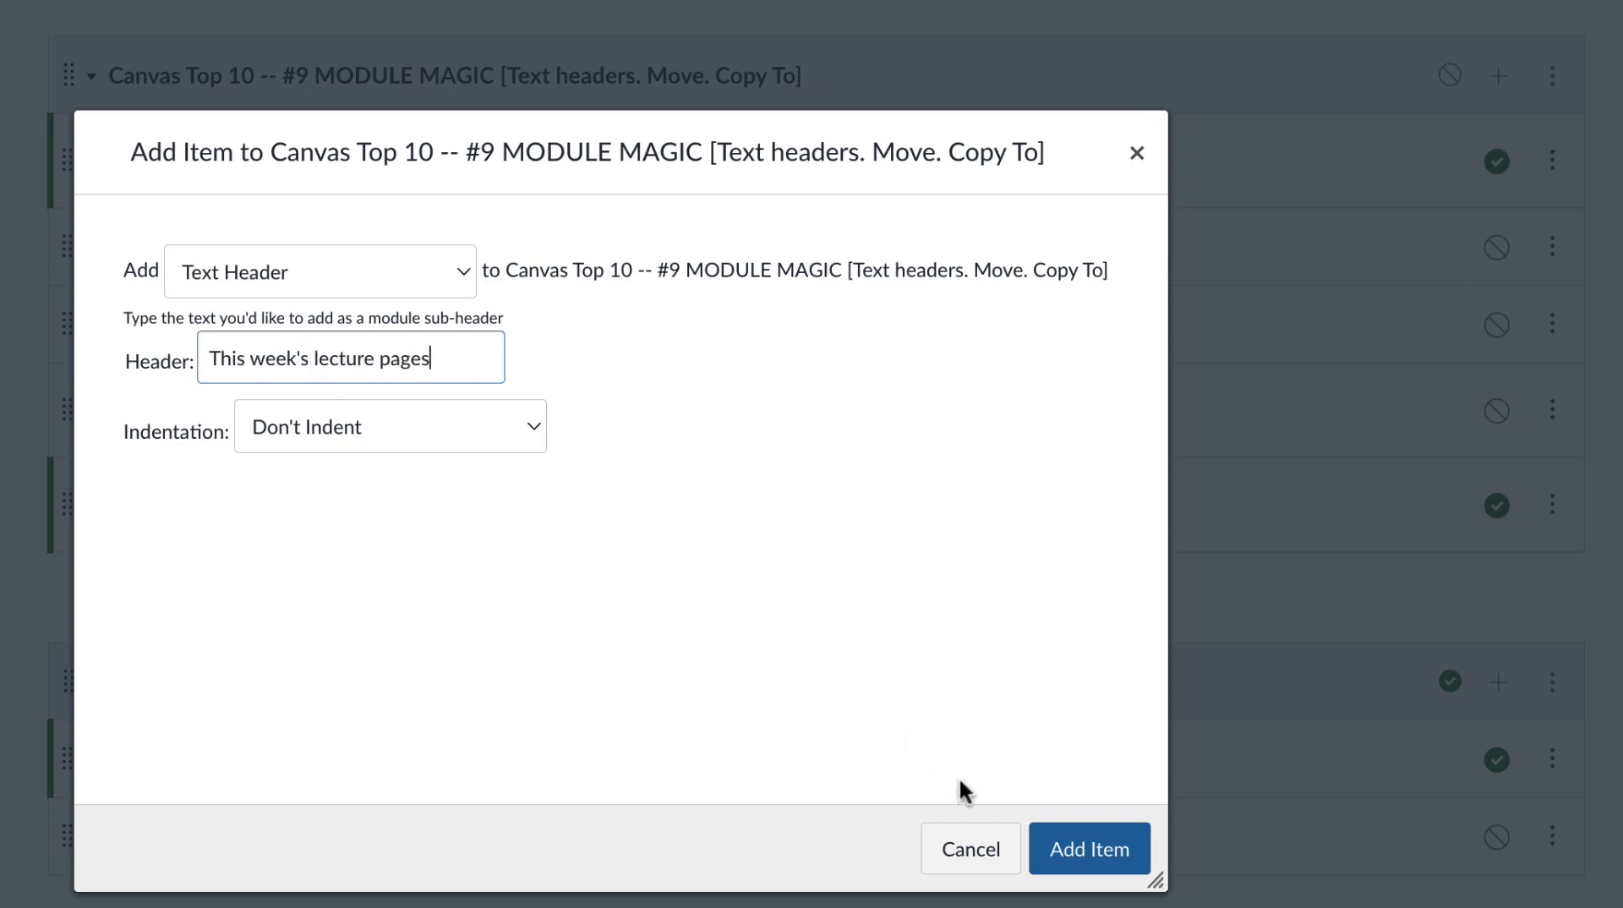
{"action": "left_click", "coordinate": [1087, 848]}
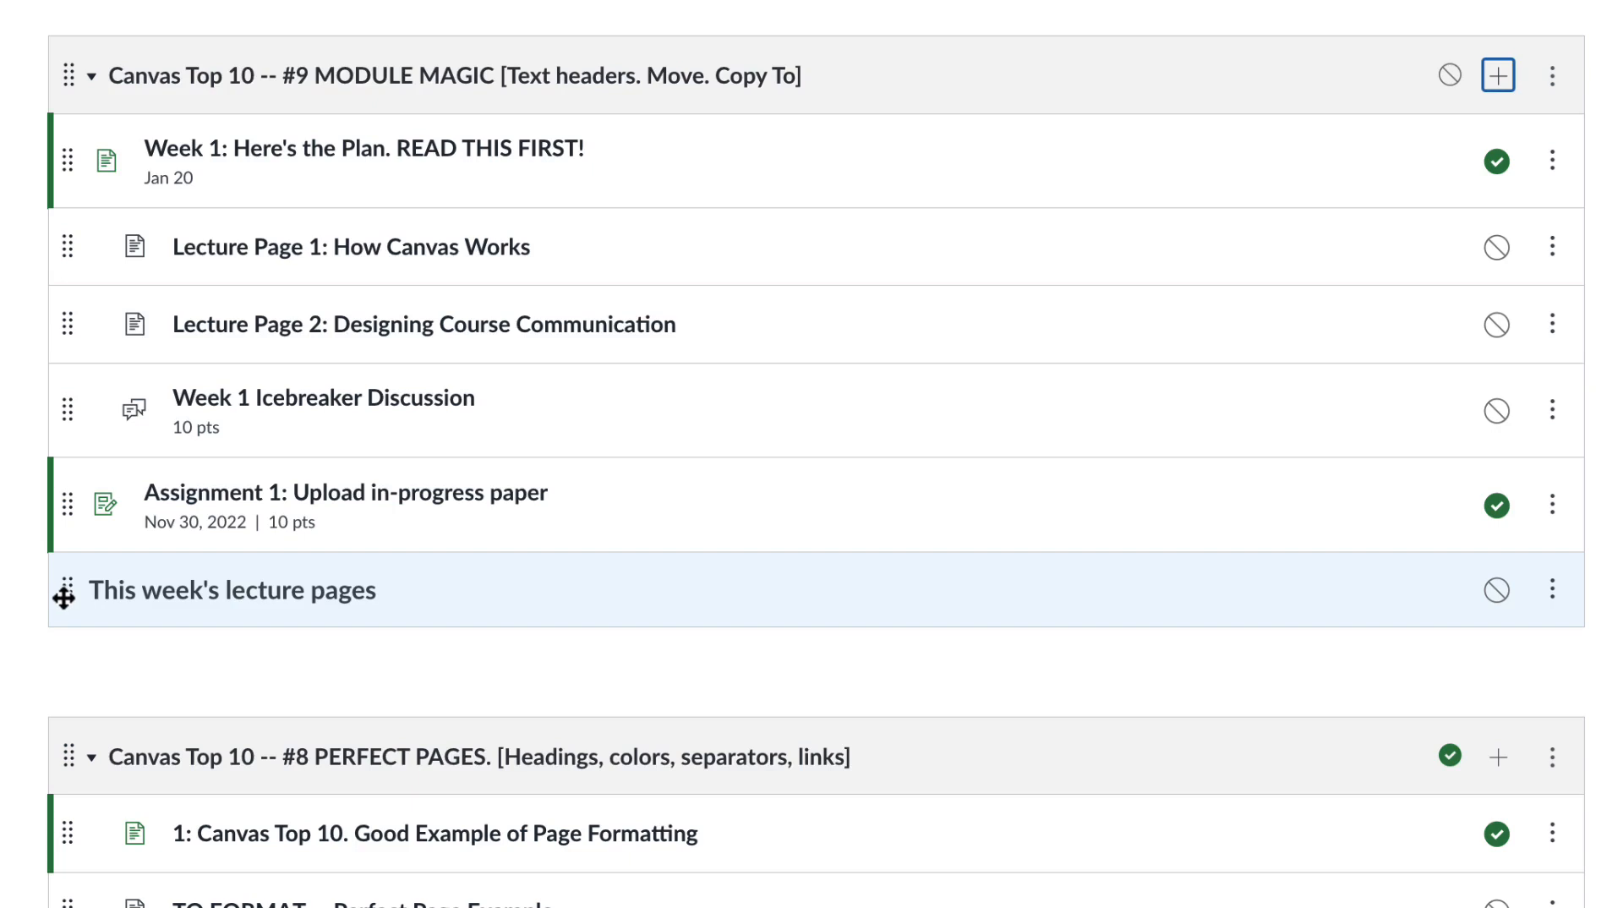
{"action": "left_click_drag", "start_coordinate": [63, 598], "coordinate": [75, 225]}
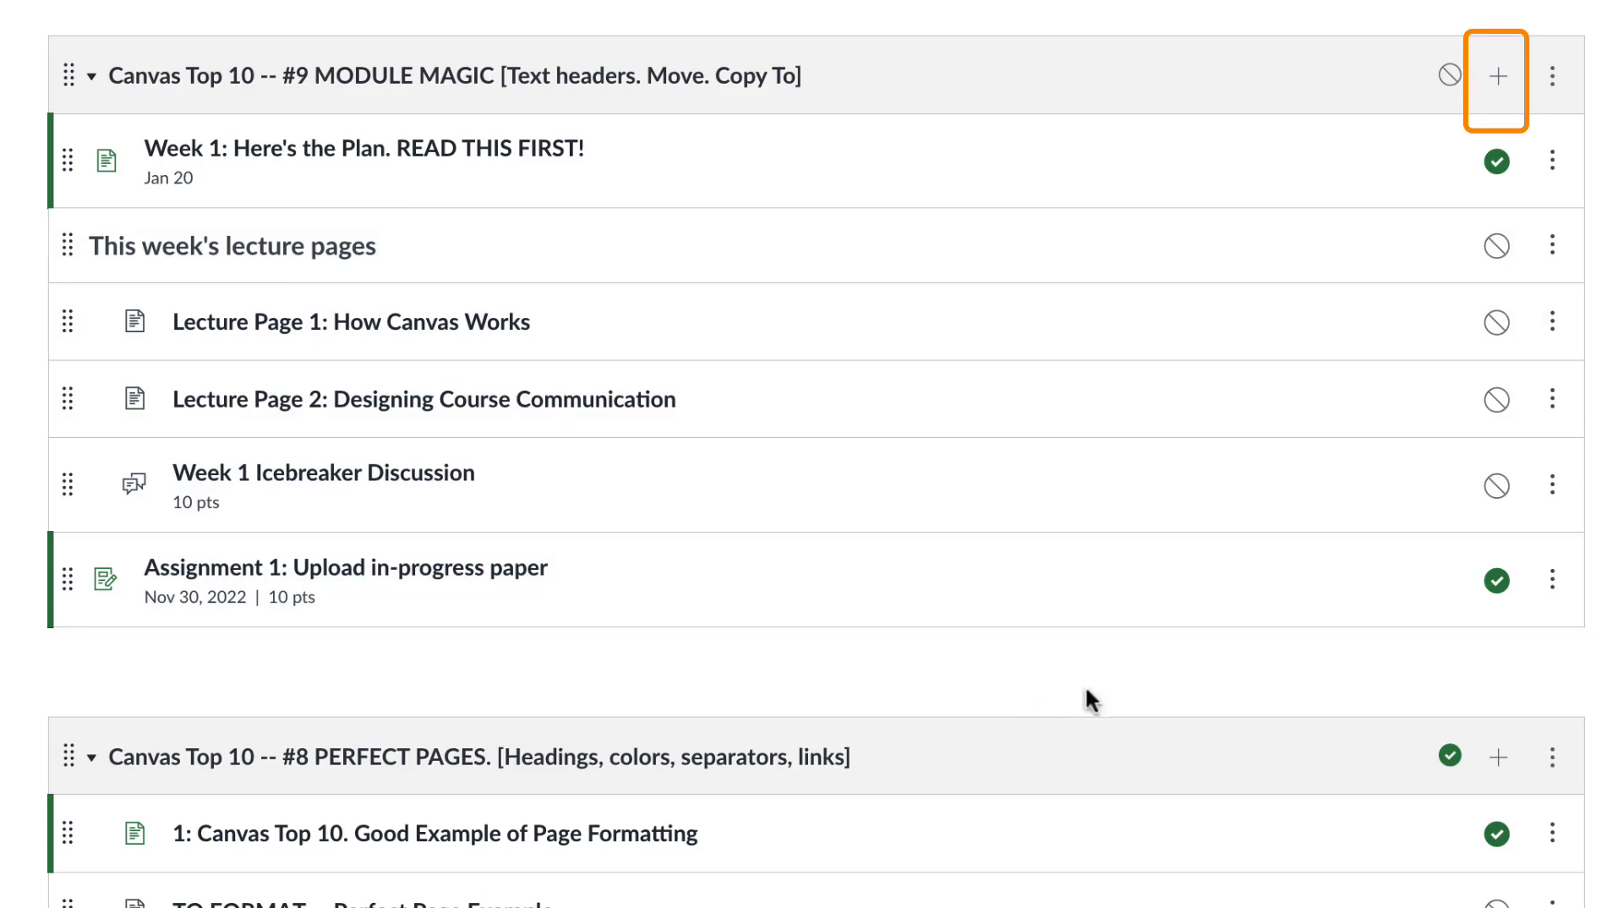
Add the text header "This week's assignments" above Week 1 Icebreaker Discussion and indent Assignment 1: Upload in-progress paper one level.
{"action": "left_click", "coordinate": [1499, 78]}
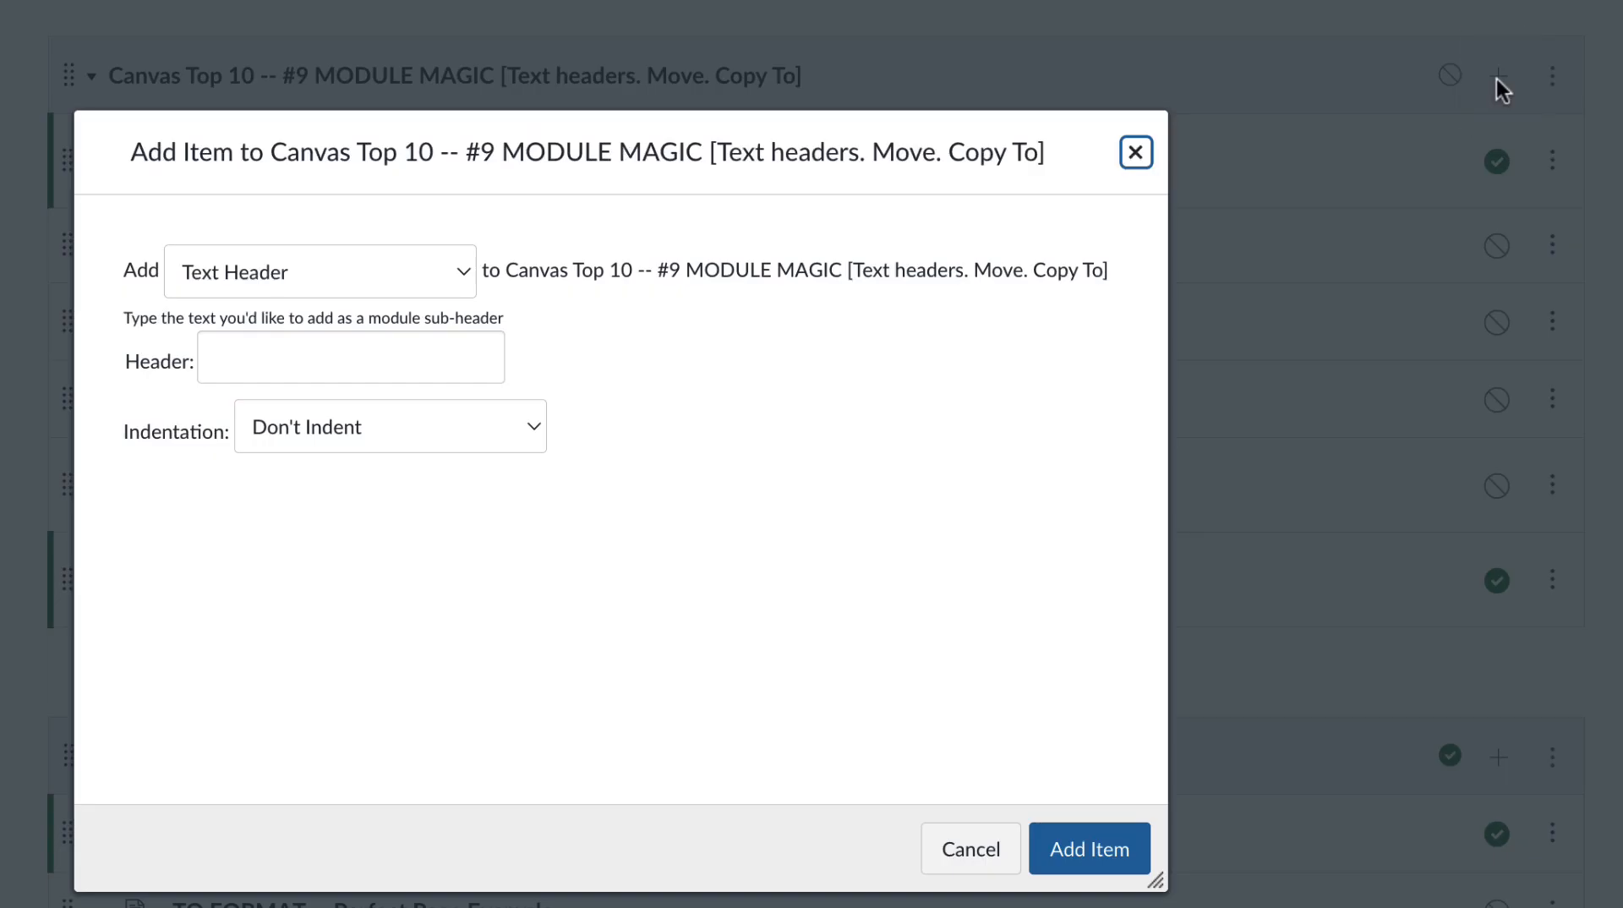
{"action": "left_click", "coordinate": [304, 349]}
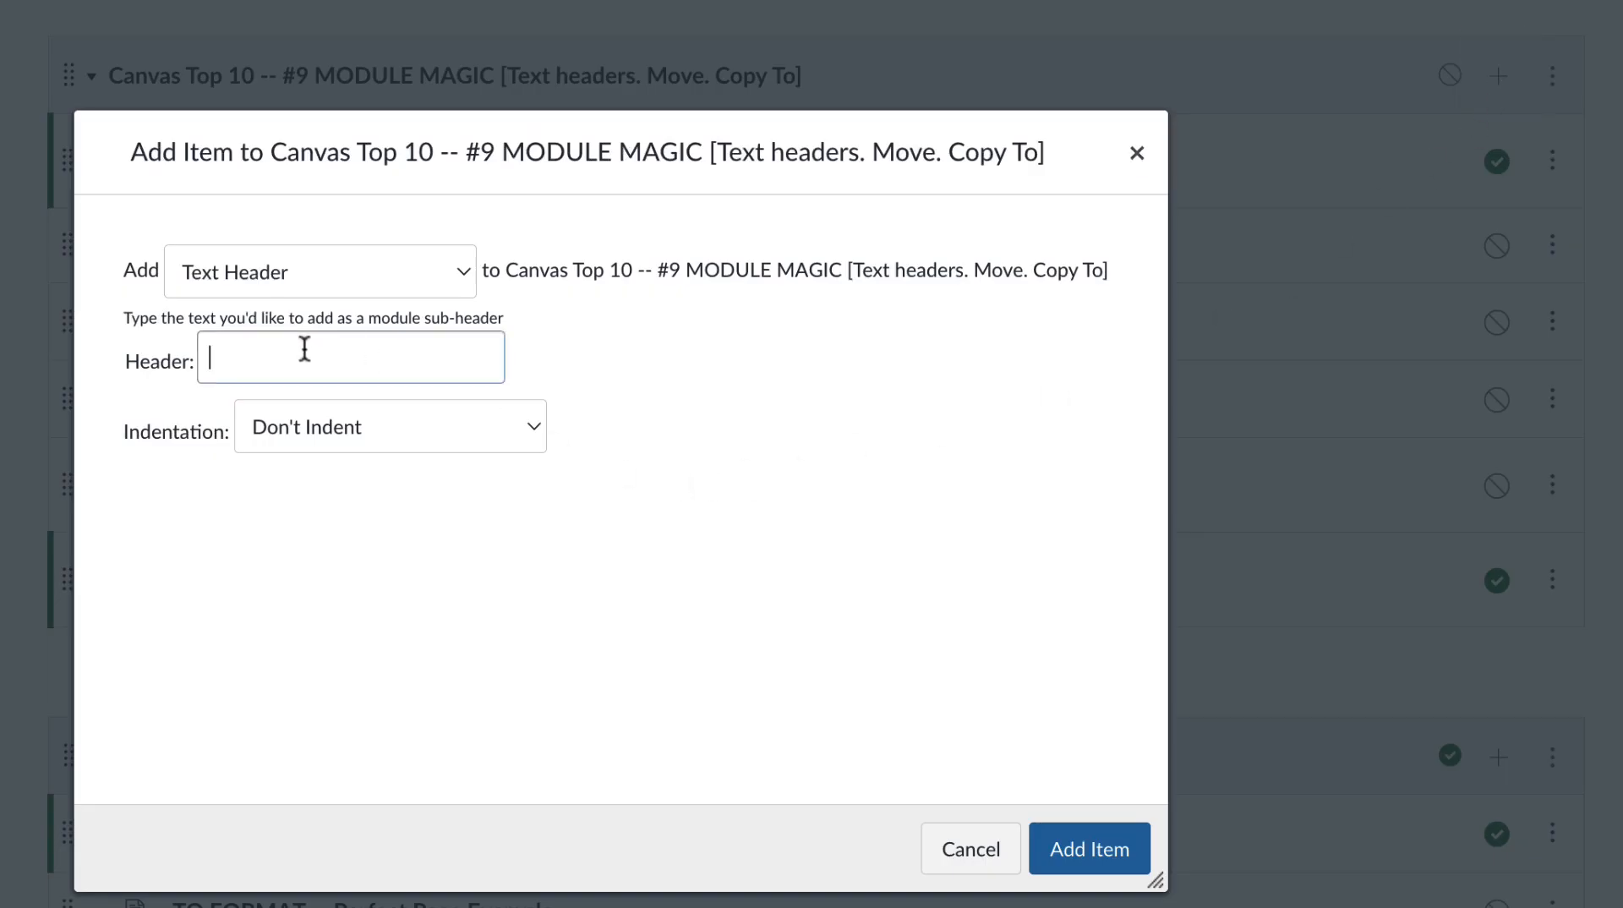
{"action": "type", "text": "This week's assignments"}
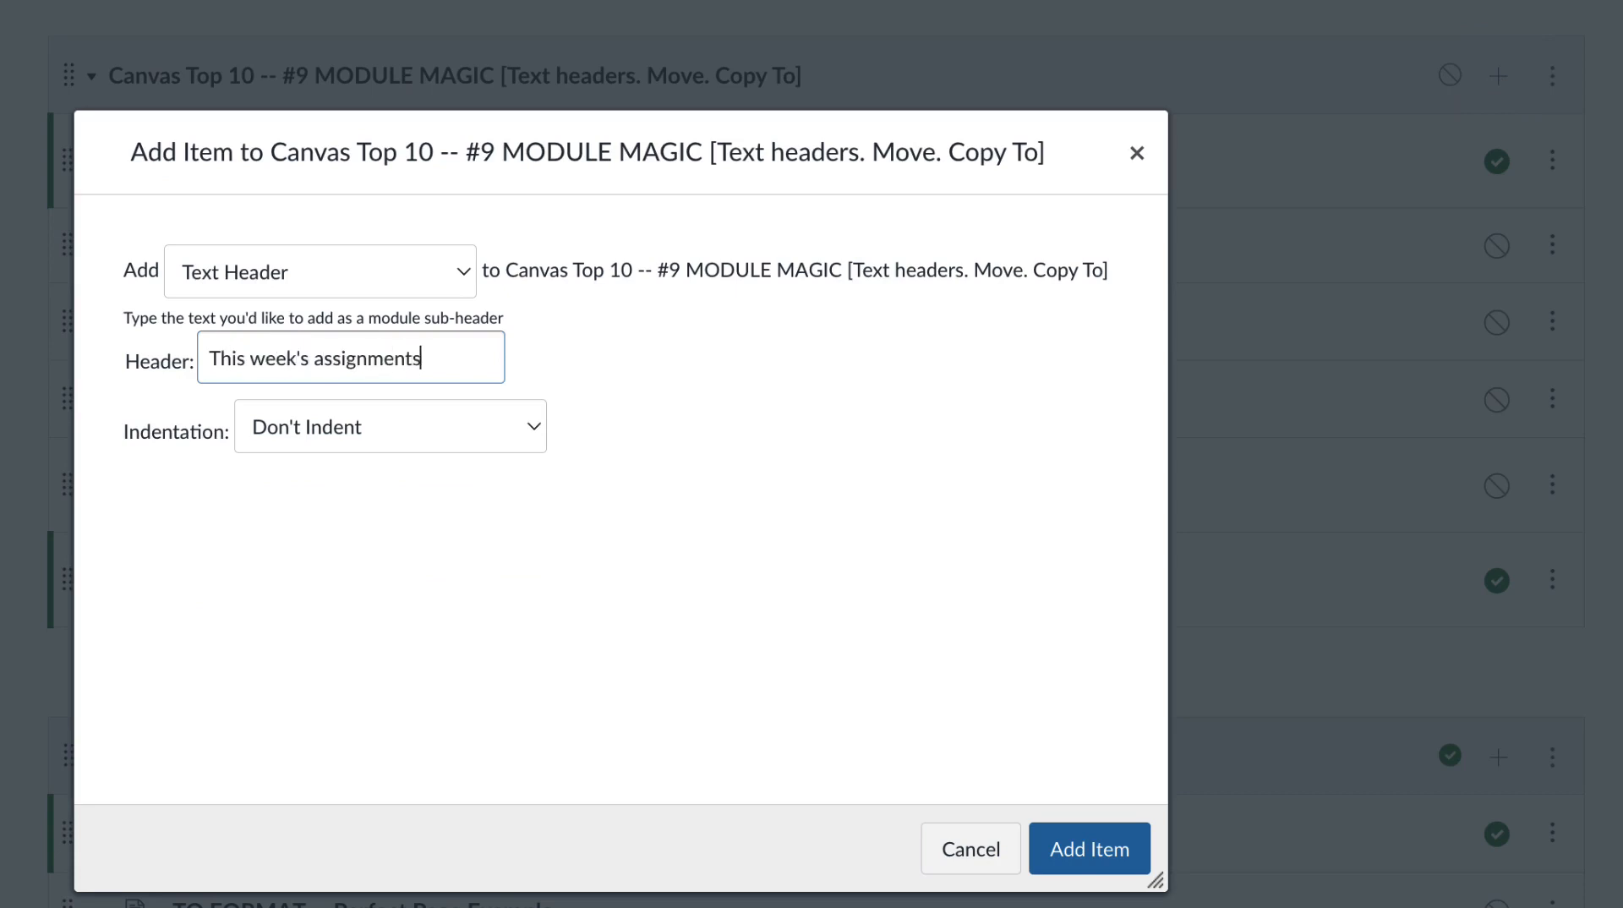
{"action": "left_click", "coordinate": [1099, 863]}
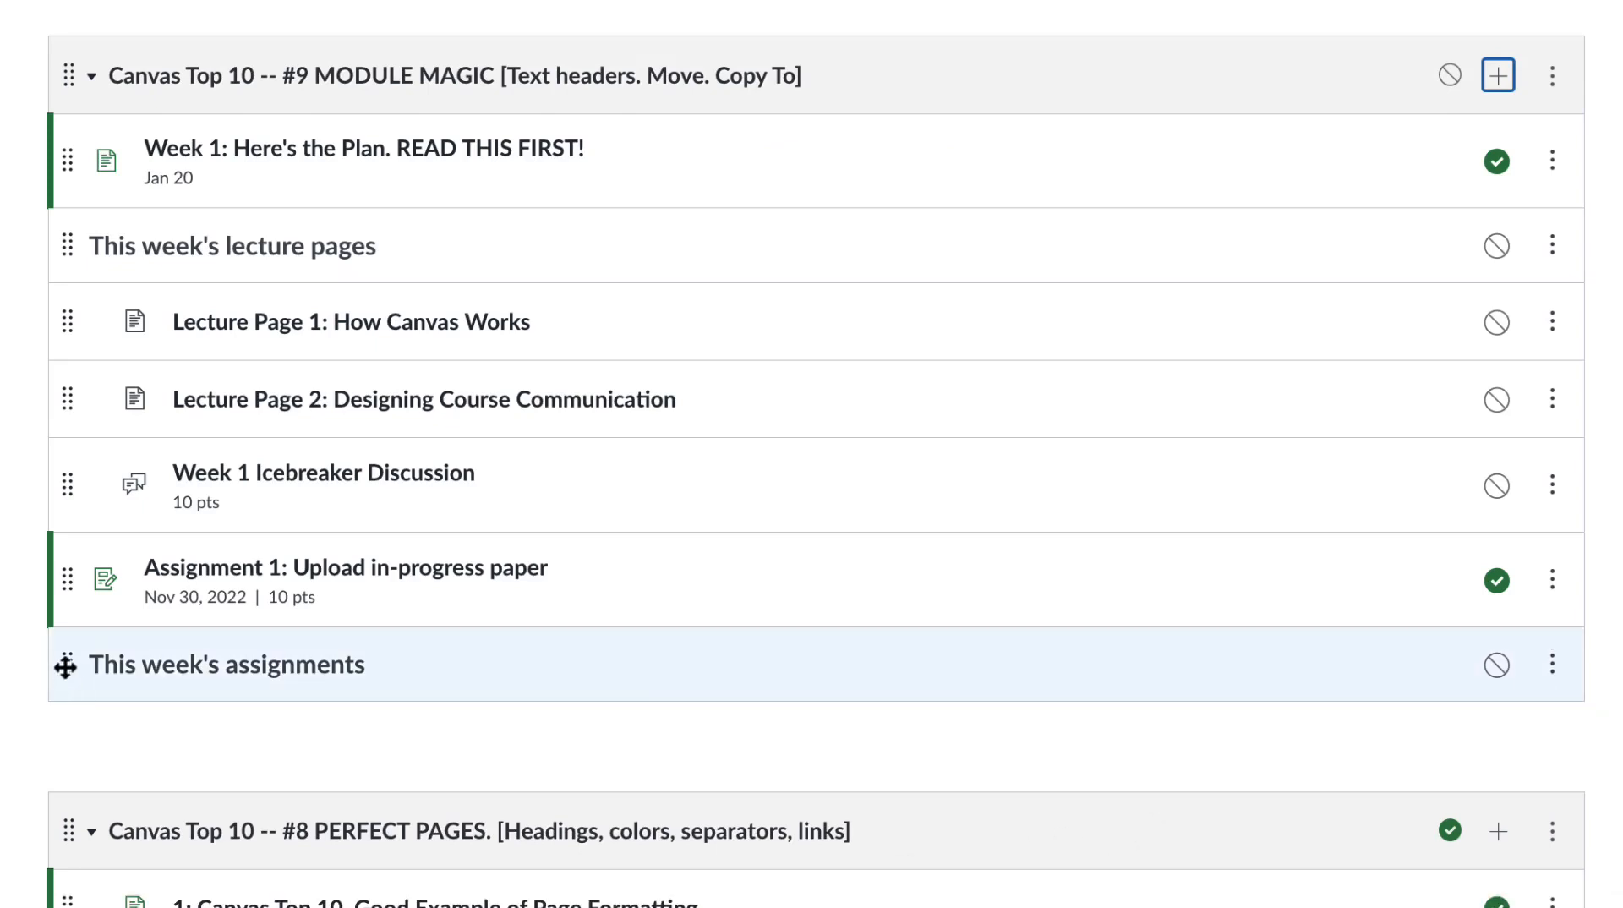
{"action": "left_click_drag", "start_coordinate": [56, 713], "coordinate": [74, 446]}
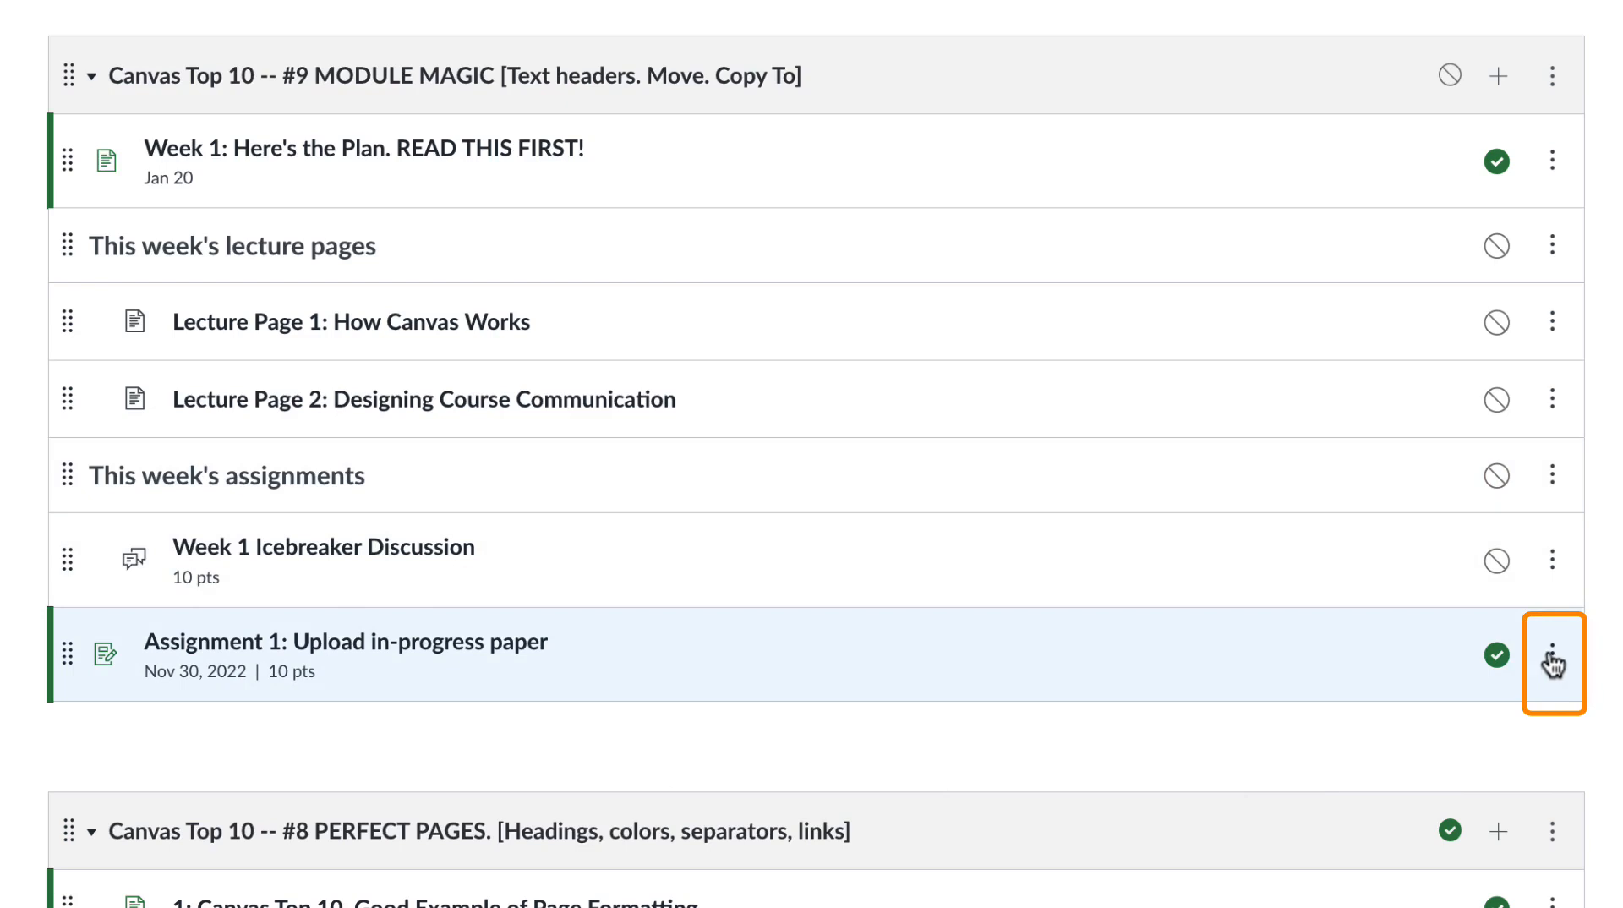
{"action": "left_click", "coordinate": [1552, 660]}
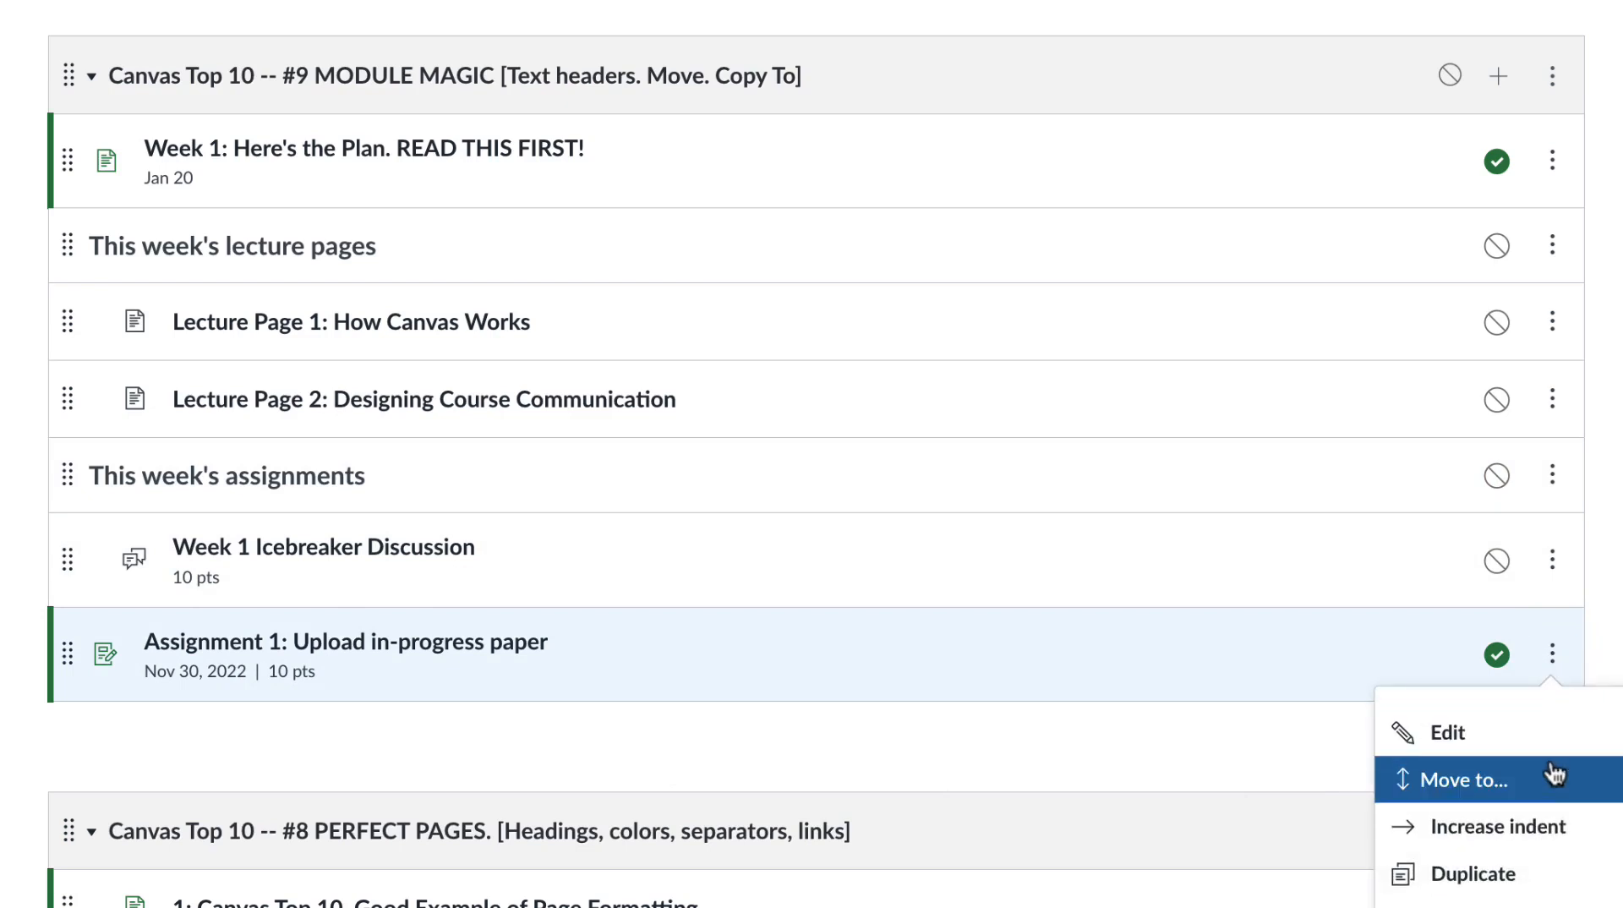
{"action": "left_click", "coordinate": [1544, 828]}
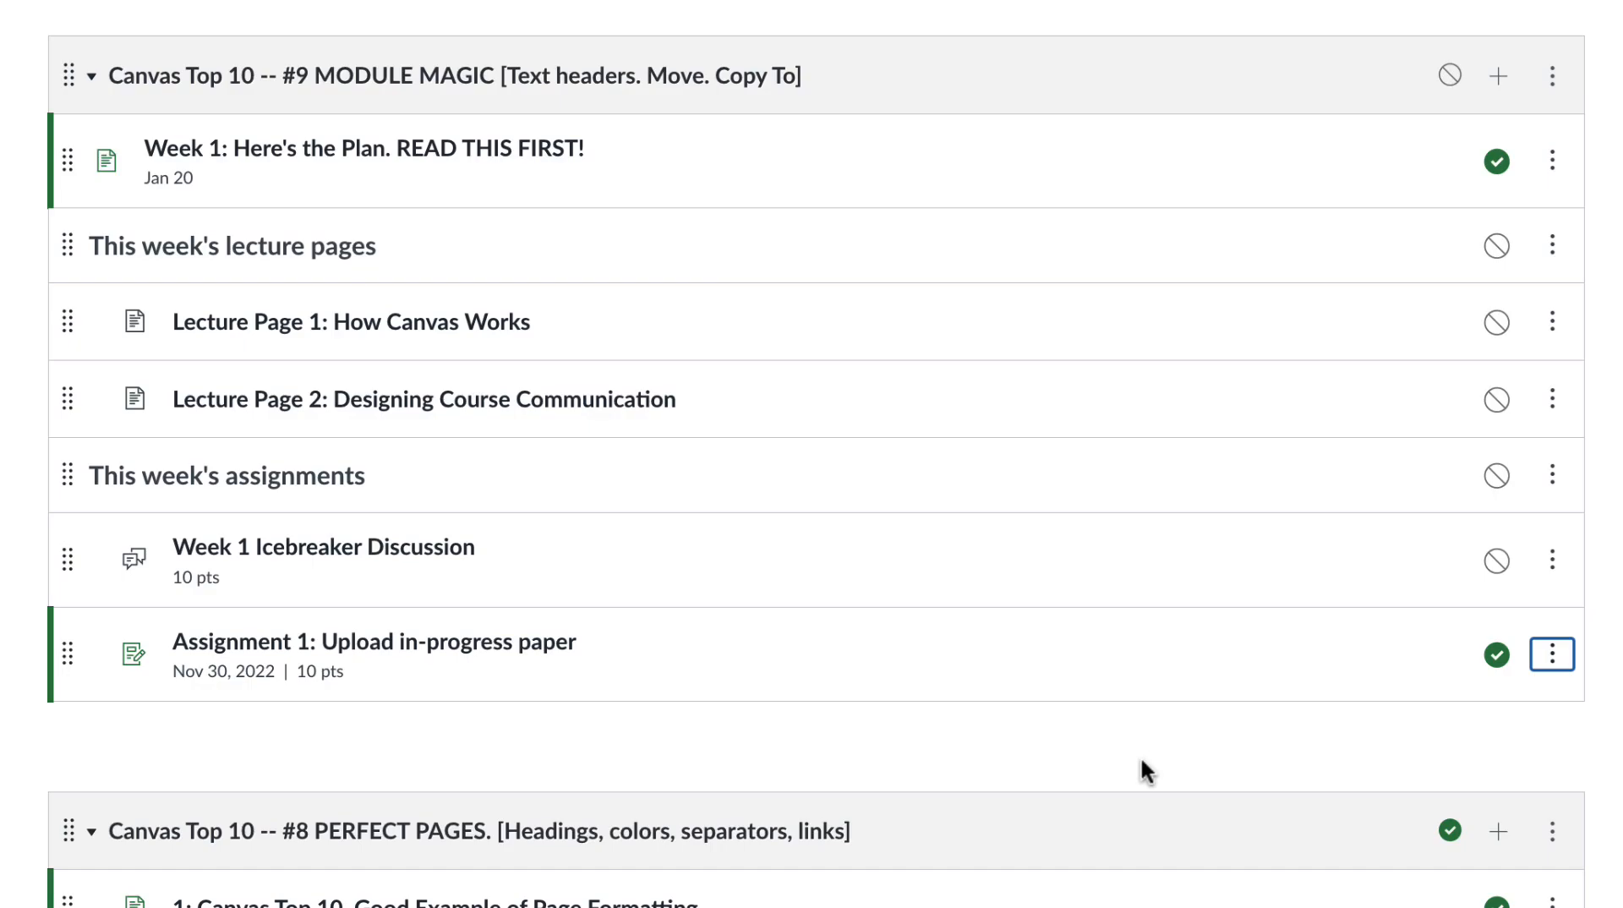
Collapse the #9 MODULE MAGIC module and expand Module 0: Getting Started with this class.
{"action": "scroll", "coordinate": [974, 664], "scroll_direction": "down", "scroll_amount": 15}
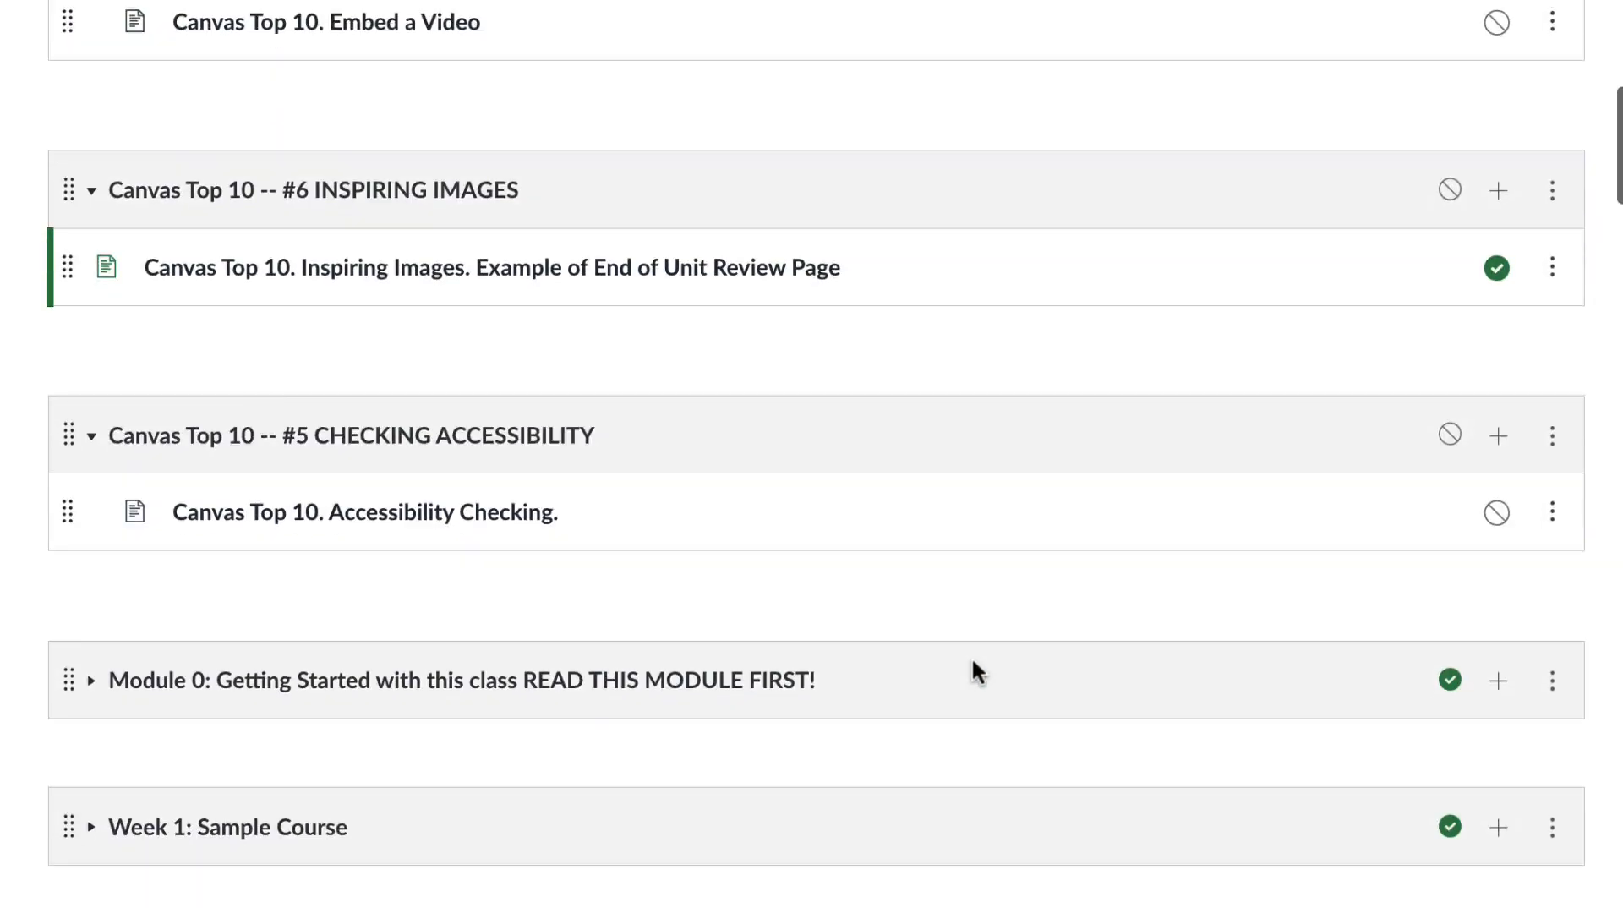
{"action": "scroll", "coordinate": [974, 667], "scroll_direction": "down", "scroll_amount": 20}
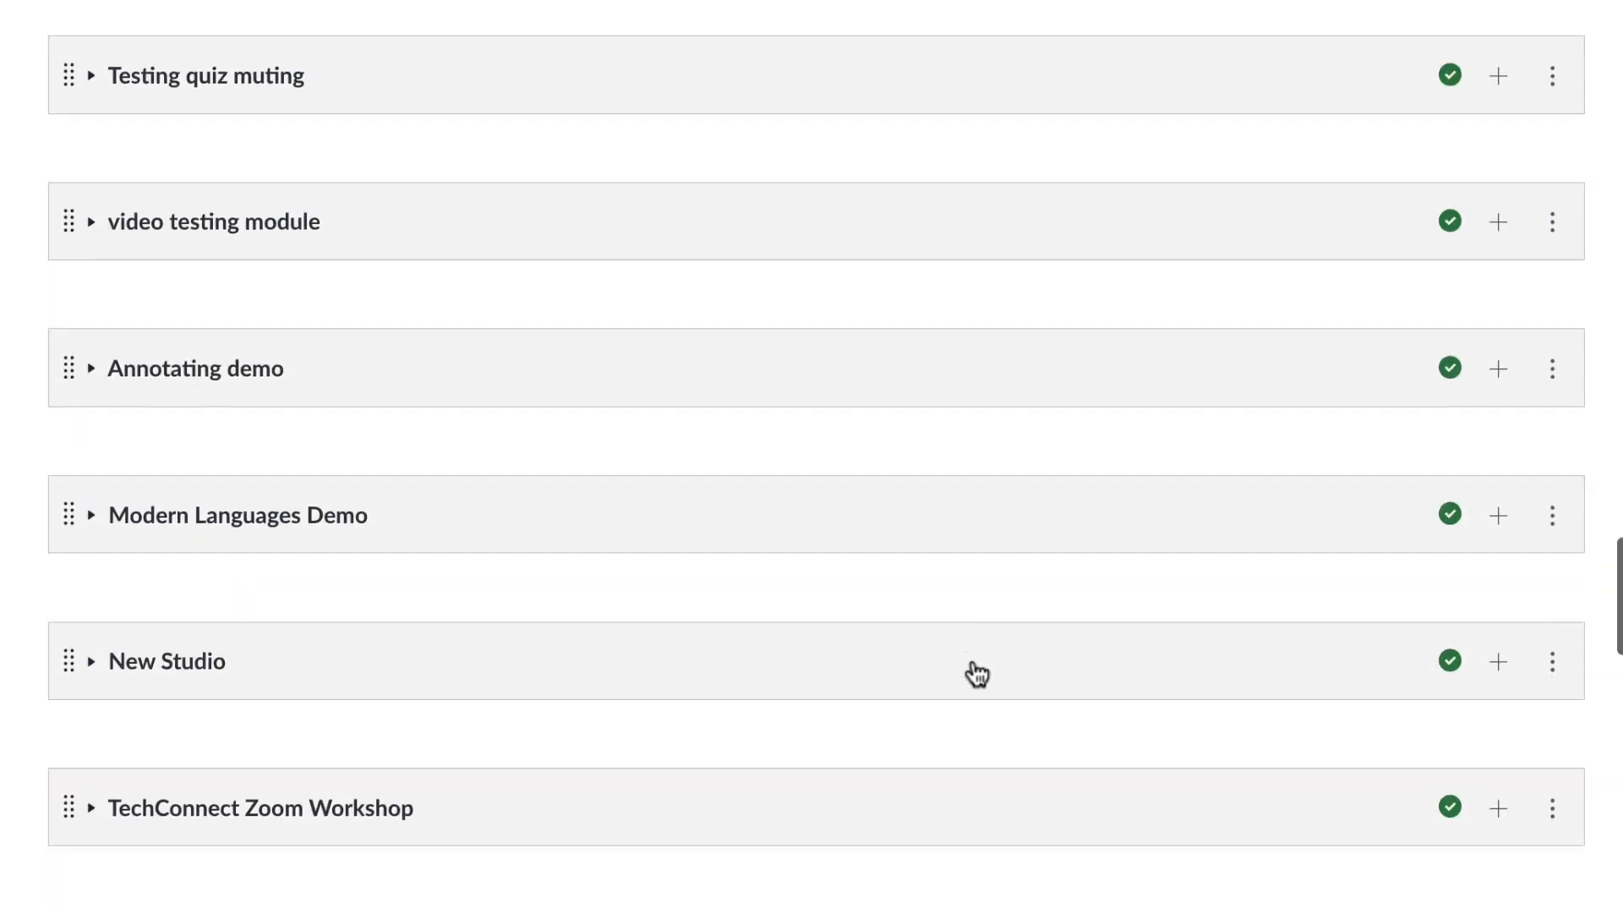
{"action": "scroll", "coordinate": [977, 674], "scroll_direction": "up", "scroll_amount": 20}
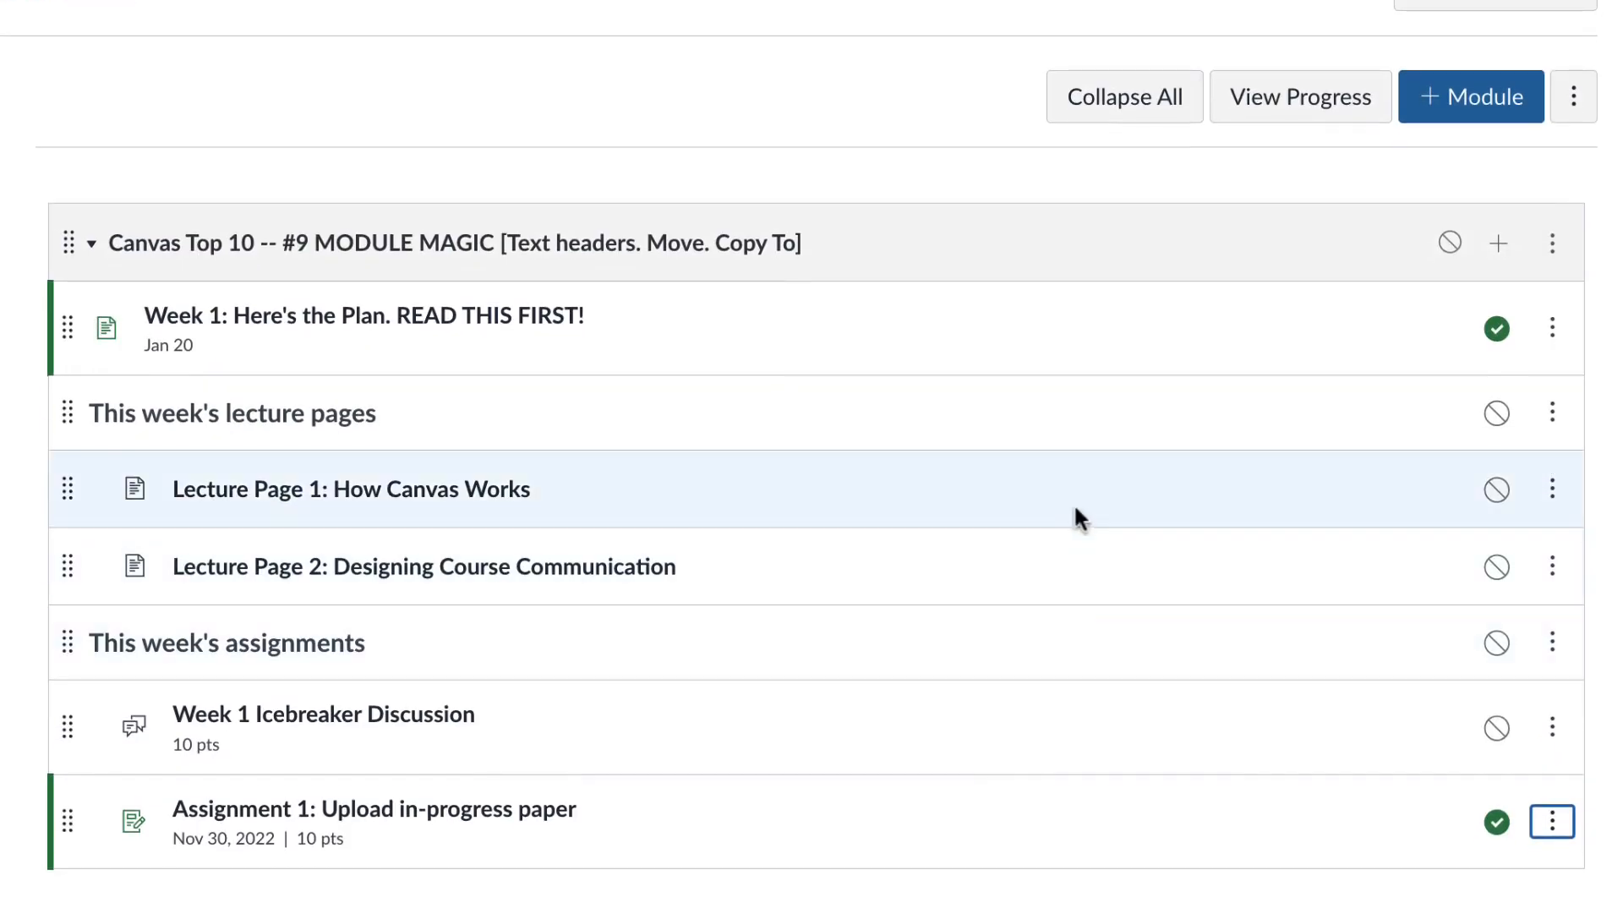
{"action": "left_click", "coordinate": [110, 246]}
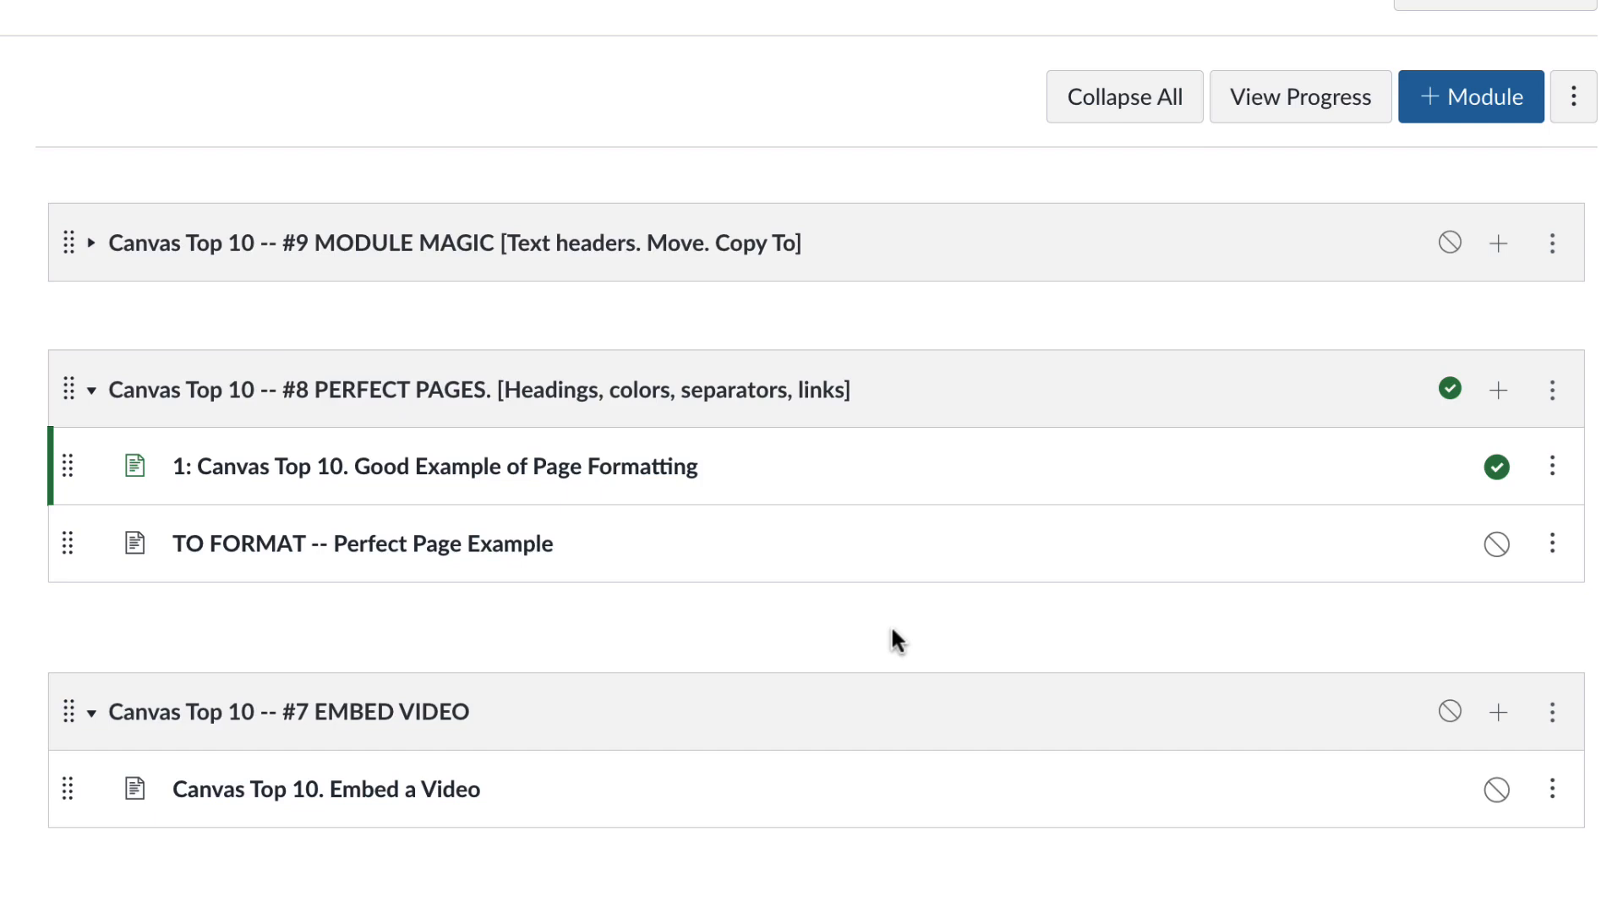
{"action": "scroll", "coordinate": [895, 638], "scroll_direction": "down", "scroll_amount": 10}
{"action": "scroll", "coordinate": [892, 630], "scroll_direction": "down", "scroll_amount": 1}
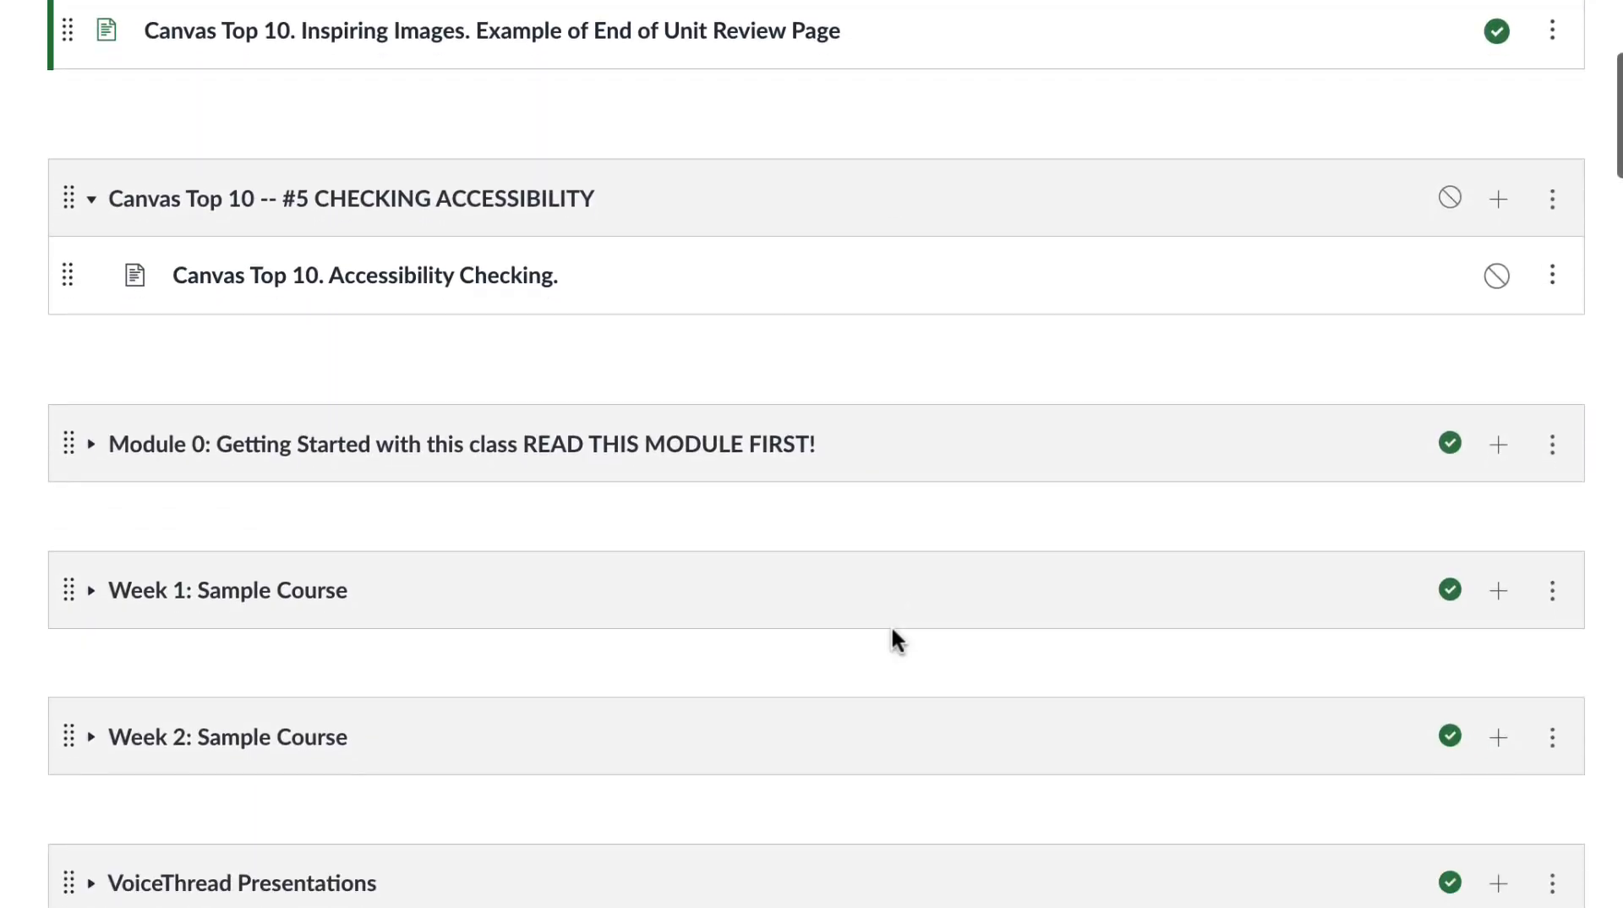
{"action": "left_click", "coordinate": [92, 446]}
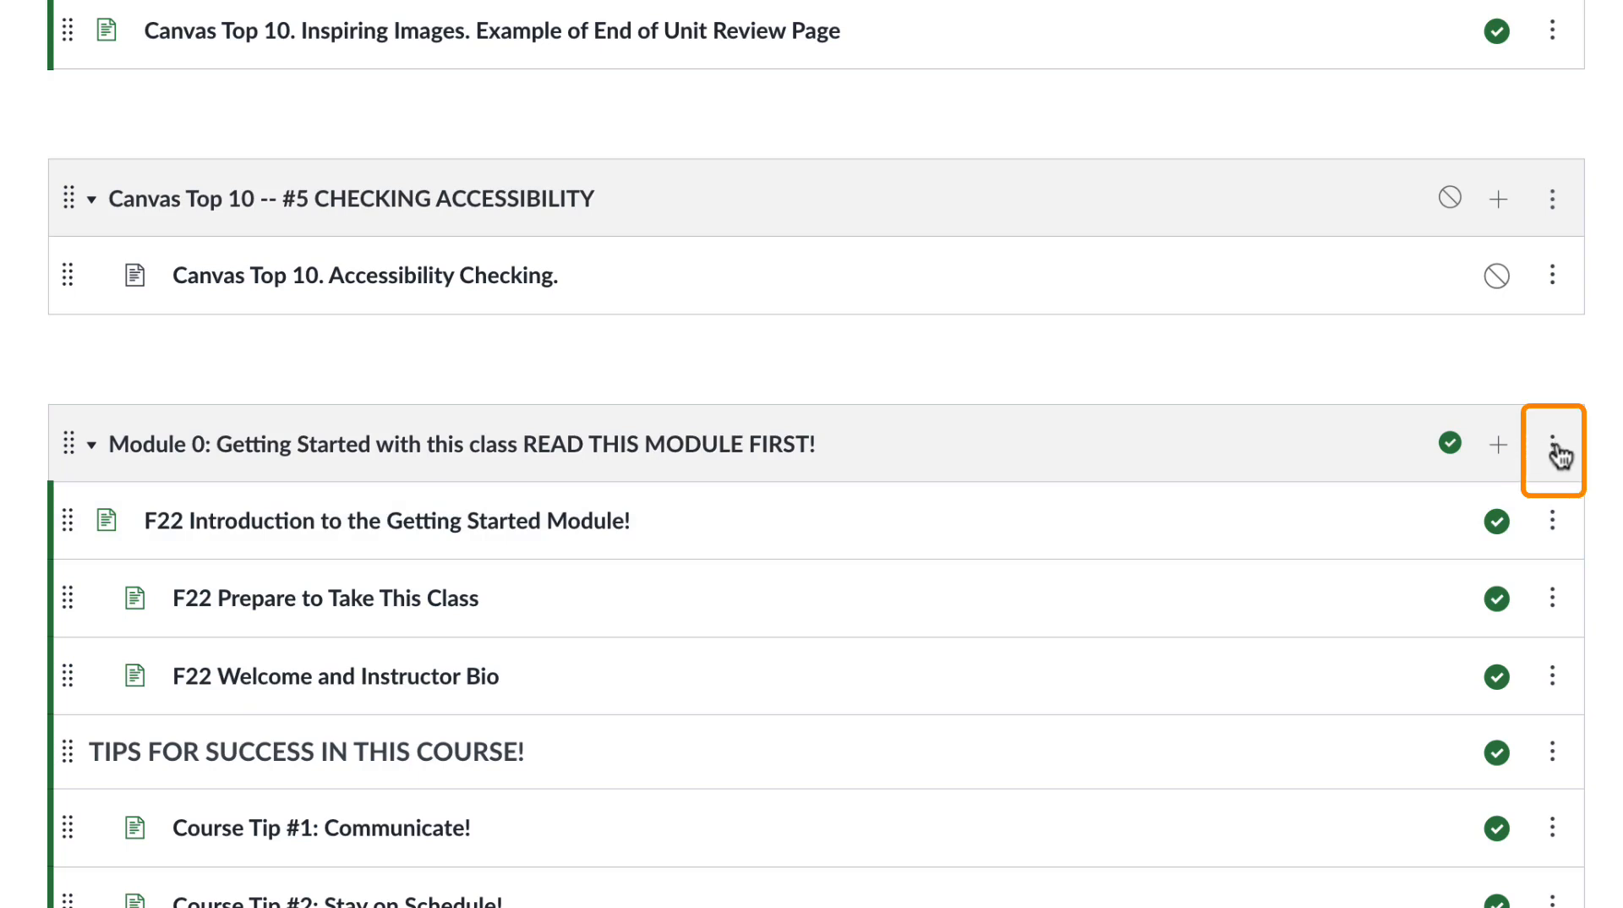
Move Module 0: Getting Started with this class to the top of the module list and collapse it.
{"action": "left_click", "coordinate": [1555, 448]}
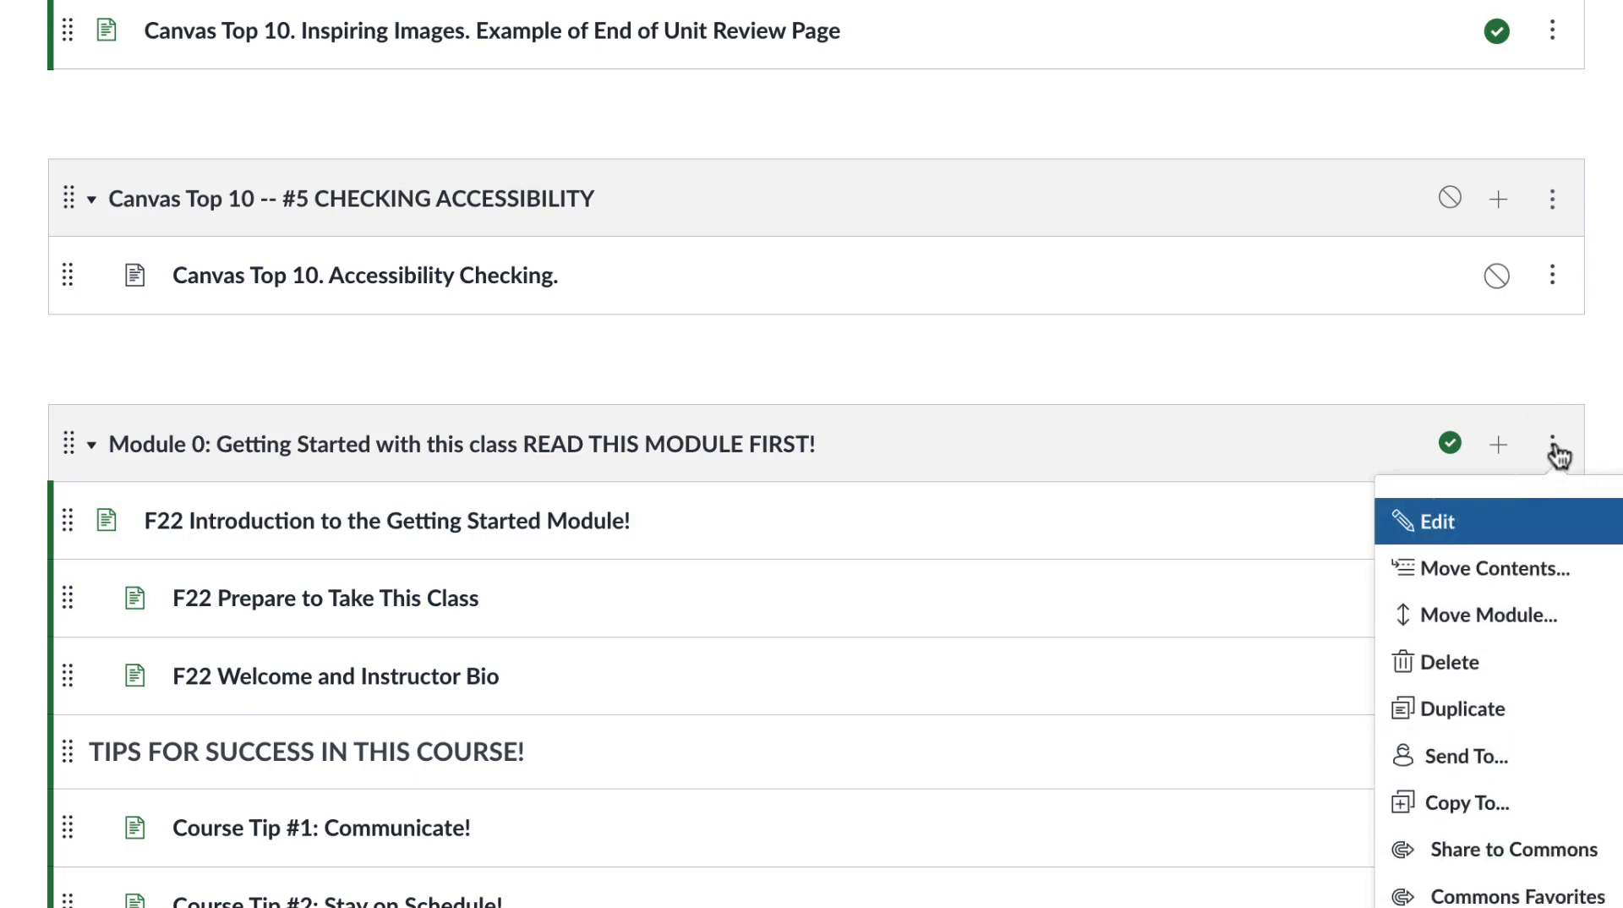
{"action": "left_click", "coordinate": [1534, 616]}
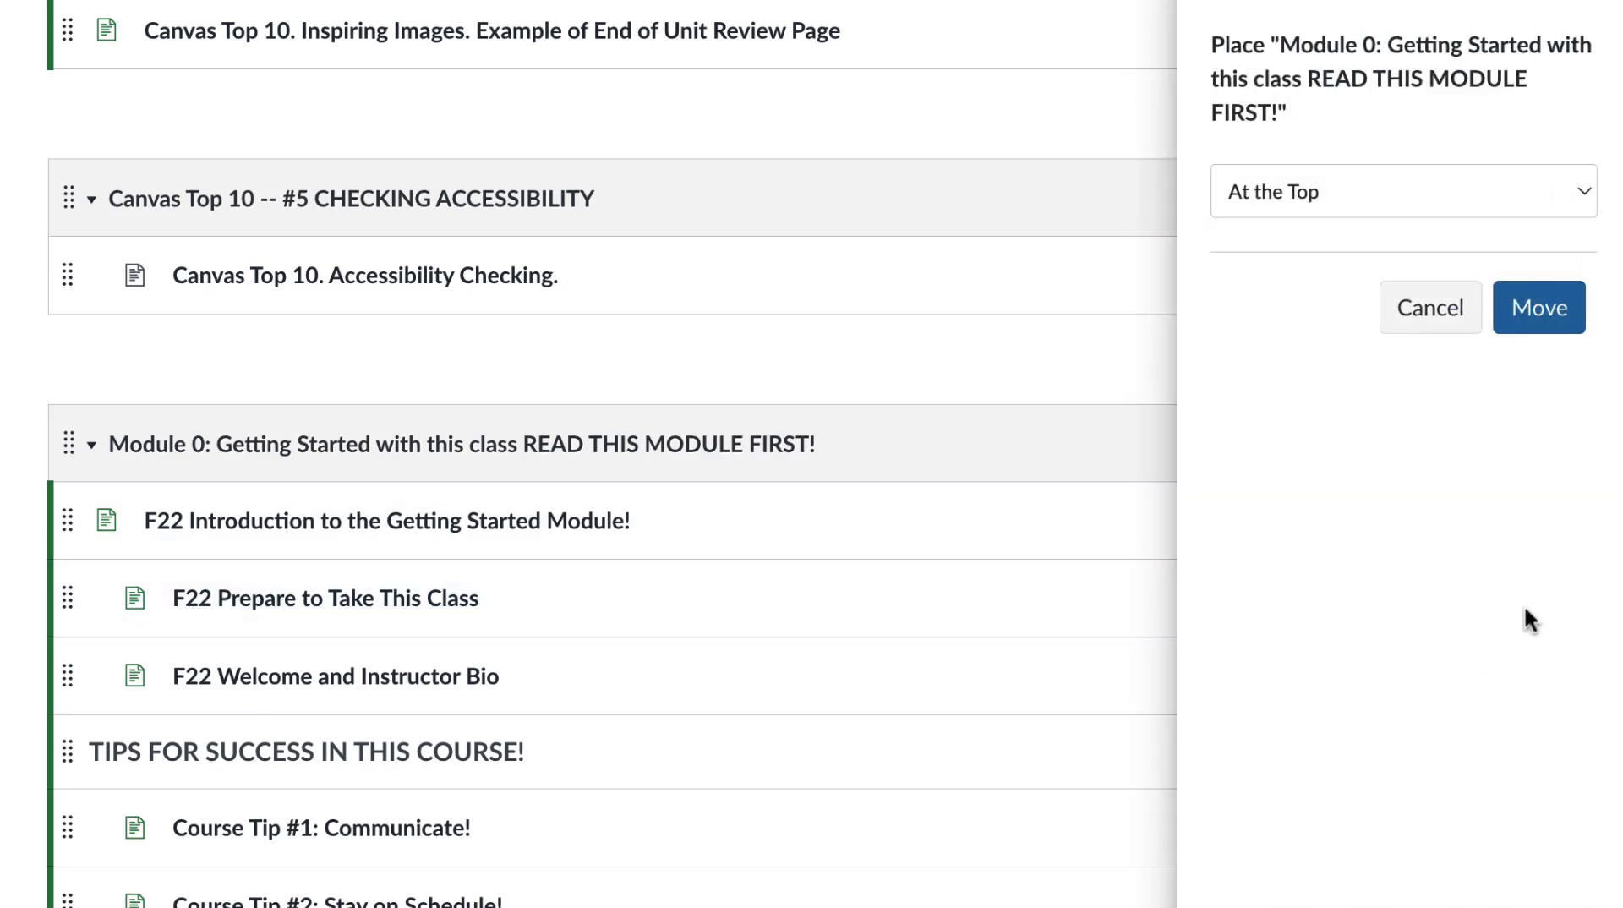
{"action": "left_click", "coordinate": [1249, 195]}
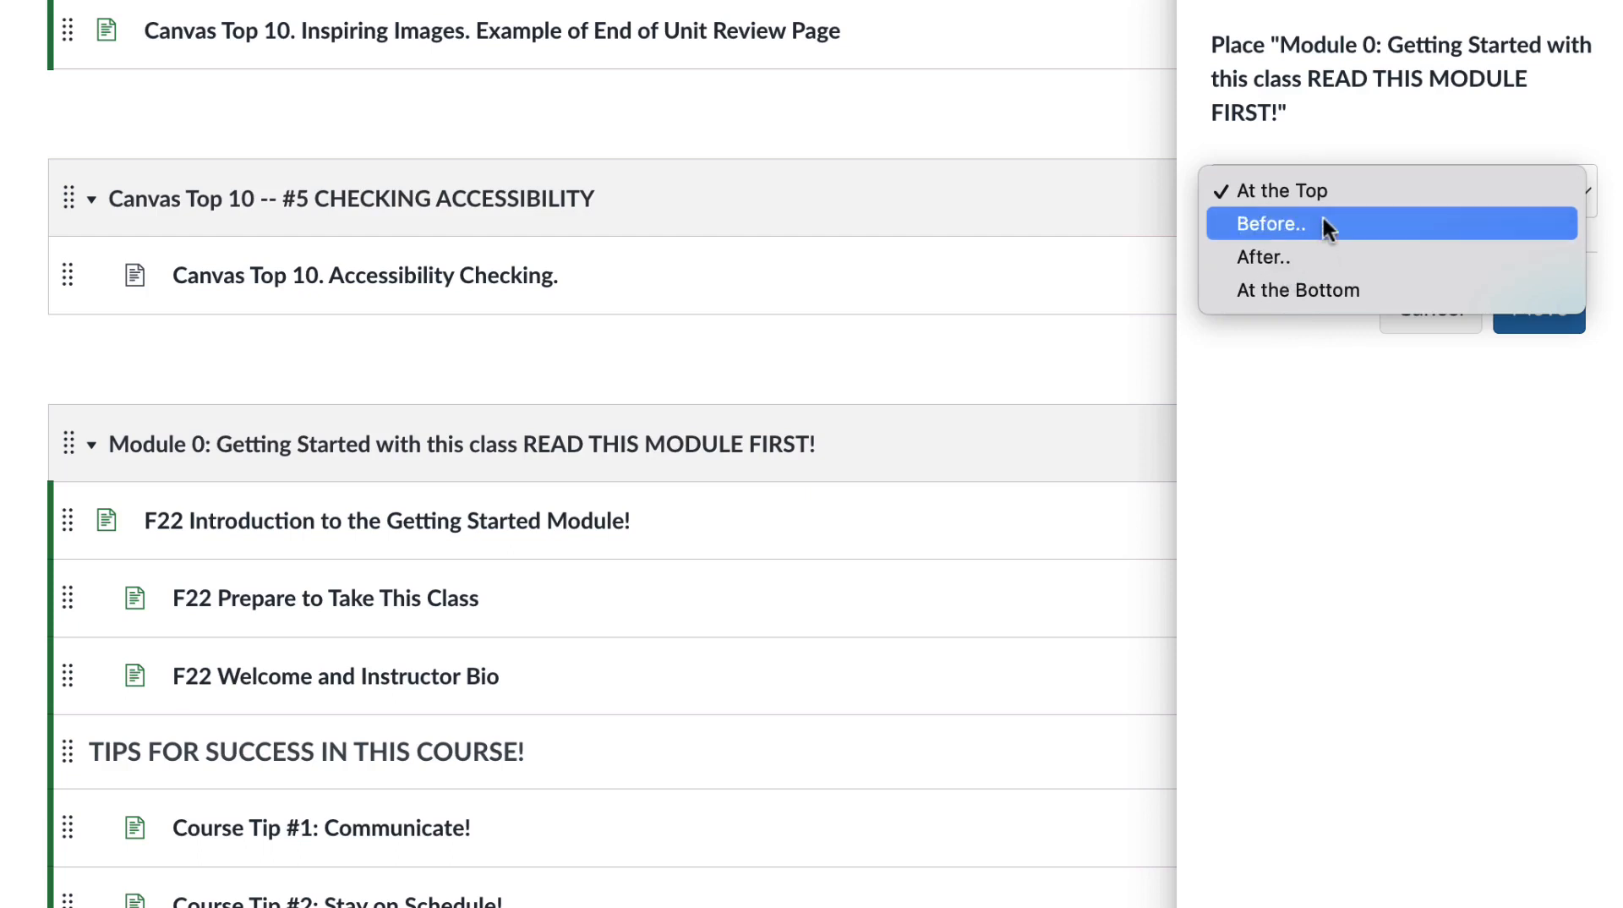
{"action": "left_click", "coordinate": [1292, 185]}
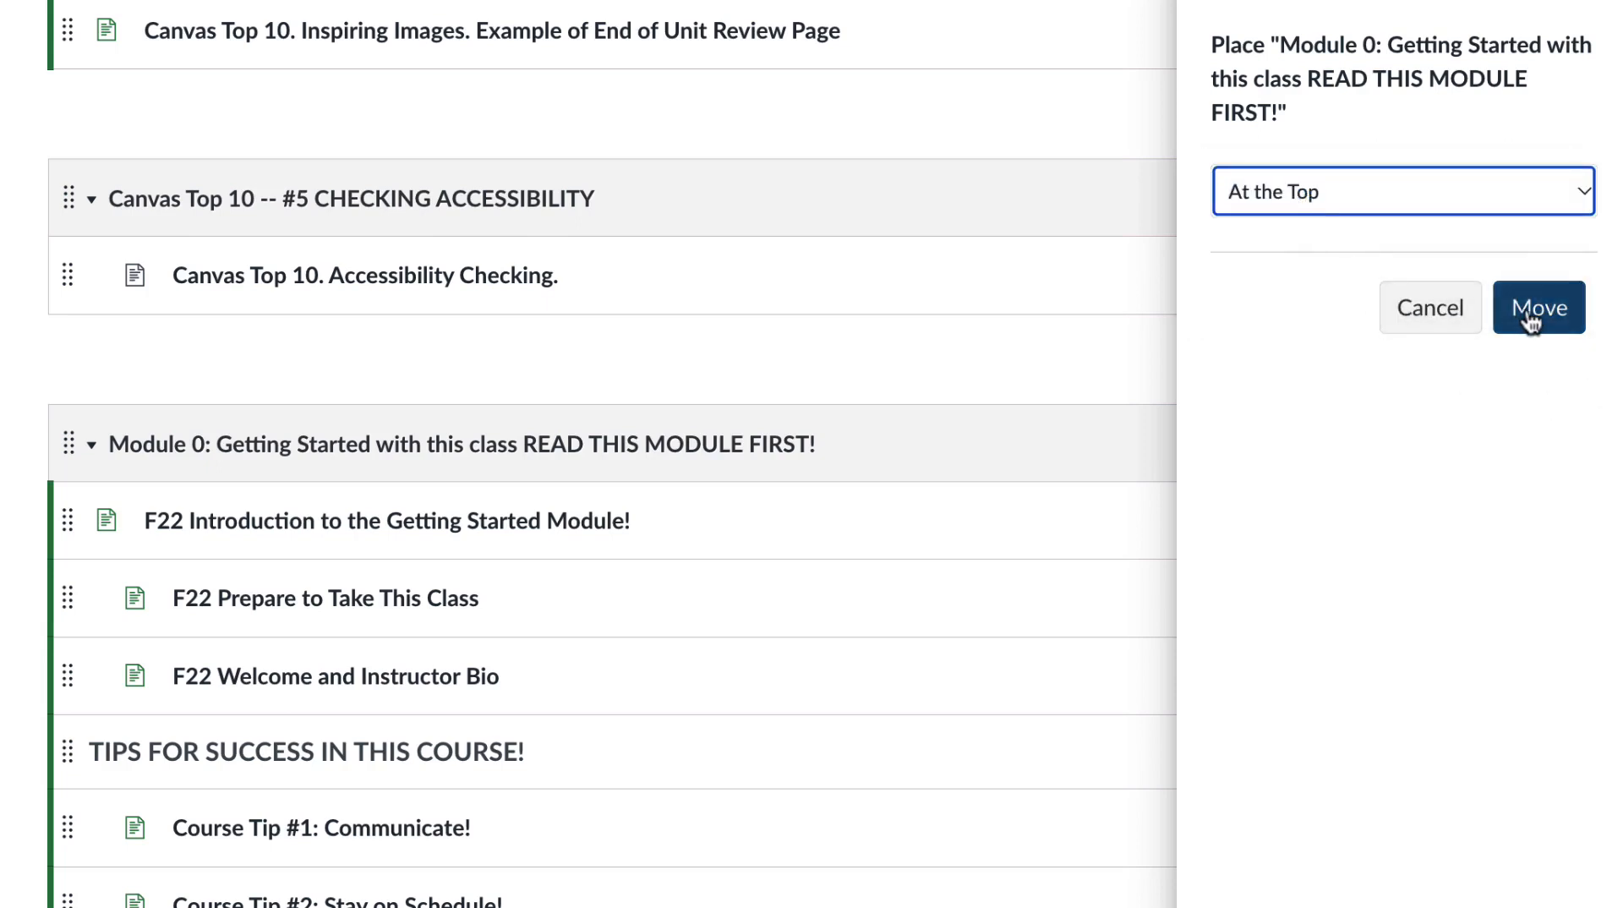
{"action": "left_click", "coordinate": [1532, 311]}
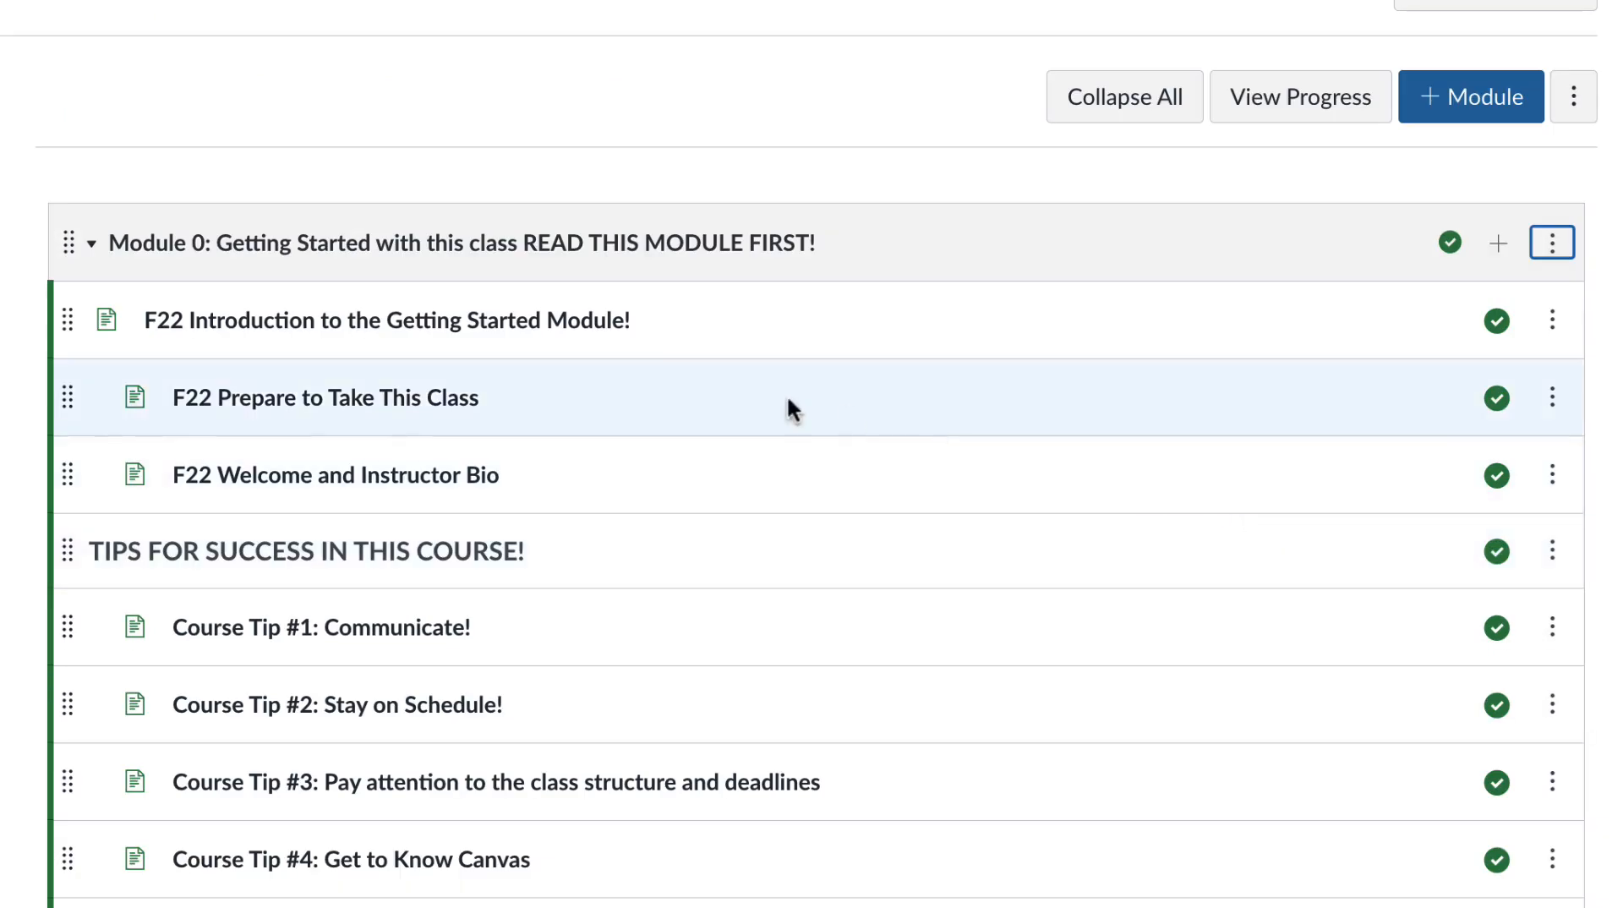
{"action": "left_click", "coordinate": [95, 245]}
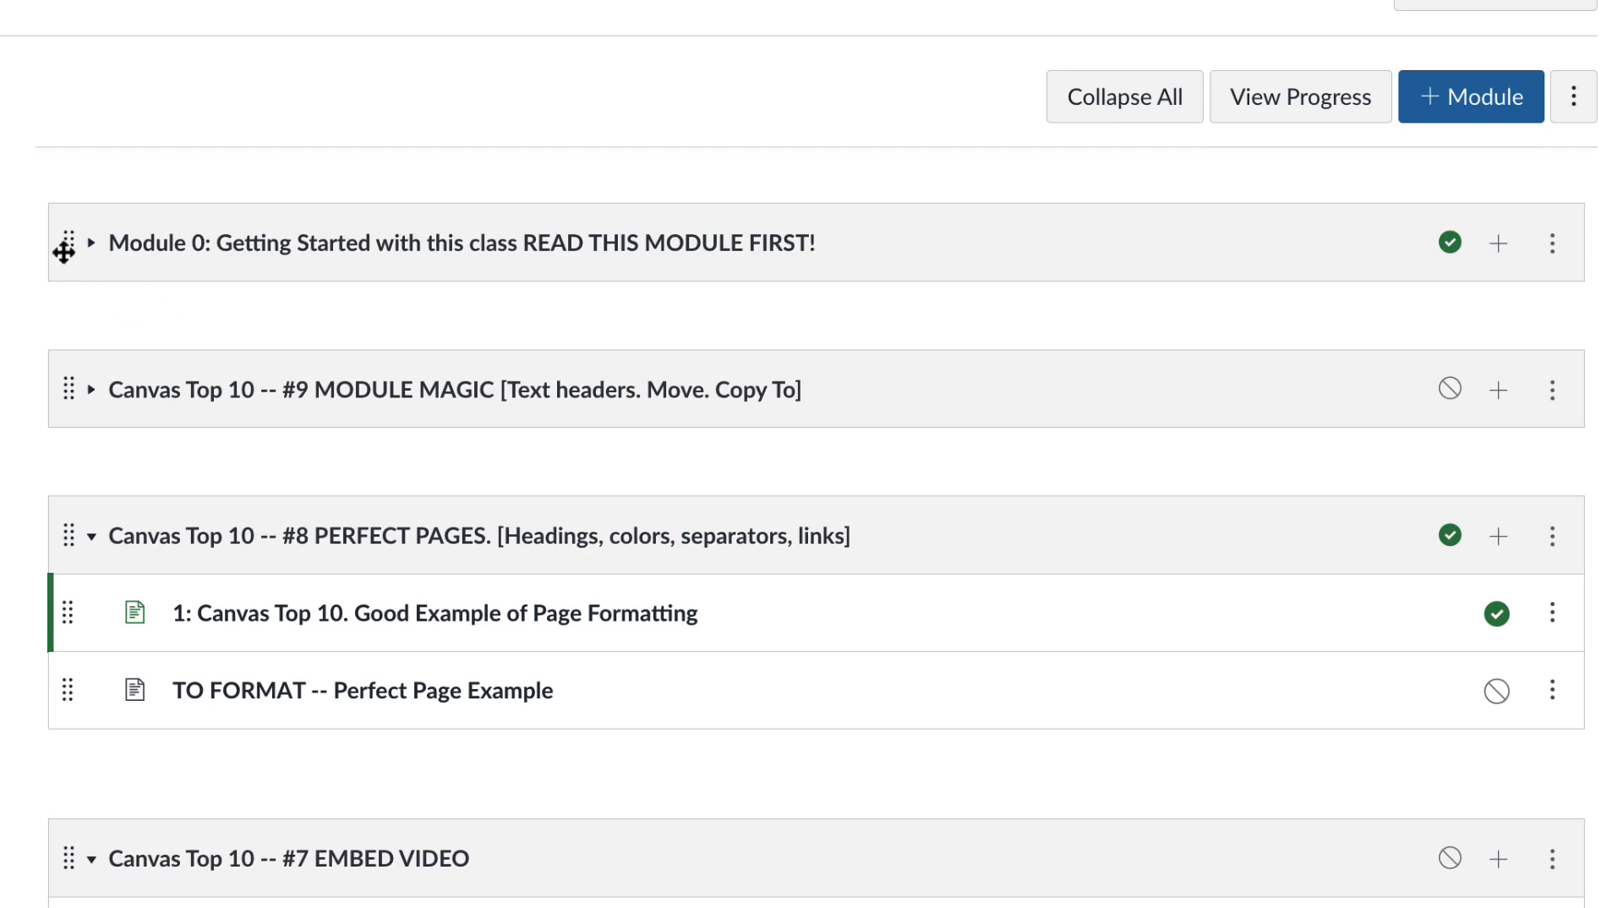
{"action": "left_click_drag", "start_coordinate": [54, 239], "coordinate": [37, 193]}
Start copying the #9 MODULE MAGIC module to another course and search the destination courses for "cs5".
{"action": "left_click", "coordinate": [1552, 394]}
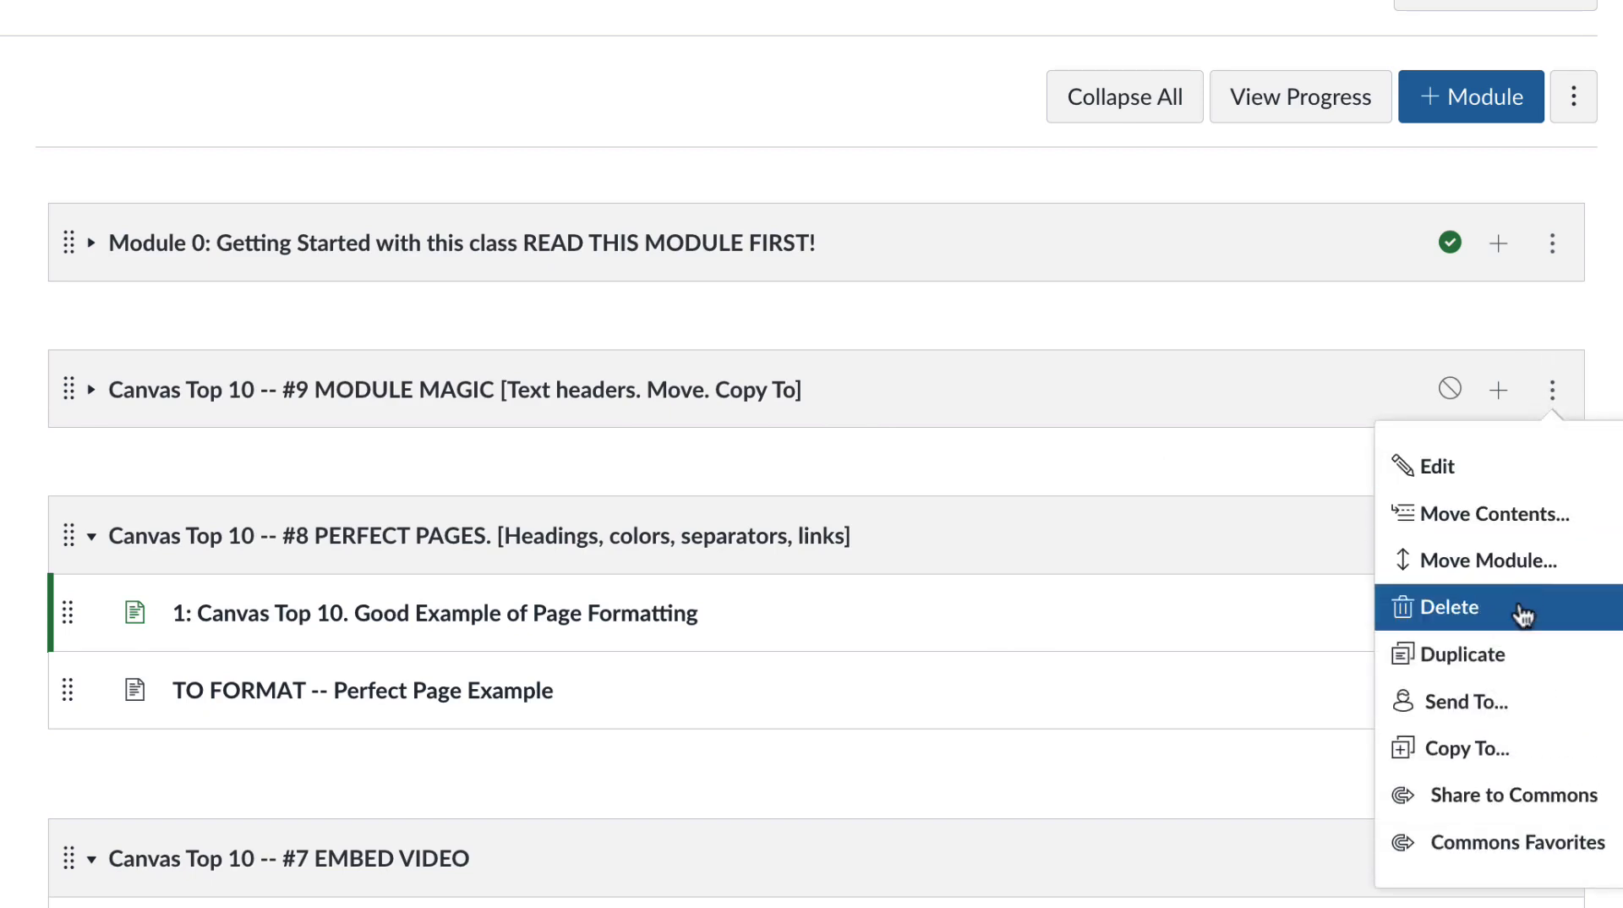
{"action": "left_click", "coordinate": [1481, 750]}
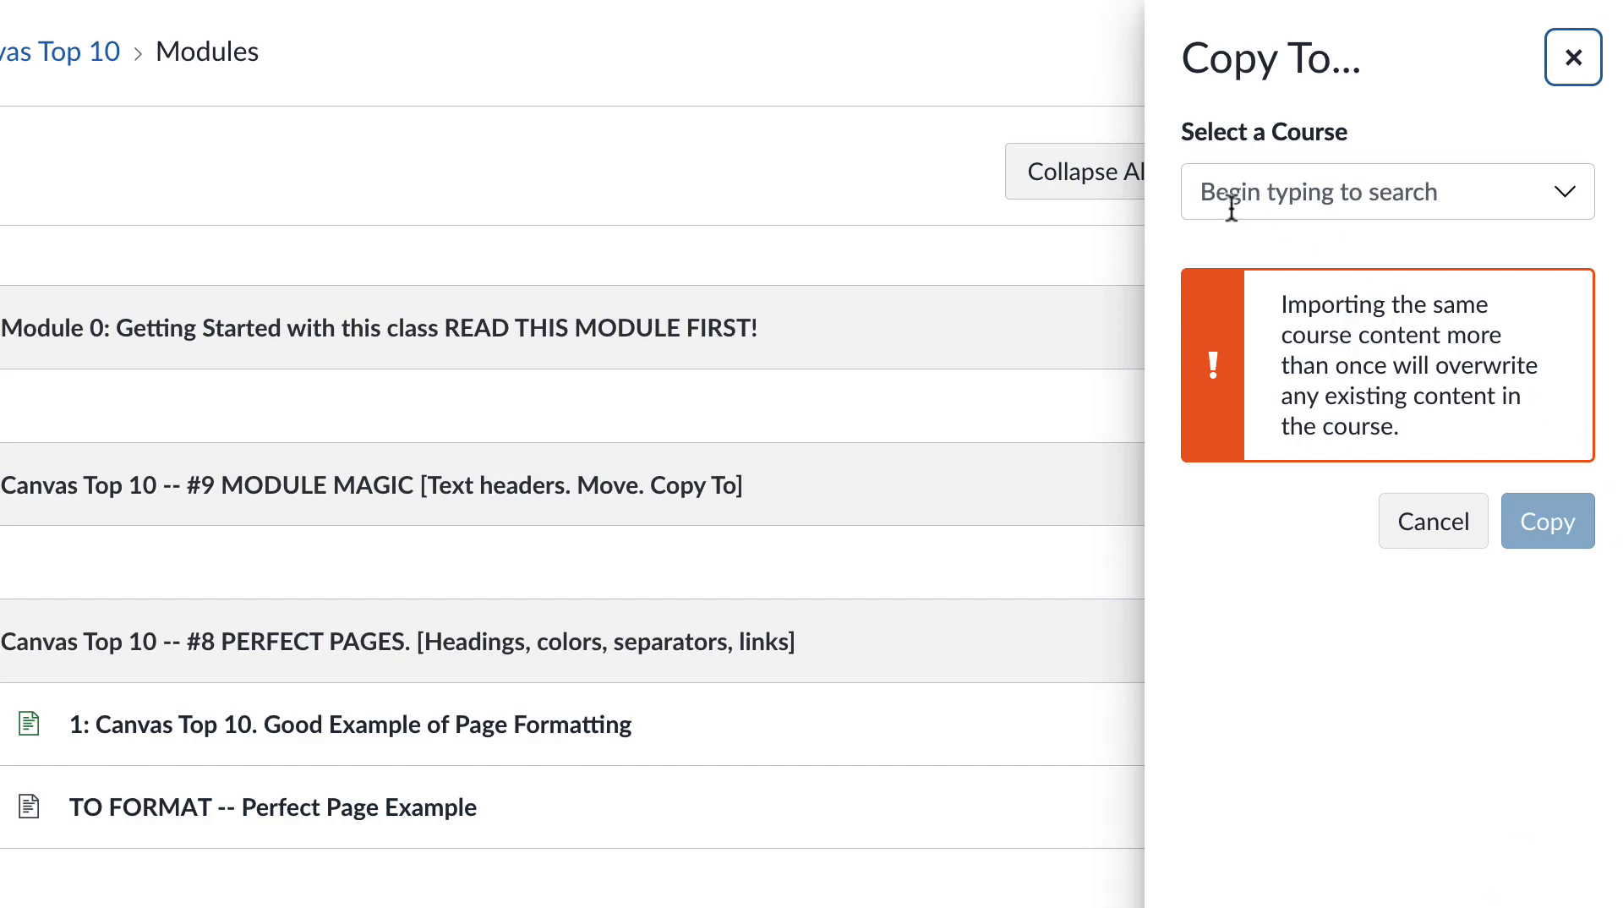
{"action": "left_click", "coordinate": [1220, 188]}
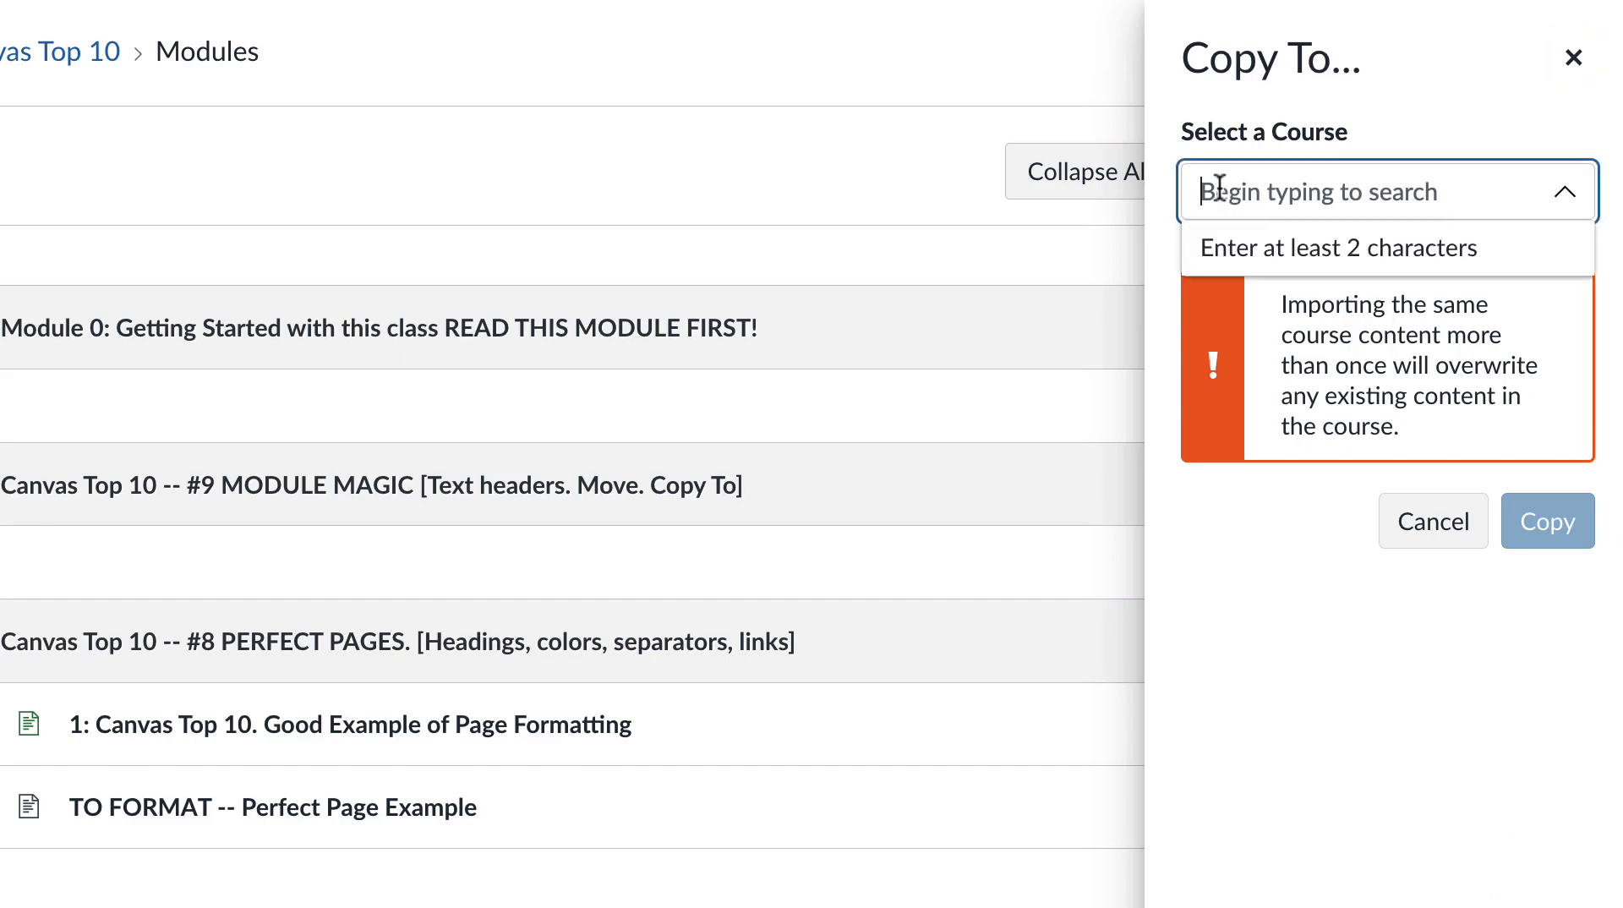
{"action": "type", "text": "cs5"}
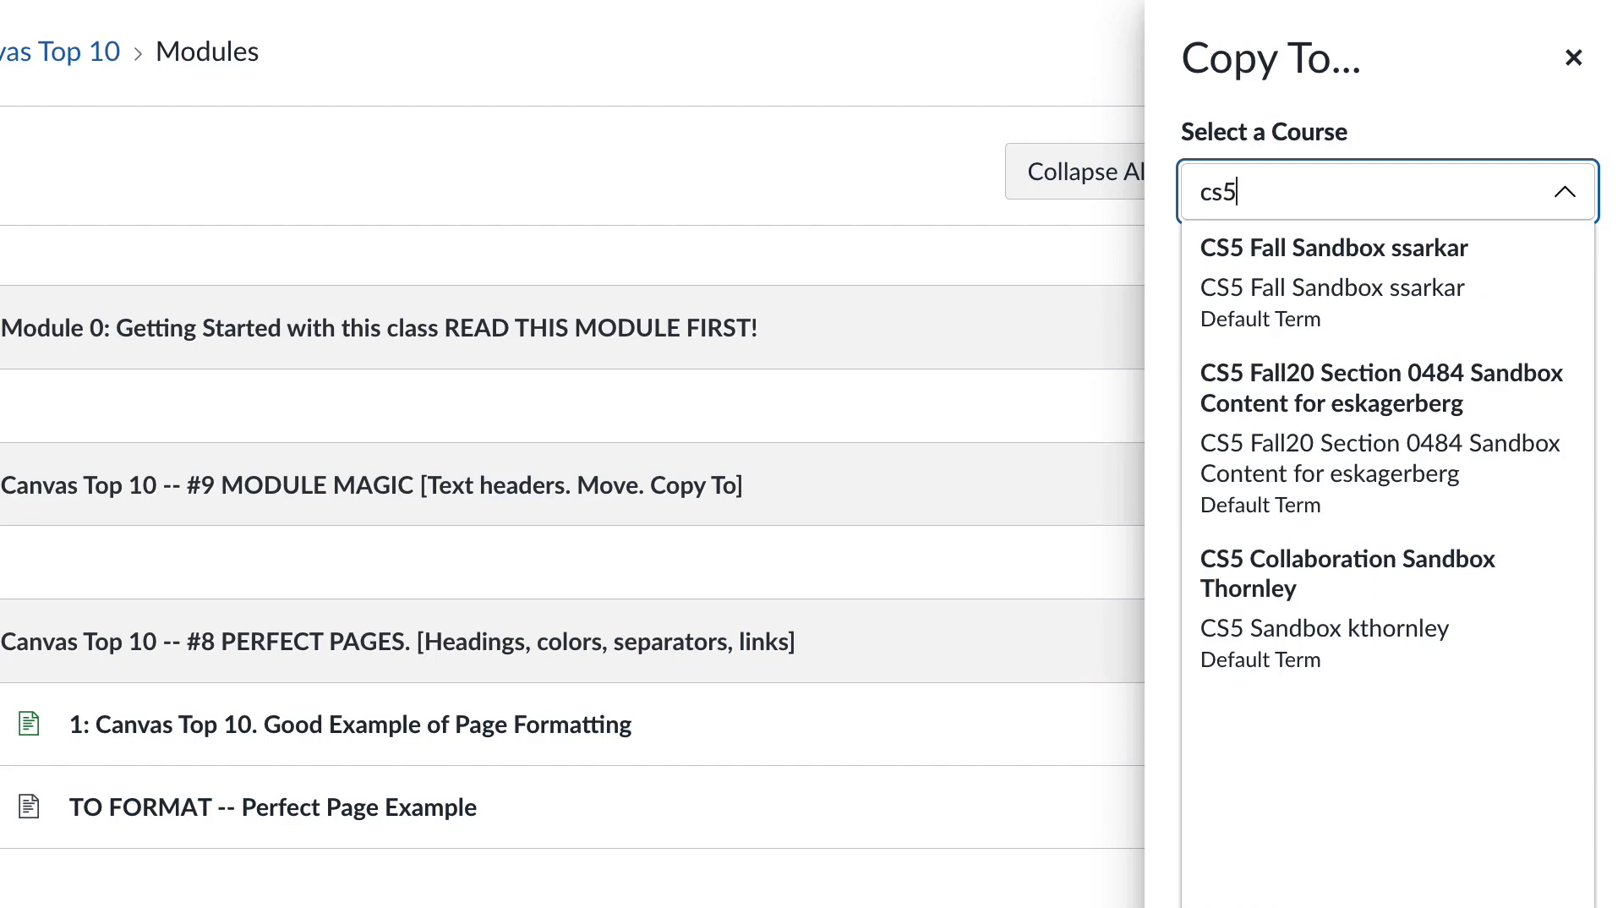
{"action": "key", "text": "Escape"}
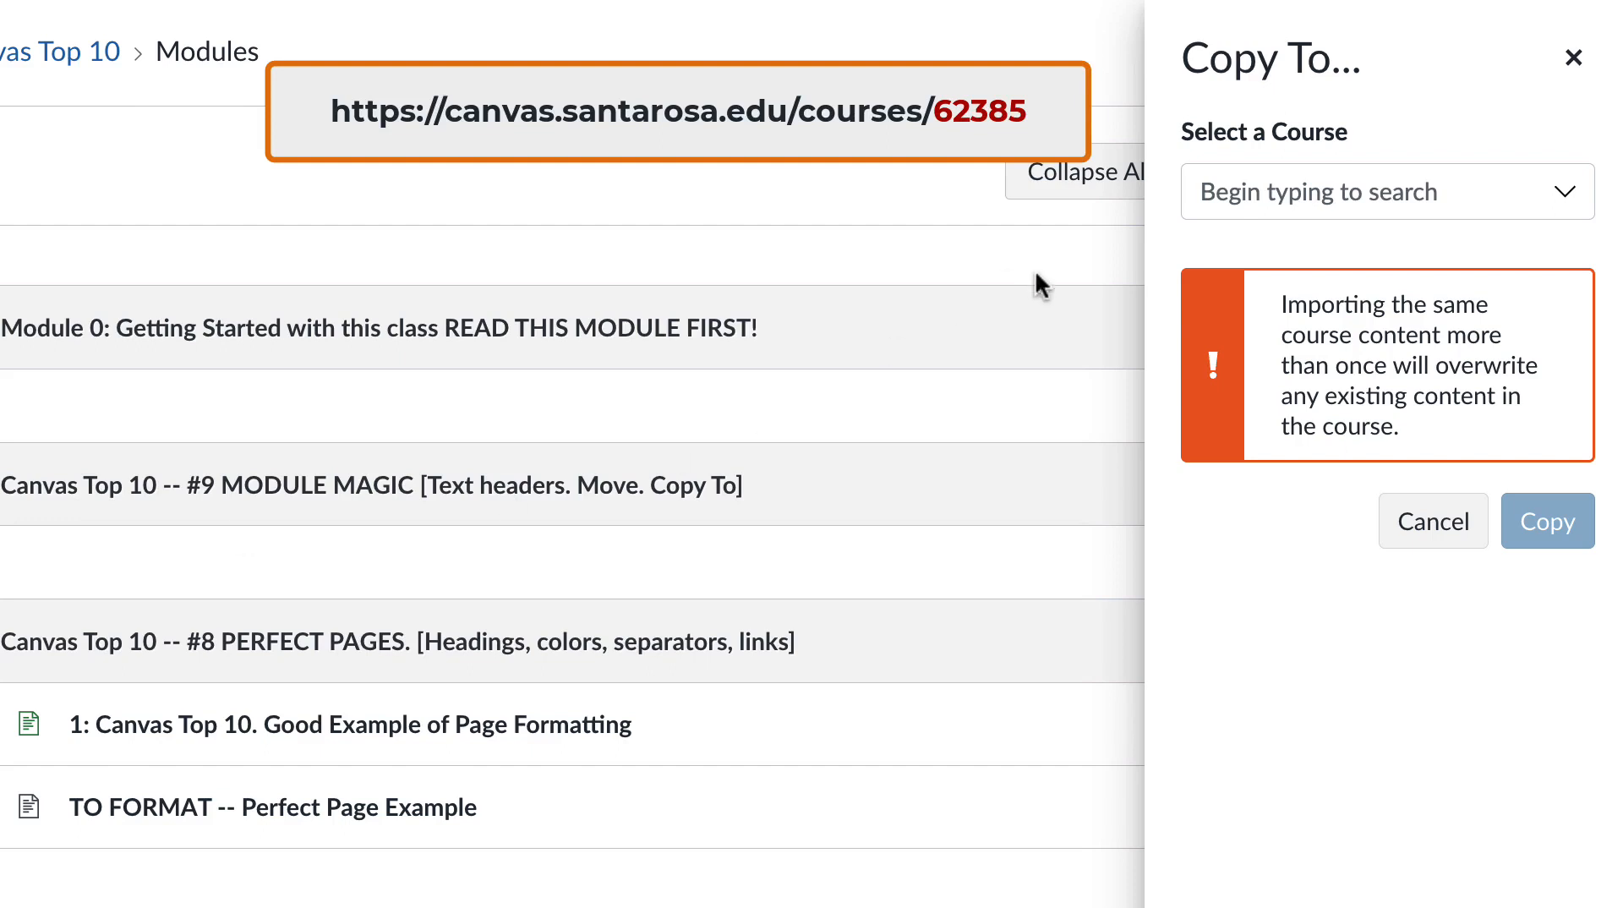
Look up the destination course by its ID 62385 and select the CS5 Collaboration Sandbox.
{"action": "left_click", "coordinate": [1293, 193]}
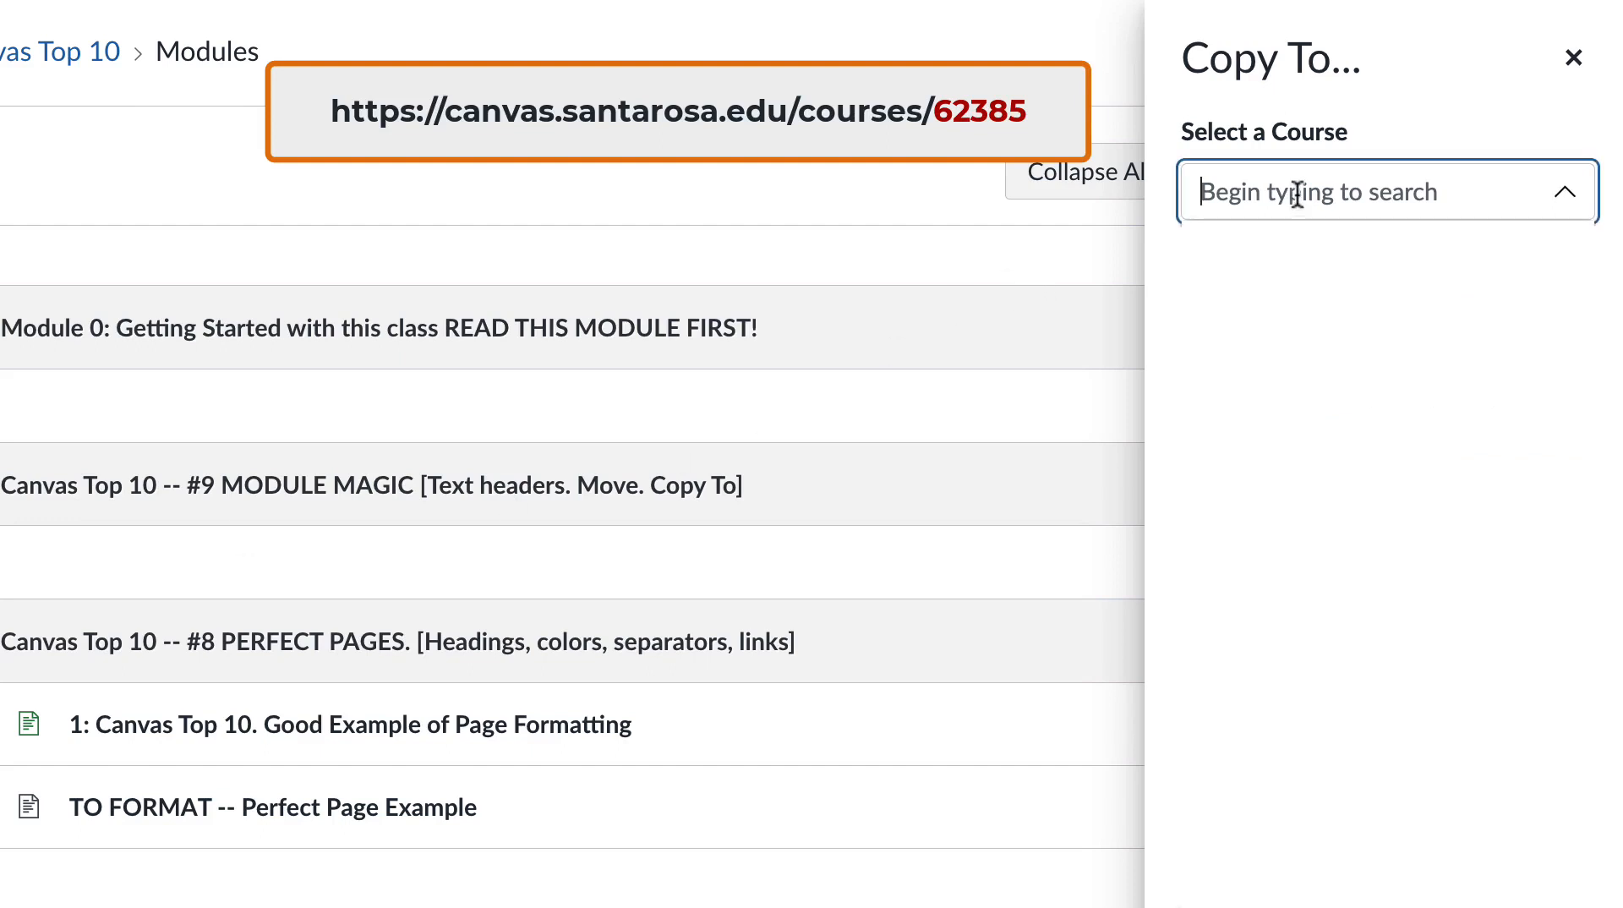
{"action": "type", "text": "62385"}
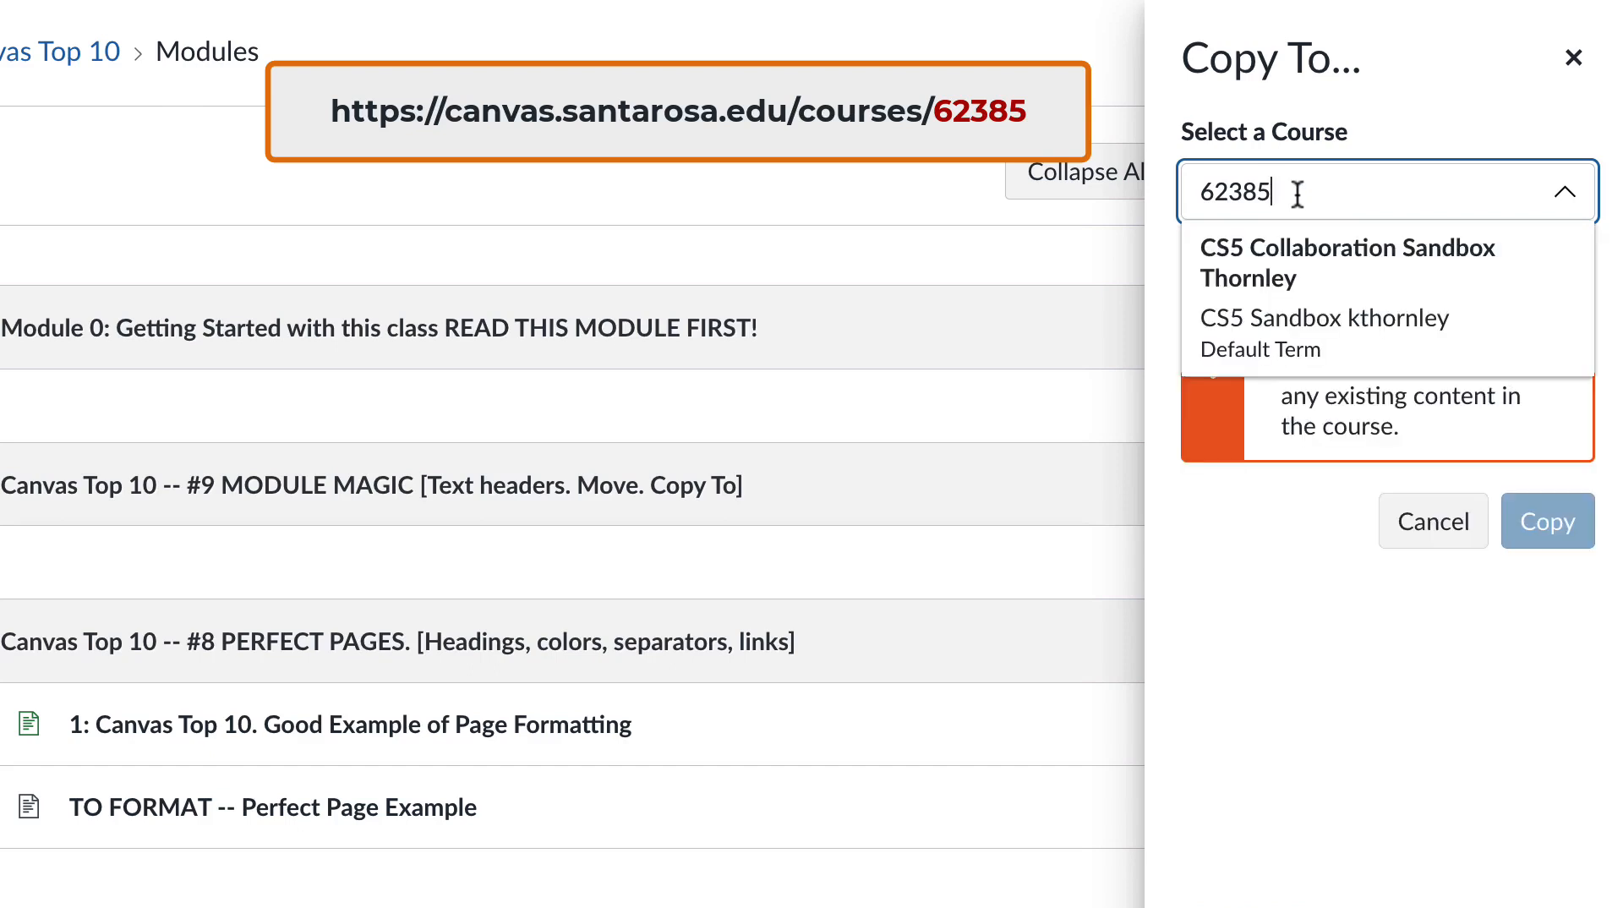
{"action": "left_click", "coordinate": [1284, 272]}
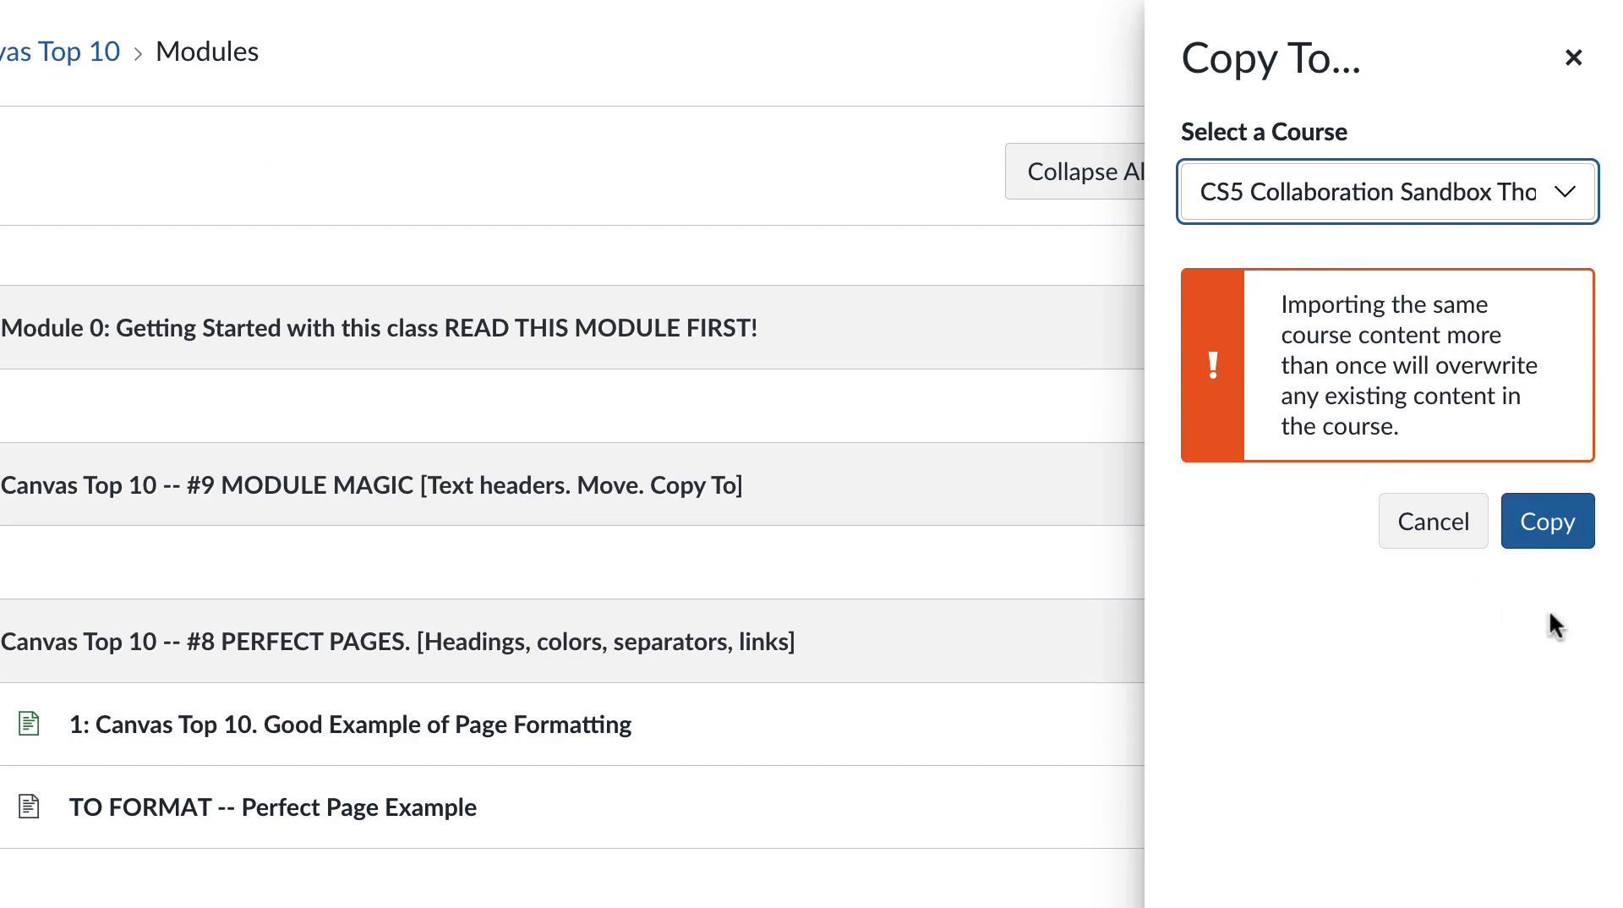
Copy the #9 MODULE MAGIC module to the selected course, then expand the copy at the end of that course's module list.
{"action": "left_click", "coordinate": [1548, 525]}
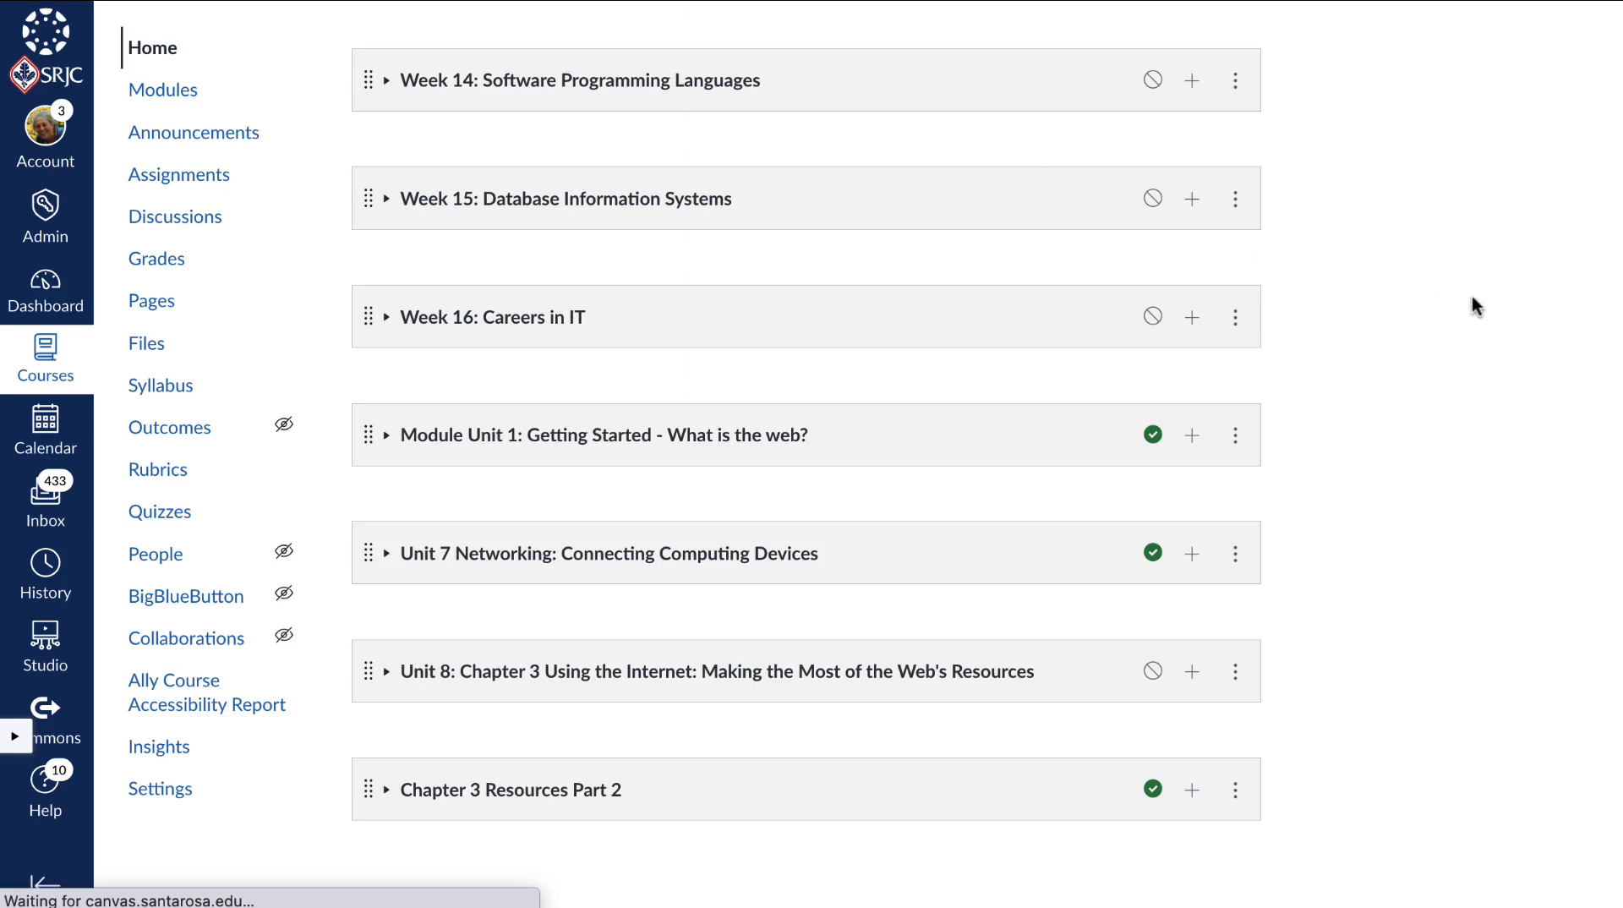
{"action": "scroll", "coordinate": [1473, 361], "scroll_direction": "down", "scroll_amount": 2}
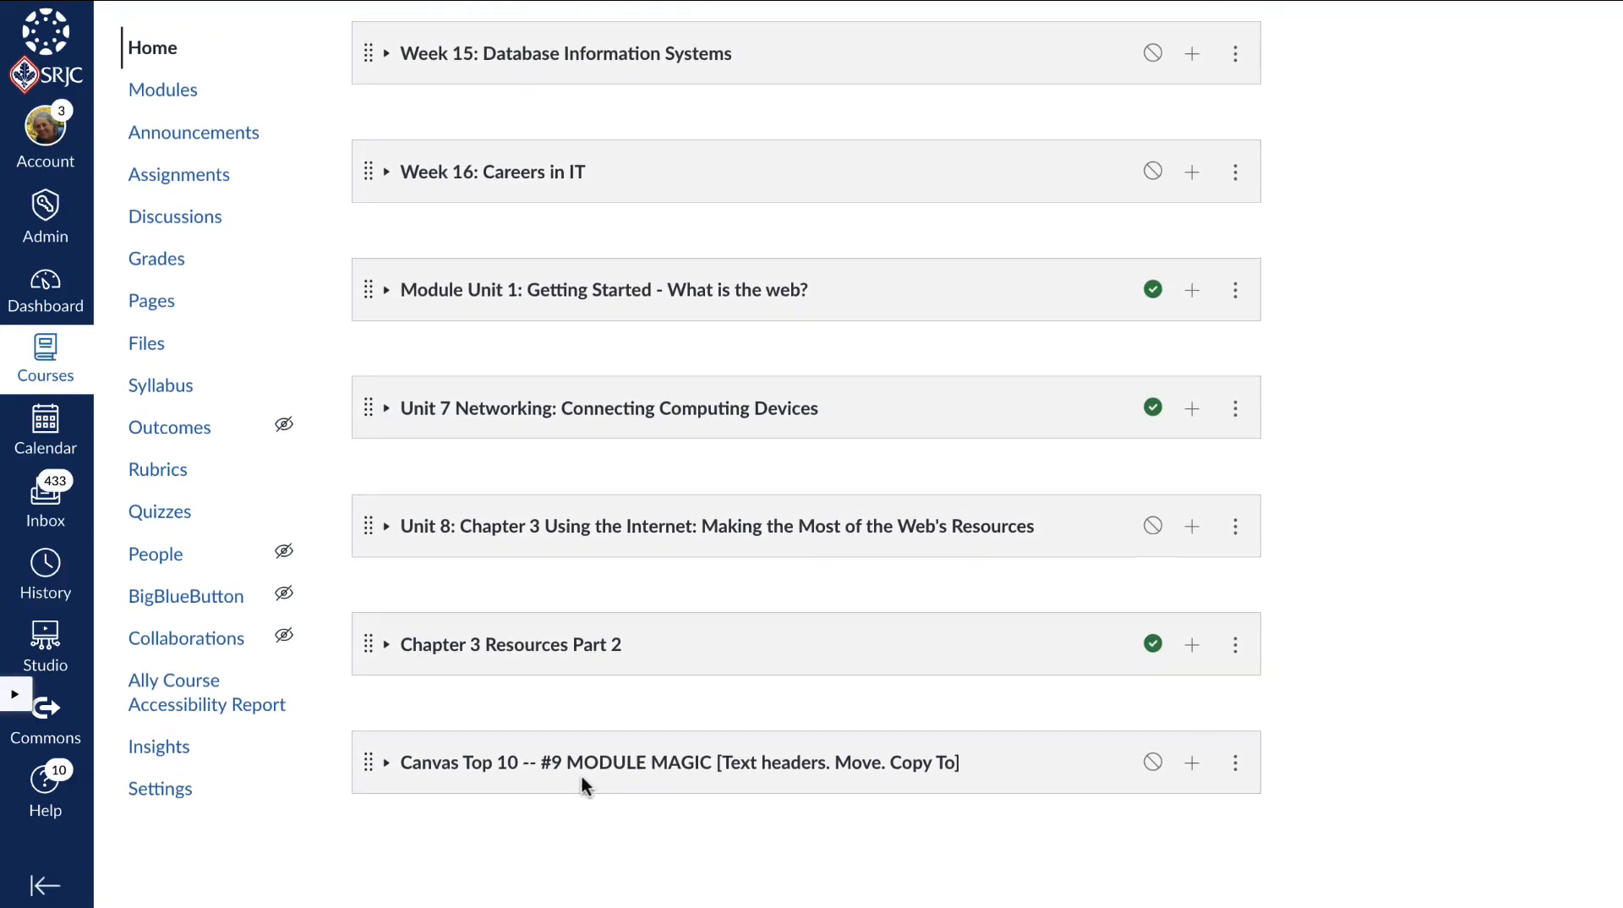
{"action": "left_click", "coordinate": [386, 765]}
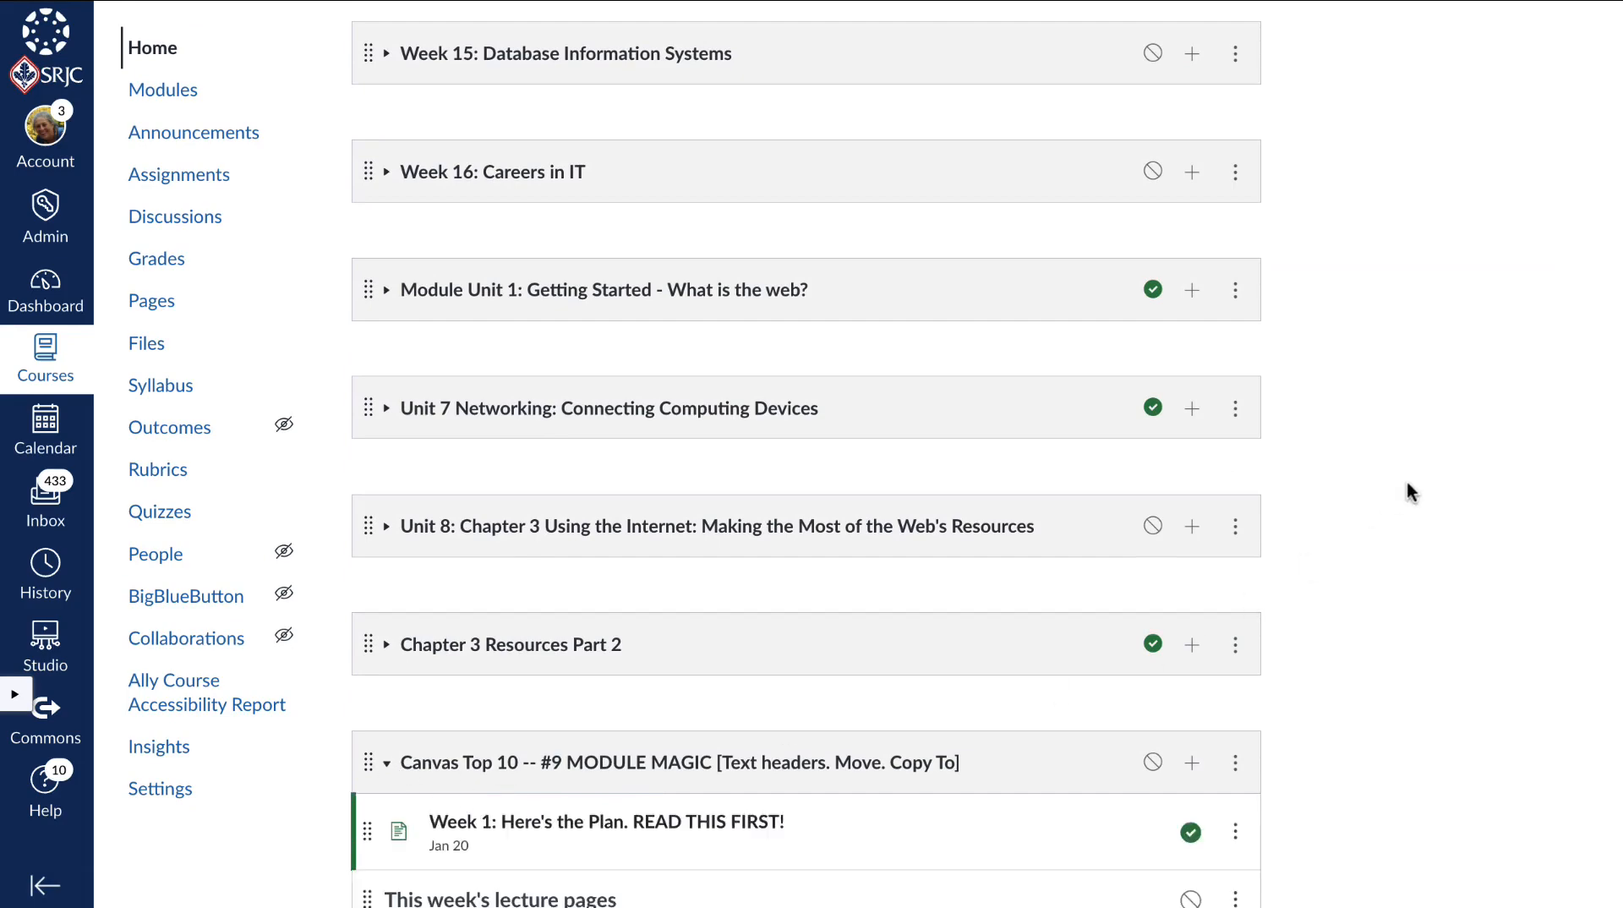
{"action": "scroll", "coordinate": [1408, 479], "scroll_direction": "down", "scroll_amount": 5}
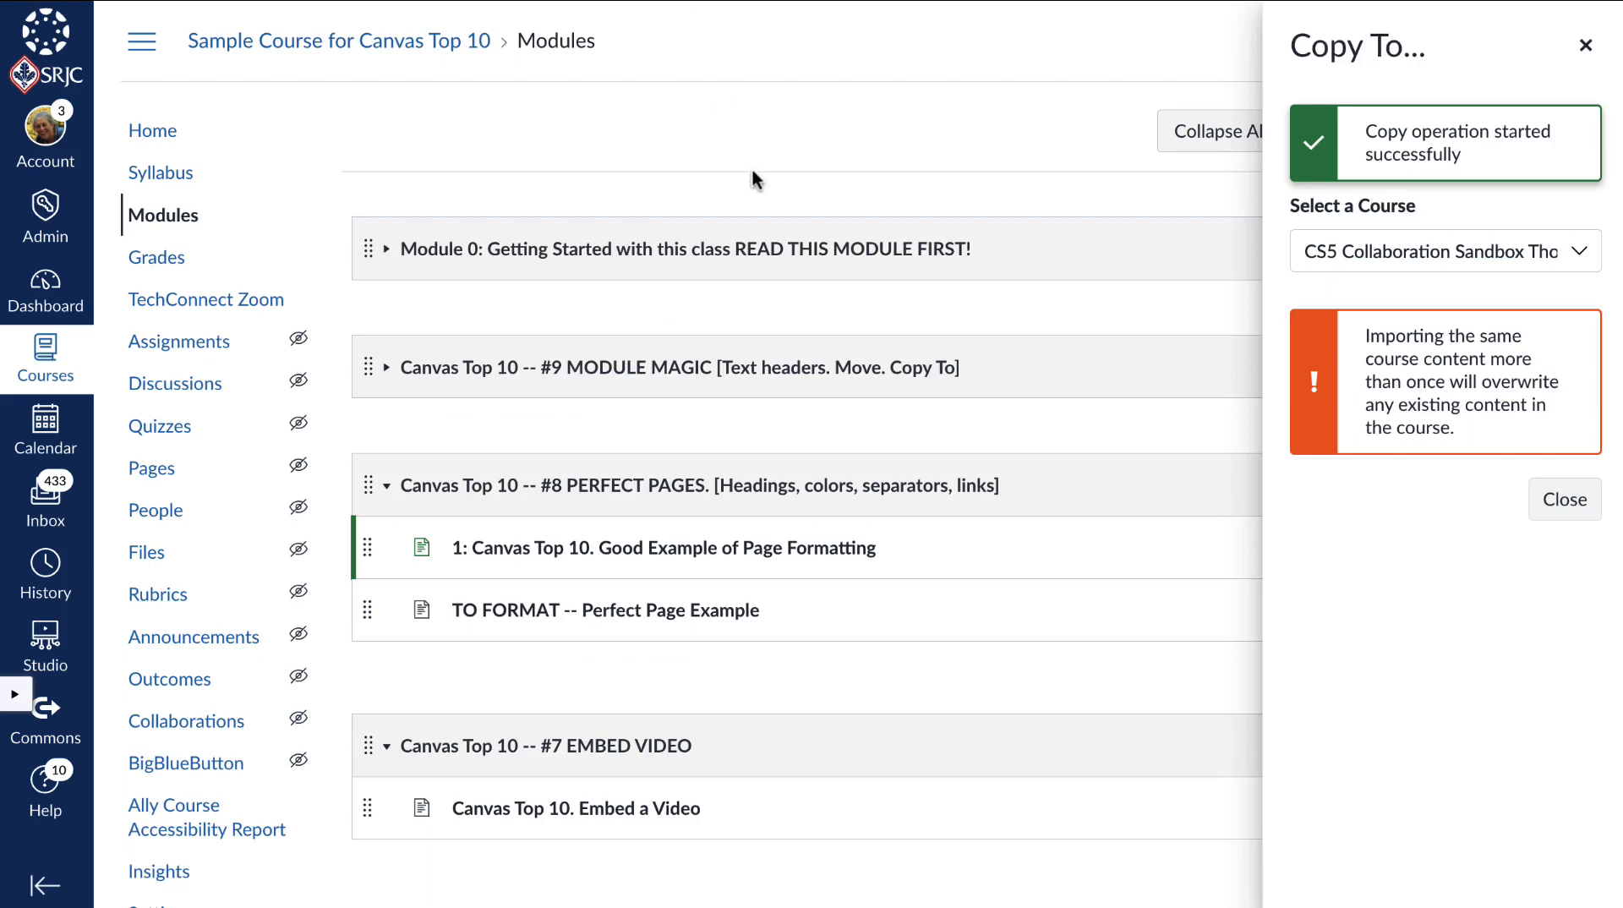
Close the copy panel and view the available actions for the F22 Prepare to Take This Class page and for the whole Module 0.
{"action": "left_click", "coordinate": [1587, 45]}
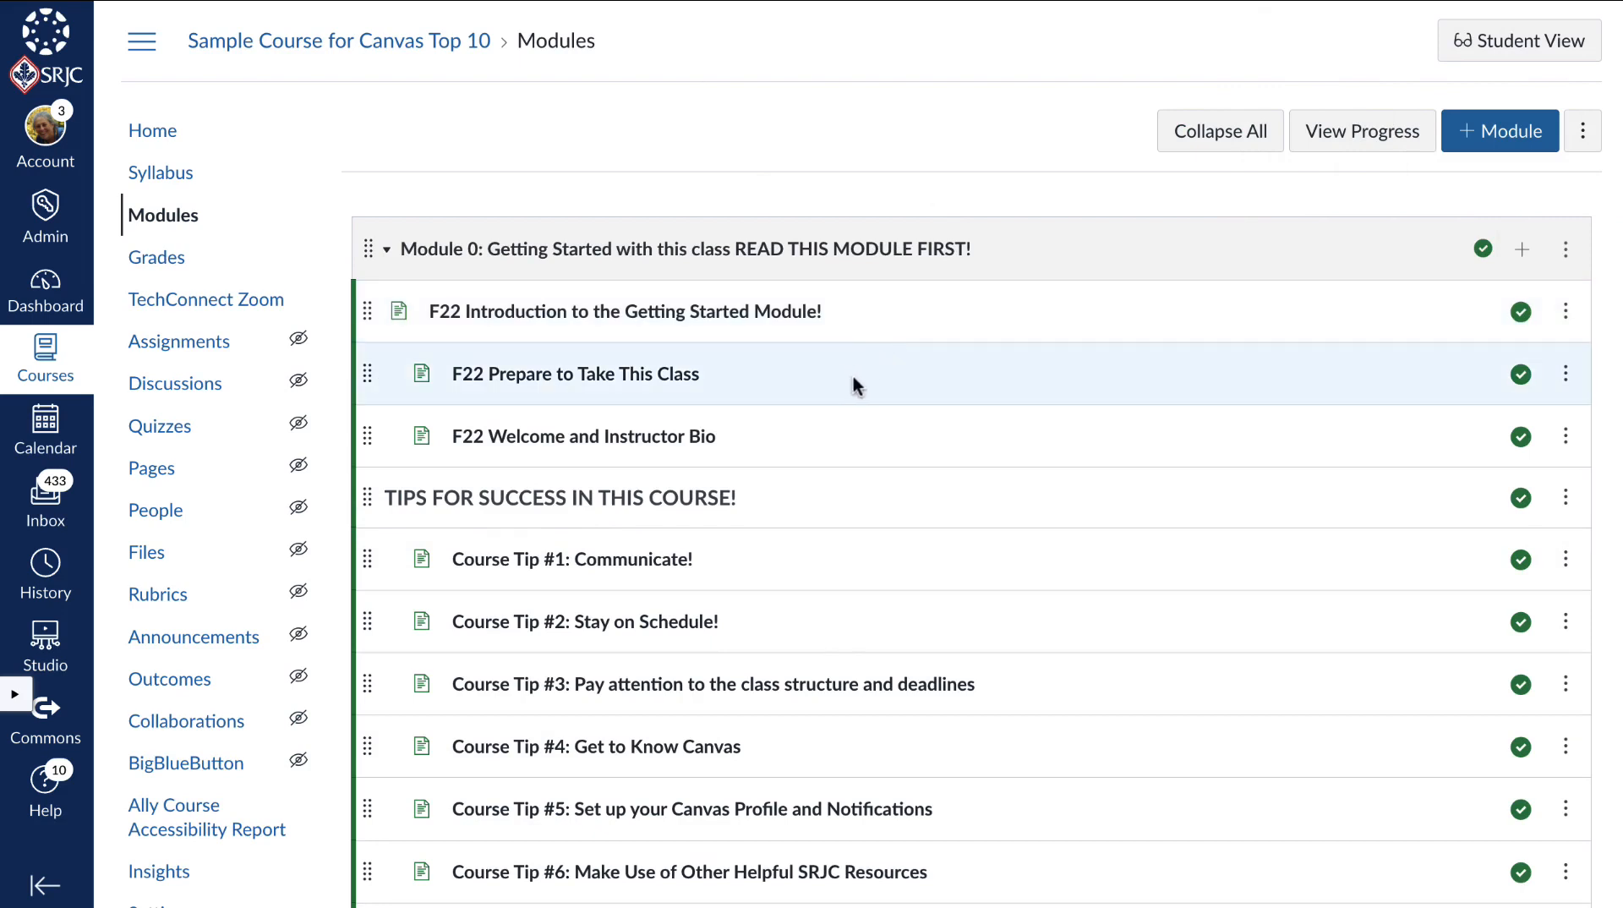
{"action": "left_click", "coordinate": [1566, 376]}
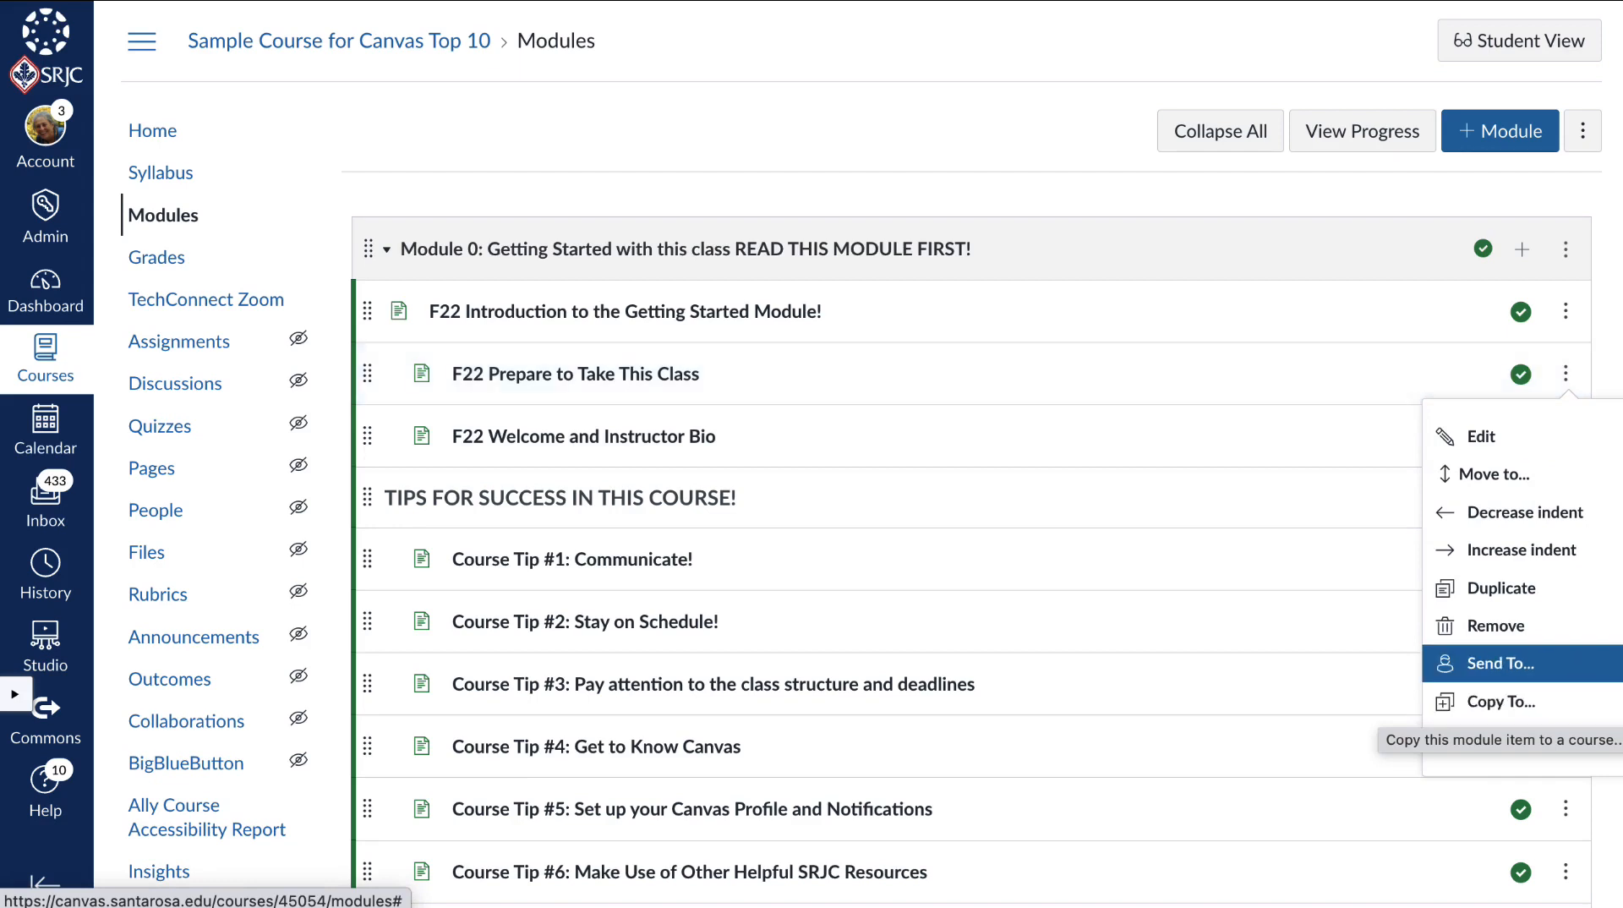
{"action": "left_click", "coordinate": [387, 250]}
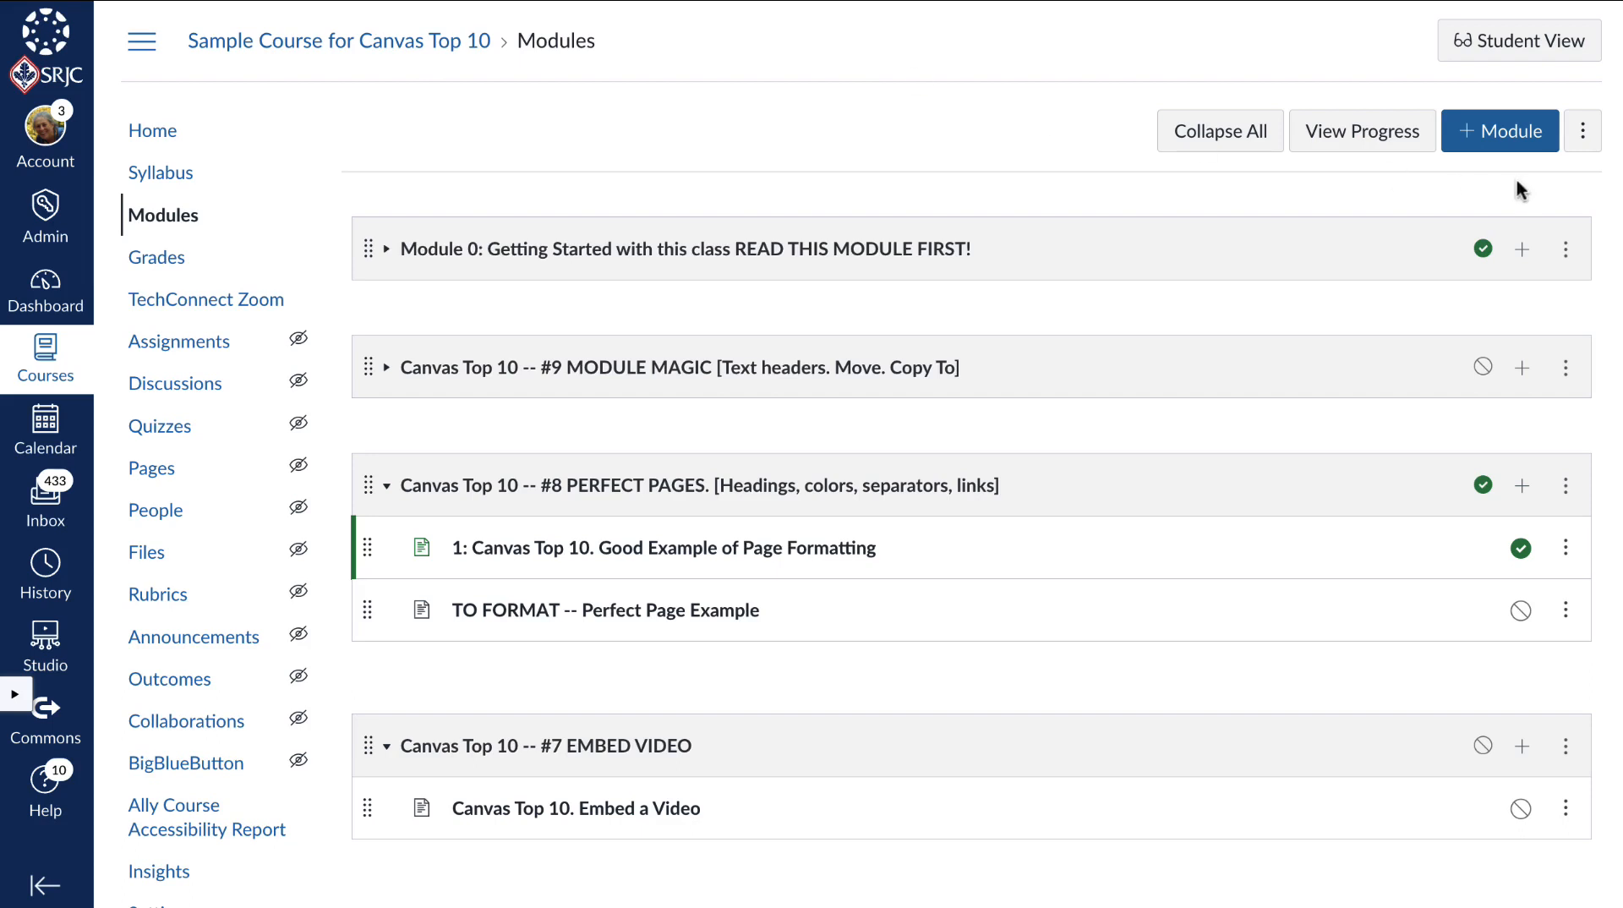
{"action": "left_click", "coordinate": [1566, 248]}
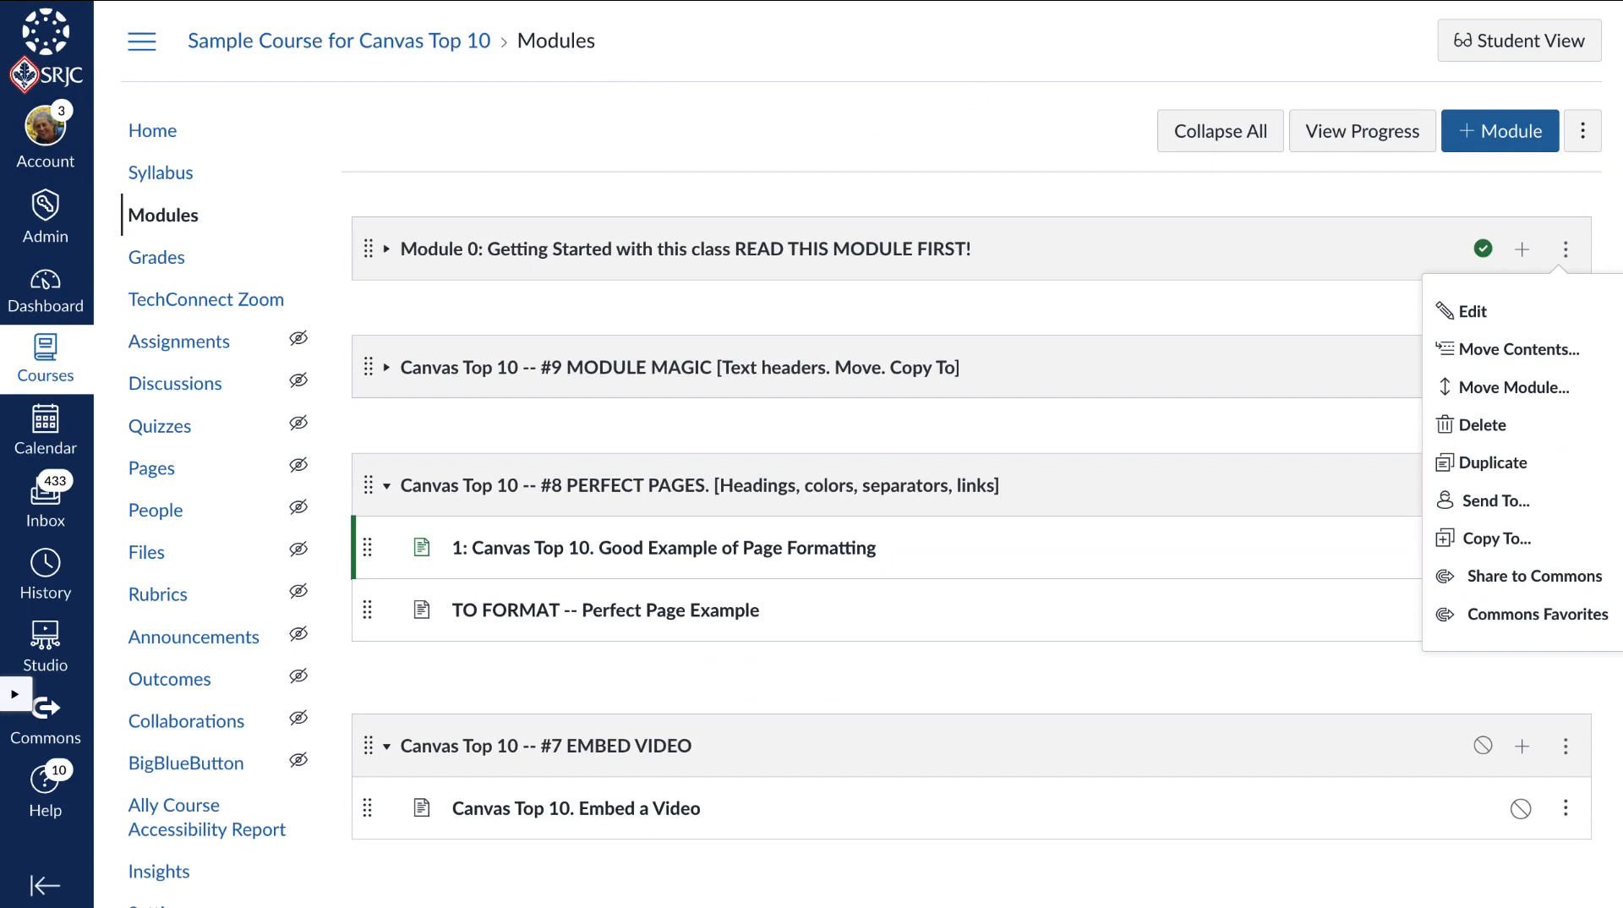
{"action": "left_click", "coordinate": [996, 1]}
{"action": "left_click", "coordinate": [1049, 1]}
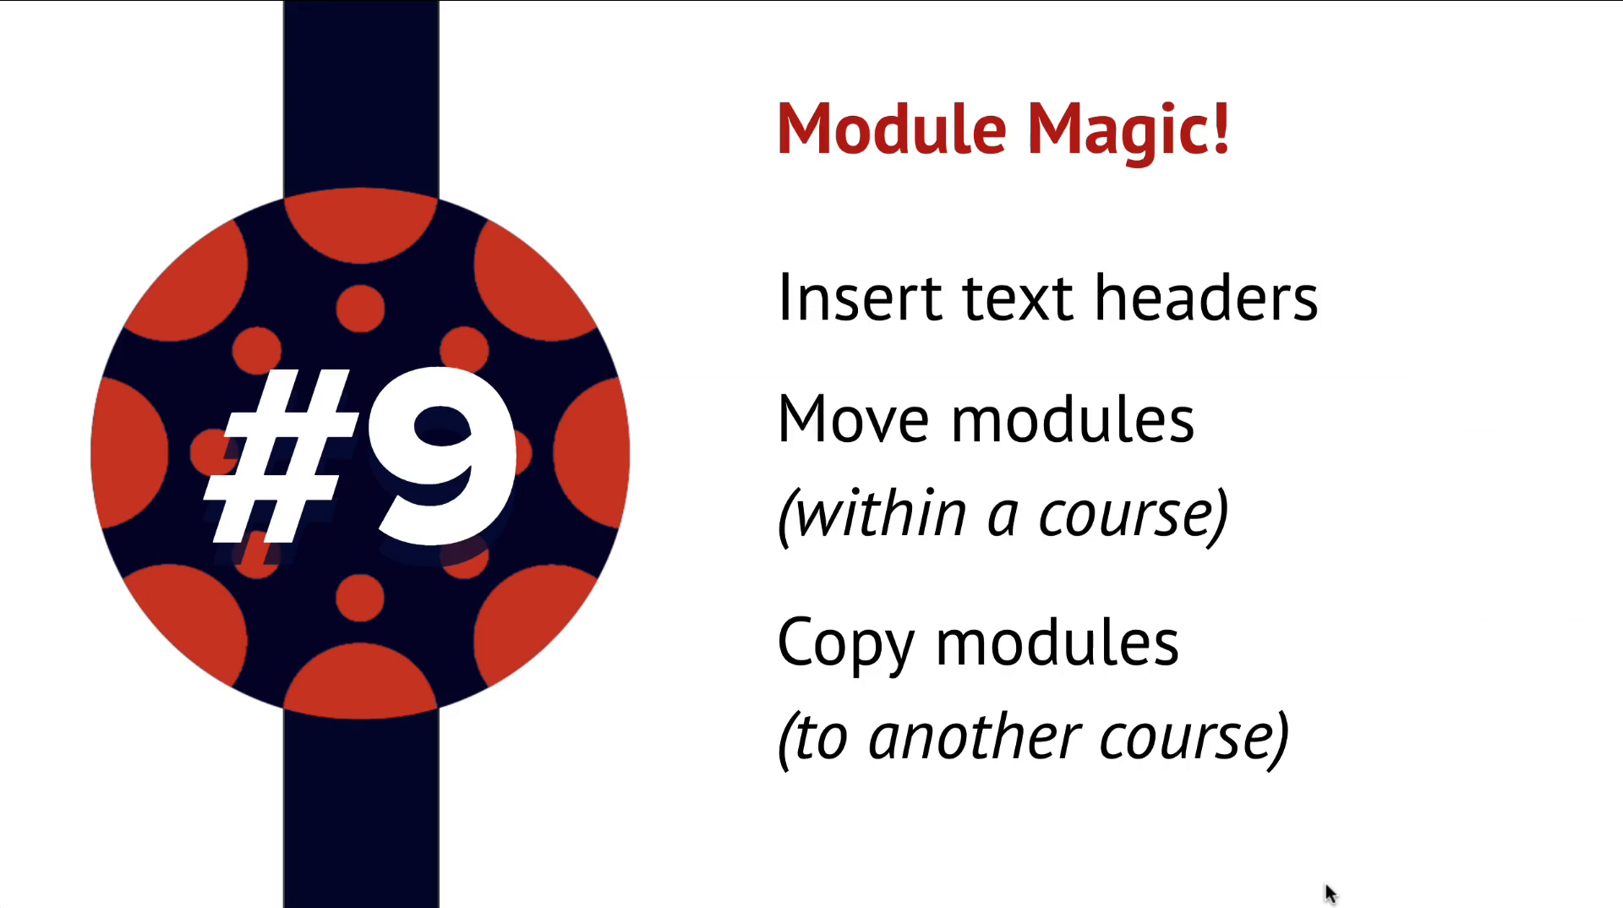
{"action": "left_click", "coordinate": [1368, 748]}
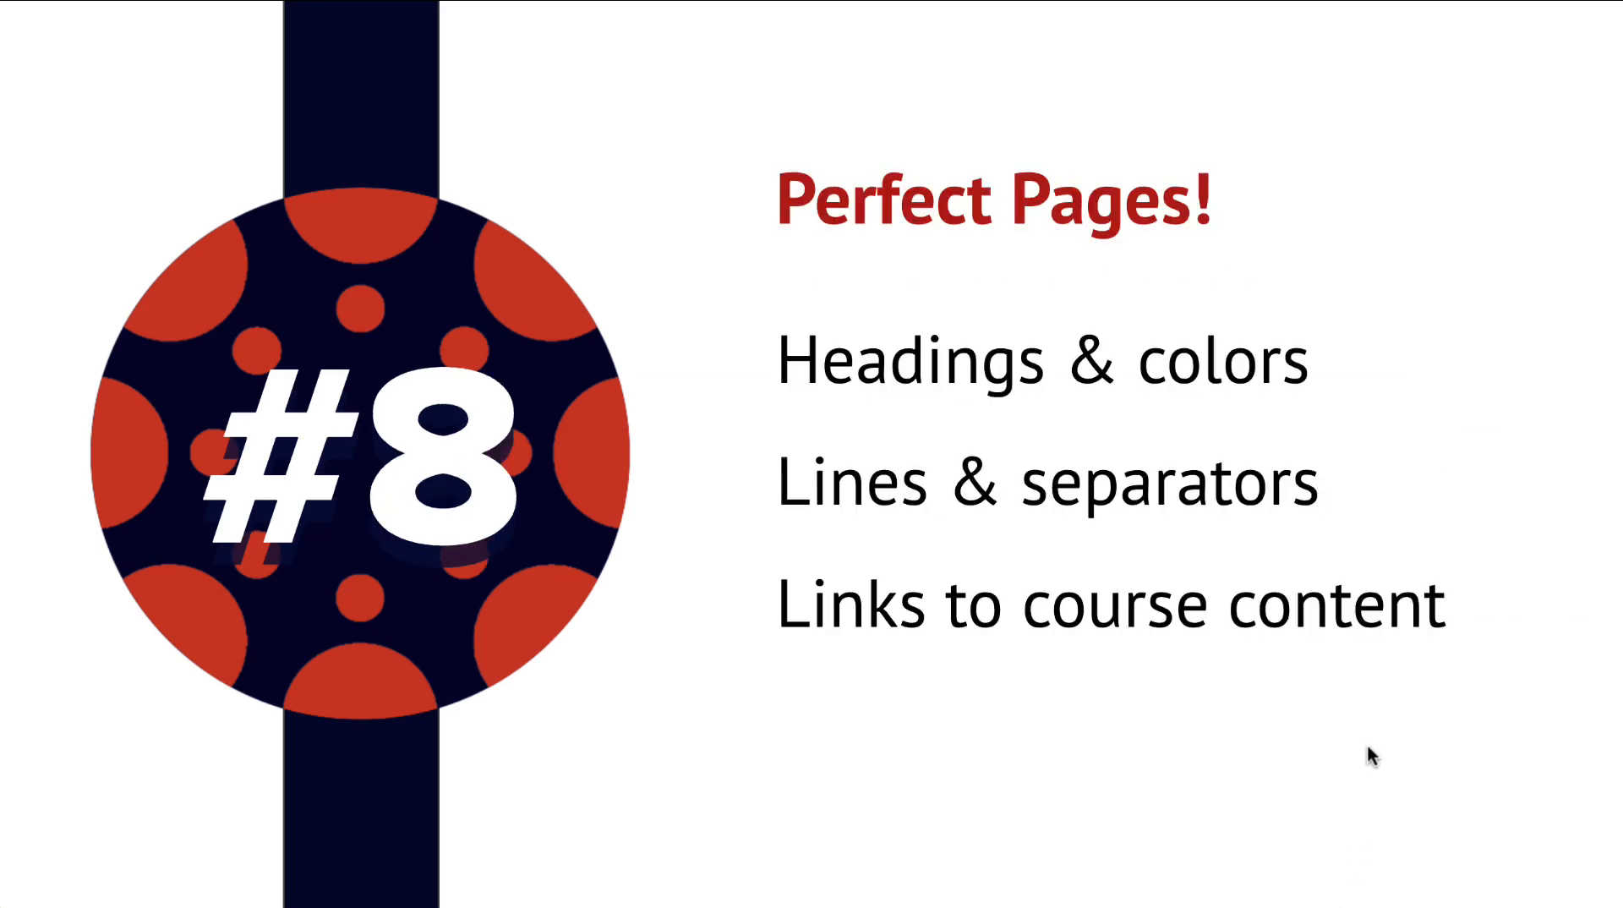
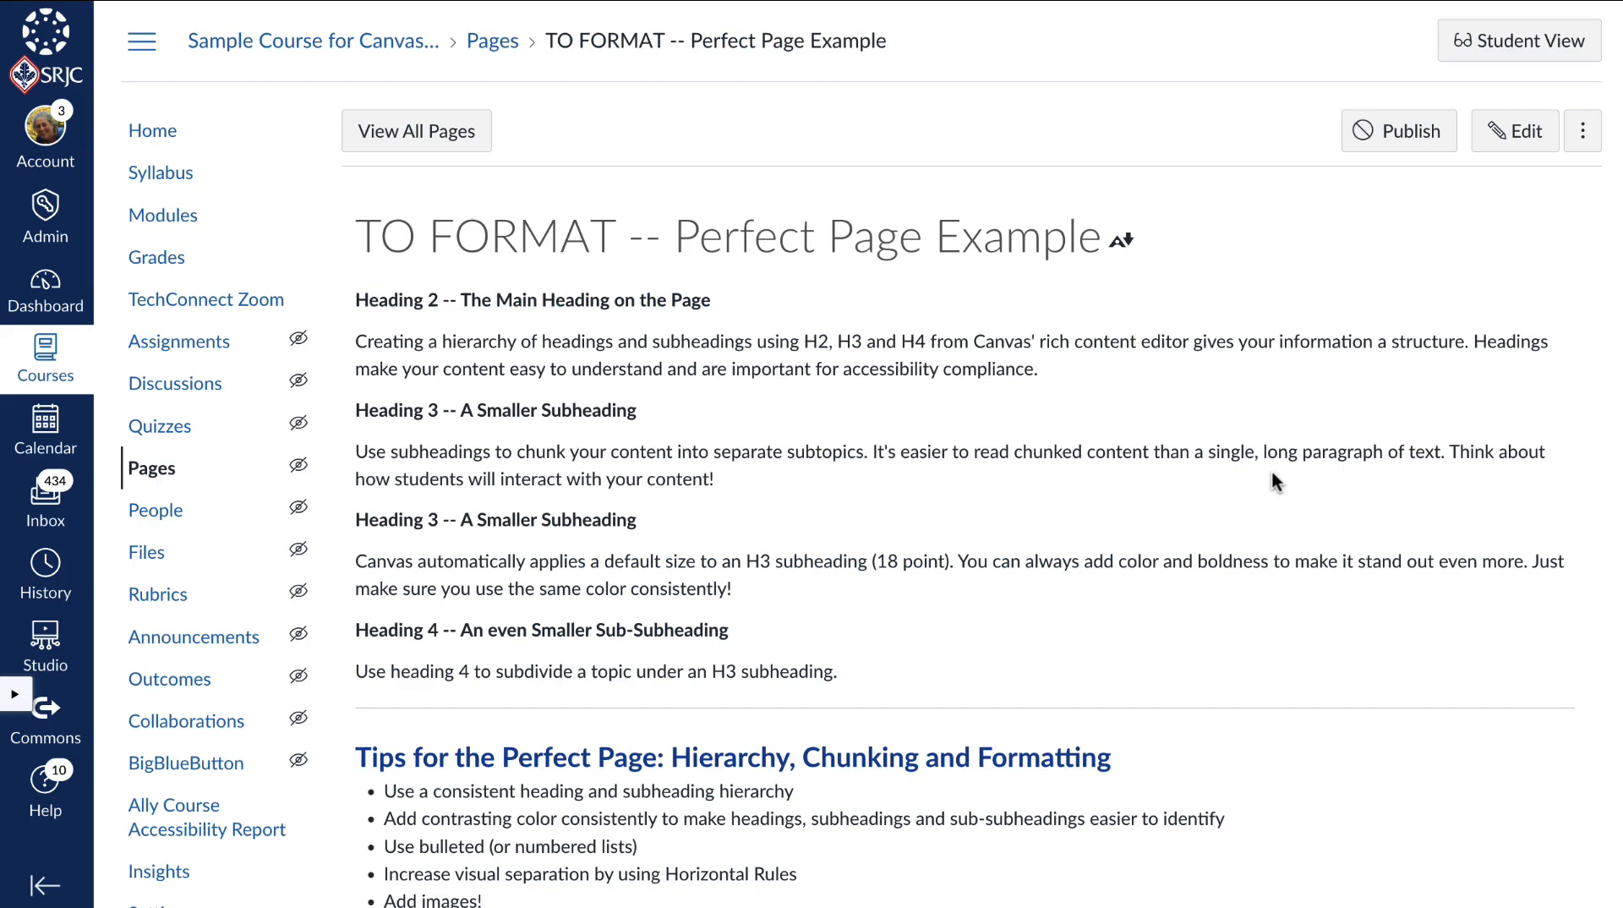
Open the TO FORMAT -- Perfect Page Example page for editing and format "The Main Heading on the Page" line as Heading 2.
{"action": "left_click", "coordinate": [1510, 148]}
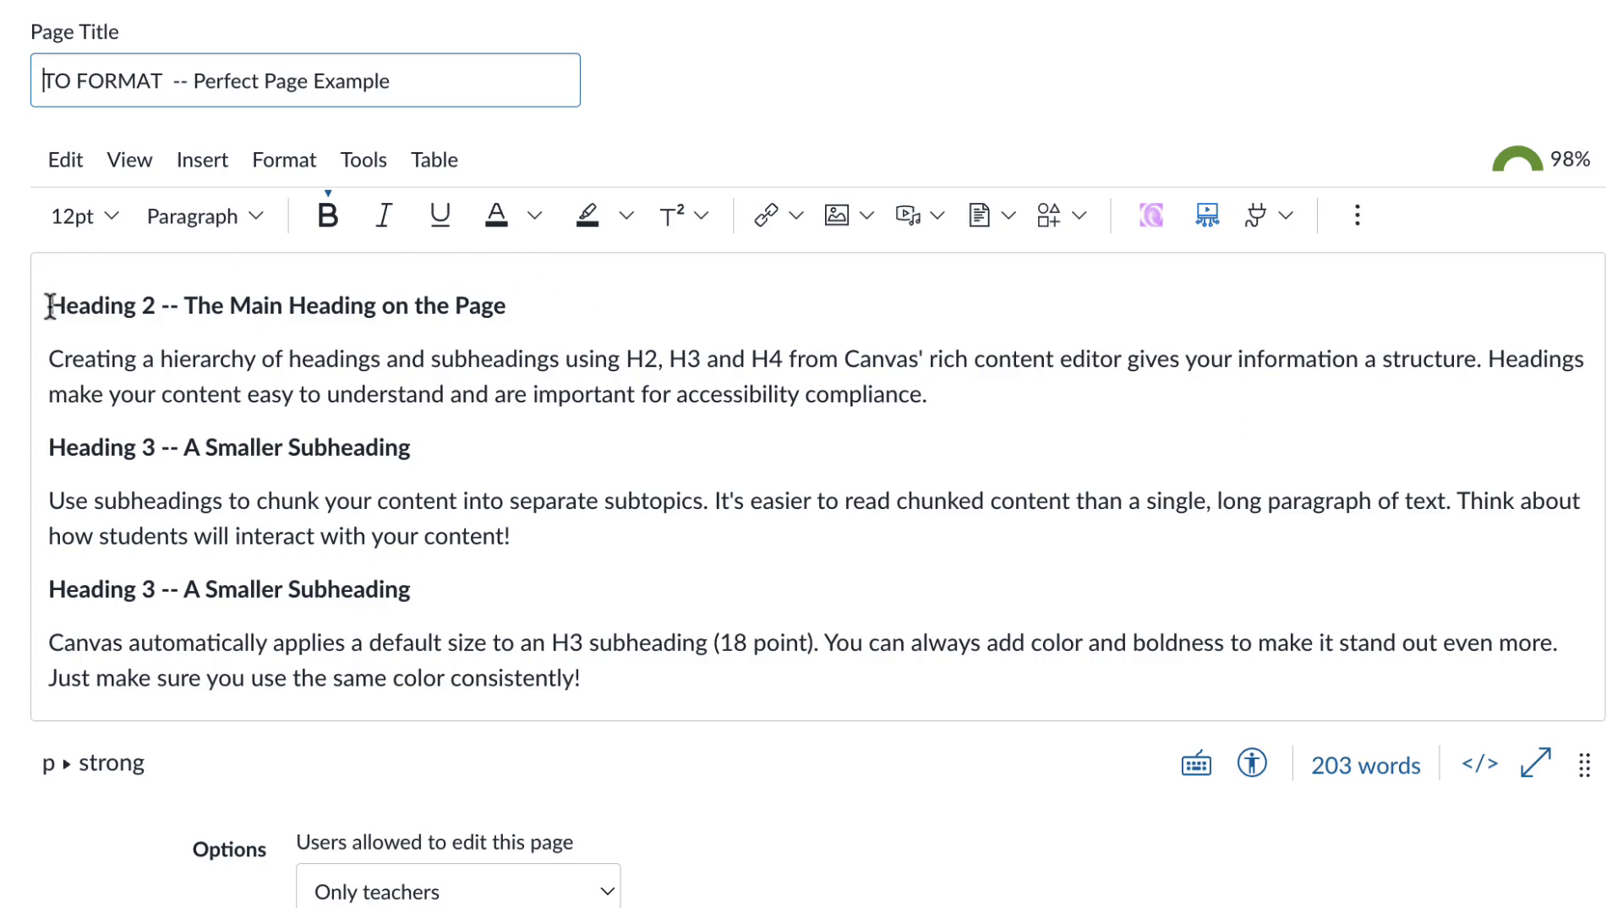
{"action": "left_click_drag", "start_coordinate": [48, 305], "coordinate": [505, 307]}
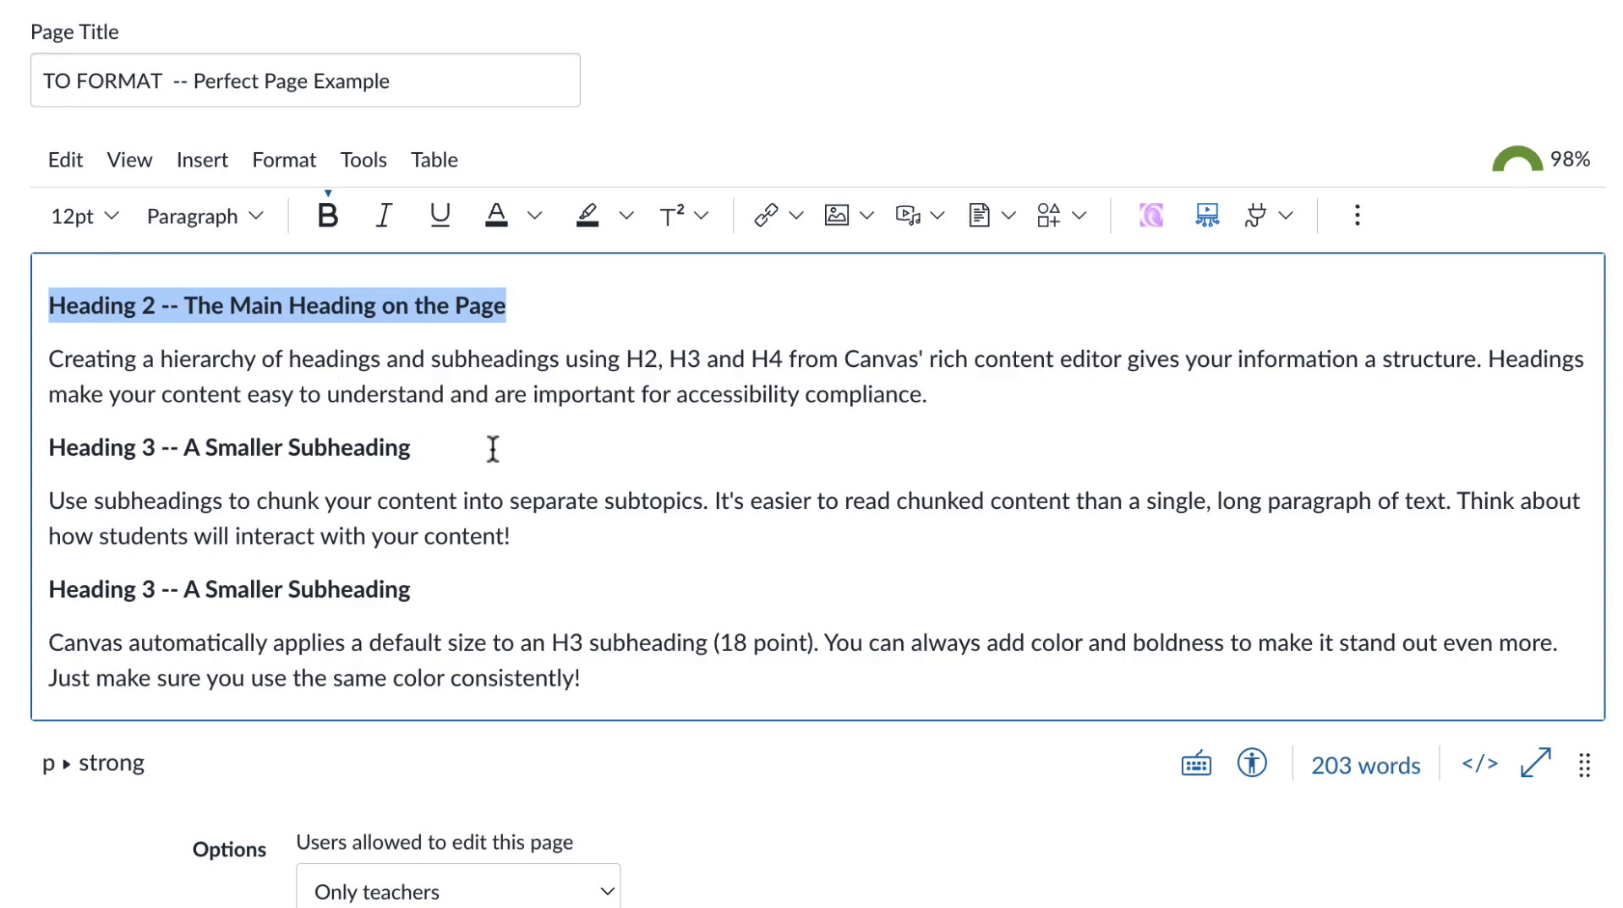
{"action": "left_click", "coordinate": [251, 218]}
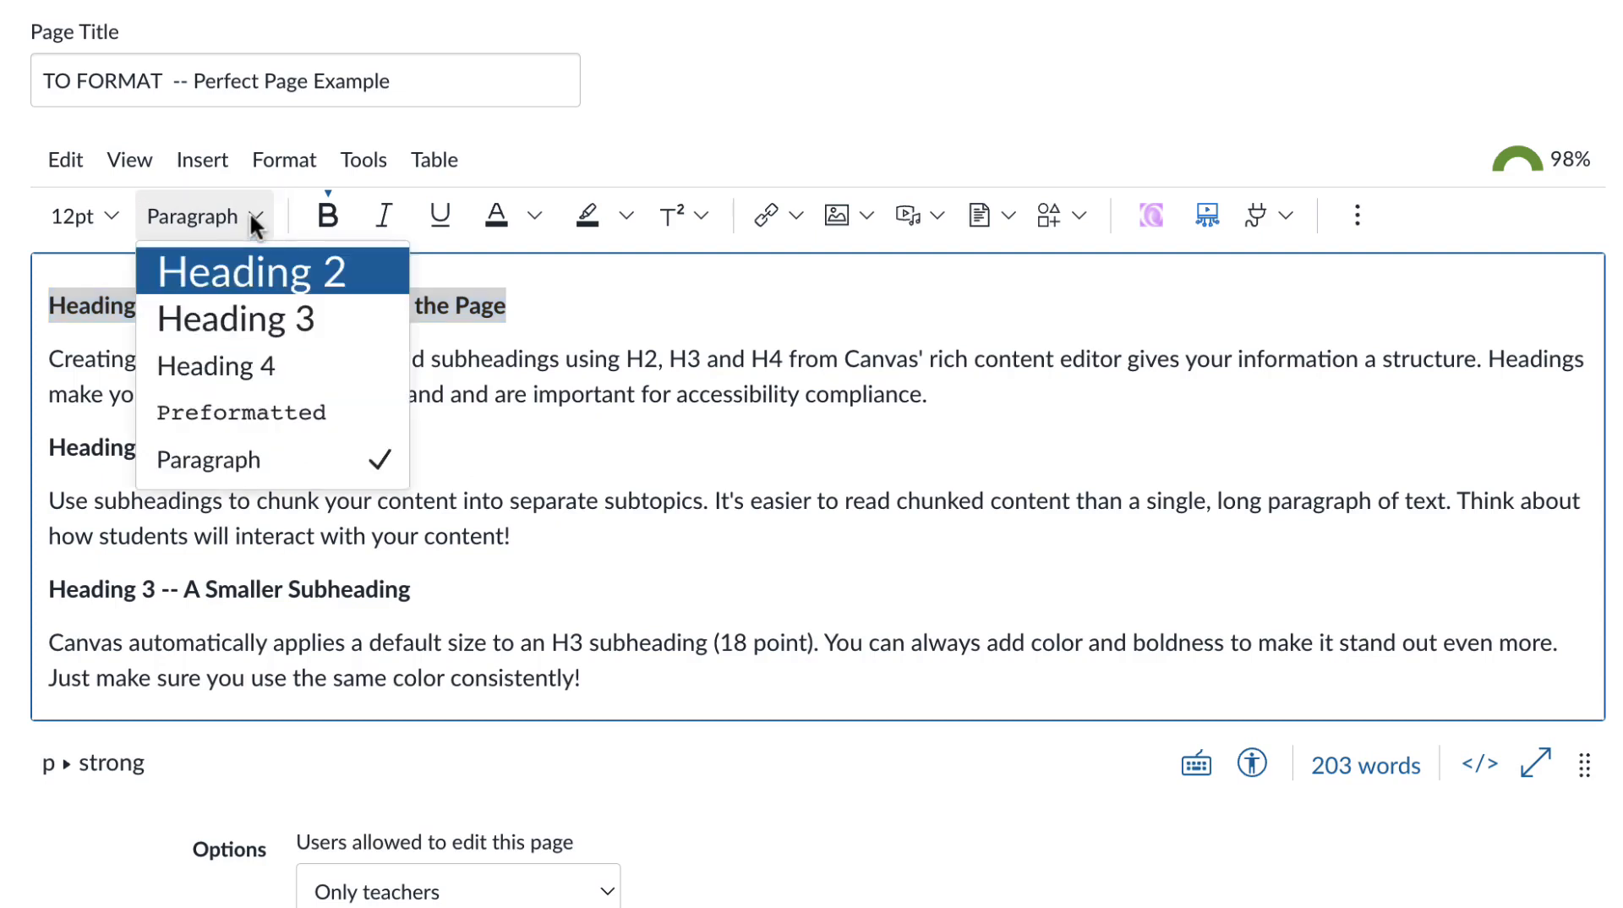
{"action": "left_click", "coordinate": [243, 287]}
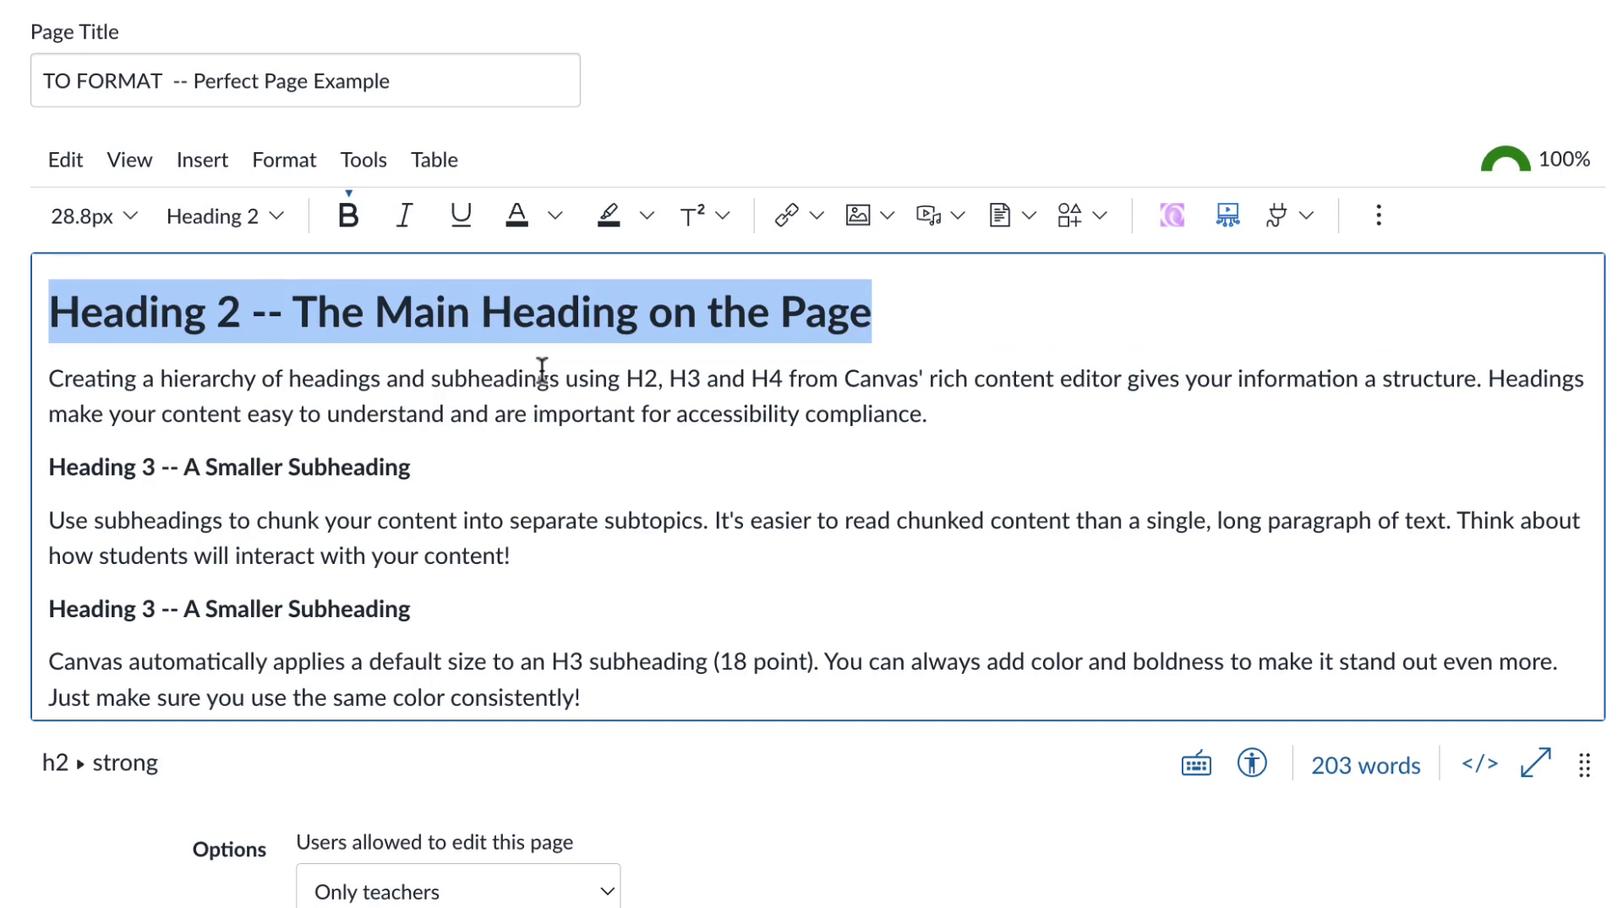
{"action": "left_click", "coordinate": [596, 409]}
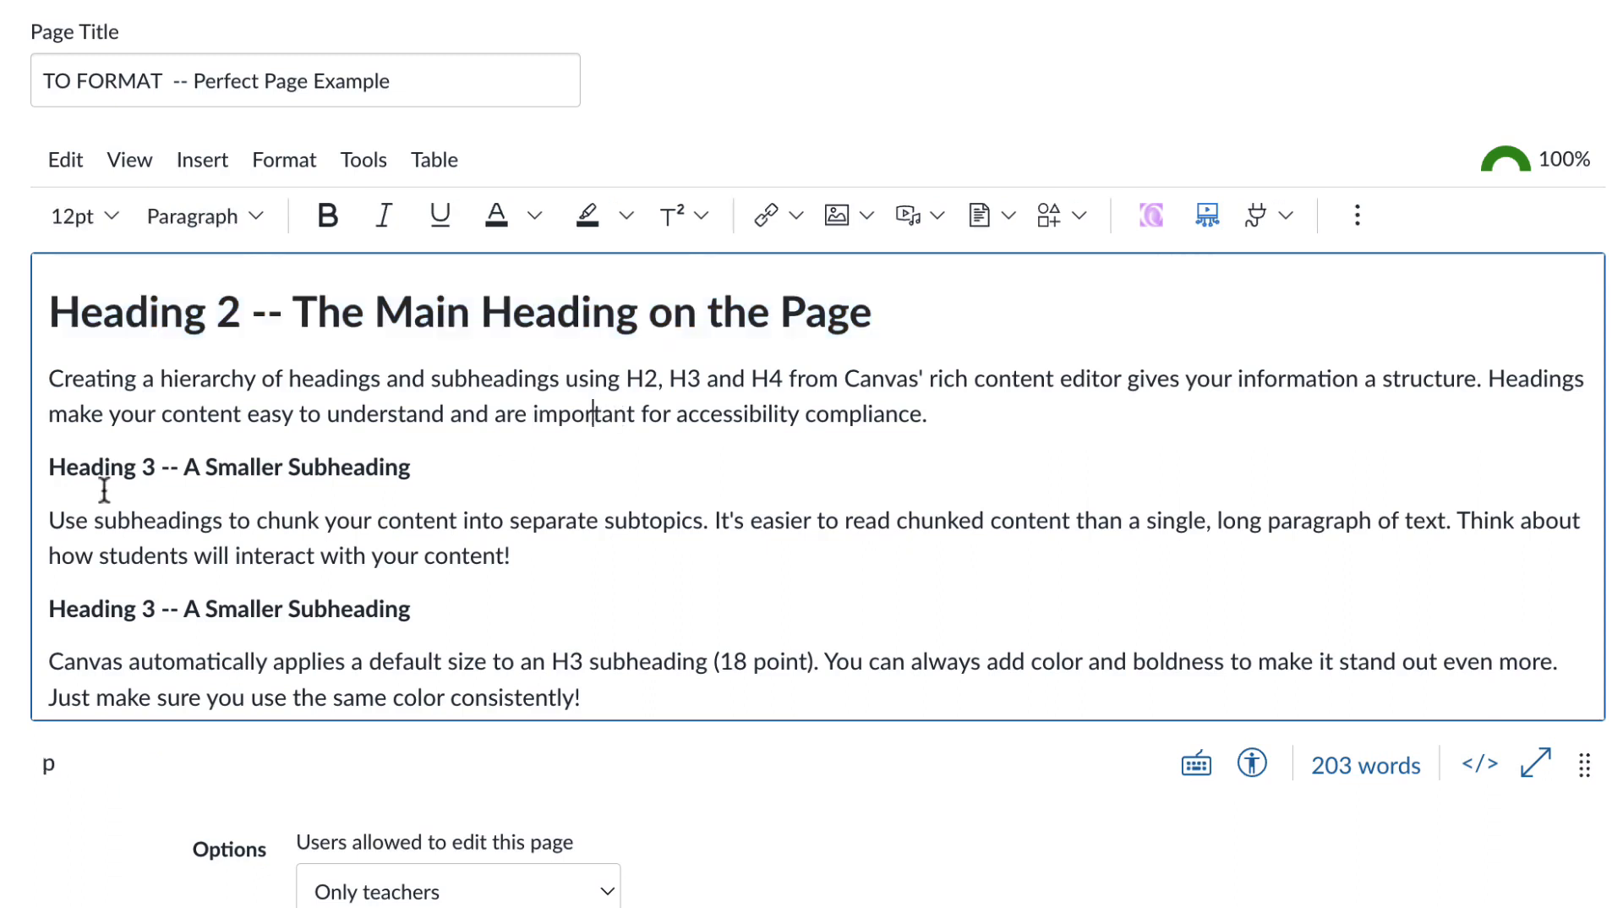
Format both "Heading 3 -- A Smaller Subheading" lines as Heading 3.
{"action": "left_click_drag", "start_coordinate": [48, 467], "coordinate": [411, 470]}
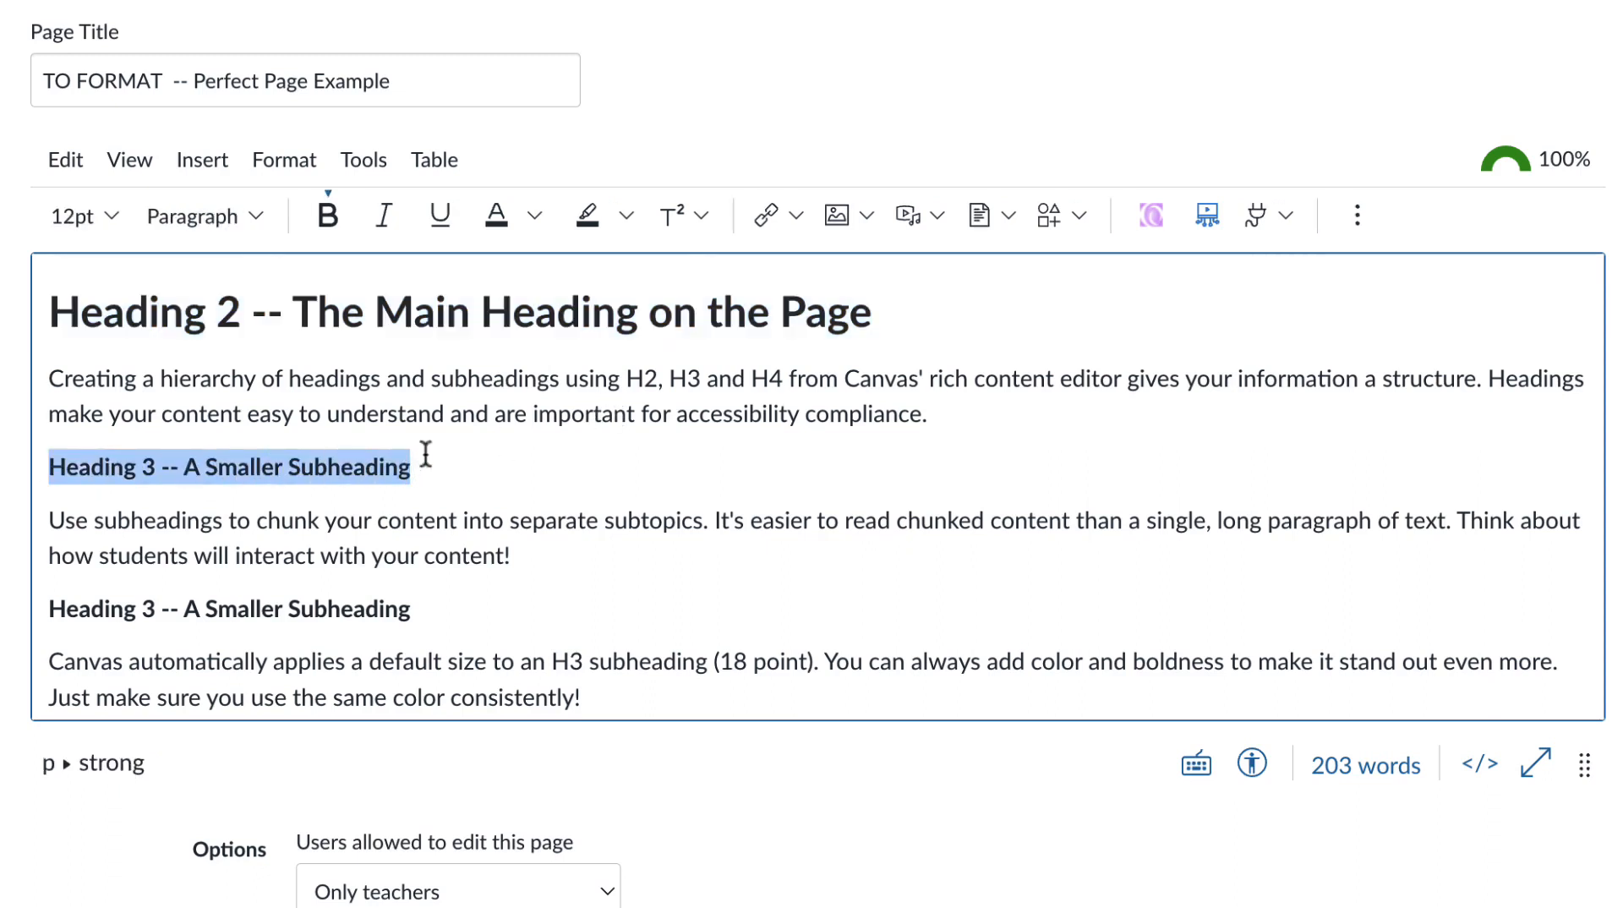
{"action": "left_click", "coordinate": [246, 213]}
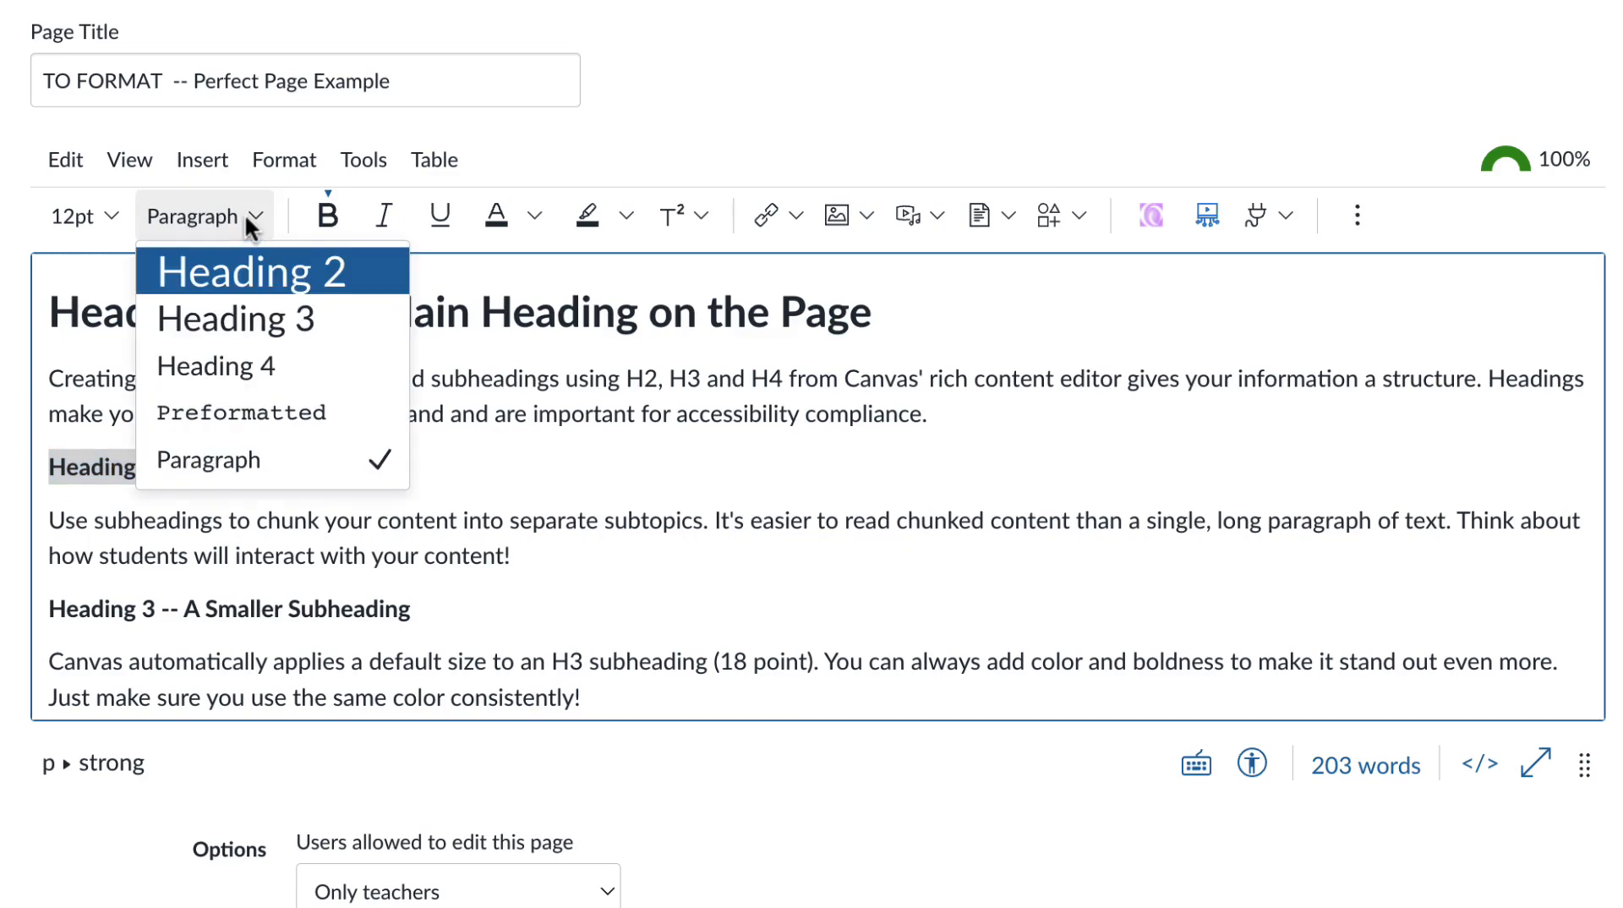
{"action": "left_click", "coordinate": [253, 319]}
{"action": "scroll", "coordinate": [429, 512], "scroll_direction": "down", "scroll_amount": 1}
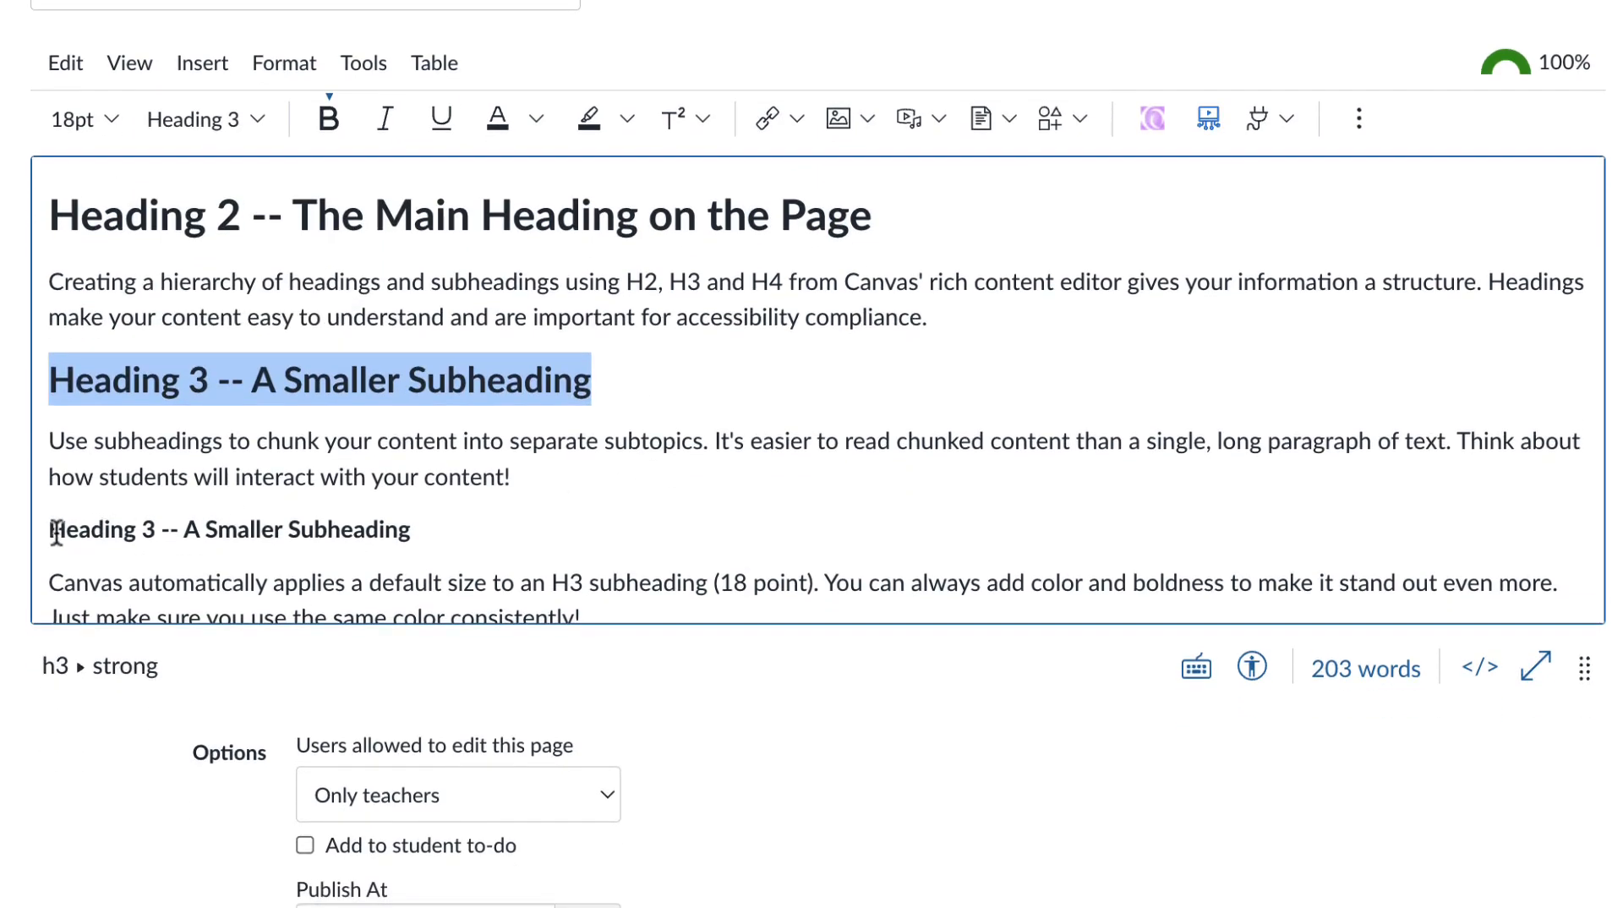
{"action": "left_click_drag", "start_coordinate": [49, 529], "coordinate": [440, 531]}
{"action": "left_click", "coordinate": [242, 116]}
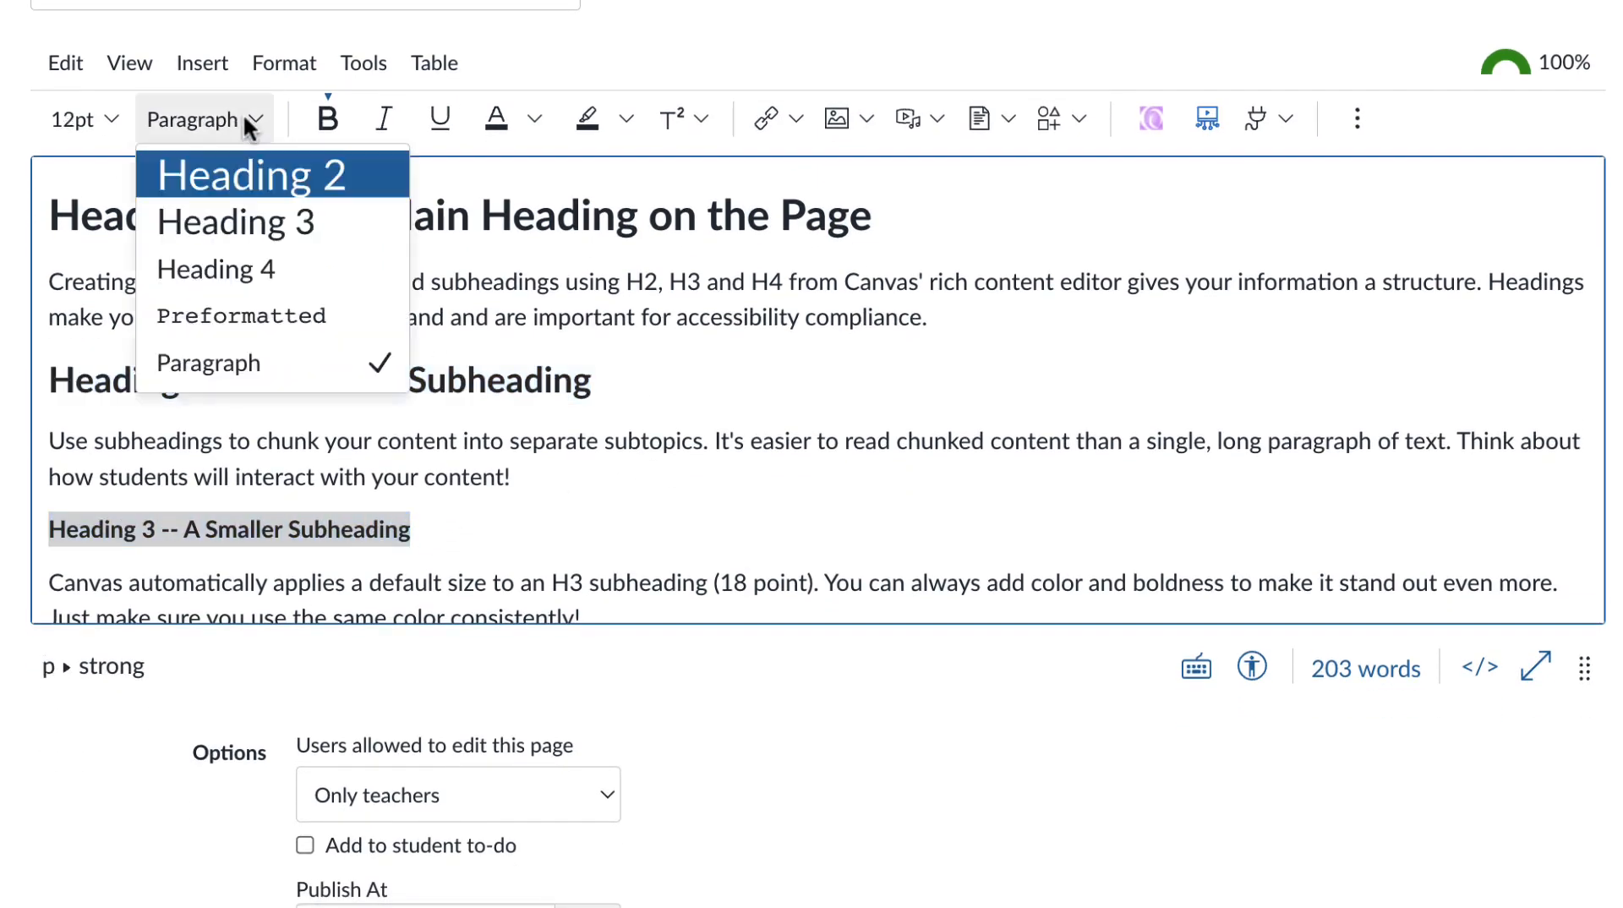
{"action": "left_click", "coordinate": [241, 221]}
Format the "Heading 4 -- An even Smaller Sub-Subheading" line as Heading 4.
{"action": "scroll", "coordinate": [861, 456], "scroll_direction": "down", "scroll_amount": 3}
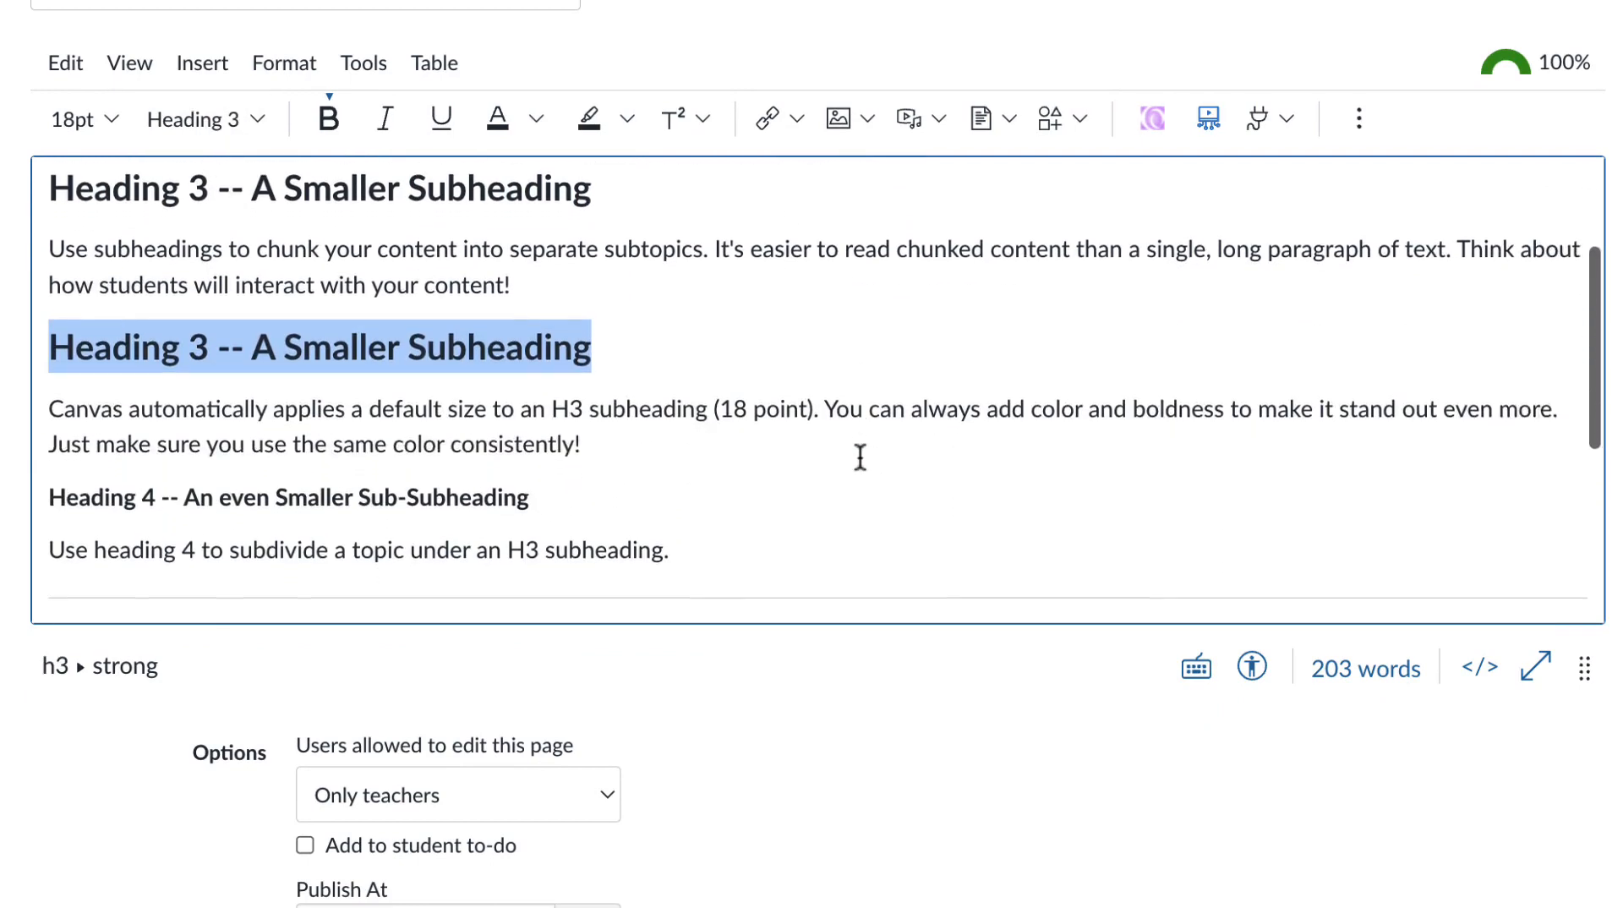
{"action": "left_click_drag", "start_coordinate": [53, 485], "coordinate": [533, 488]}
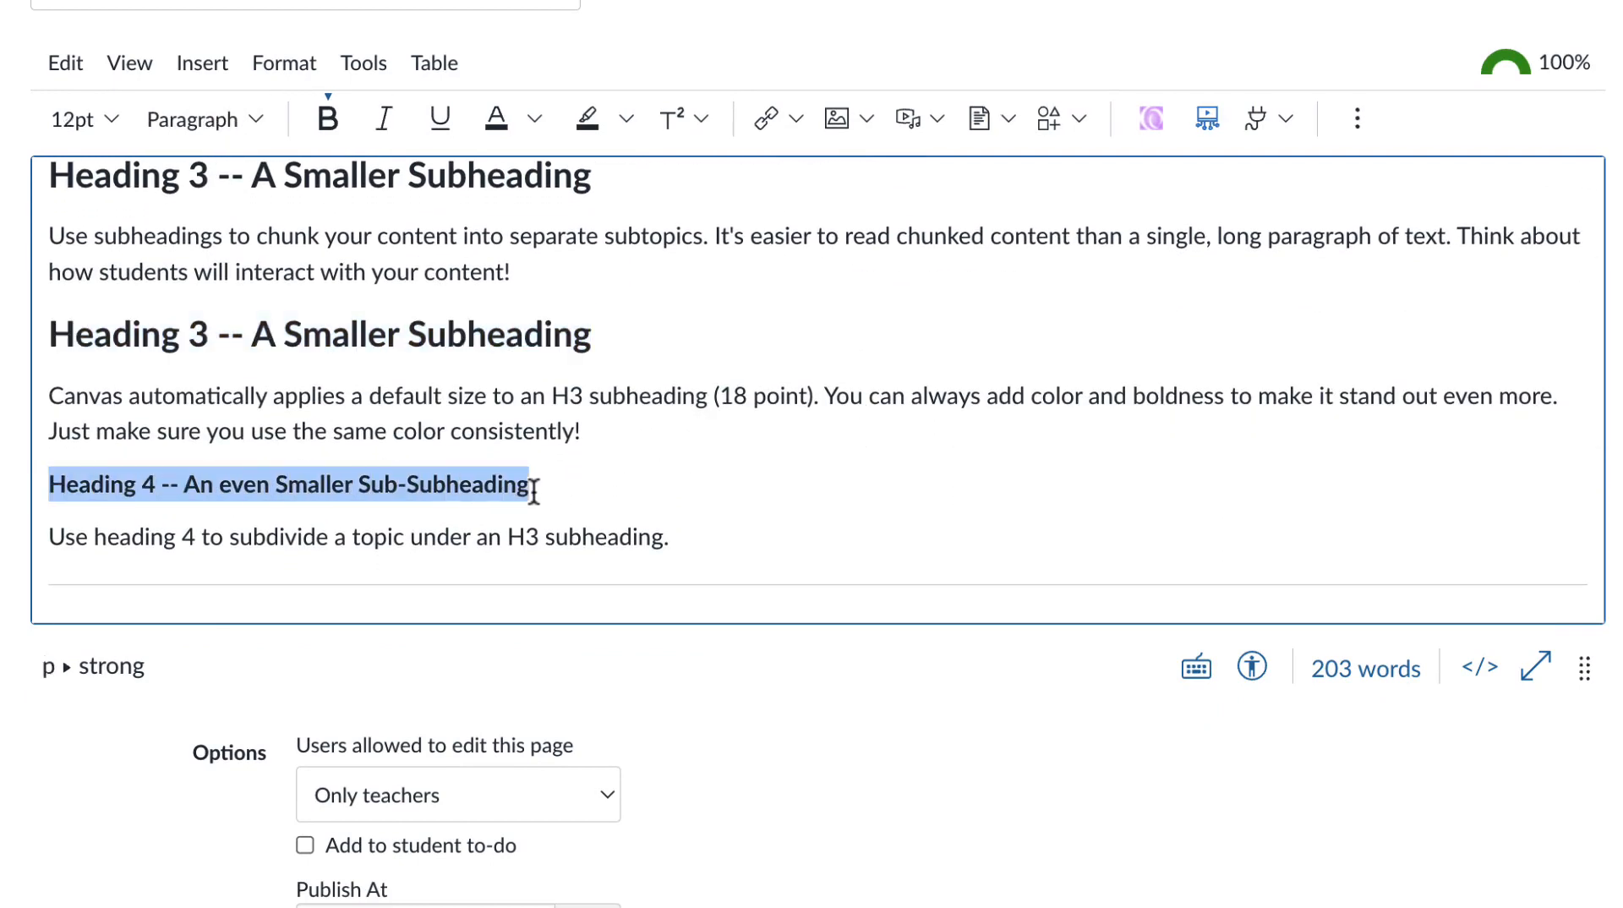
{"action": "left_click", "coordinate": [252, 124]}
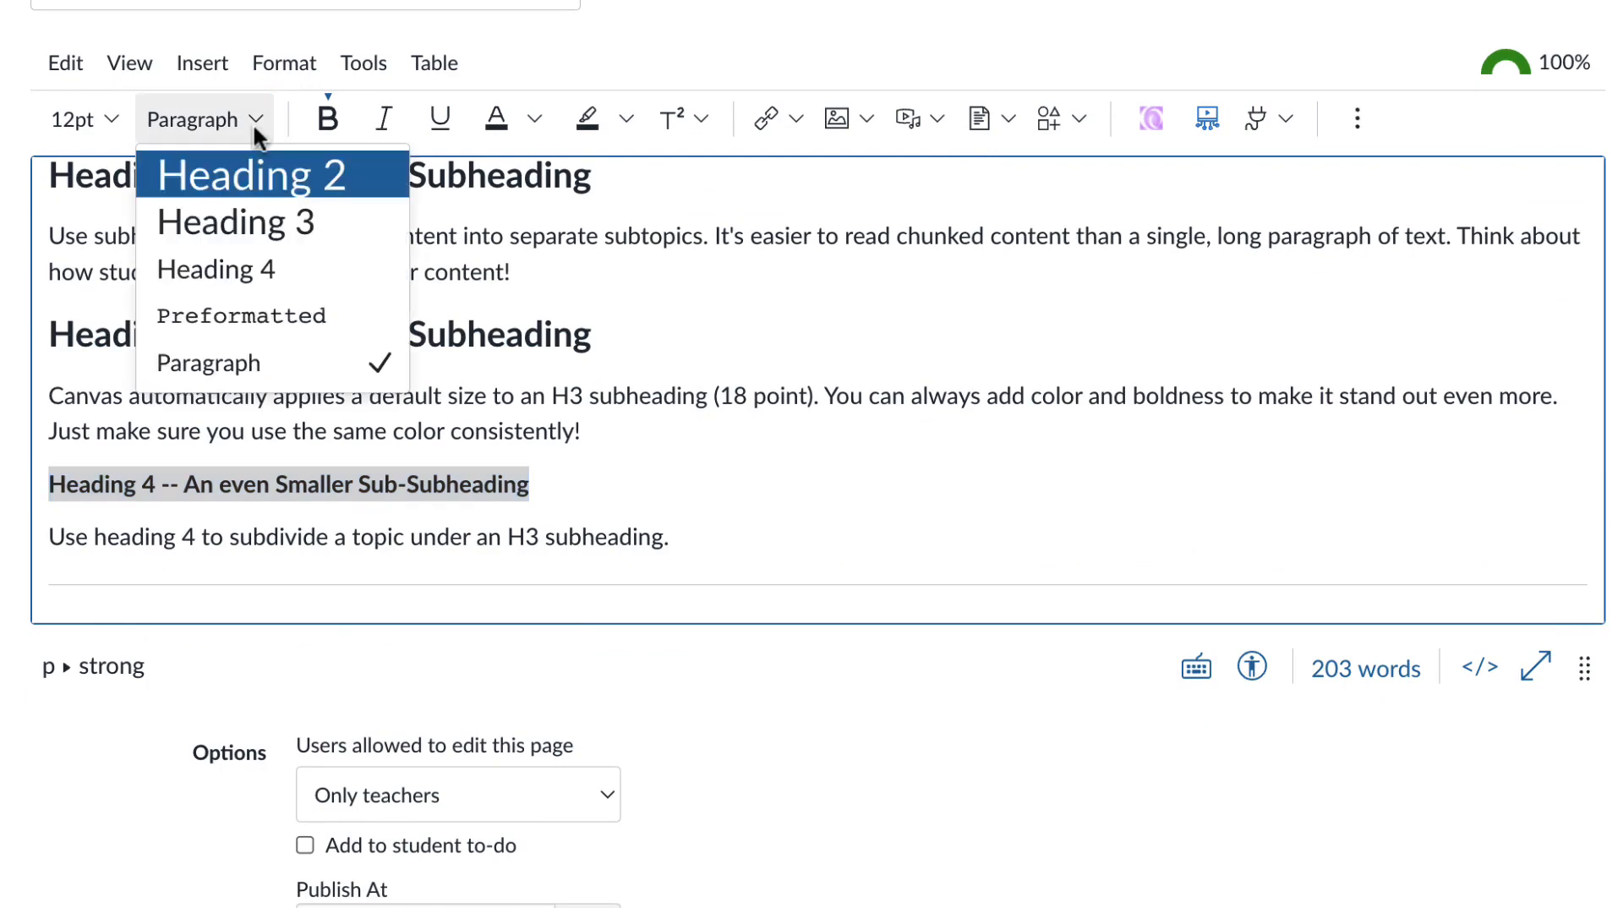
{"action": "left_click", "coordinate": [161, 269]}
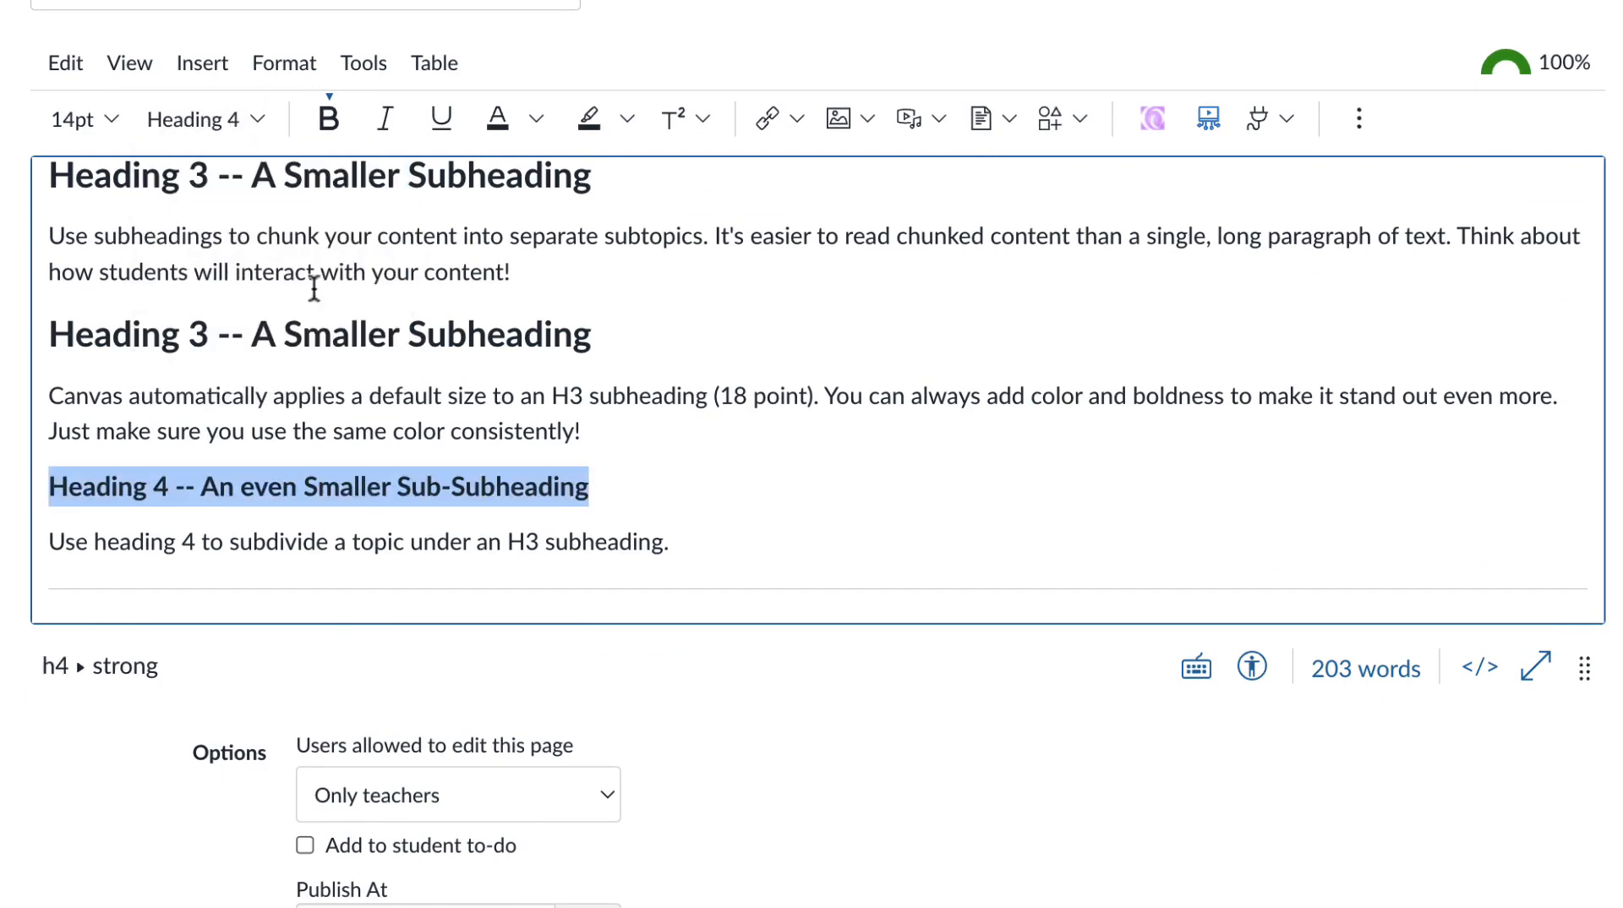
{"action": "left_click", "coordinate": [827, 476]}
Set the text color of "Heading 2 -- The Main Heading on the Page" to dark red #870d0d.
{"action": "scroll", "coordinate": [827, 478], "scroll_direction": "up", "scroll_amount": 3}
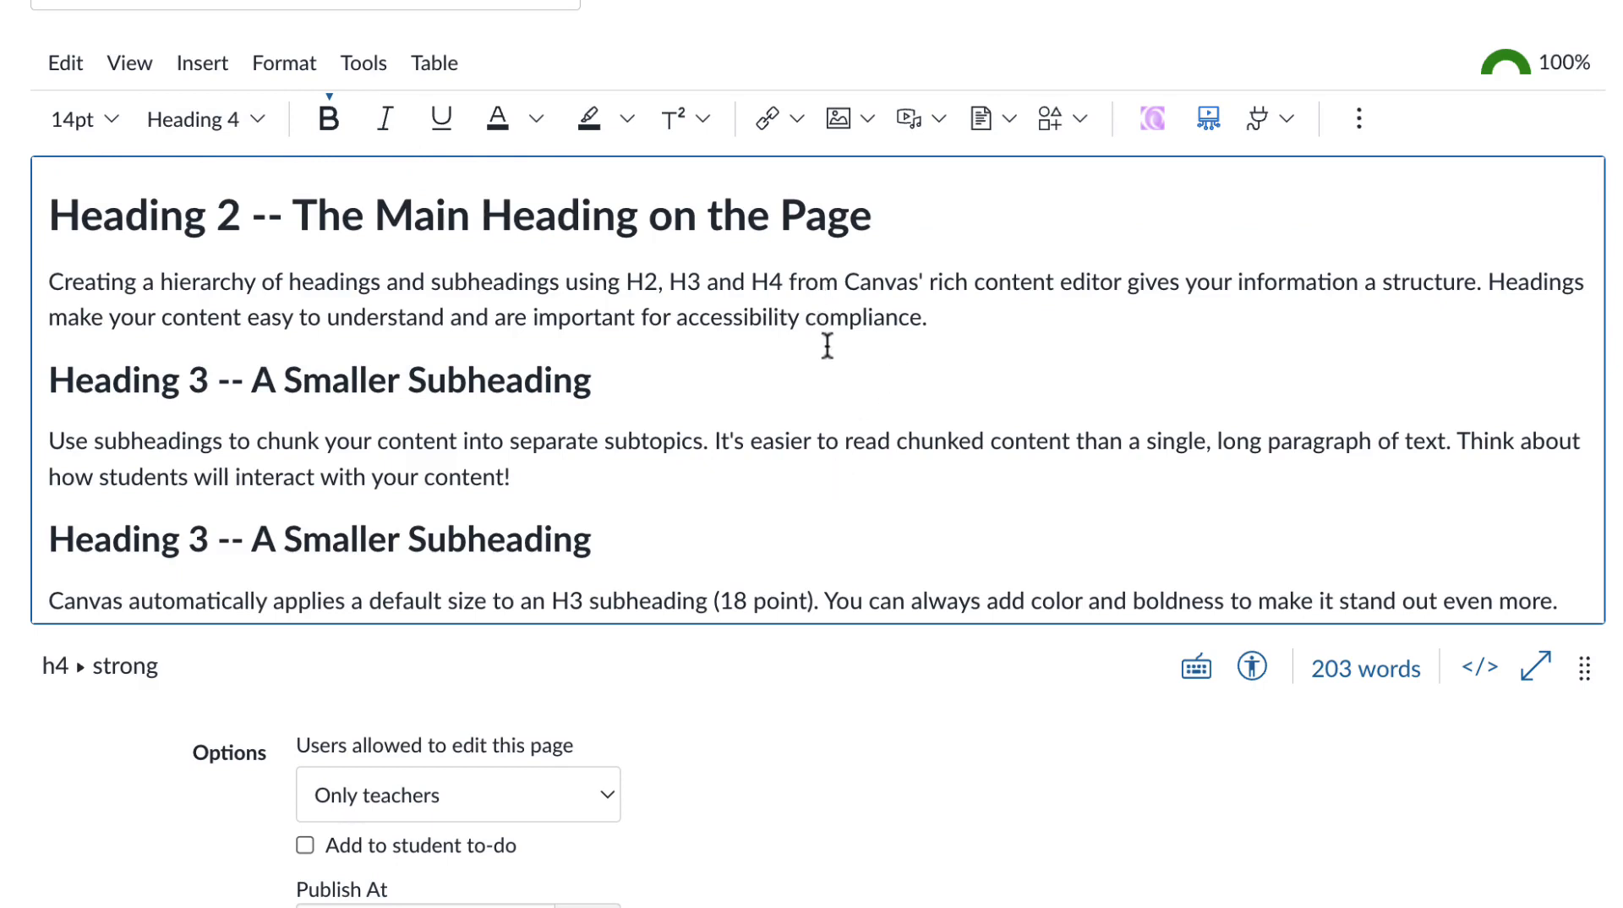
{"action": "triple_click", "coordinate": [94, 203]}
{"action": "left_click", "coordinate": [557, 112]}
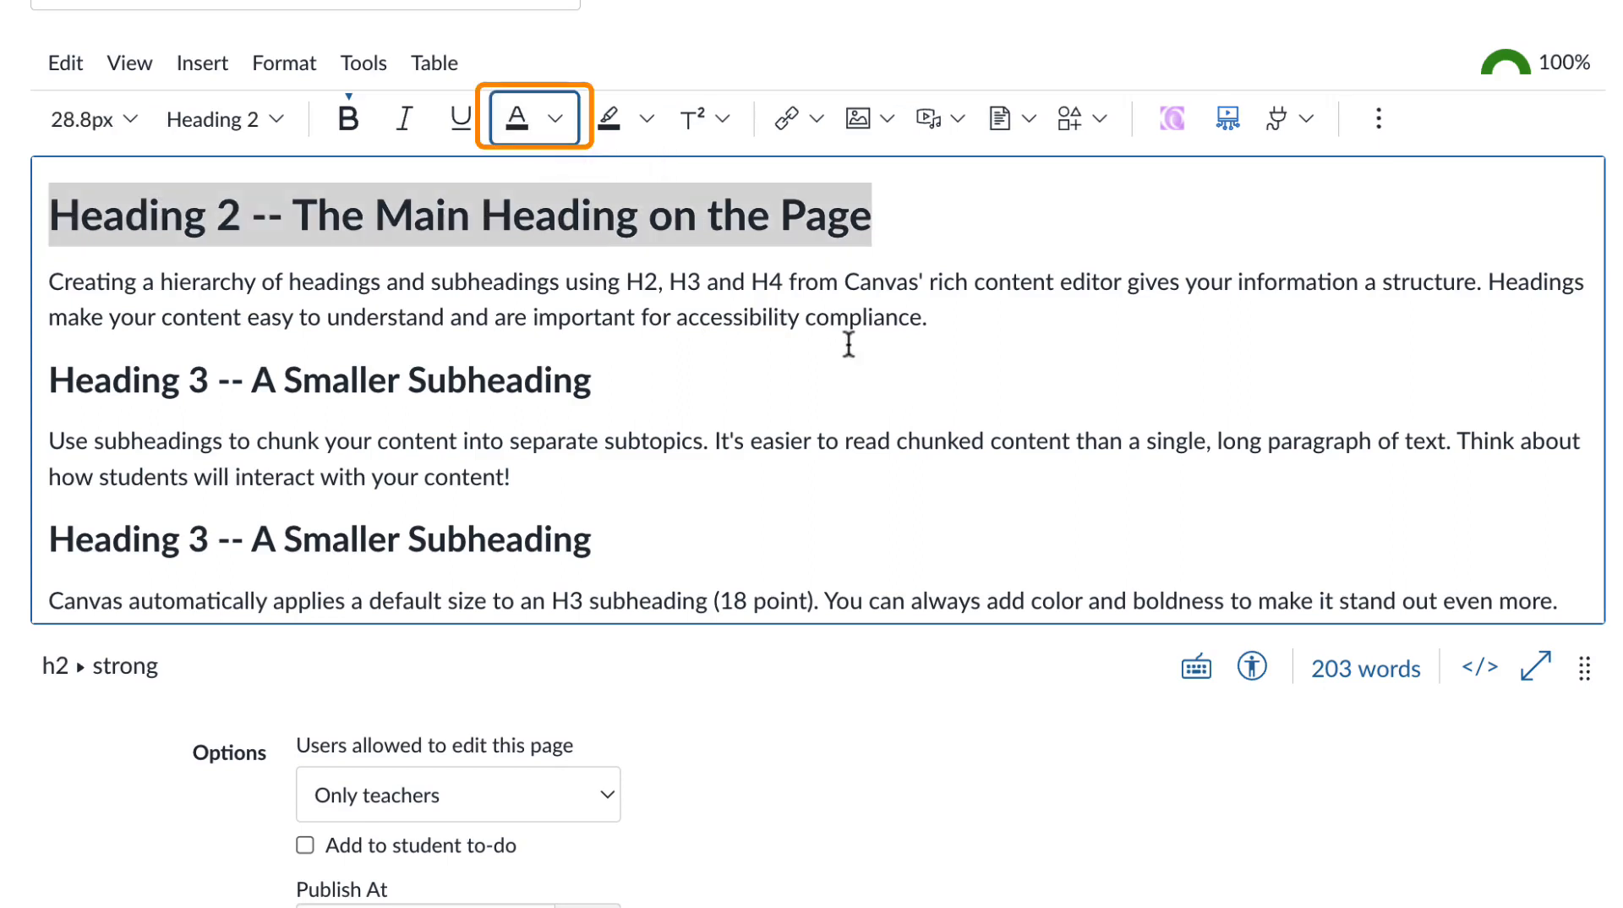
{"action": "left_click", "coordinate": [555, 119]}
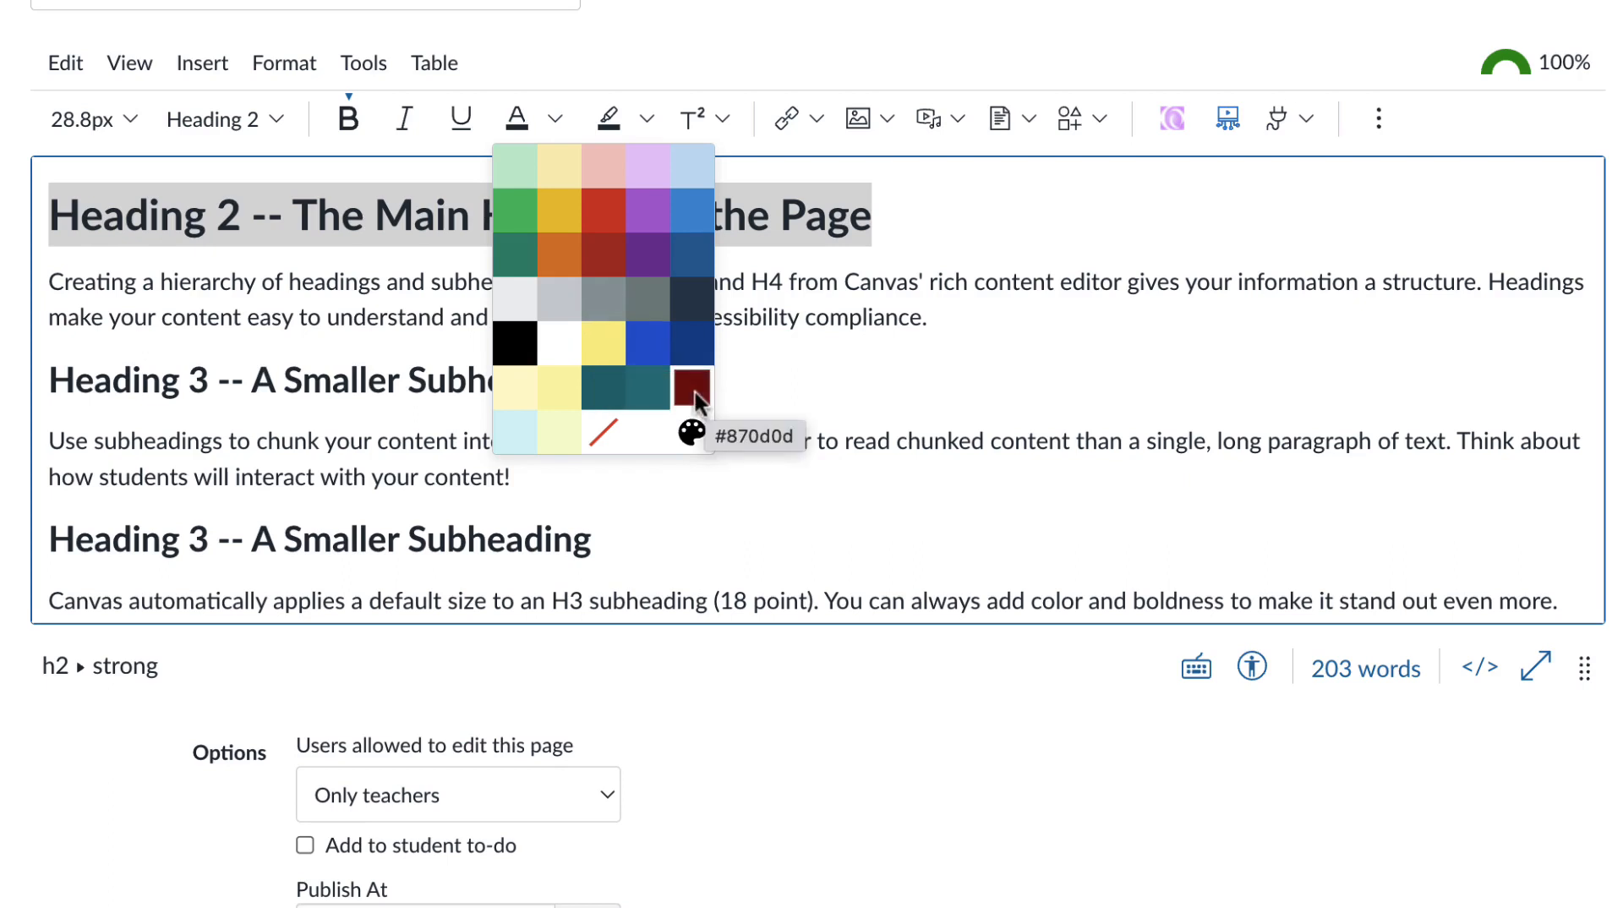
{"action": "left_click", "coordinate": [695, 392]}
{"action": "left_click", "coordinate": [657, 408]}
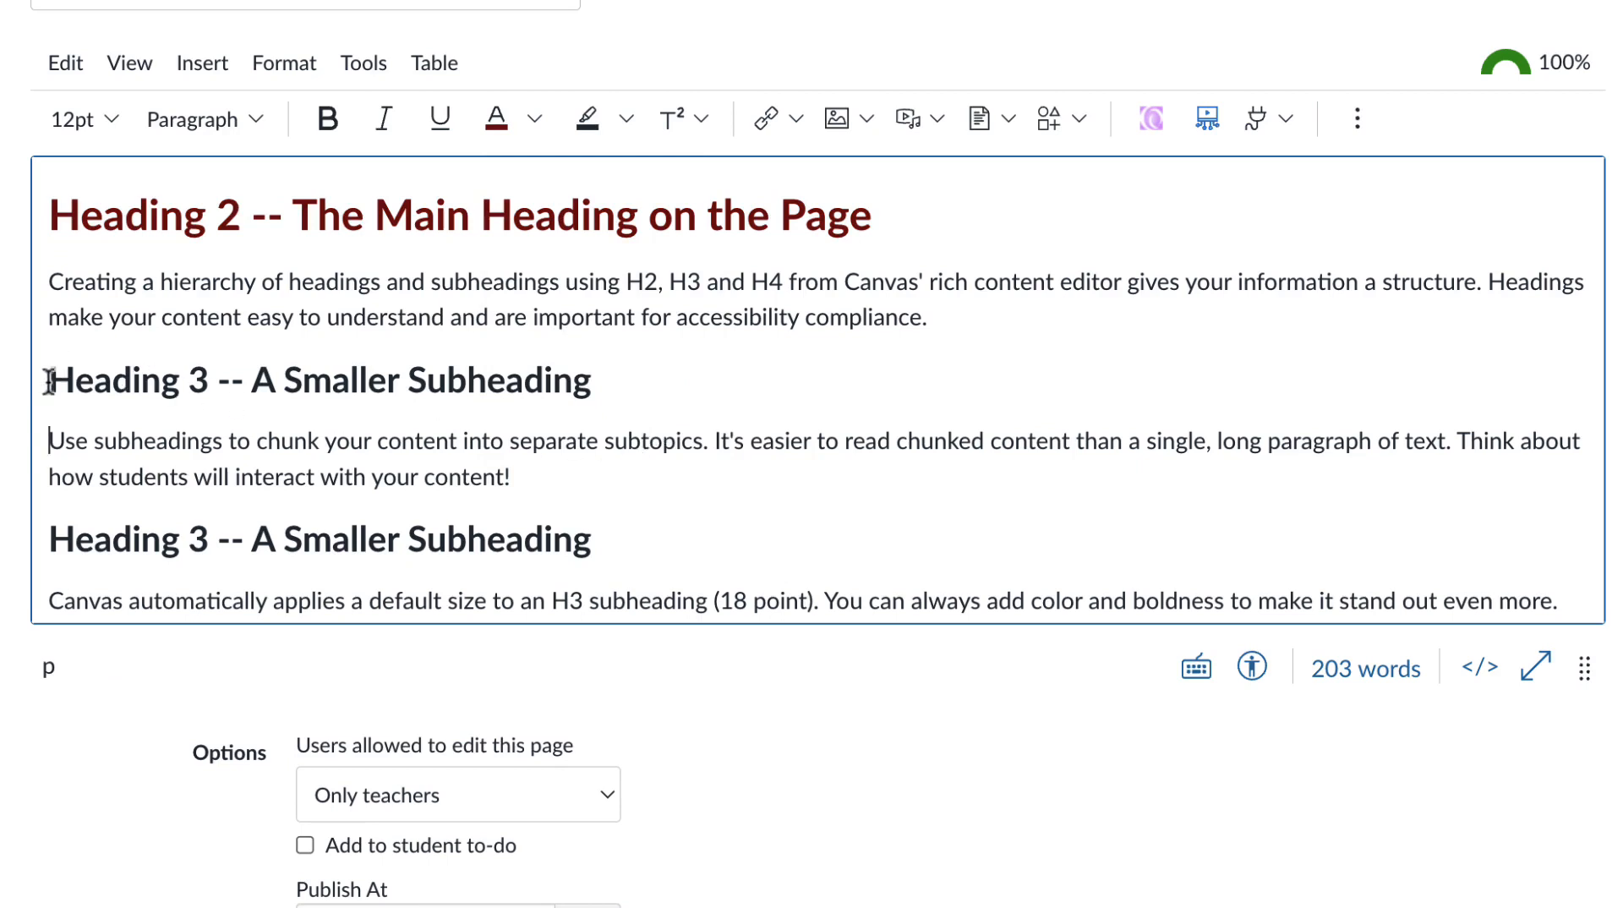
Give the first "Heading 3 -- A Smaller Subheading" a custom blue text color, 172BD9.
{"action": "left_click_drag", "start_coordinate": [49, 382], "coordinate": [589, 374]}
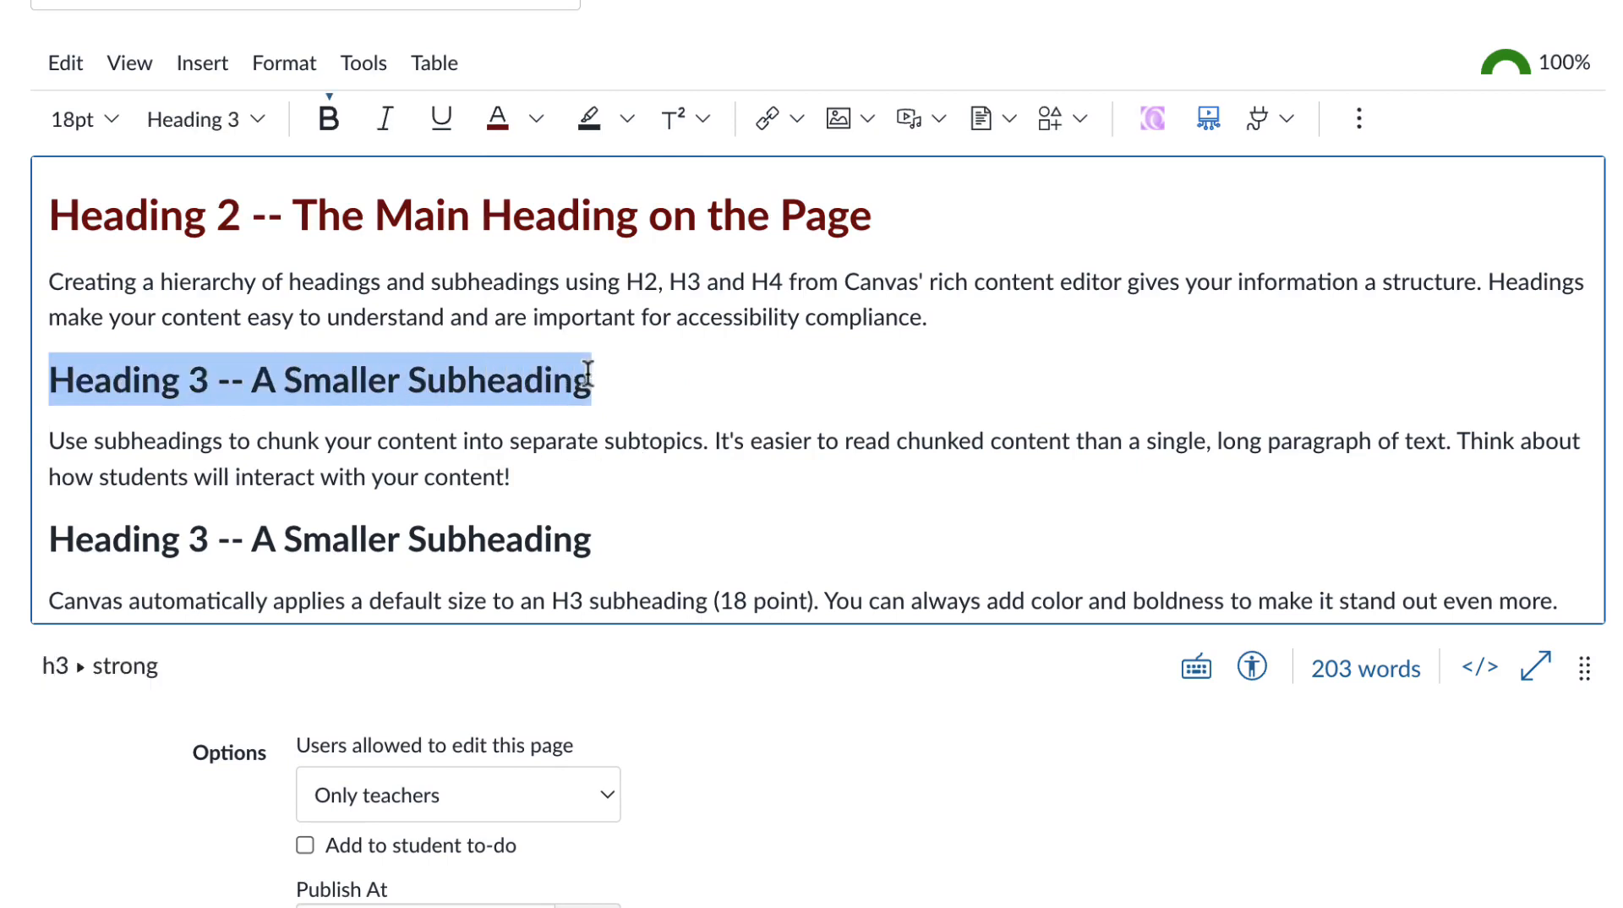
{"action": "left_click", "coordinate": [535, 118]}
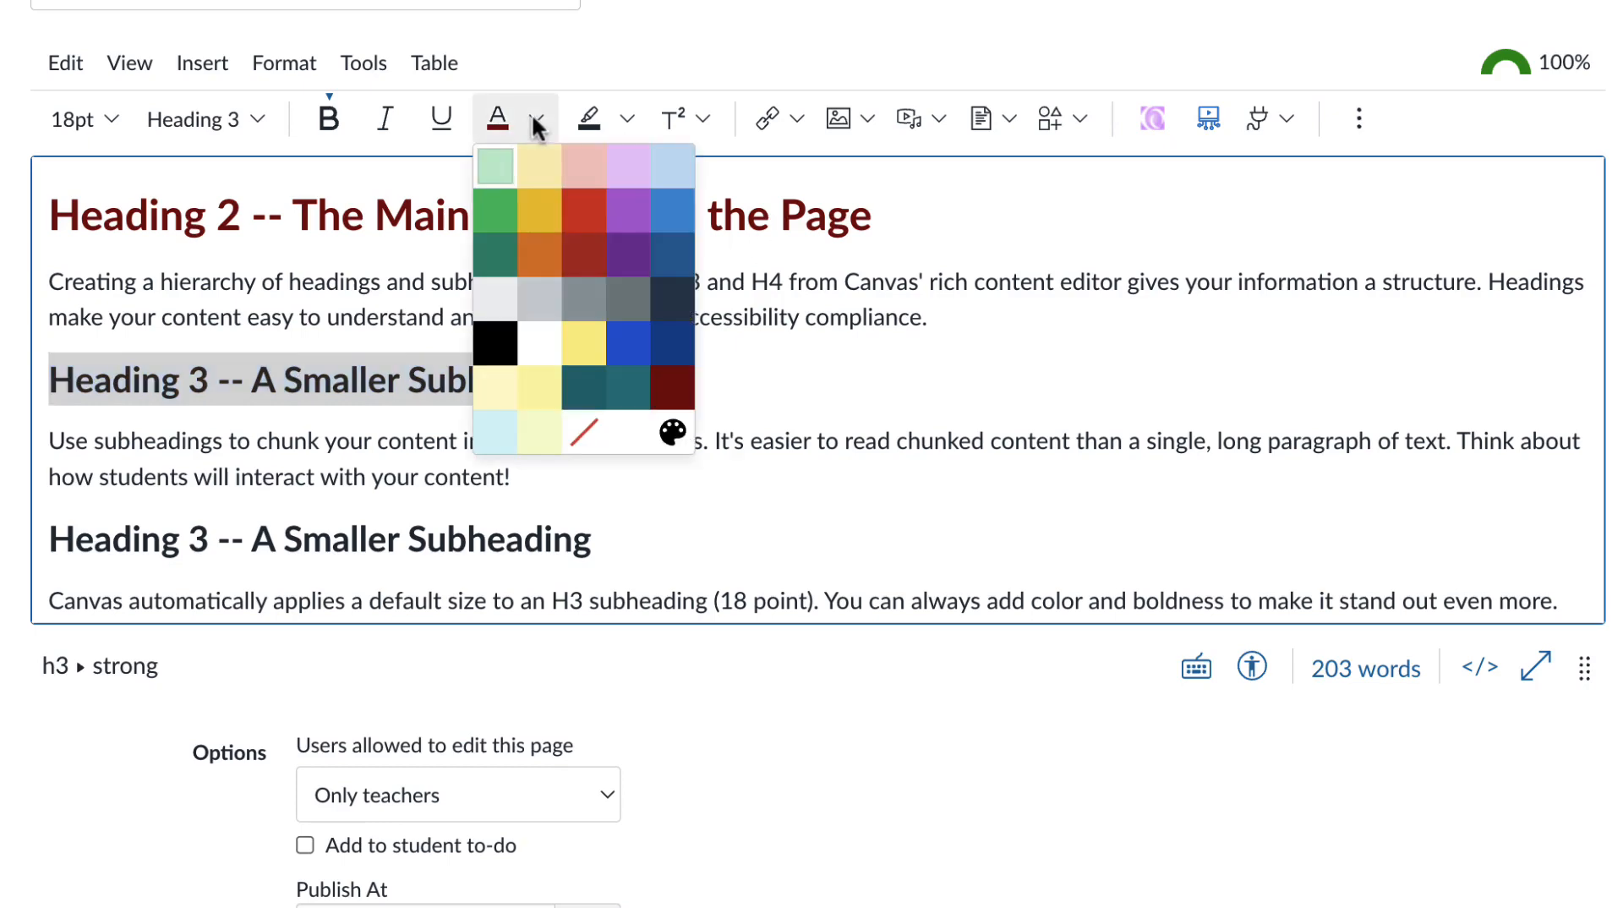
{"action": "left_click", "coordinate": [673, 434]}
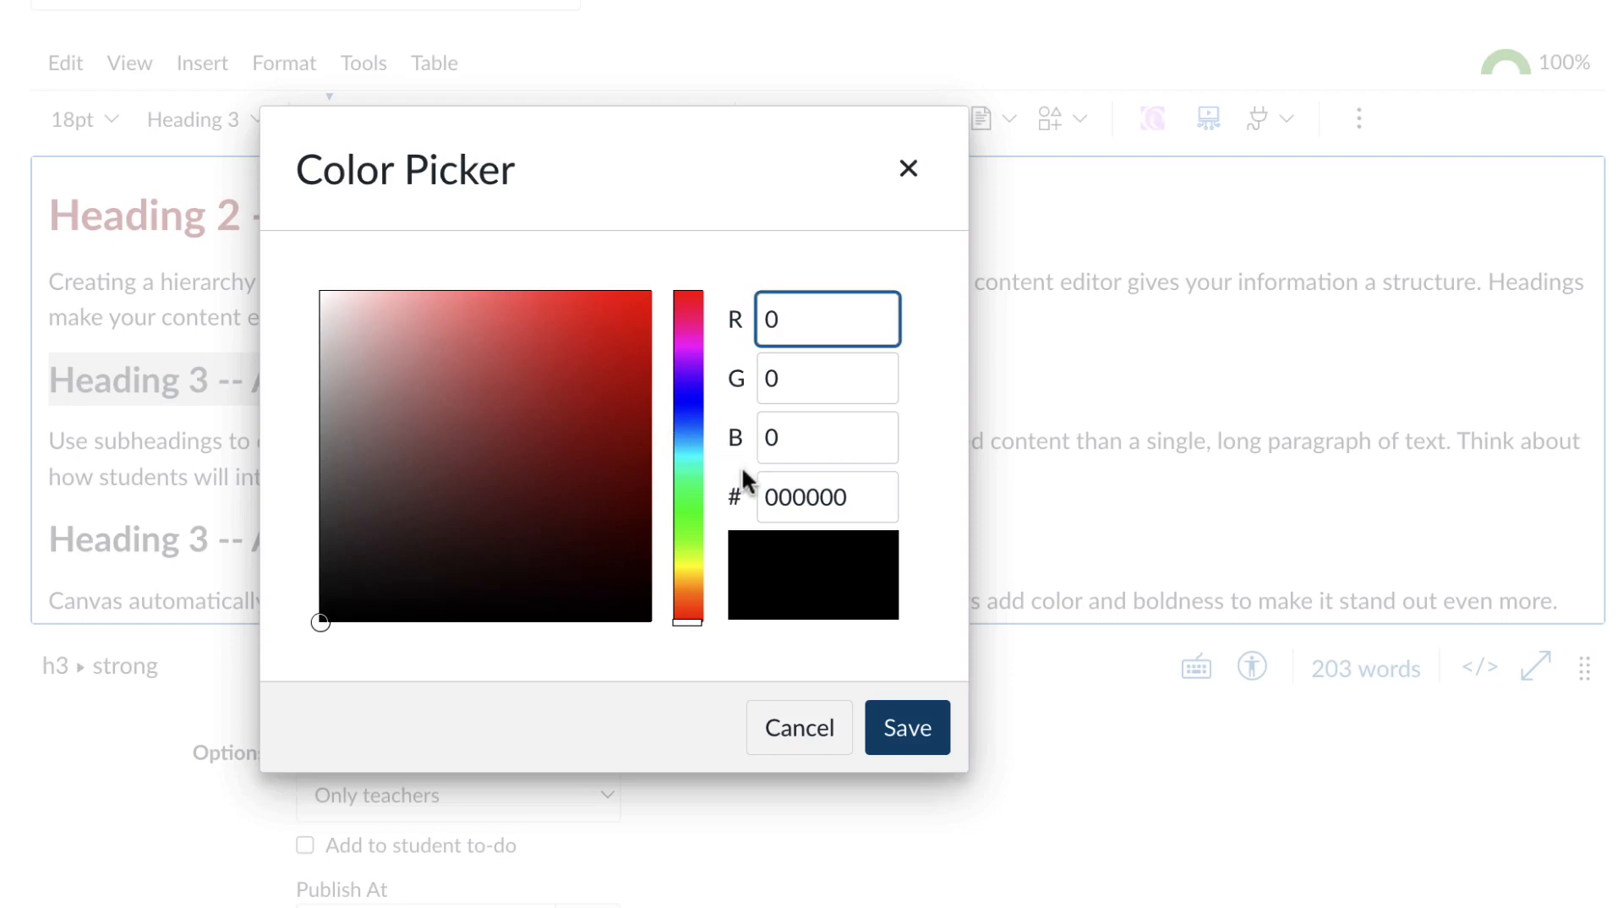
{"action": "left_click", "coordinate": [688, 408]}
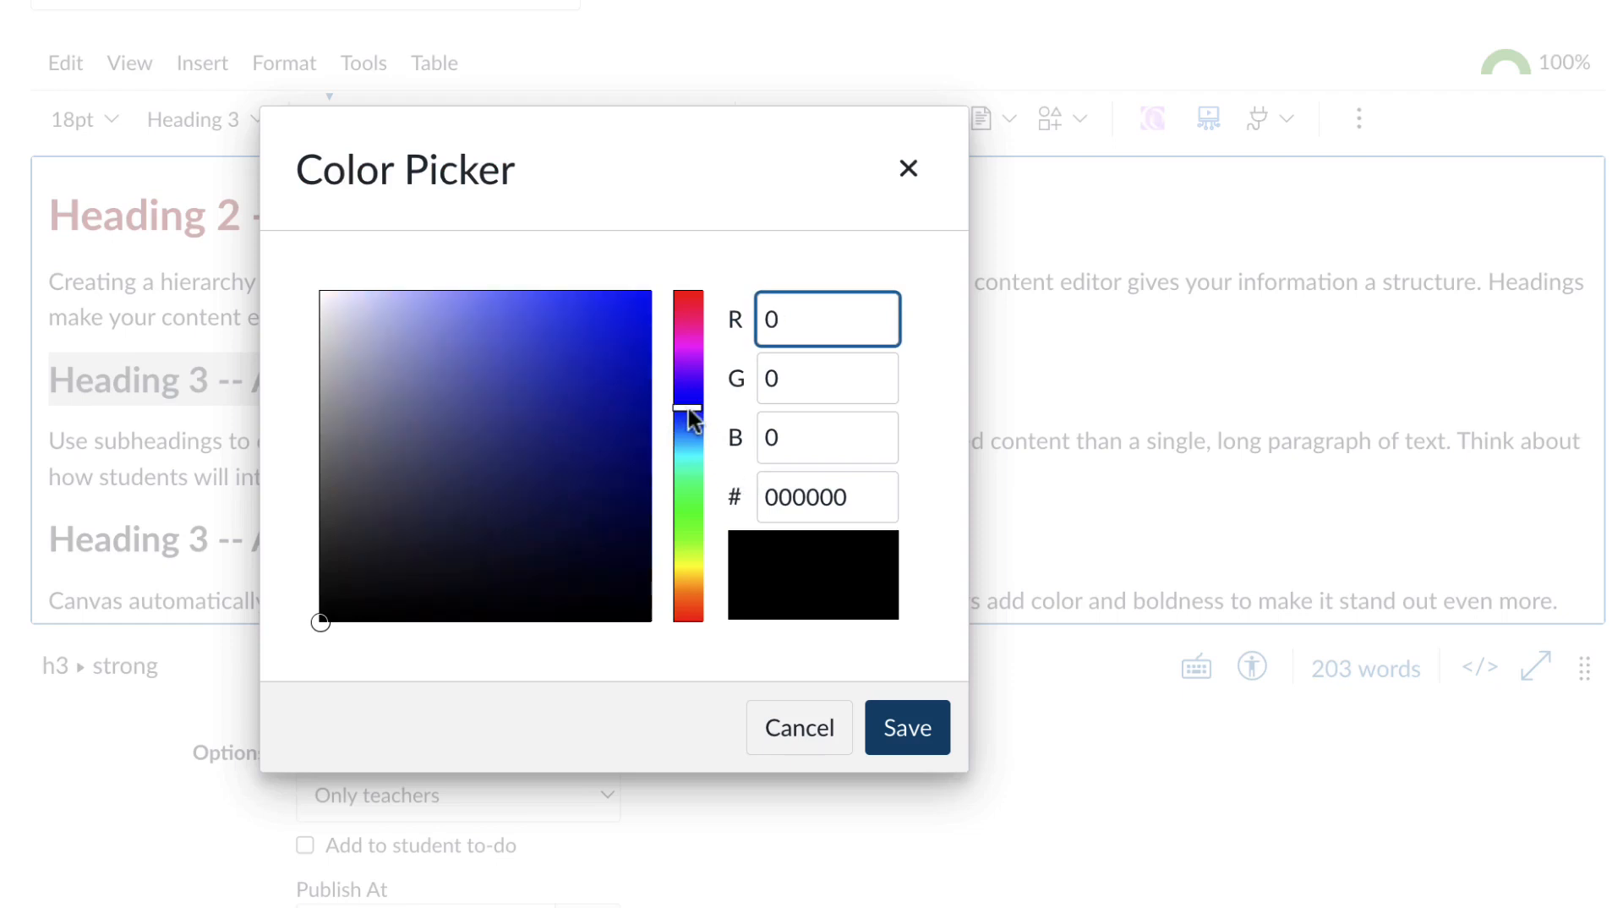
{"action": "left_click", "coordinate": [617, 342]}
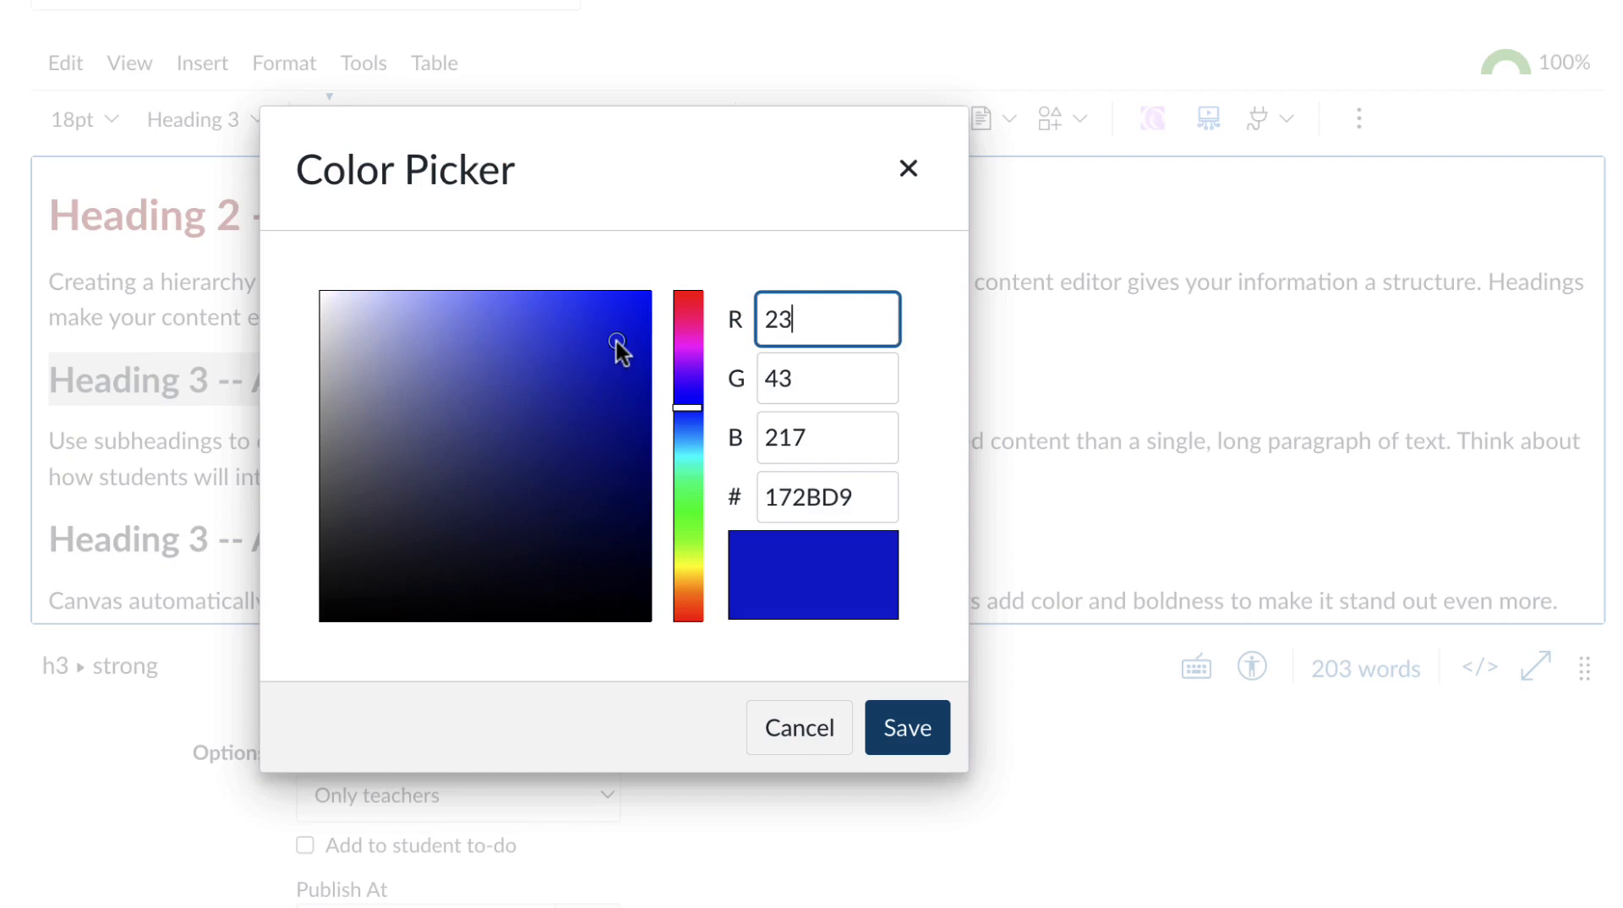
{"action": "left_click", "coordinate": [908, 728]}
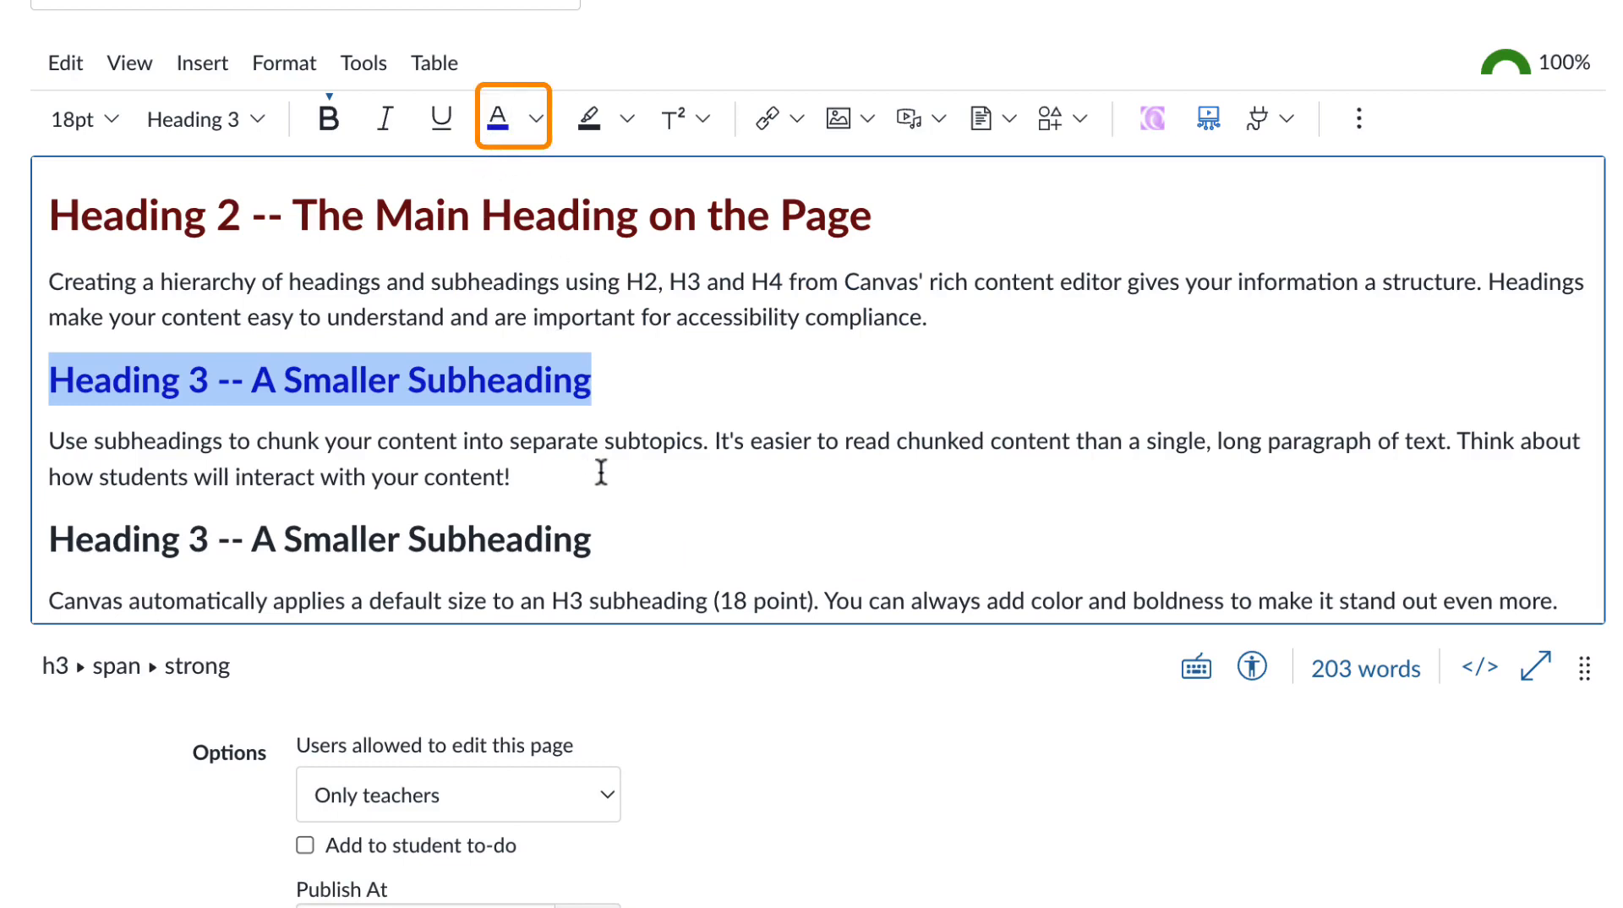
Apply the same blue text color to the second "Heading 3 -- A Smaller Subheading" line.
{"action": "left_click_drag", "start_coordinate": [56, 534], "coordinate": [611, 544]}
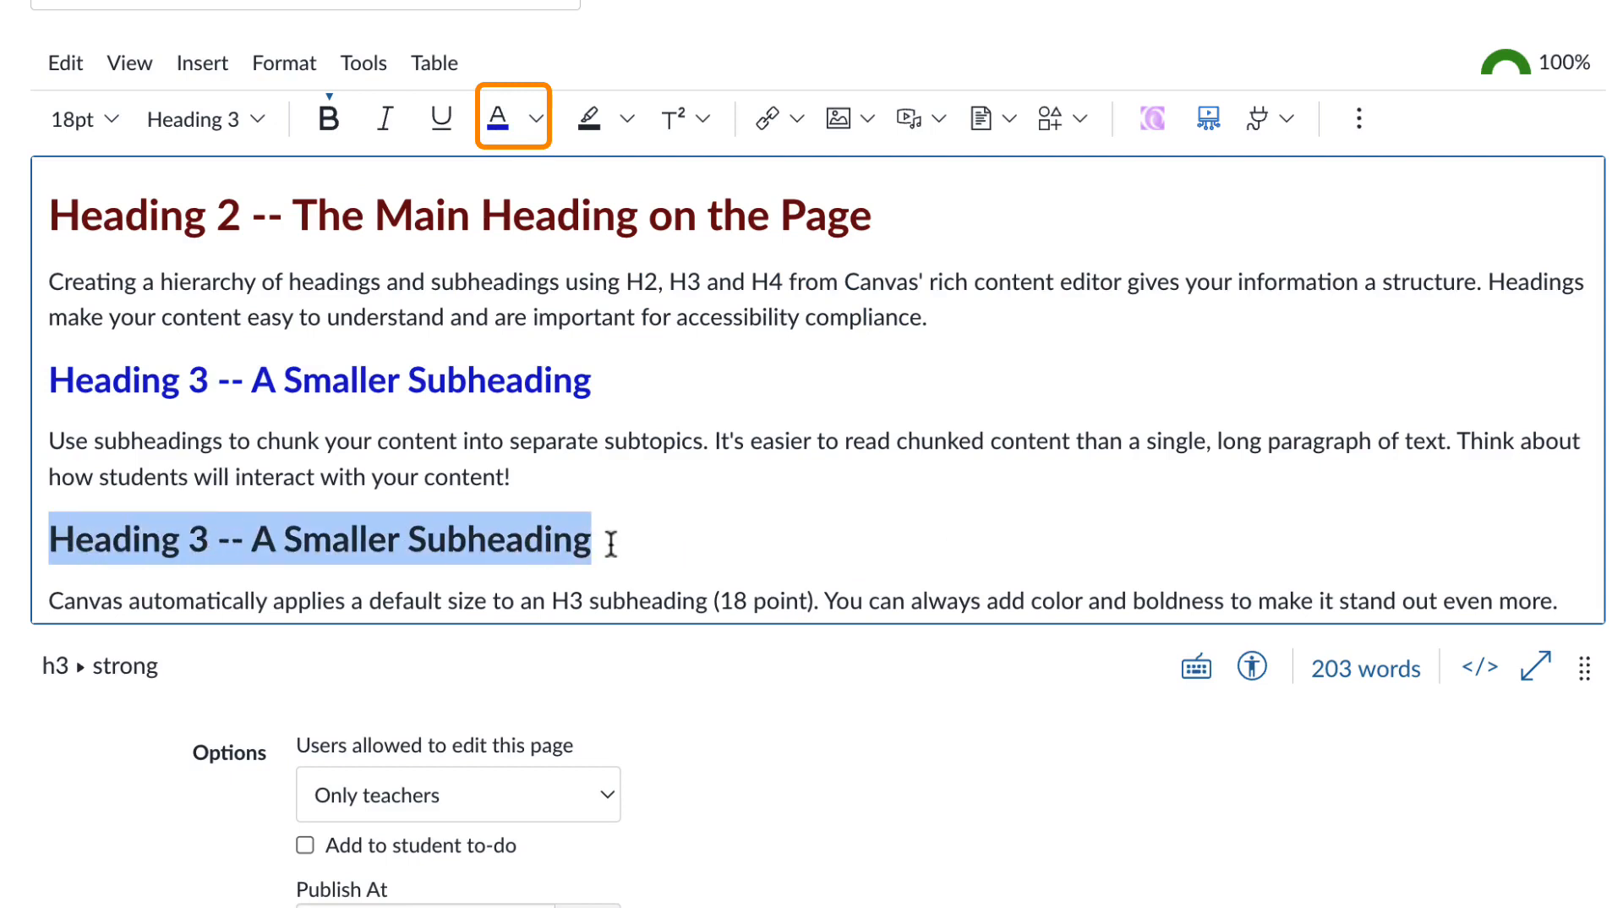
{"action": "left_click", "coordinate": [499, 127]}
{"action": "left_click", "coordinate": [842, 431]}
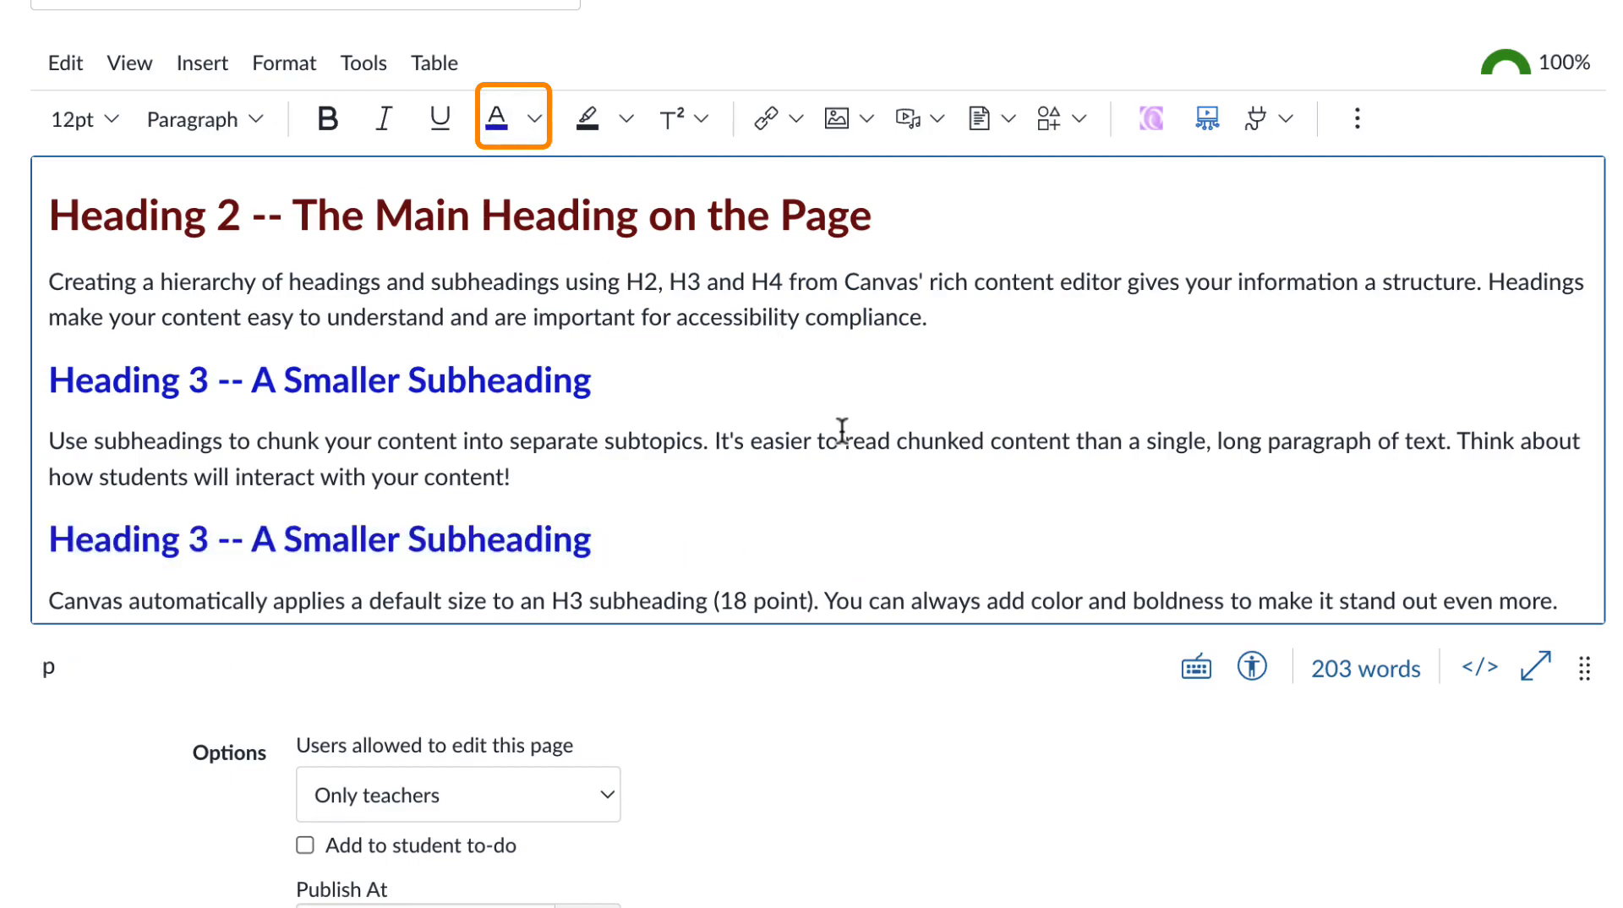
Give the "Heading 4 -- An even Smaller Sub-Subheading" line a custom yellow-orange text color, FAB815.
{"action": "scroll", "coordinate": [842, 431], "scroll_direction": "down", "scroll_amount": 4}
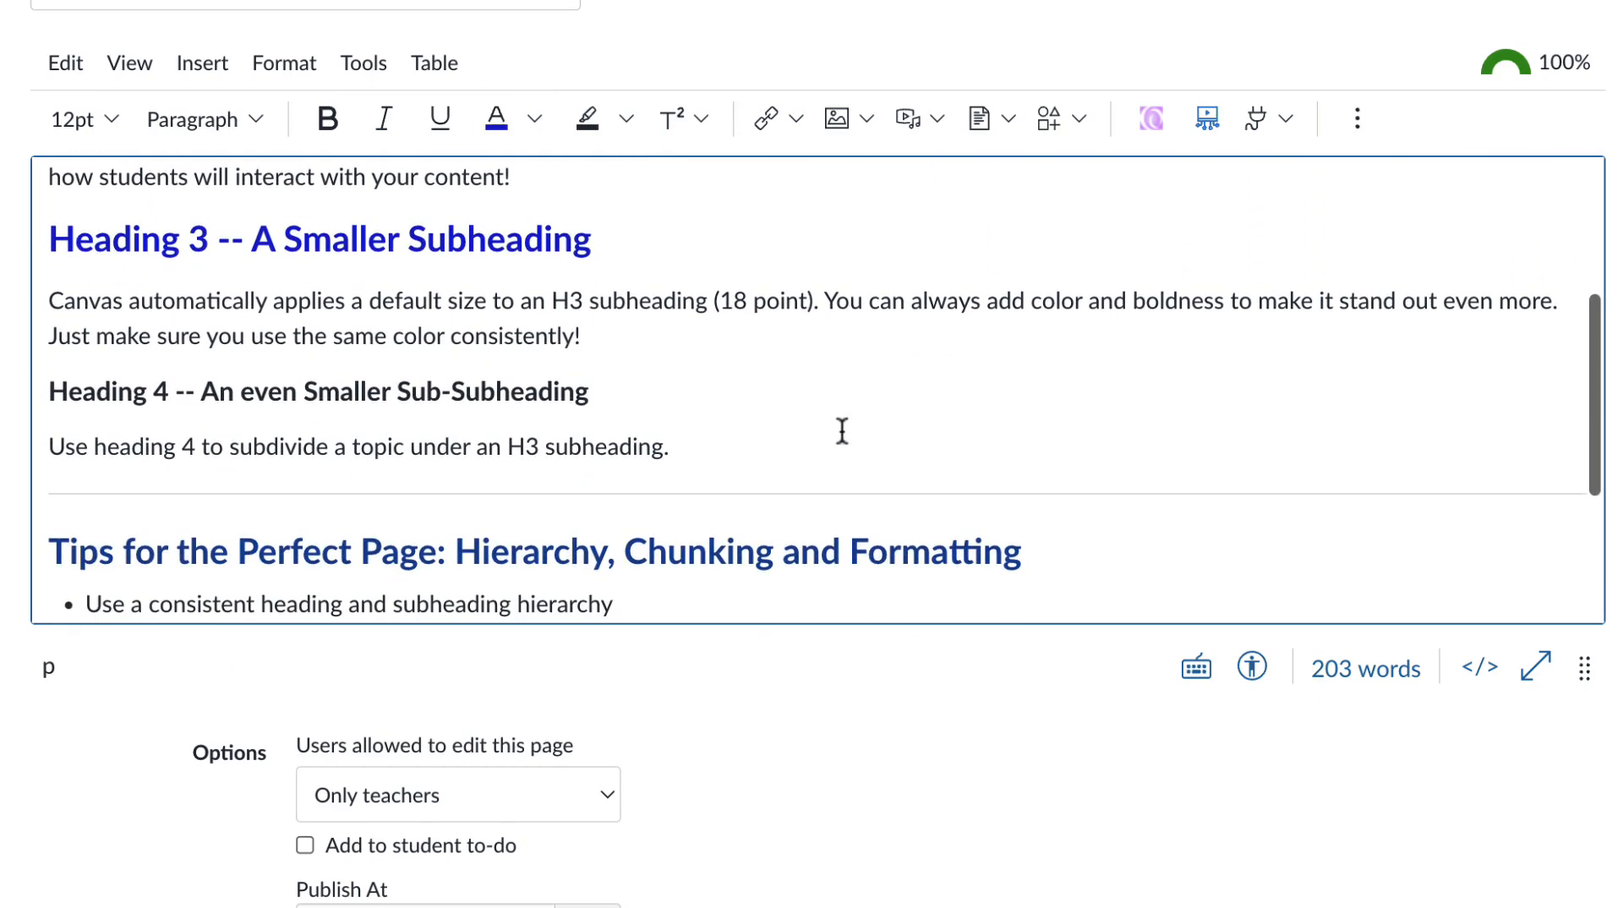
{"action": "left_click_drag", "start_coordinate": [51, 393], "coordinate": [610, 398]}
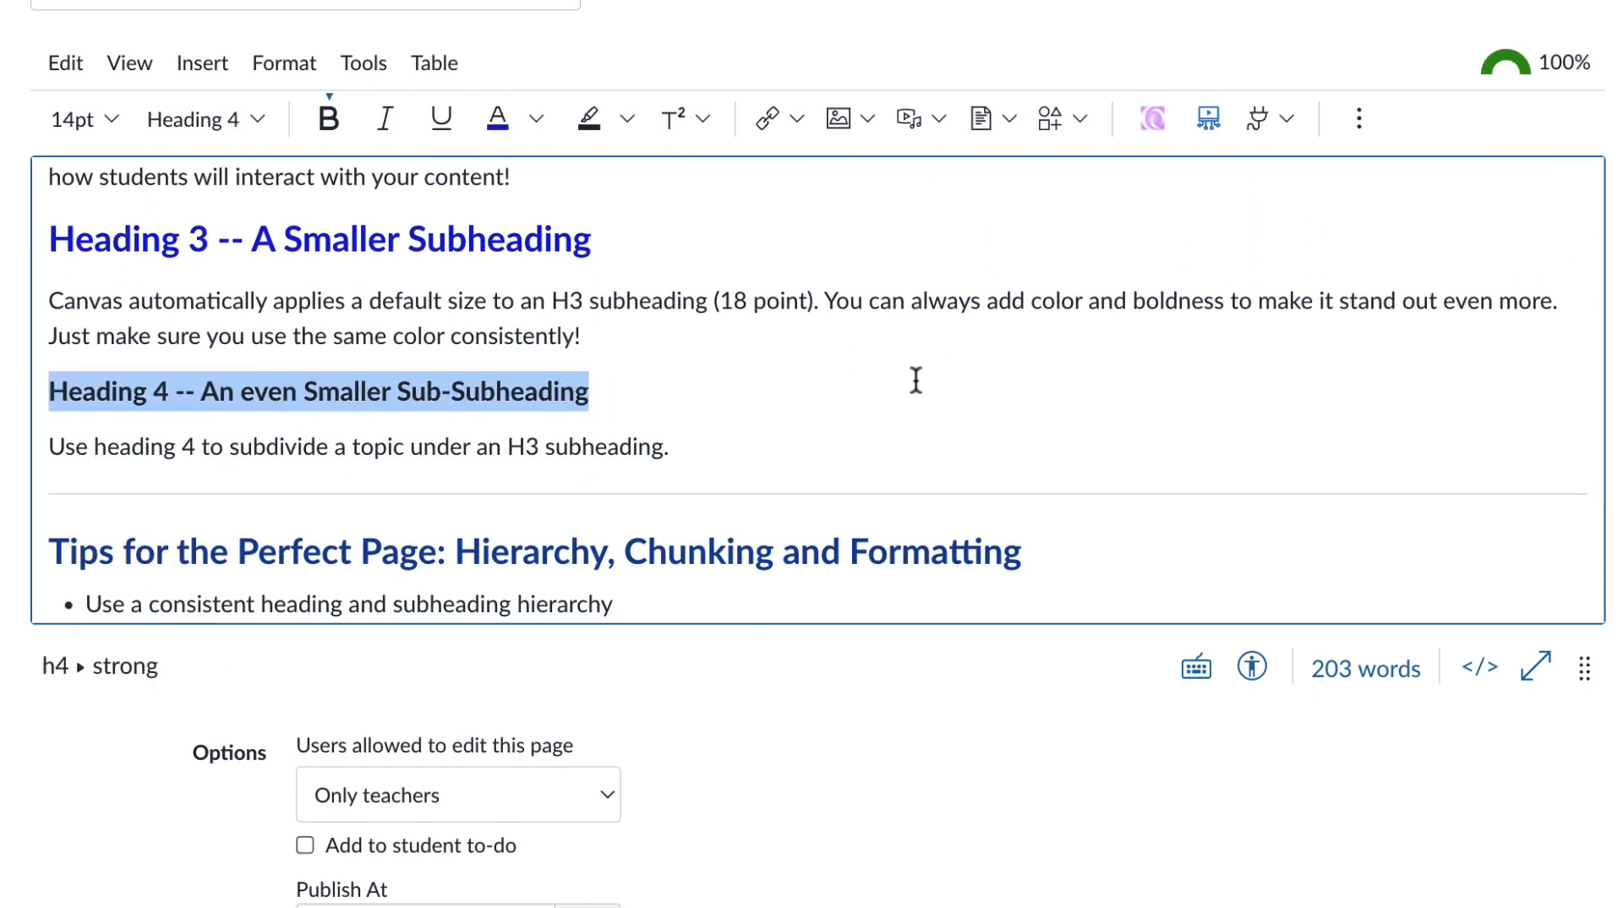
{"action": "left_click", "coordinate": [536, 119]}
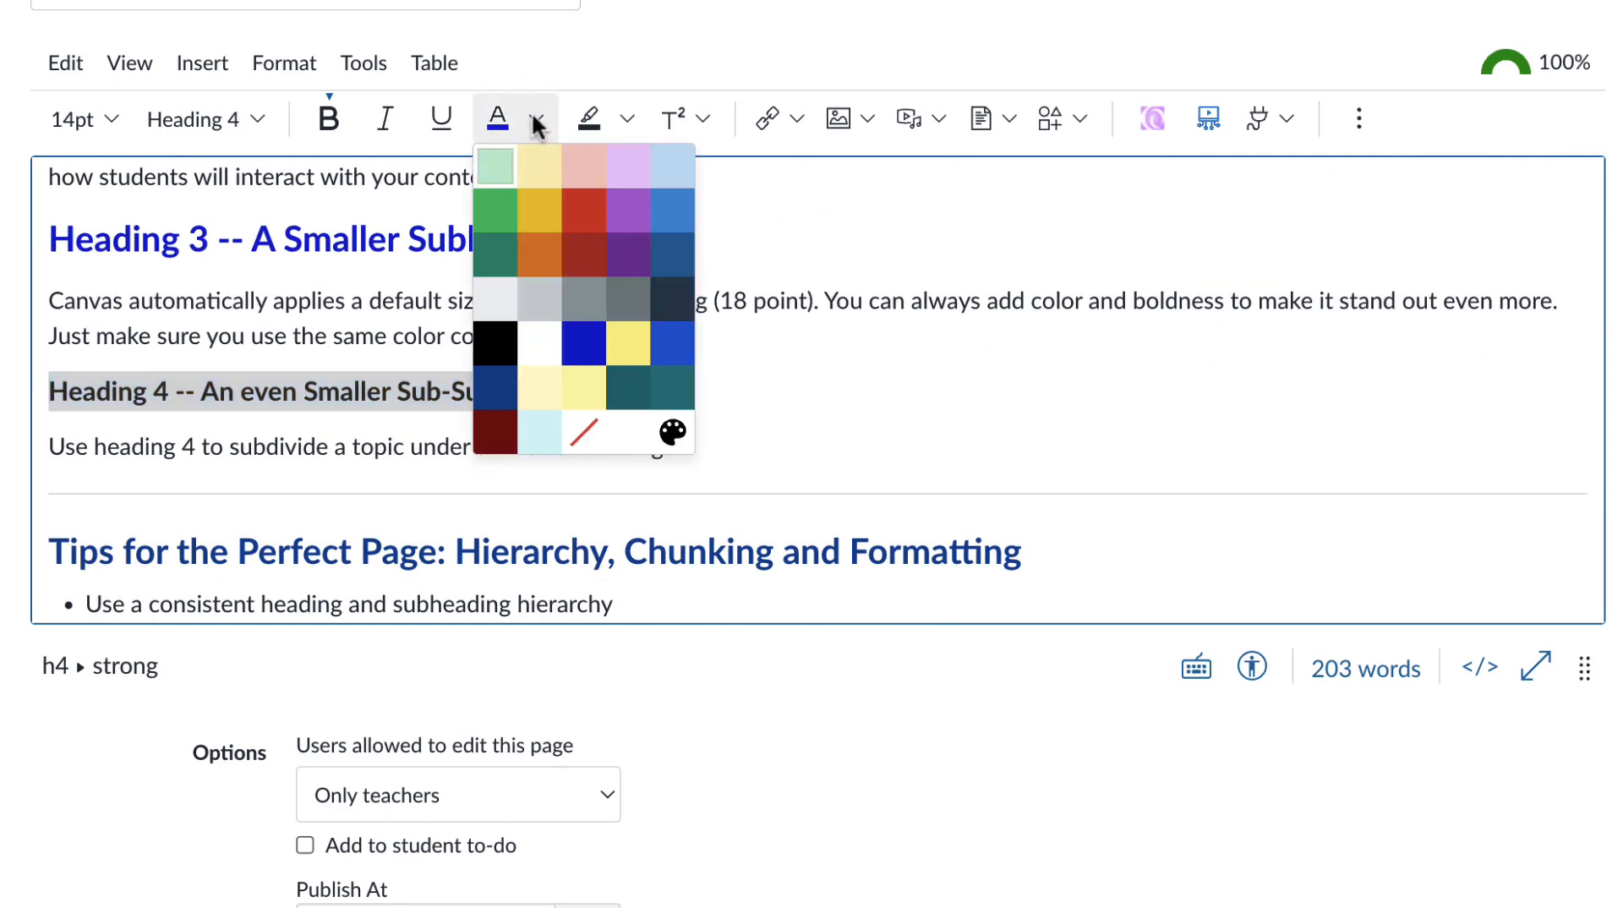
{"action": "left_click", "coordinate": [674, 434]}
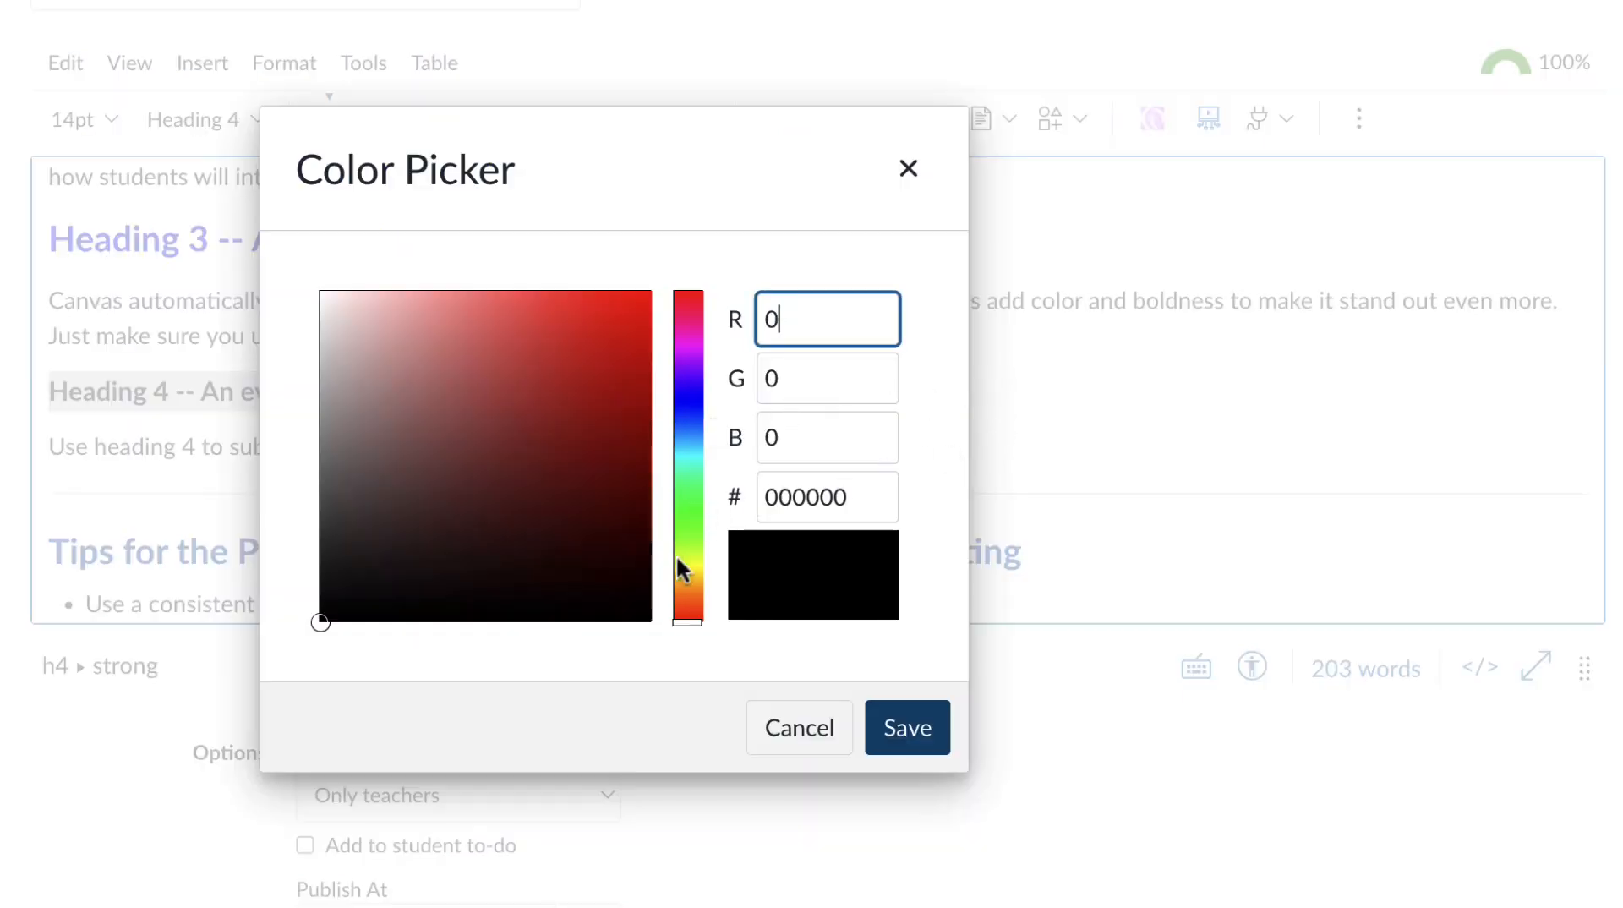
{"action": "left_click", "coordinate": [688, 583]}
{"action": "left_click", "coordinate": [573, 310]}
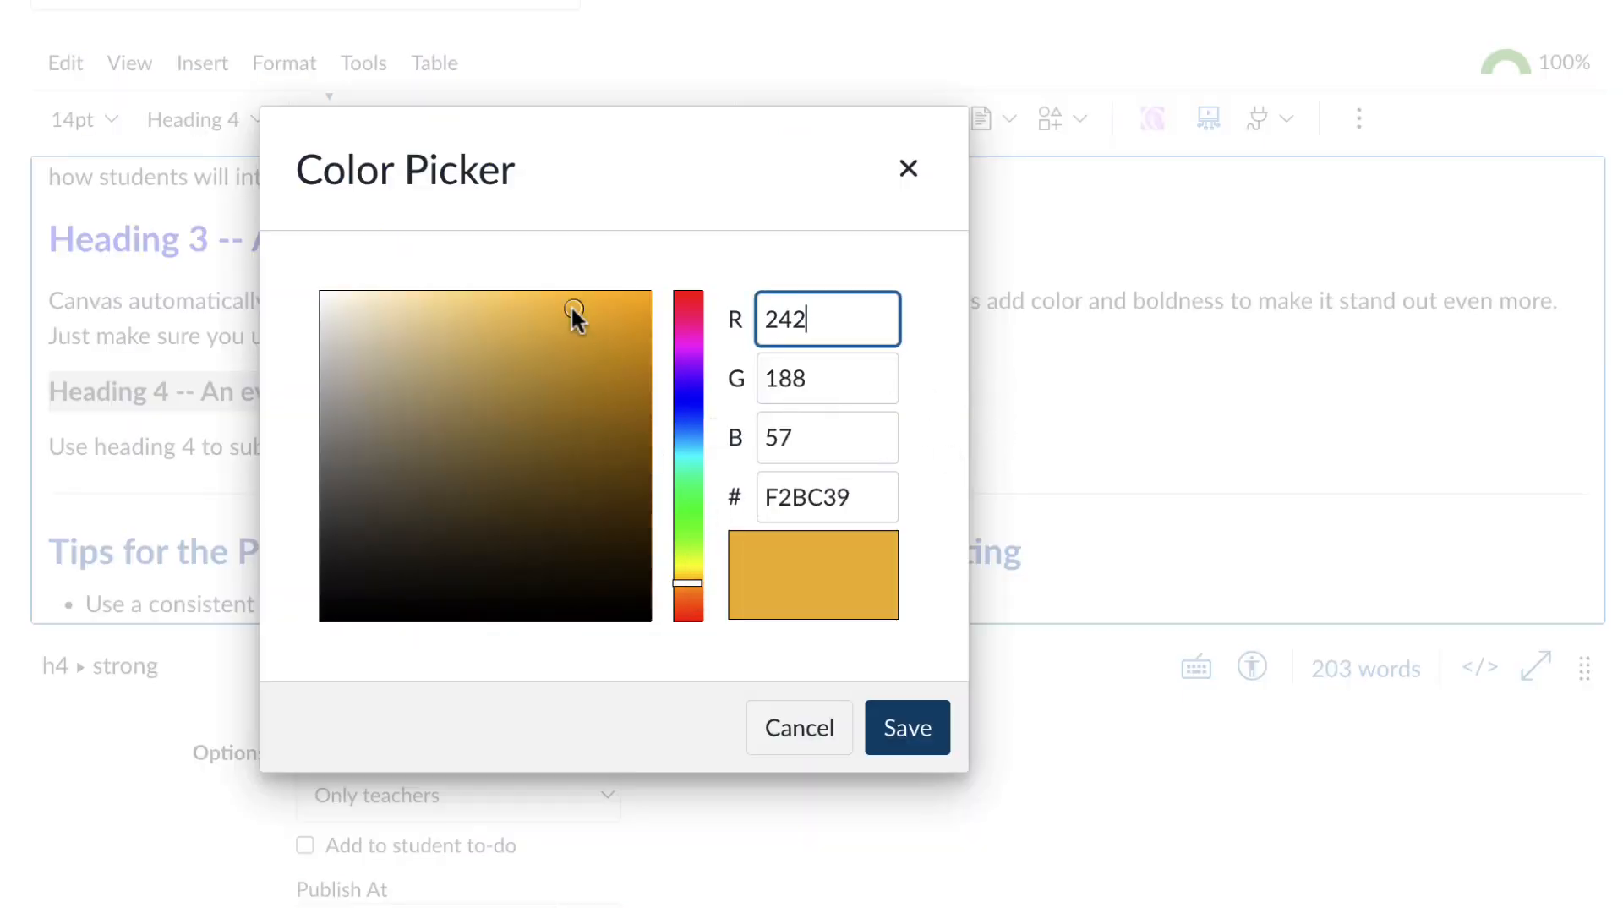
{"action": "left_click", "coordinate": [623, 302]}
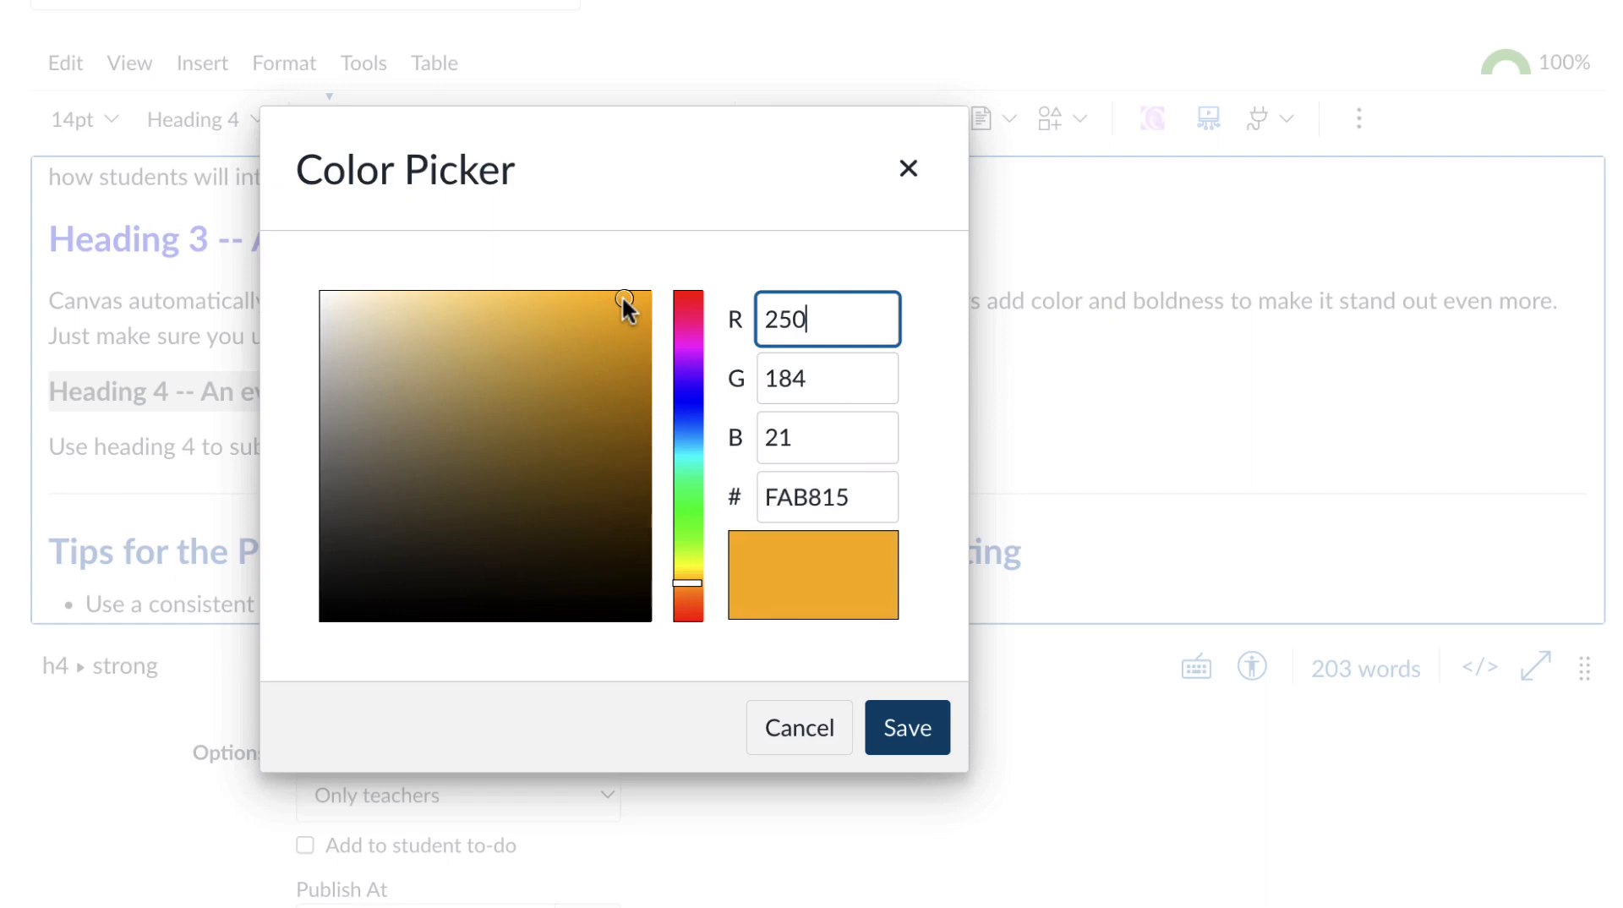
{"action": "left_click", "coordinate": [909, 733]}
{"action": "left_click", "coordinate": [1088, 350]}
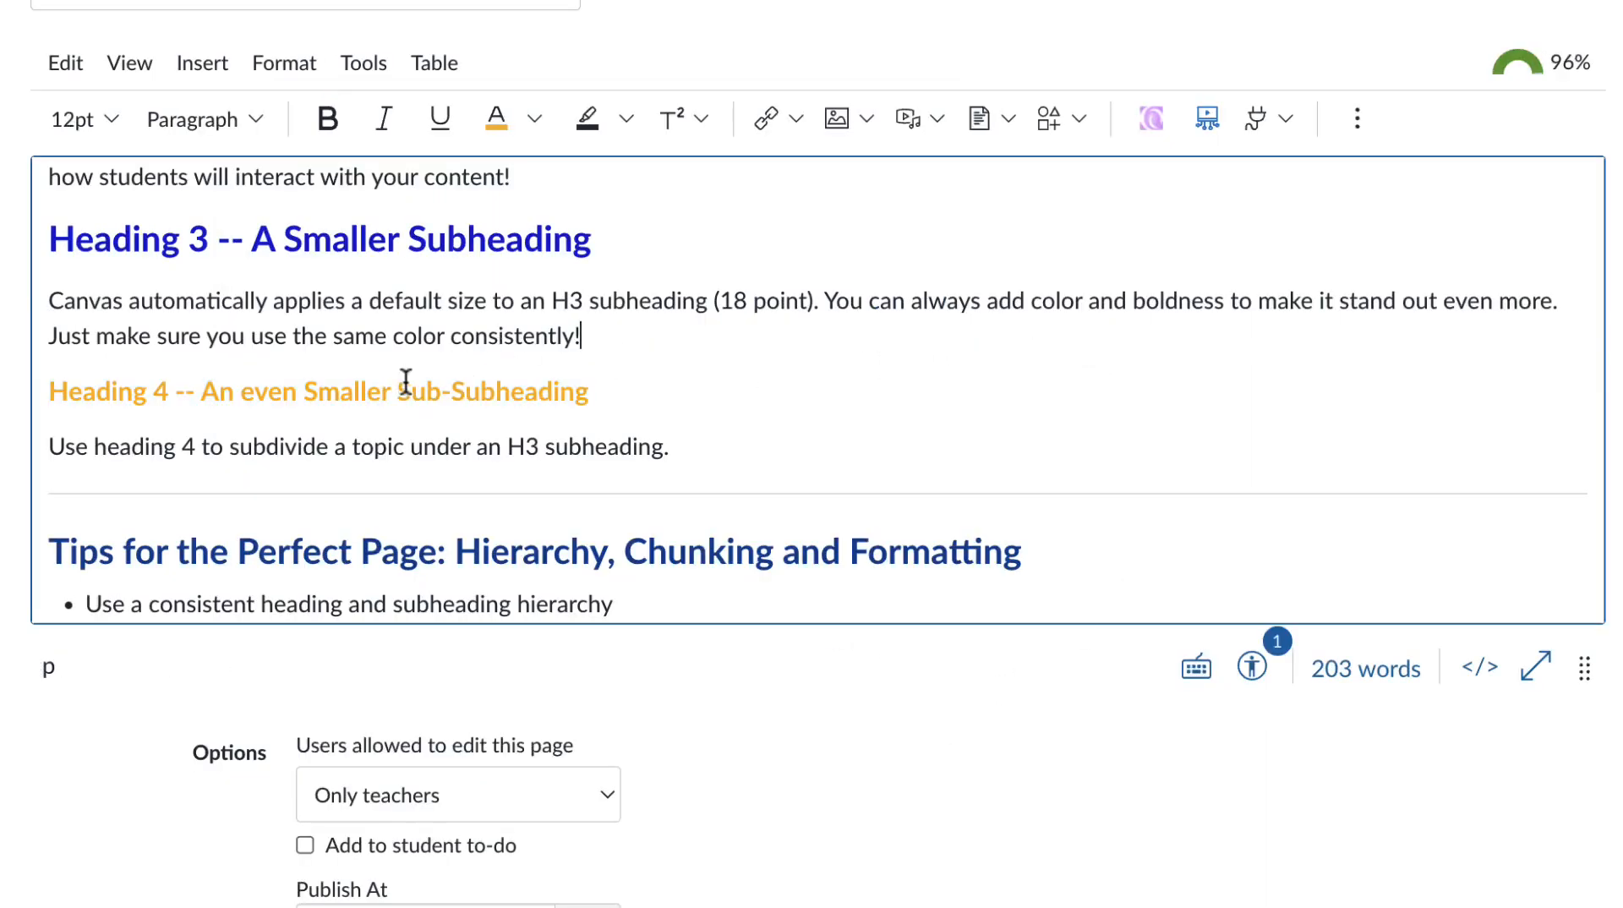
Change the text color of the "Heading 4 -- An even Smaller Sub-Subheading" line to the preset dark orange.
{"action": "left_click_drag", "start_coordinate": [49, 391], "coordinate": [612, 385]}
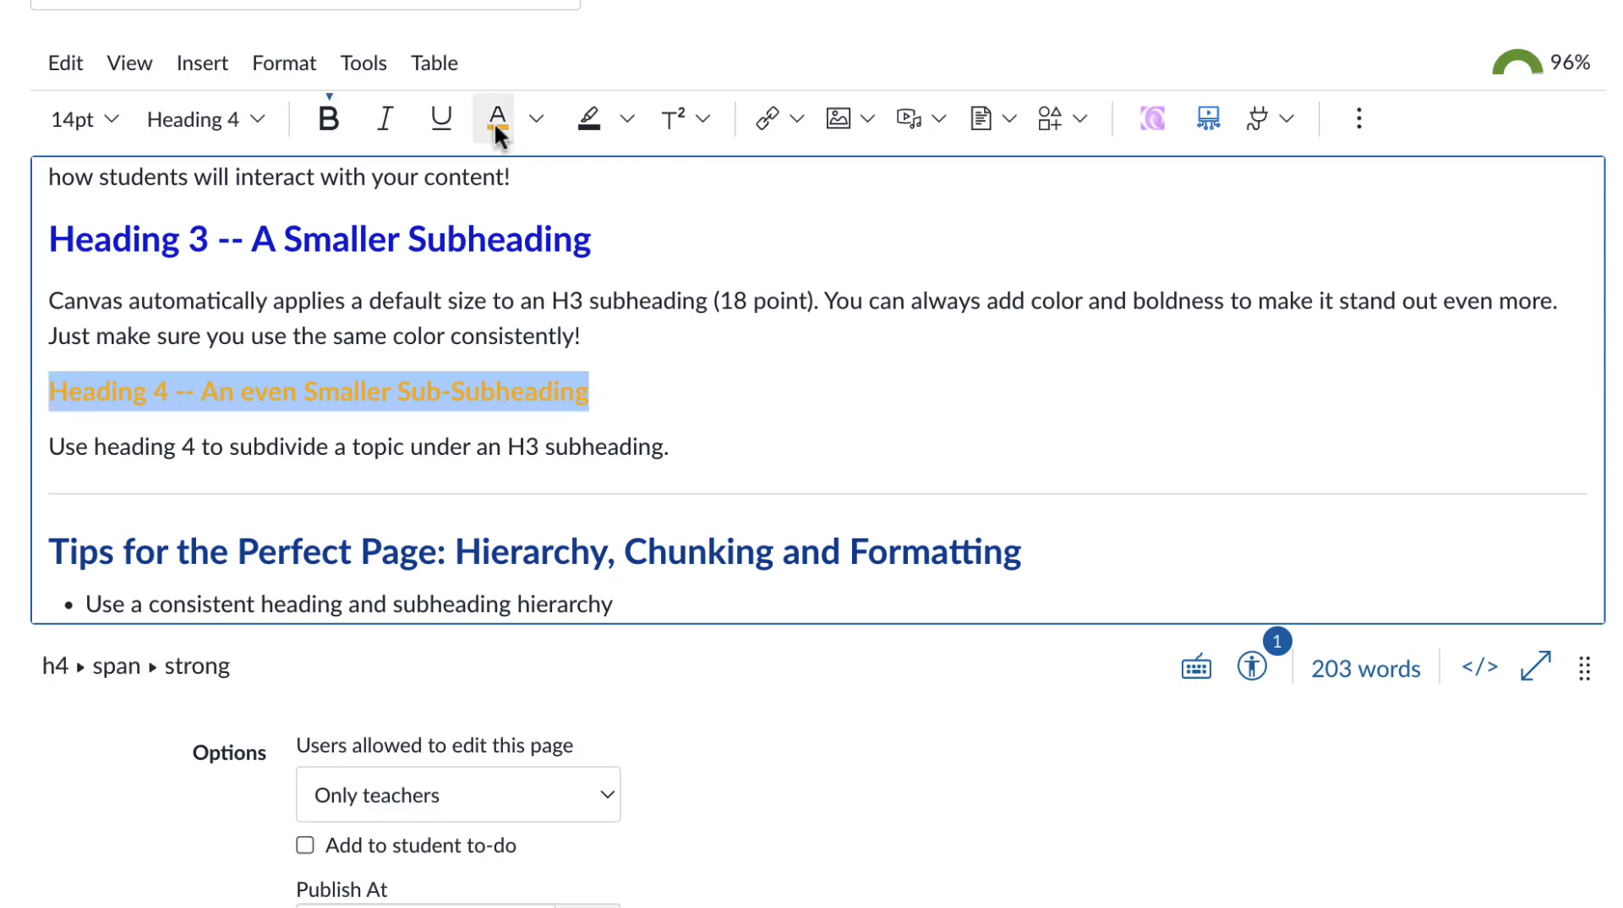
{"action": "left_click", "coordinate": [536, 119]}
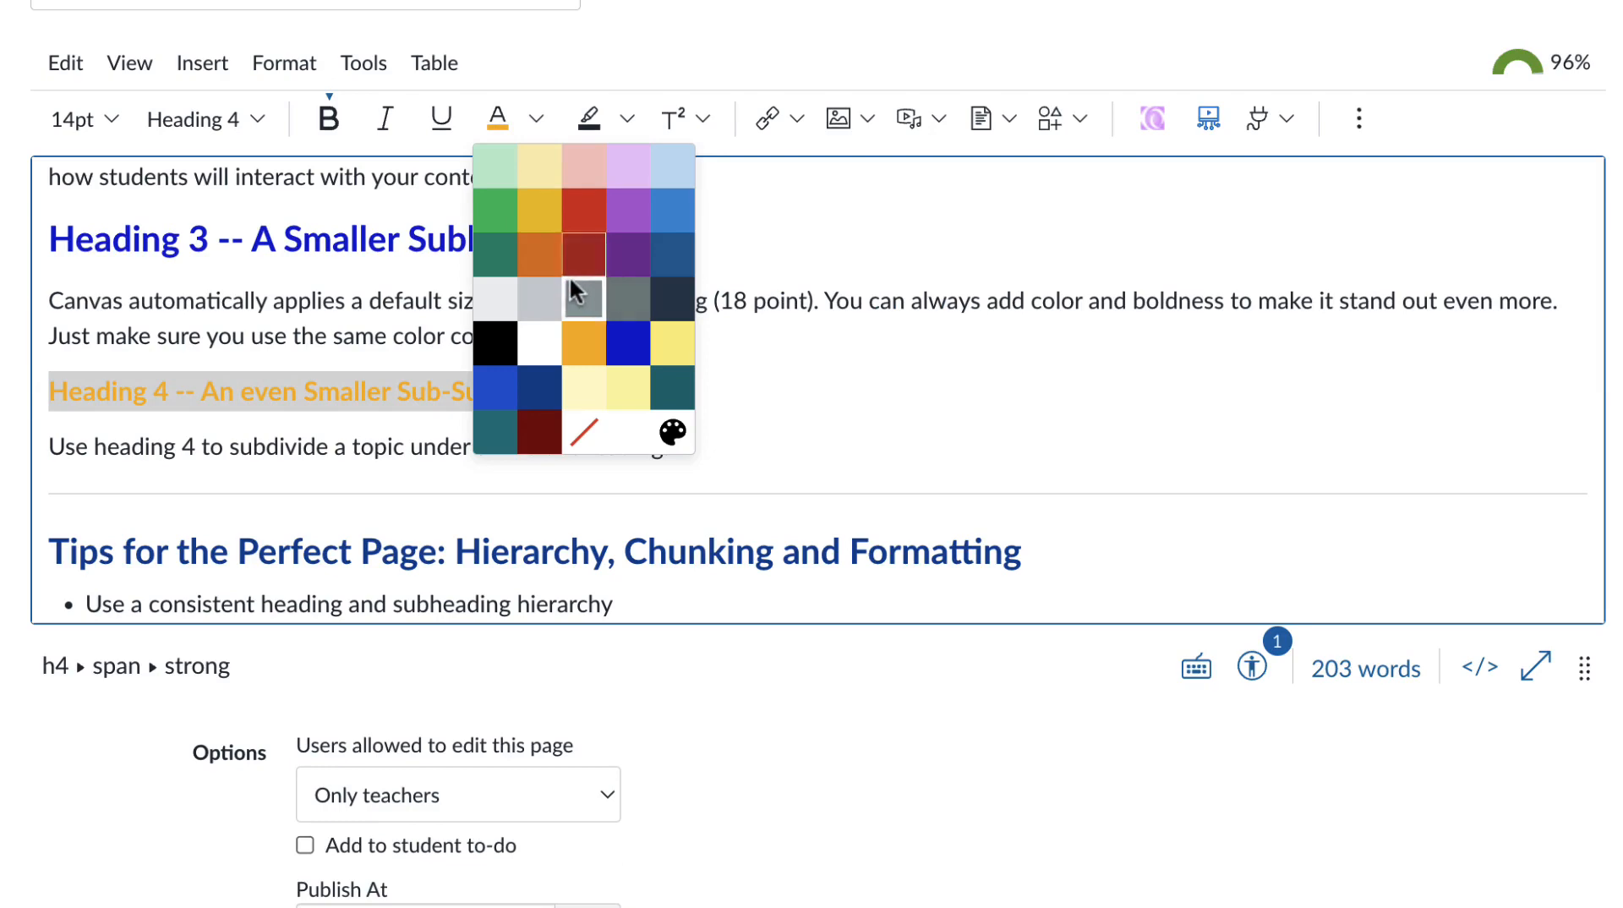
{"action": "left_click", "coordinate": [533, 250]}
{"action": "left_click", "coordinate": [874, 411]}
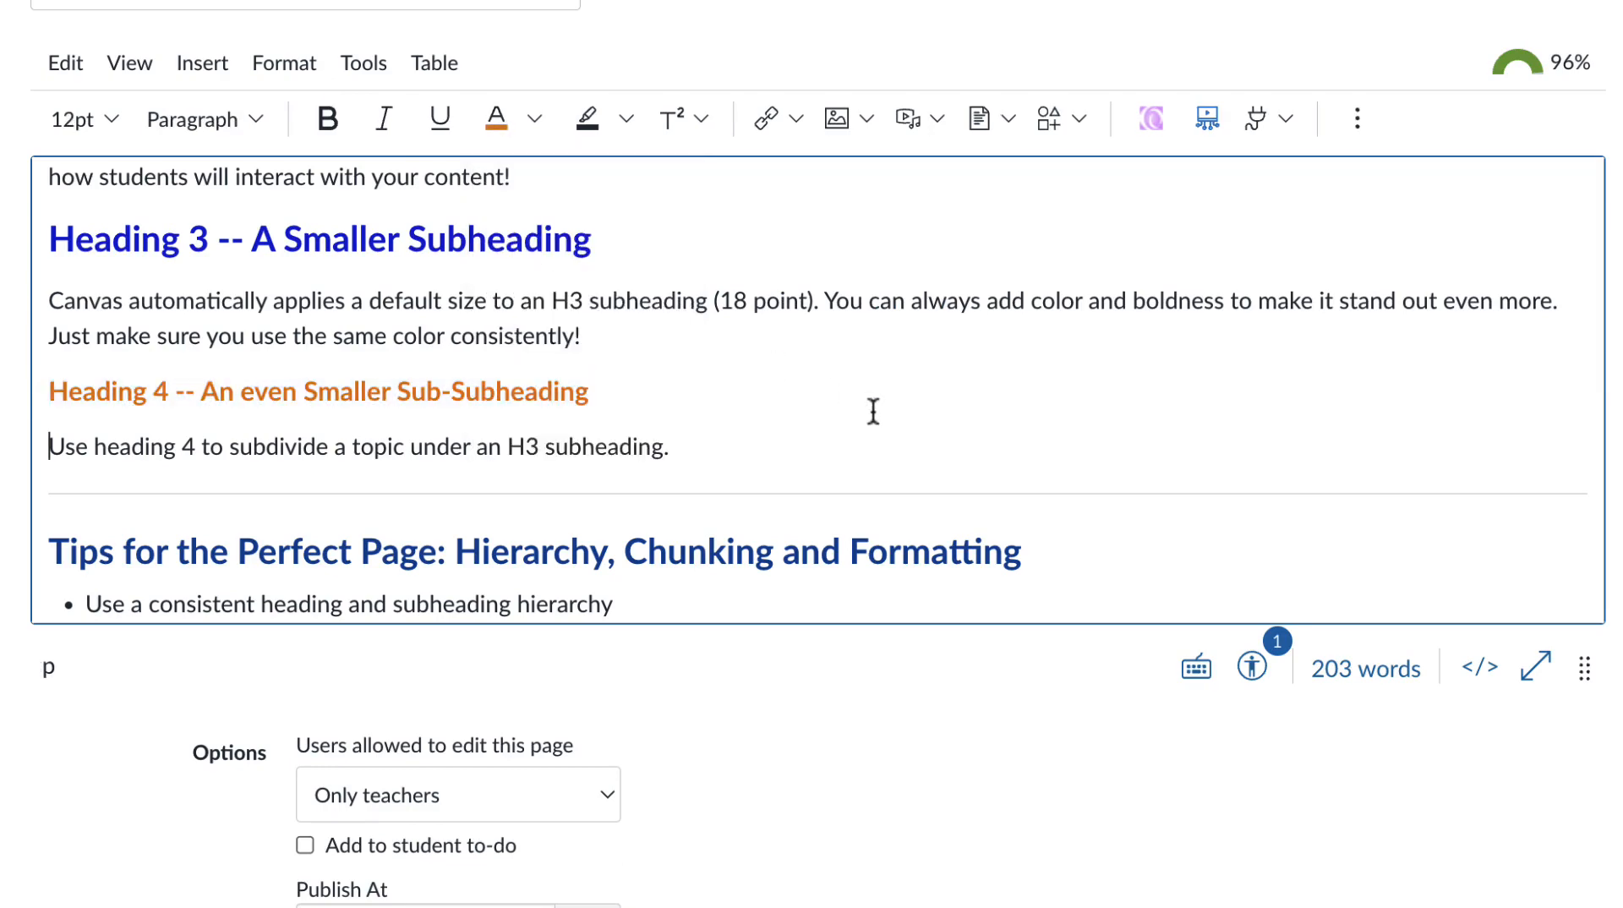
Insert a horizontal line above the first "Heading 3 -- A Smaller Subheading" line.
{"action": "scroll", "coordinate": [873, 411], "scroll_direction": "up", "scroll_amount": 5}
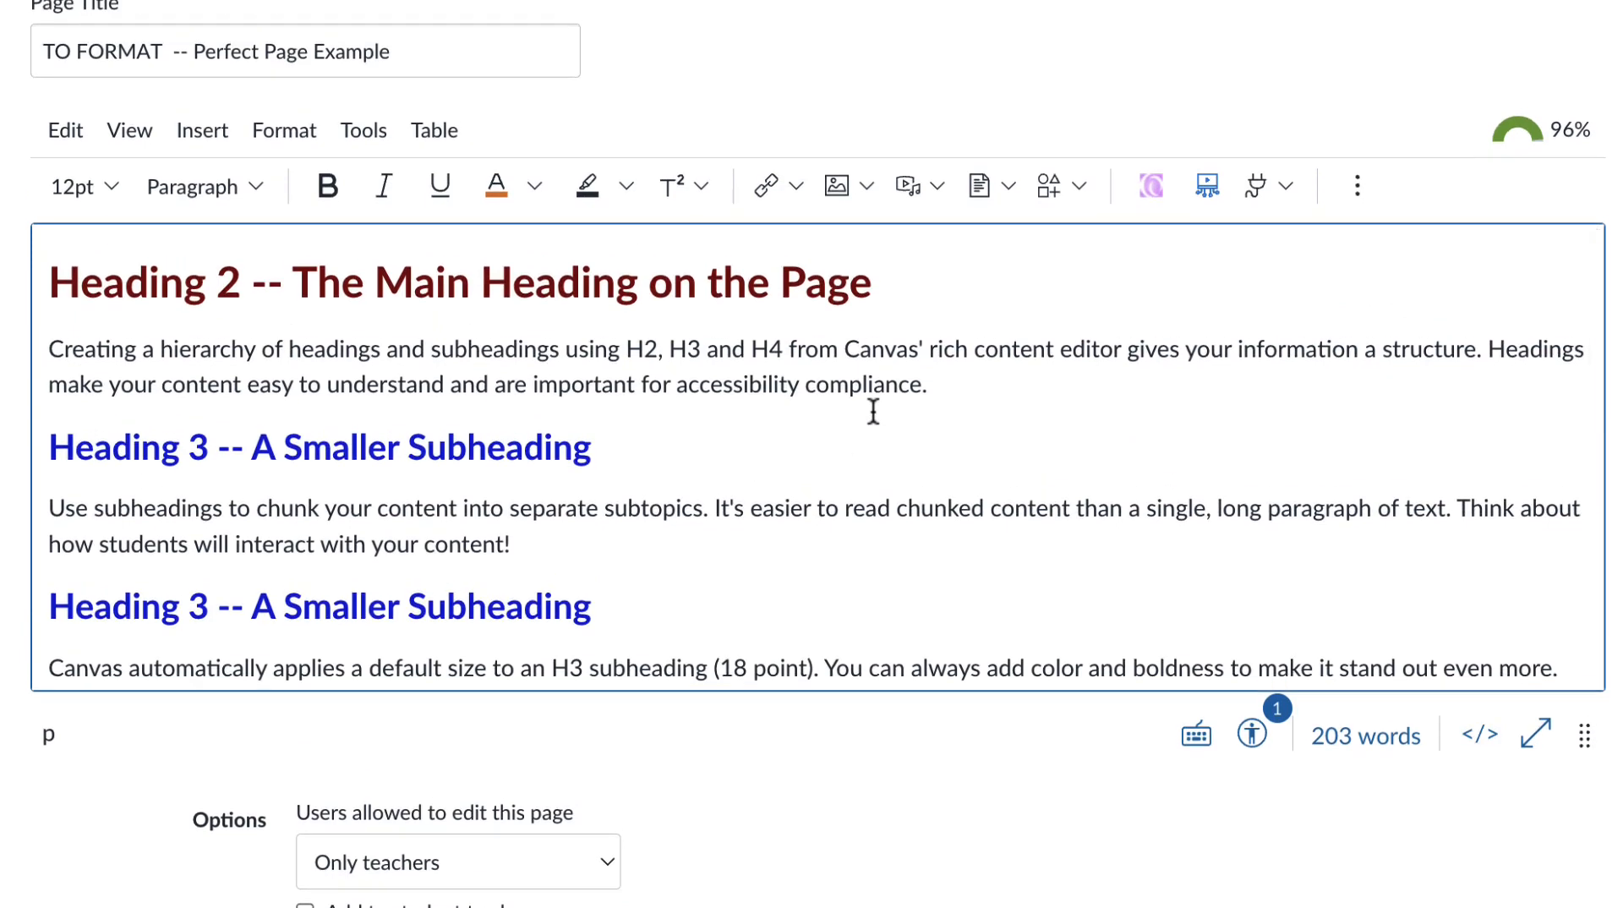
{"action": "scroll", "coordinate": [610, 372], "scroll_direction": "down", "scroll_amount": 1}
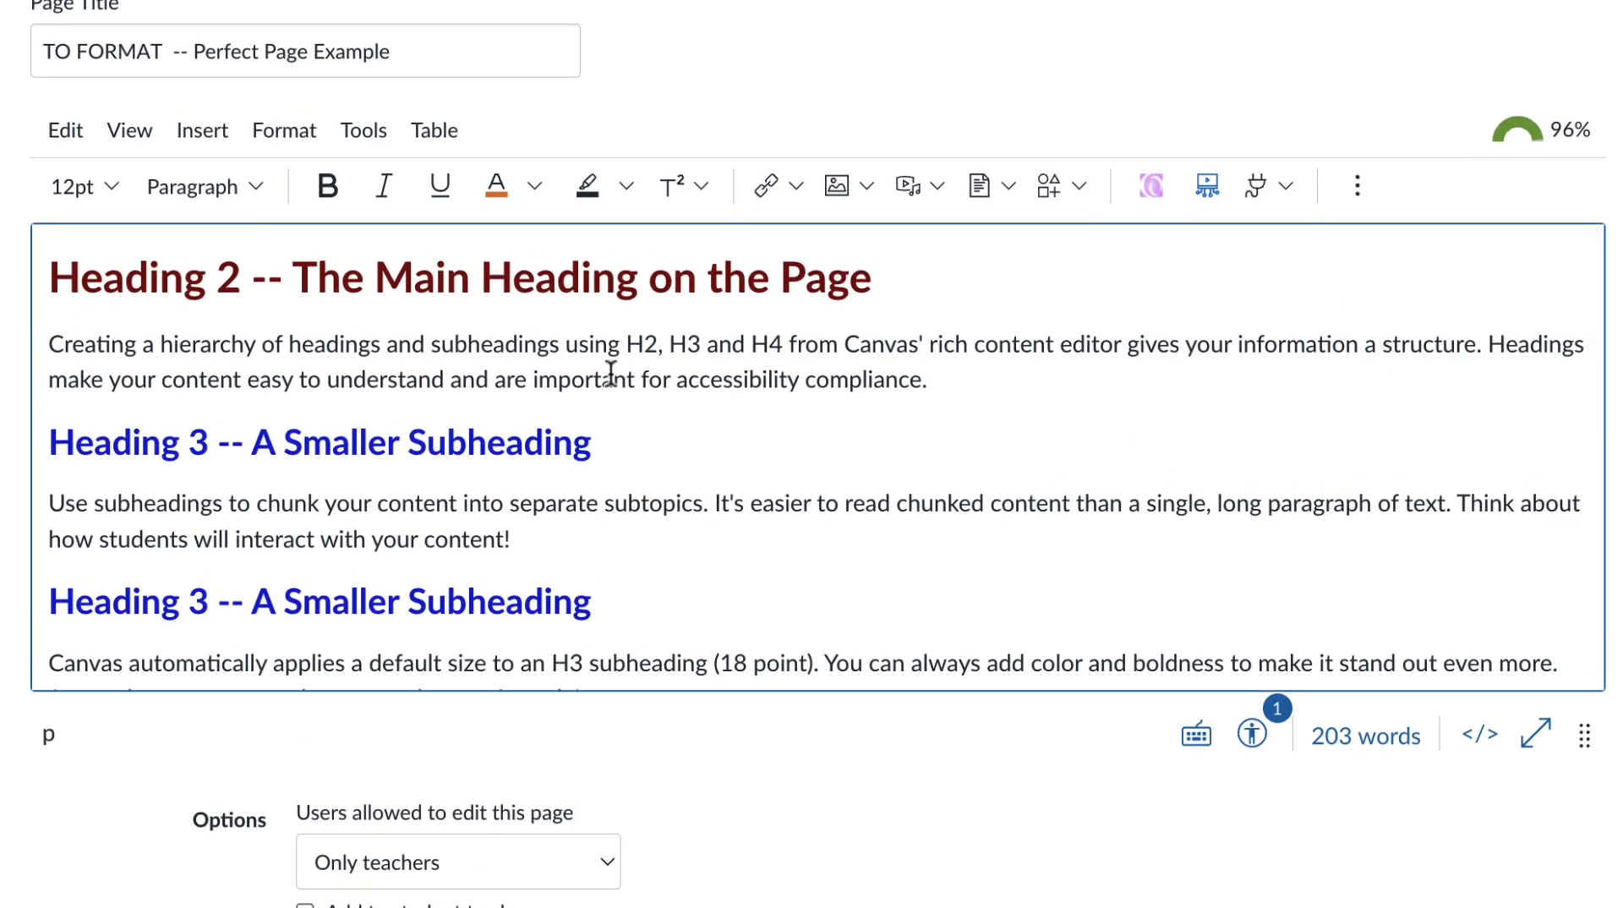
{"action": "scroll", "coordinate": [611, 372], "scroll_direction": "down", "scroll_amount": 1}
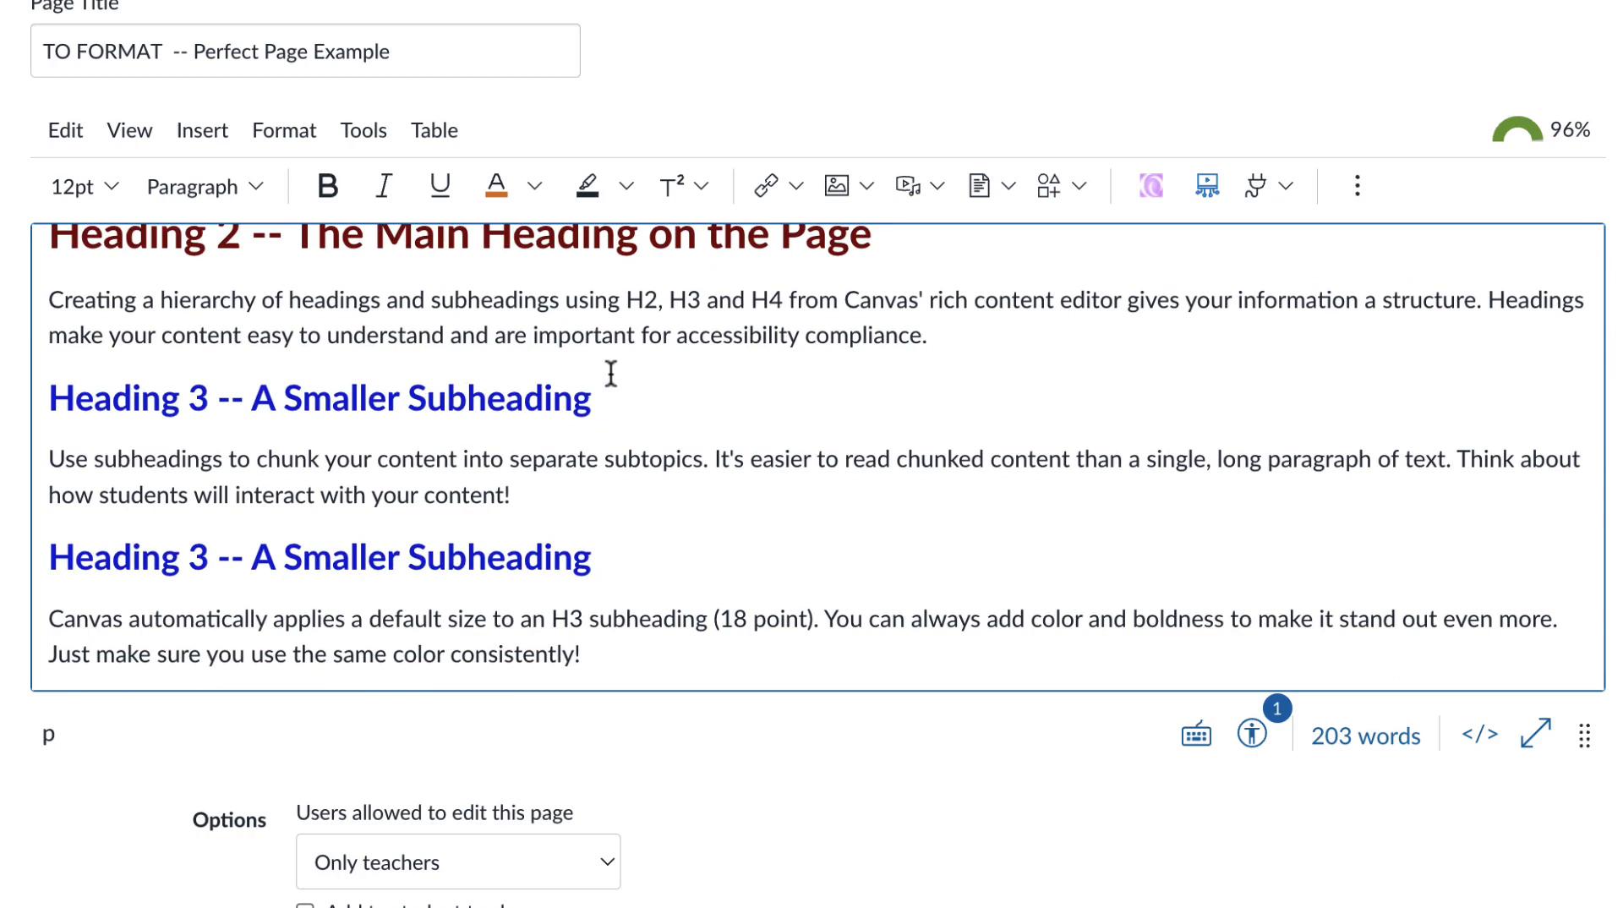
{"action": "scroll", "coordinate": [610, 372], "scroll_direction": "down", "scroll_amount": 2}
{"action": "scroll", "coordinate": [611, 372], "scroll_direction": "up", "scroll_amount": 5}
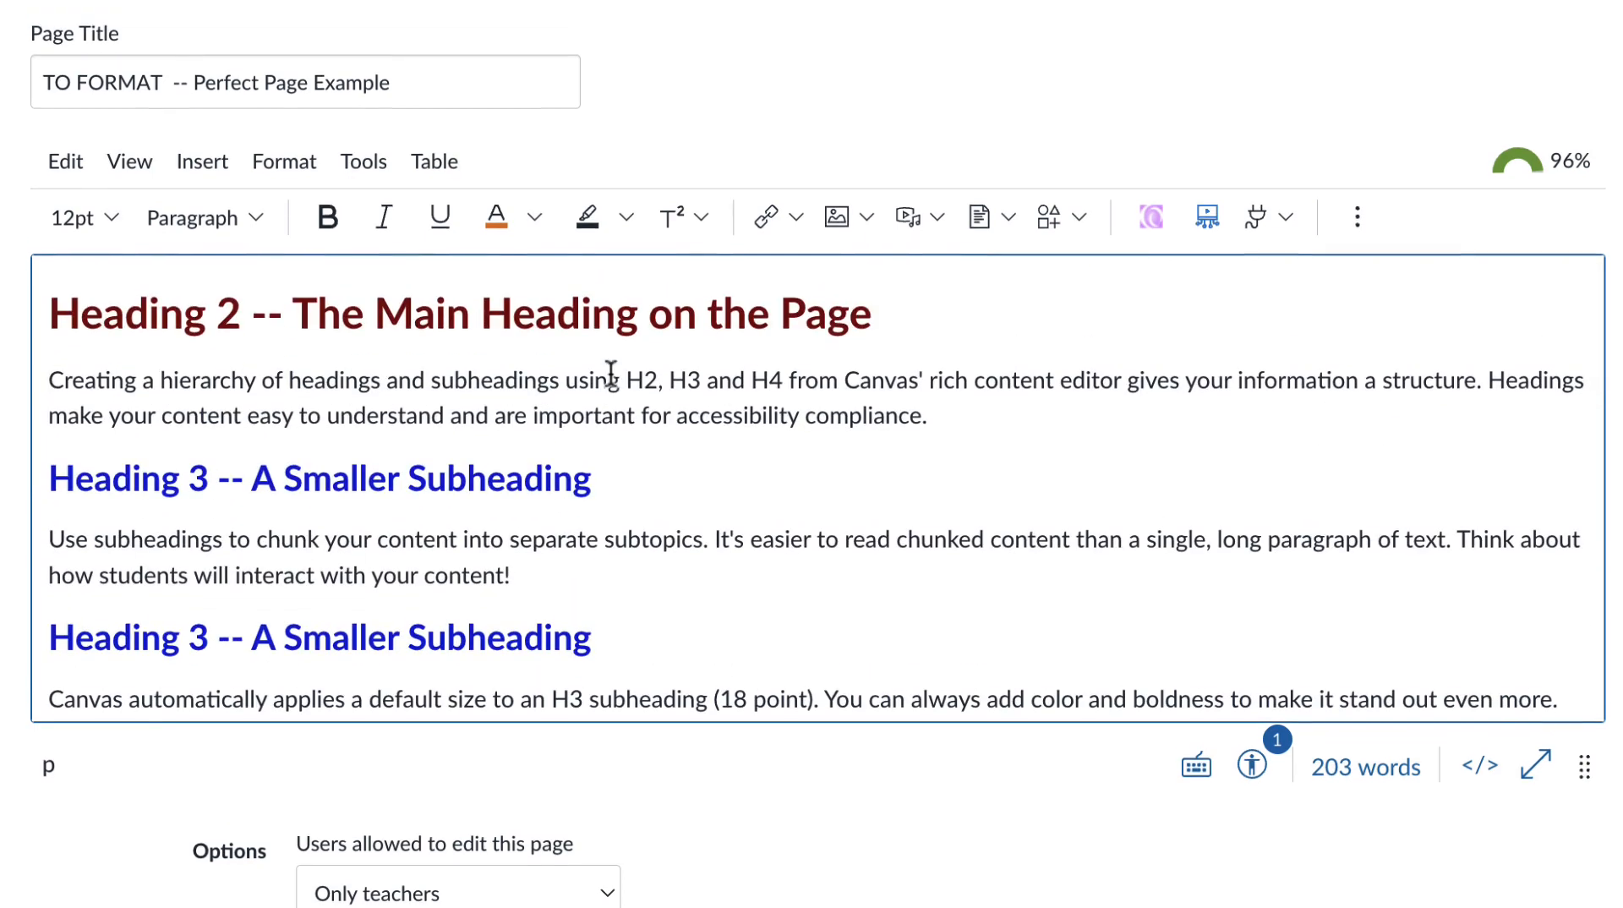
{"action": "scroll", "coordinate": [610, 372], "scroll_direction": "down", "scroll_amount": 1}
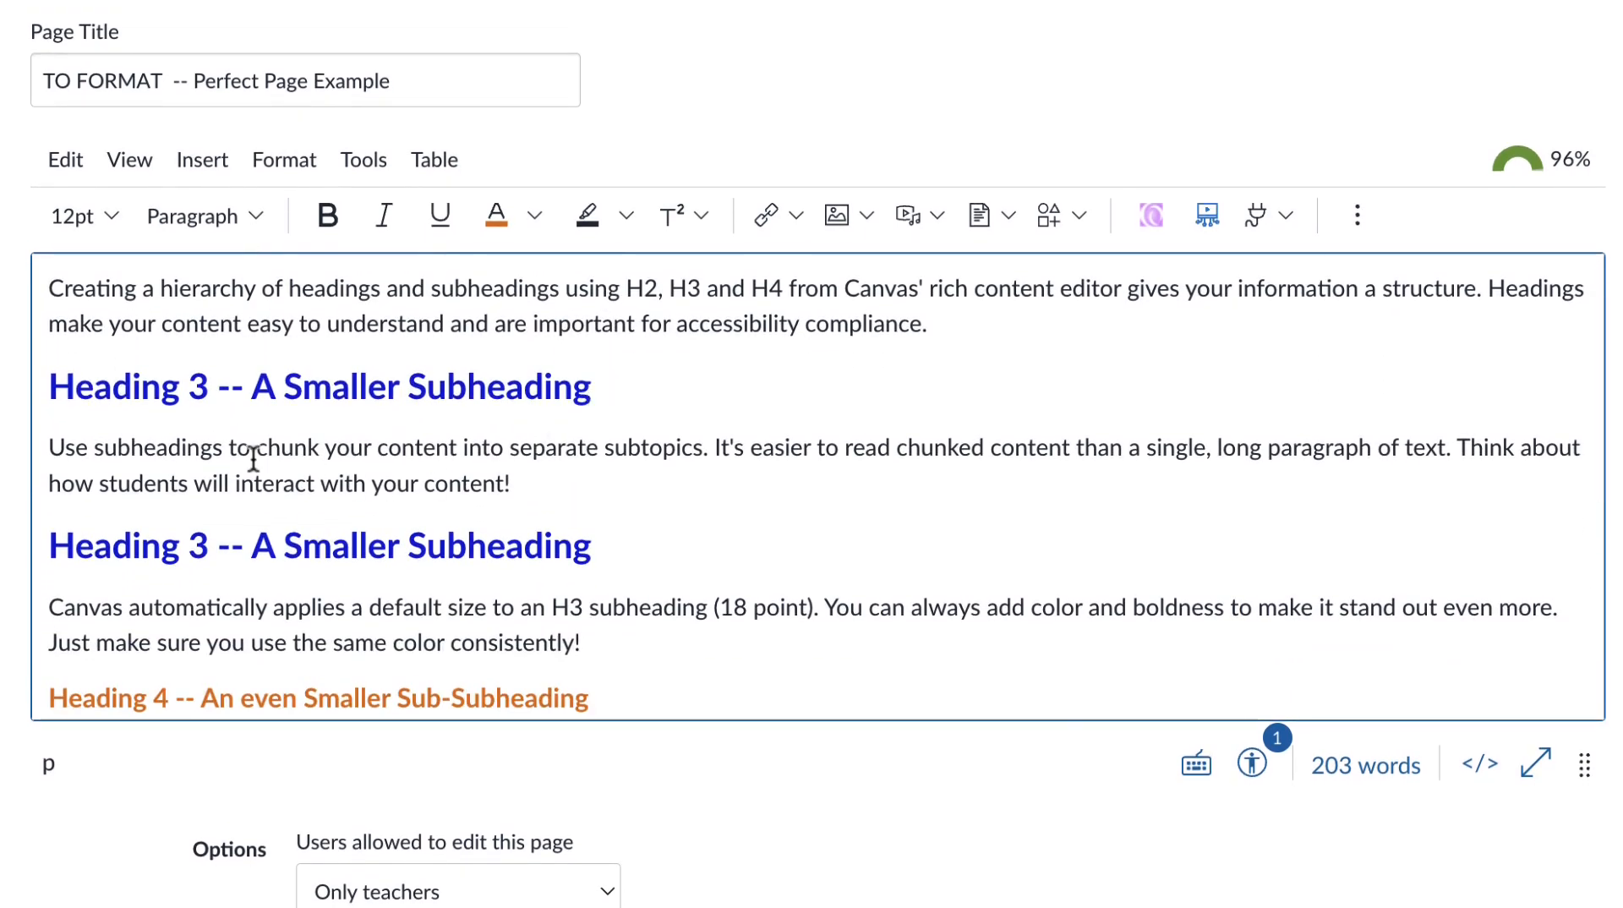
{"action": "left_click", "coordinate": [49, 391]}
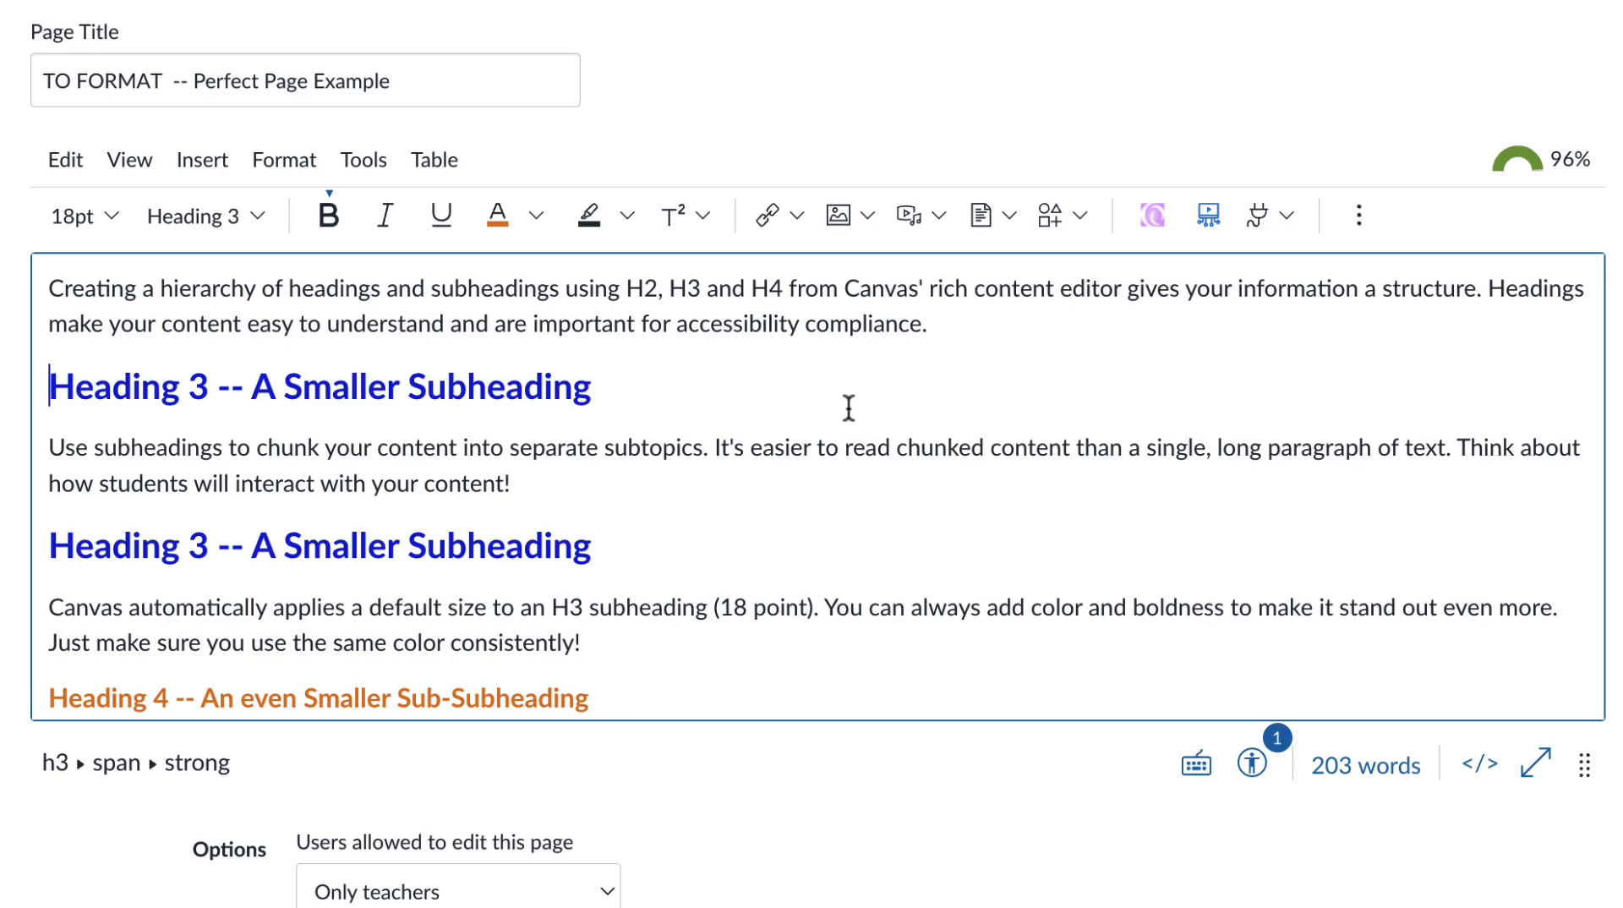
{"action": "left_click", "coordinate": [202, 162]}
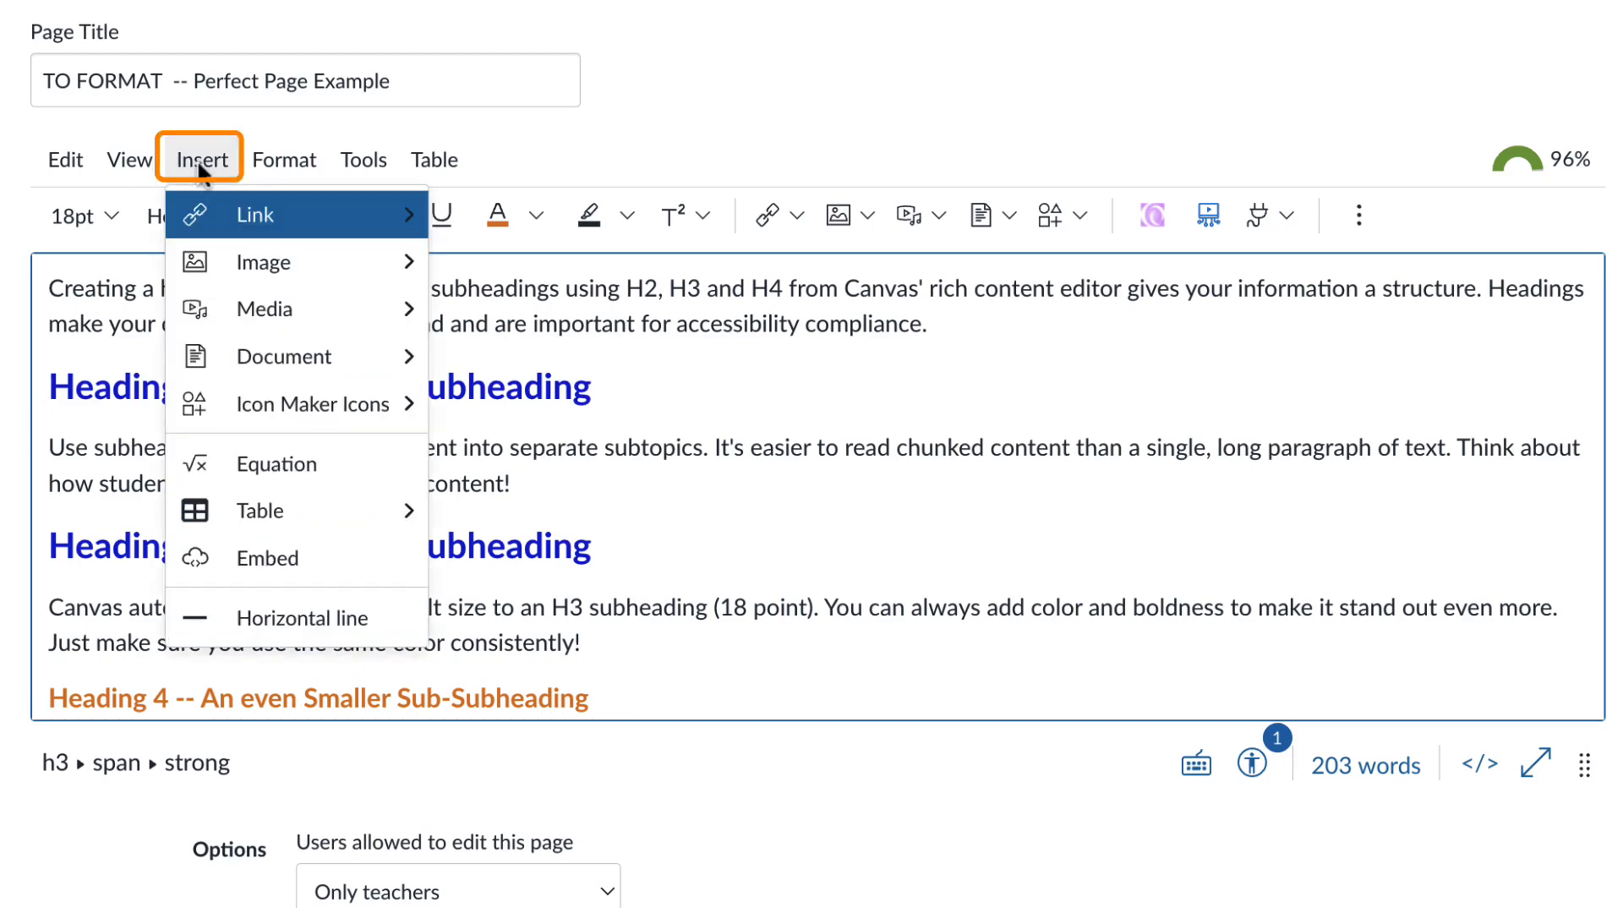
{"action": "left_click", "coordinate": [319, 617]}
Insert a horizontal line above the second "Heading 3 -- A Smaller Subheading" line.
{"action": "scroll", "coordinate": [1063, 347], "scroll_direction": "down", "scroll_amount": 1}
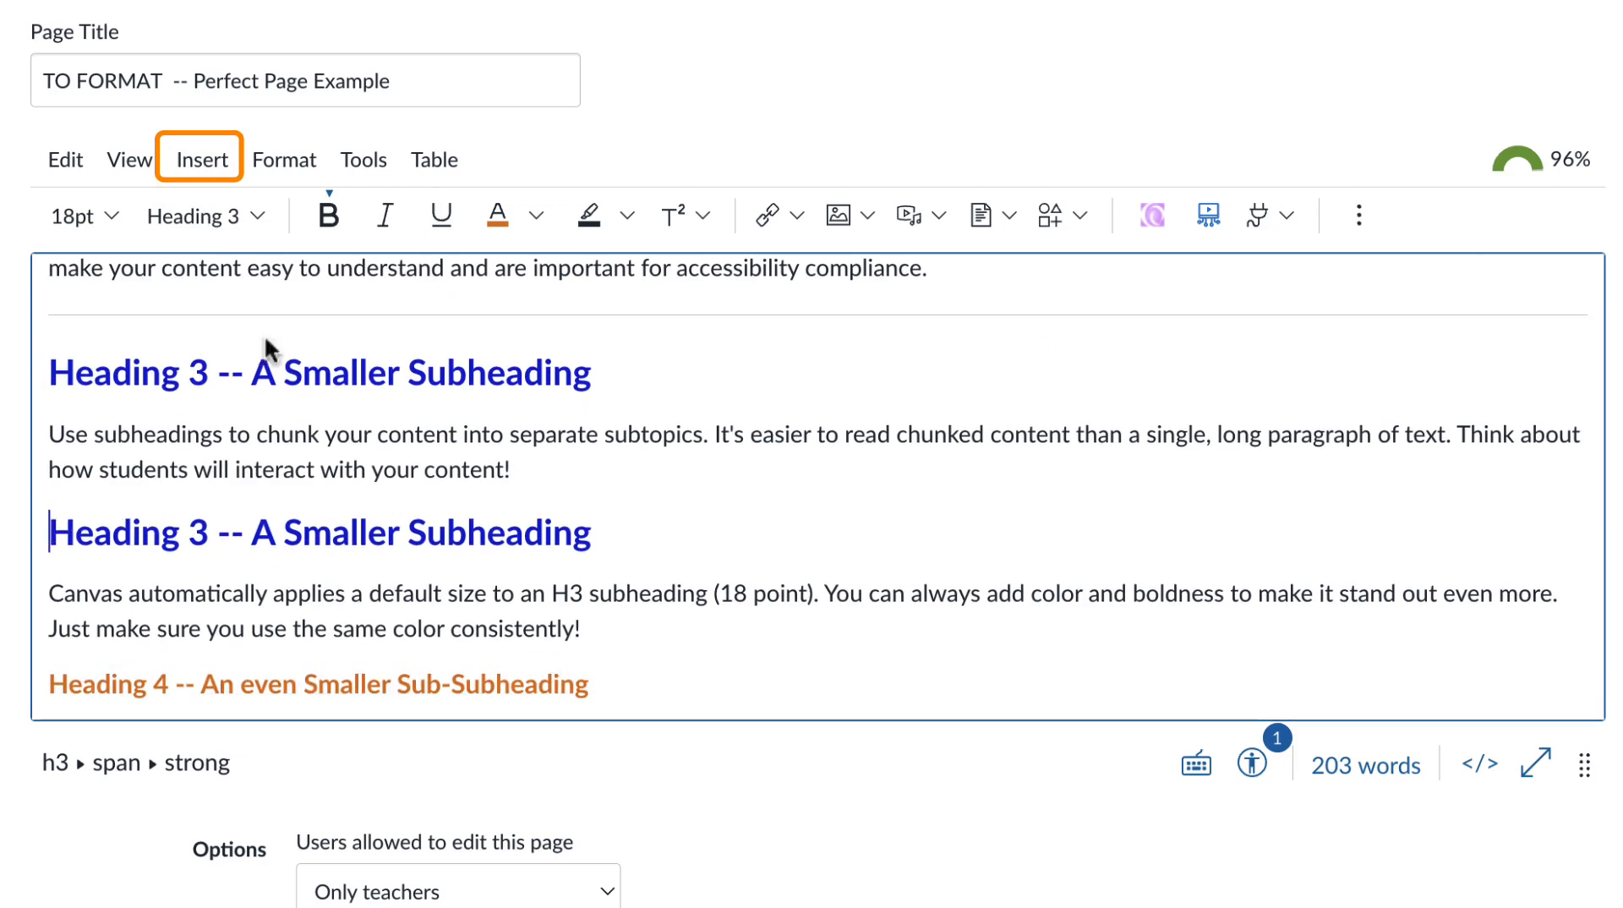
{"action": "left_click", "coordinate": [211, 169]}
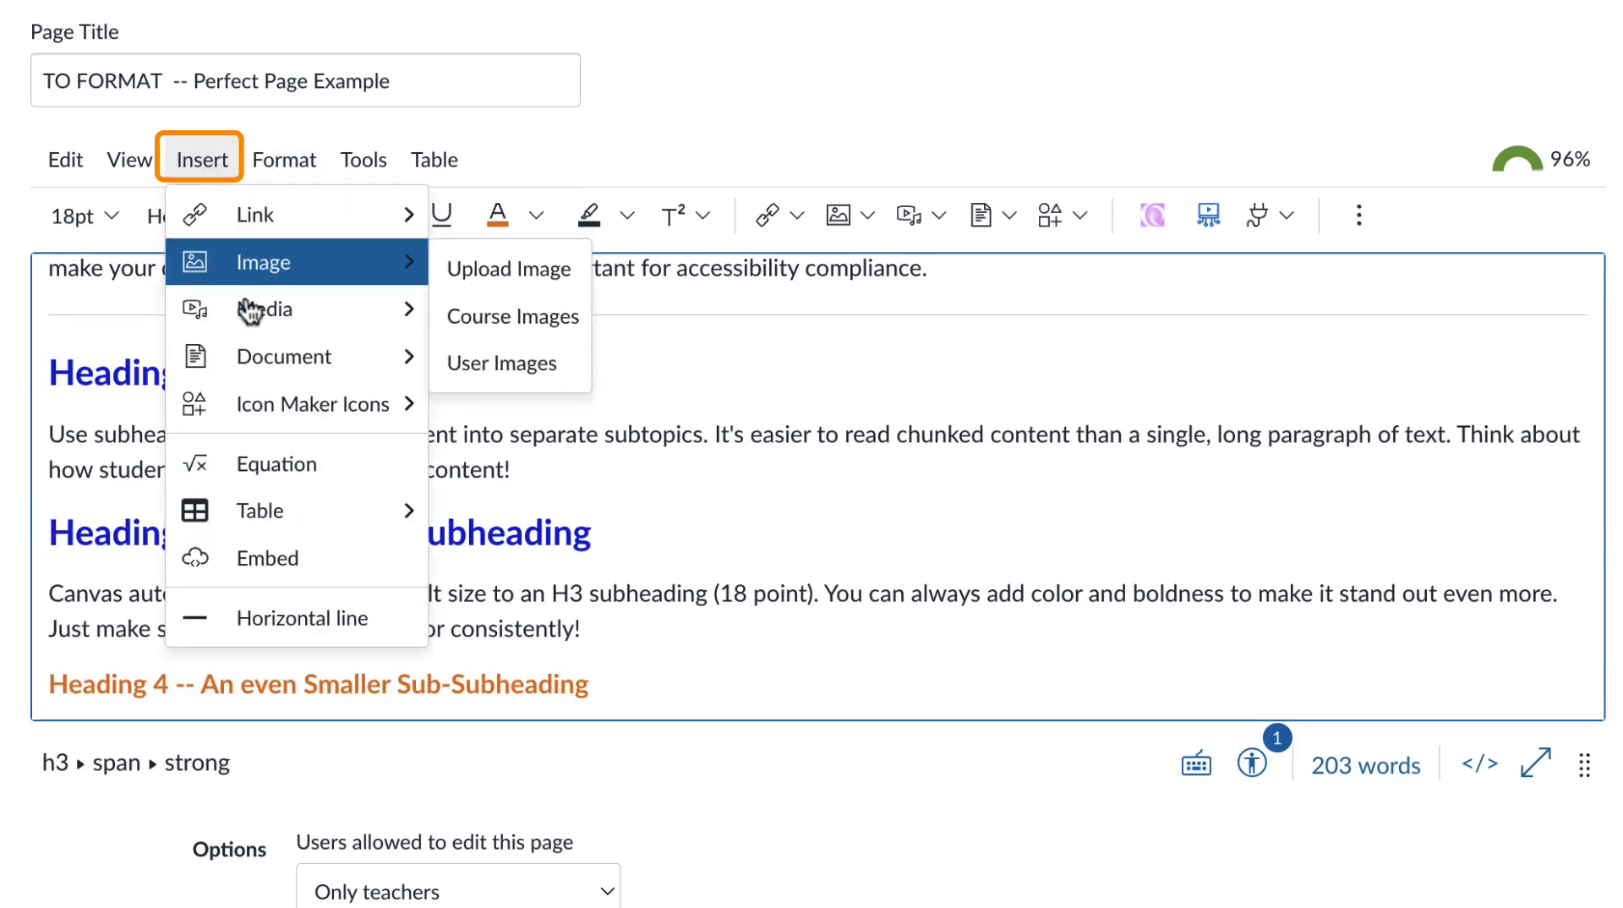
{"action": "left_click", "coordinate": [302, 618]}
{"action": "scroll", "coordinate": [789, 453], "scroll_direction": "up", "scroll_amount": 3}
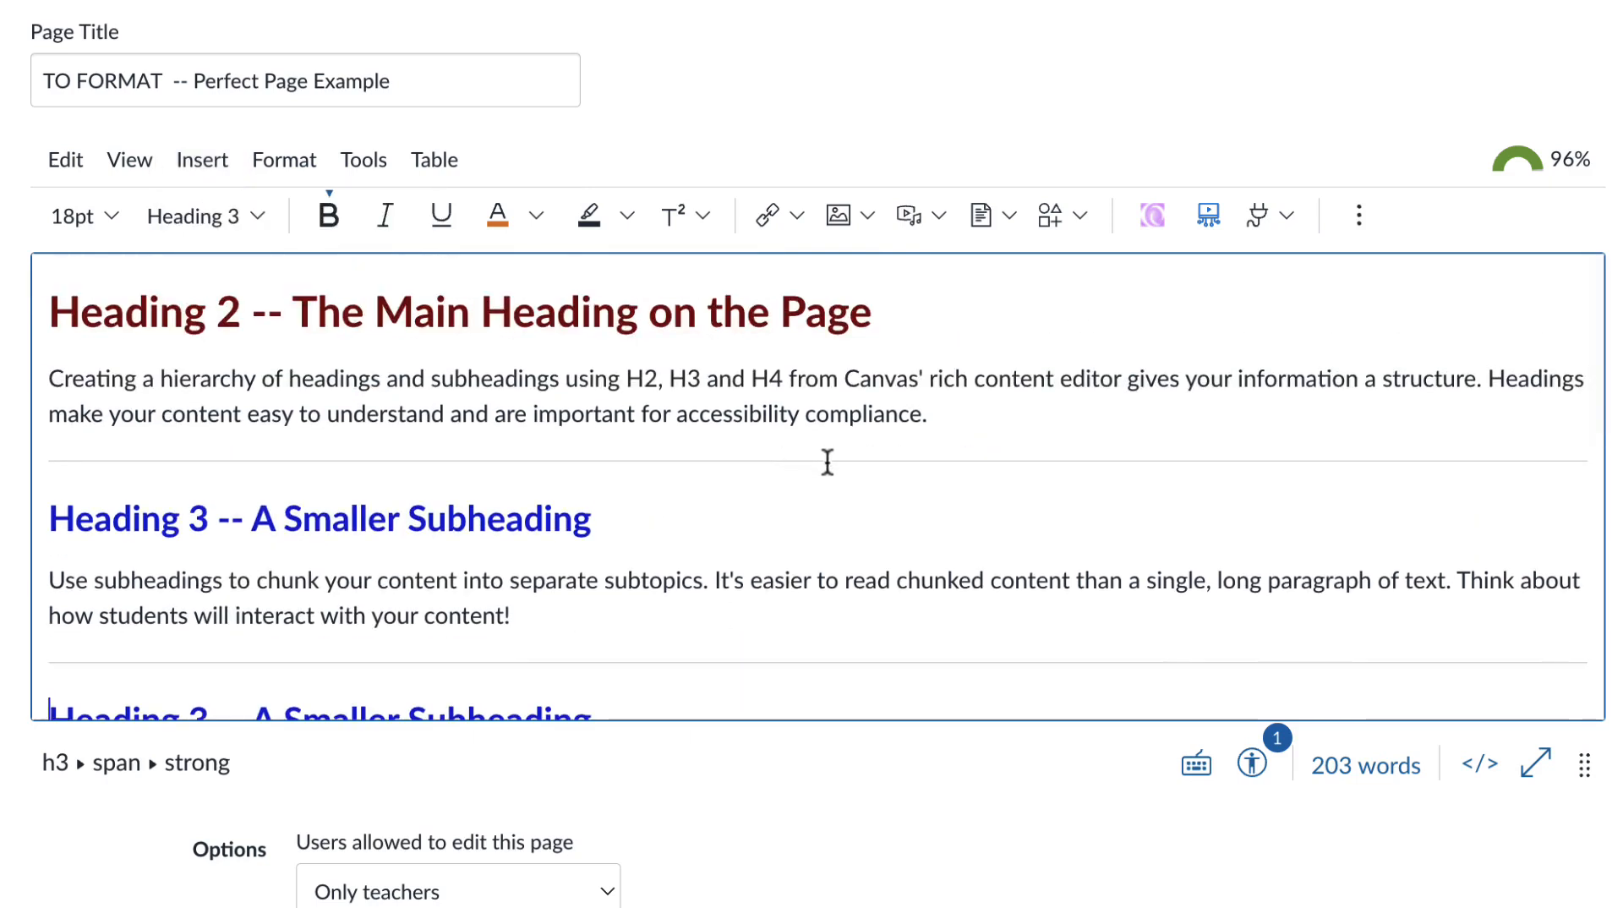
Link the text "following link to look at an example of a page that uses a hierarchy of headings!" to a course page.
{"action": "scroll", "coordinate": [828, 462], "scroll_direction": "down", "scroll_amount": 2}
{"action": "scroll", "coordinate": [827, 461], "scroll_direction": "down", "scroll_amount": 5}
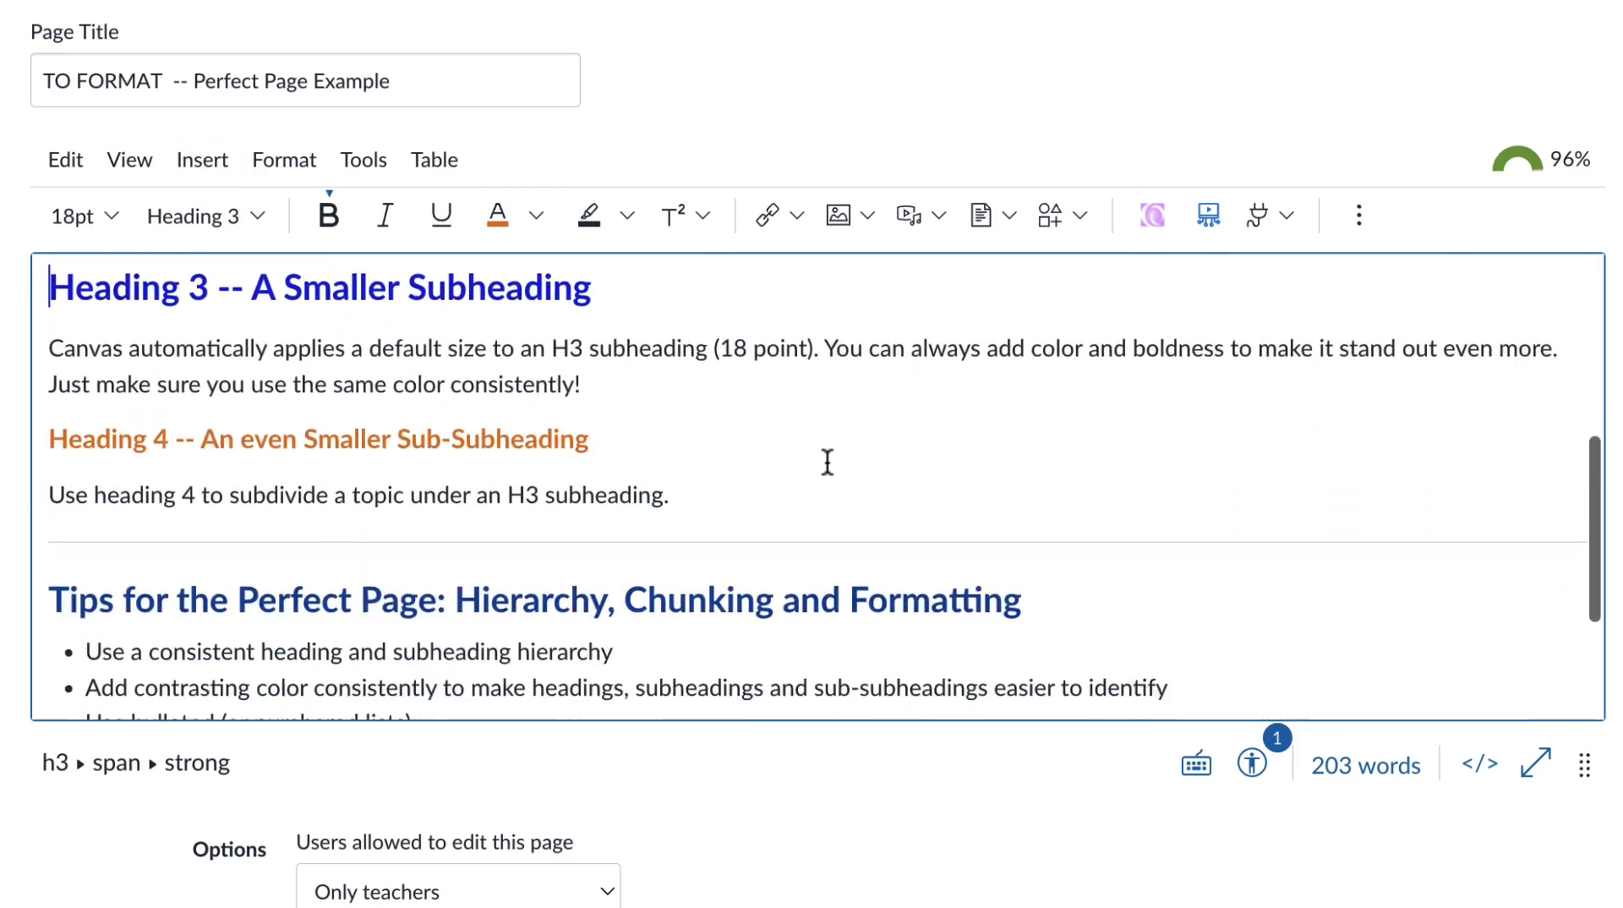
{"action": "scroll", "coordinate": [828, 462], "scroll_direction": "down", "scroll_amount": 2}
{"action": "scroll", "coordinate": [828, 462], "scroll_direction": "down", "scroll_amount": 1}
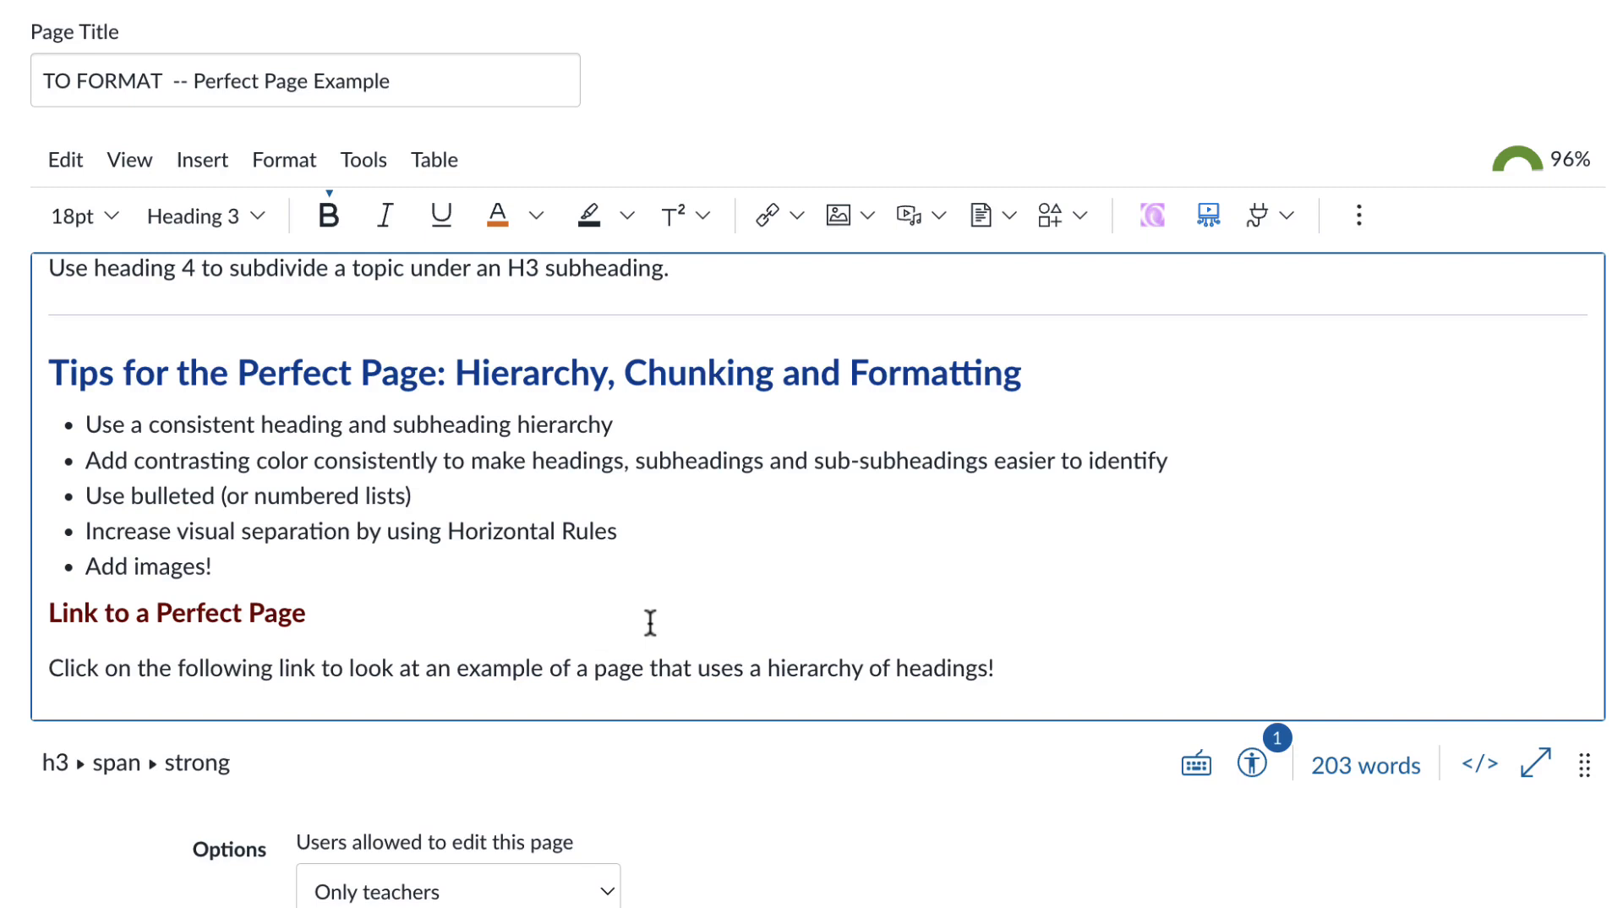
{"action": "left_click", "coordinate": [182, 668]}
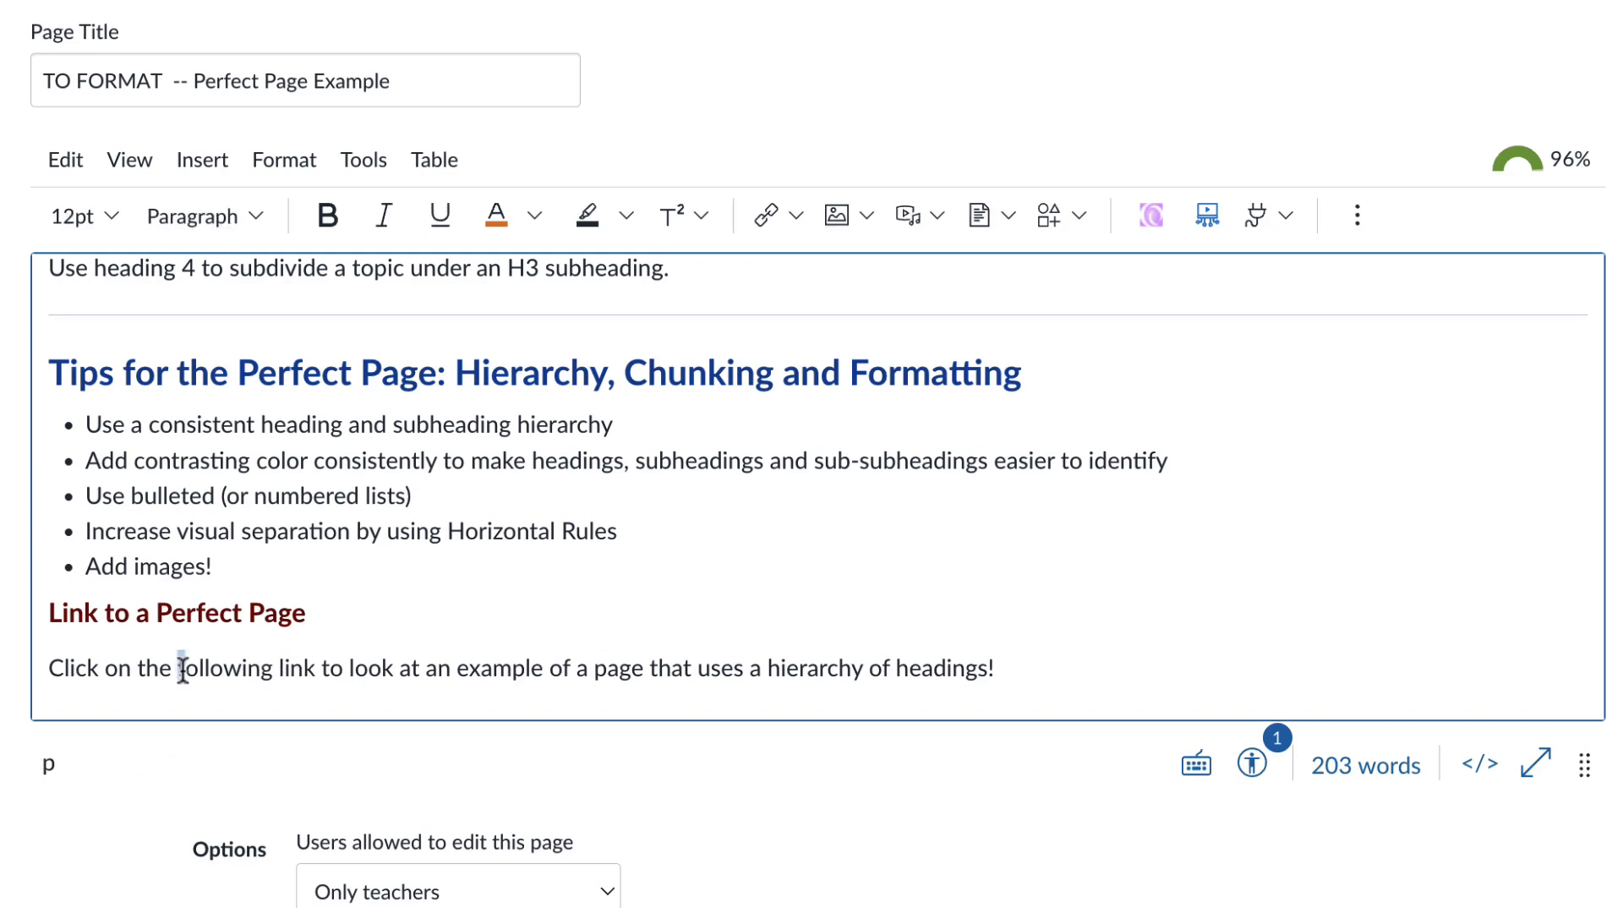
{"action": "left_click_drag", "start_coordinate": [182, 668], "coordinate": [992, 657]}
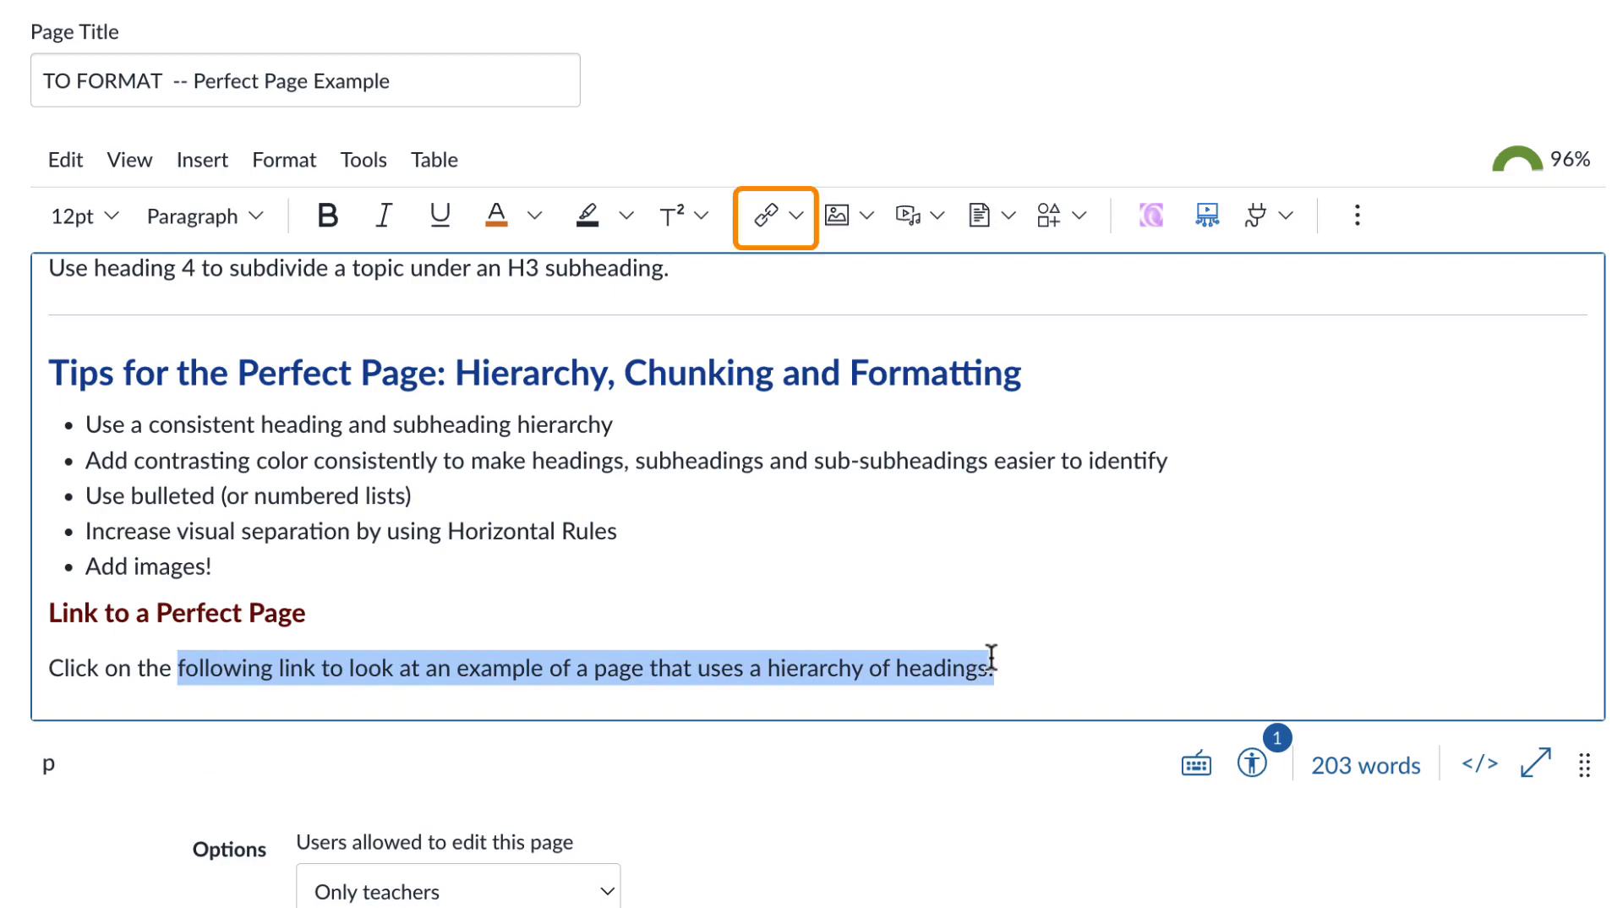
{"action": "left_click", "coordinate": [798, 218]}
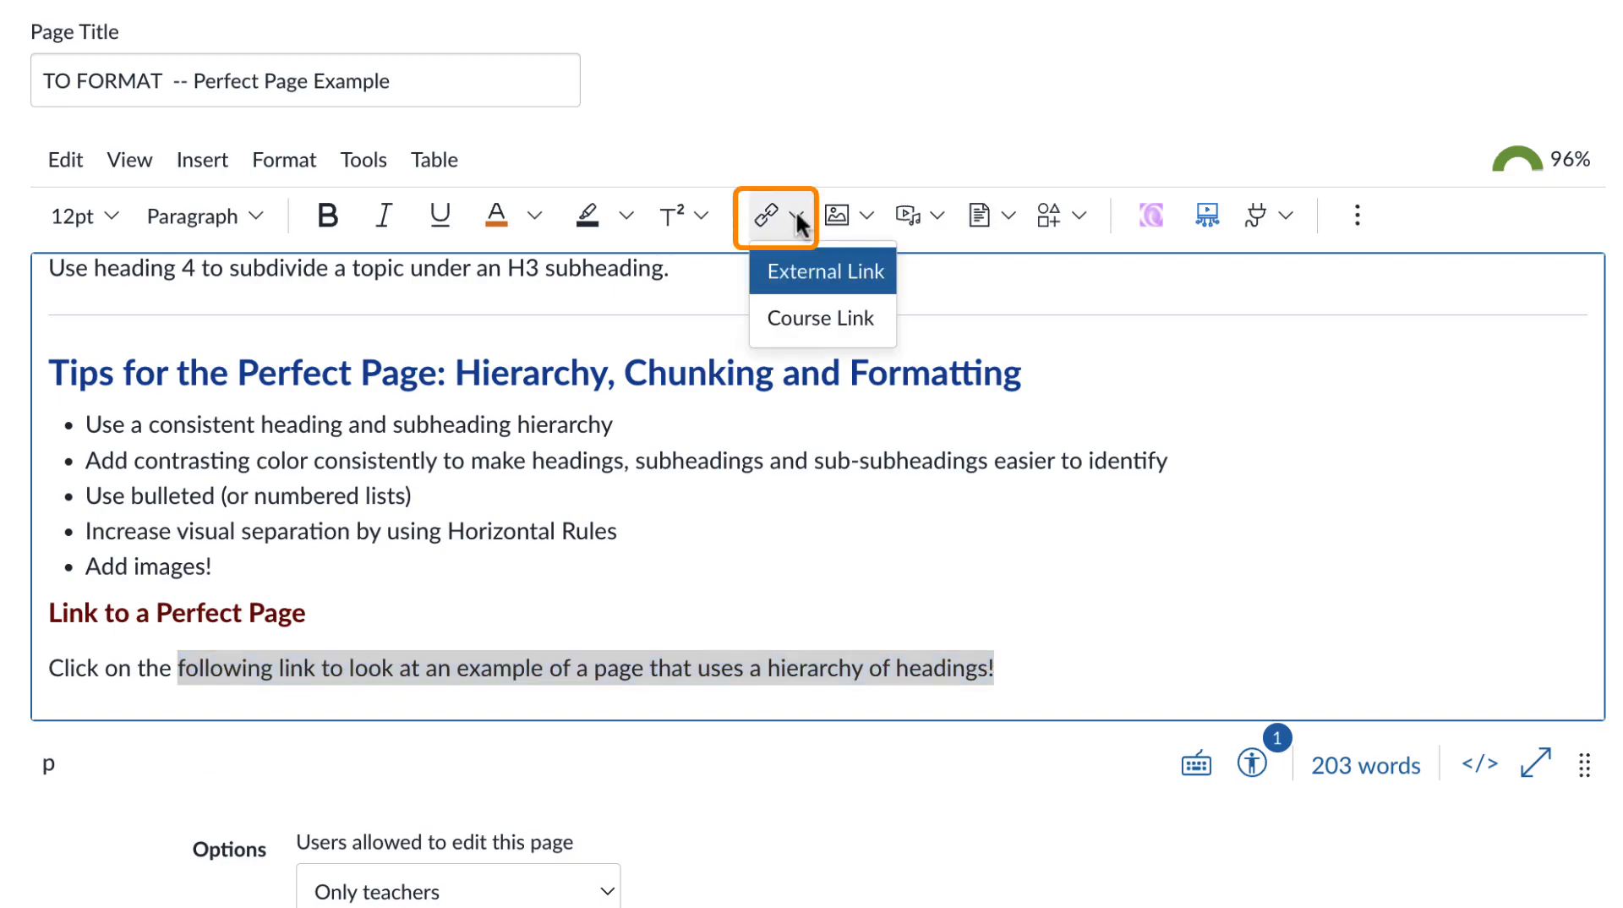
{"action": "left_click", "coordinate": [829, 320]}
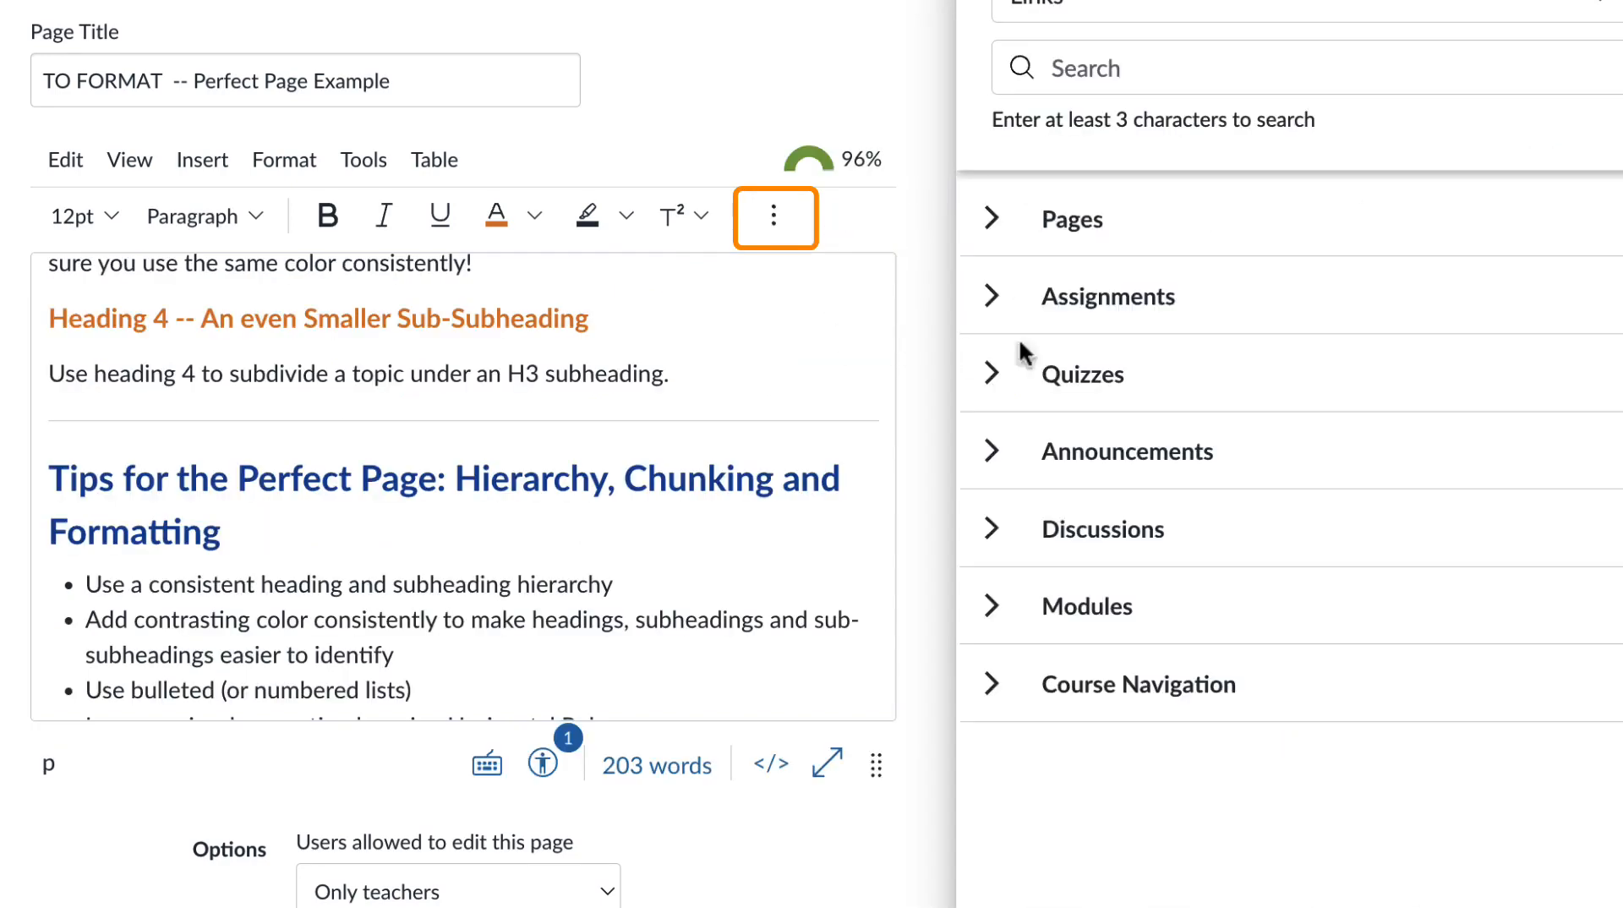
{"action": "left_click", "coordinate": [993, 222]}
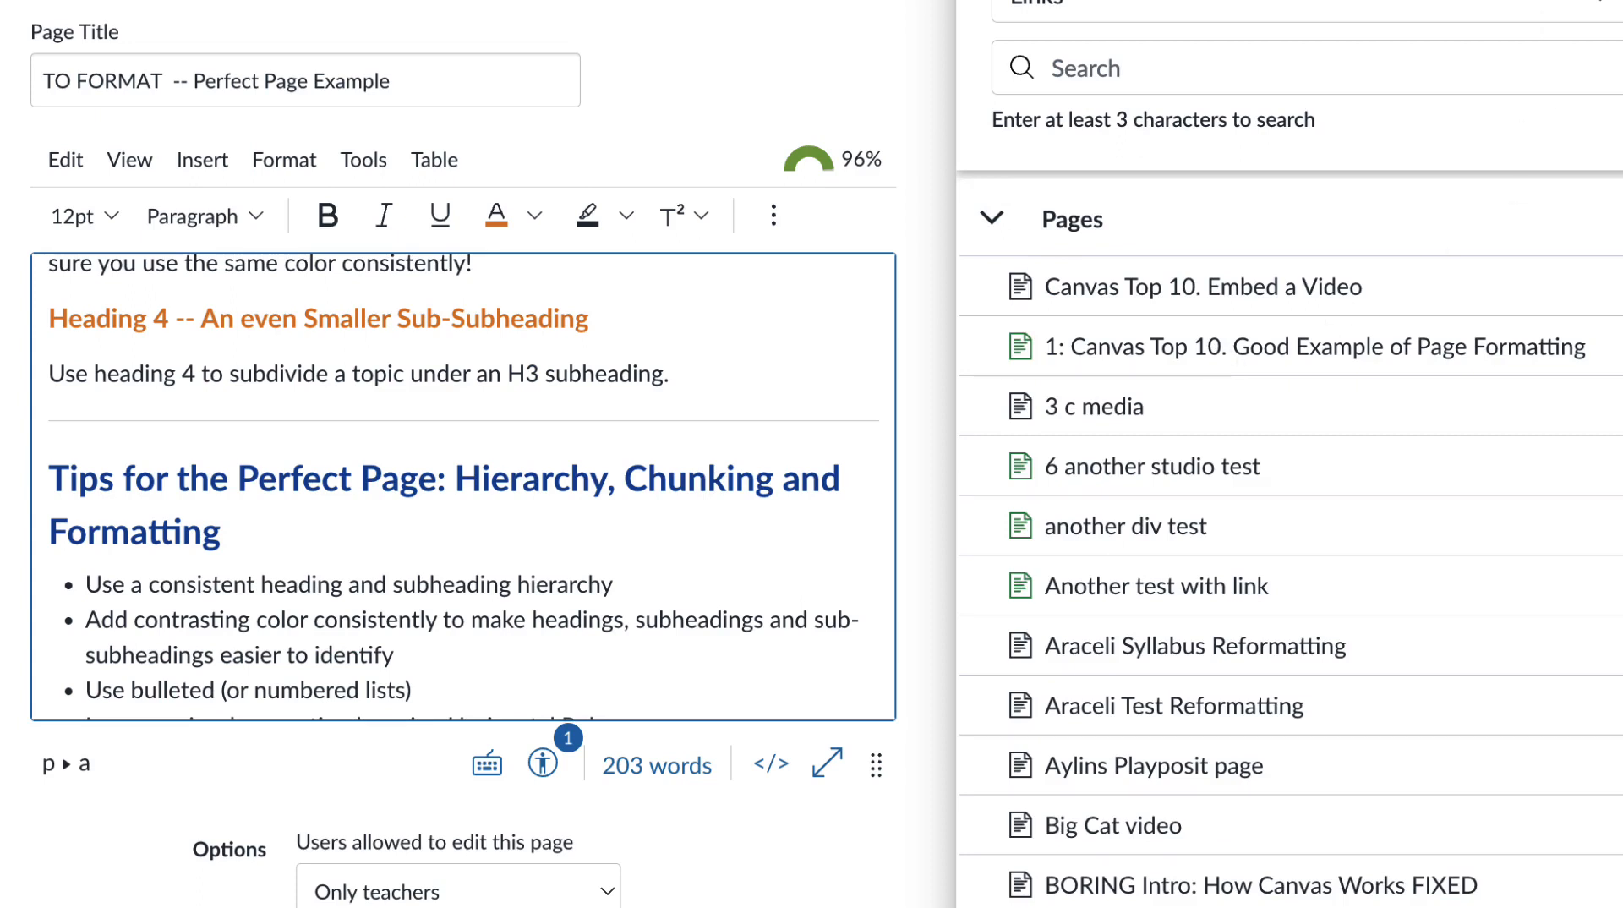
{"action": "left_click", "coordinate": [1606, 3]}
{"action": "left_click", "coordinate": [1151, 537]}
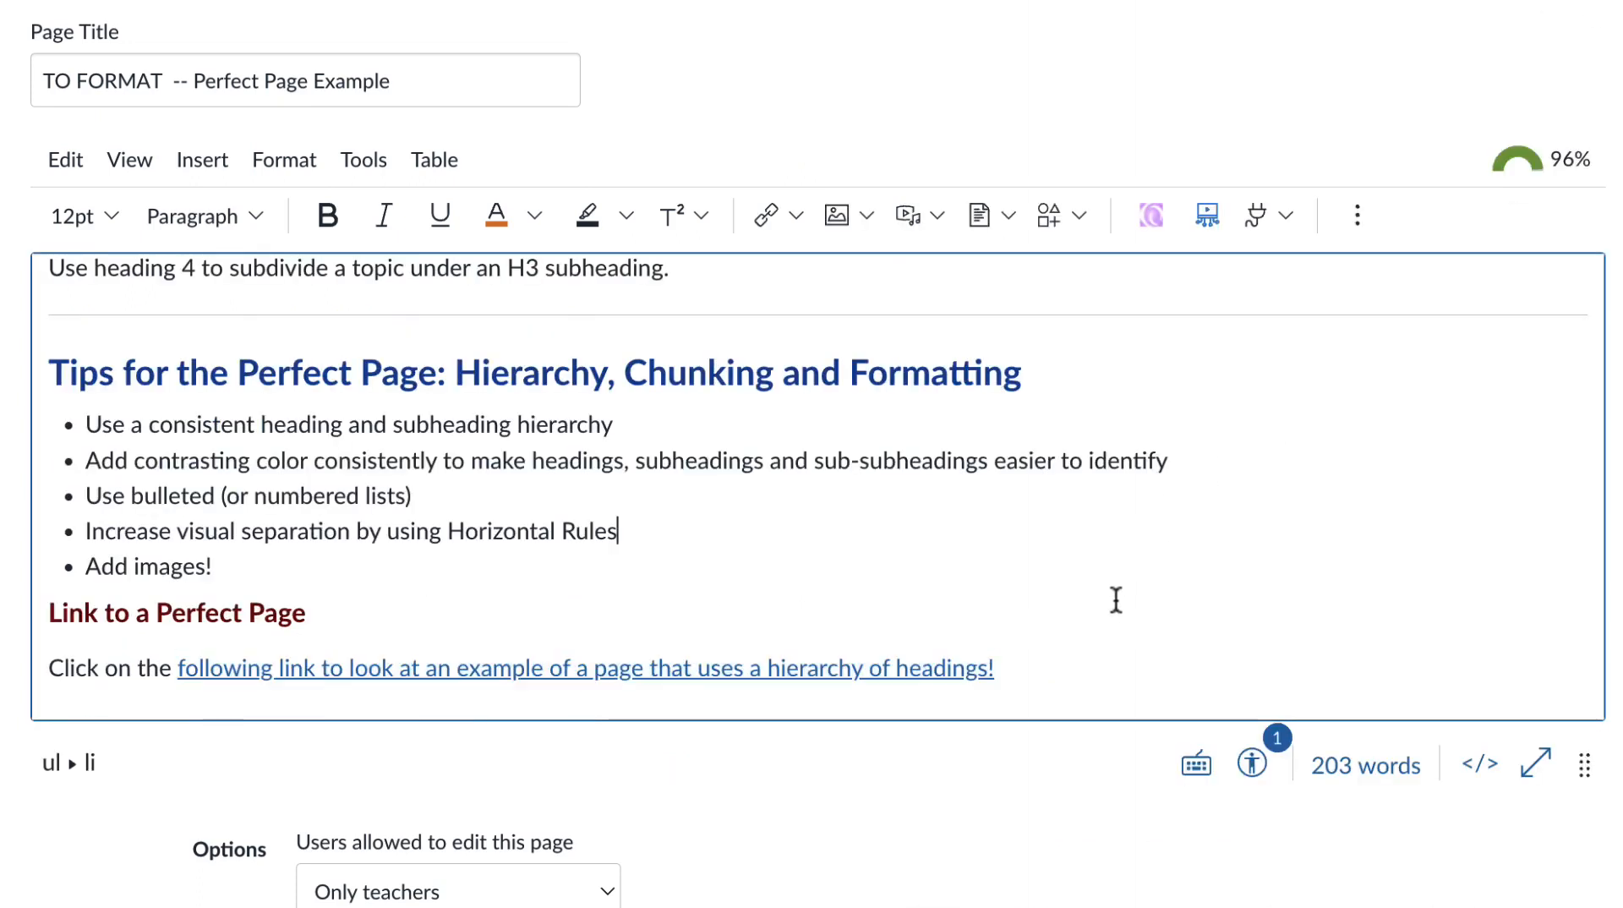
Add a course link to the page "1: Canvas Top 10. Good Example of Page Formatting" on a new line below the linked sentence.
{"action": "scroll", "coordinate": [1050, 664], "scroll_direction": "down", "scroll_amount": 1}
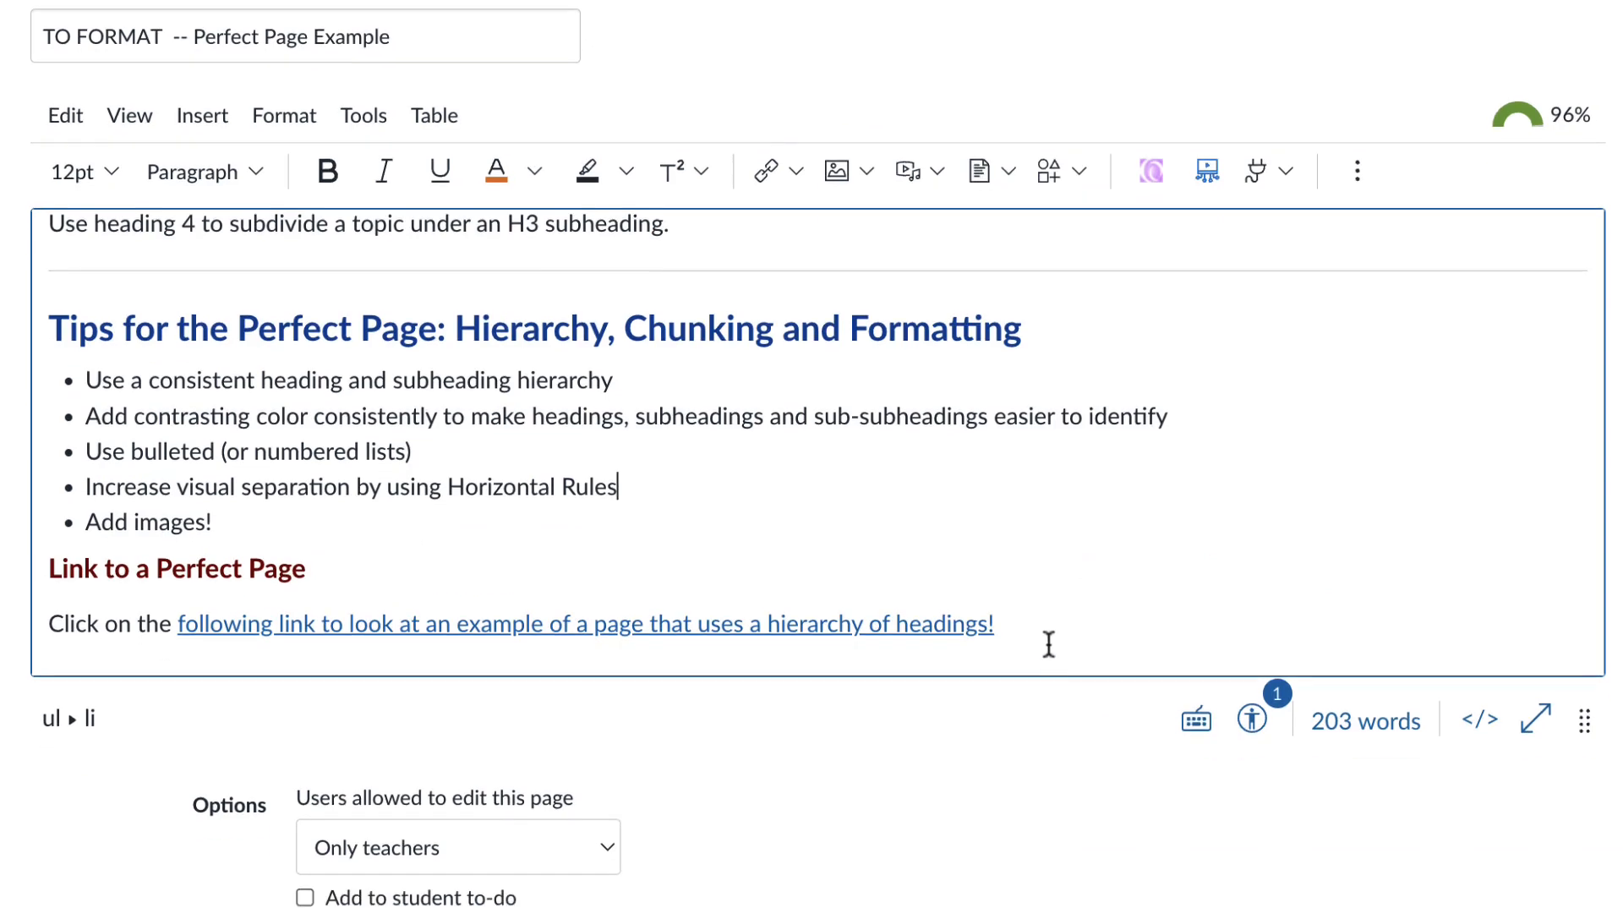
{"action": "left_click", "coordinate": [1050, 632]}
{"action": "key", "text": "Return"}
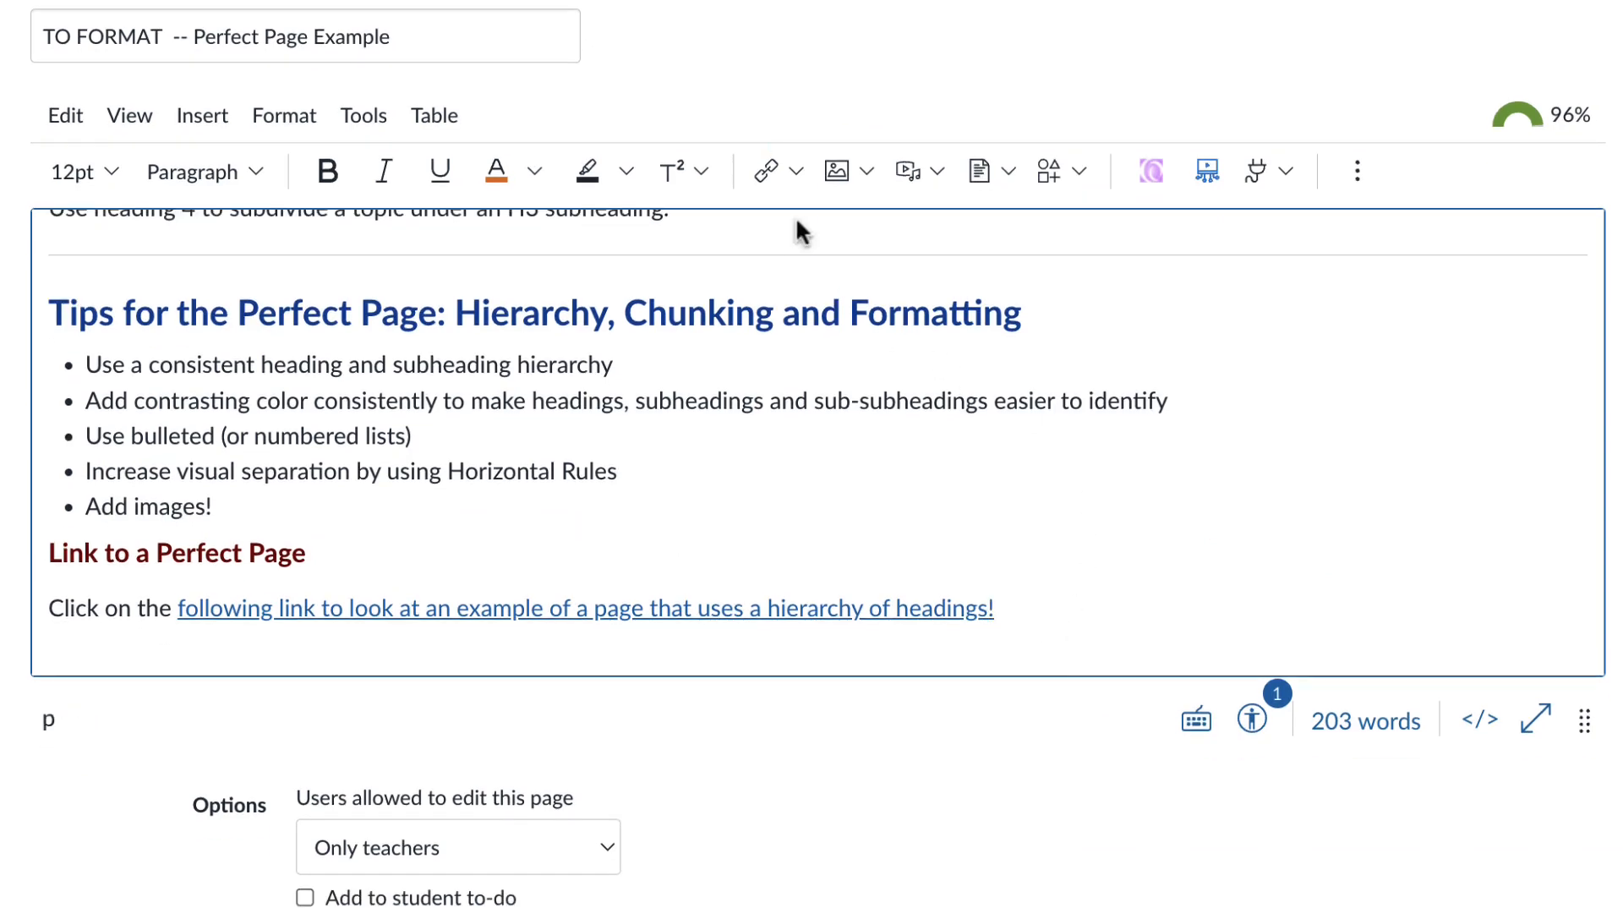
{"action": "left_click", "coordinate": [795, 168]}
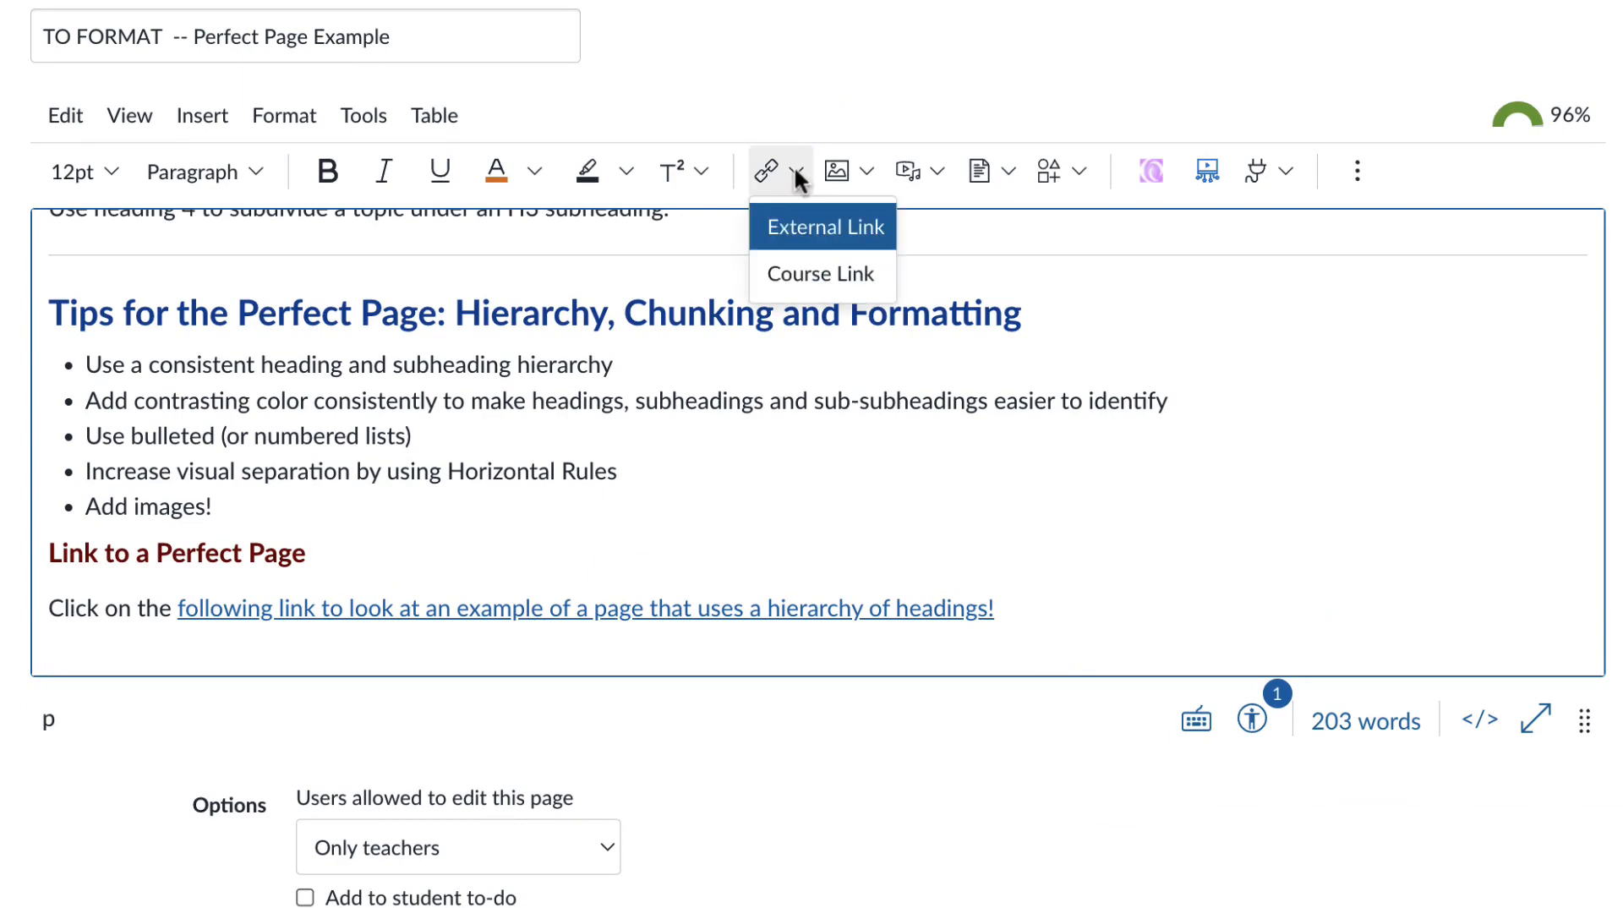
{"action": "left_click", "coordinate": [819, 274]}
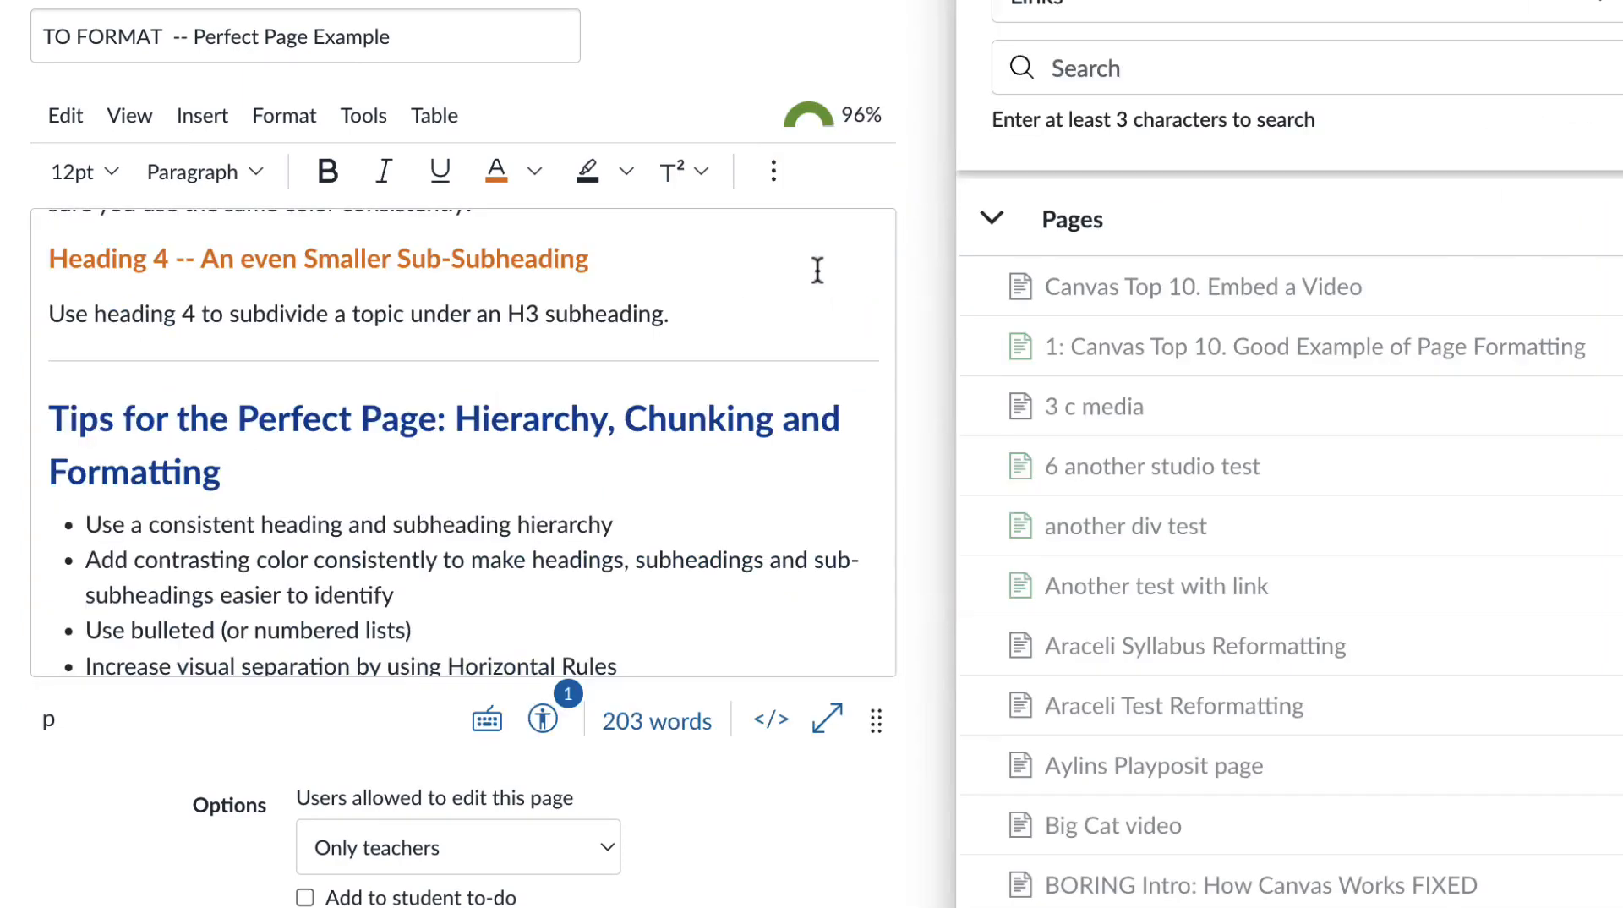
{"action": "left_click", "coordinate": [1182, 355]}
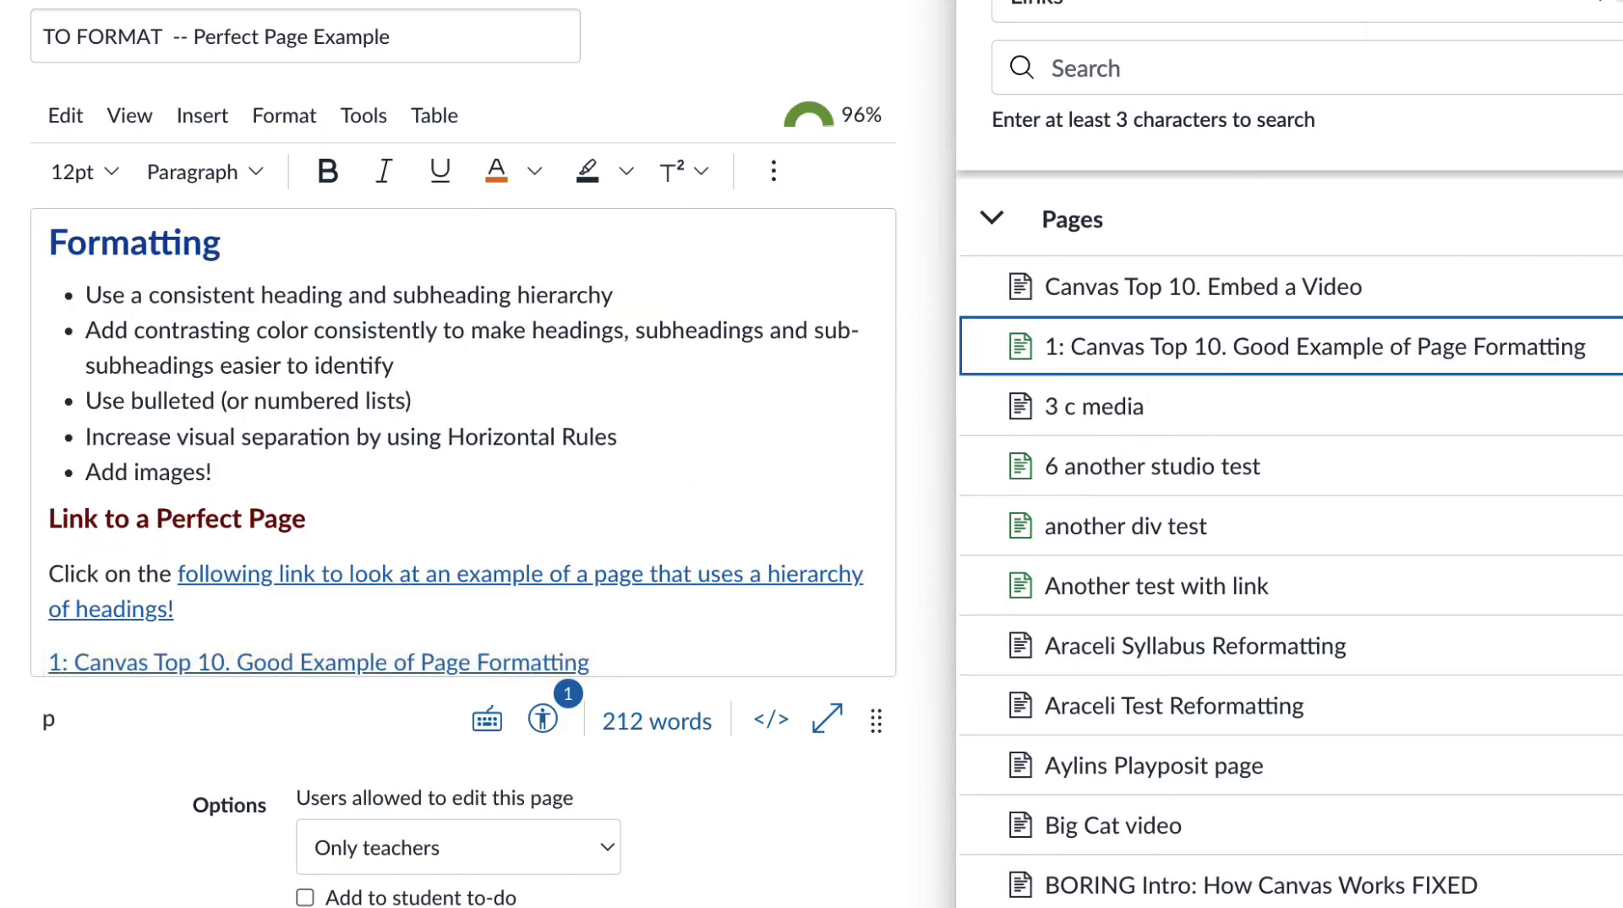
Switch to YouTube and copy the share link of the video "Getting started with your online classes at SRJC".
{"action": "key", "text": "Escape"}
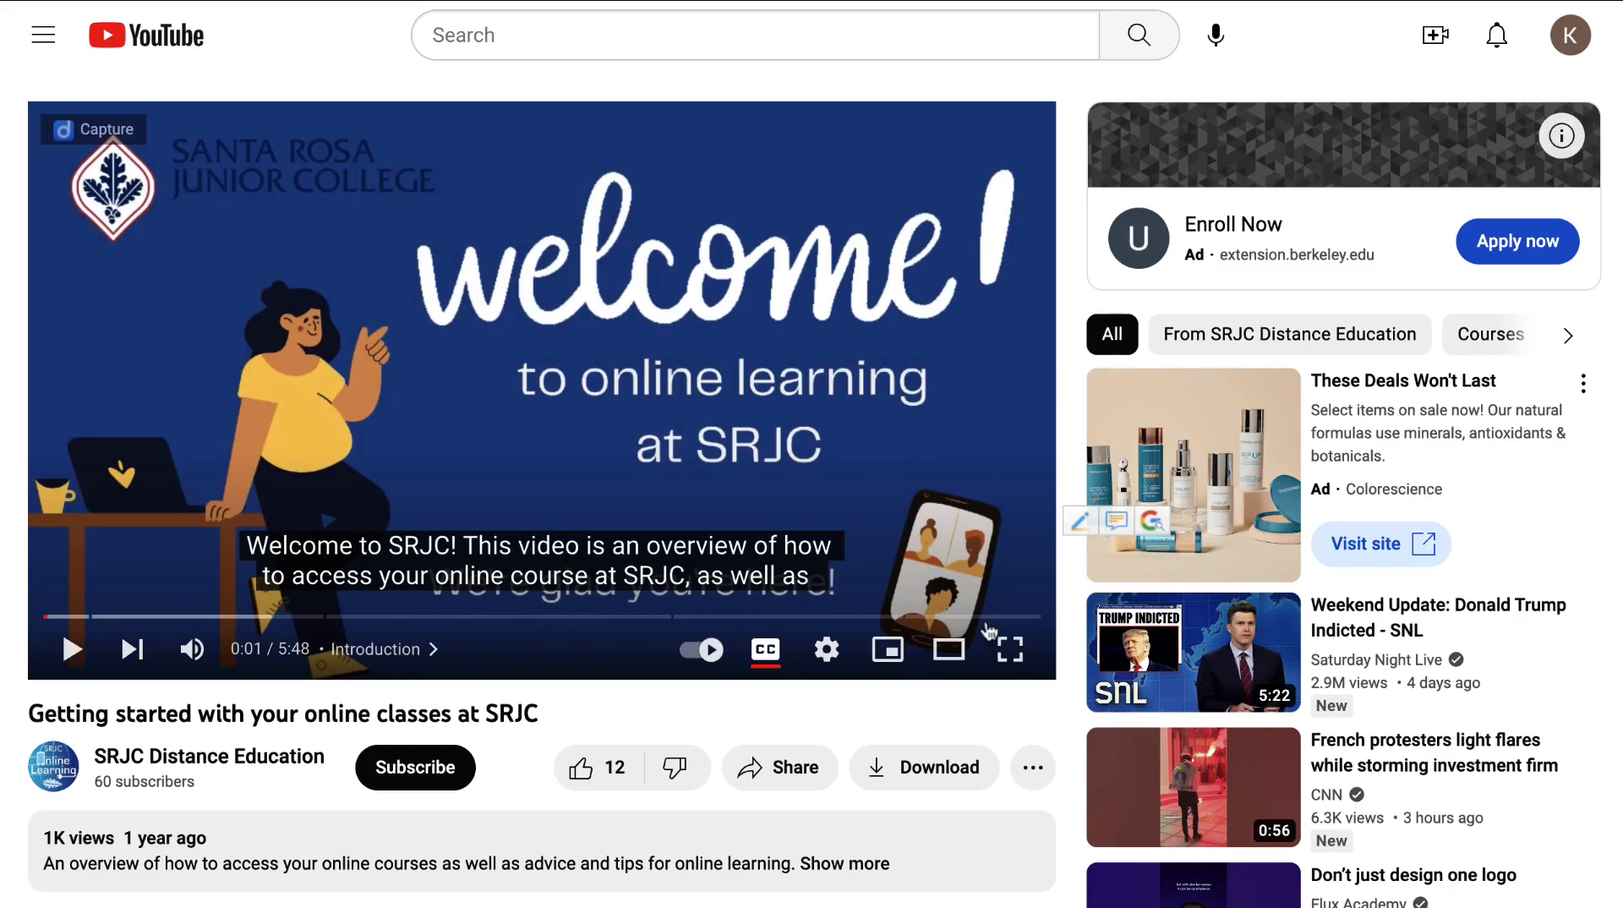
{"action": "left_click", "coordinate": [787, 782]}
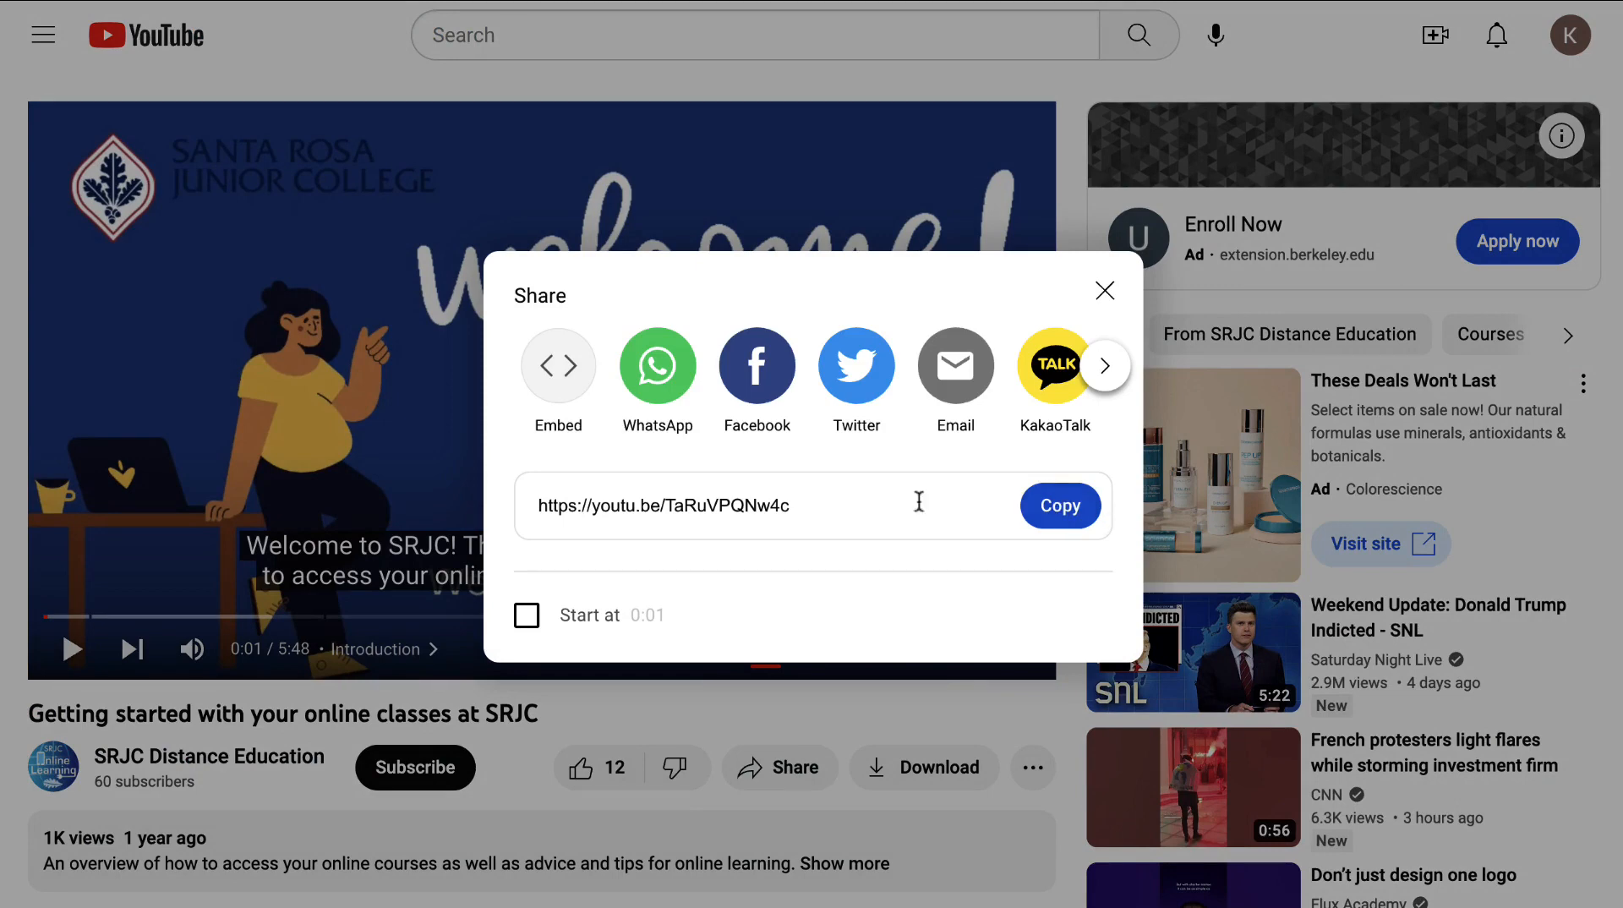
{"action": "left_click", "coordinate": [1050, 511]}
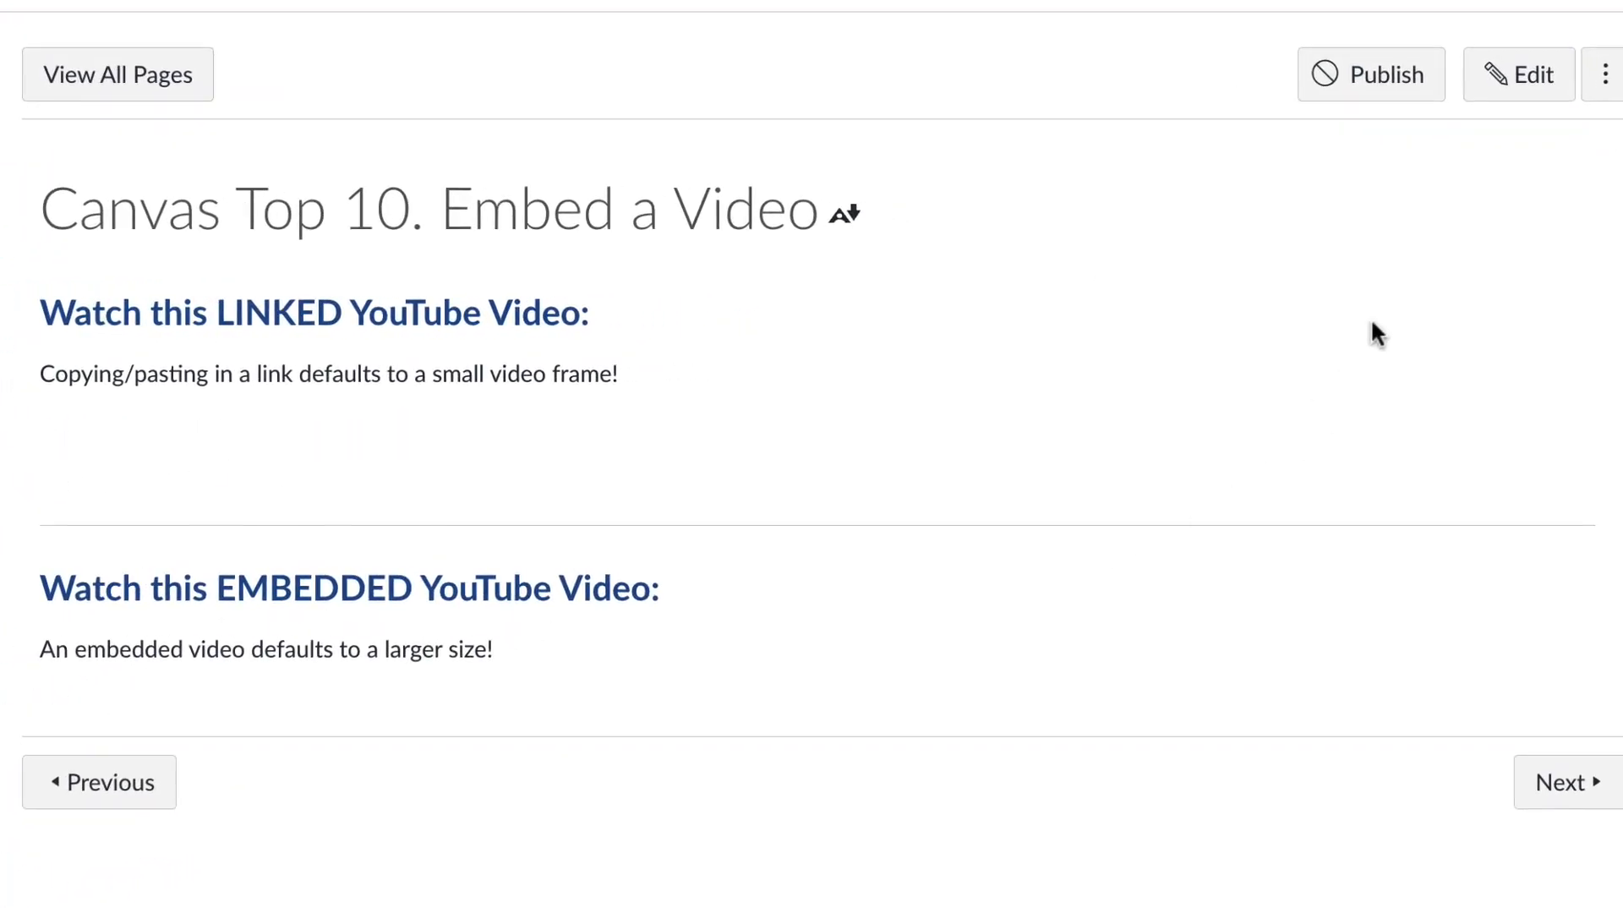
{"action": "left_click", "coordinate": [1508, 81]}
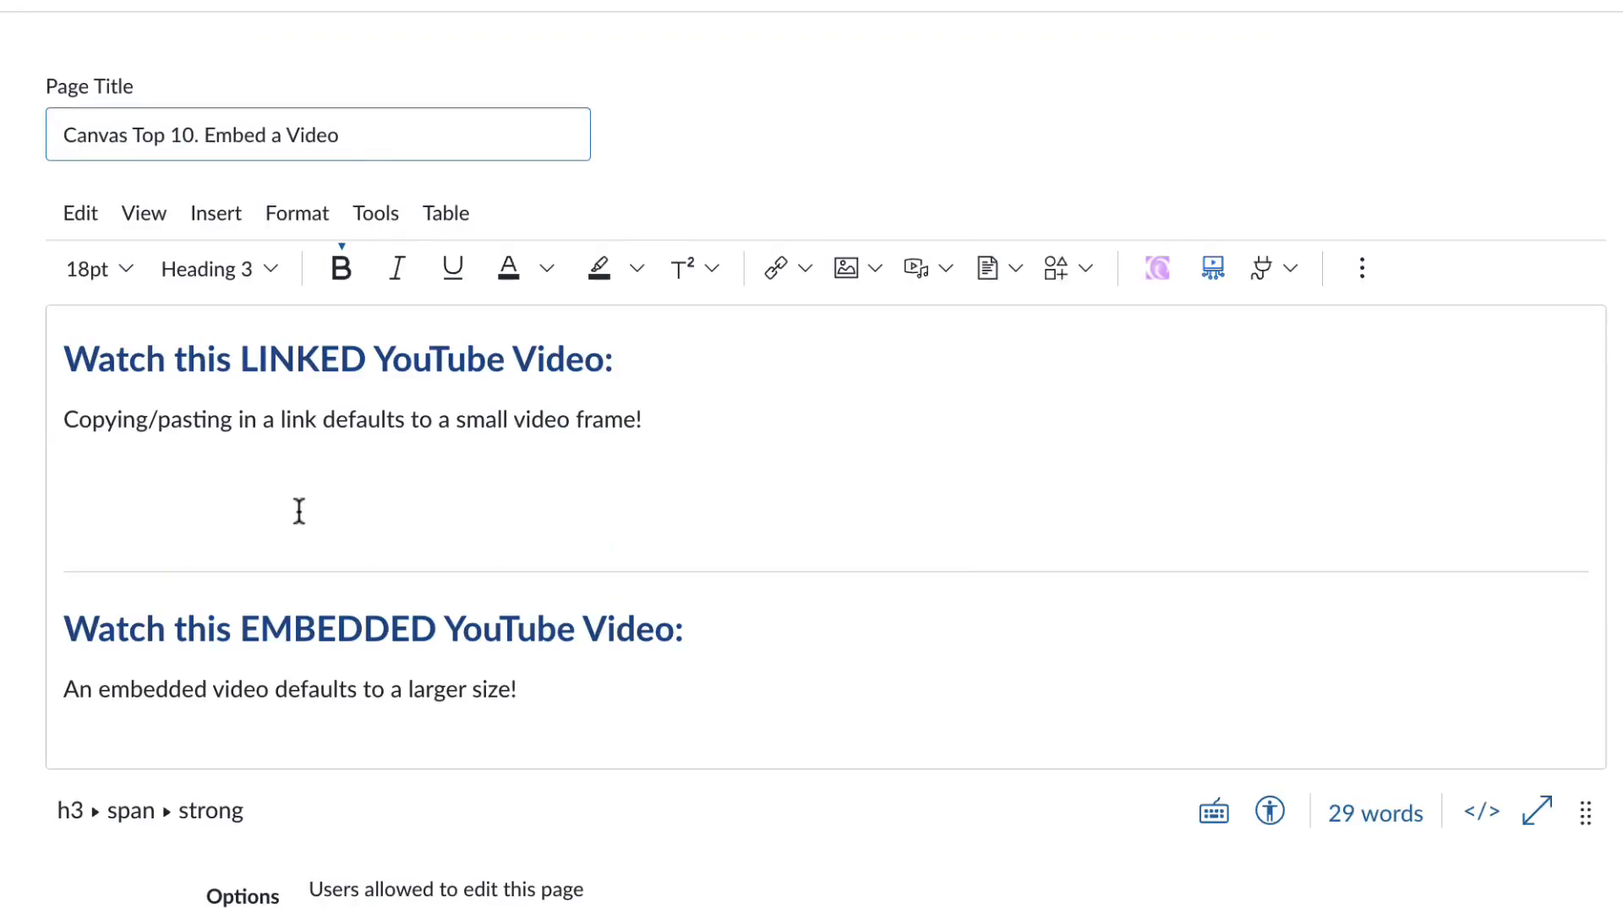
{"action": "left_click", "coordinate": [162, 490]}
{"action": "right_click", "coordinate": [161, 508]}
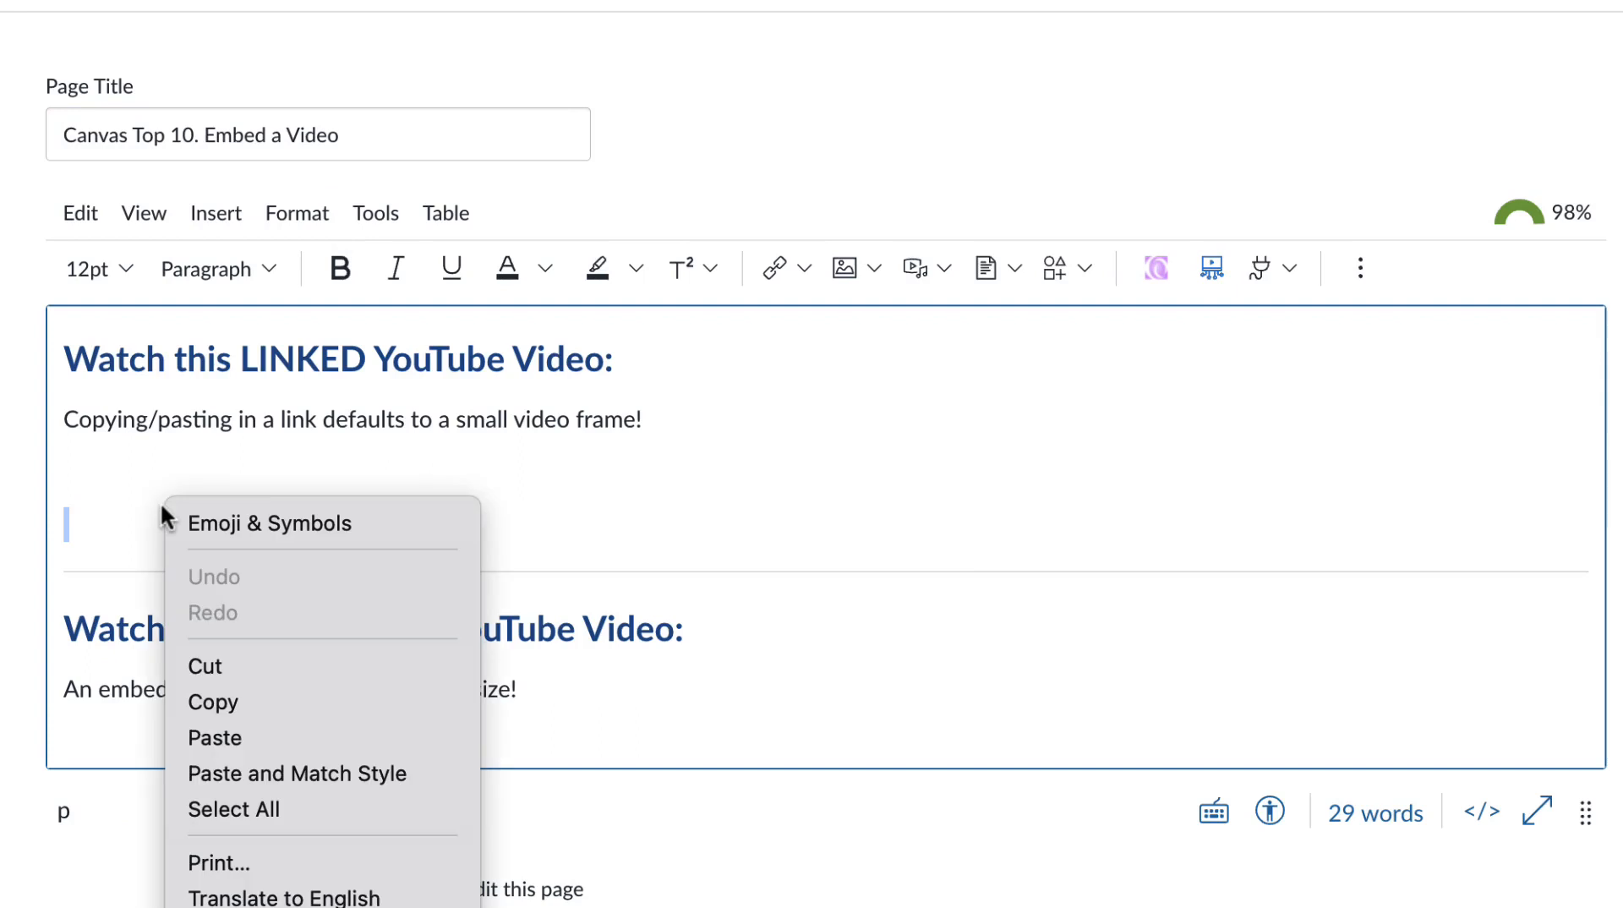
{"action": "left_click", "coordinate": [378, 736]}
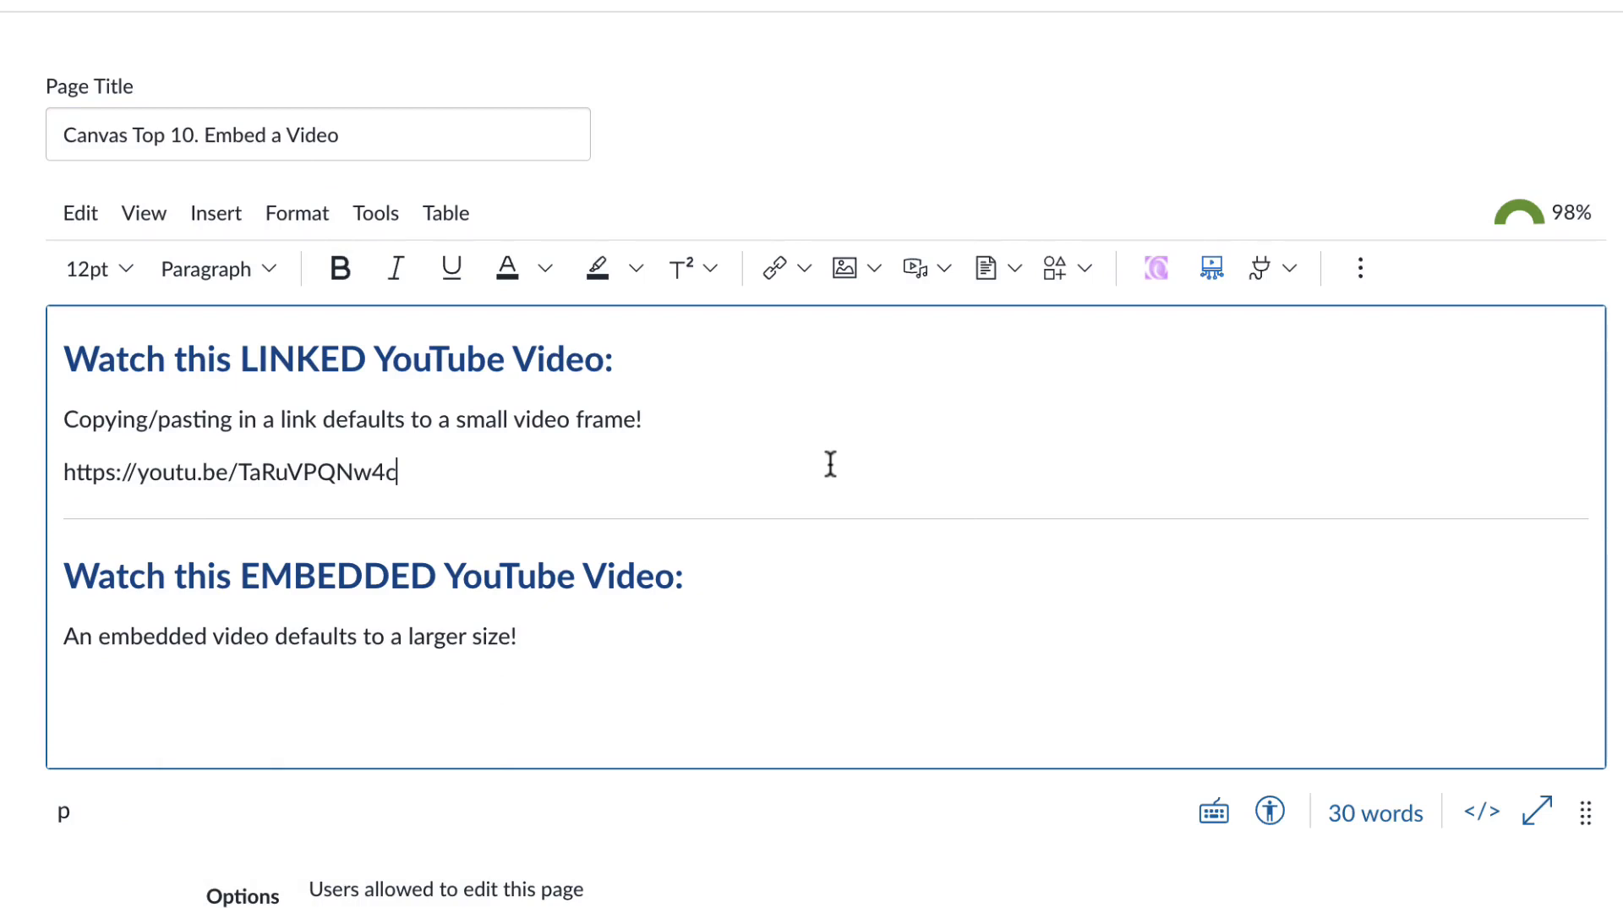
{"action": "key", "text": "Return"}
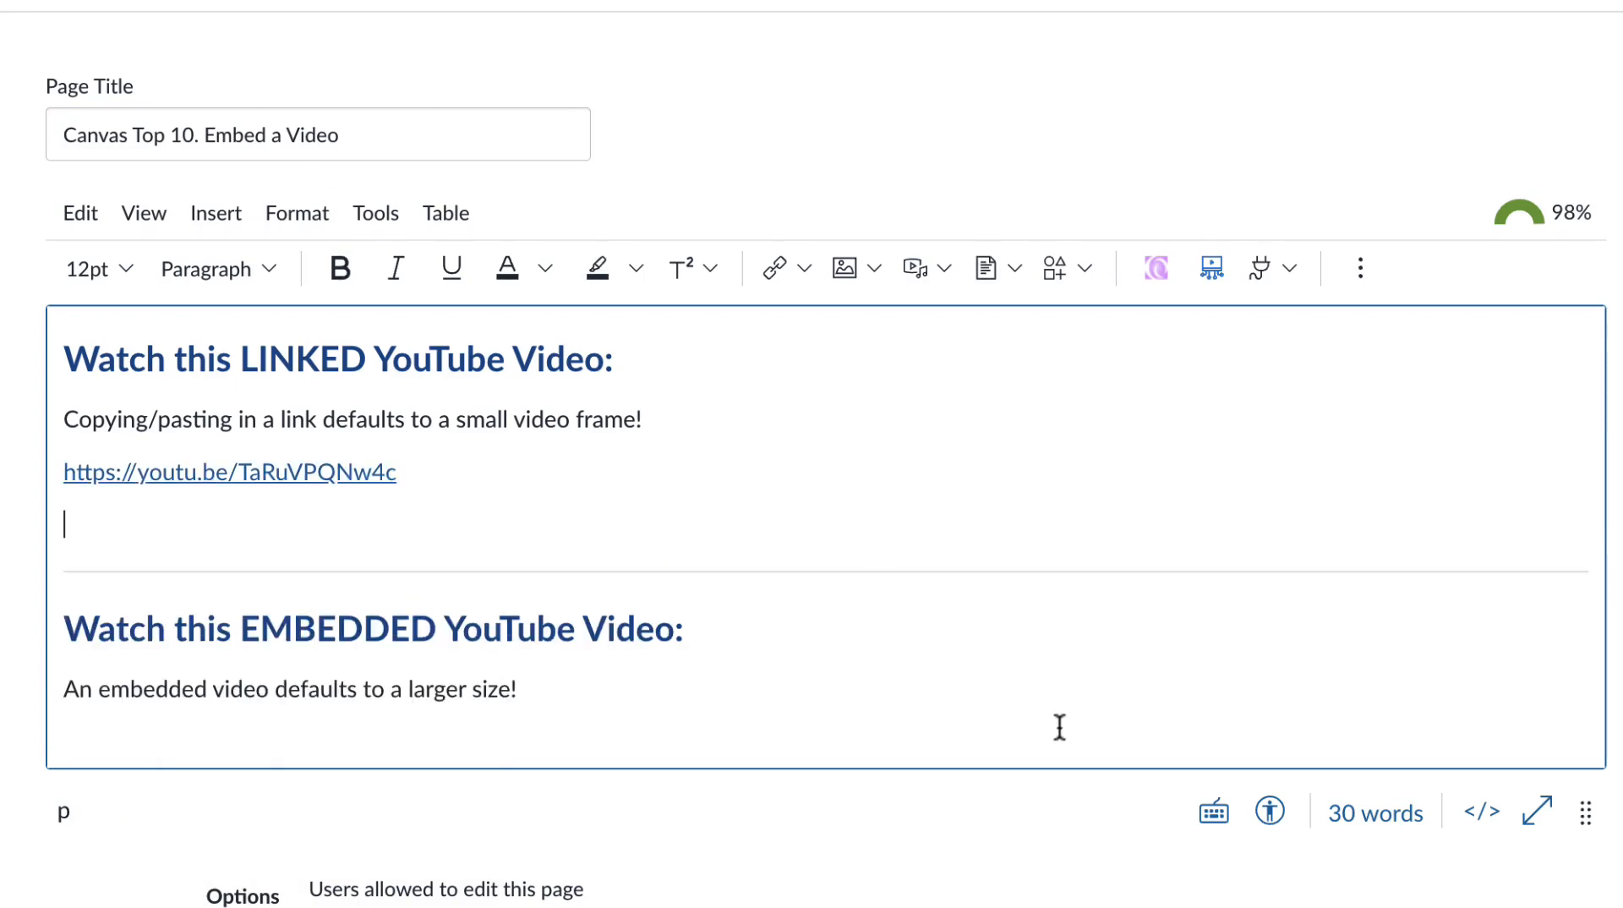
{"action": "scroll", "coordinate": [1116, 885], "scroll_direction": "down", "scroll_amount": 3}
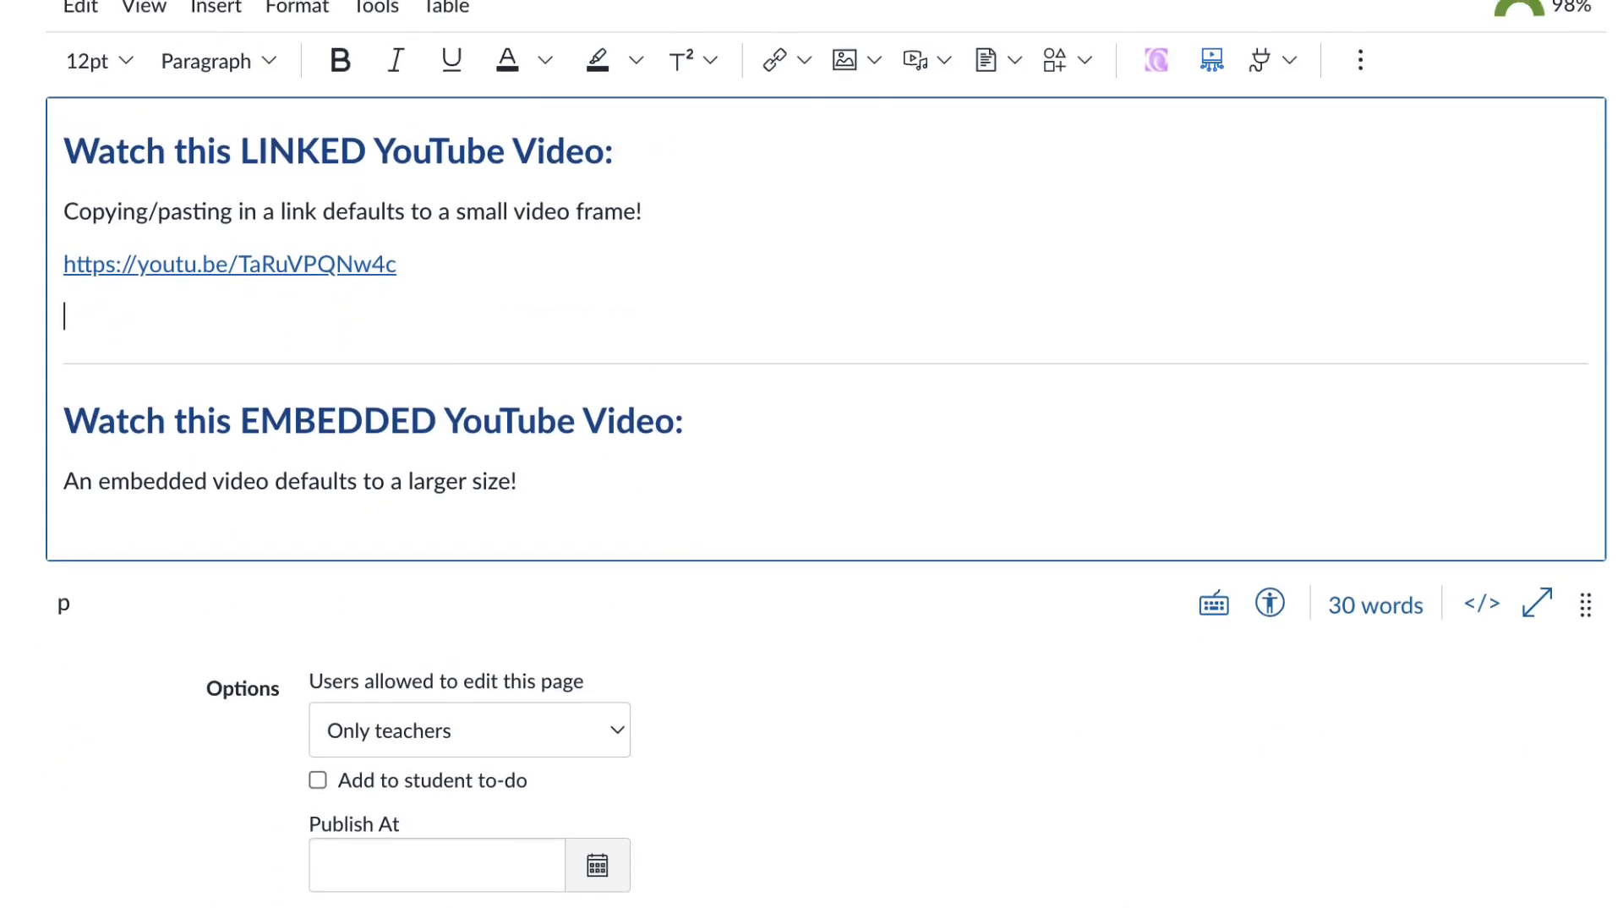
{"action": "left_click", "coordinate": [1560, 904]}
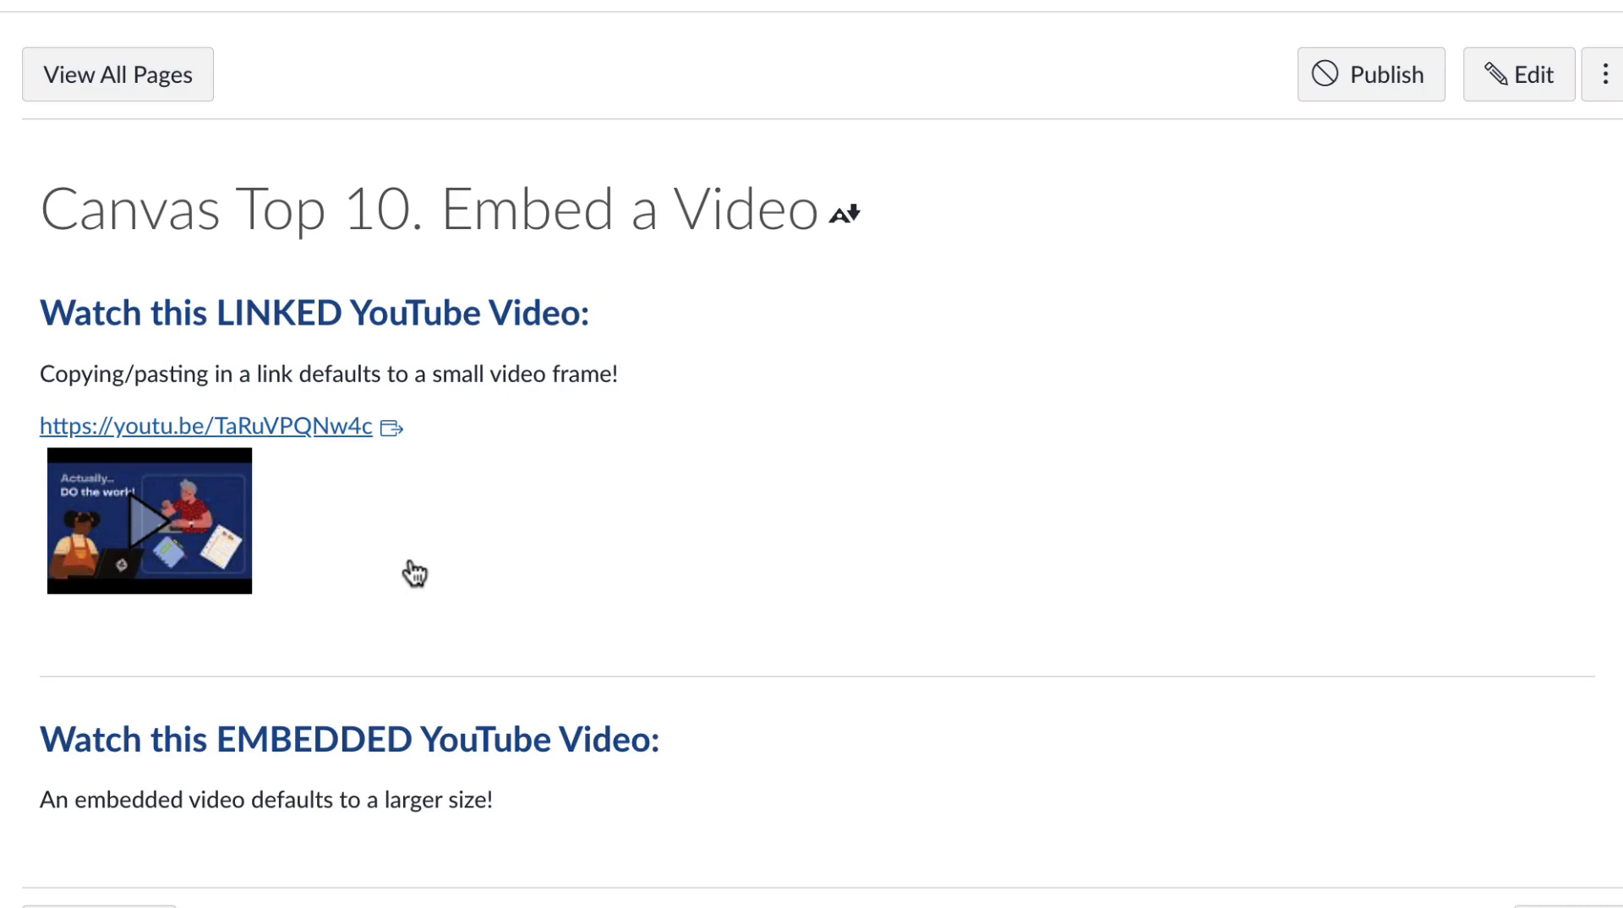
Edit the page again and open the Public Resources YouTube search for the empty line below "An embedded video defaults to a larger size!".
{"action": "left_click", "coordinate": [1514, 84]}
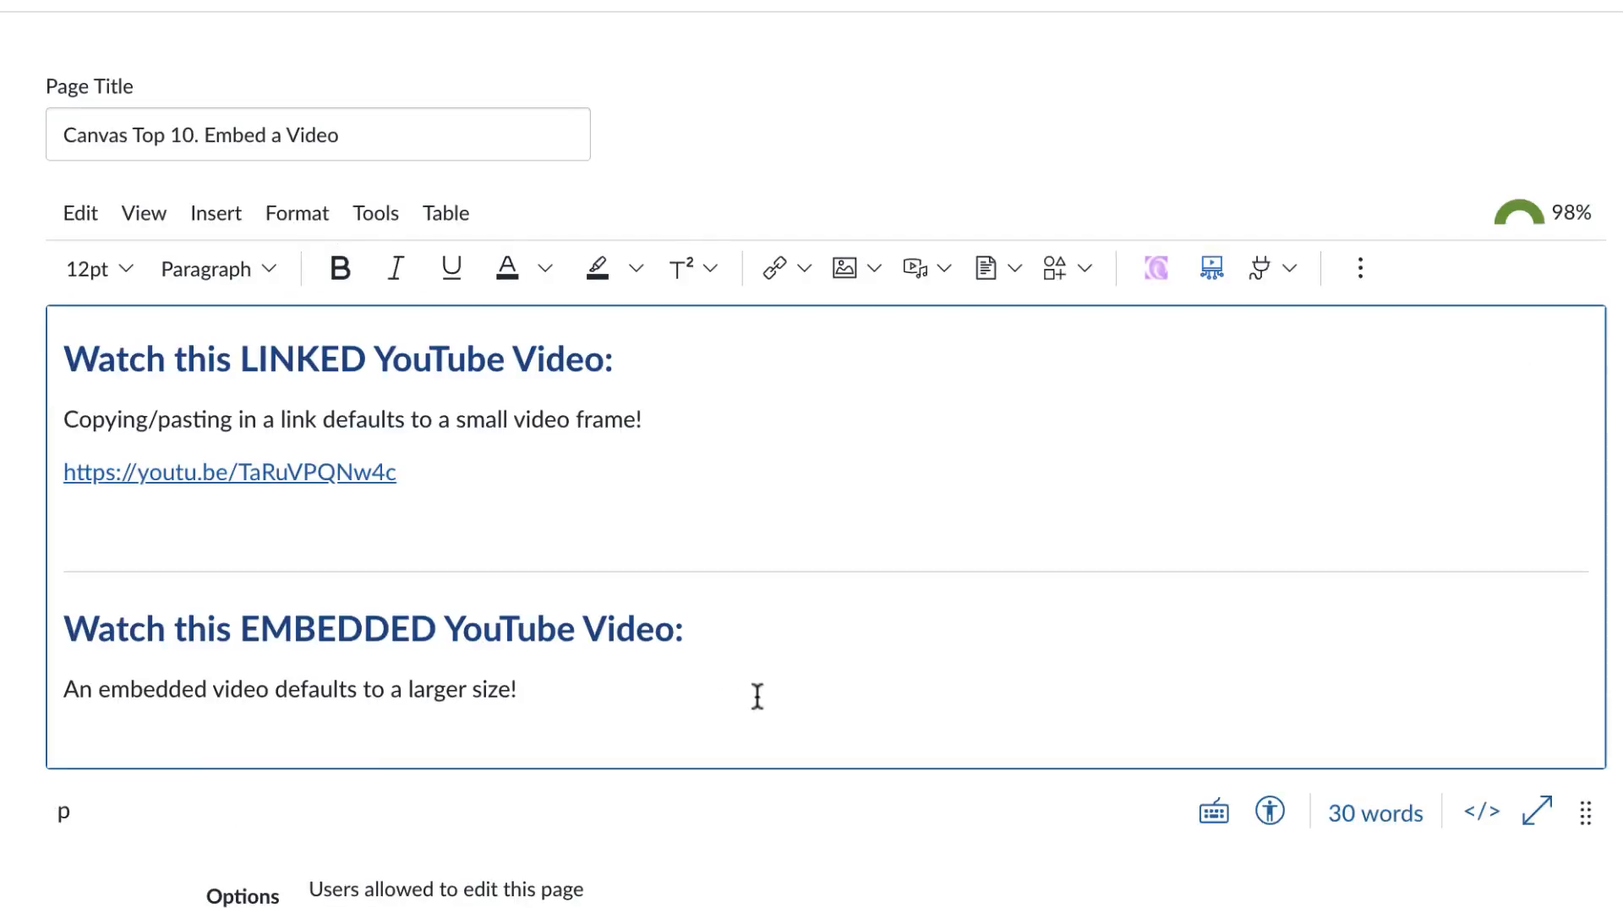
{"action": "left_click", "coordinate": [113, 739]}
{"action": "left_click", "coordinate": [1290, 271]}
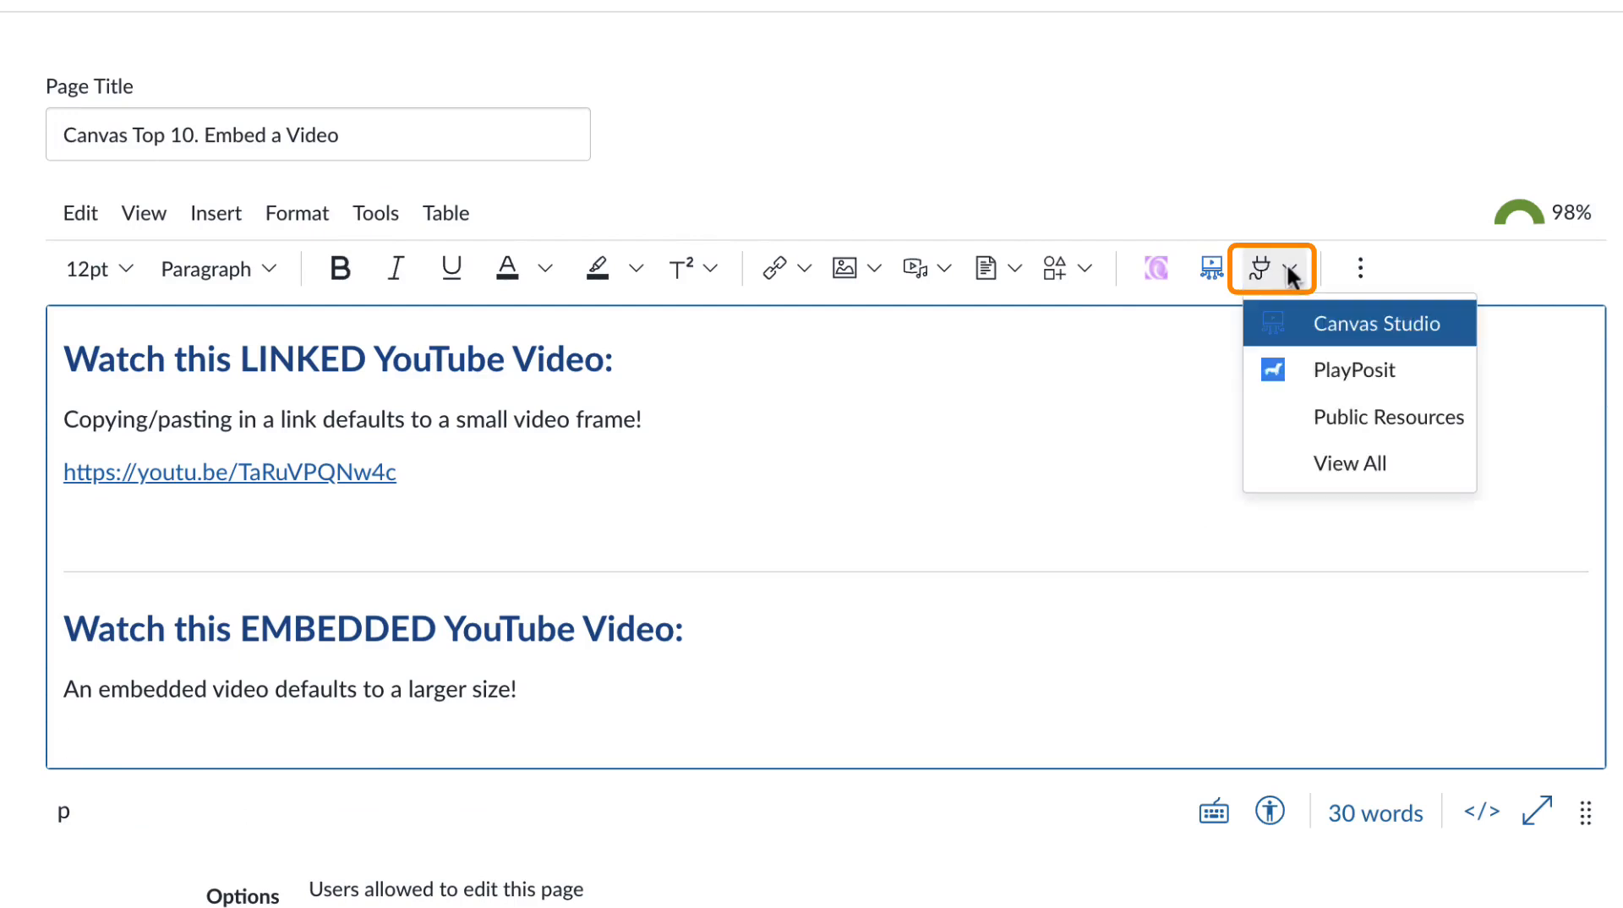
{"action": "left_click", "coordinate": [1408, 423]}
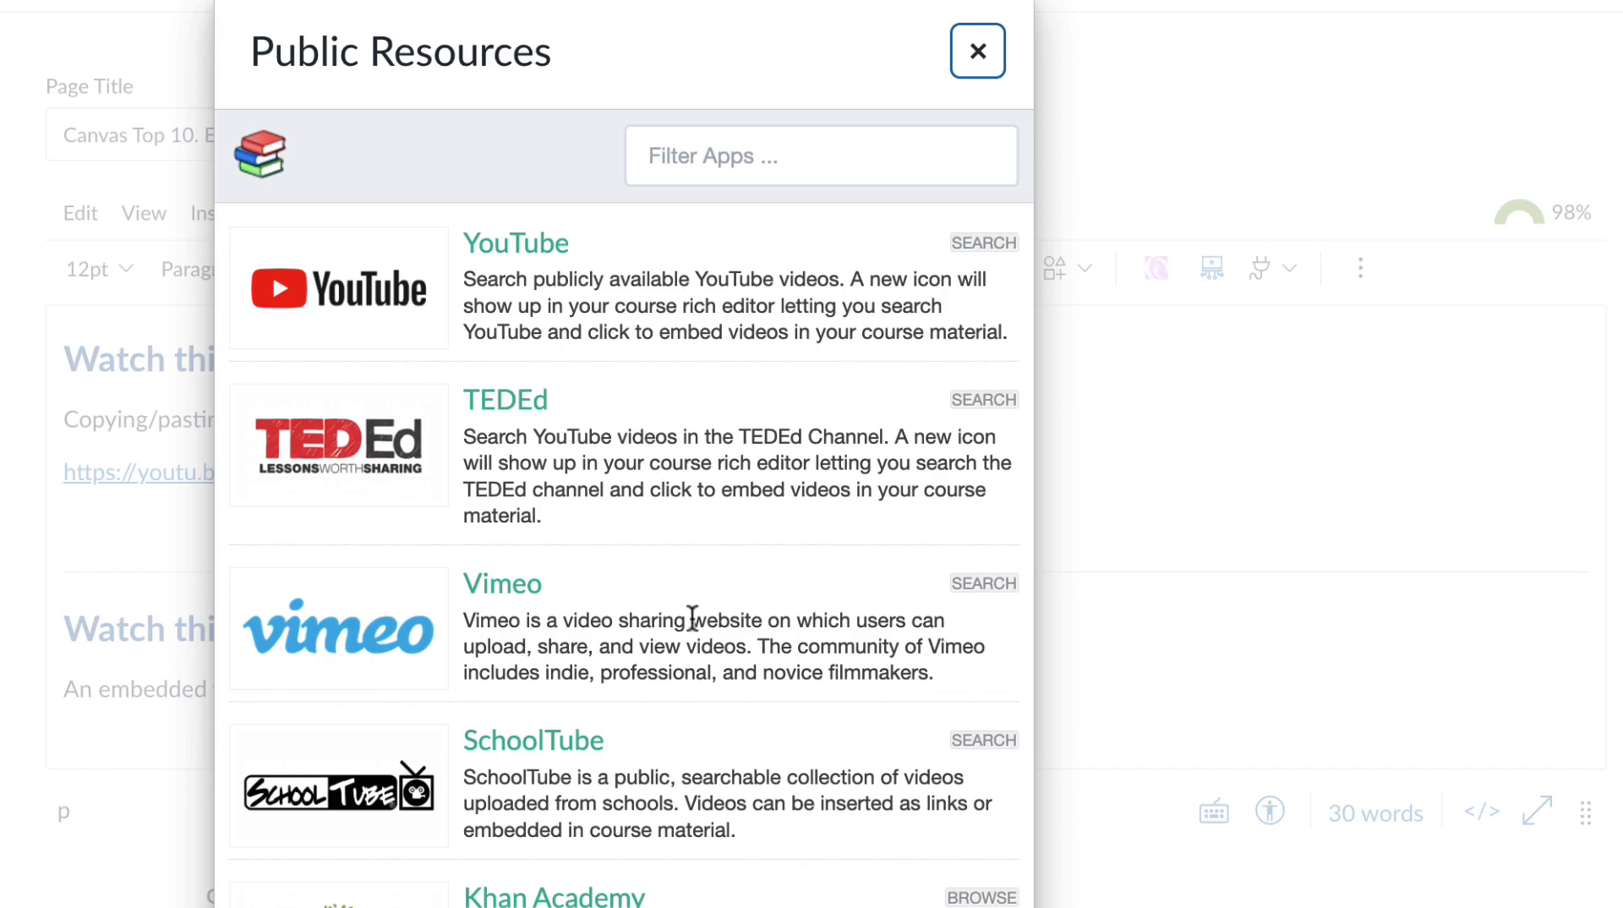
{"action": "scroll", "coordinate": [691, 713], "scroll_direction": "down", "scroll_amount": 4}
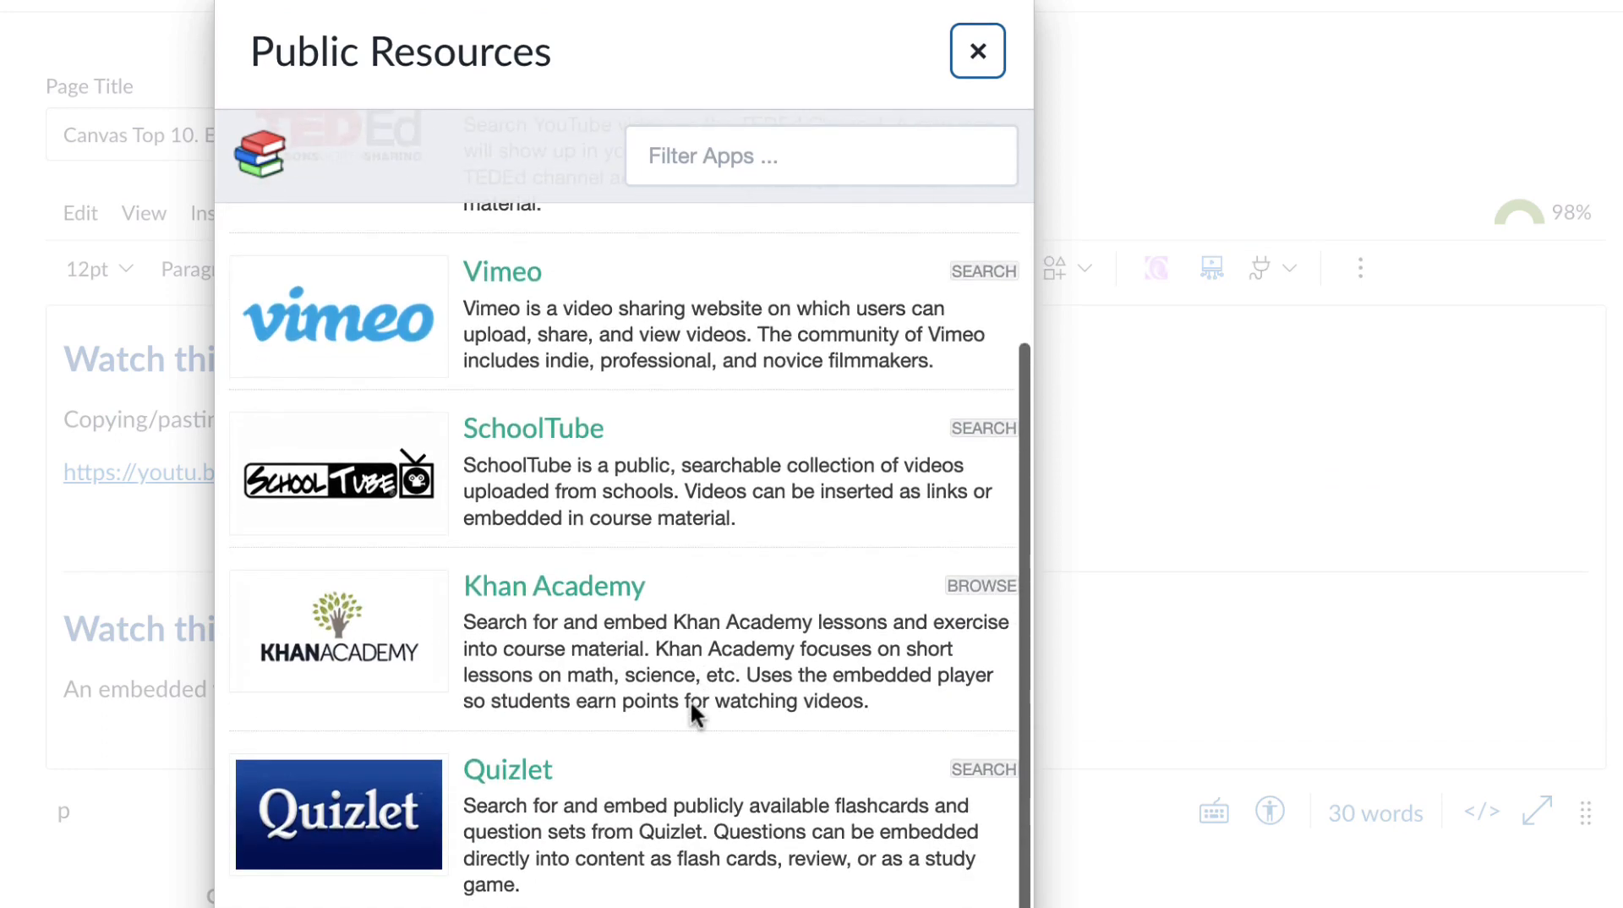
{"action": "scroll", "coordinate": [761, 693], "scroll_direction": "up", "scroll_amount": 5}
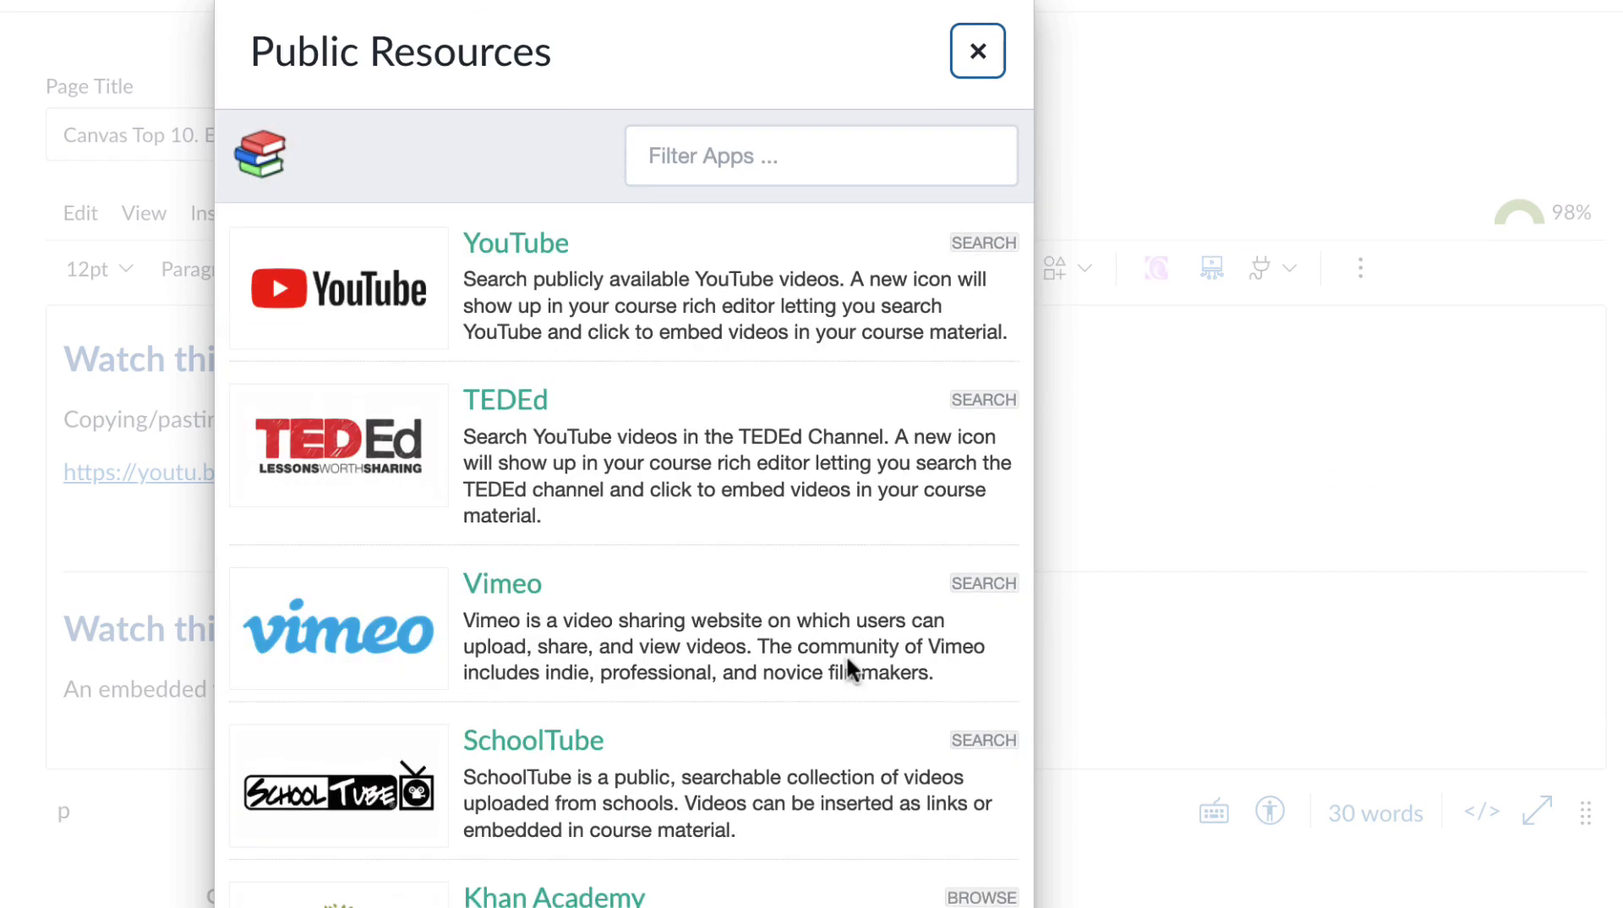
{"action": "left_click", "coordinate": [521, 251]}
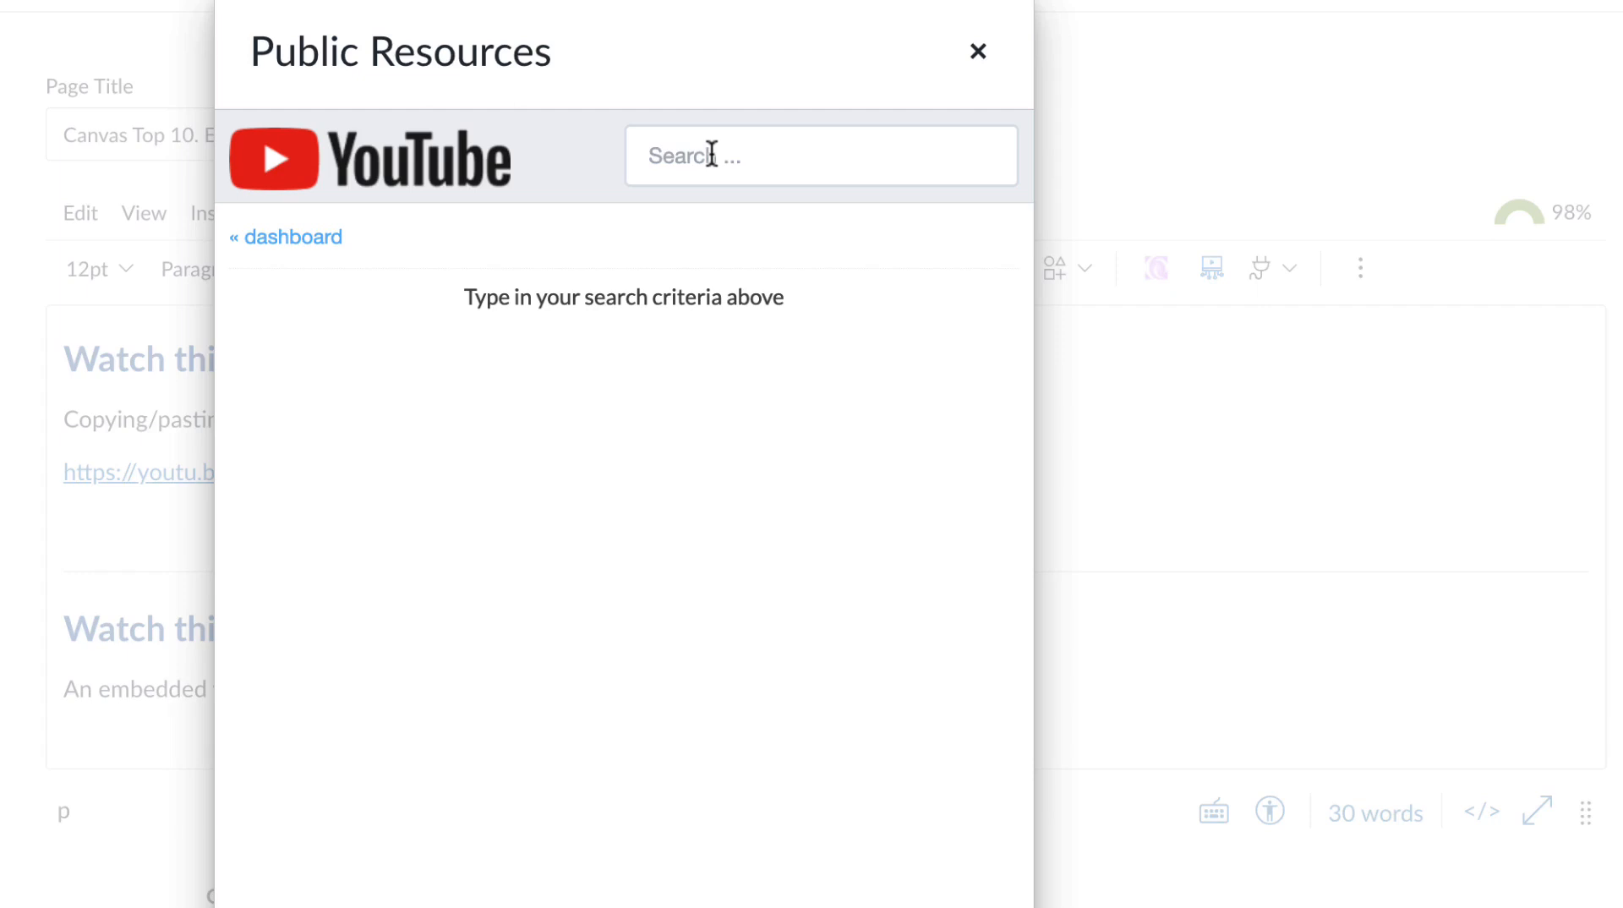
{"action": "right_click", "coordinate": [655, 149]}
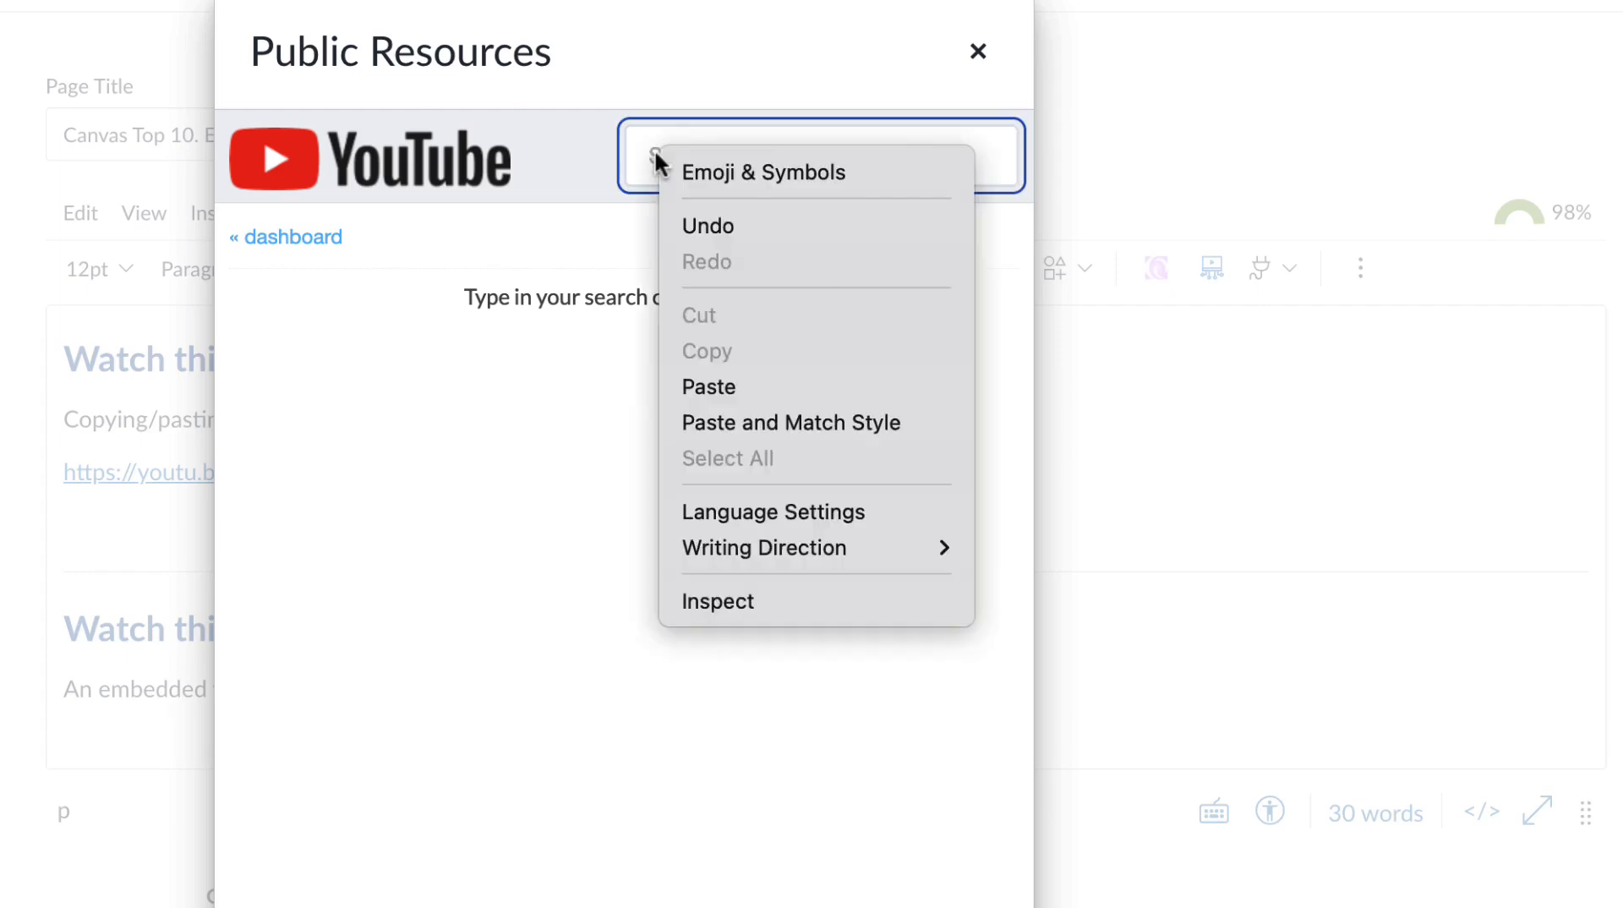
{"action": "left_click", "coordinate": [708, 386]}
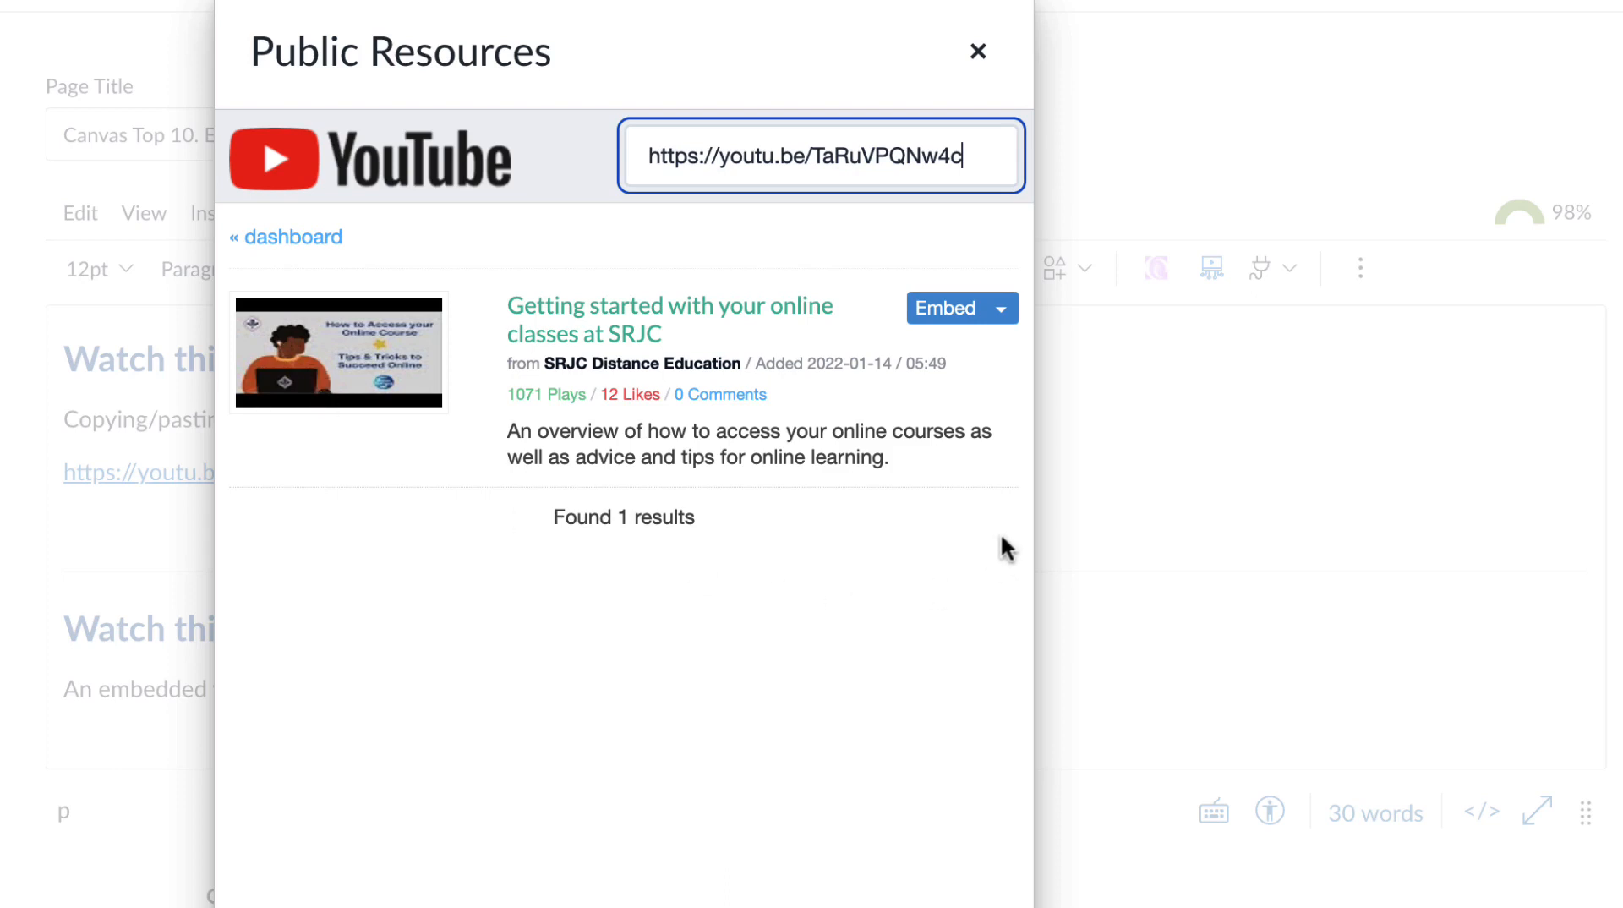
{"action": "scroll", "coordinate": [820, 507], "scroll_direction": "down", "scroll_amount": 1}
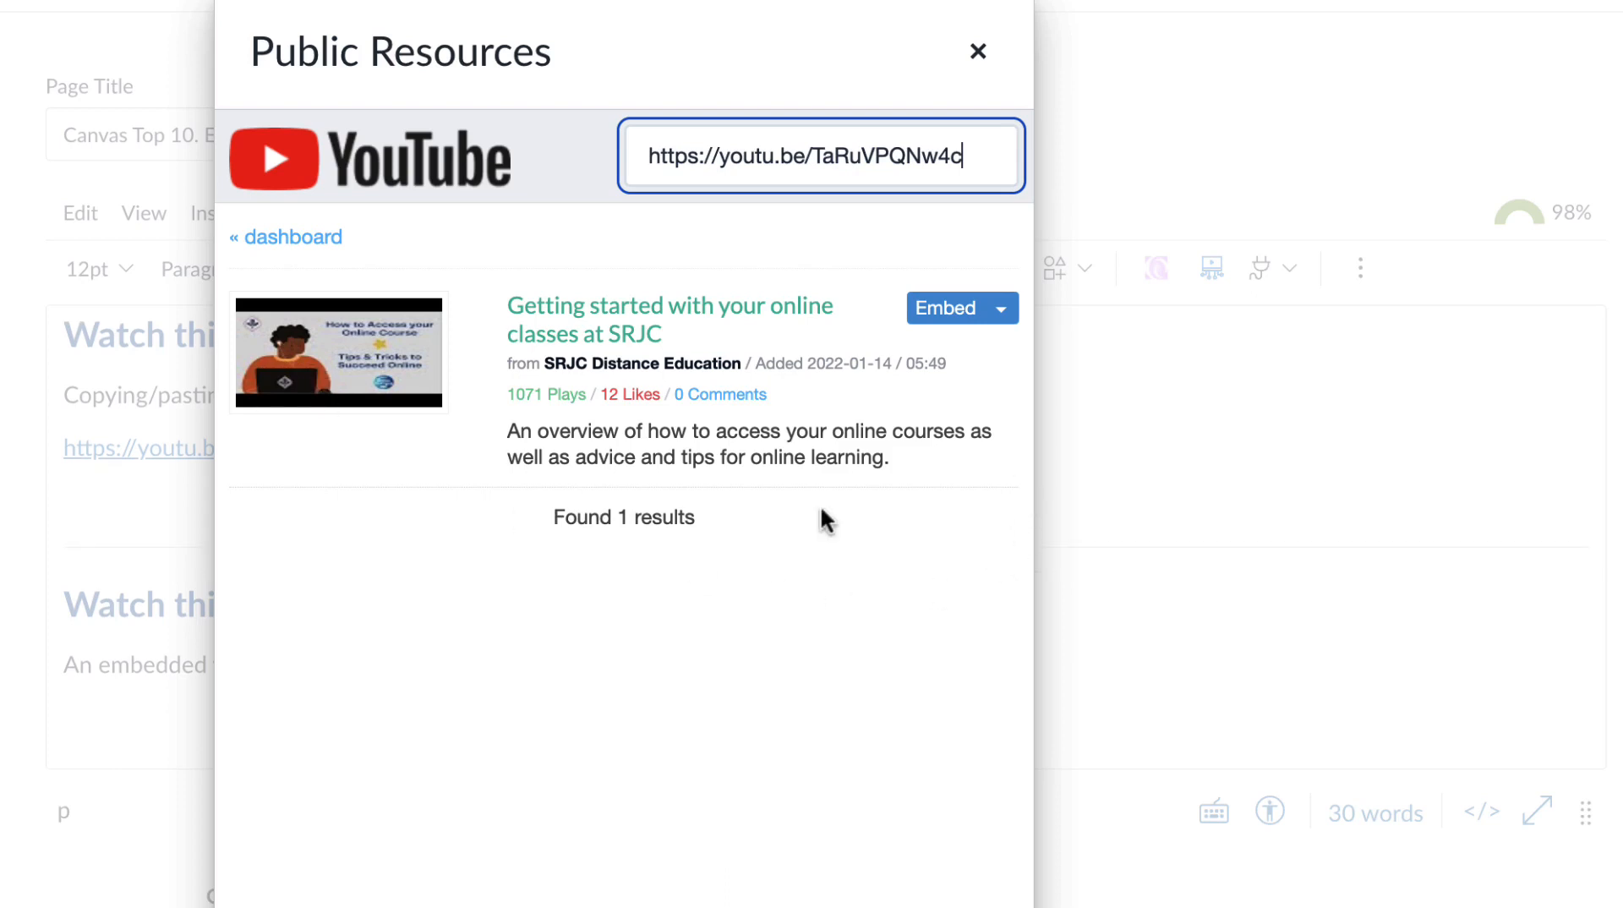
{"action": "left_click", "coordinate": [948, 309]}
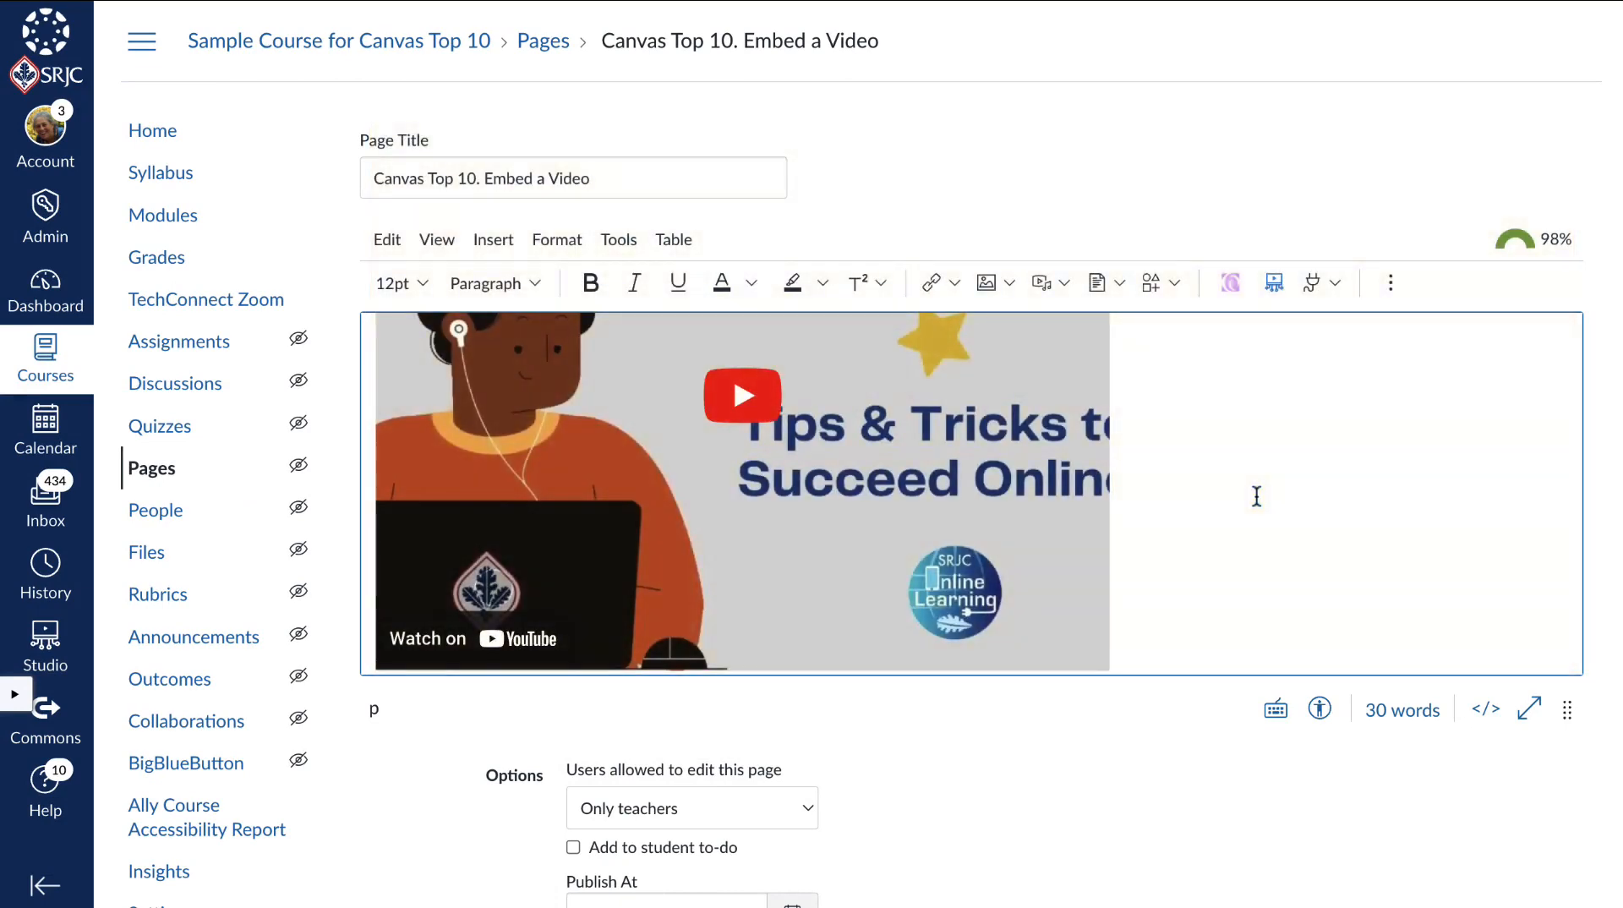
{"action": "scroll", "coordinate": [1257, 496], "scroll_direction": "down", "scroll_amount": 1}
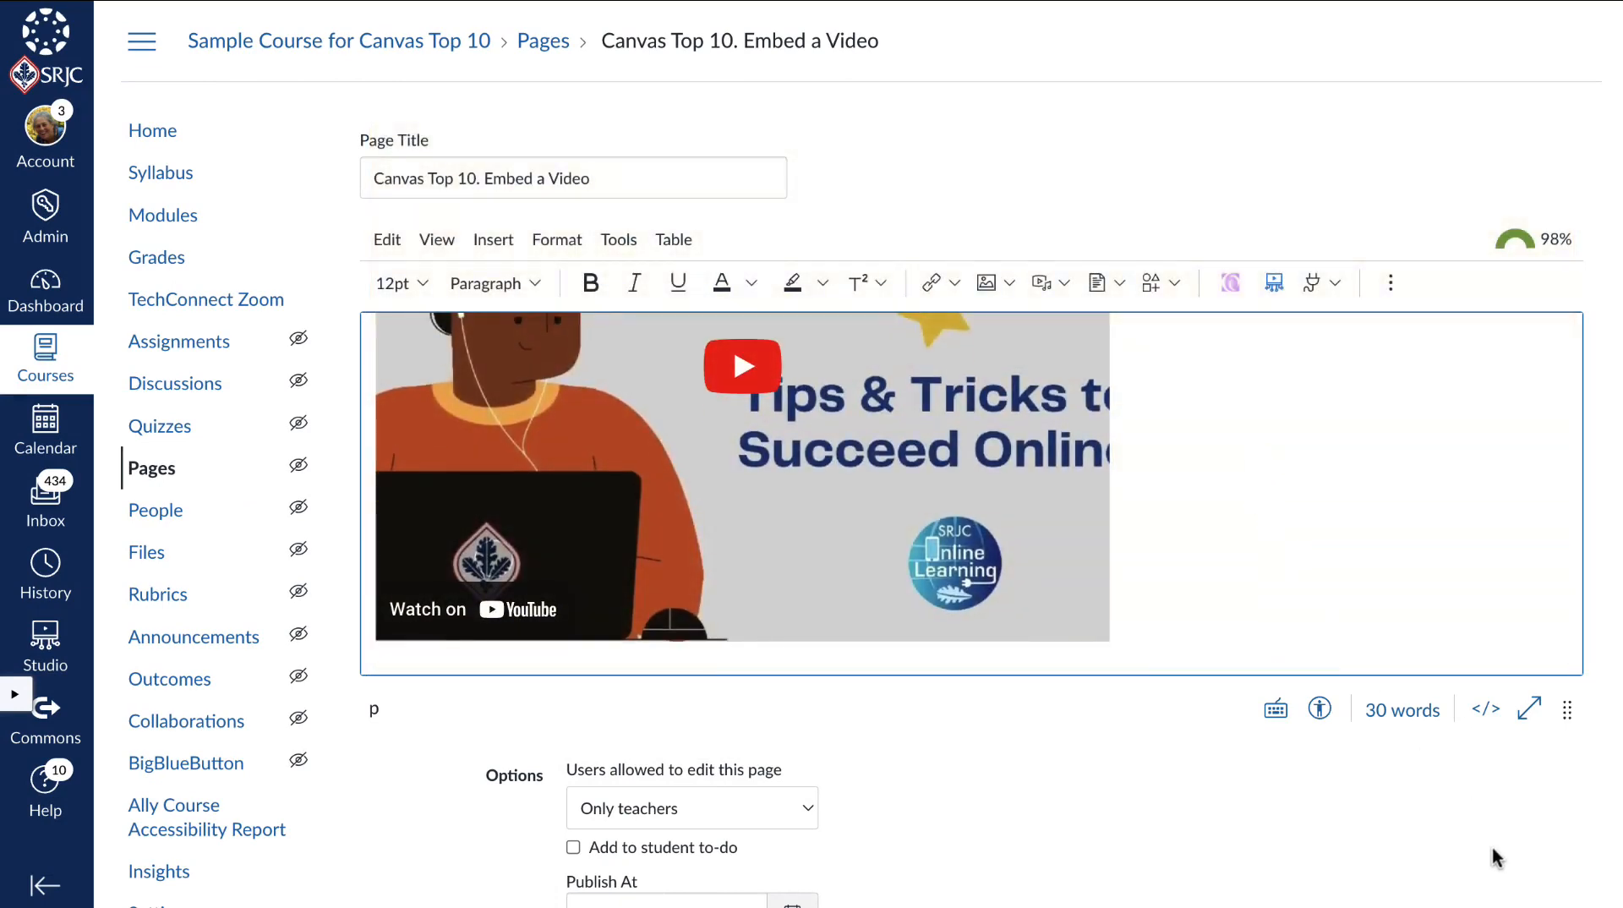
{"action": "scroll", "coordinate": [1497, 856], "scroll_direction": "down", "scroll_amount": 3}
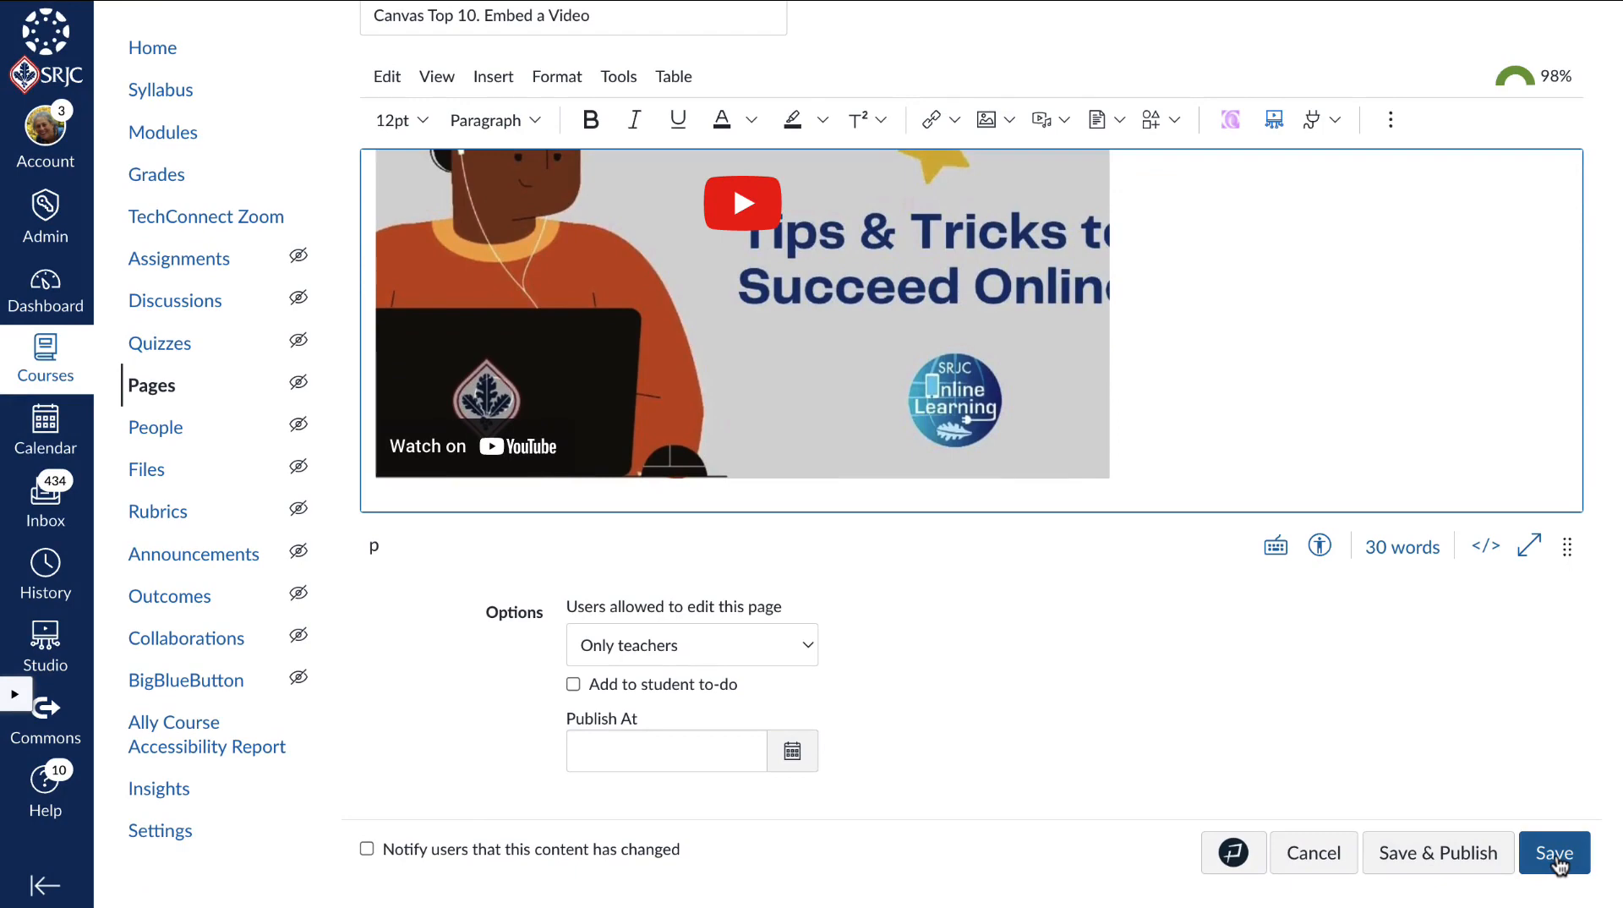
{"action": "left_click", "coordinate": [1555, 854]}
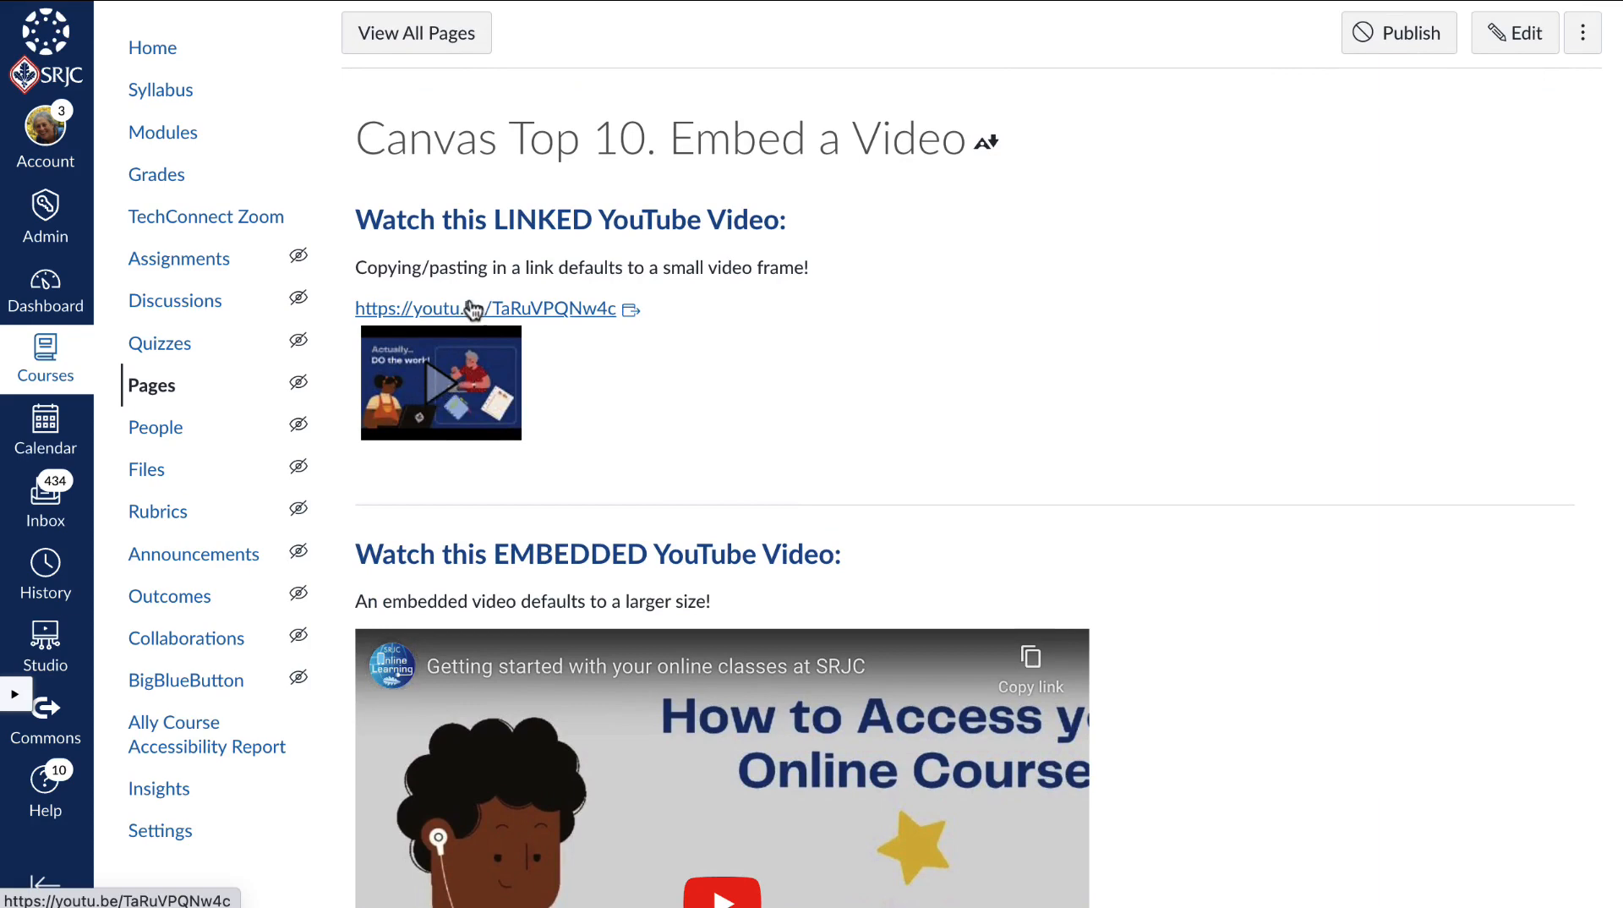
Play the embedded YouTube video on the saved page briefly and pause it.
{"action": "scroll", "coordinate": [1353, 441], "scroll_direction": "down", "scroll_amount": 5}
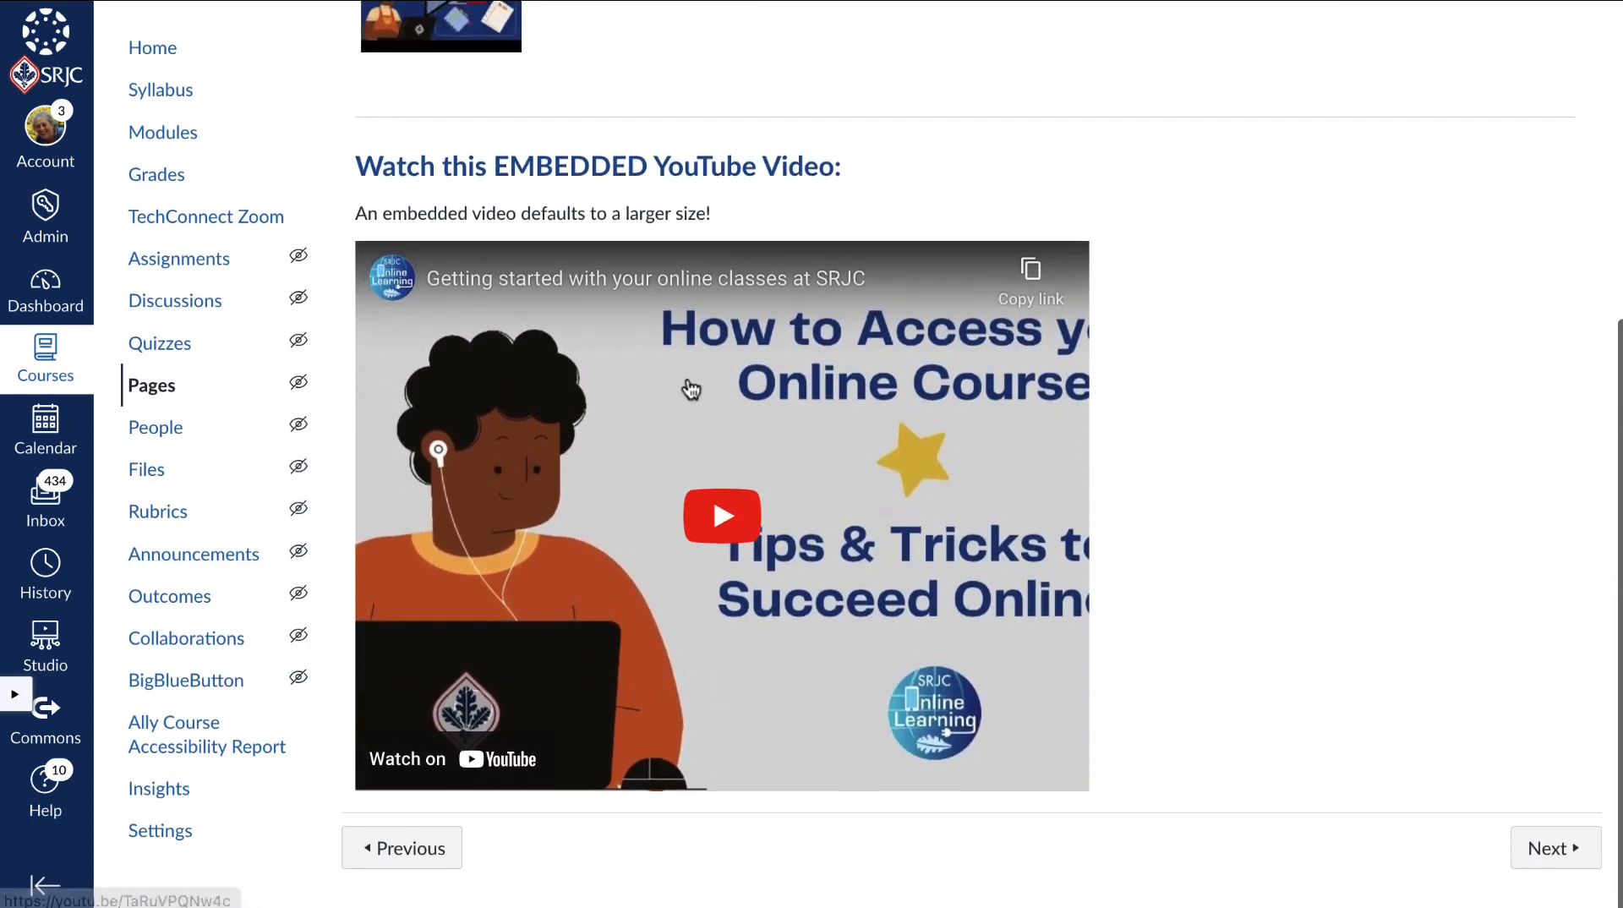
{"action": "left_click", "coordinate": [720, 533]}
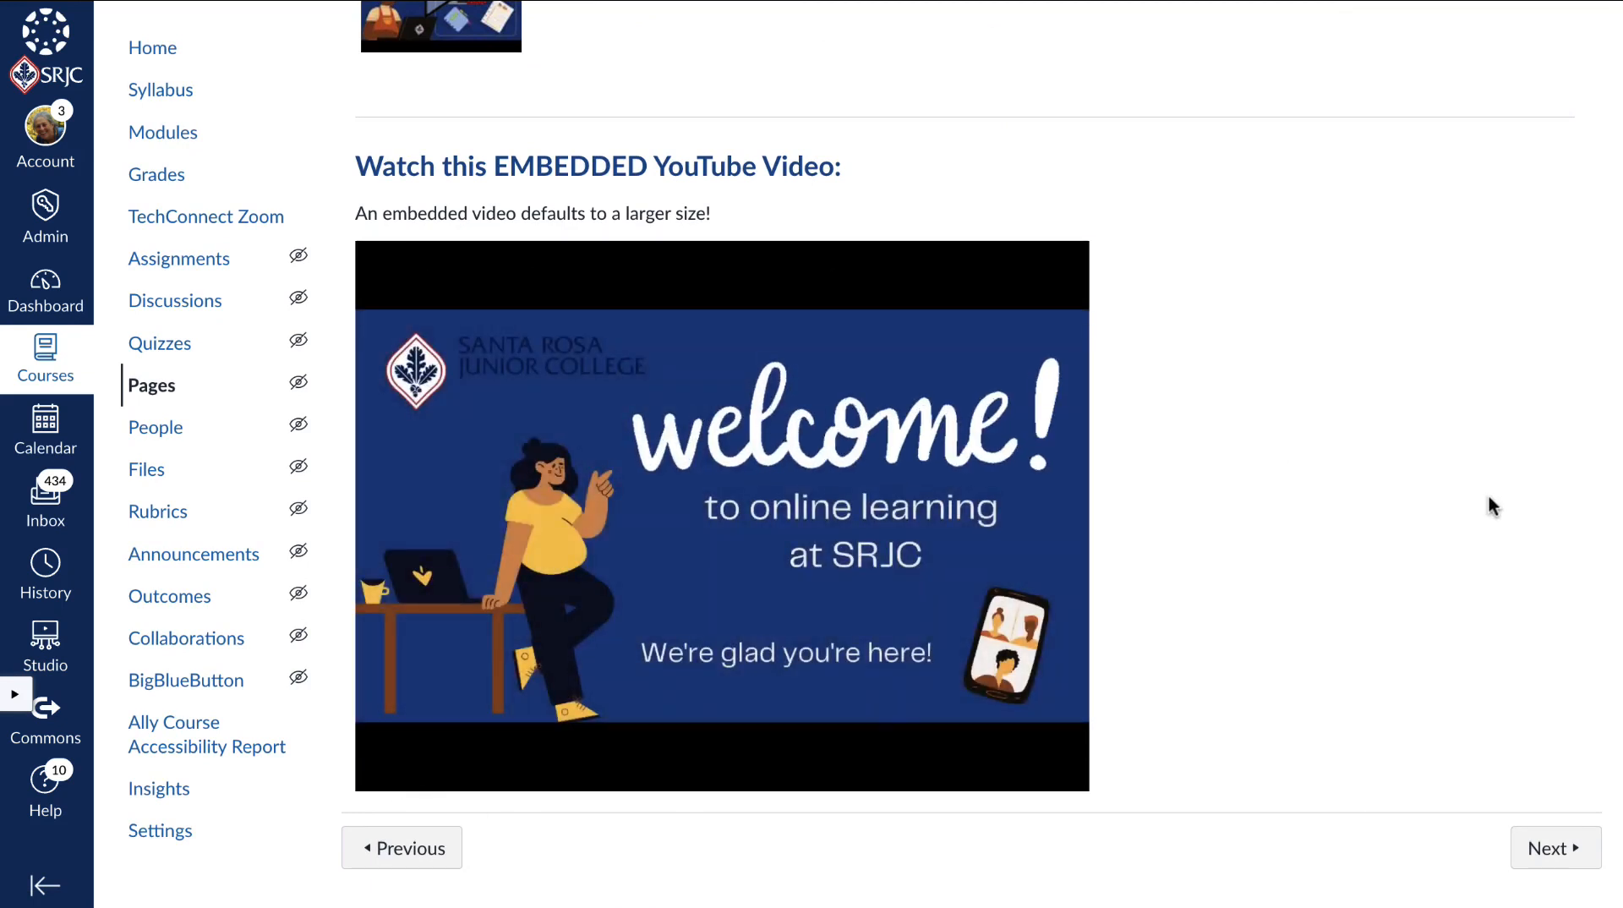
{"action": "left_click", "coordinate": [395, 767]}
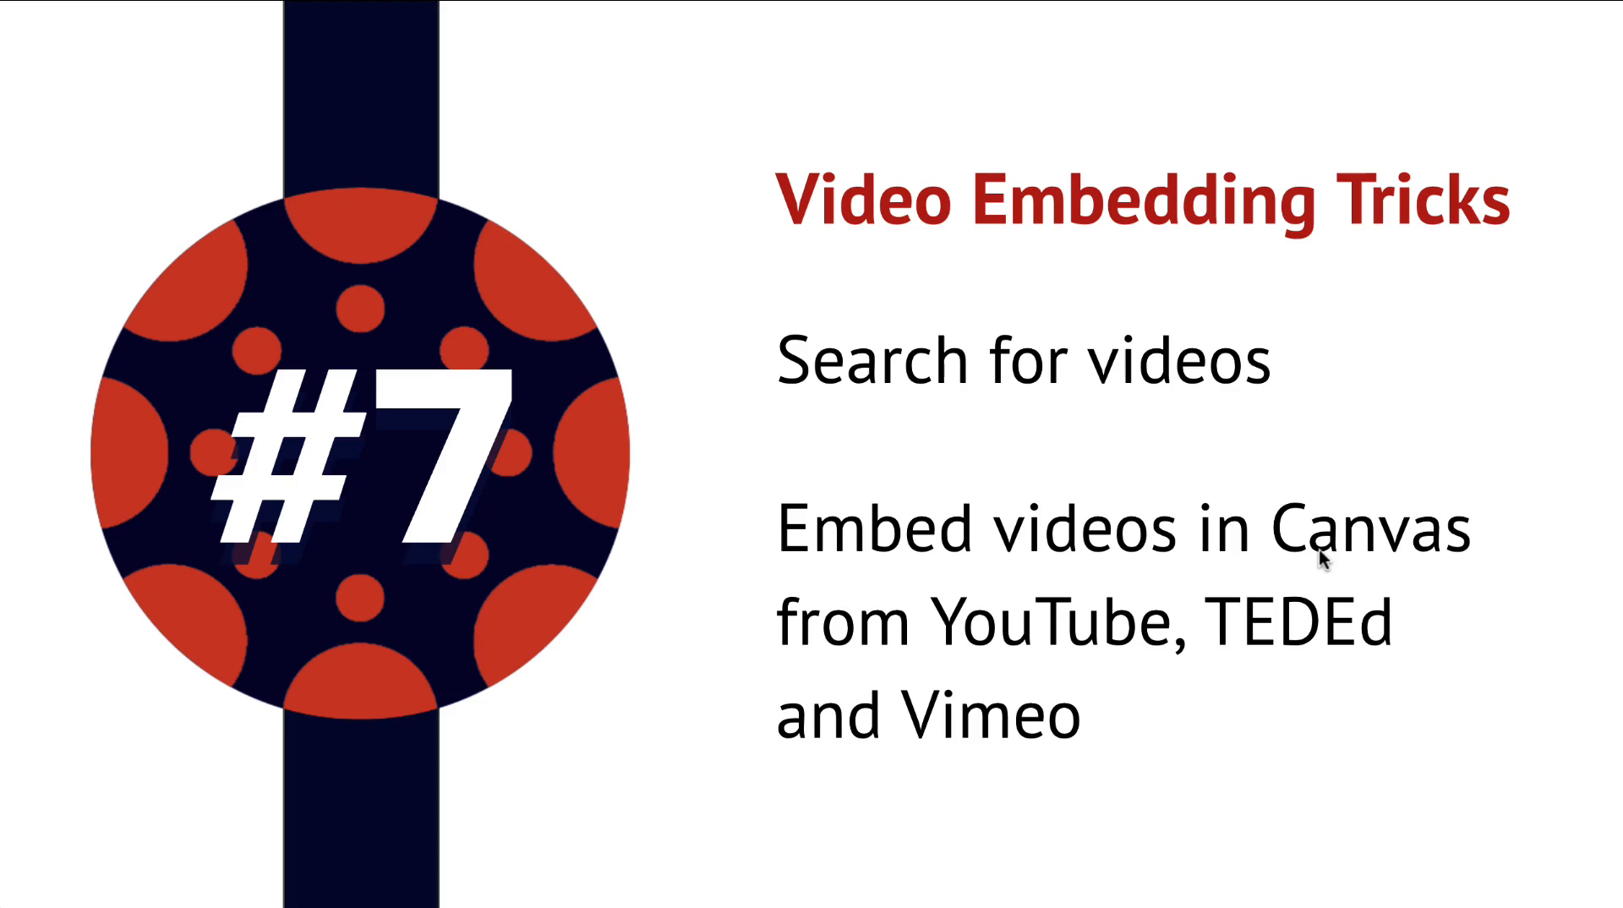
Examine the image and layout of the "Inspiring Images. Example of End of Unit Review Page" page.
{"action": "key", "text": "Right"}
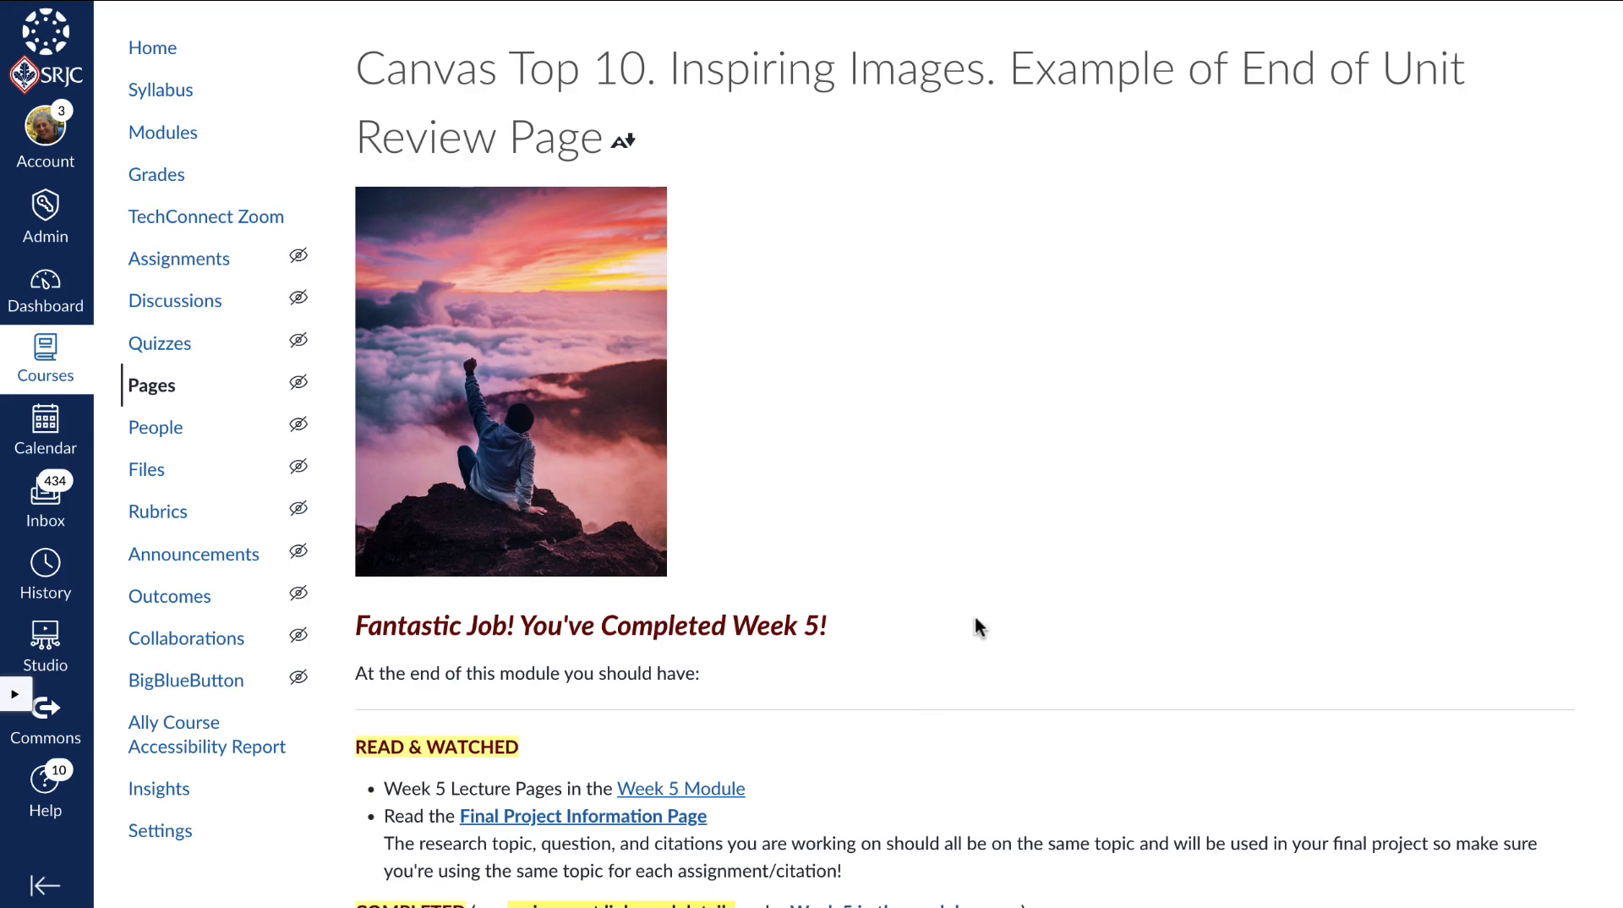
{"action": "scroll", "coordinate": [975, 620], "scroll_direction": "down", "scroll_amount": 5}
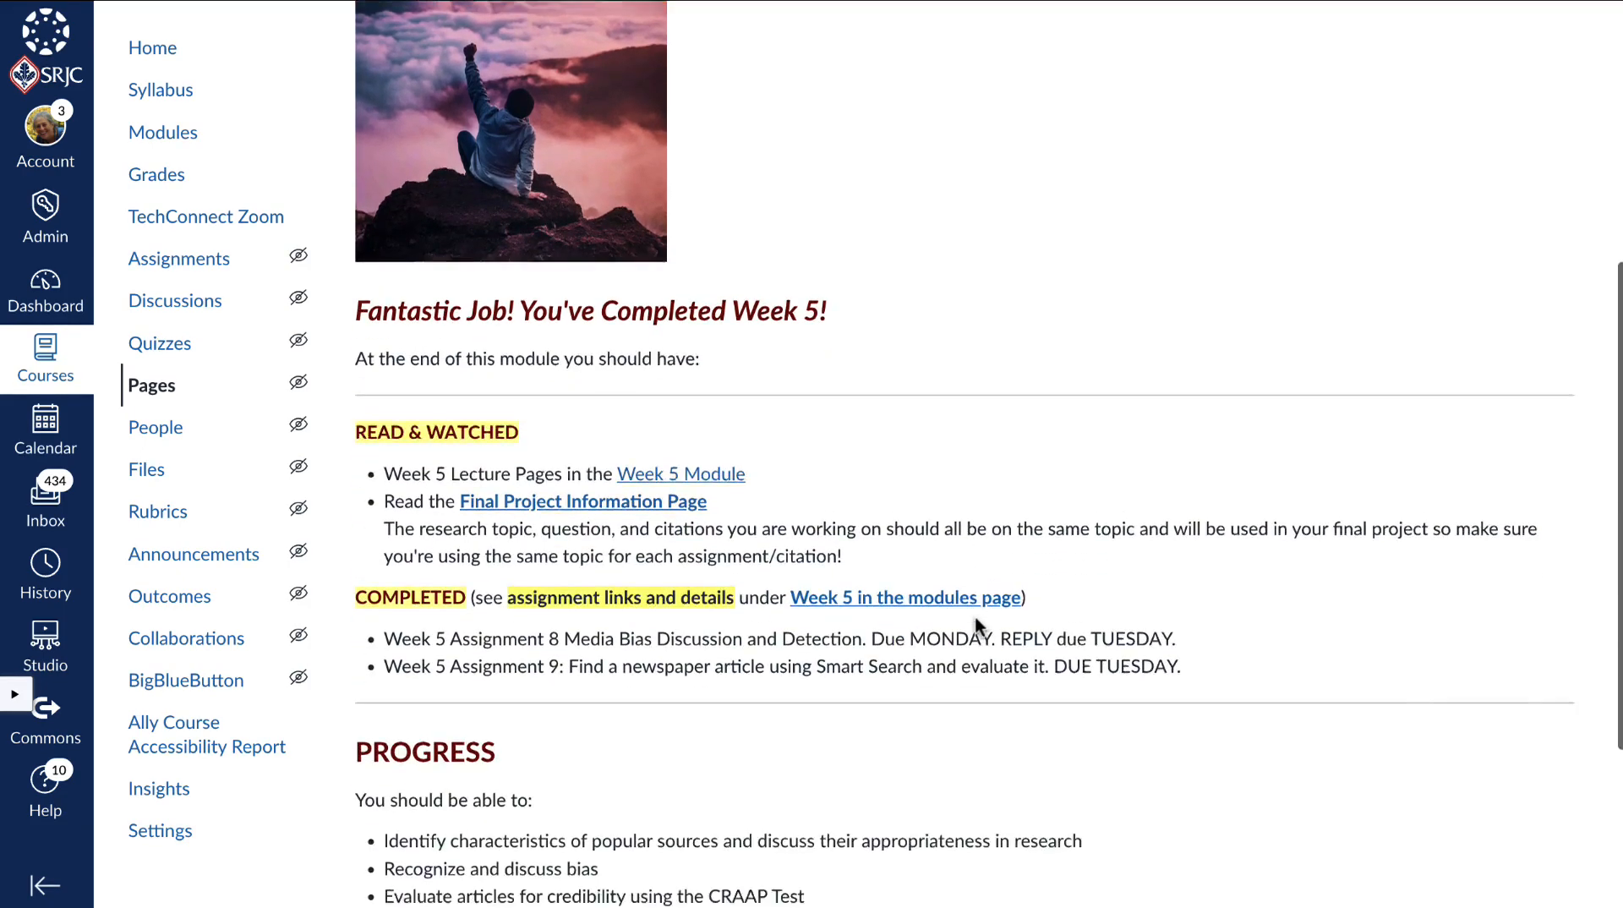
{"action": "scroll", "coordinate": [976, 622], "scroll_direction": "down", "scroll_amount": 2}
{"action": "scroll", "coordinate": [975, 622], "scroll_direction": "up", "scroll_amount": 6}
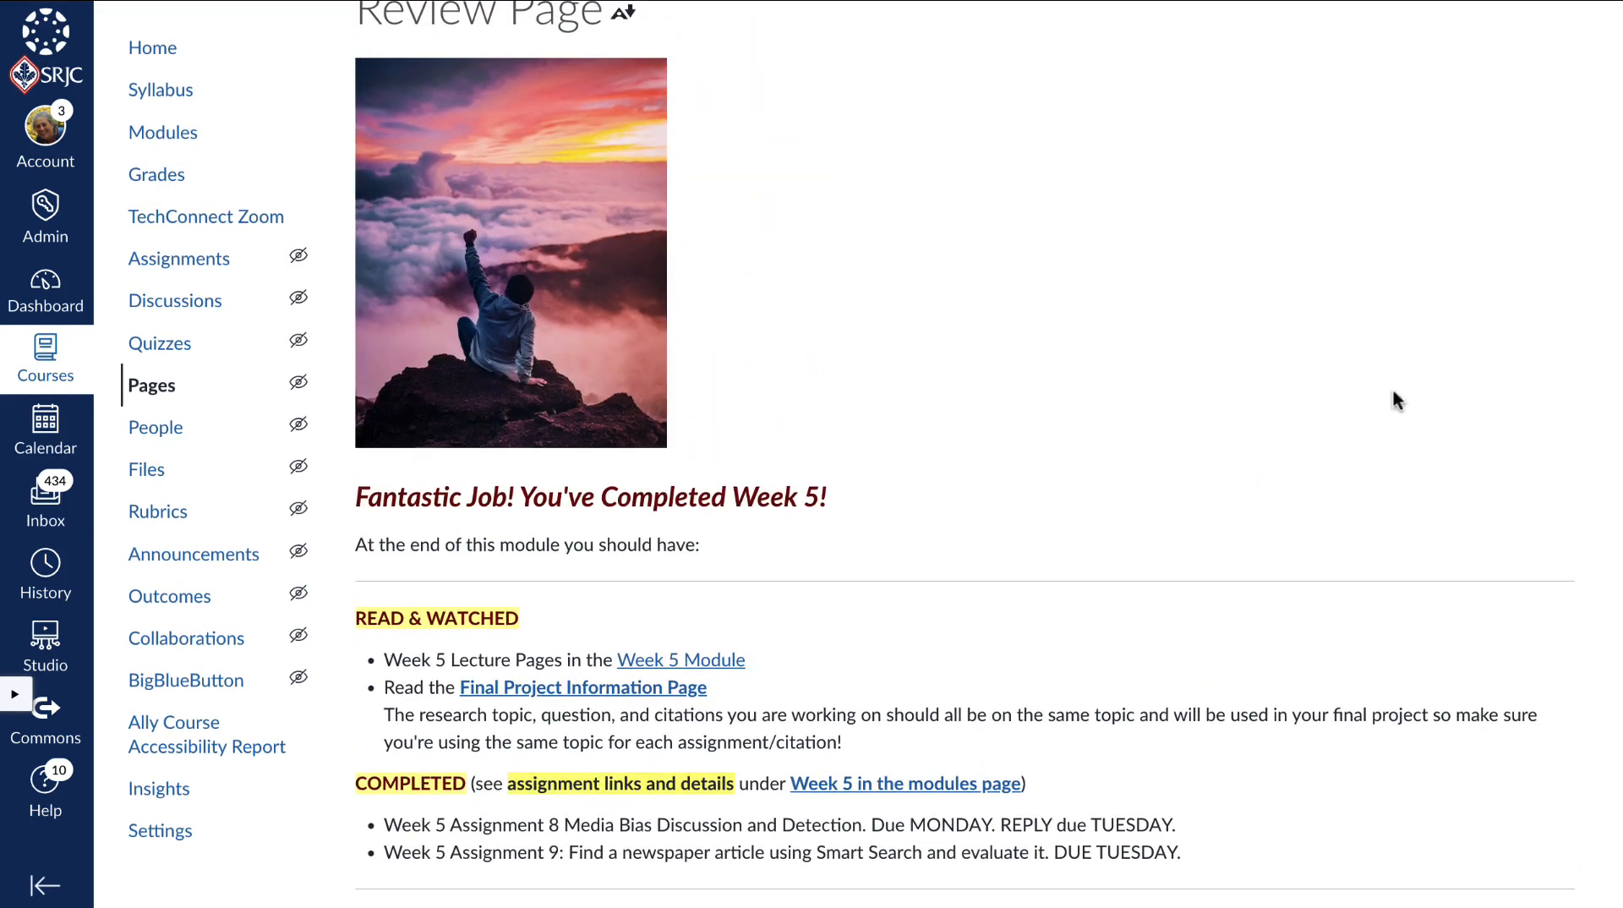
Switch to Unsplash and search its photos for "happy group".
{"action": "left_click", "coordinate": [1260, 2]}
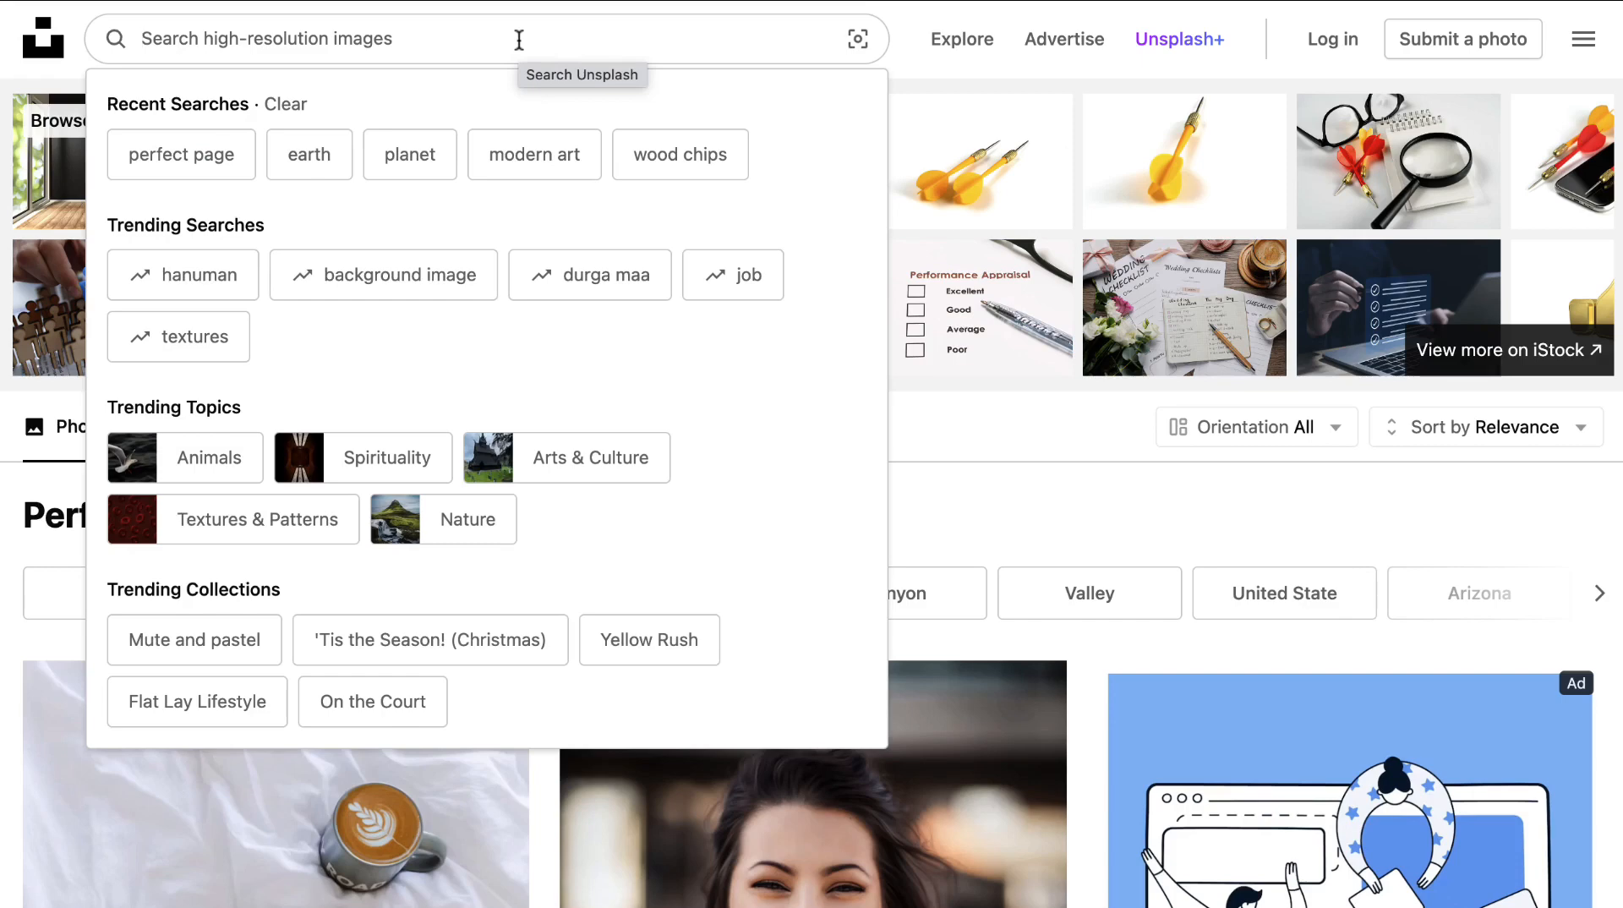
{"action": "type", "text": "happy"}
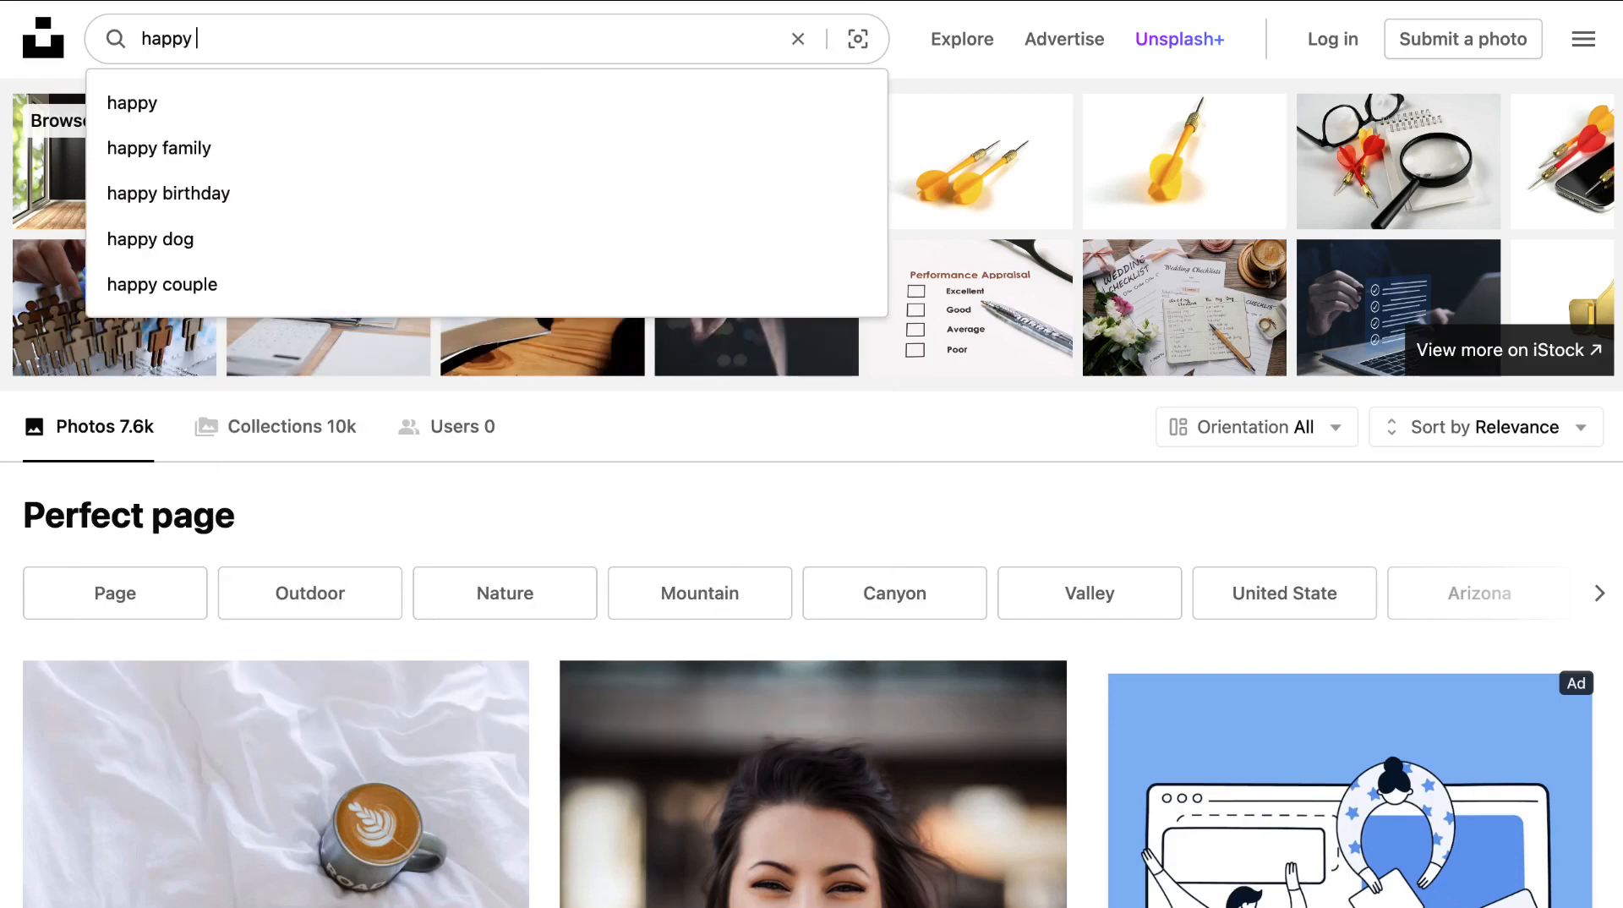
{"action": "type", "text": " group"}
{"action": "key", "text": "Return"}
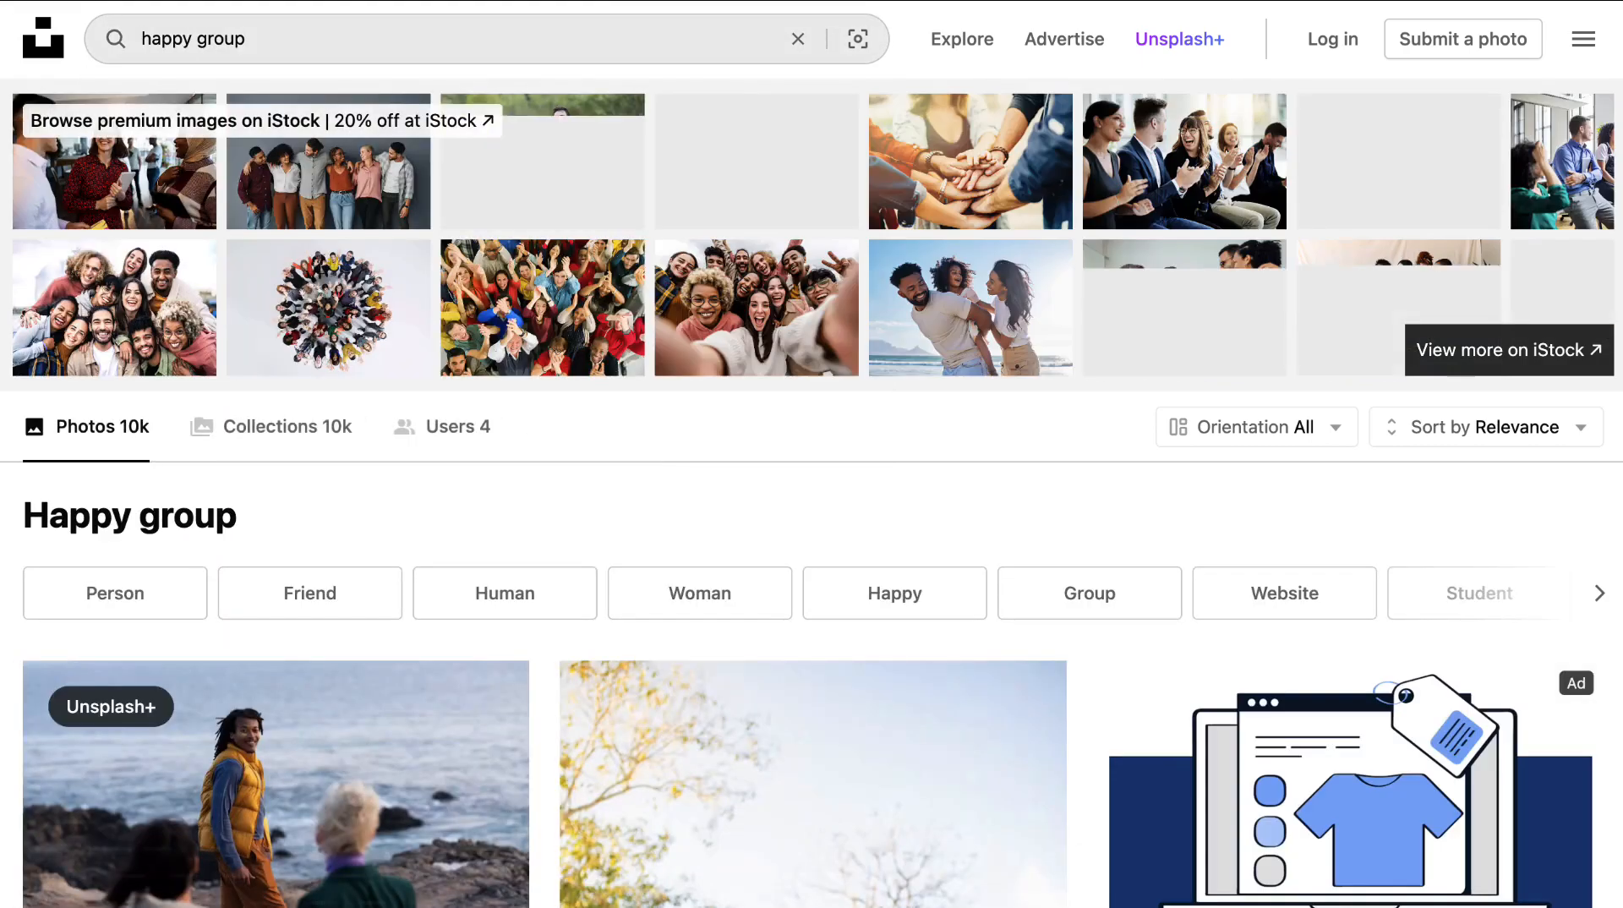
Open the photo of men and women sitting and standing while staring at a laptop, and download it for free.
{"action": "scroll", "coordinate": [790, 450], "scroll_direction": "down", "scroll_amount": 10}
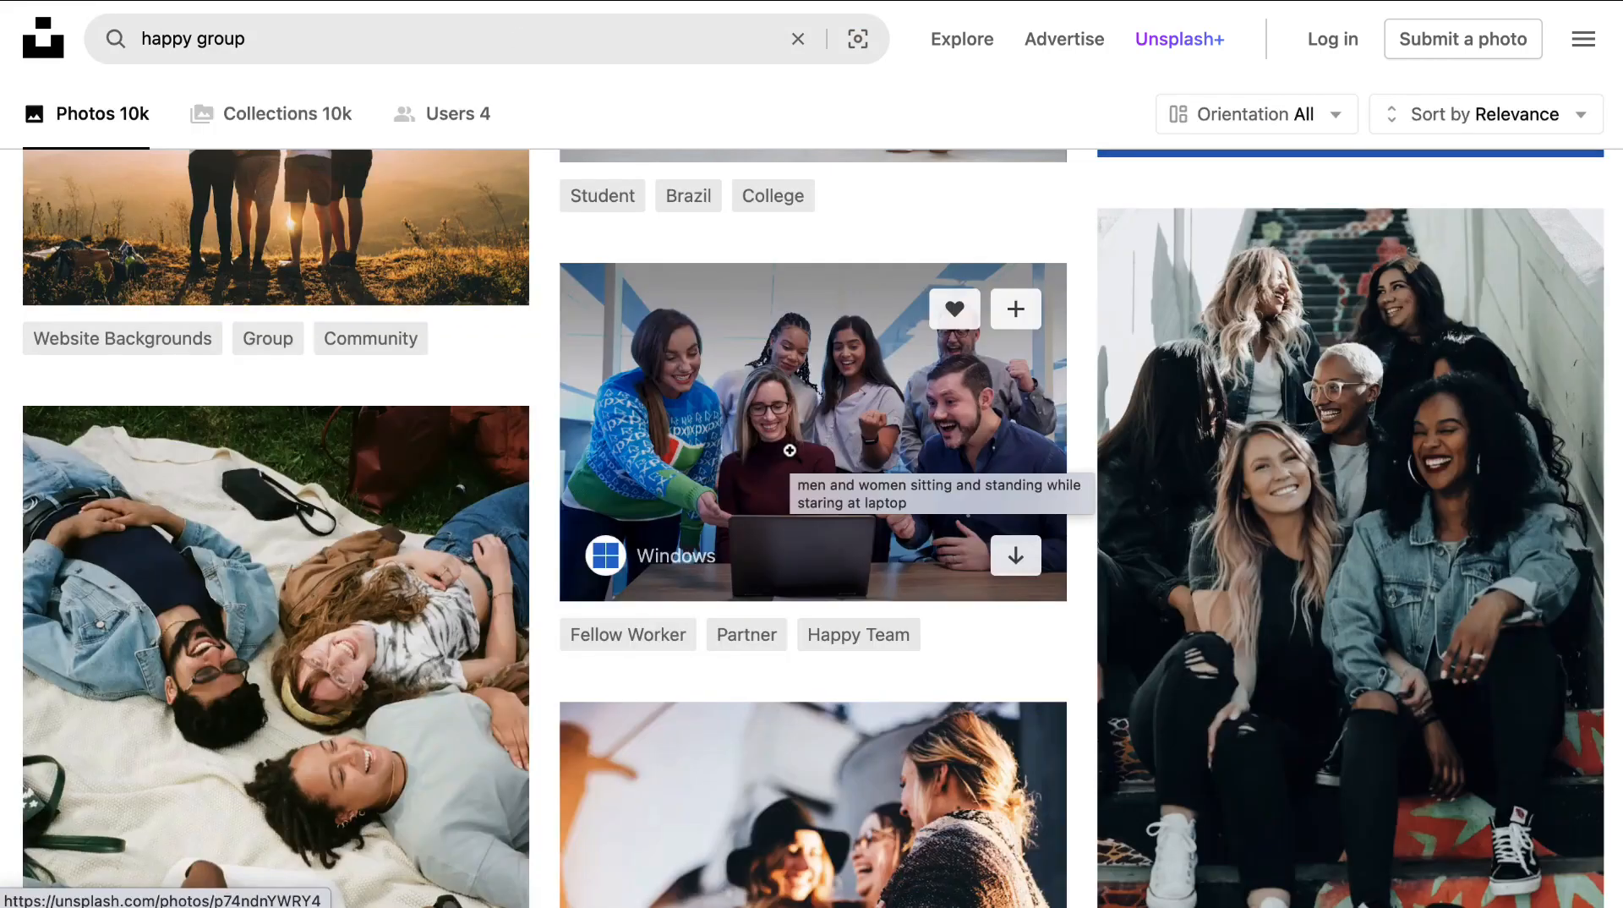
{"action": "left_click", "coordinate": [743, 397]}
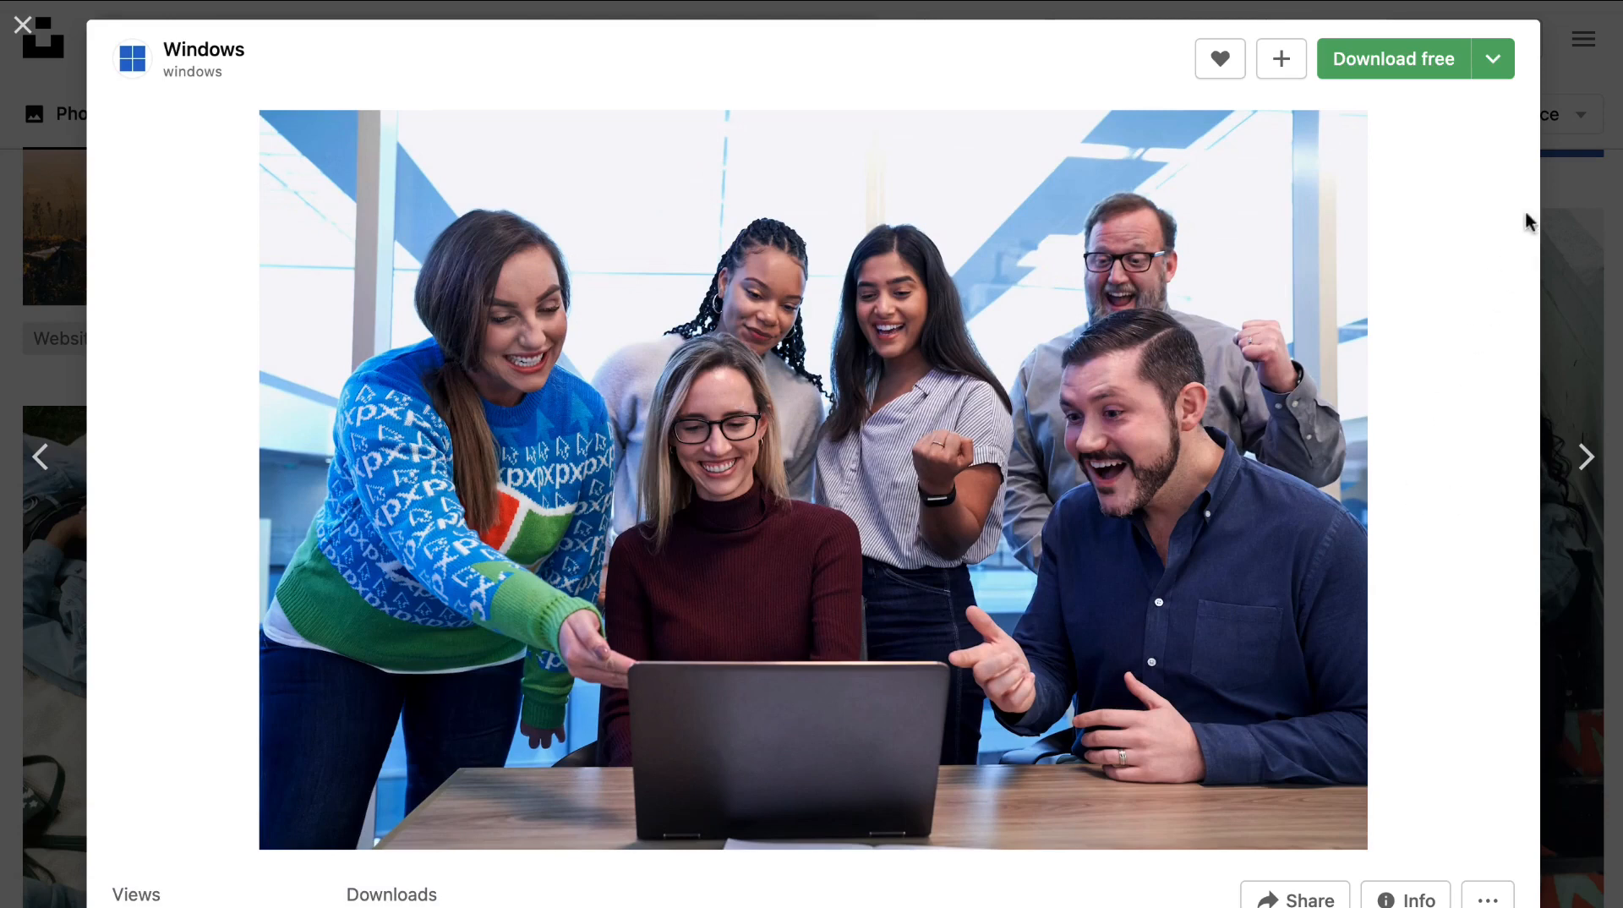
{"action": "left_click", "coordinate": [1389, 67]}
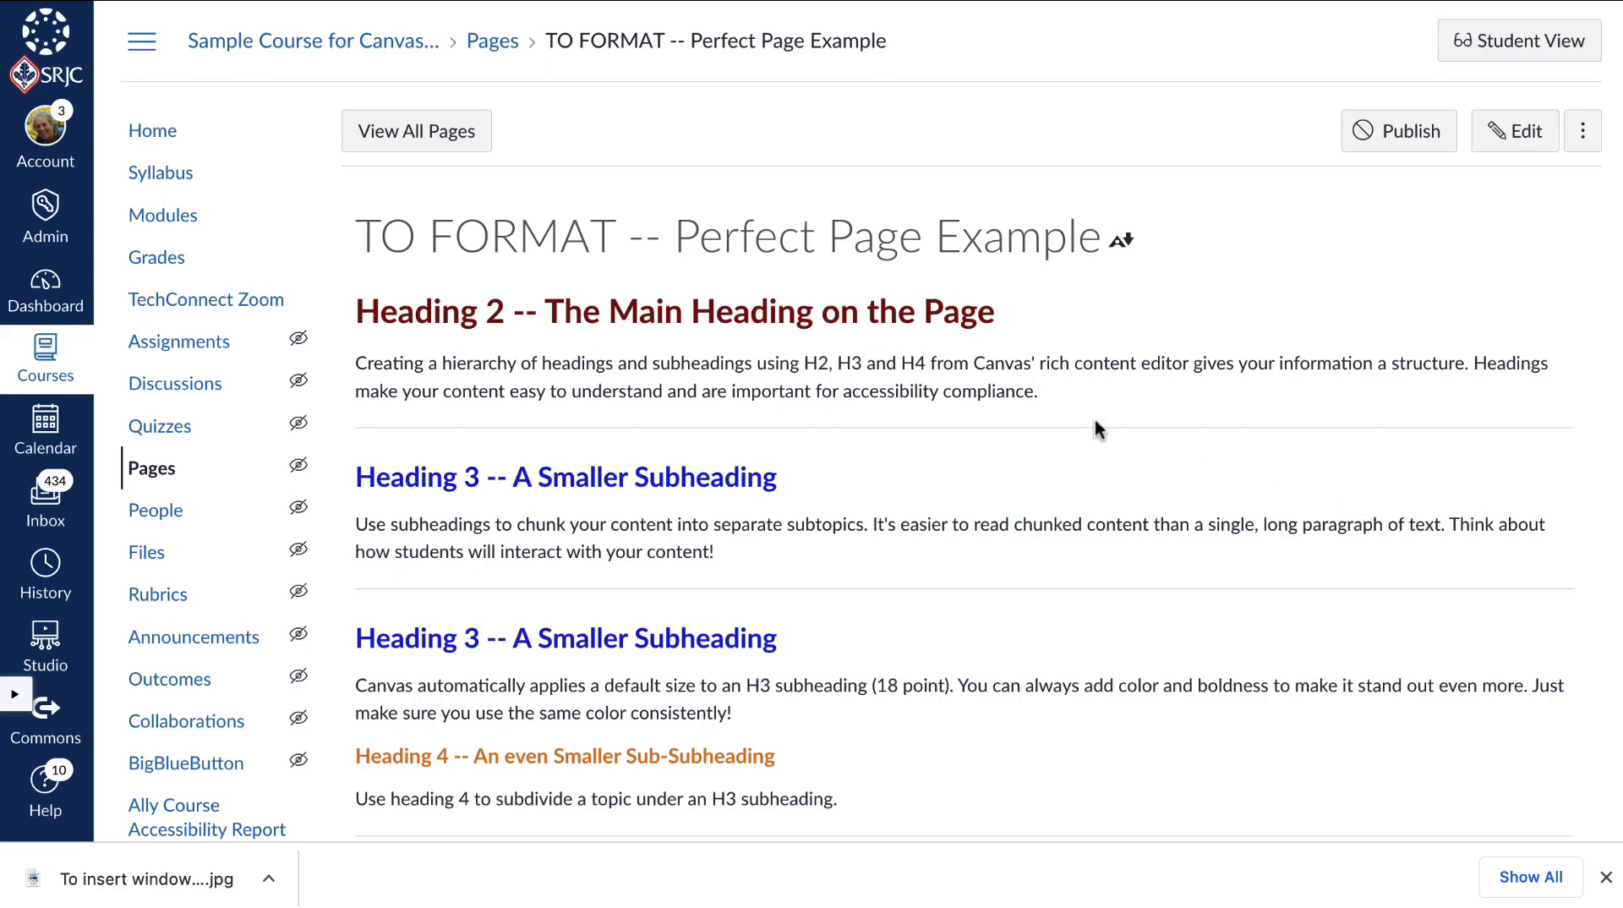
Open the "TO FORMAT -- Perfect Page Example" page for editing and add an empty line above its main heading.
{"action": "left_click", "coordinate": [1517, 148]}
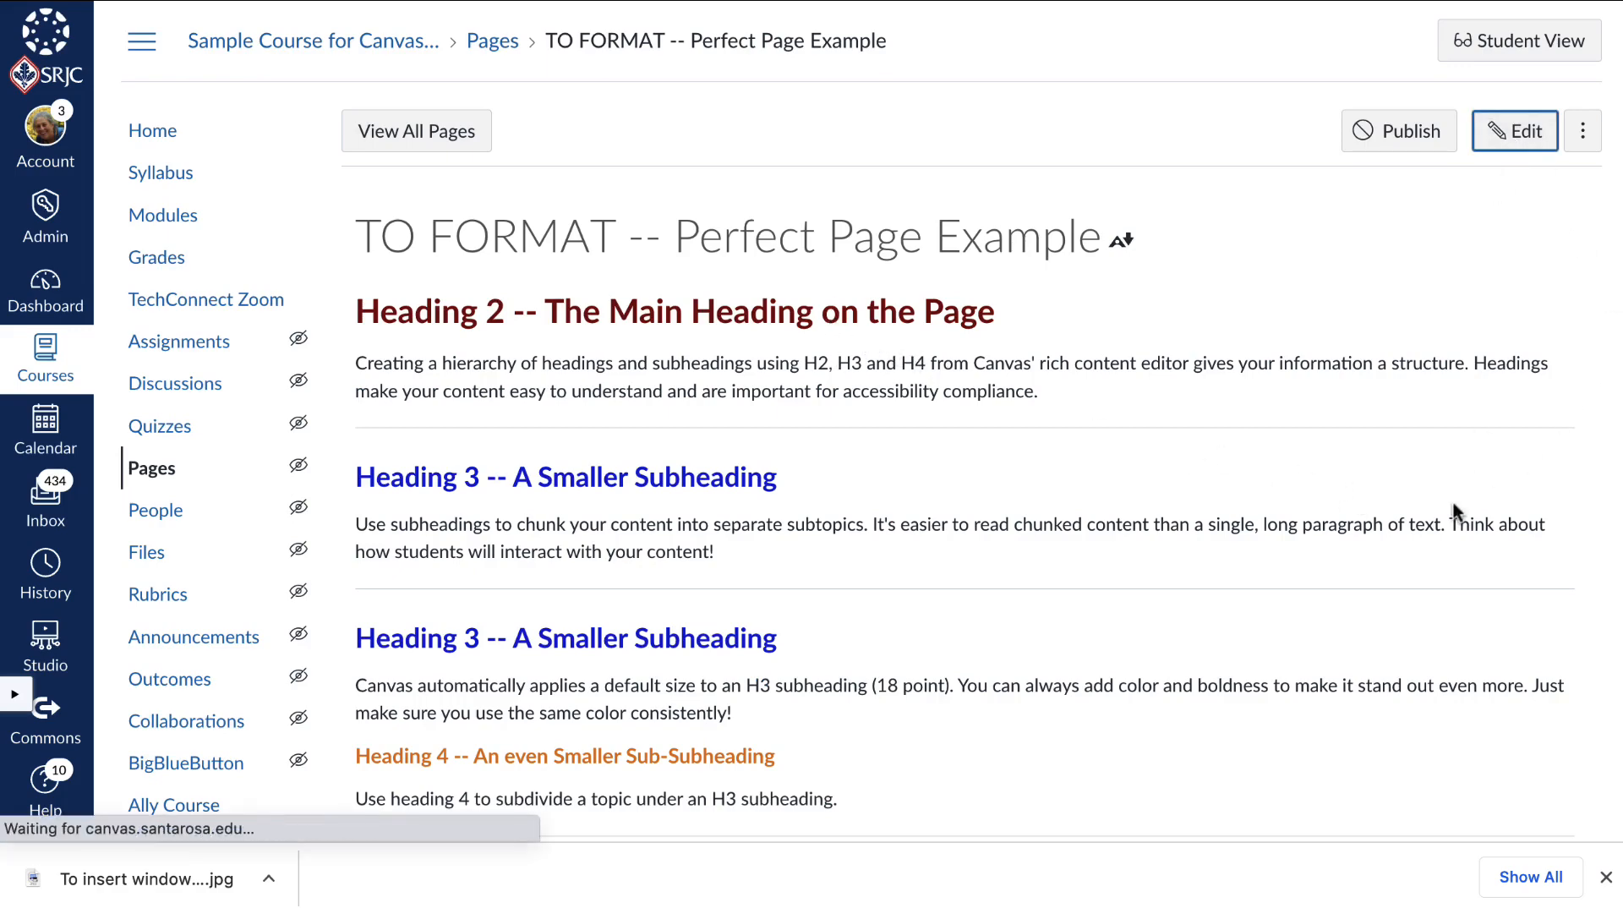
{"action": "left_click", "coordinate": [374, 332]}
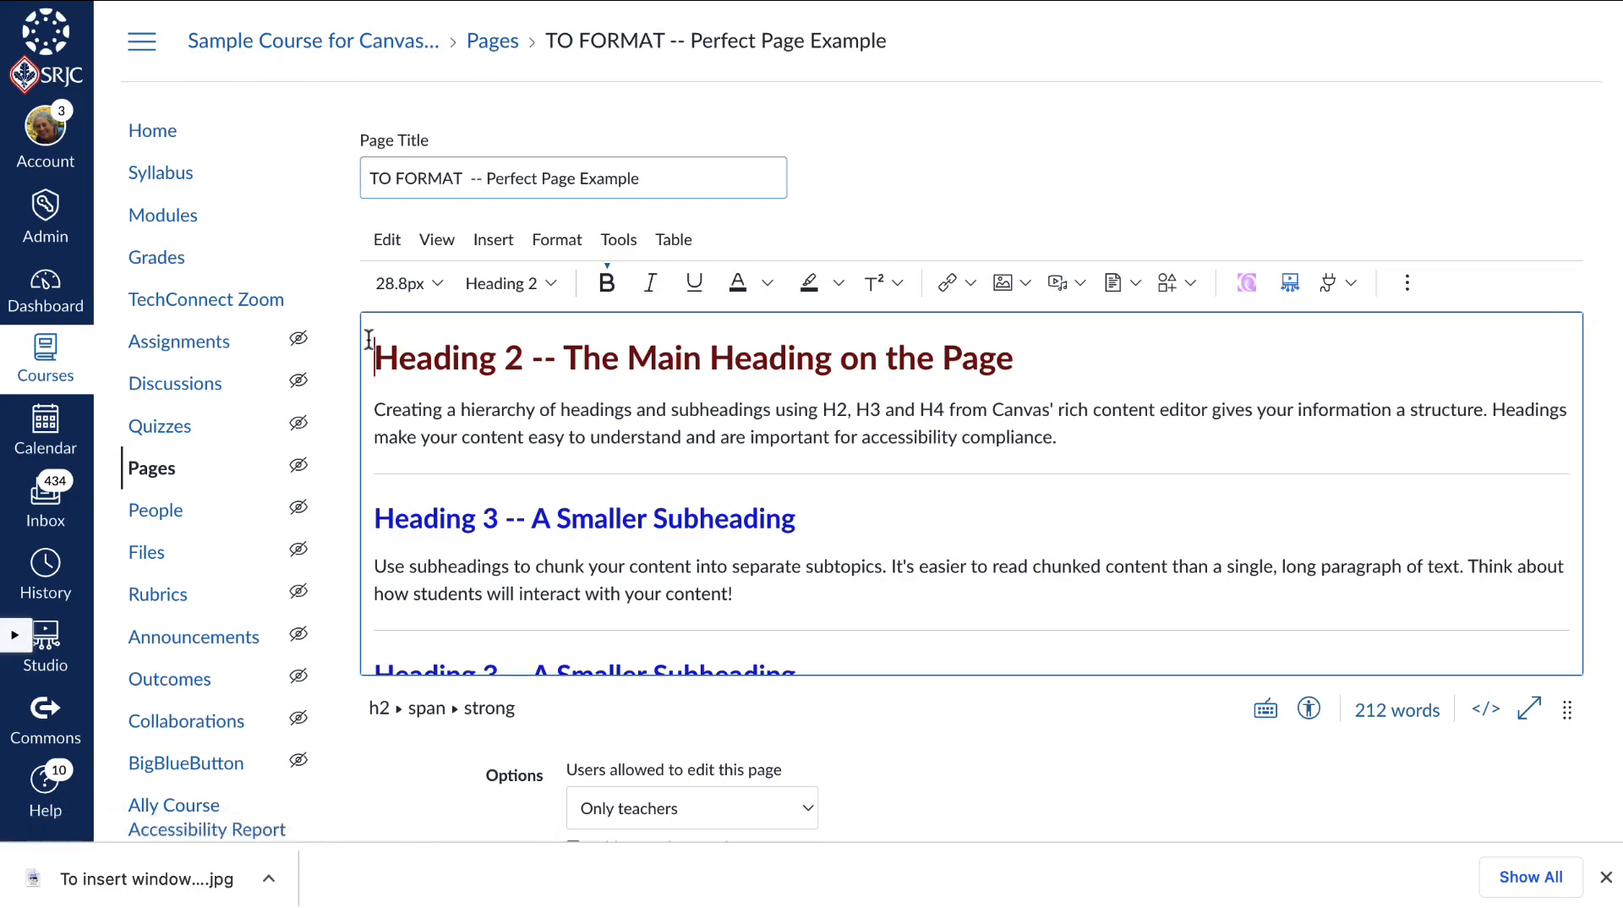
{"action": "key", "text": "Return"}
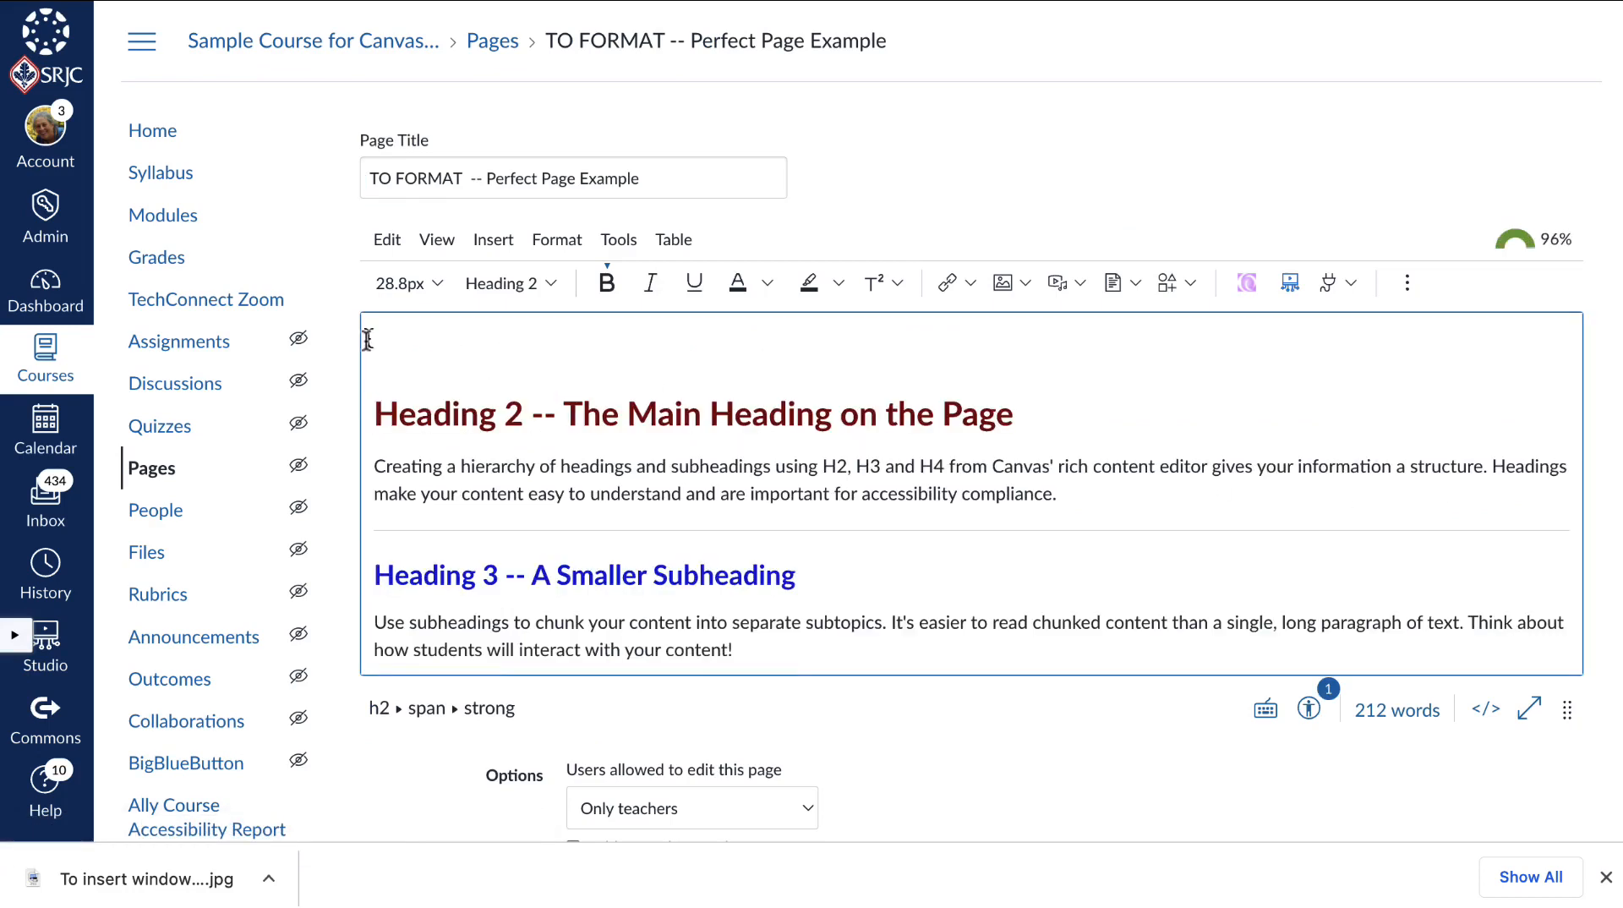
Choose "To insert windows-p74ndnYWRY4-unsplash.jpg" from the Camtasia Video Recordings folder as the image to upload.
{"action": "left_click", "coordinate": [1005, 288]}
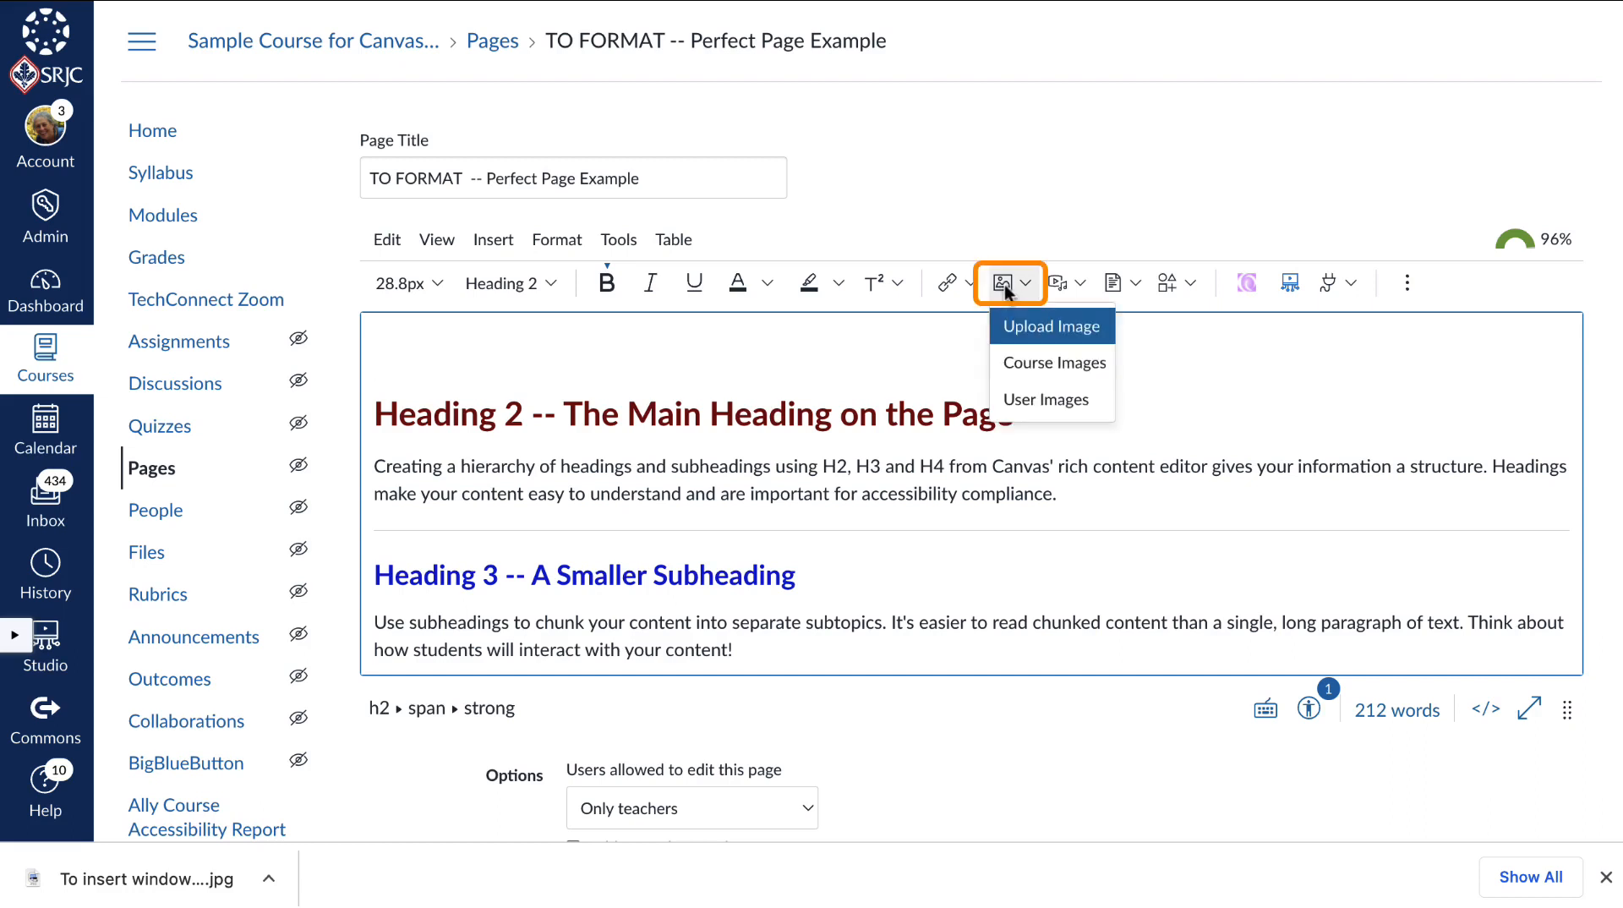
{"action": "left_click", "coordinate": [1028, 337]}
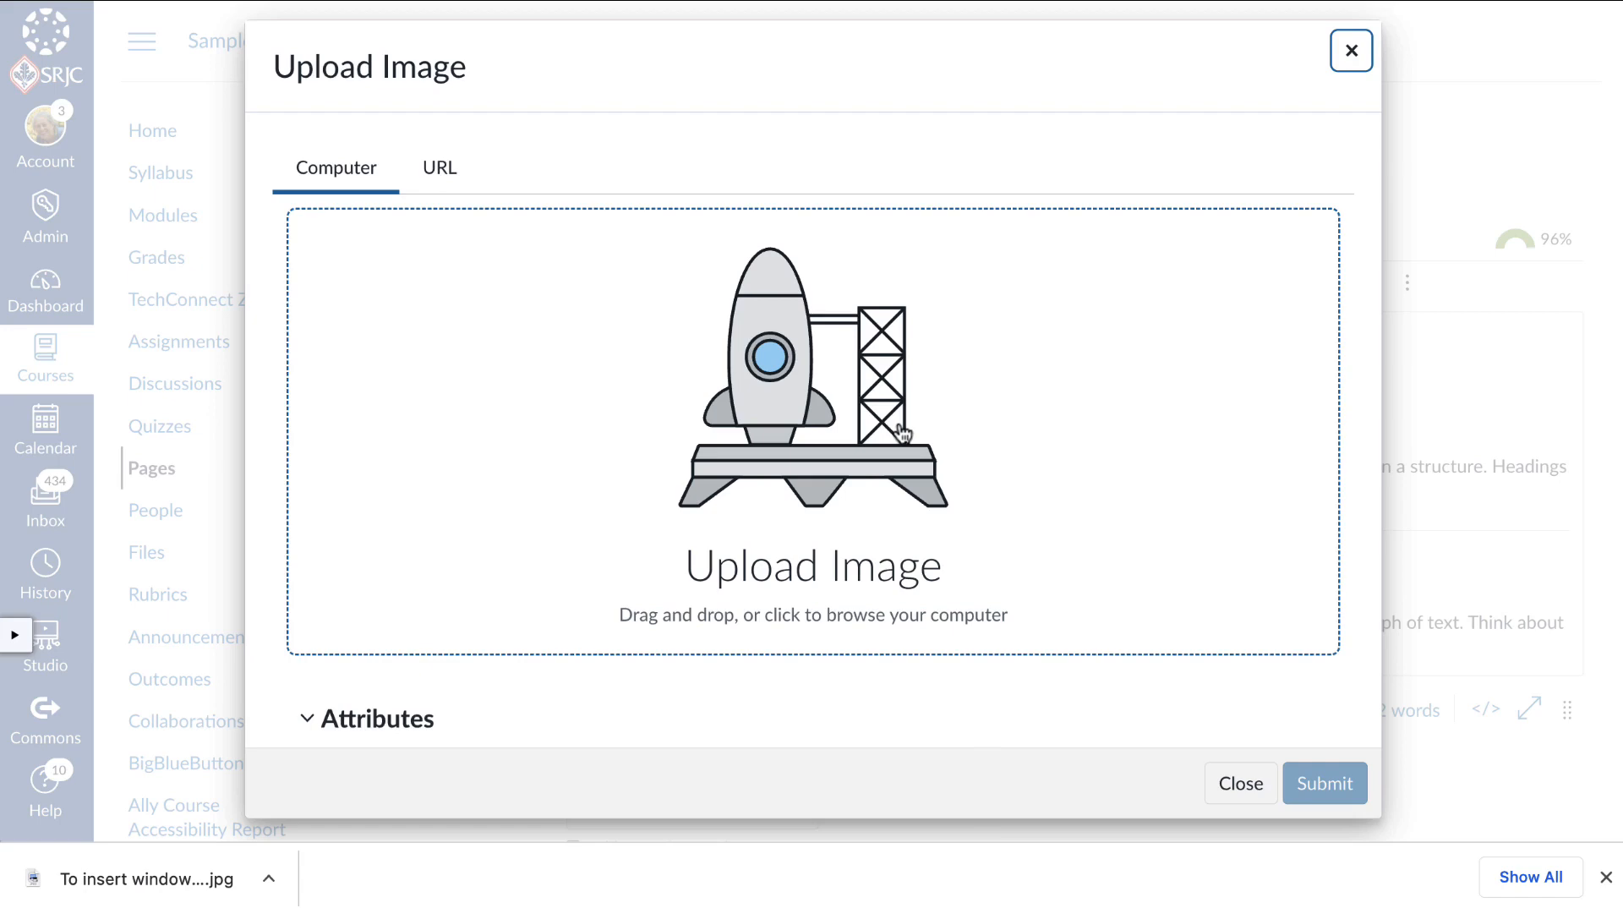
{"action": "left_click", "coordinate": [811, 403]}
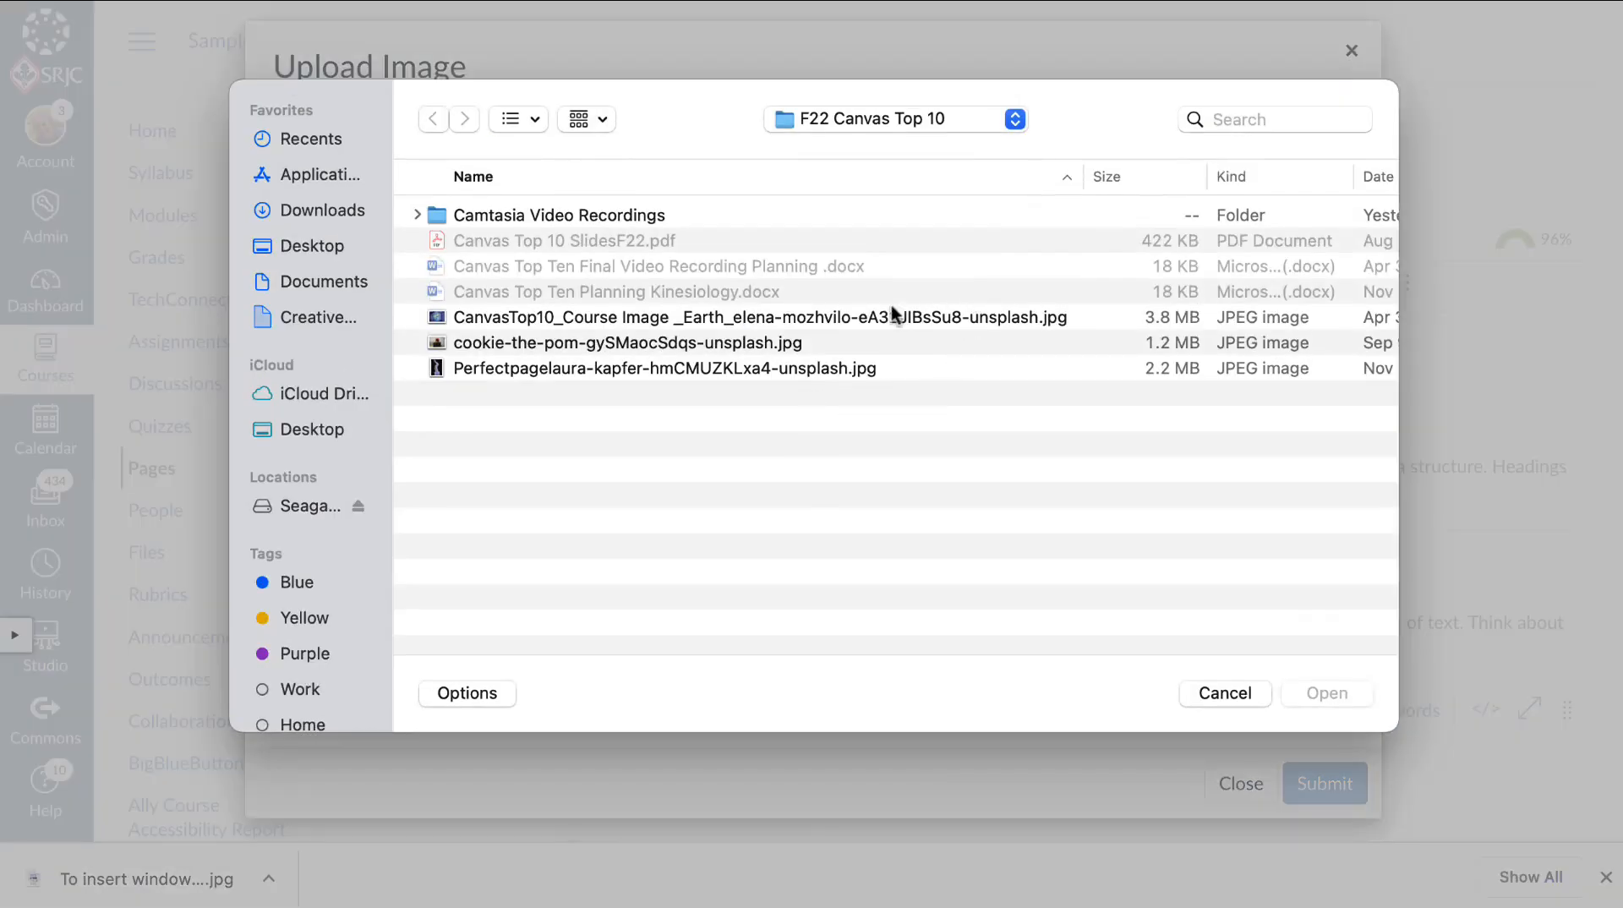
{"action": "left_click", "coordinate": [418, 215]}
{"action": "left_click", "coordinate": [535, 263]}
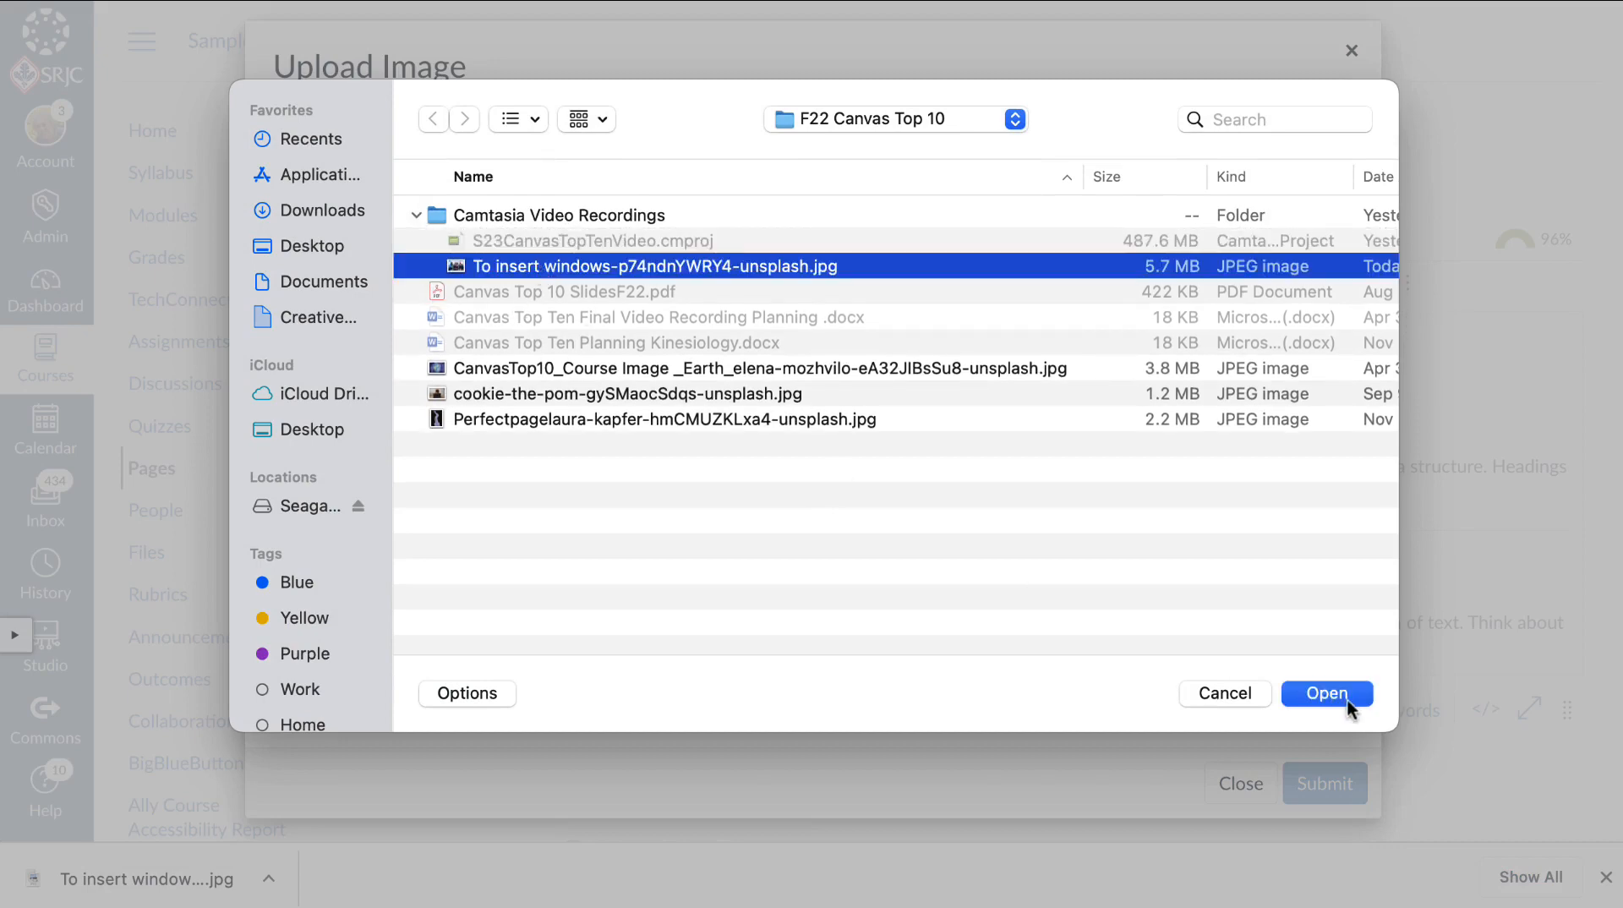
{"action": "left_click", "coordinate": [1343, 694]}
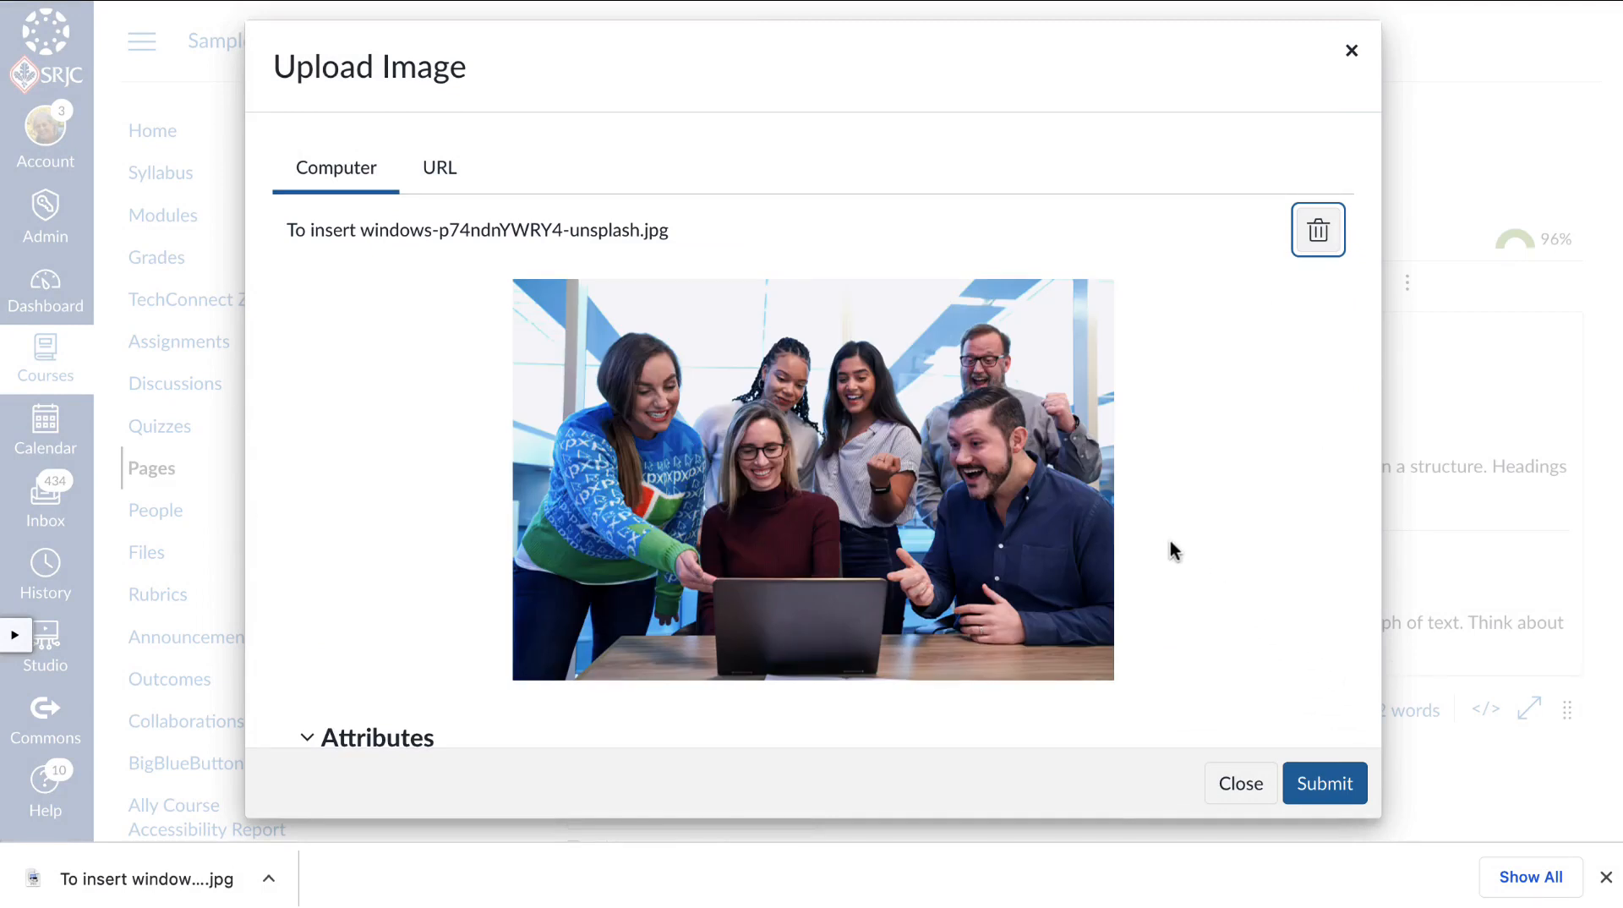
Mark the uploaded photo as a decorative image and insert it embedded above the main heading.
{"action": "scroll", "coordinate": [1172, 551], "scroll_direction": "down", "scroll_amount": 4}
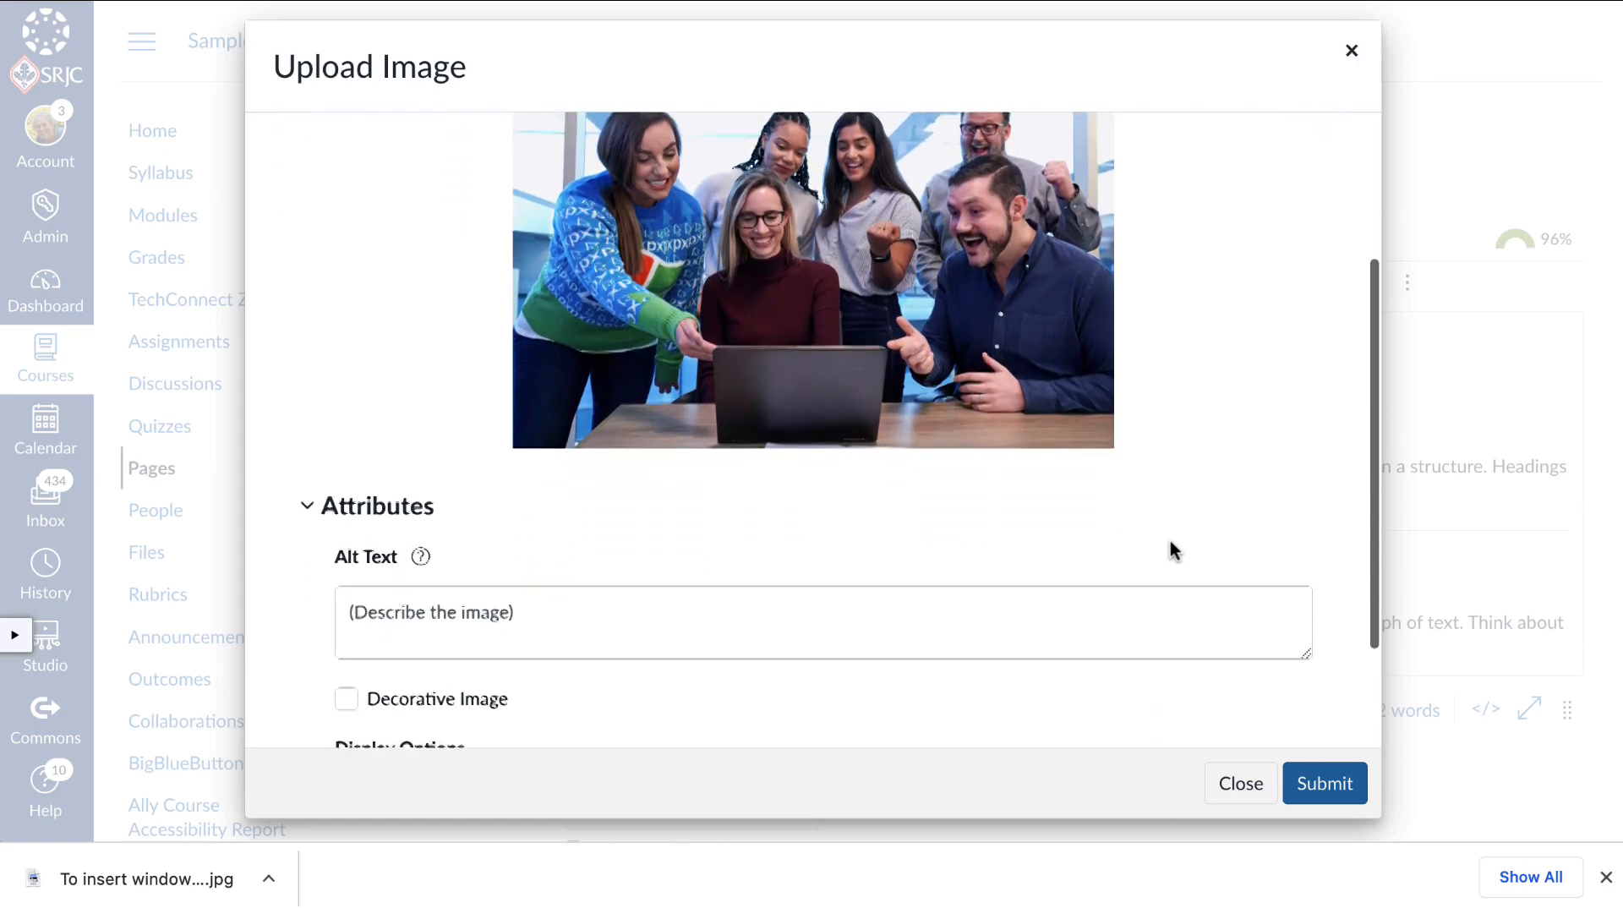
{"action": "scroll", "coordinate": [1170, 550], "scroll_direction": "down", "scroll_amount": 1}
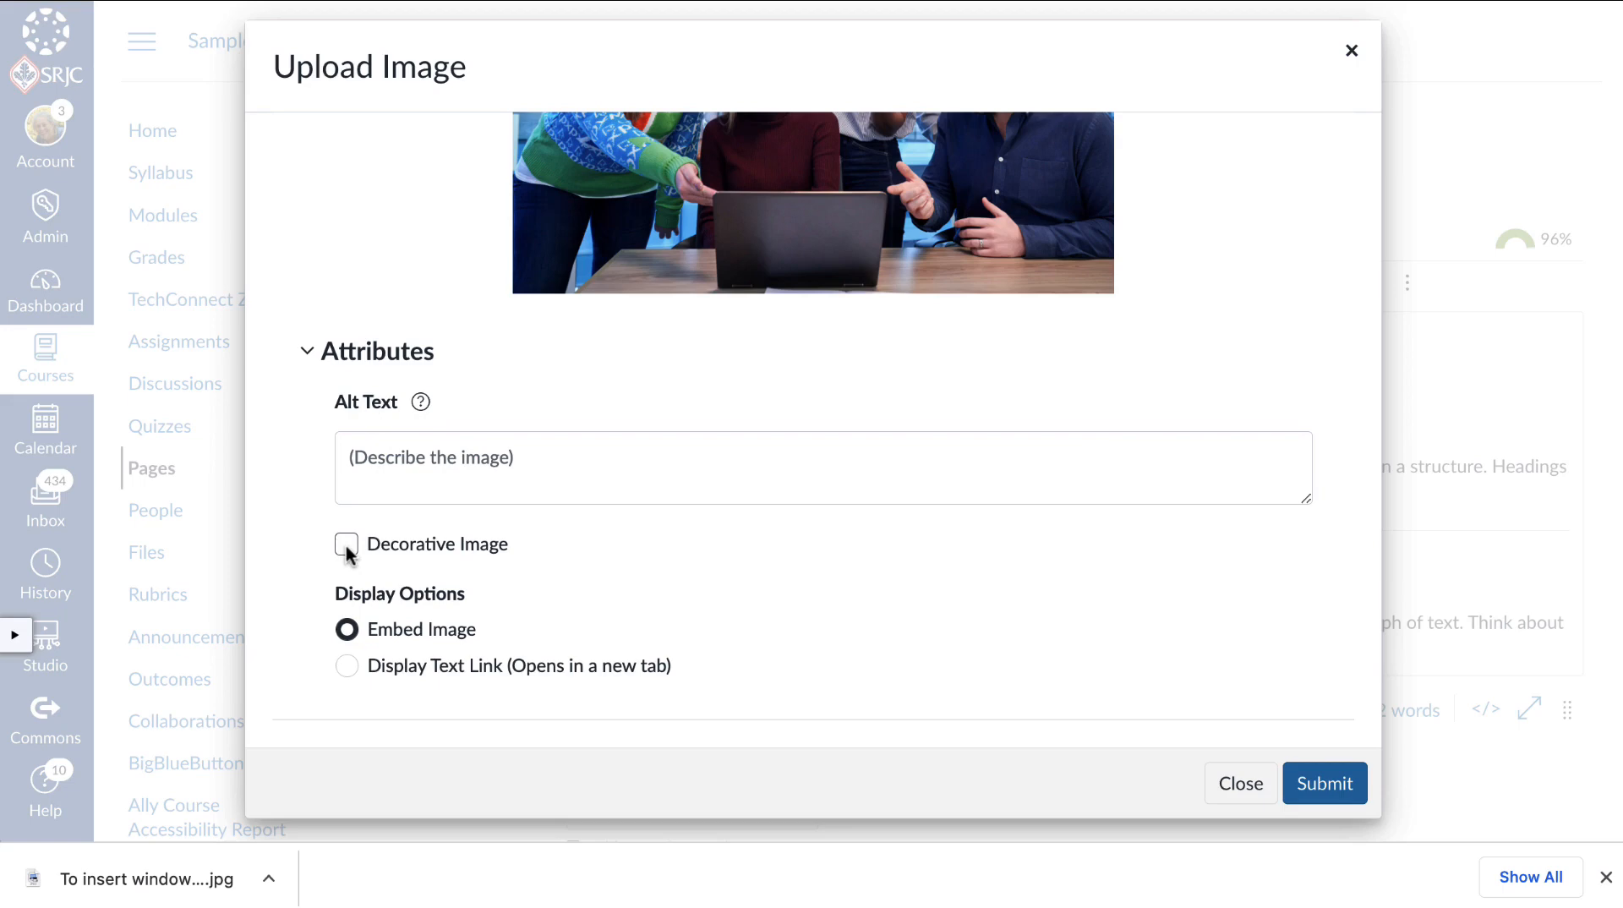
{"action": "scroll", "coordinate": [1028, 500], "scroll_direction": "up", "scroll_amount": 3}
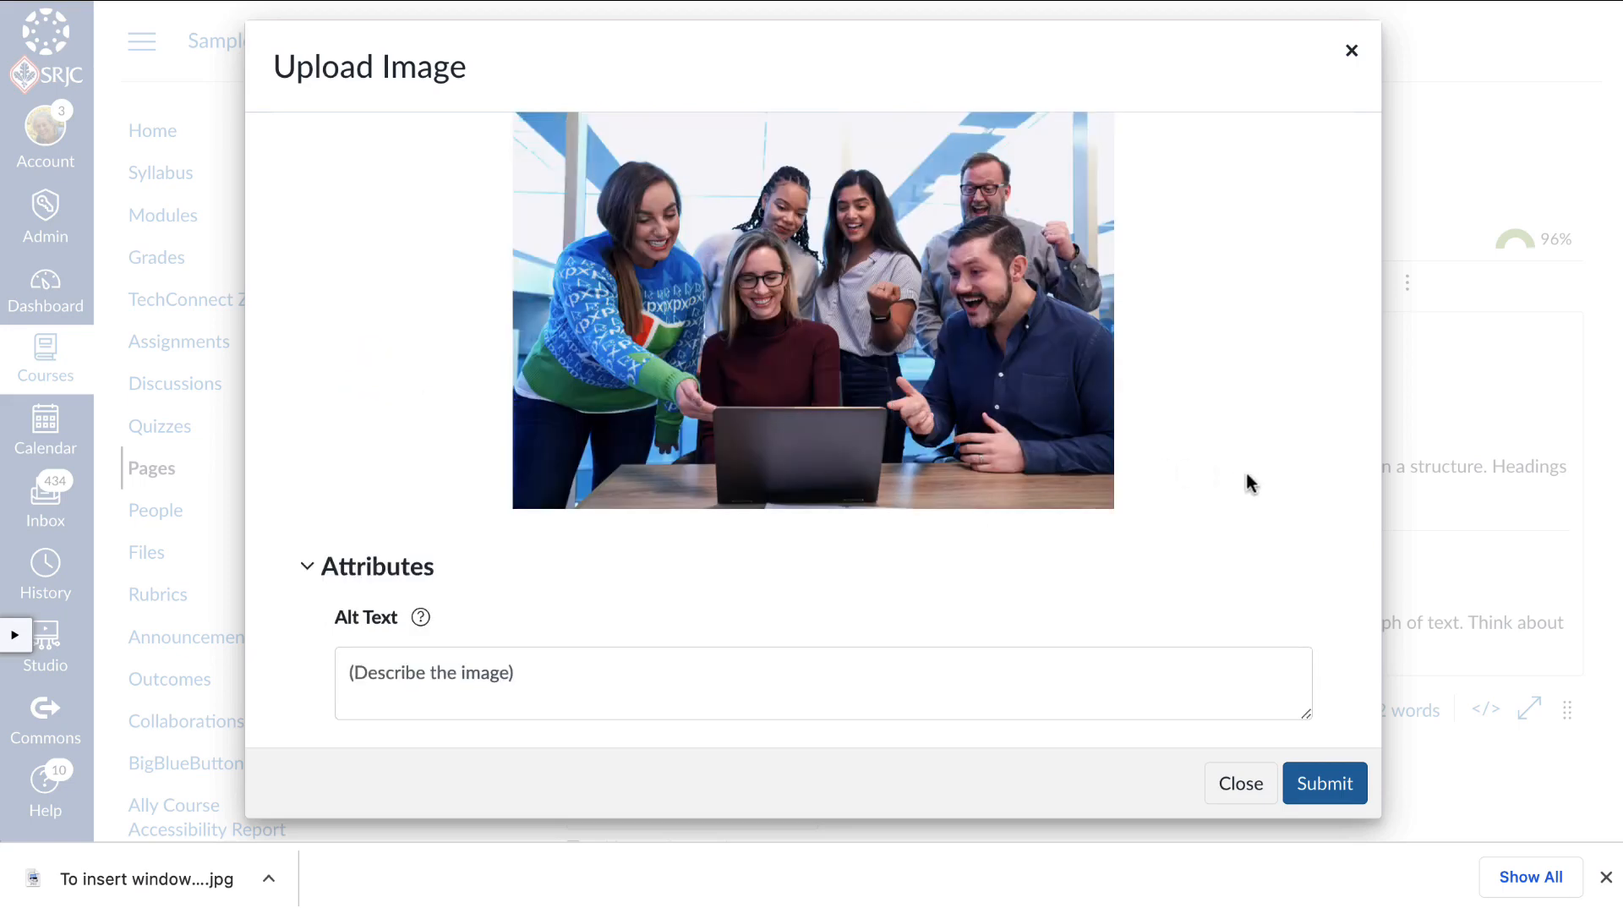
{"action": "scroll", "coordinate": [1248, 482], "scroll_direction": "down", "scroll_amount": 3}
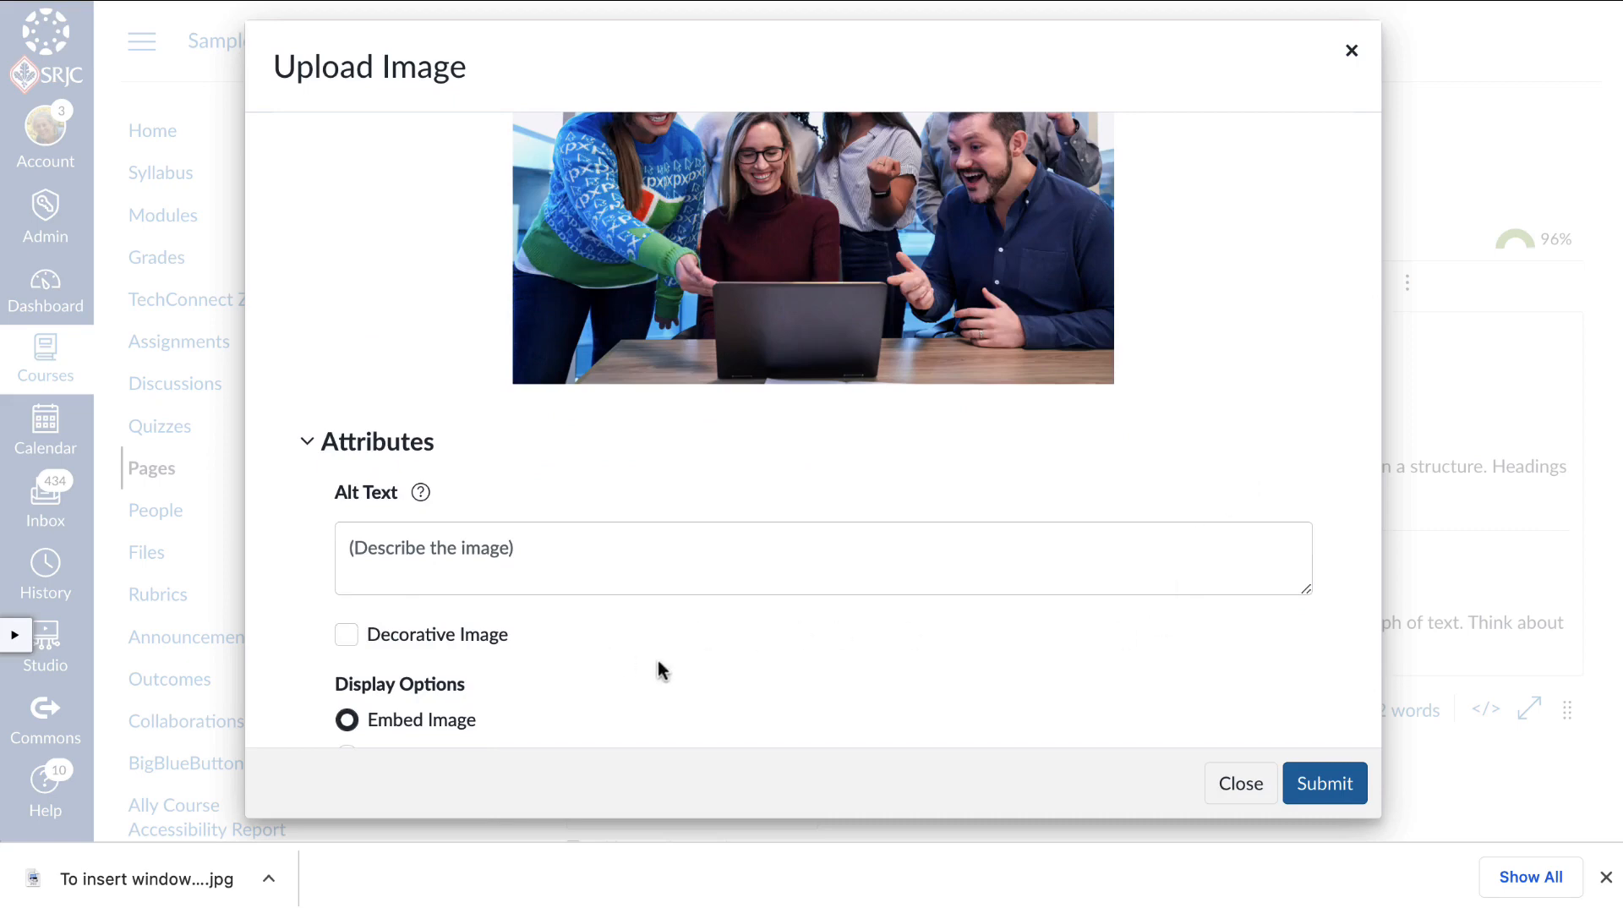
{"action": "left_click", "coordinate": [349, 641]}
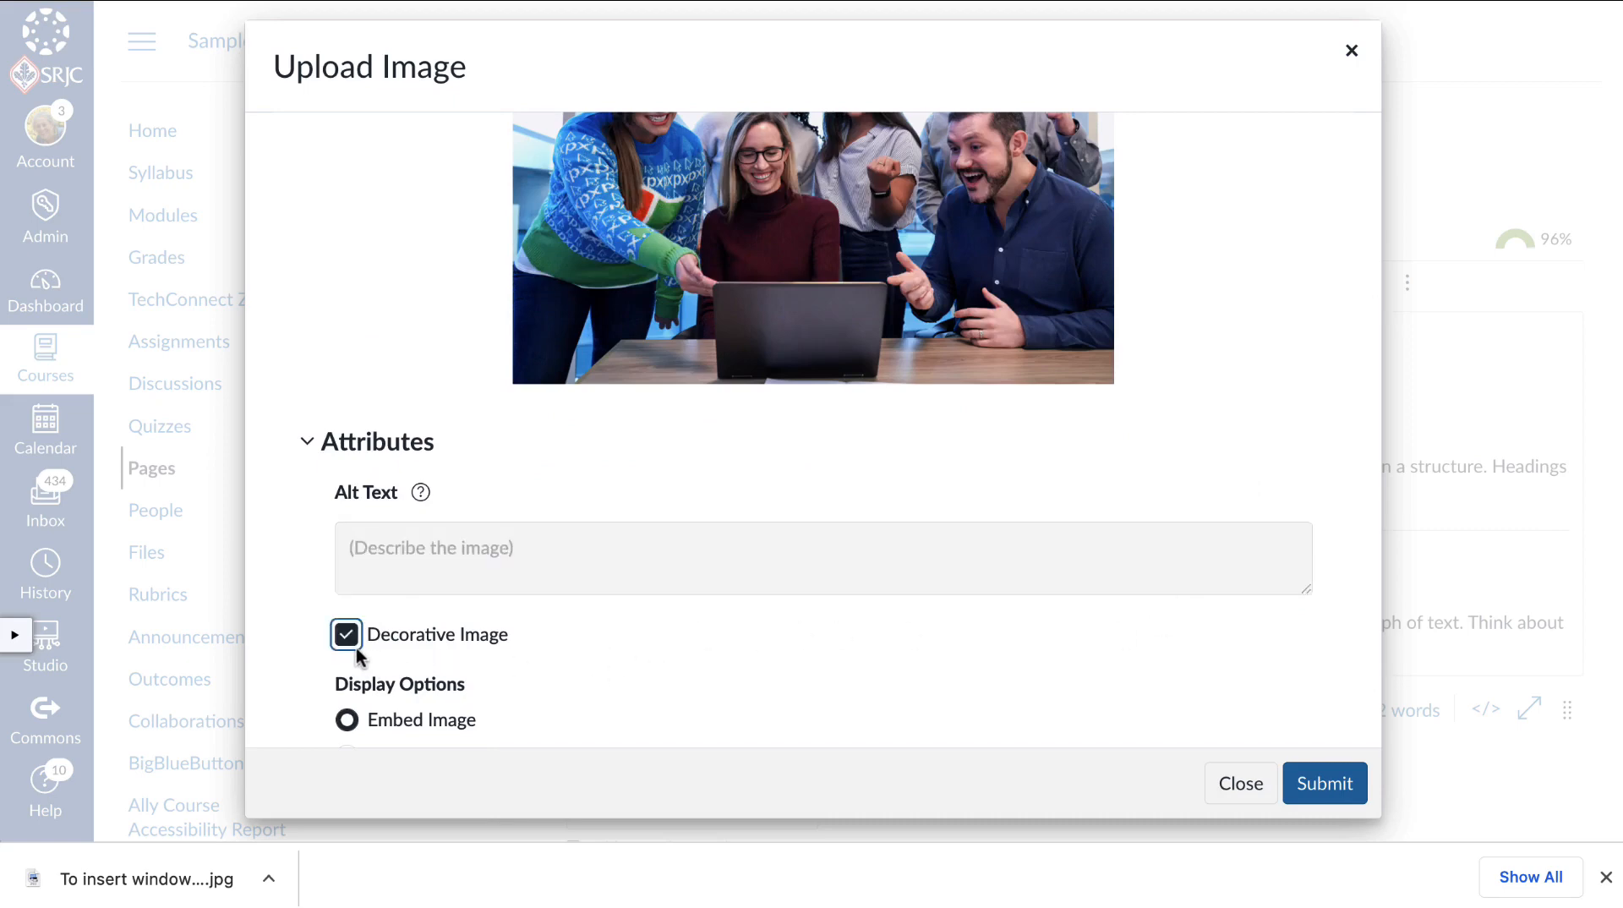
{"action": "left_click", "coordinate": [1325, 781]}
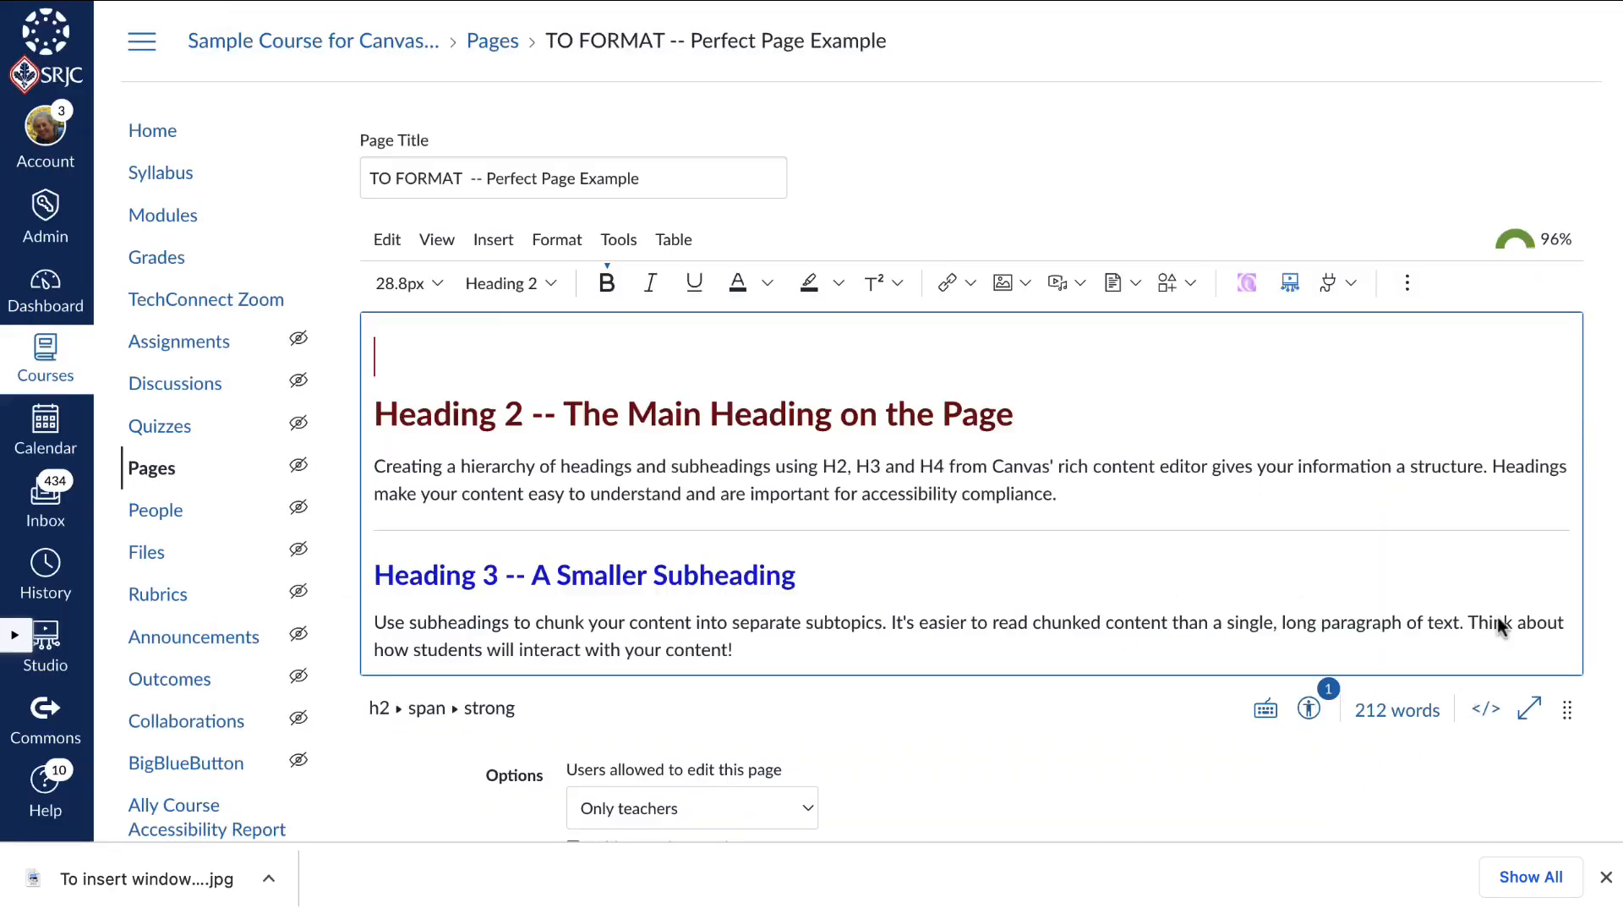
Shrink the inserted group photo proportionally to about 40% of the content width and save the page.
{"action": "scroll", "coordinate": [1246, 454], "scroll_direction": "down", "scroll_amount": 8}
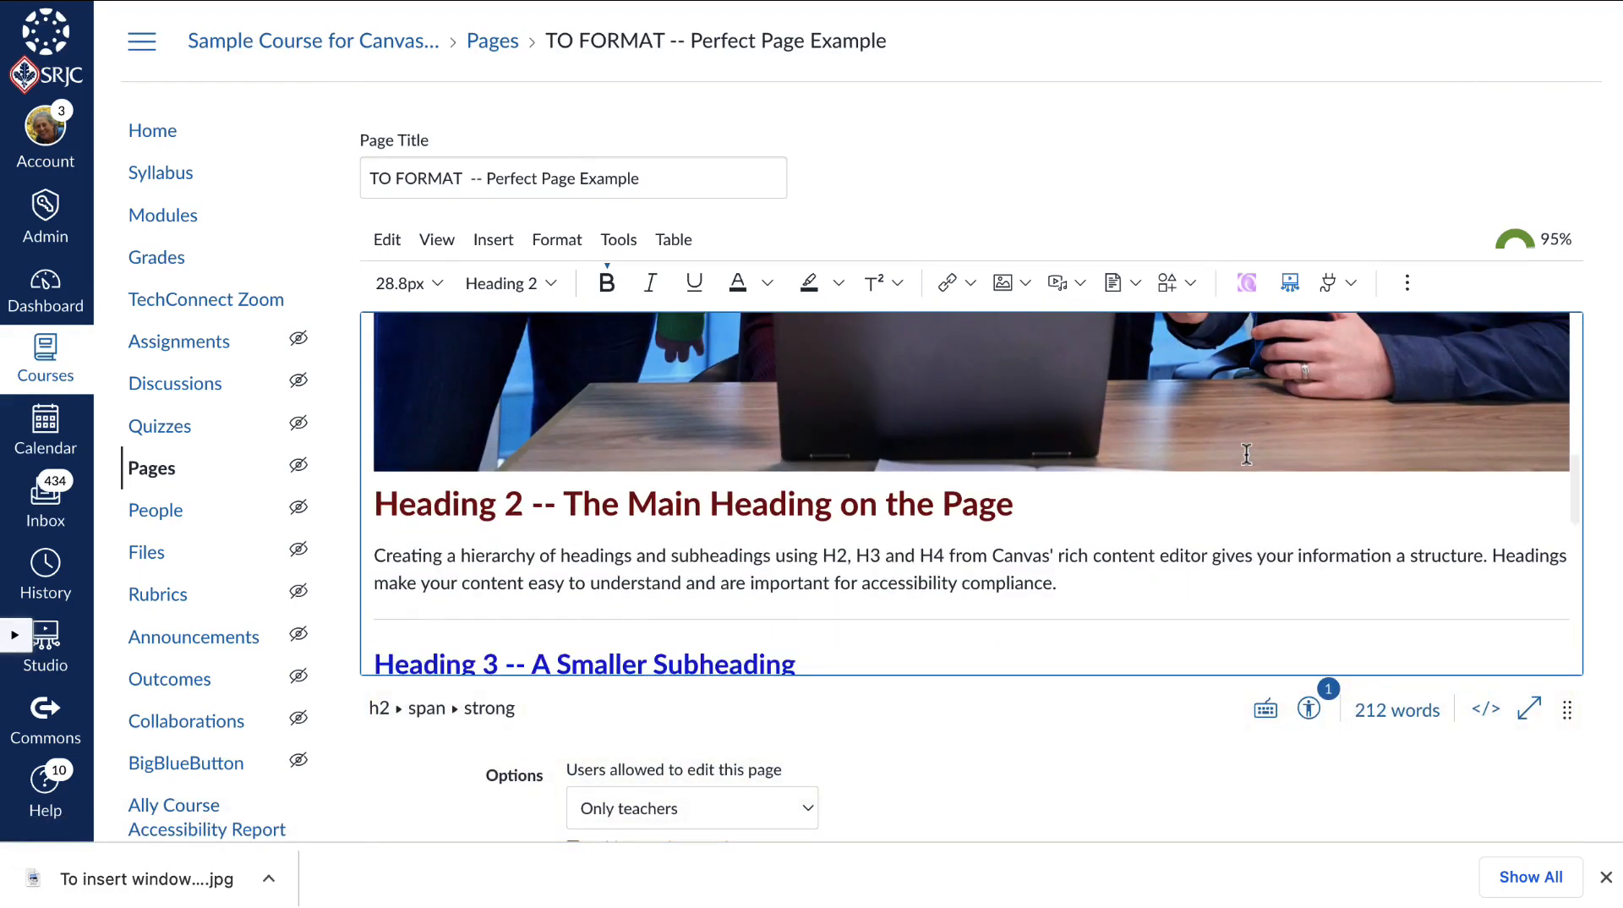
{"action": "scroll", "coordinate": [1246, 454], "scroll_direction": "up", "scroll_amount": 1}
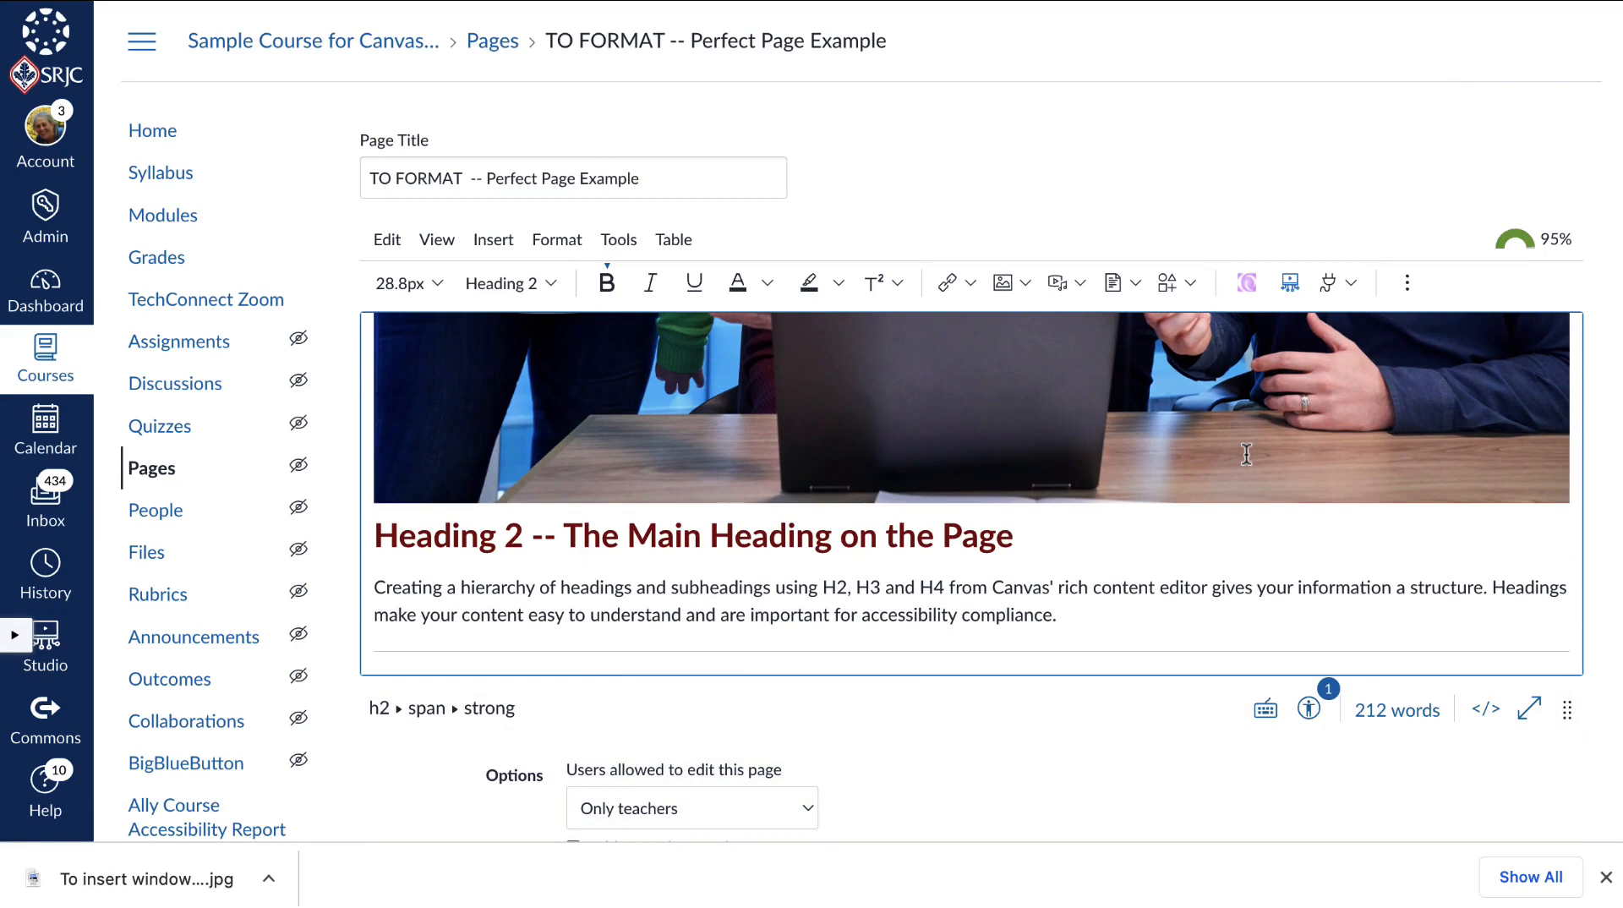
{"action": "scroll", "coordinate": [1246, 454], "scroll_direction": "up", "scroll_amount": 10}
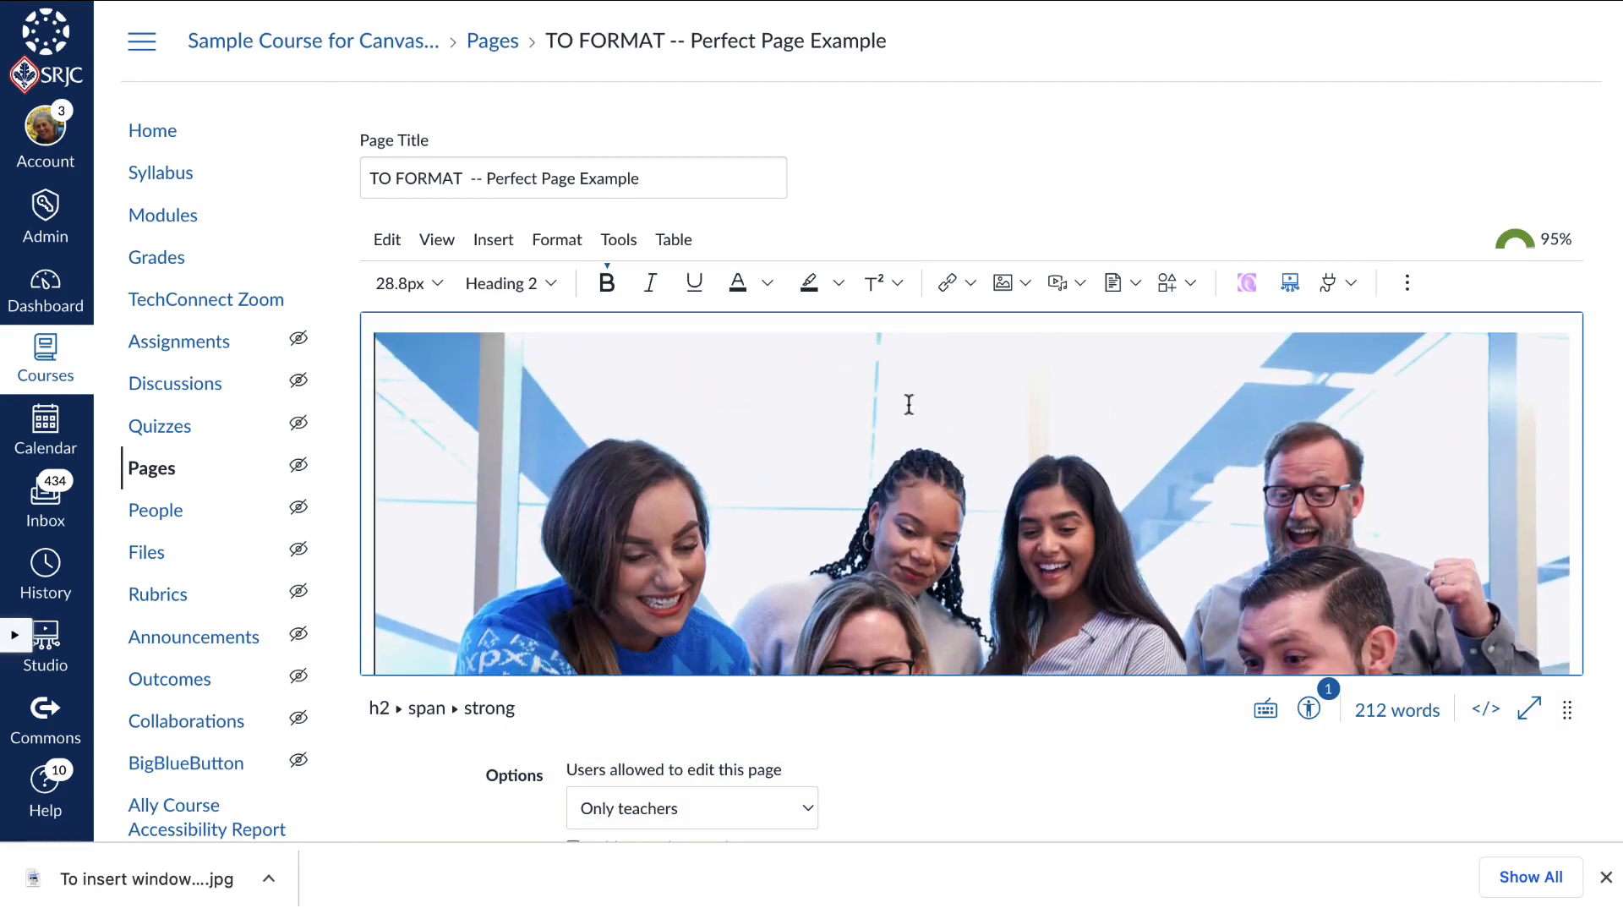
{"action": "left_click", "coordinate": [831, 404]}
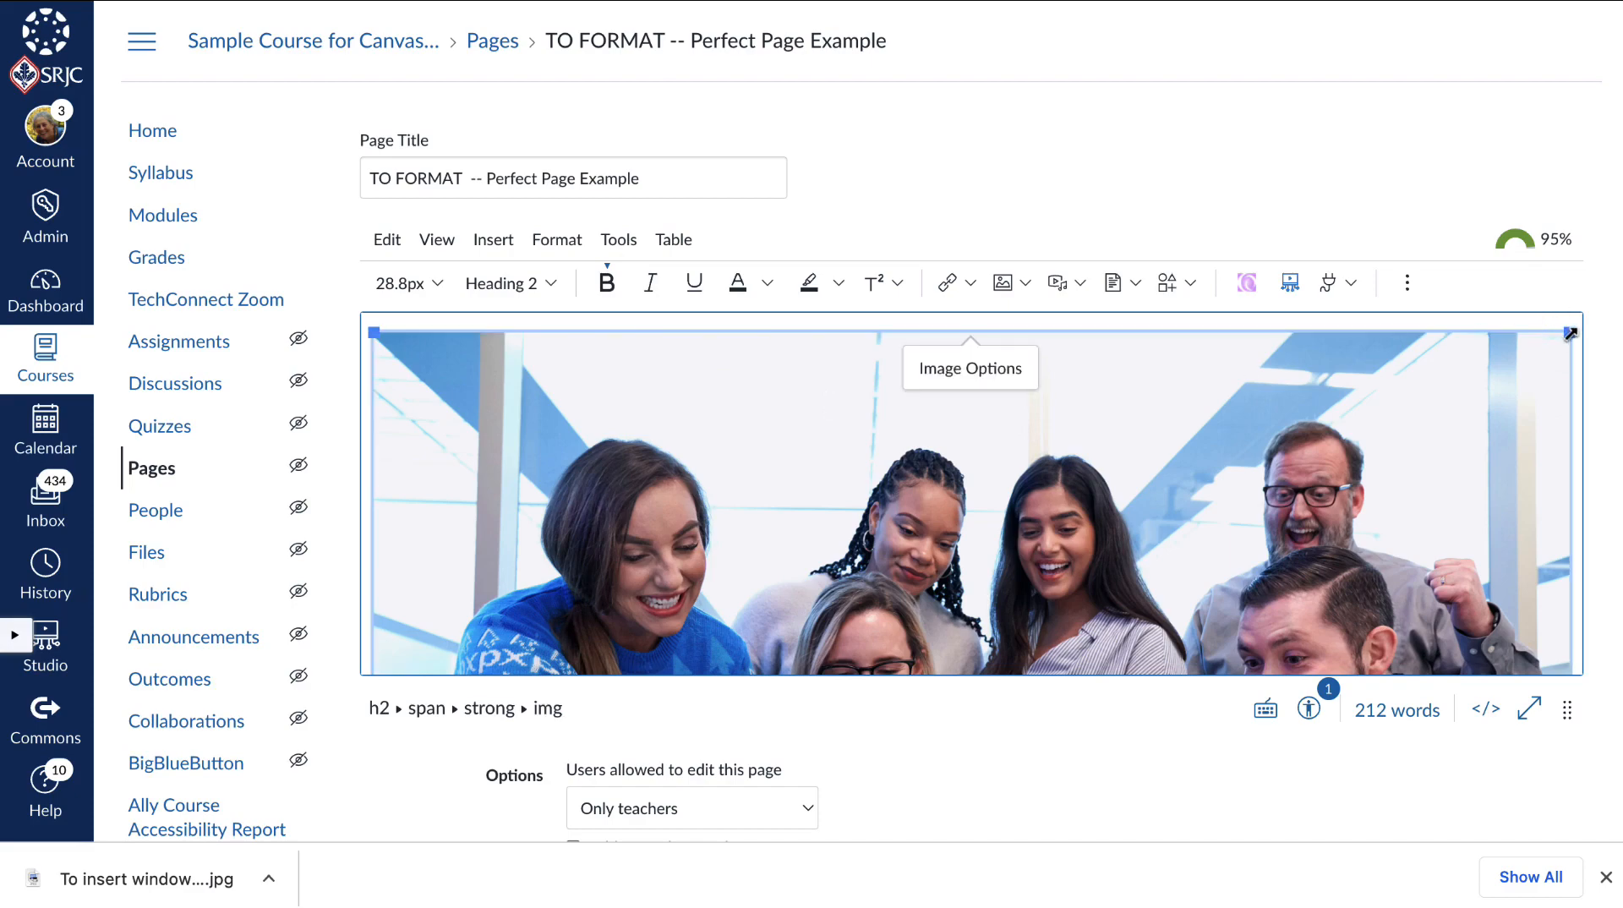
{"action": "left_click_drag", "start_coordinate": [1570, 333], "coordinate": [787, 442]}
{"action": "left_click", "coordinate": [1055, 449]}
{"action": "scroll", "coordinate": [1342, 648], "scroll_direction": "down", "scroll_amount": 3}
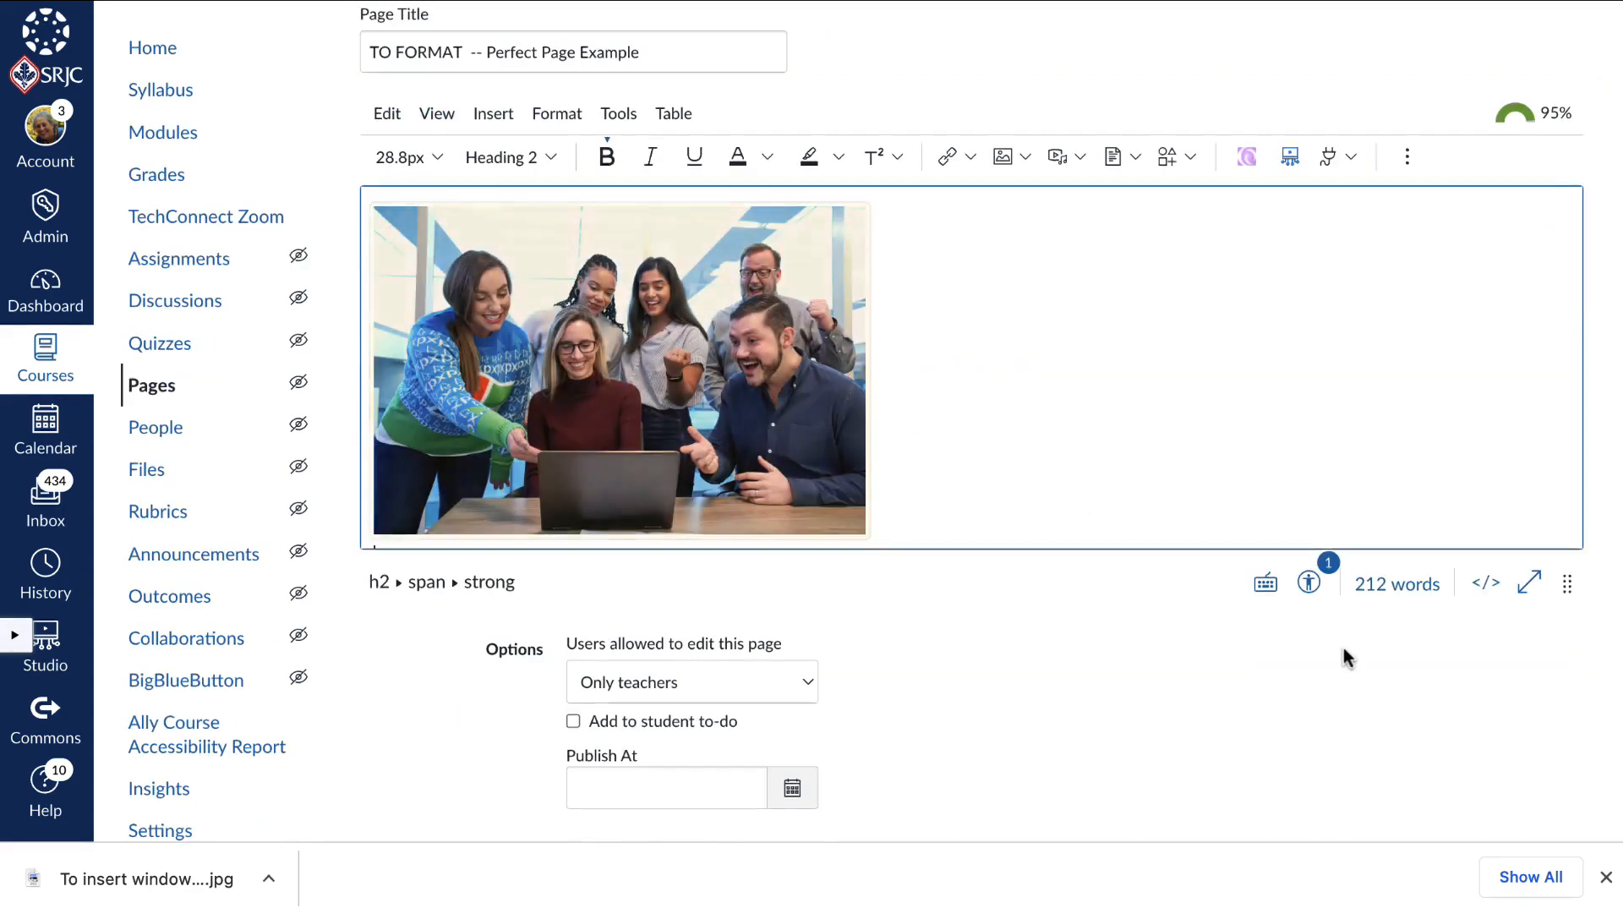
{"action": "left_click", "coordinate": [1560, 771]}
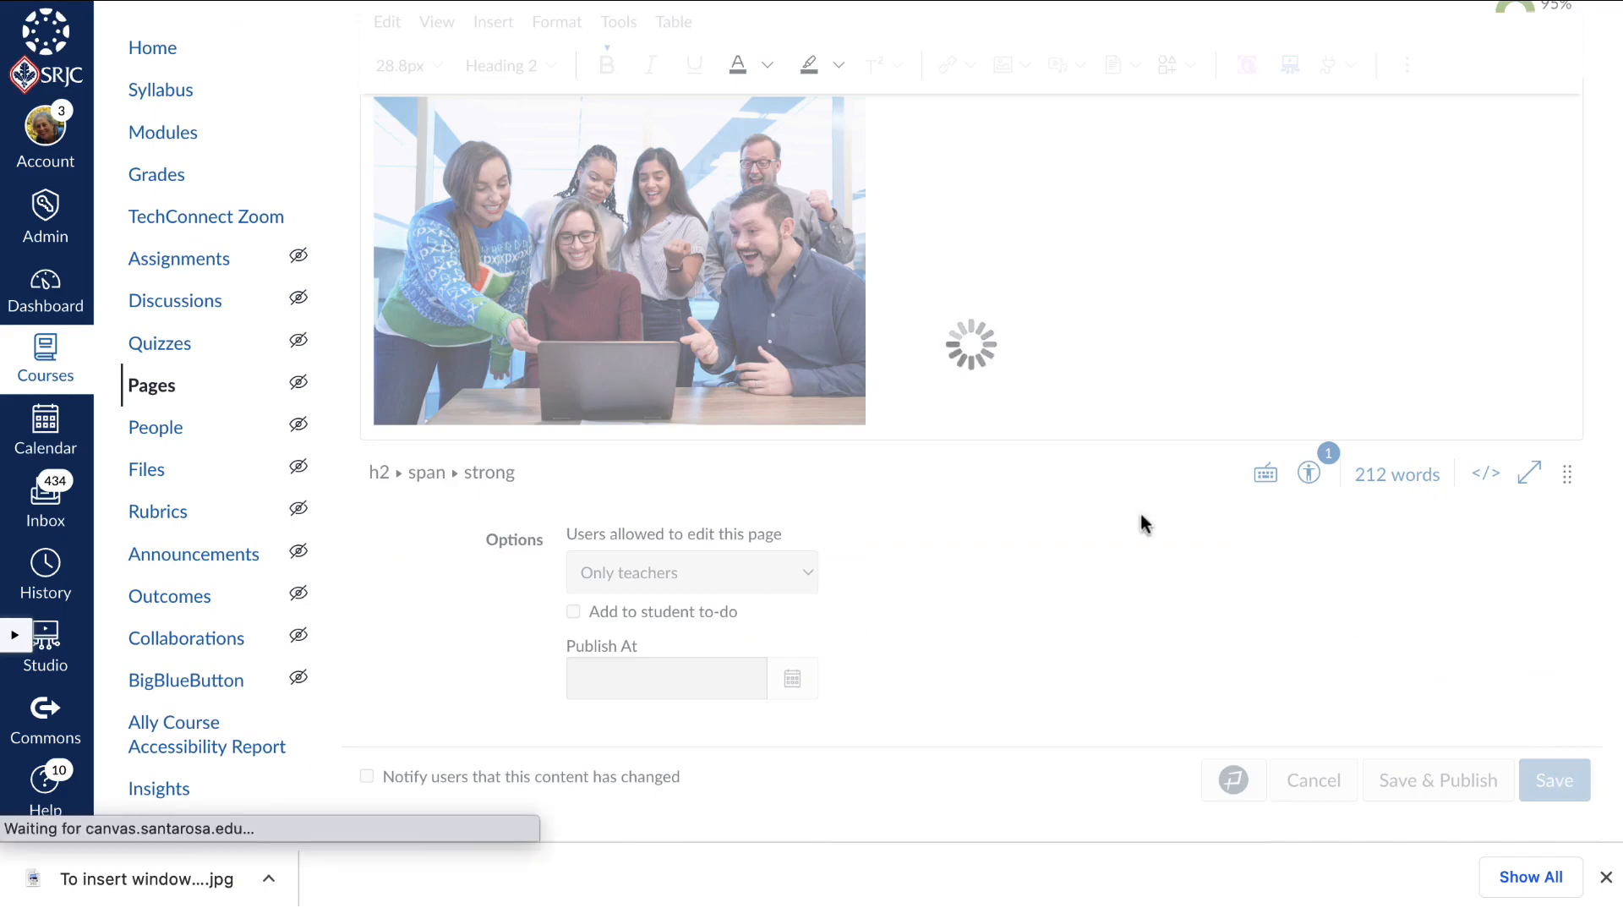
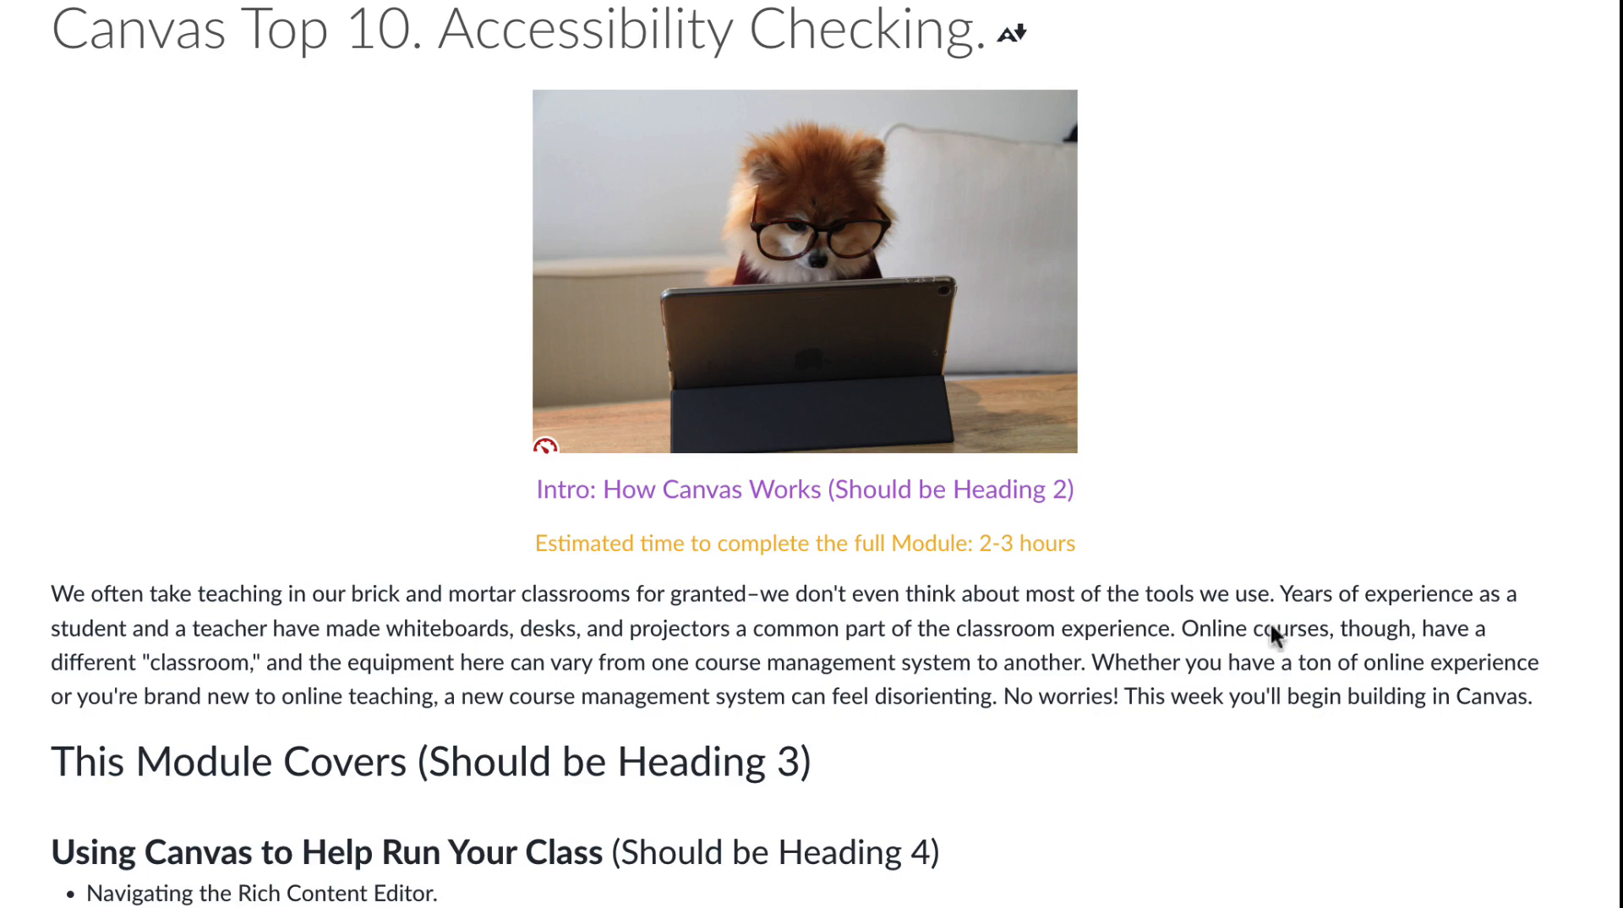
Open the "Canvas Top 10. Accessibility Checking." page for editing and launch its accessibility checker.
{"action": "scroll", "coordinate": [1357, 507], "scroll_direction": "up", "scroll_amount": 3}
{"action": "left_click", "coordinate": [1481, 163]}
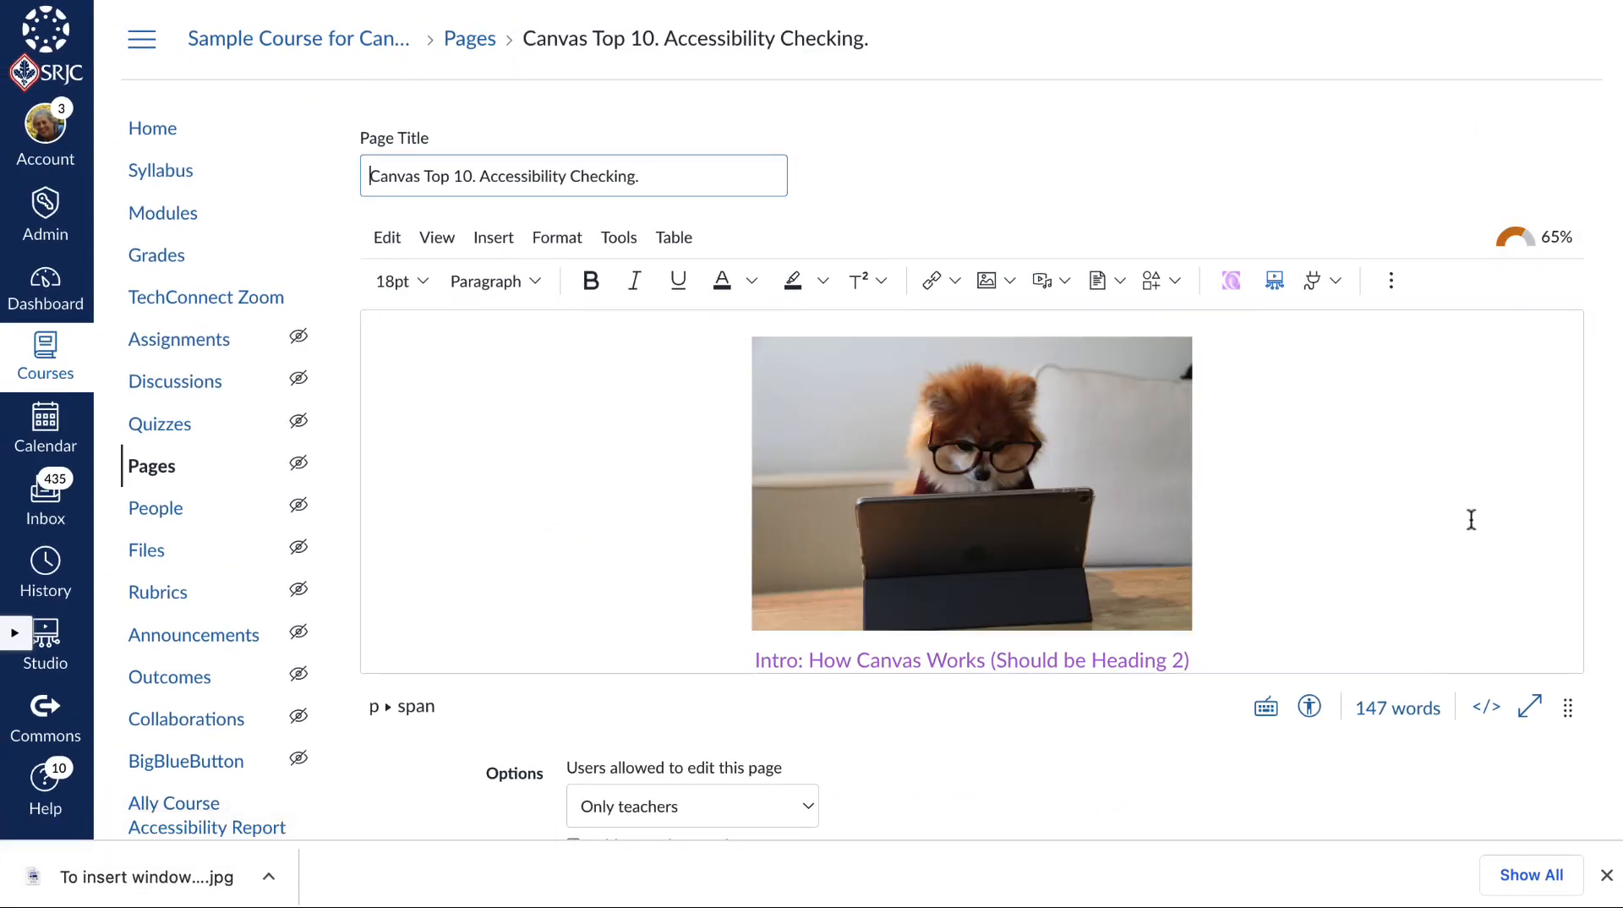
{"action": "left_click", "coordinate": [1522, 244]}
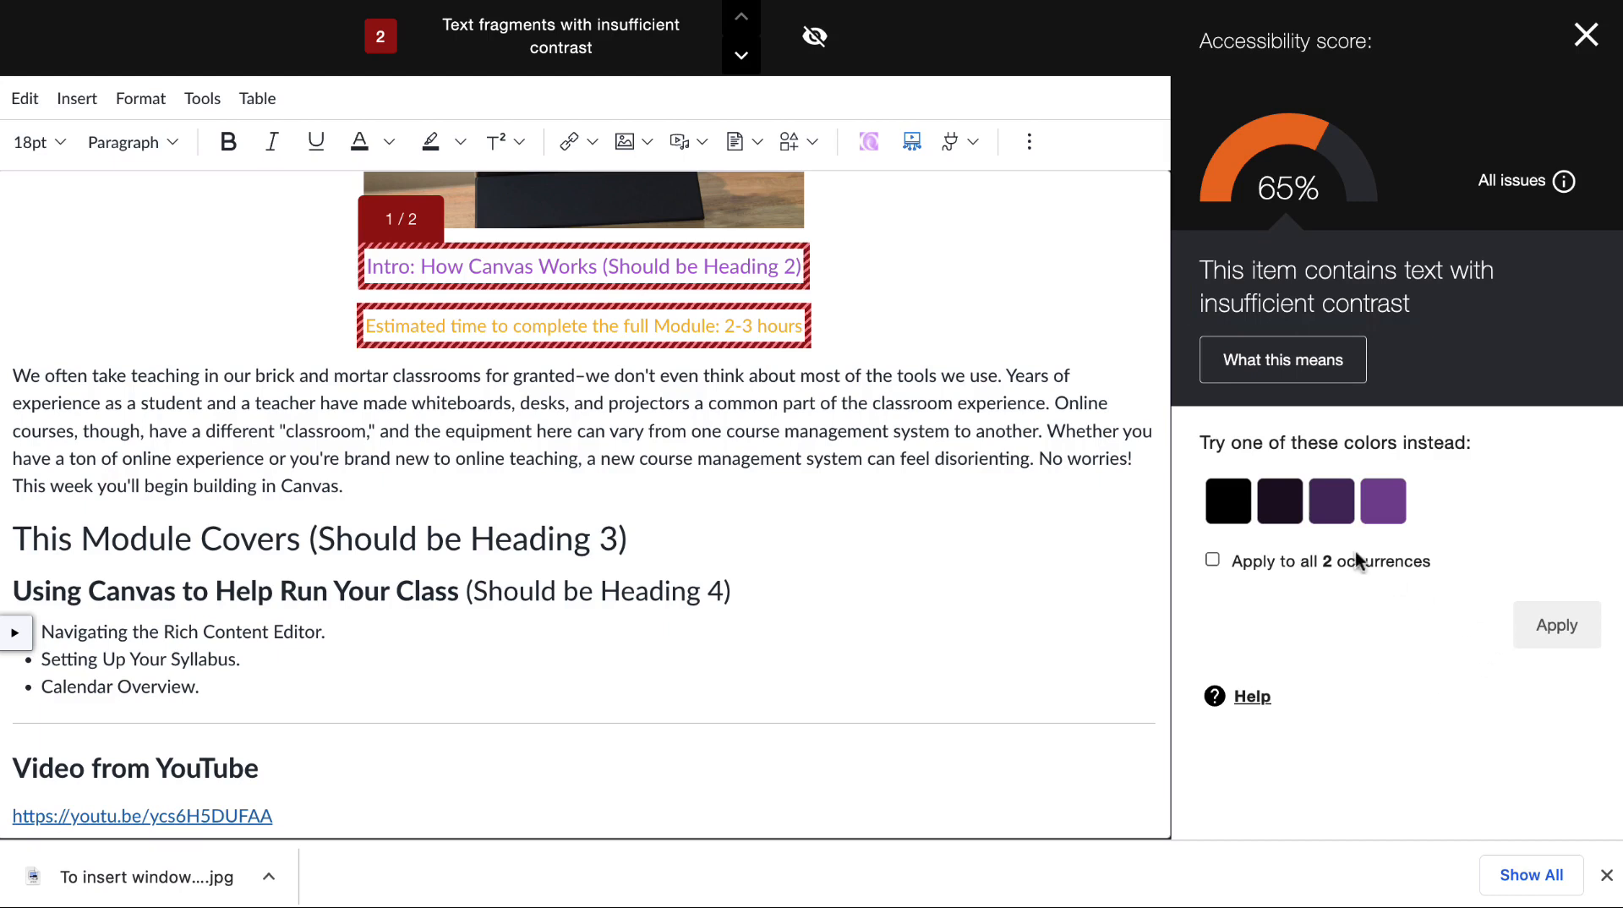
Fix the insufficient text contrast by applying dark purple to the "Intro" line and the lightest suggested brown to the "Estimated time" line.
{"action": "left_click", "coordinate": [1334, 513]}
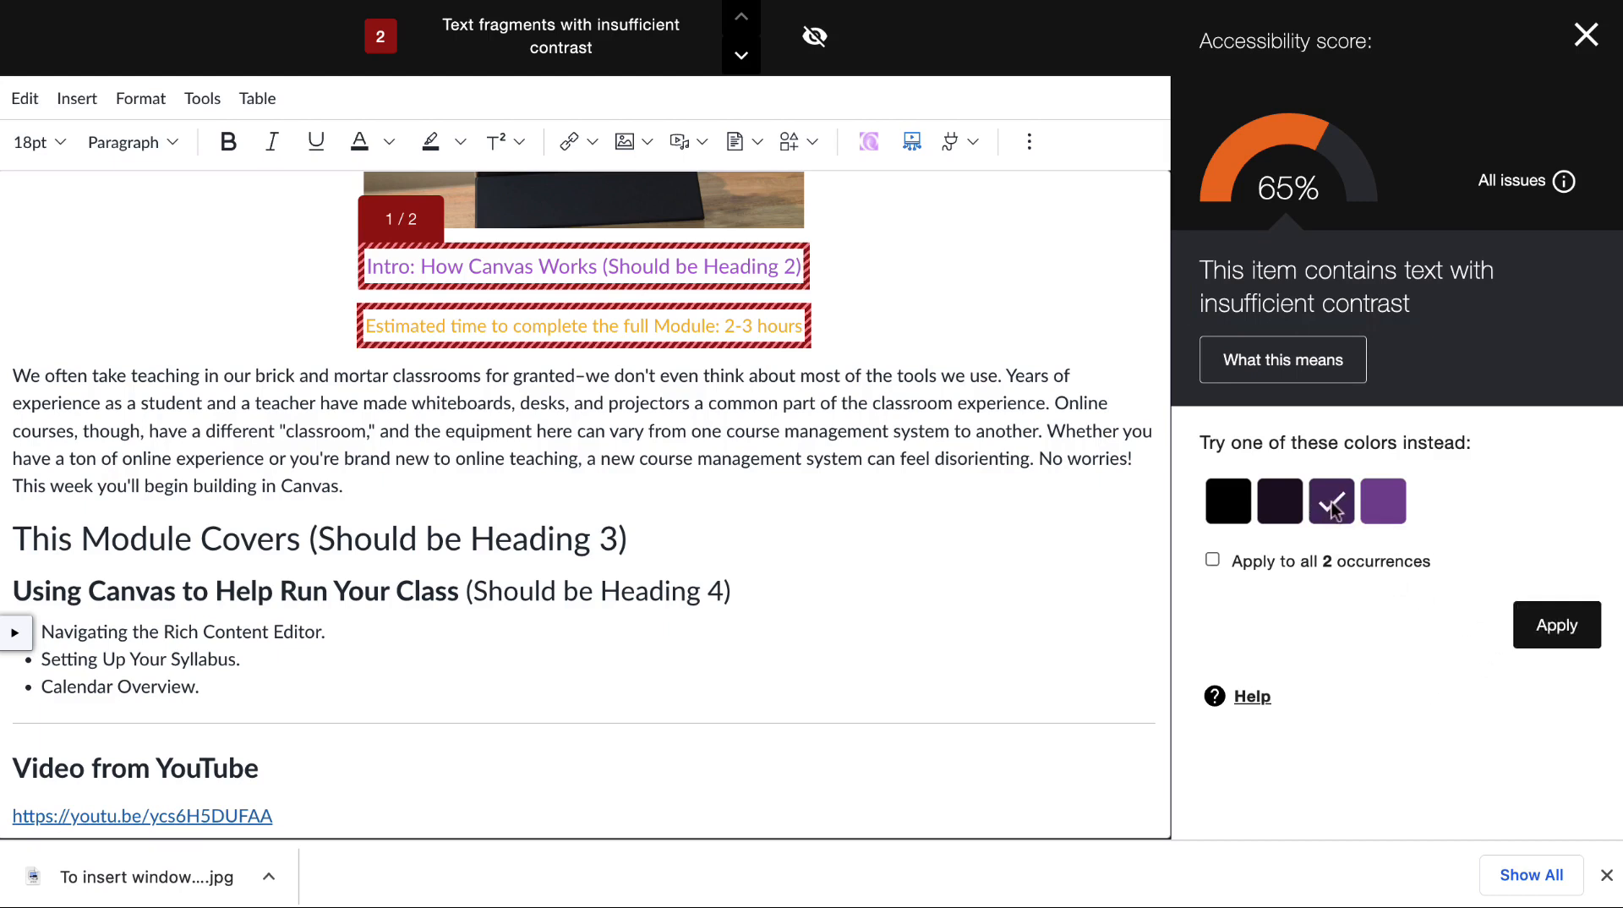
{"action": "left_click", "coordinate": [1558, 626]}
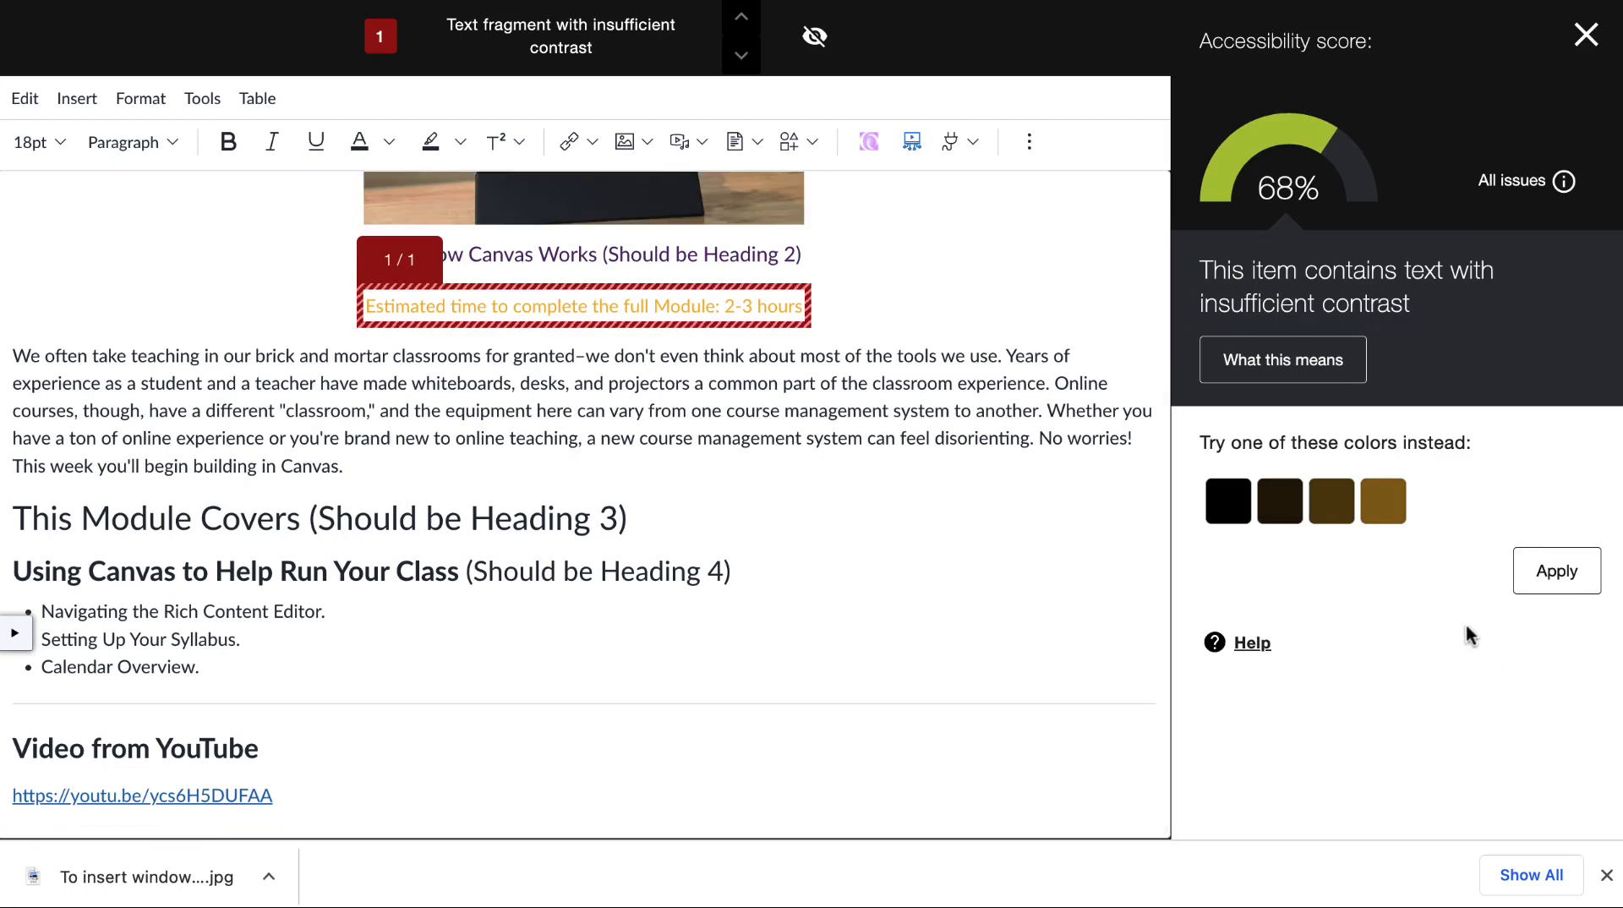
{"action": "left_click", "coordinate": [1386, 508]}
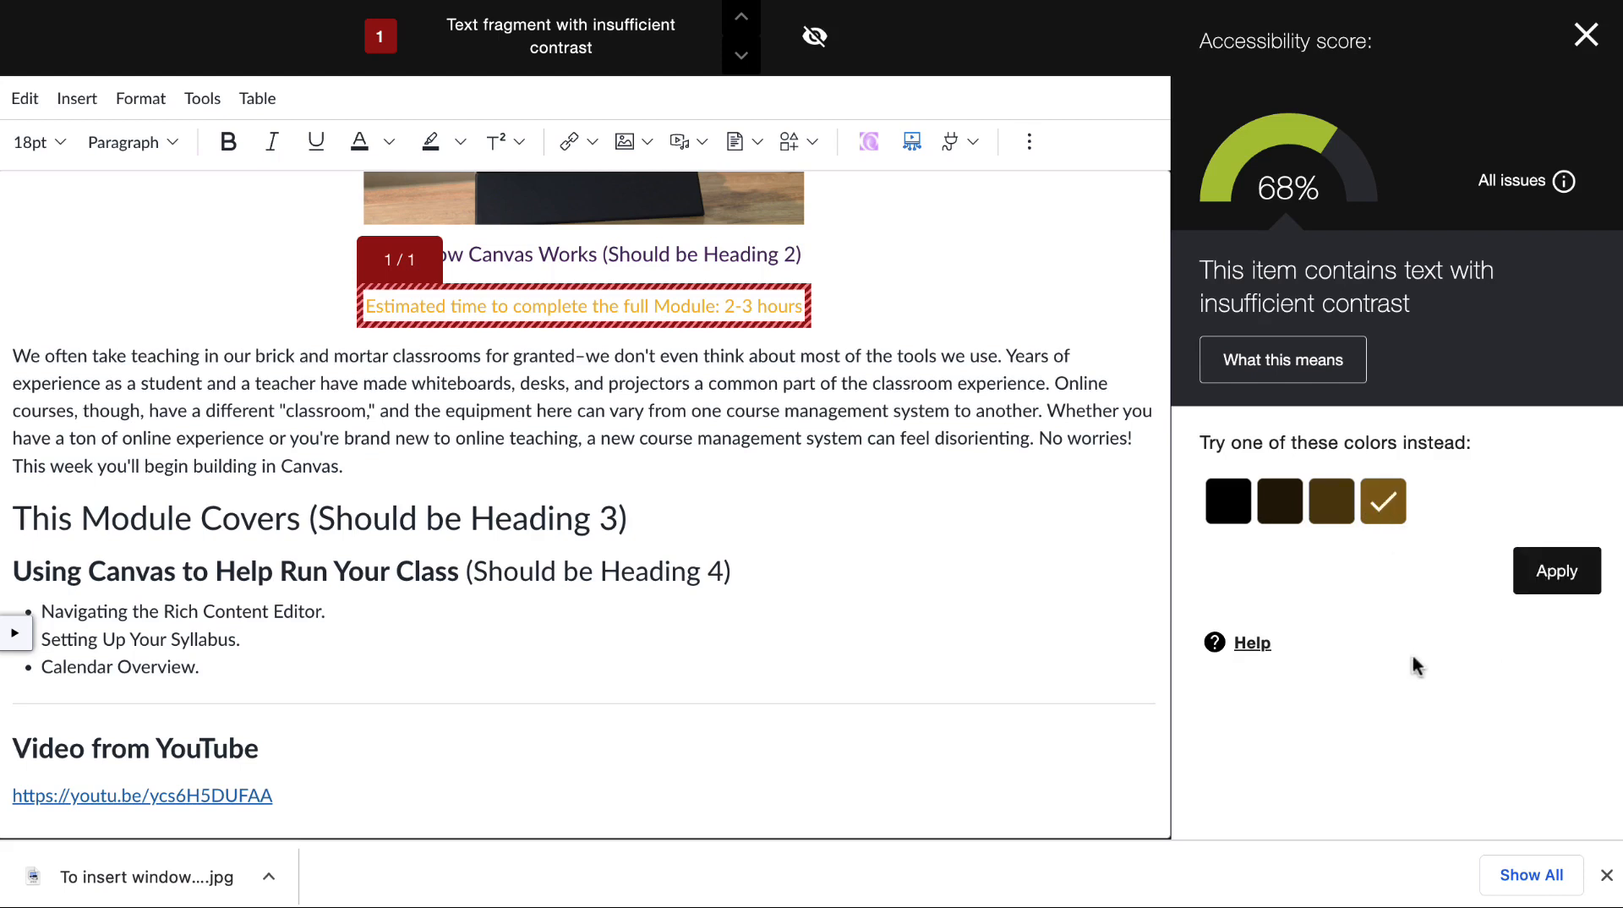
{"action": "left_click", "coordinate": [1558, 580]}
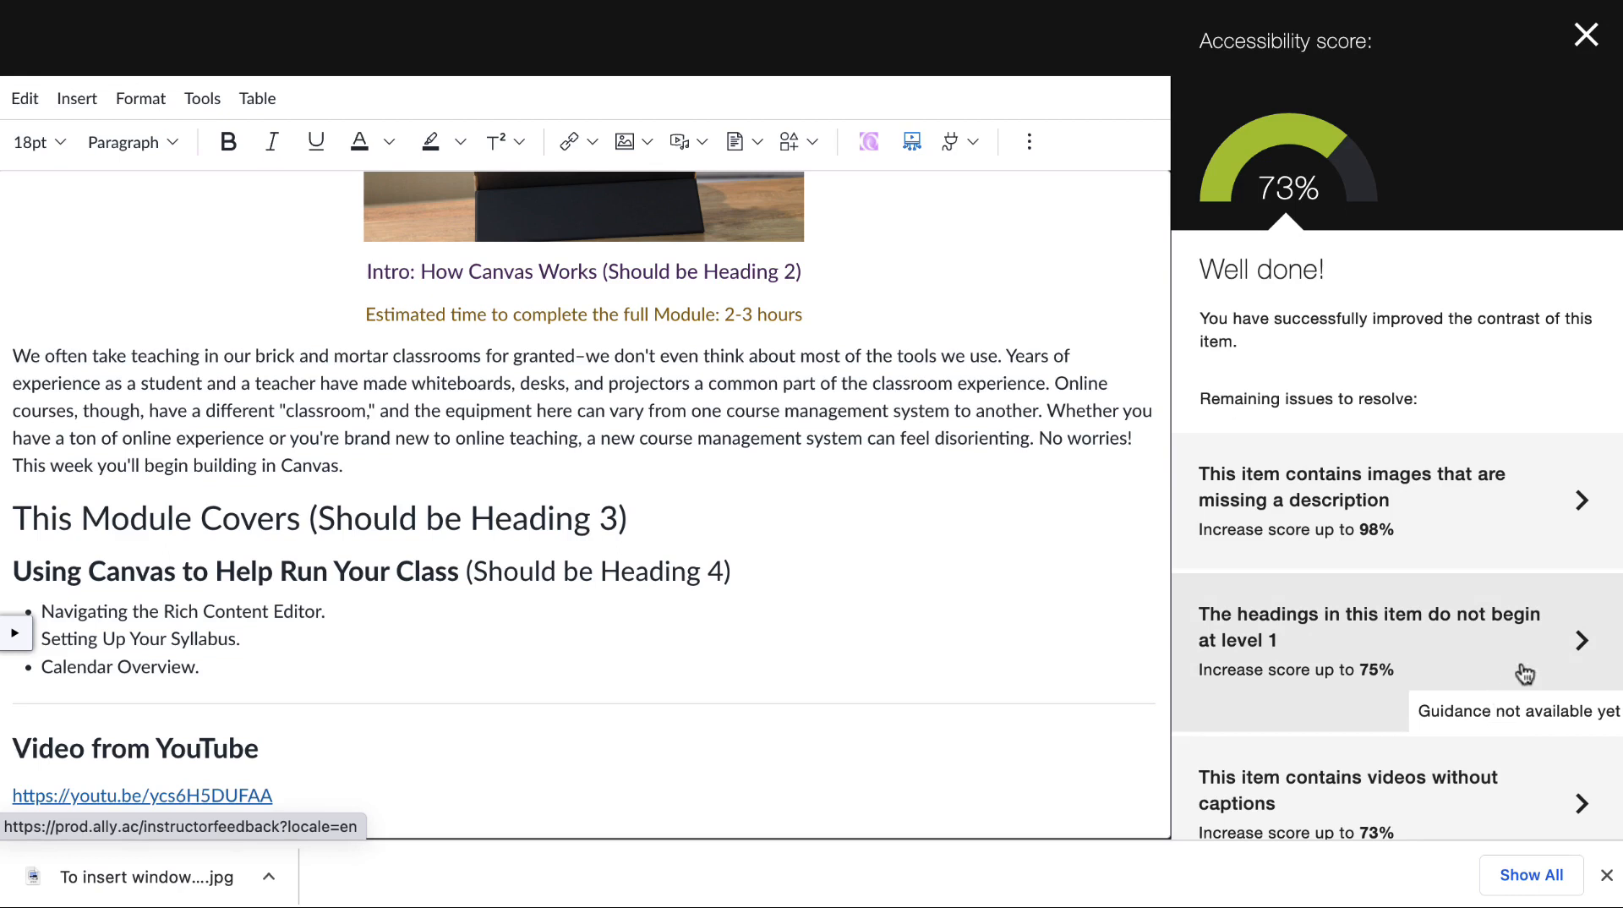
Resolve the missing image description by indicating that the dog photo is decorative, and close the accessibility checker.
{"action": "left_click", "coordinate": [1466, 515]}
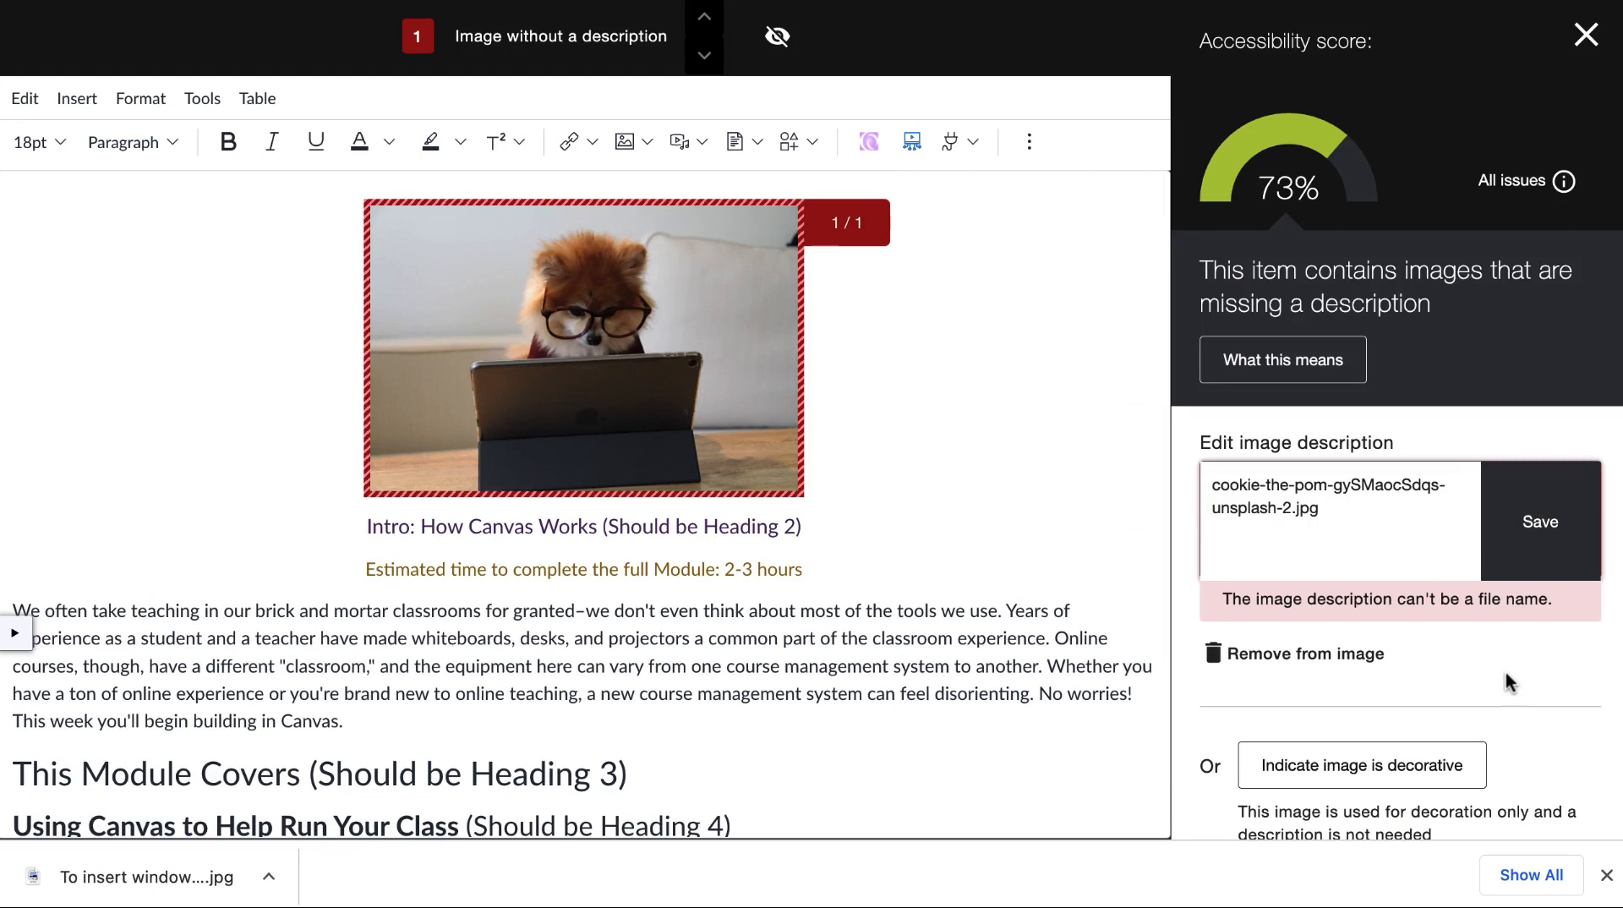
{"action": "scroll", "coordinate": [1506, 675], "scroll_direction": "down", "scroll_amount": 1}
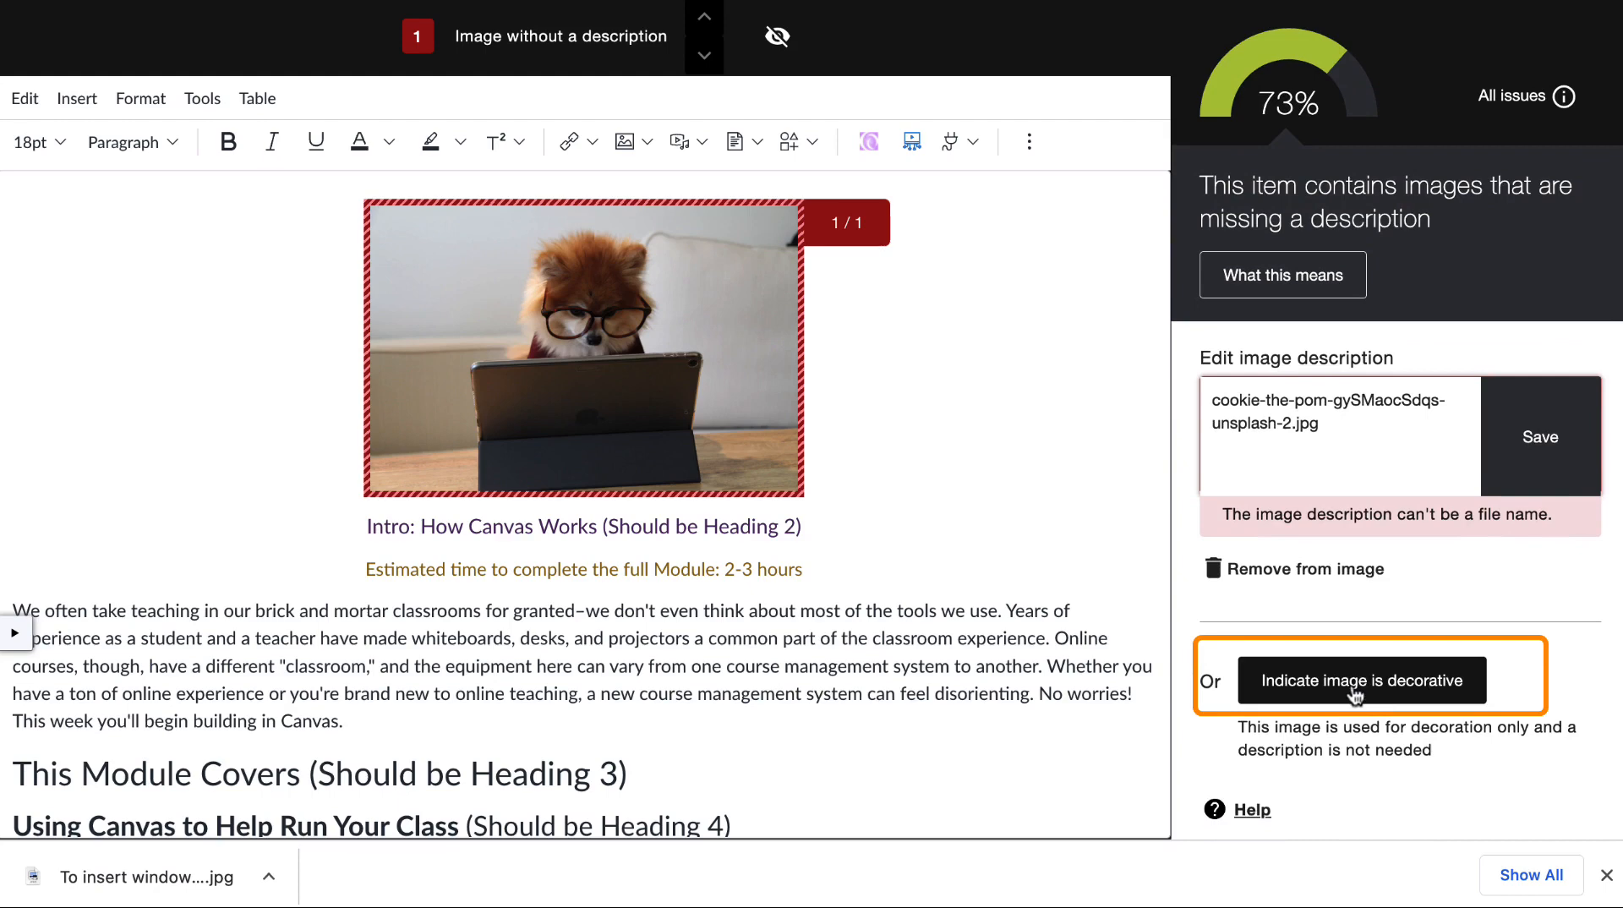
{"action": "left_click", "coordinate": [1356, 695]}
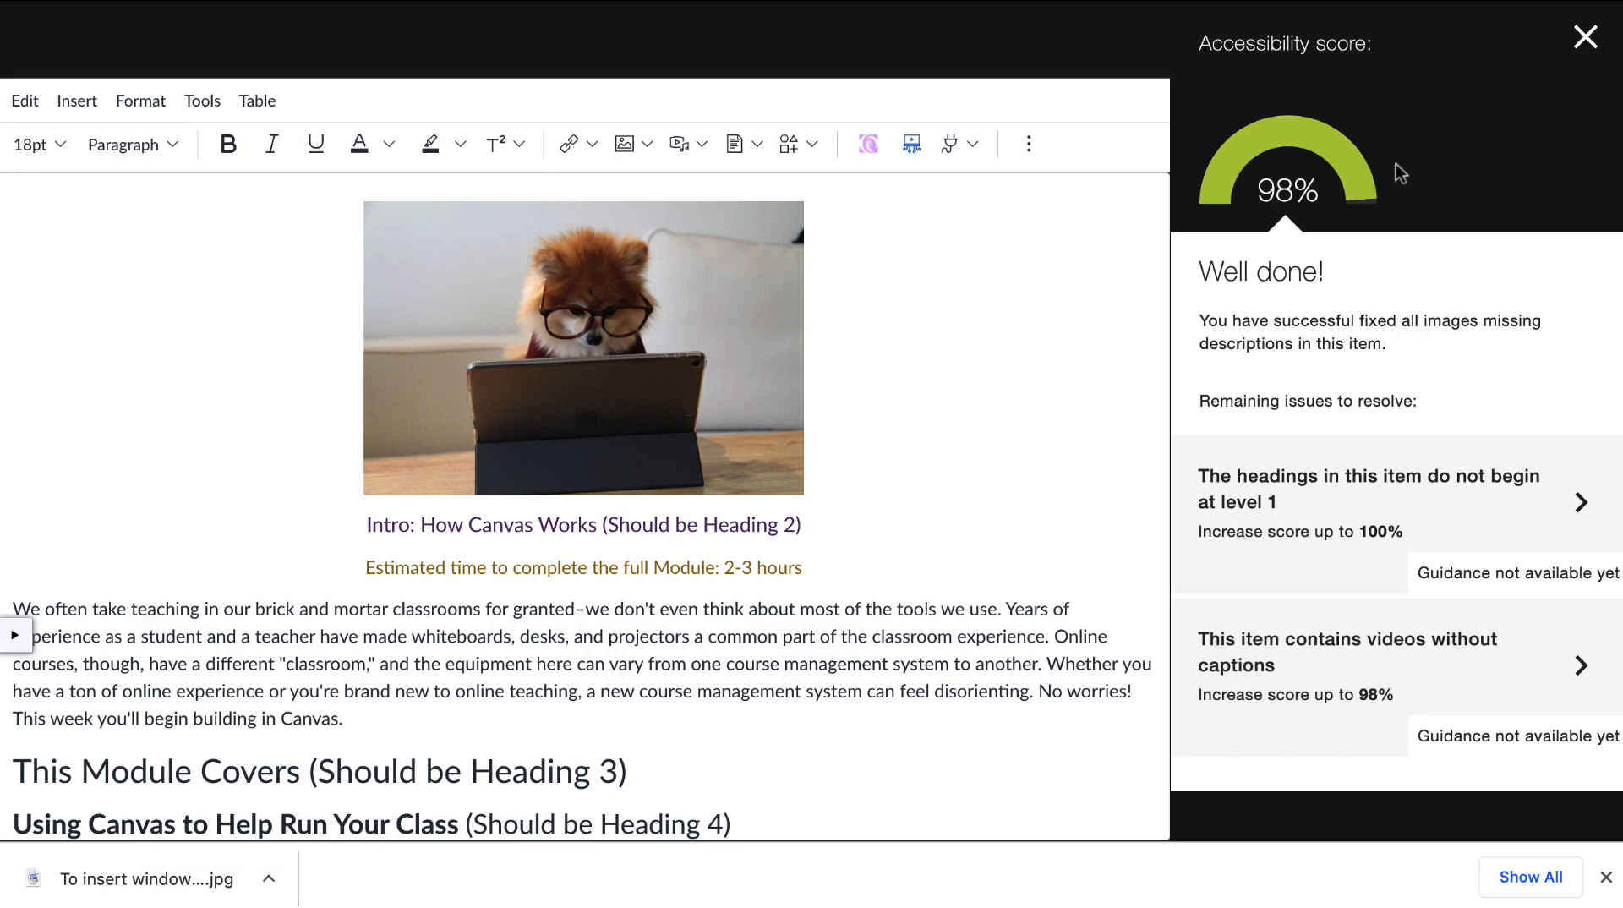
{"action": "left_click", "coordinate": [1584, 48]}
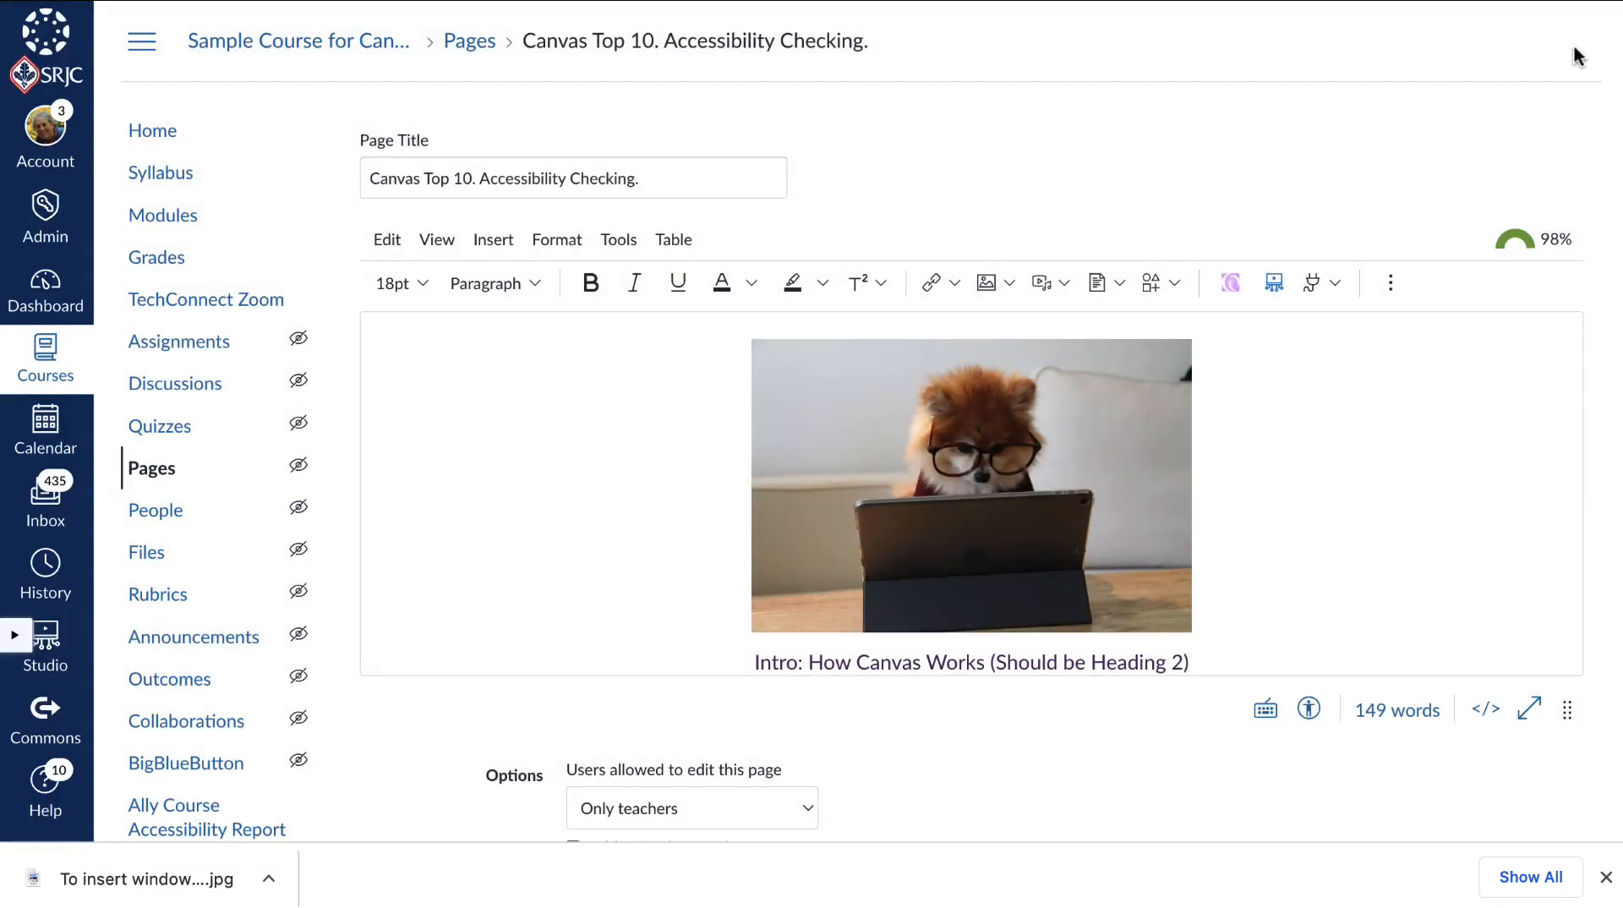
Format the line "Intro: How Canvas Works (Should be Heading 2)" as Heading 2.
{"action": "scroll", "coordinate": [1333, 530], "scroll_direction": "down", "scroll_amount": 1}
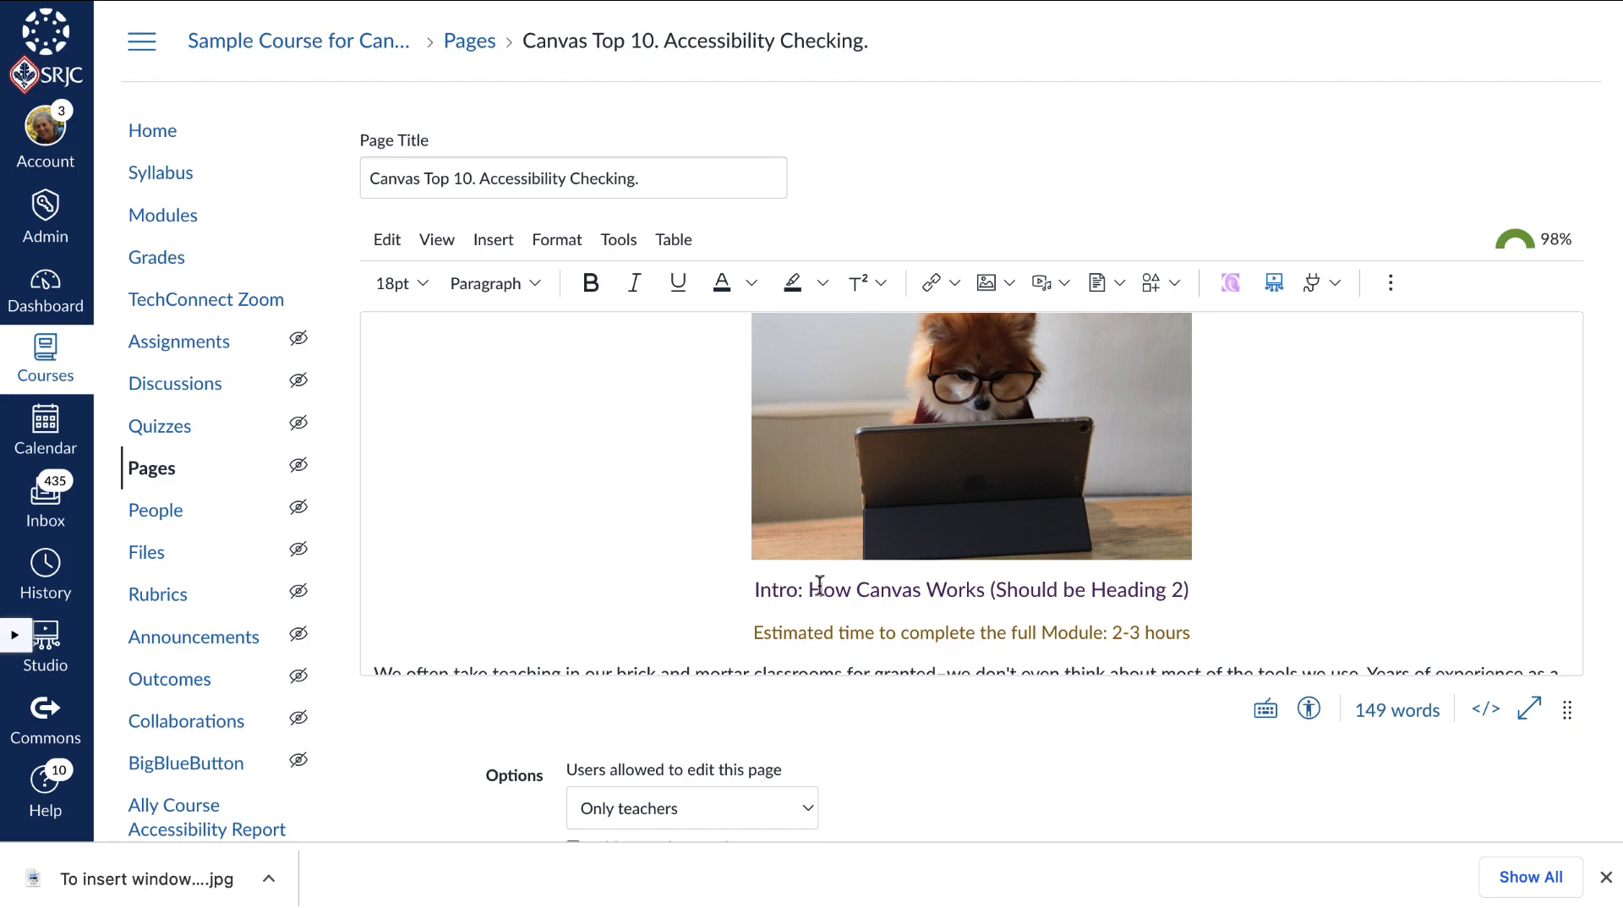
{"action": "left_click", "coordinate": [754, 589]}
{"action": "left_click_drag", "start_coordinate": [753, 589], "coordinate": [1236, 602]}
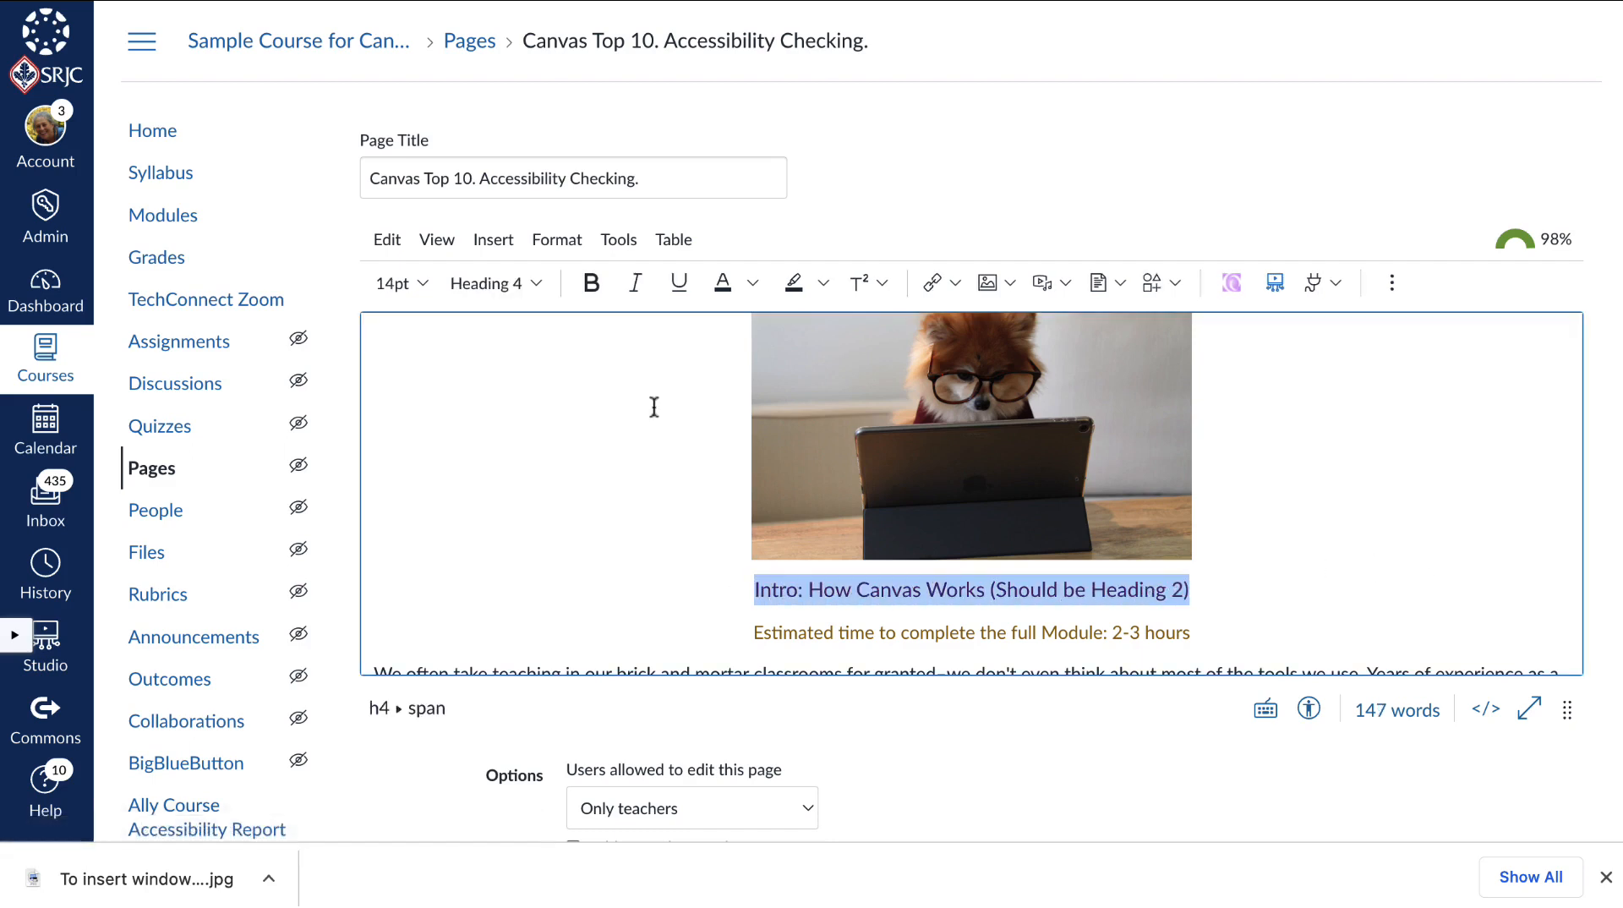
{"action": "left_click", "coordinate": [529, 279]}
{"action": "left_click", "coordinate": [508, 323]}
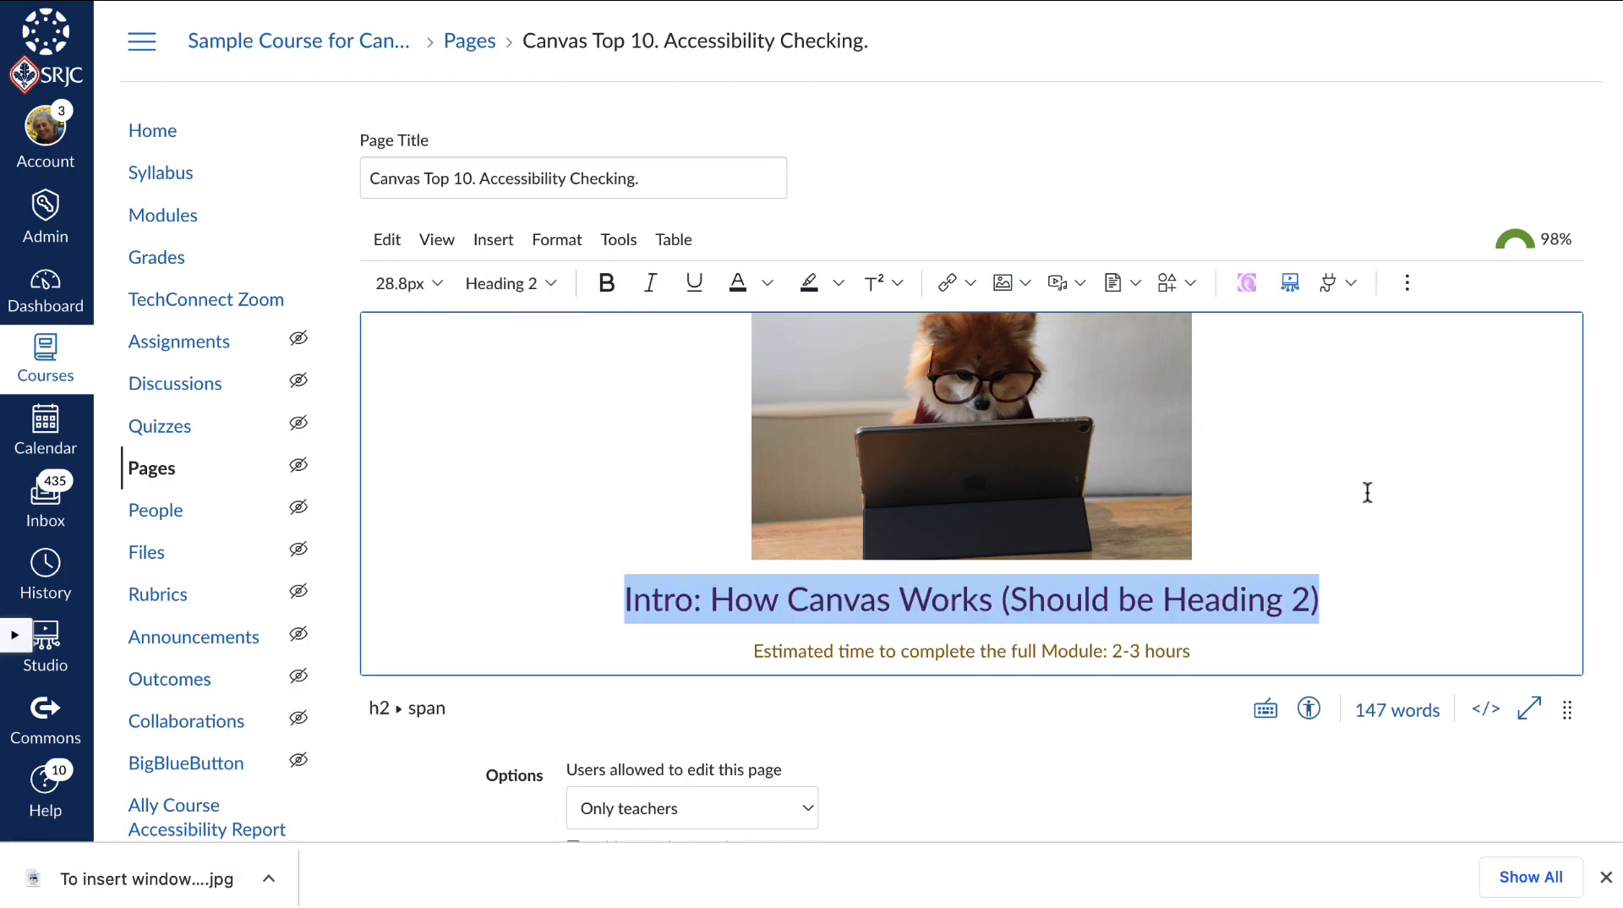
{"action": "scroll", "coordinate": [1362, 508], "scroll_direction": "down", "scroll_amount": 2}
{"action": "scroll", "coordinate": [744, 575], "scroll_direction": "down", "scroll_amount": 3}
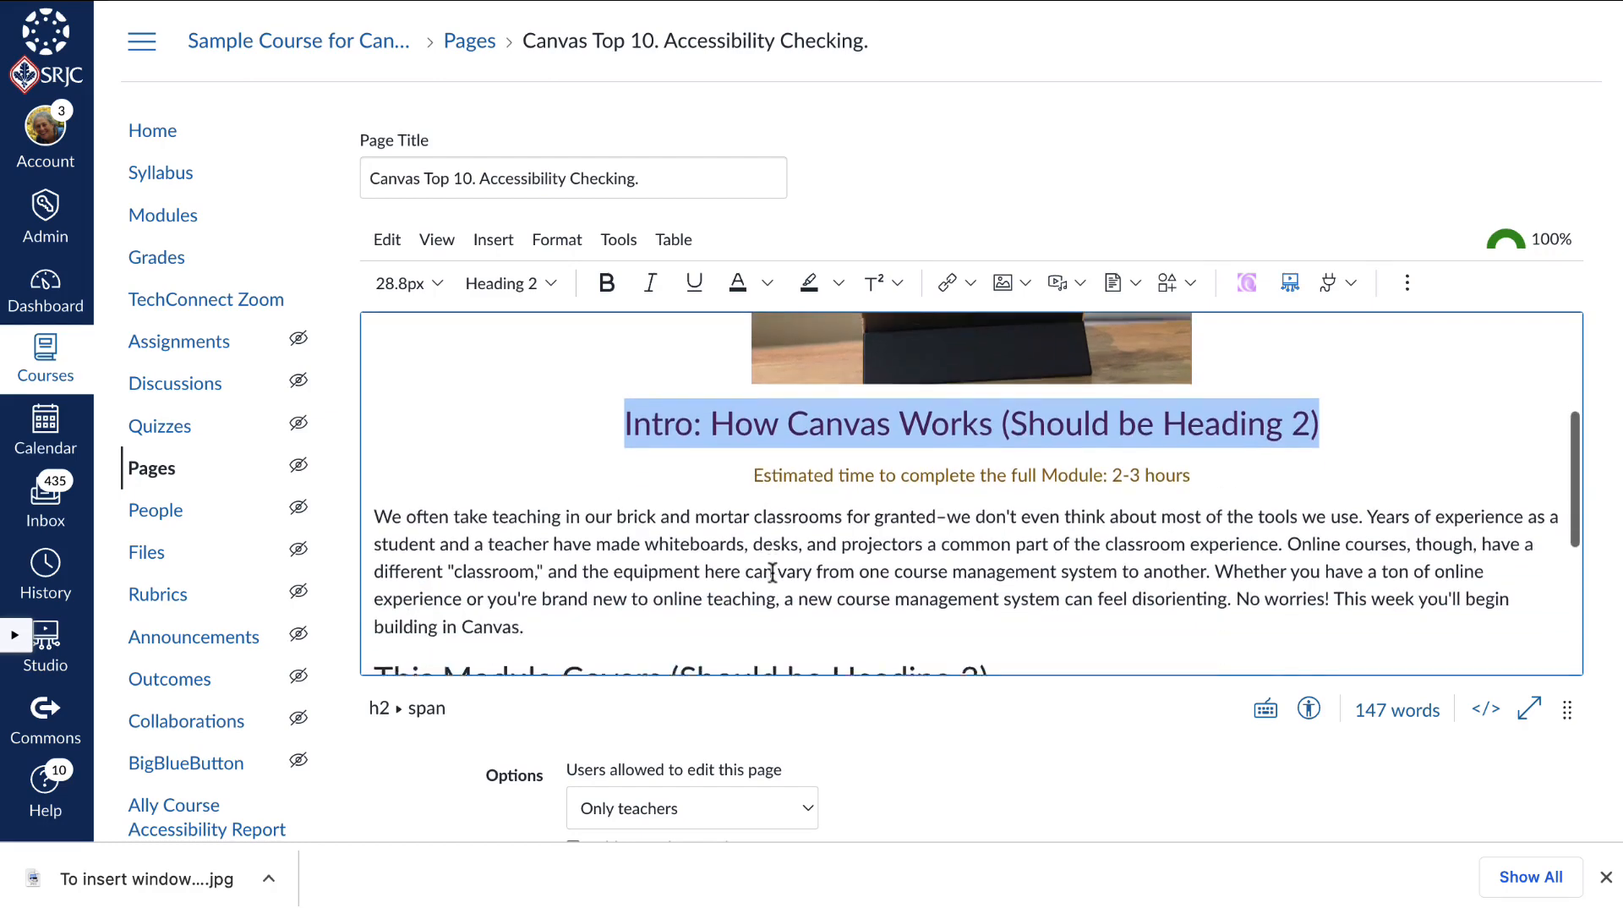
Format the line "This Module Covers (Should be Heading 3)" as Heading 3.
{"action": "double_click", "coordinate": [720, 582]}
{"action": "triple_click", "coordinate": [720, 582]}
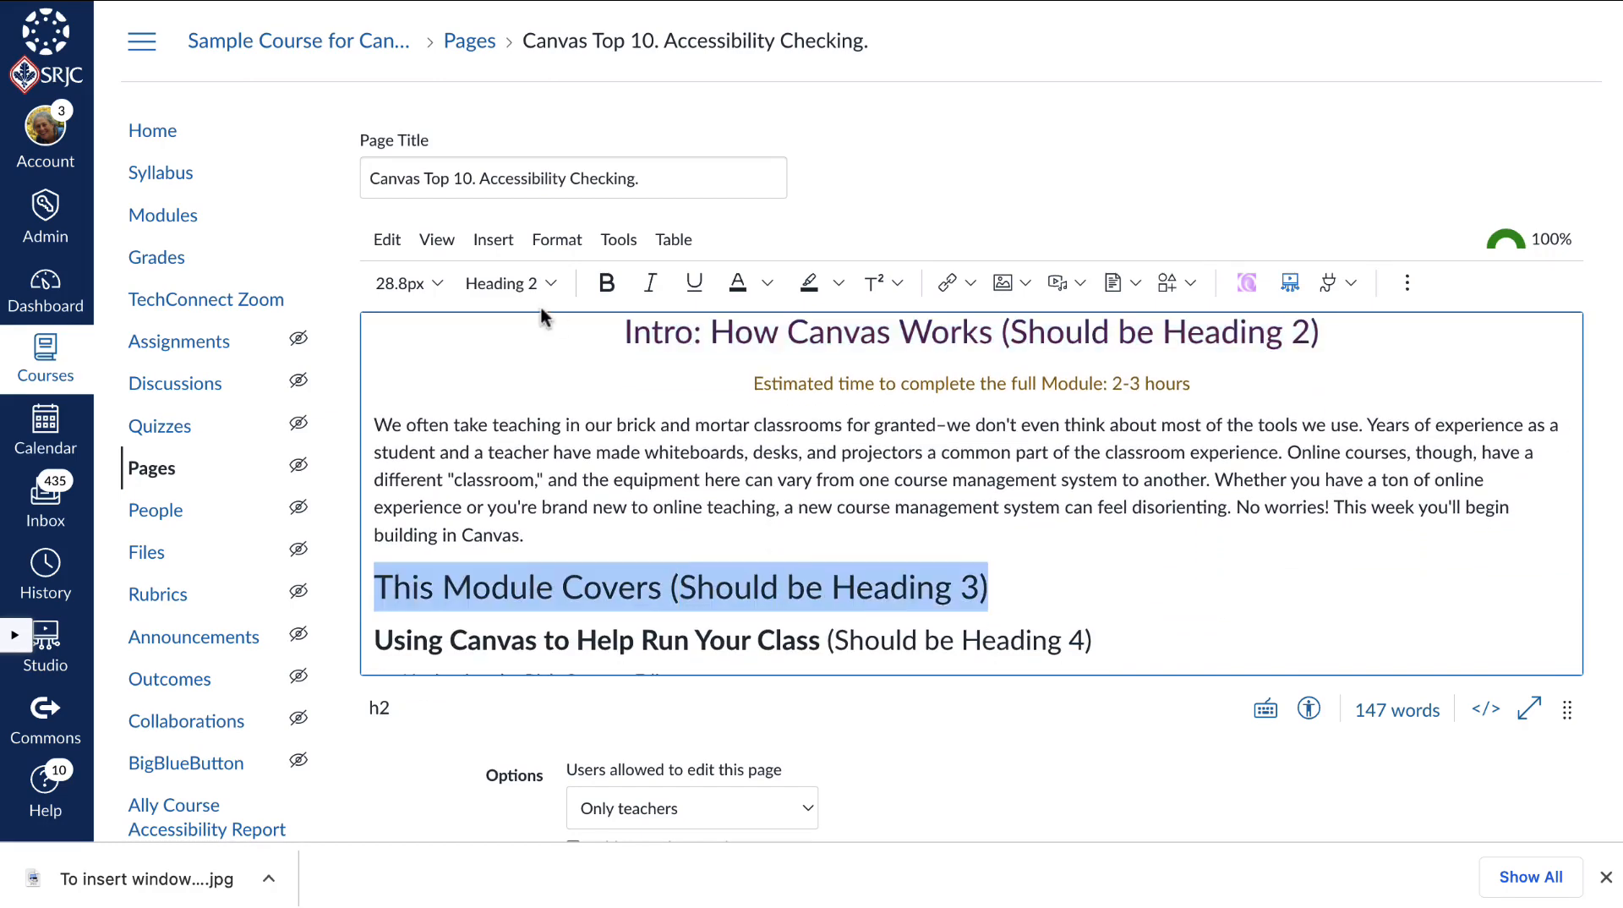
{"action": "left_click", "coordinate": [536, 282]}
{"action": "left_click", "coordinate": [539, 364]}
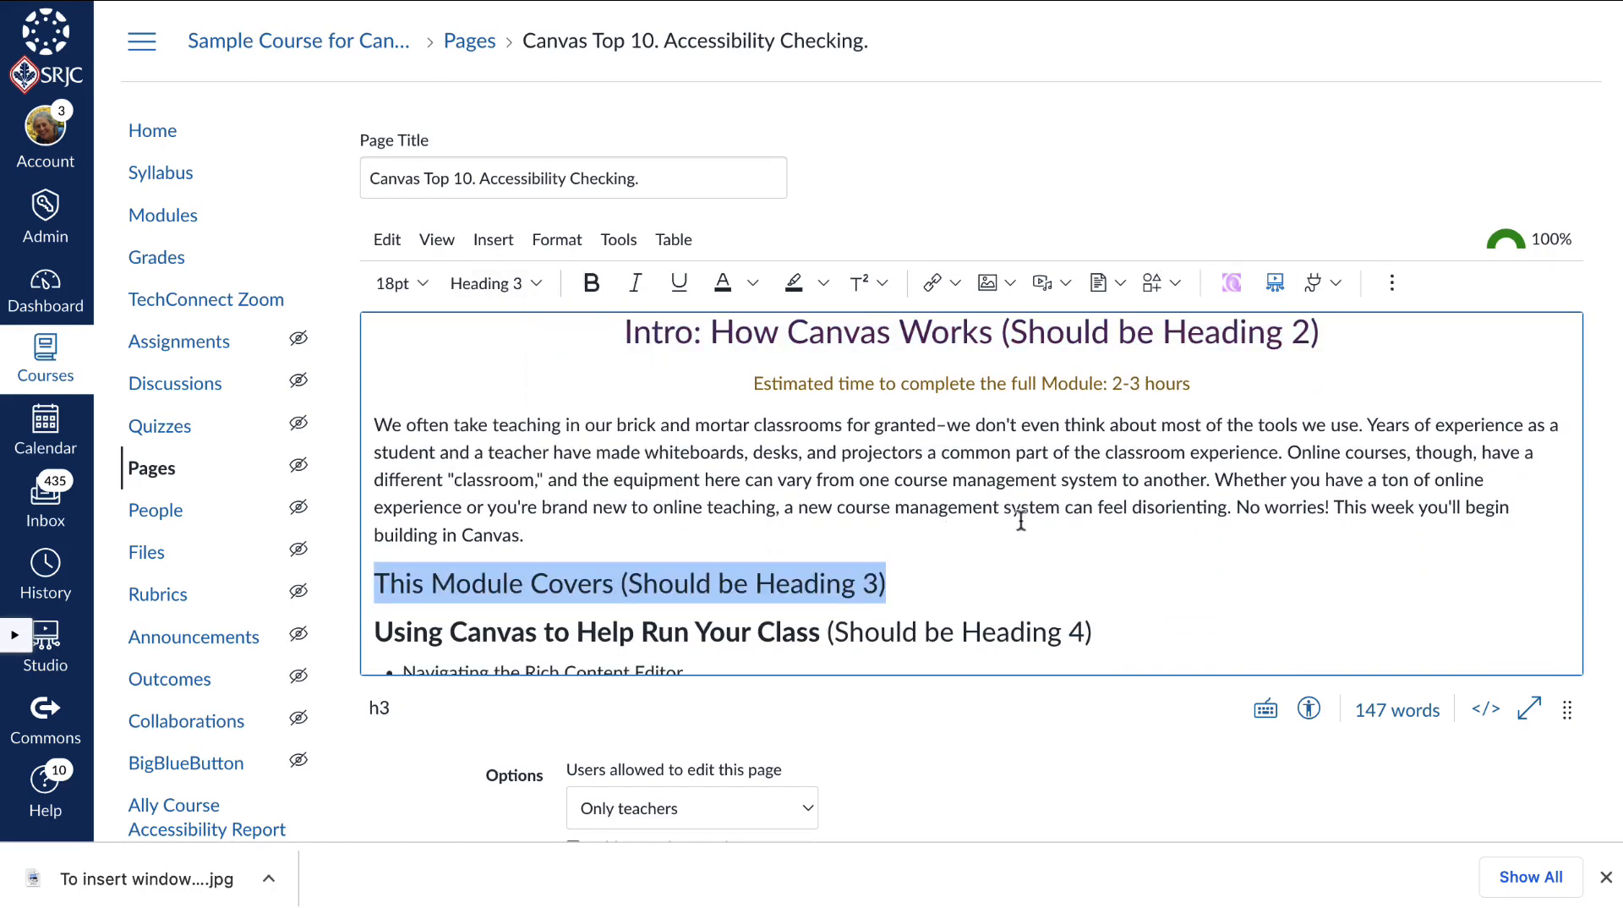
Format the line "Using Canvas to Help Run Your Class (Should be Heading 4)" as Heading 4 and rerun the accessibility checker.
{"action": "scroll", "coordinate": [1020, 523], "scroll_direction": "down", "scroll_amount": 1}
{"action": "left_click_drag", "start_coordinate": [378, 569], "coordinate": [1101, 575]}
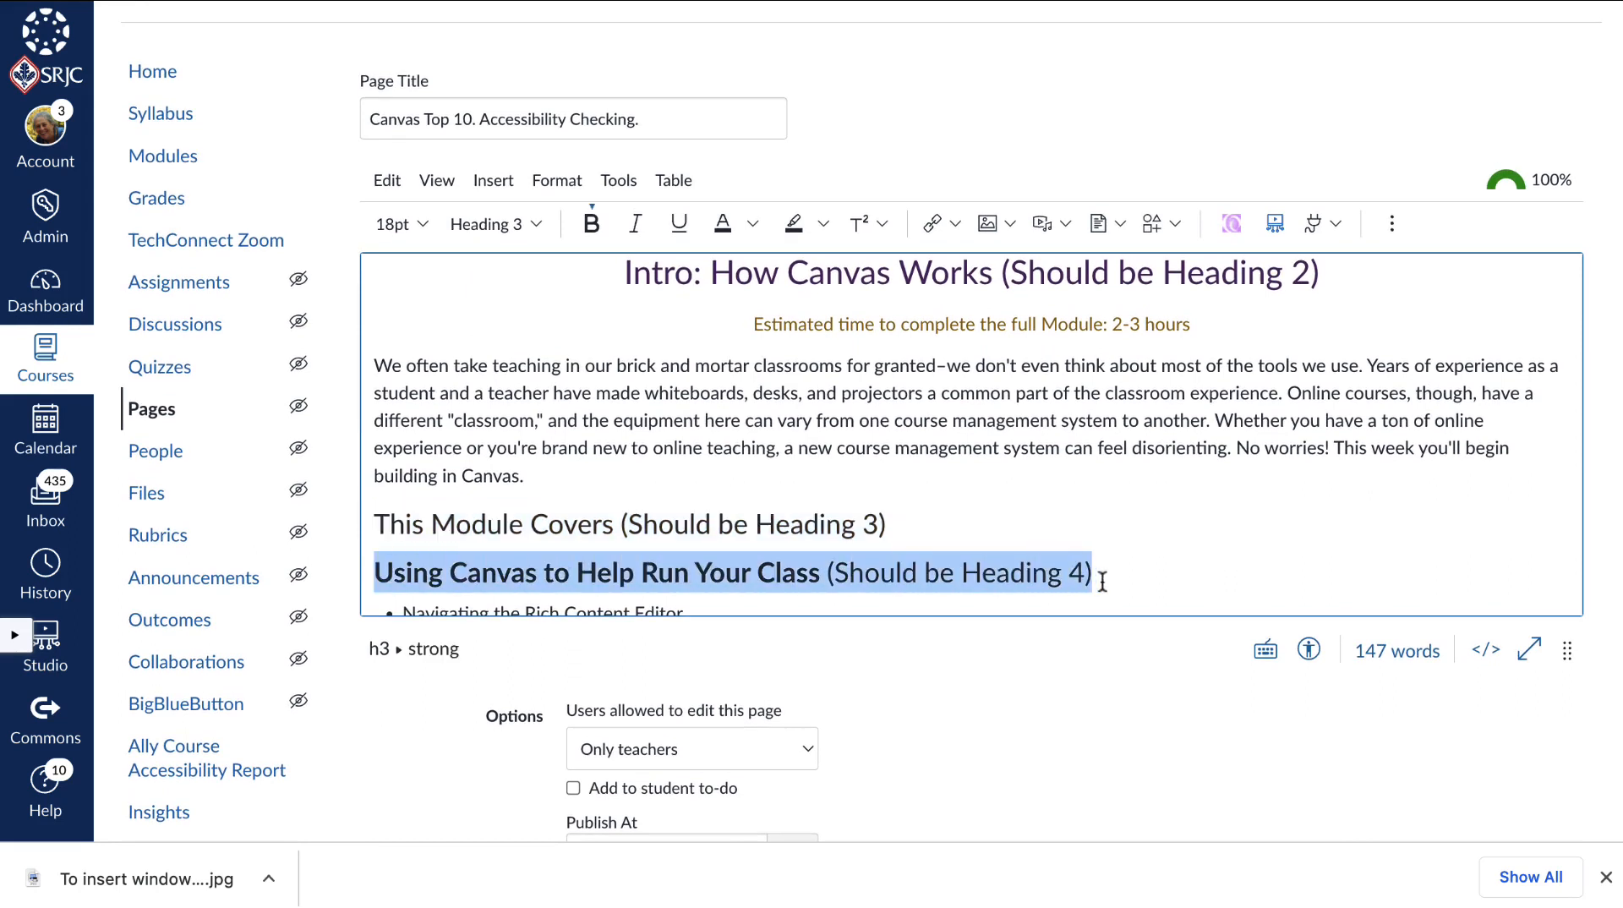
{"action": "left_click", "coordinate": [535, 227]}
{"action": "left_click", "coordinate": [503, 342]}
{"action": "left_click", "coordinate": [1166, 417]}
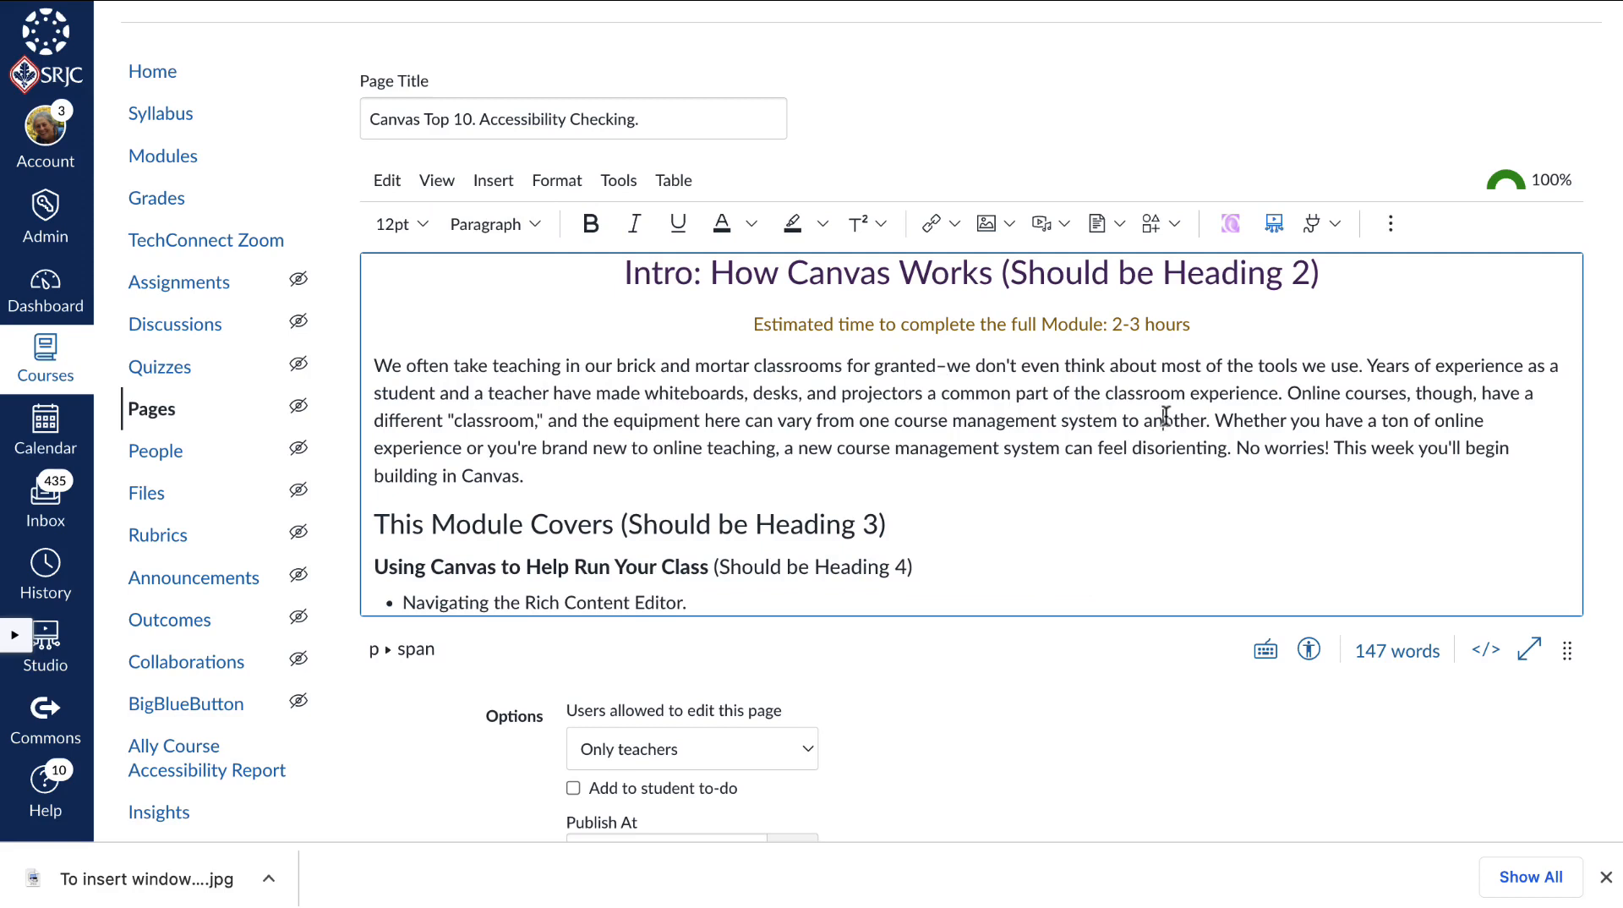
{"action": "scroll", "coordinate": [1005, 422], "scroll_direction": "down", "scroll_amount": 5}
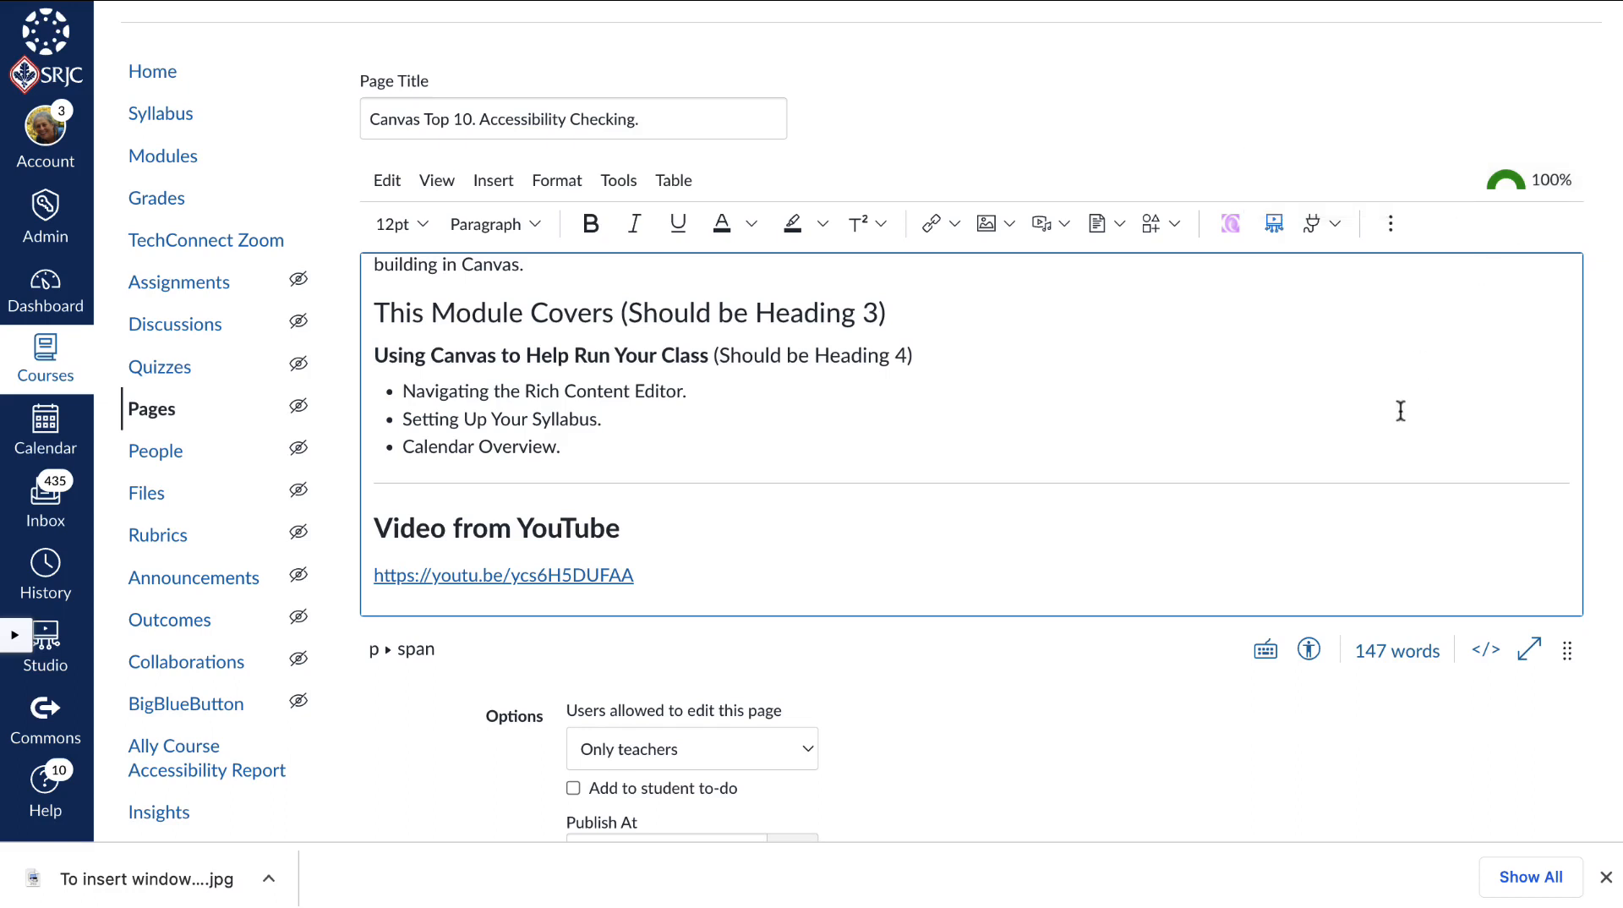
{"action": "left_click", "coordinate": [1309, 651]}
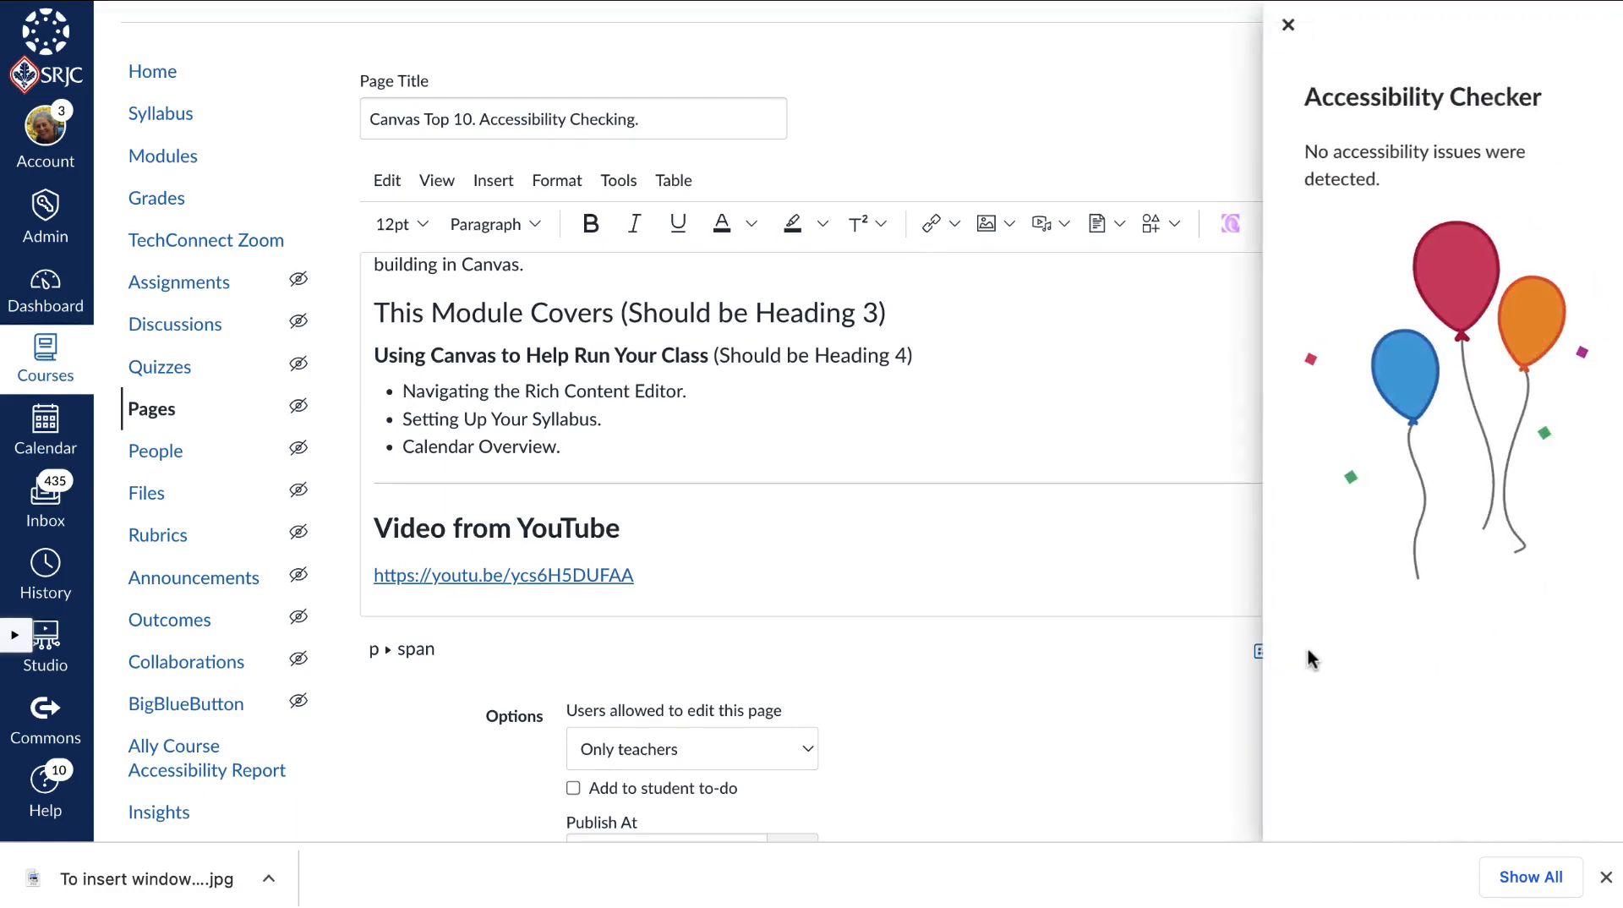
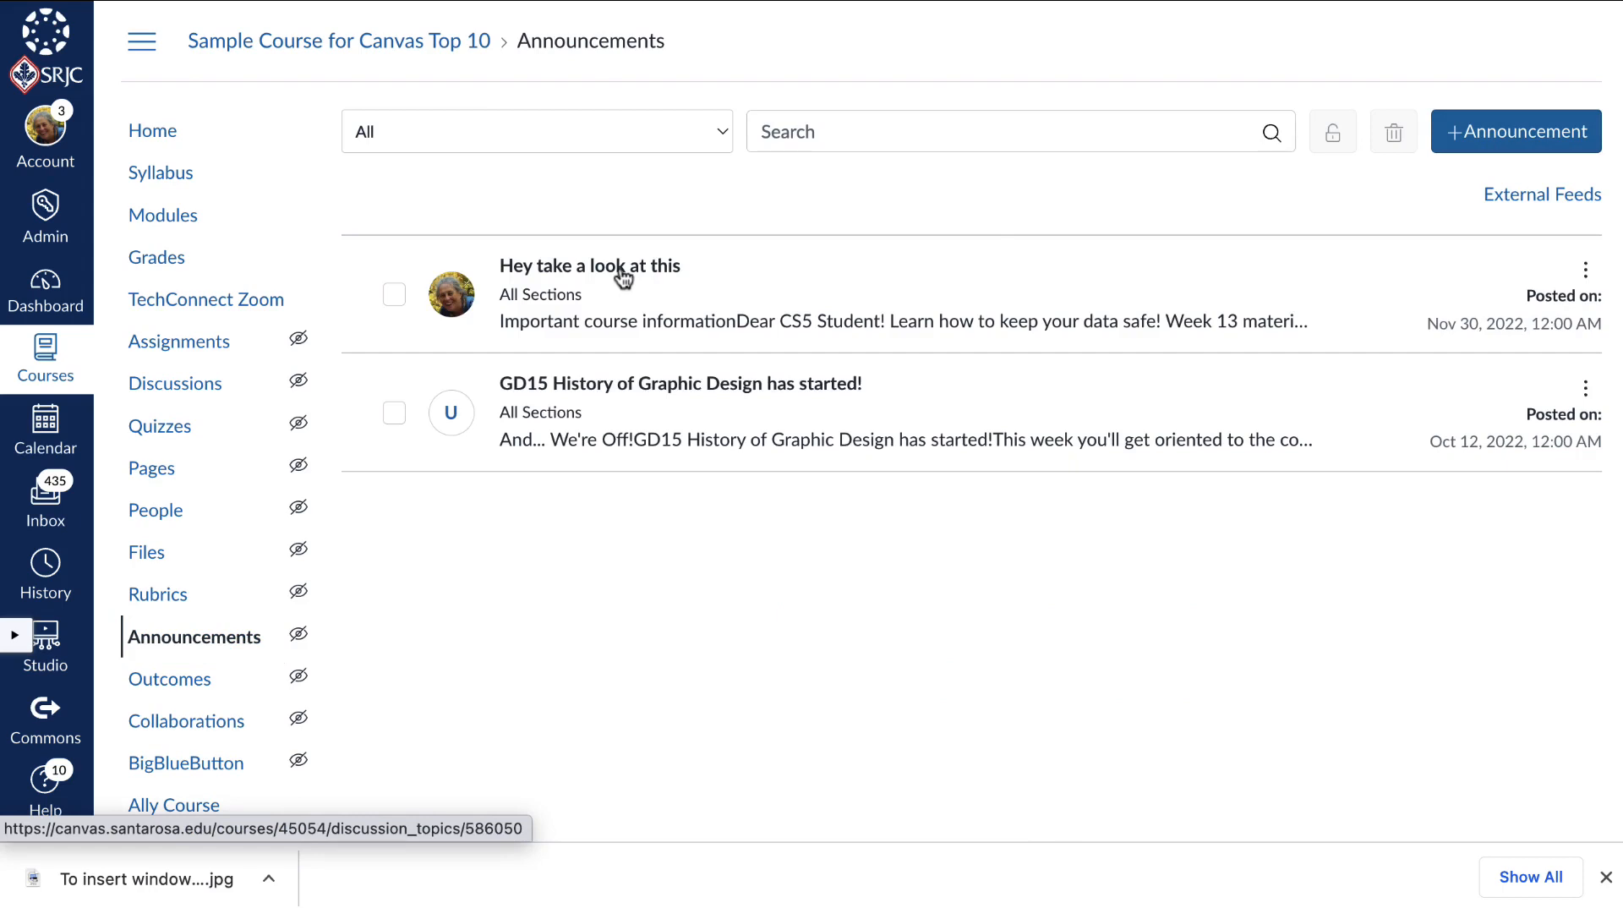
Open the announcement "Hey take a look at this" and read through its contents.
{"action": "left_click", "coordinate": [623, 275]}
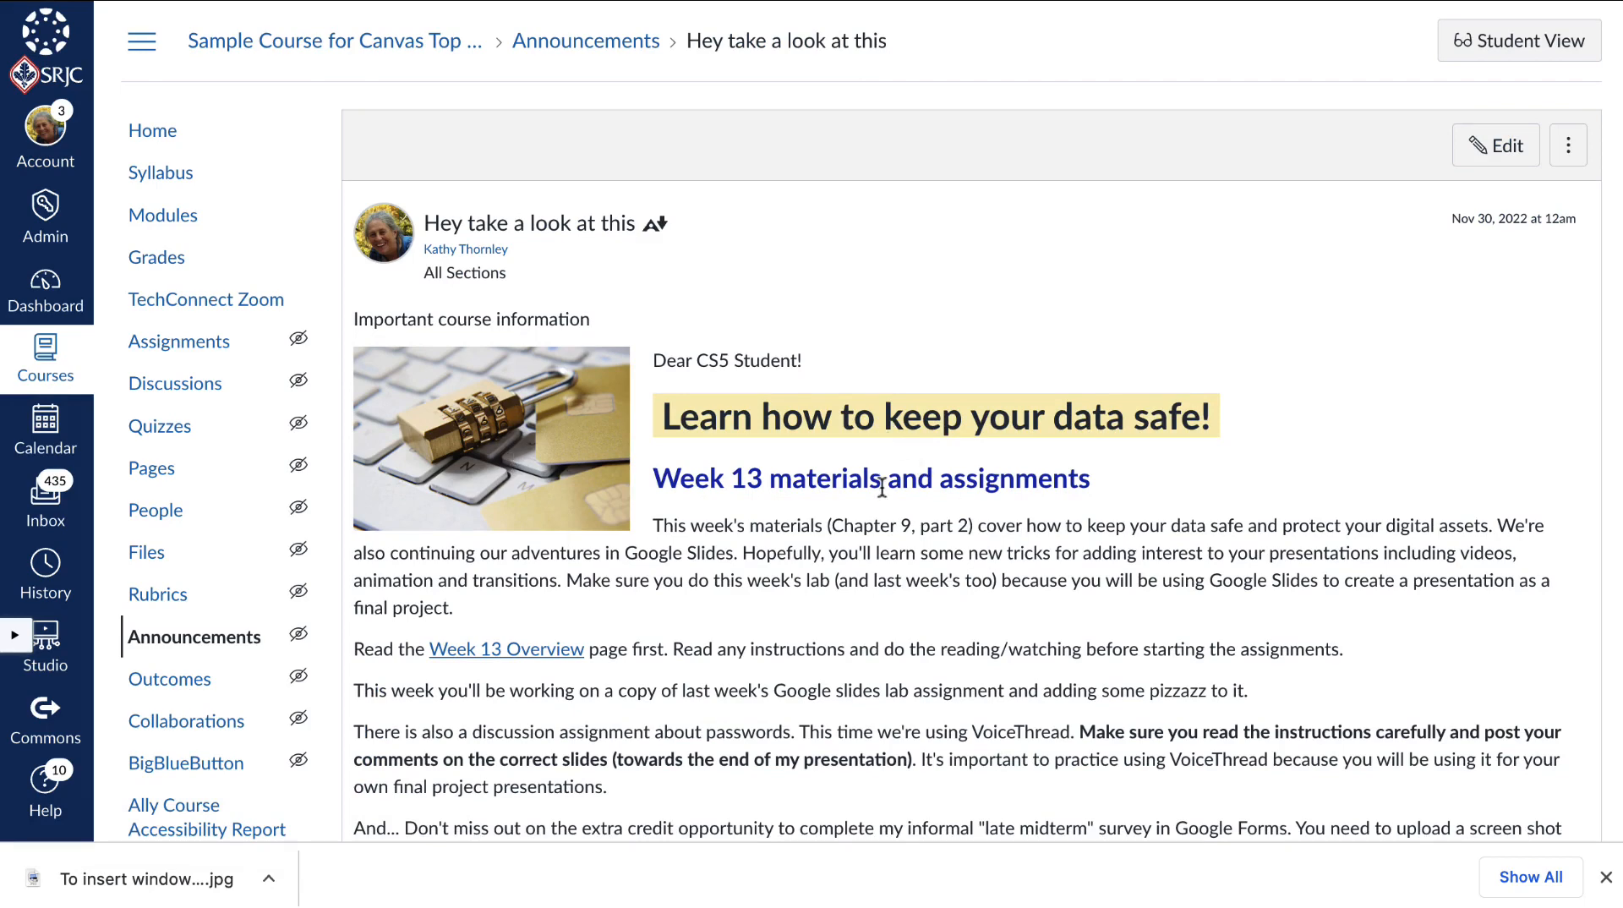
{"action": "scroll", "coordinate": [1103, 617], "scroll_direction": "down", "scroll_amount": 5}
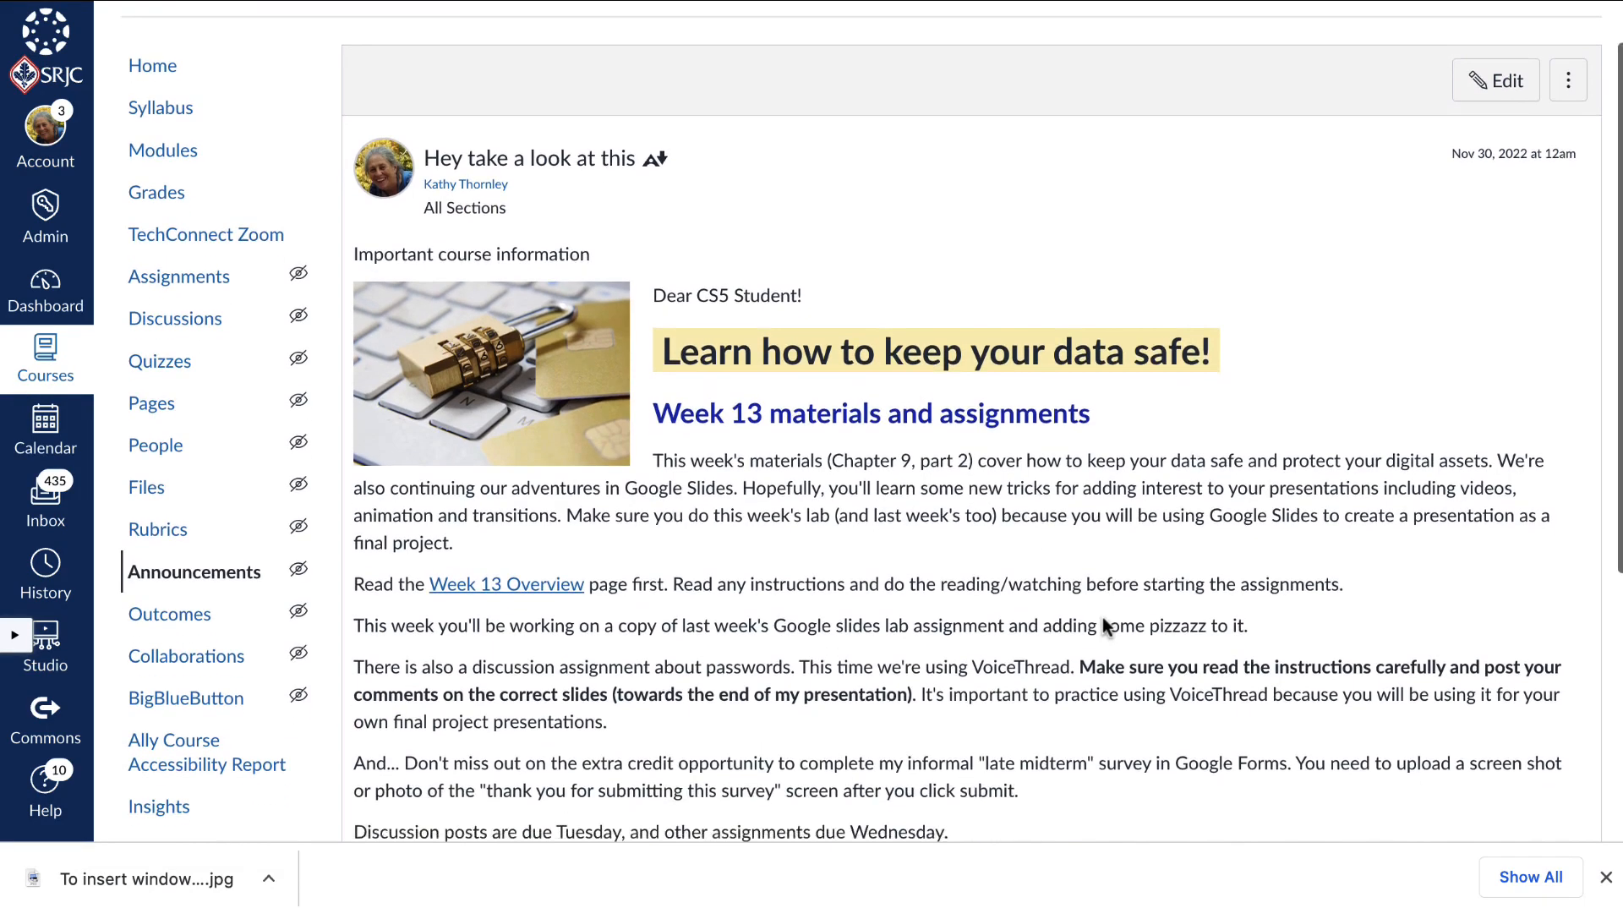
{"action": "scroll", "coordinate": [1102, 625], "scroll_direction": "up", "scroll_amount": 5}
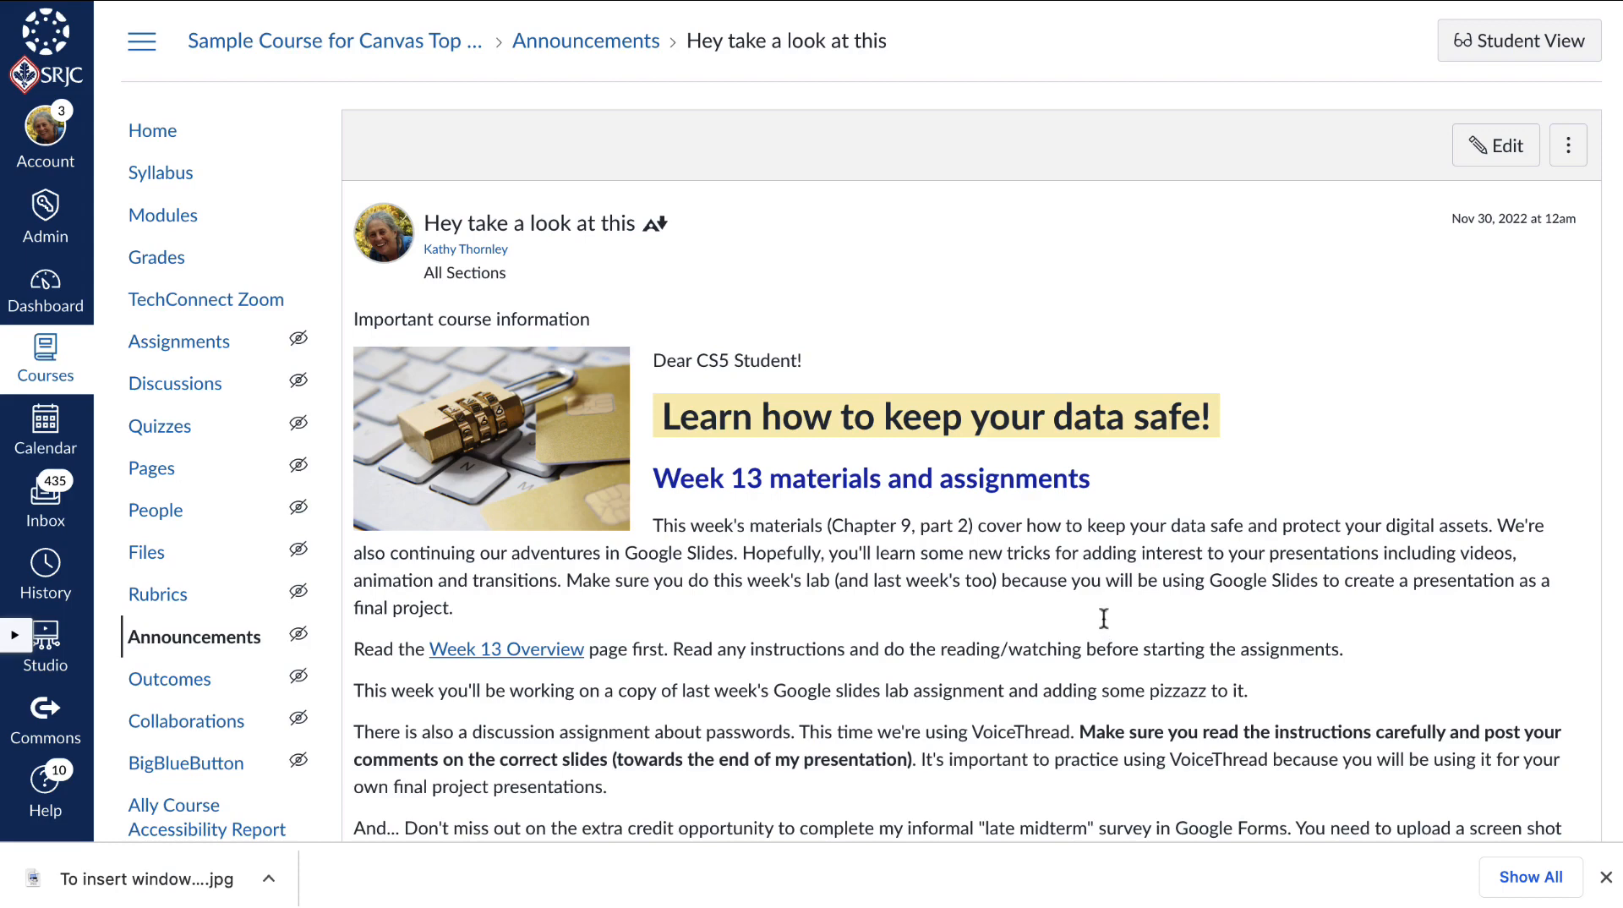
Go to the course home page and look over its modules.
{"action": "left_click", "coordinate": [199, 136]}
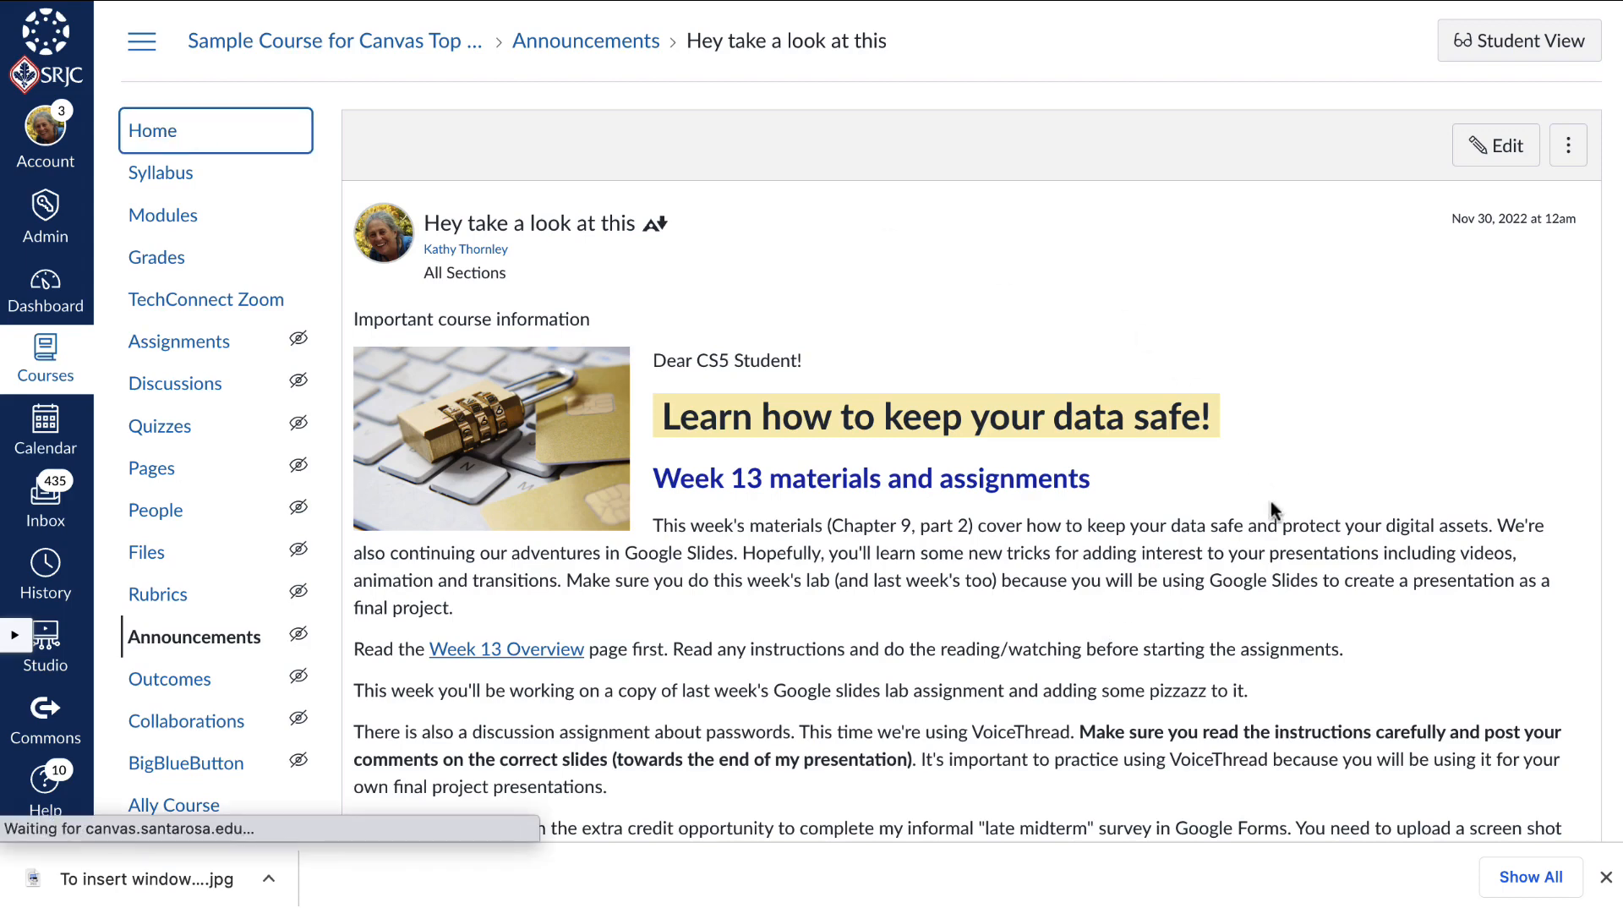
{"action": "scroll", "coordinate": [1251, 486], "scroll_direction": "down", "scroll_amount": 5}
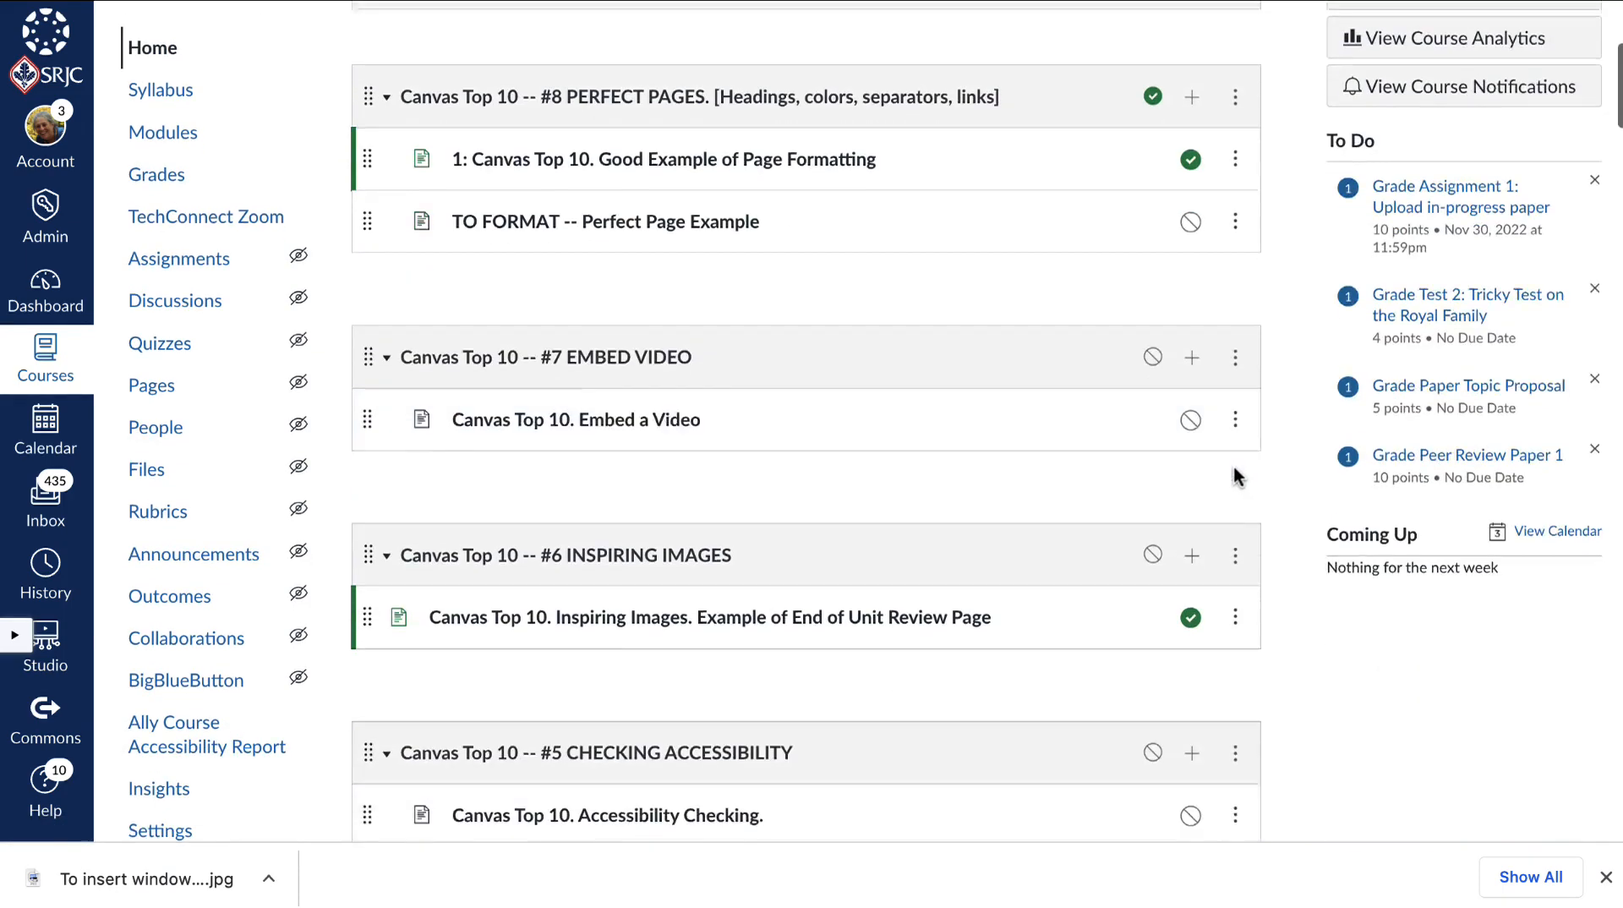
{"action": "scroll", "coordinate": [1234, 476], "scroll_direction": "up", "scroll_amount": 5}
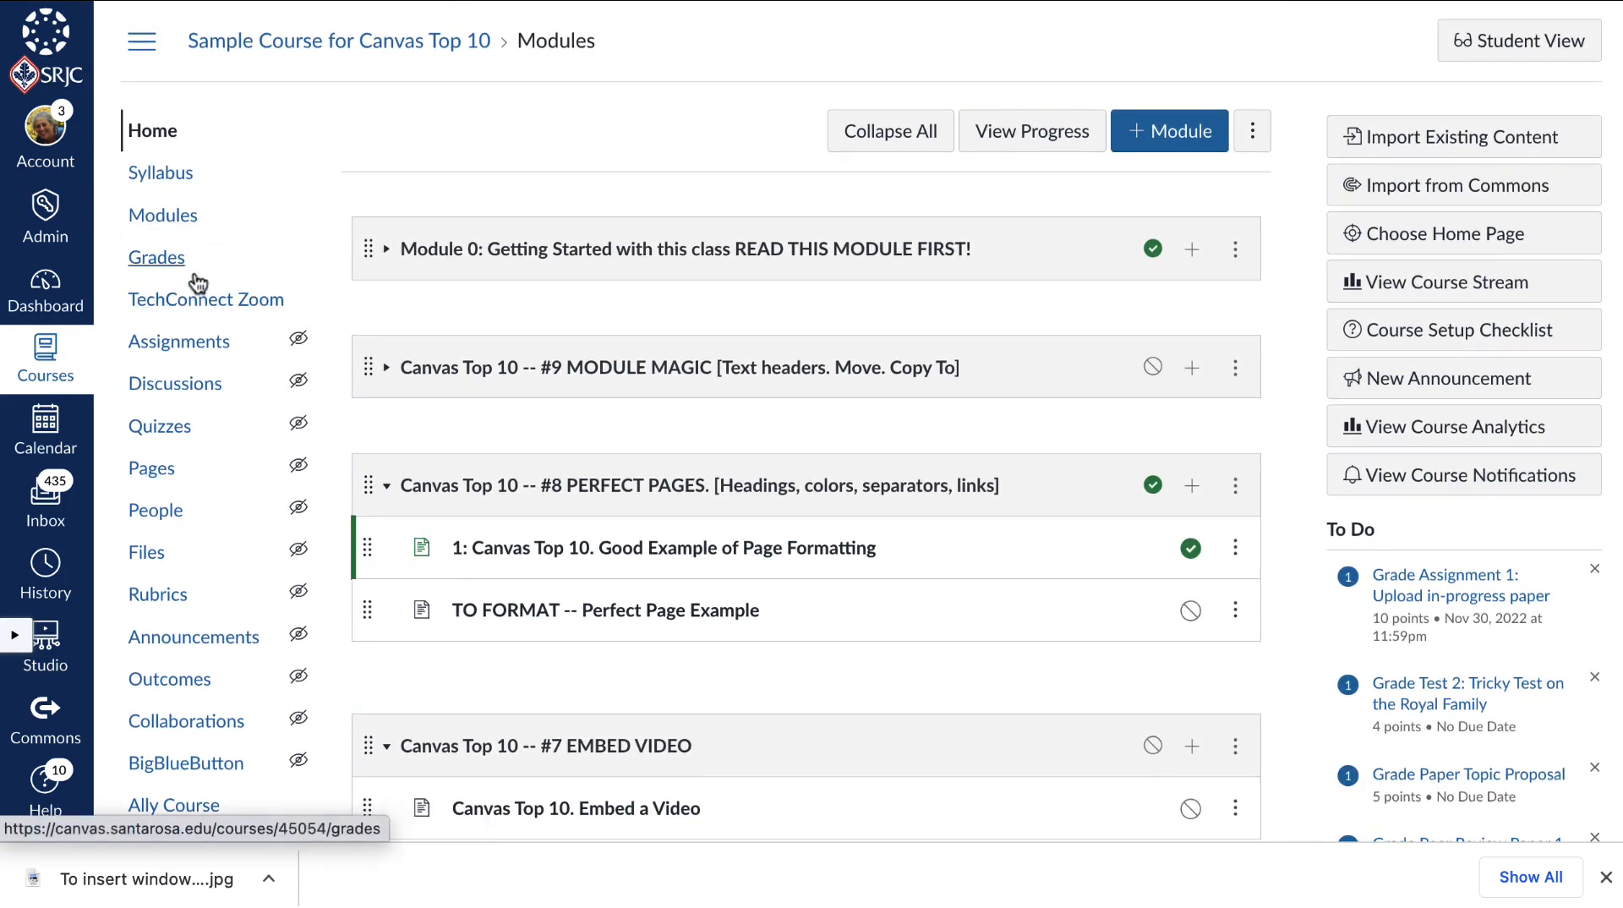
Open the course settings and reveal the additional options below the course description.
{"action": "scroll", "coordinate": [199, 279], "scroll_direction": "down", "scroll_amount": 1}
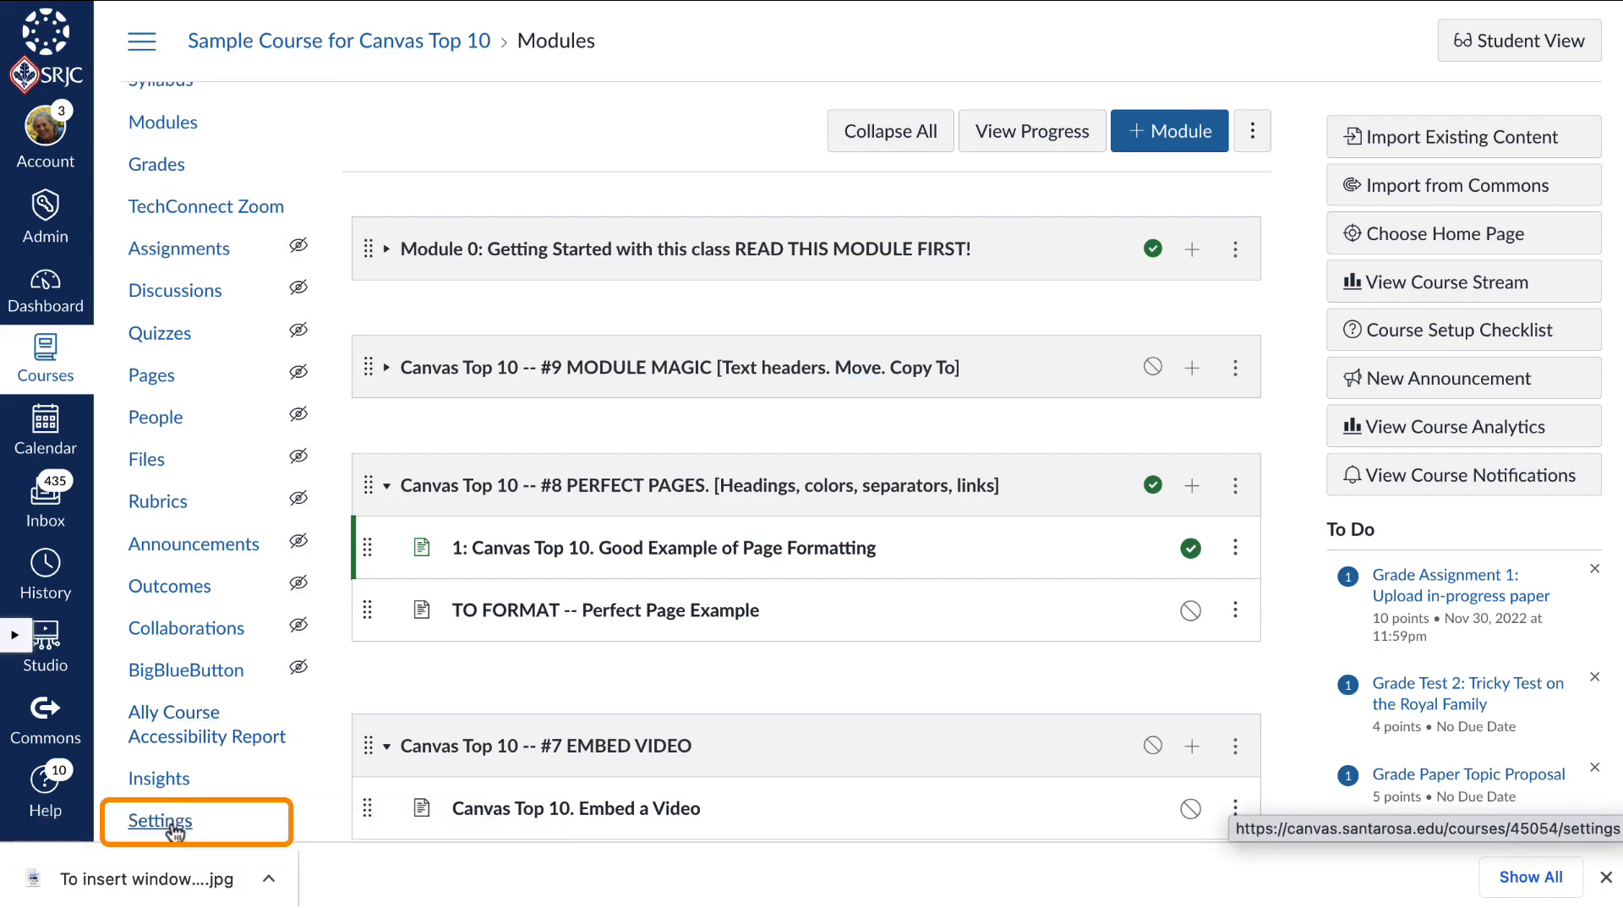
{"action": "left_click", "coordinate": [173, 830]}
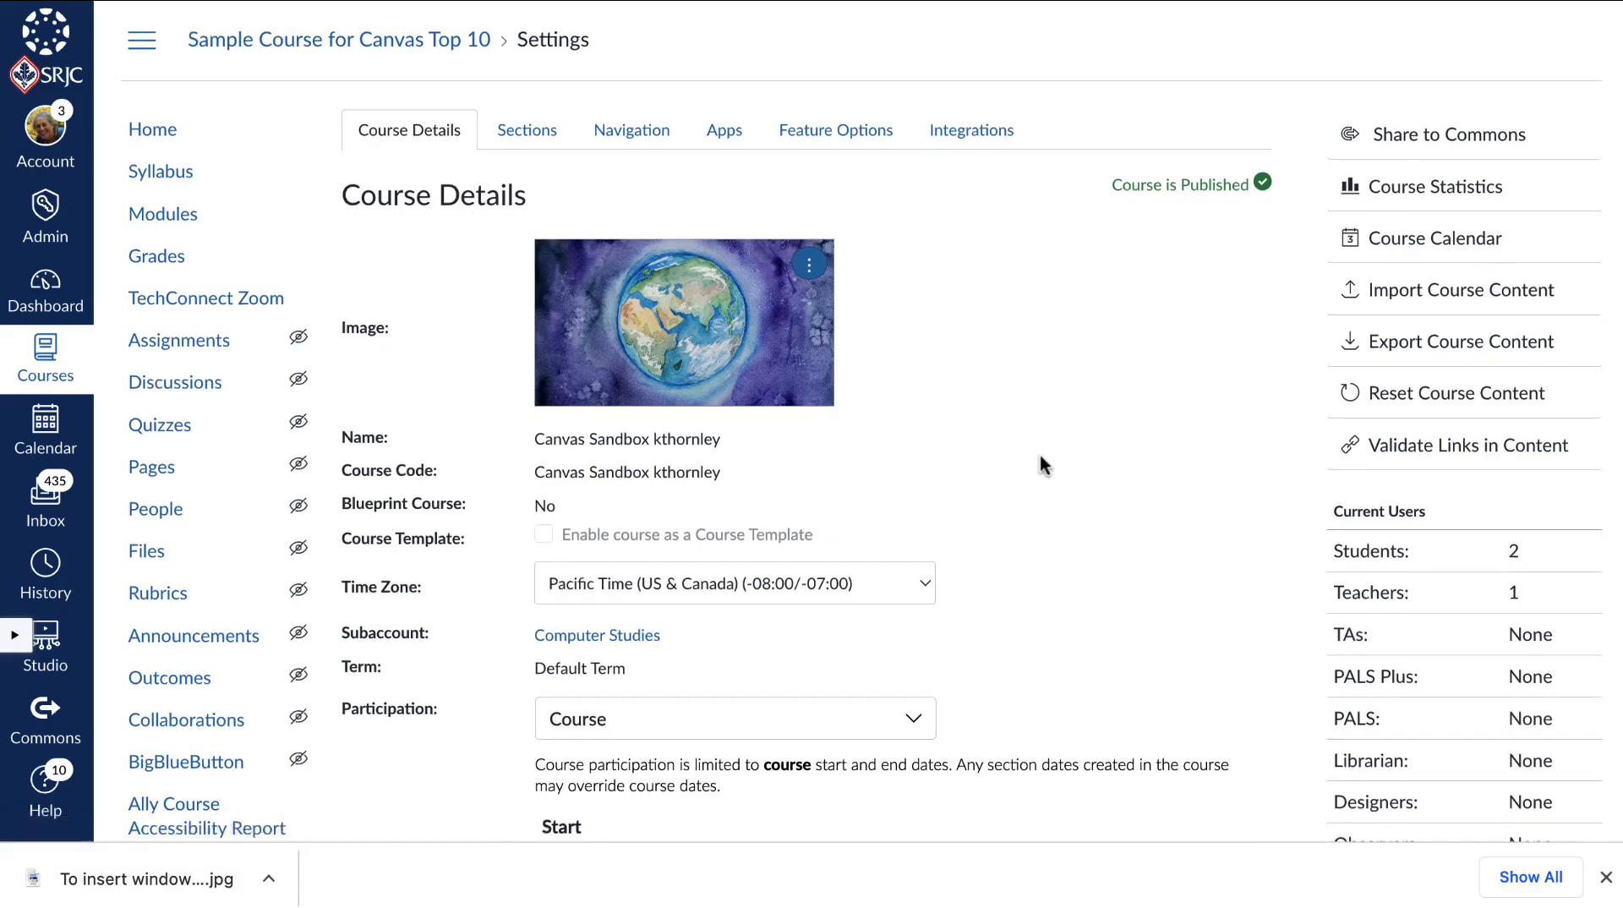
{"action": "scroll", "coordinate": [1040, 455], "scroll_direction": "down", "scroll_amount": 15}
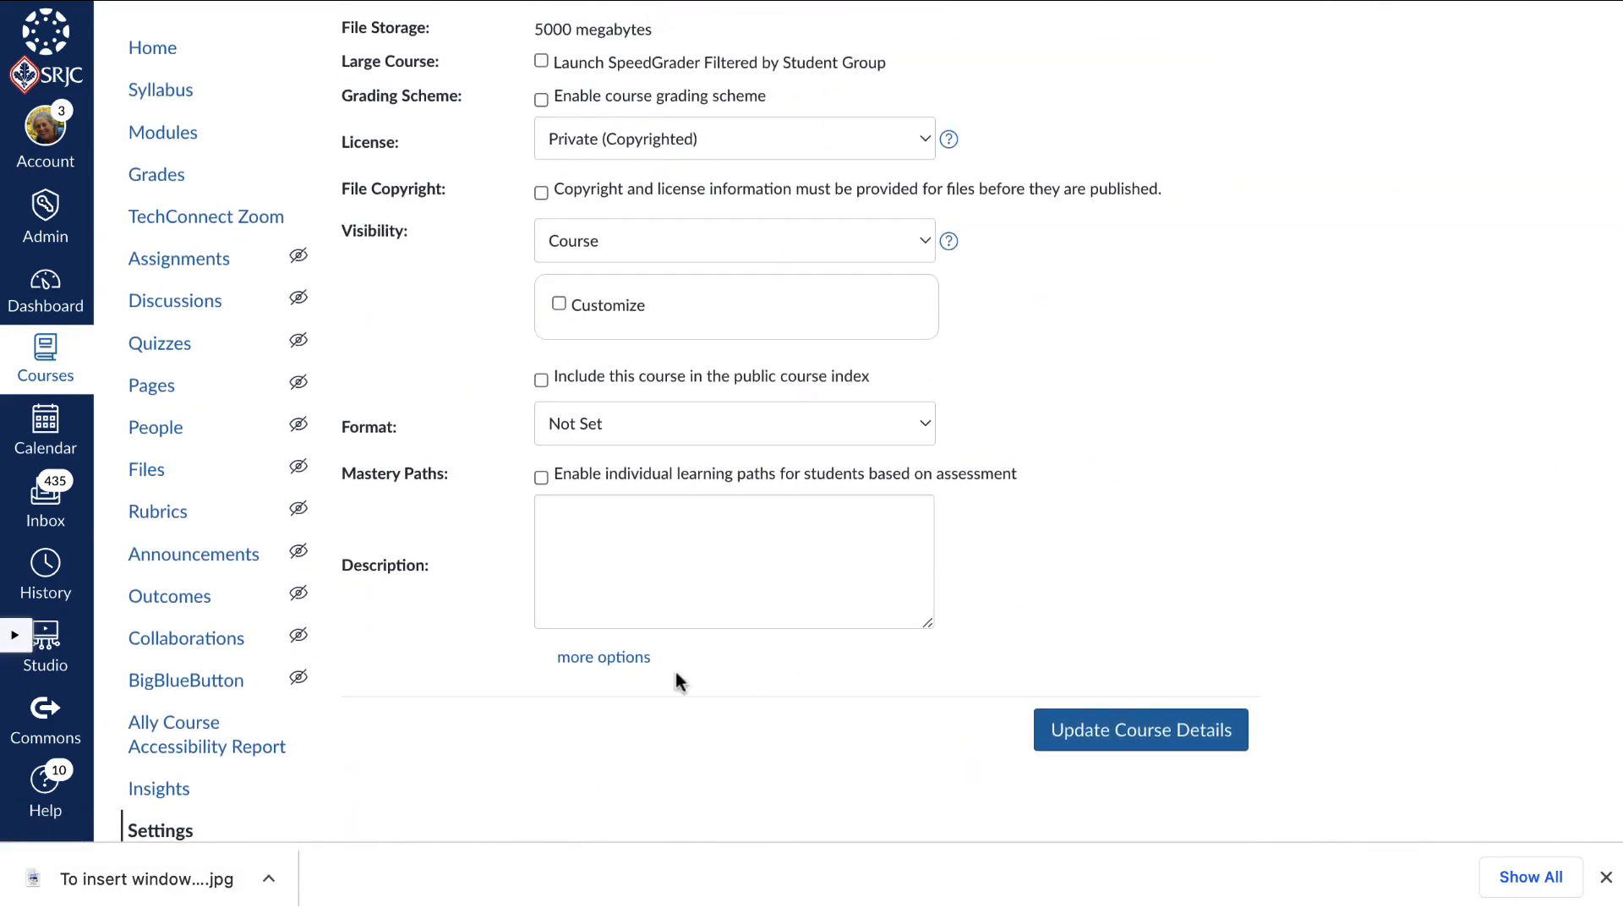
{"action": "left_click", "coordinate": [606, 659]}
{"action": "scroll", "coordinate": [1085, 509], "scroll_direction": "down", "scroll_amount": 5}
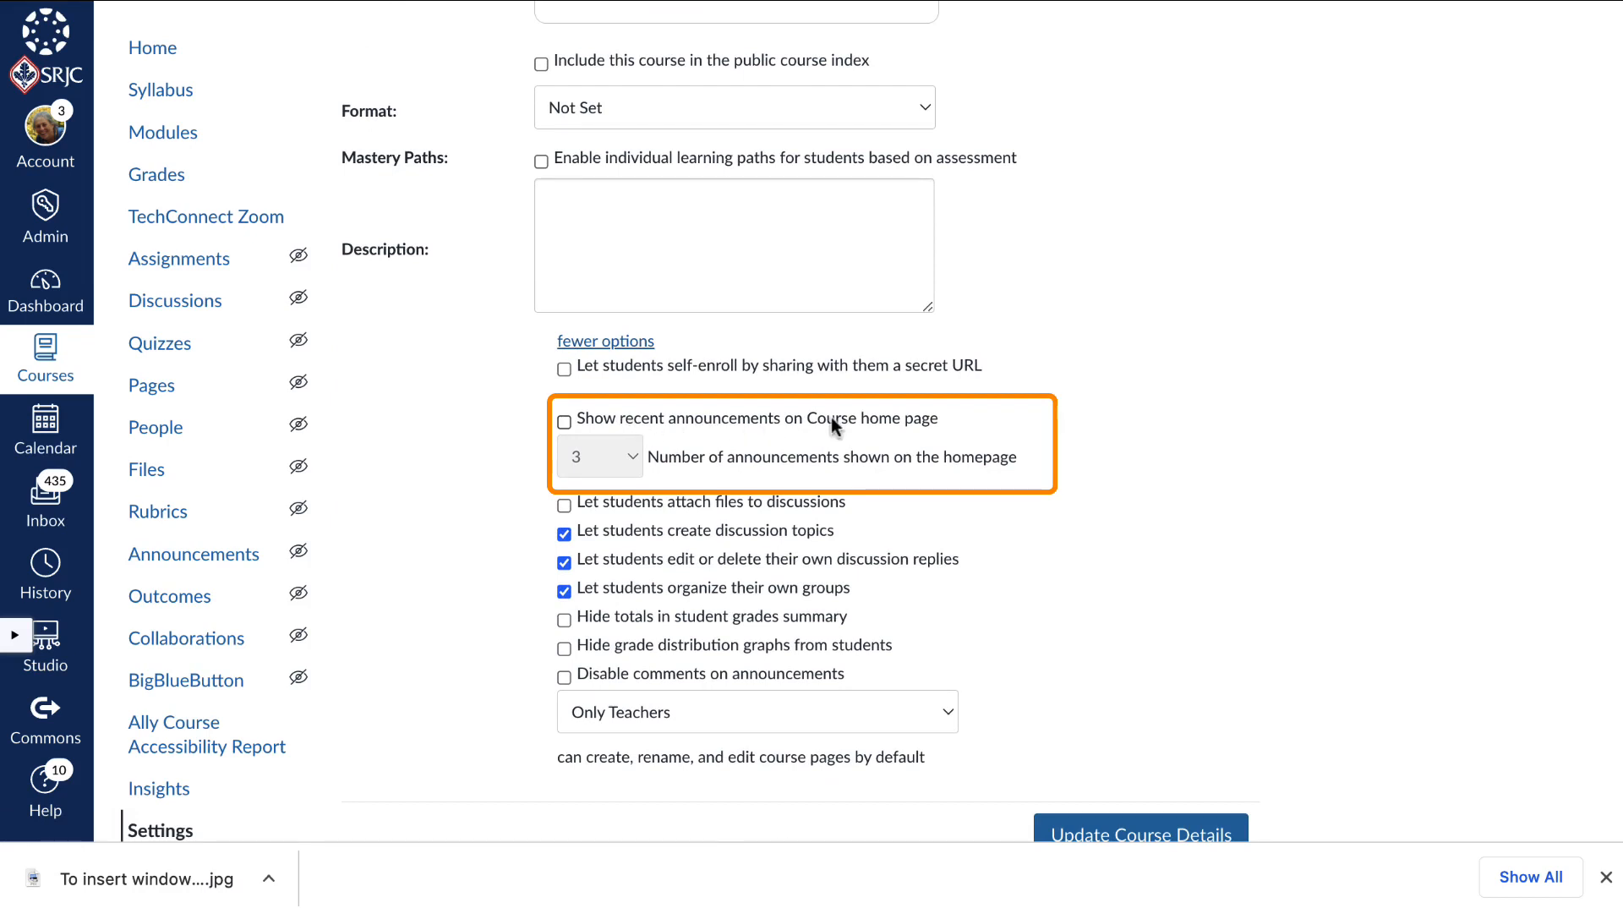
Enable showing recent announcements on the course home page, update the course details, and return to the home page.
{"action": "left_click", "coordinate": [564, 421]}
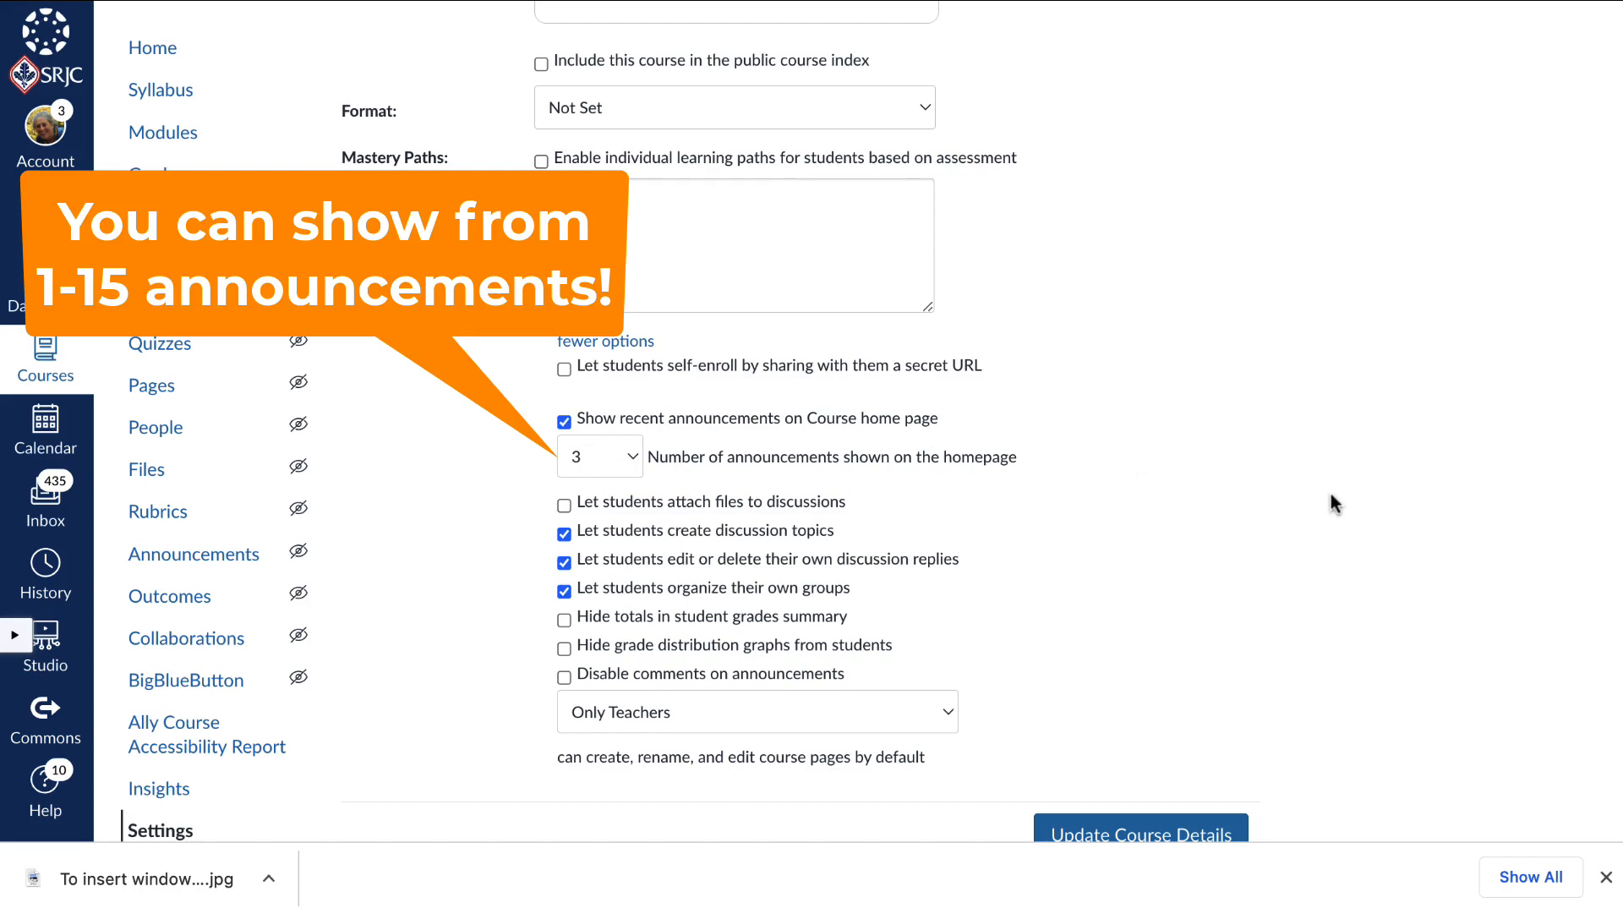
{"action": "scroll", "coordinate": [1330, 494], "scroll_direction": "down", "scroll_amount": 2}
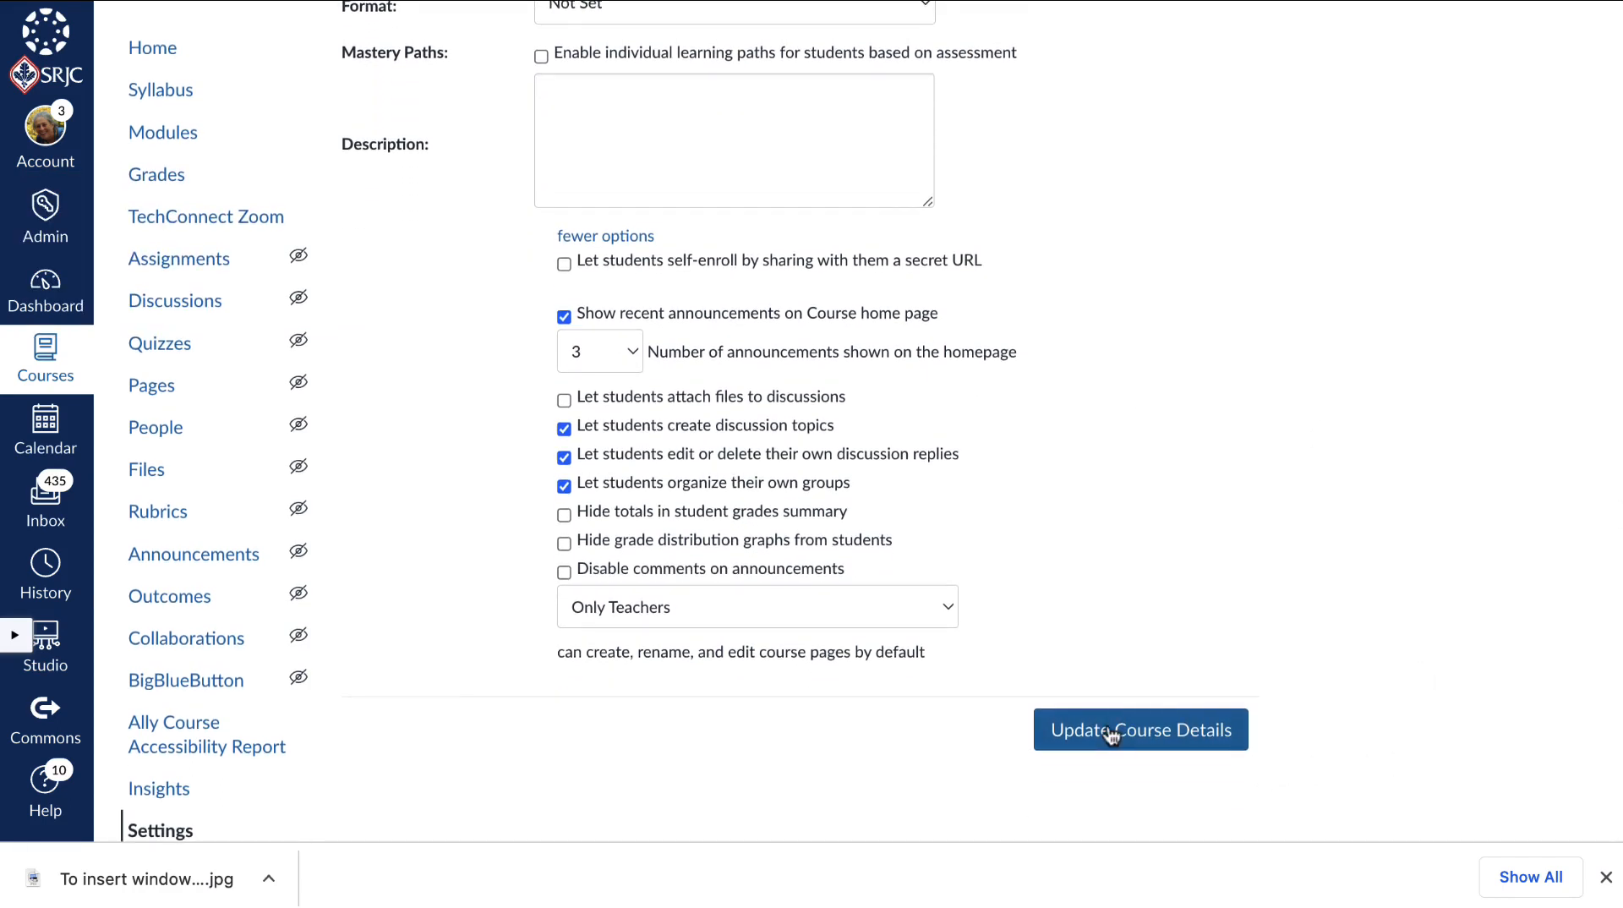
{"action": "left_click", "coordinate": [1110, 732]}
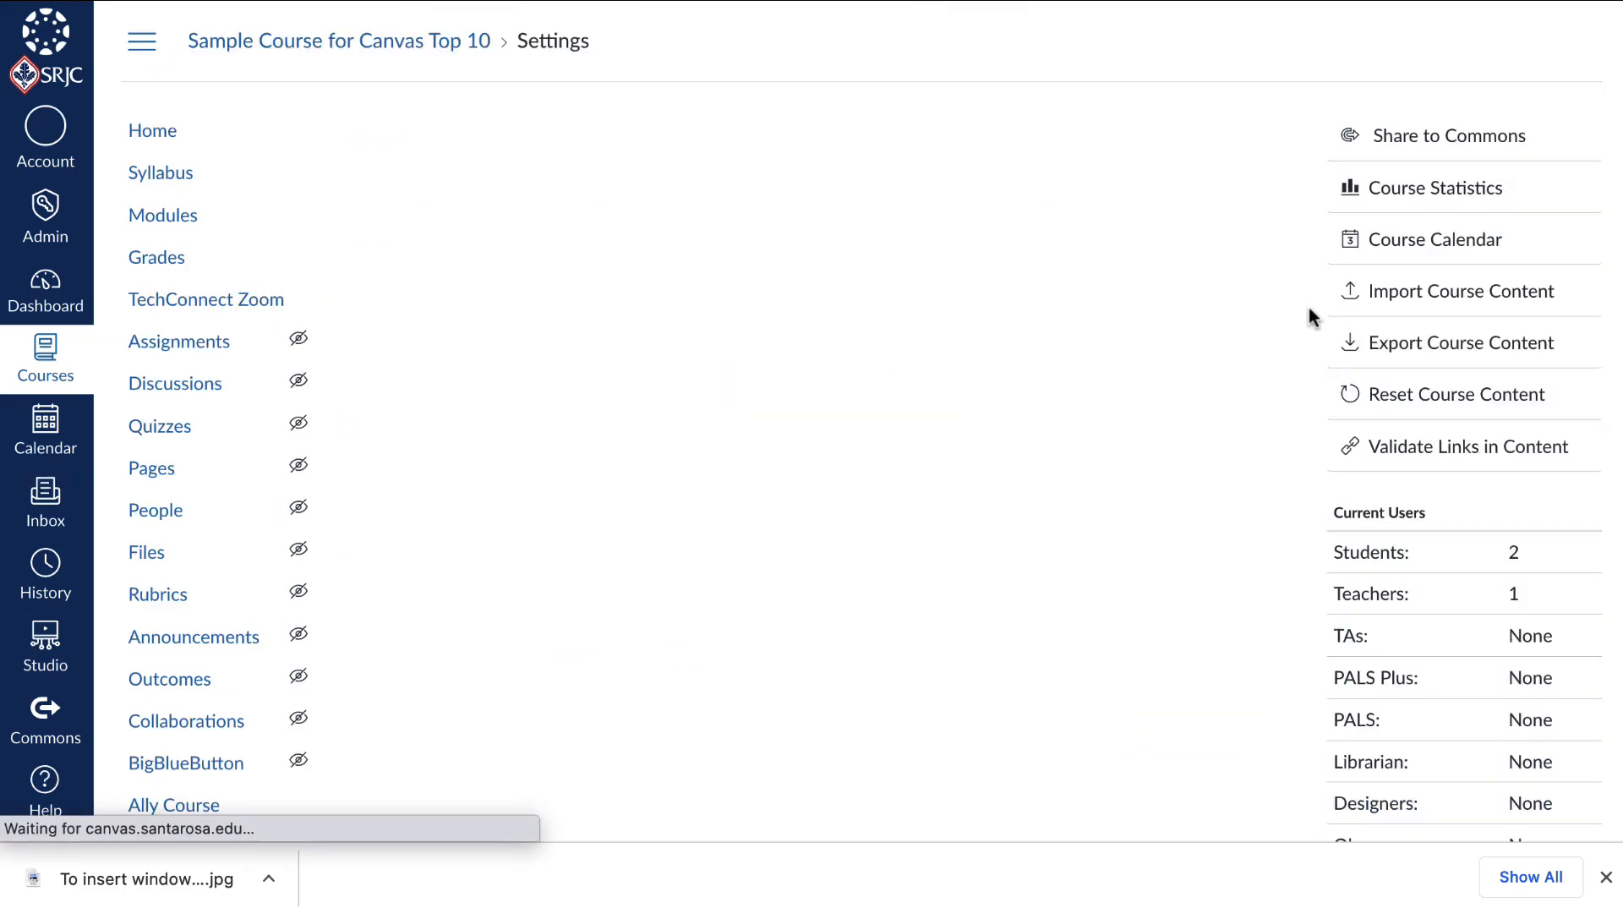
{"action": "left_click", "coordinate": [153, 139]}
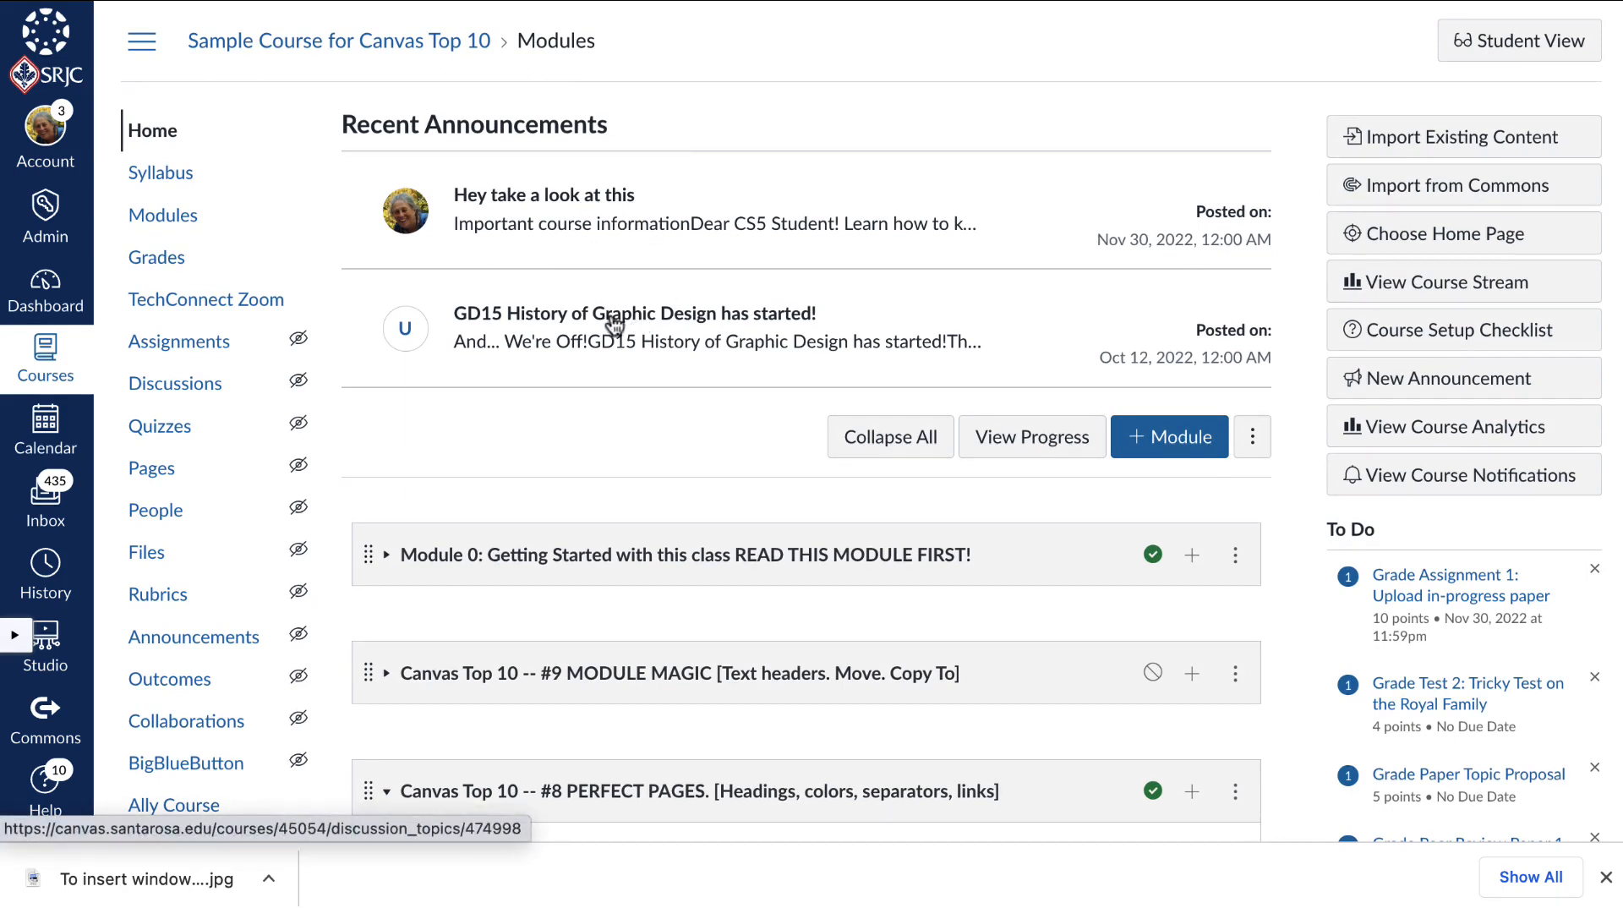
Start a new course announcement with the topic title "Week 1 homework".
{"action": "left_click", "coordinate": [196, 636]}
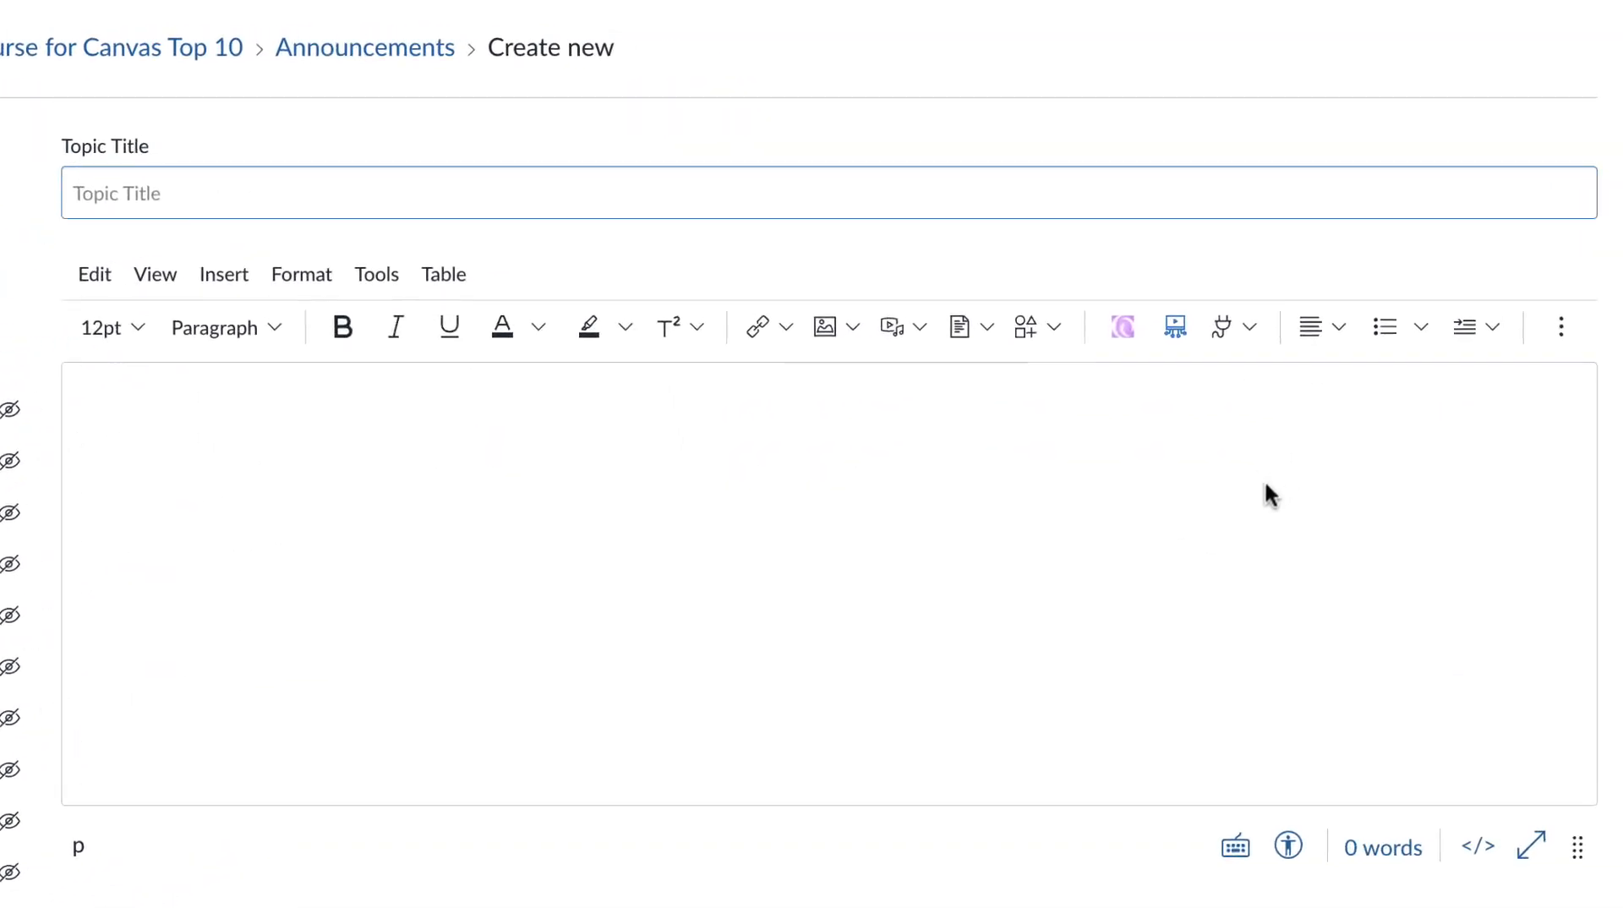
{"action": "type", "text": "Week"}
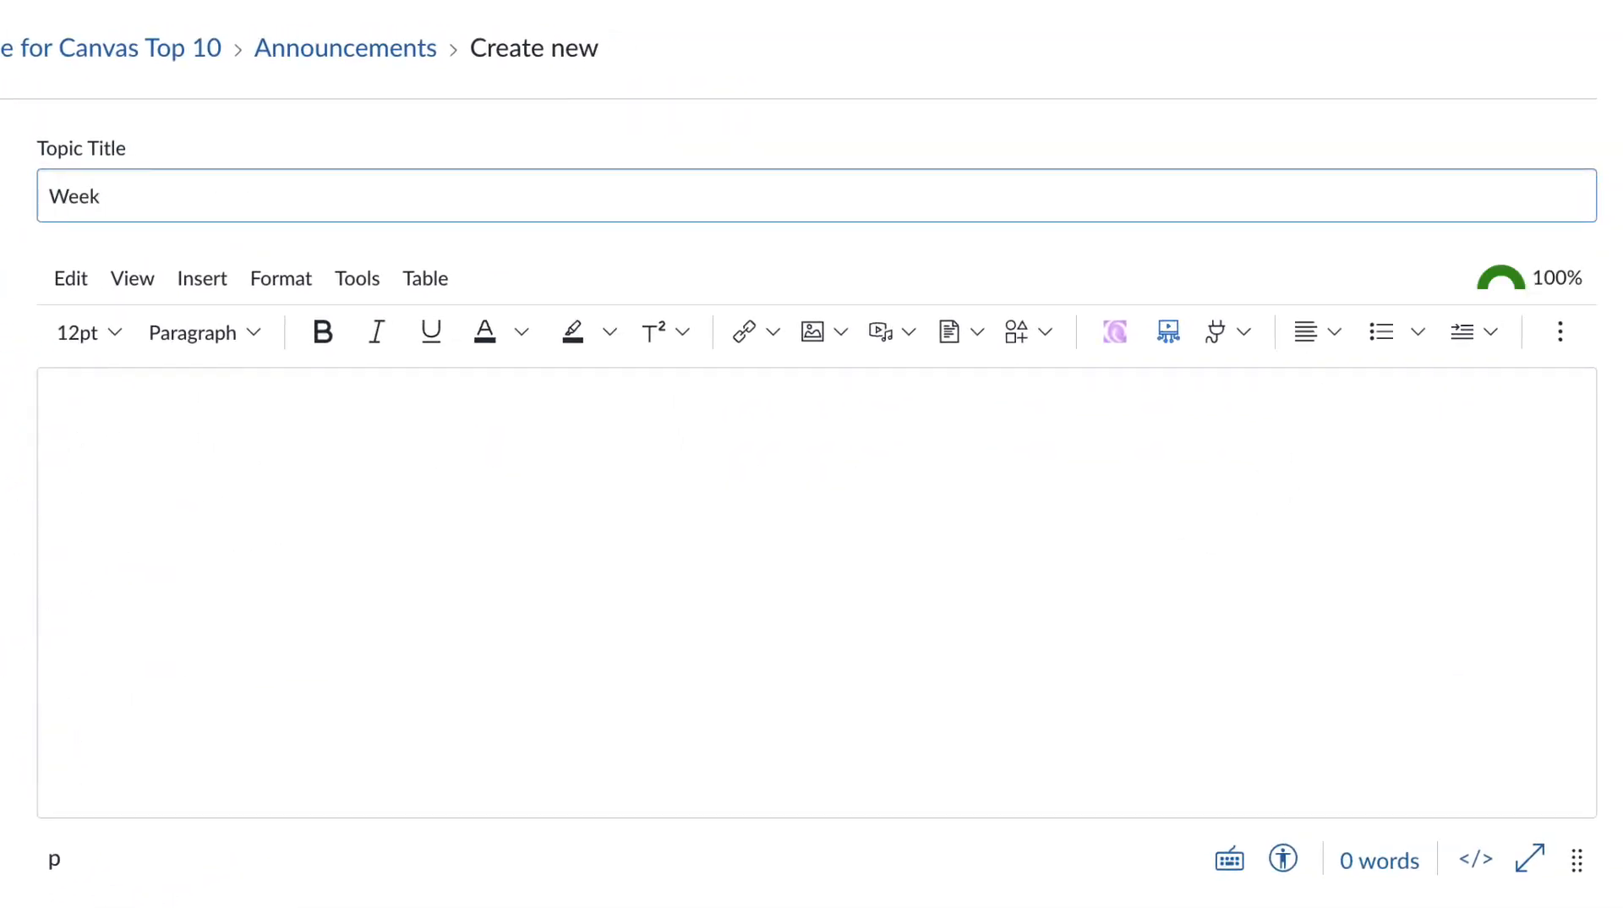
{"action": "type", "text": " 1 homework"}
Write the announcement body as "Hello students," followed by a new paragraph "Don't forget to submit your homework on Tuesday!".
{"action": "left_click", "coordinate": [165, 431]}
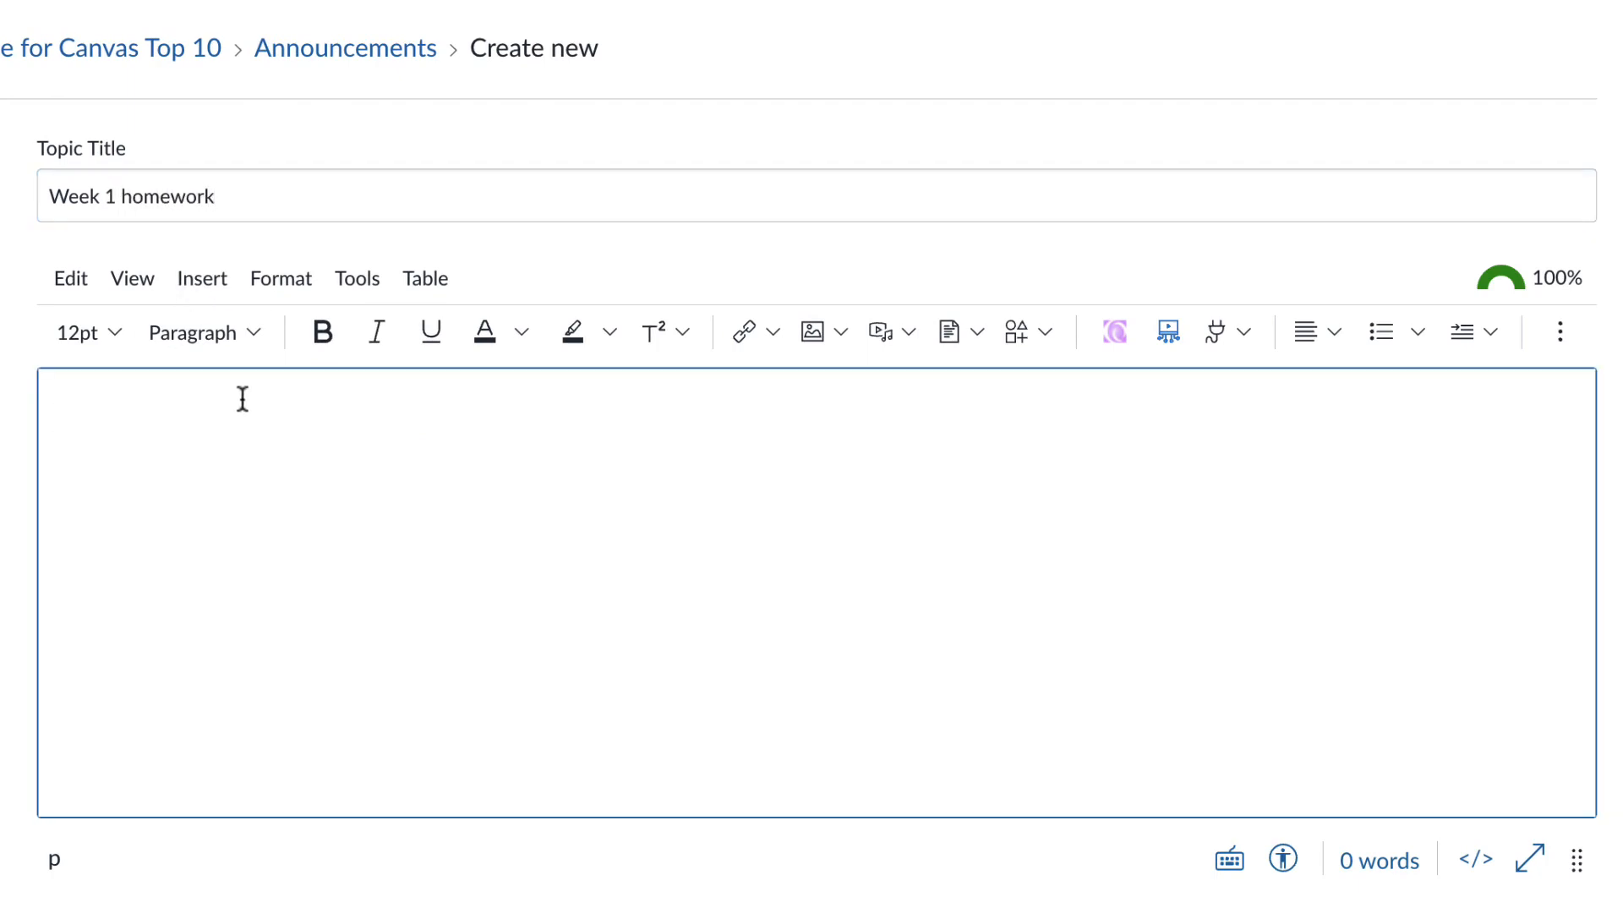
{"action": "type", "text": "Hello students,"}
{"action": "key", "text": "Return"}
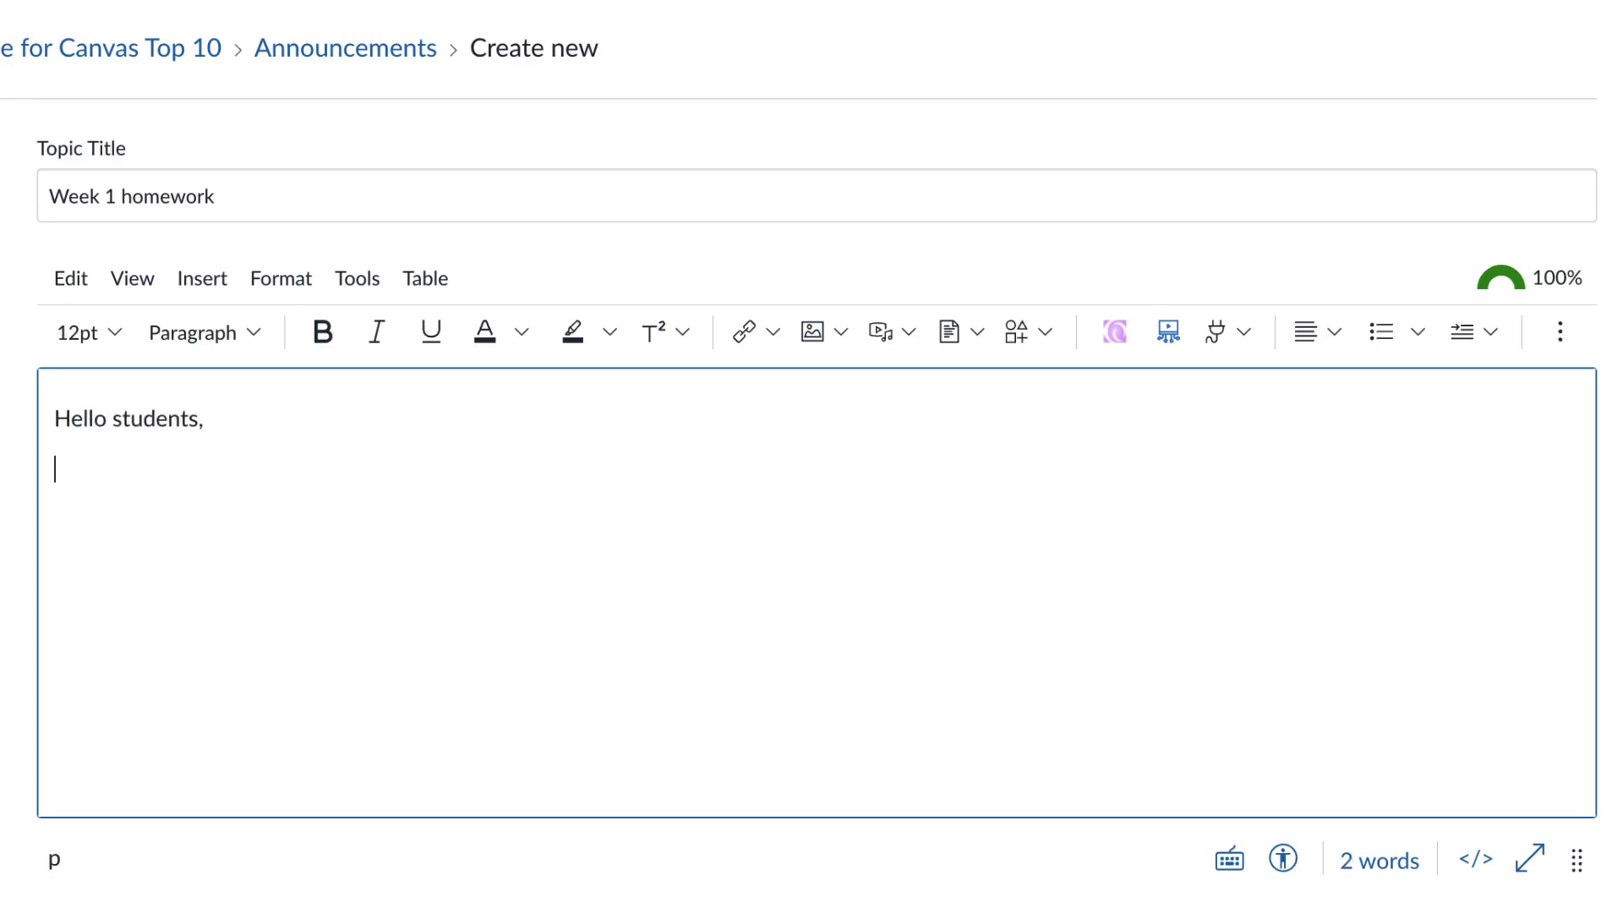
{"action": "type", "text": "Don't forget "}
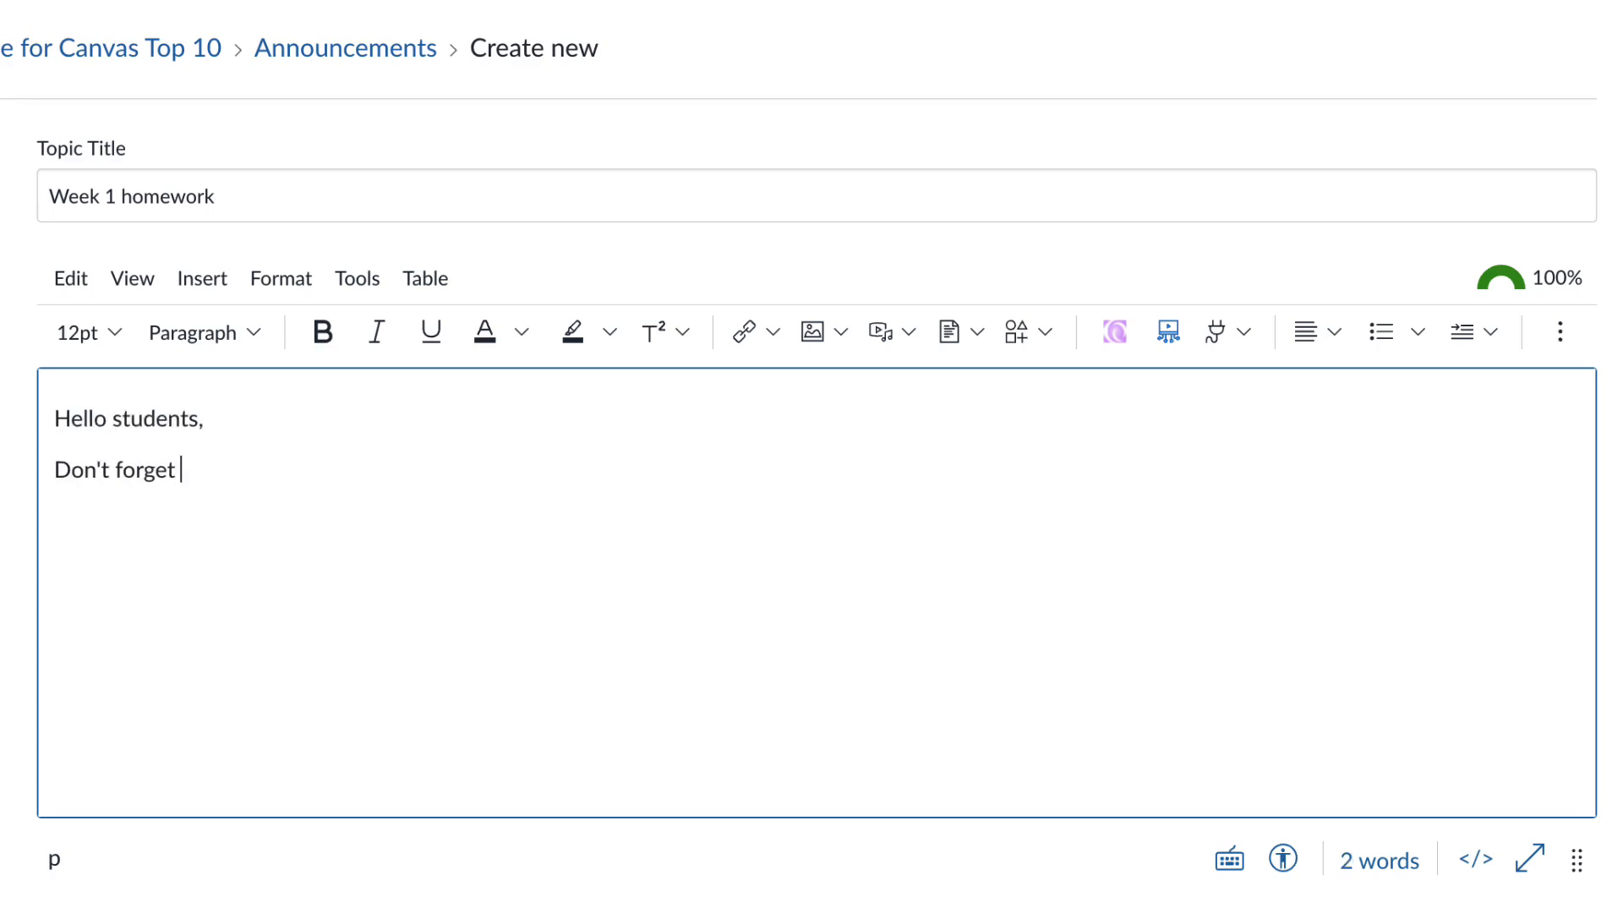
{"action": "type", "text": "to submit your hom"}
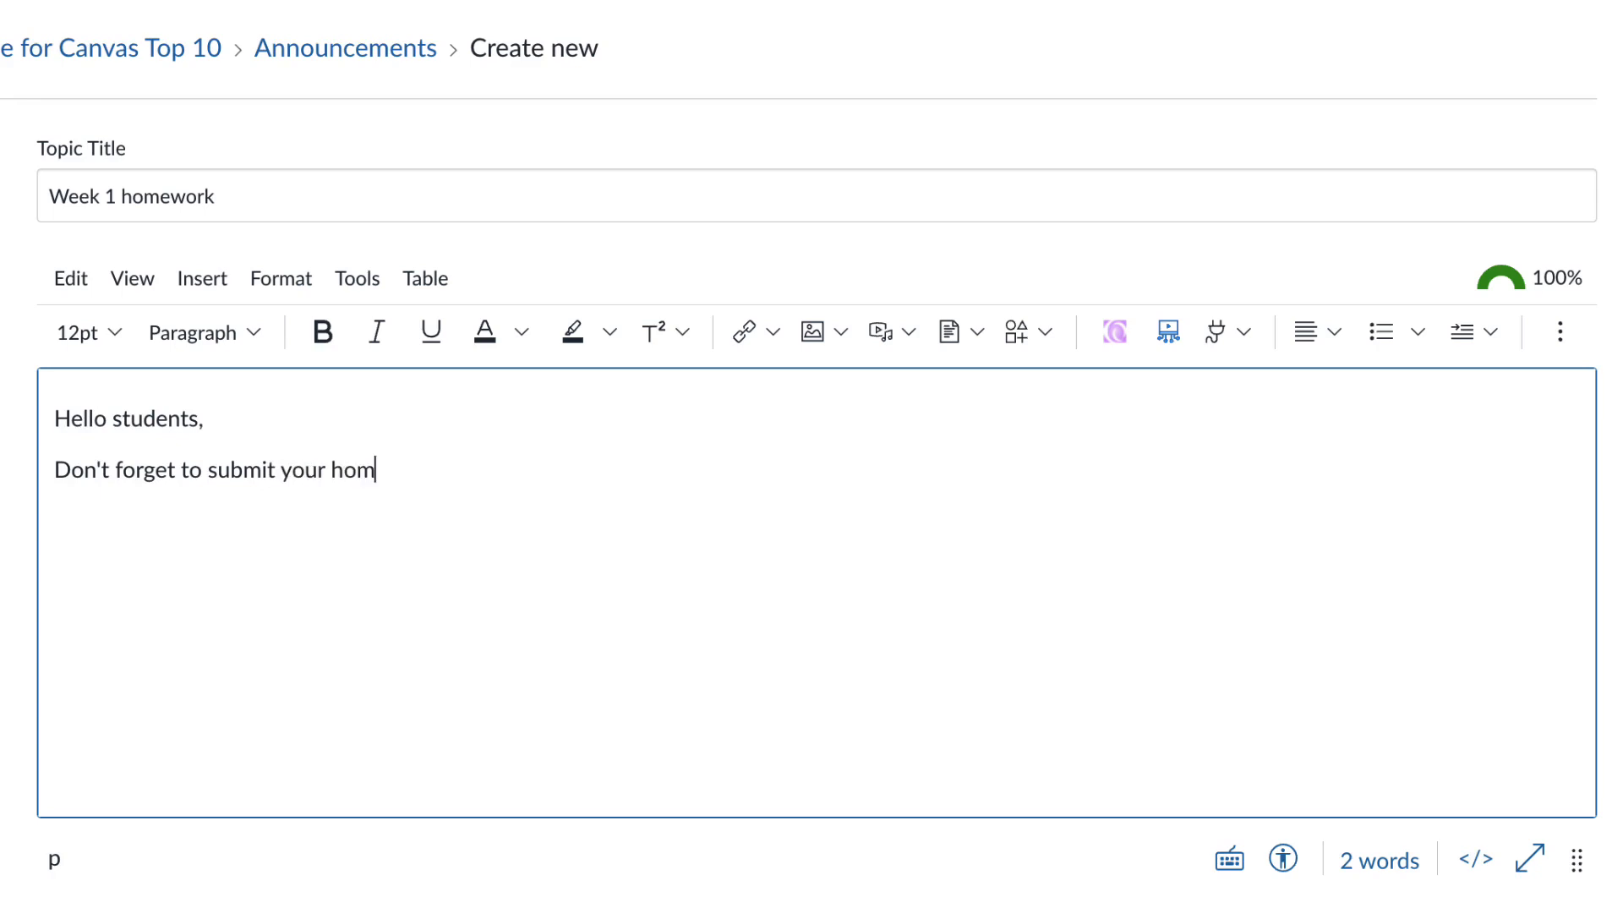
{"action": "type", "text": "ework on "}
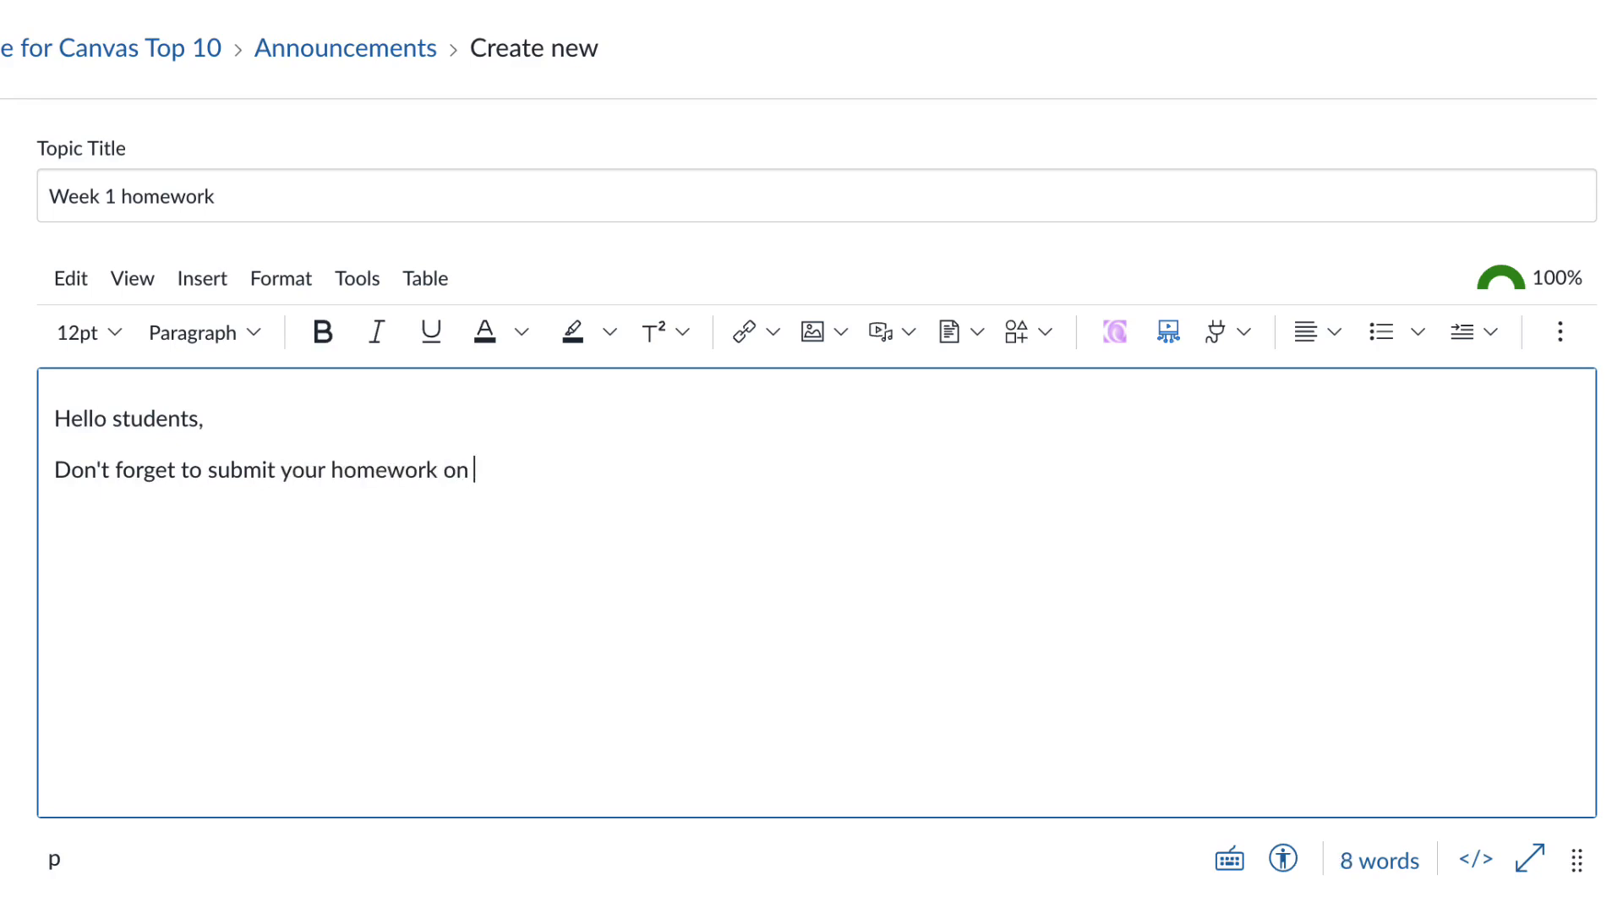
{"action": "type", "text": "Tuesday!"}
Delay the announcement's posting and set its post date to Apr 19, 2023.
{"action": "scroll", "coordinate": [705, 644], "scroll_direction": "down", "scroll_amount": 1}
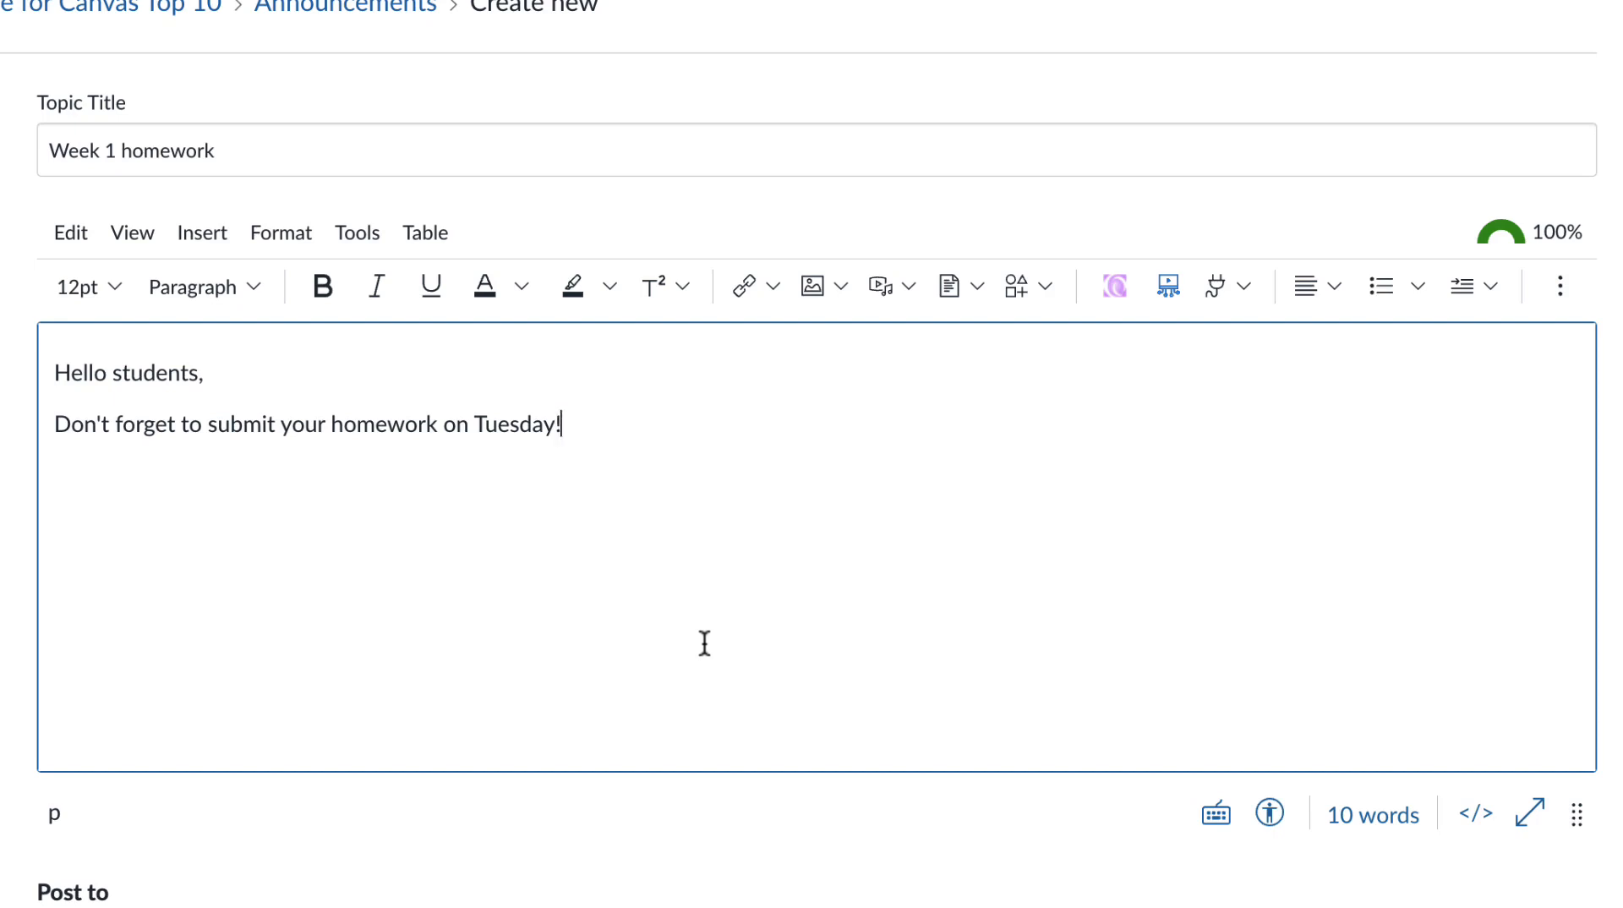
{"action": "scroll", "coordinate": [705, 643], "scroll_direction": "down", "scroll_amount": 1}
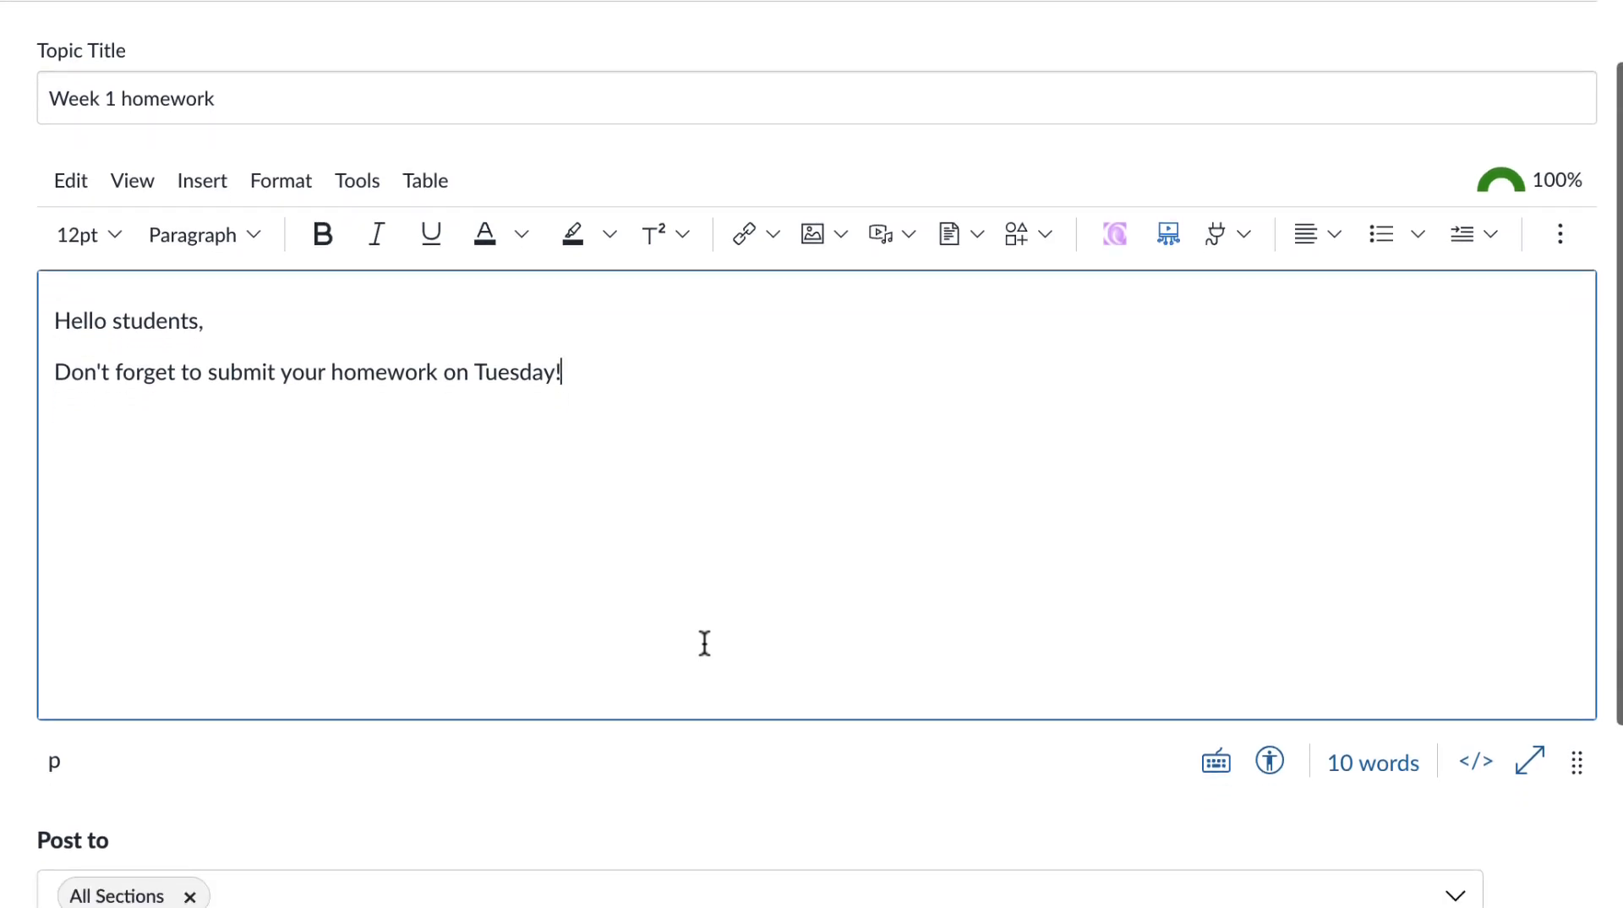
{"action": "scroll", "coordinate": [904, 859], "scroll_direction": "down", "scroll_amount": 5}
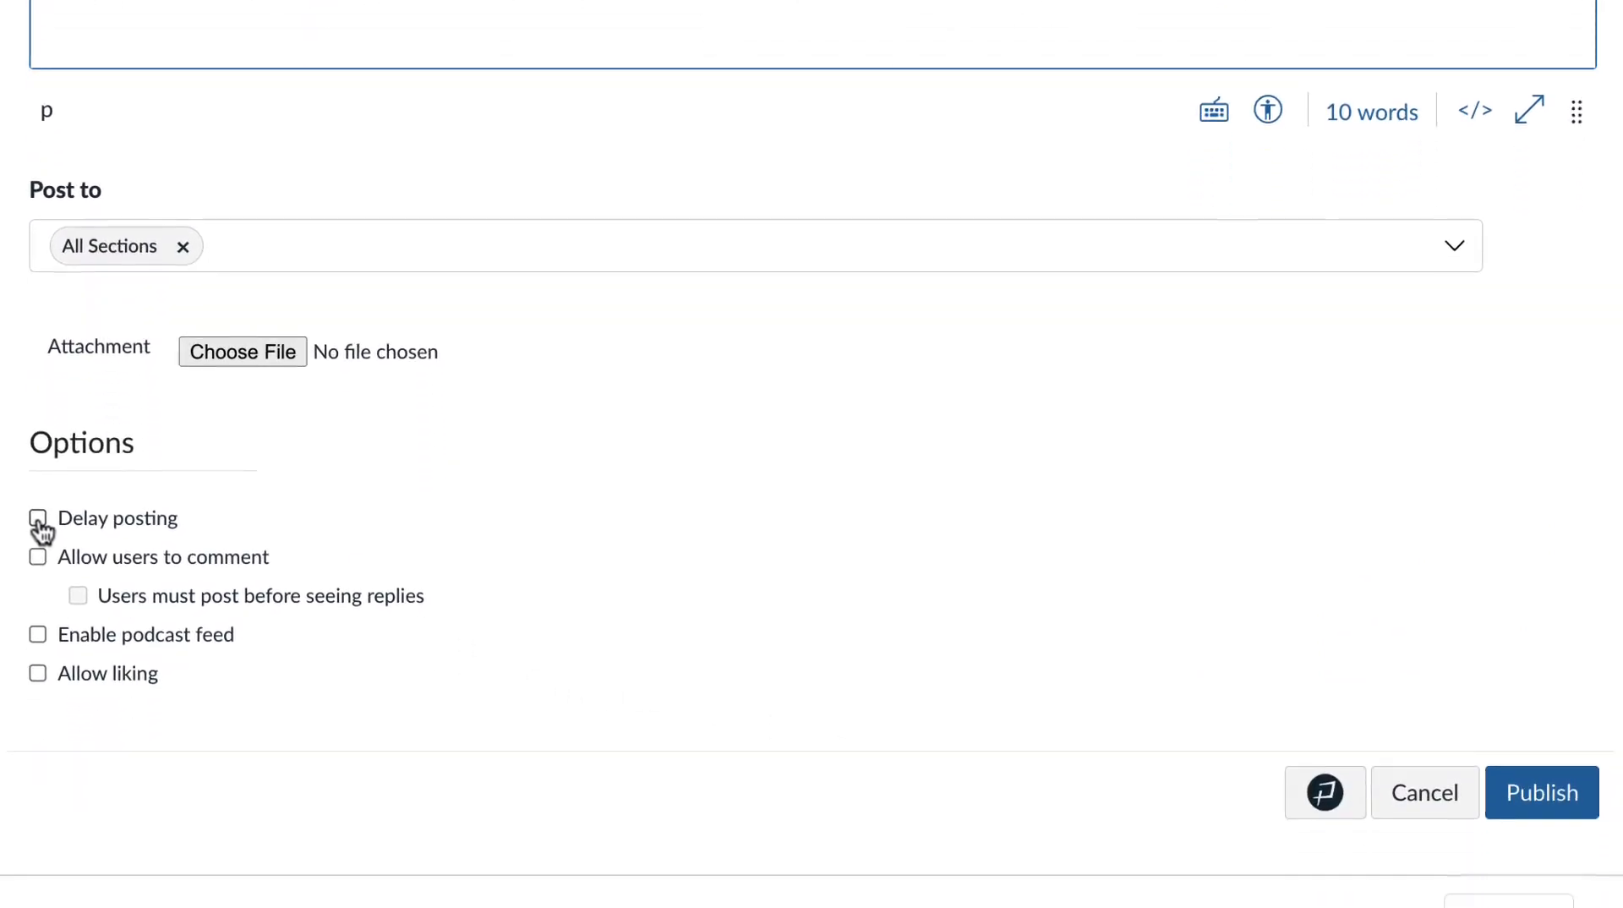
{"action": "left_click", "coordinate": [35, 471]}
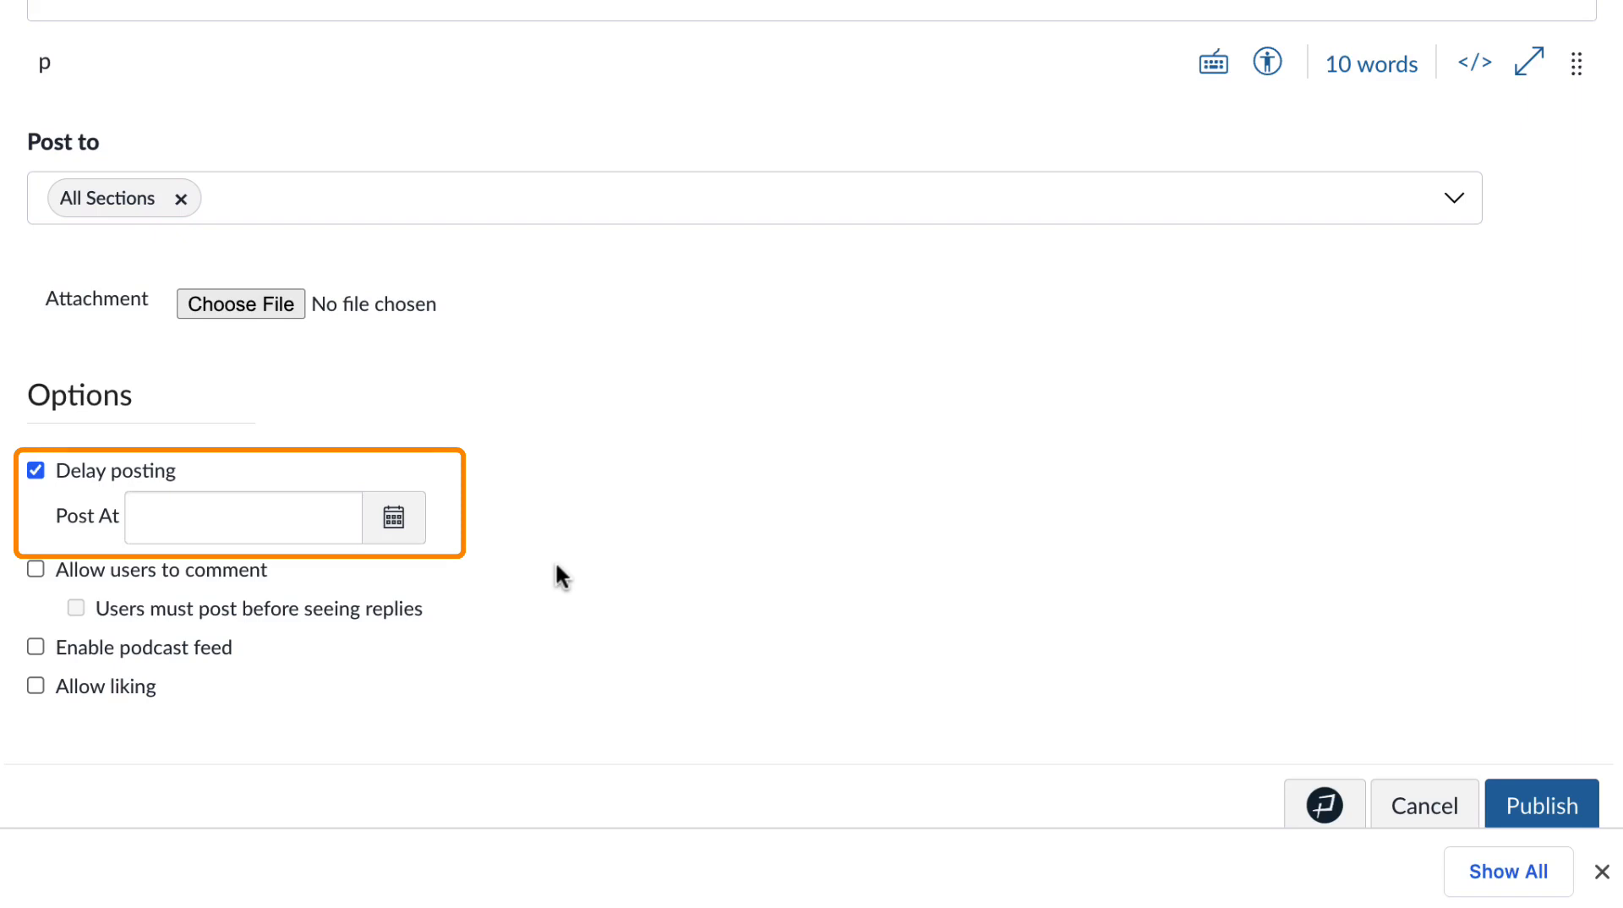
{"action": "left_click", "coordinate": [392, 522]}
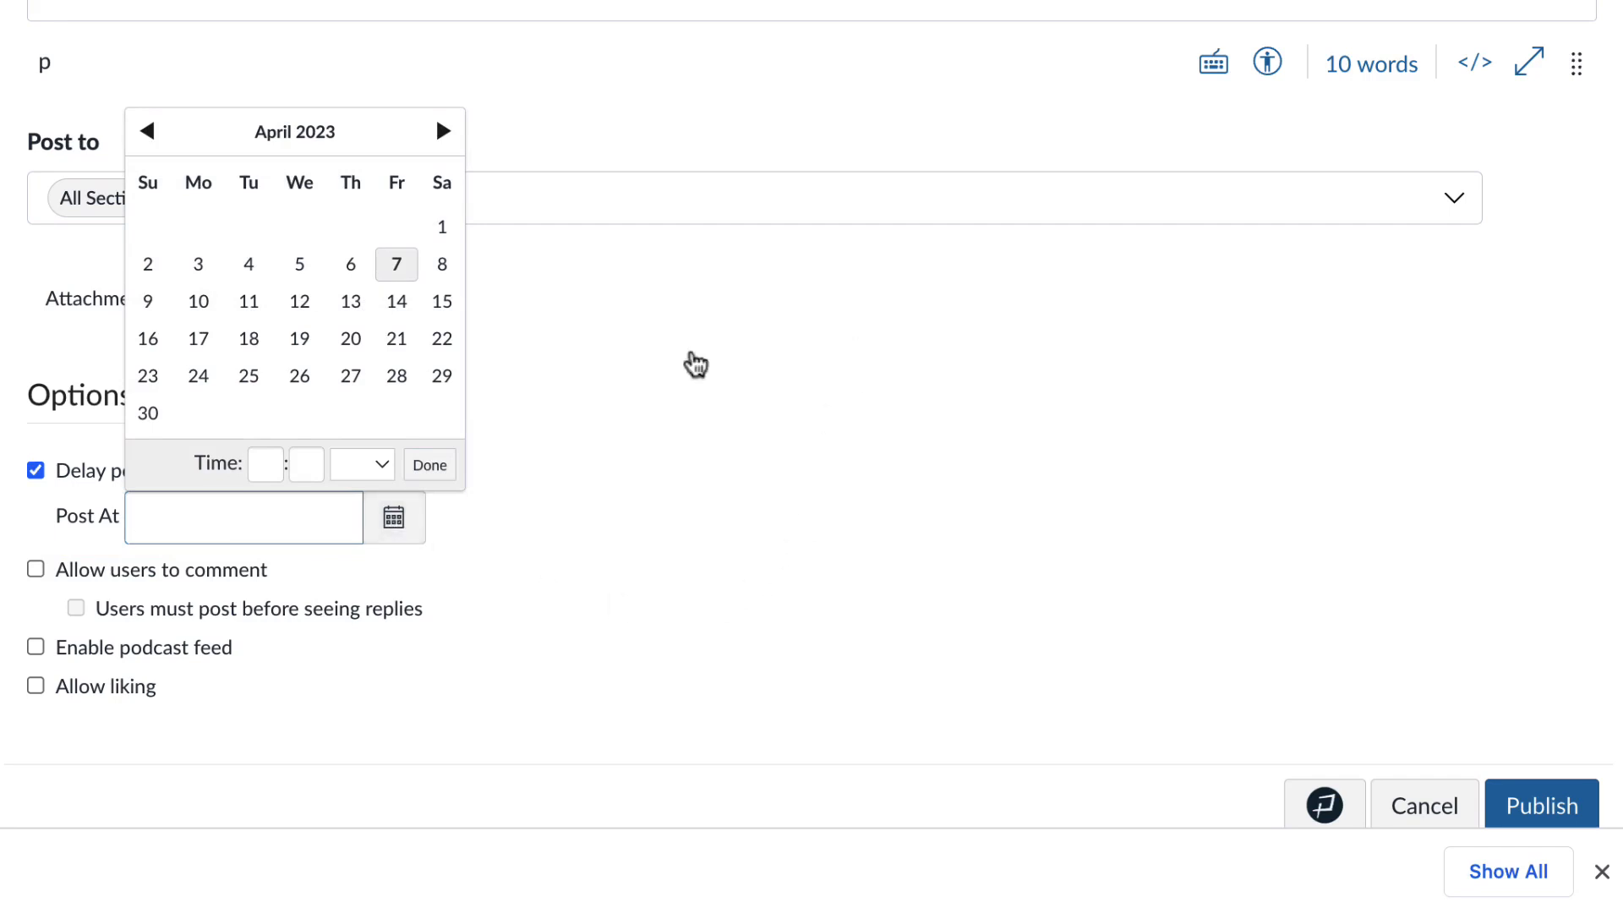
{"action": "left_click", "coordinate": [301, 342]}
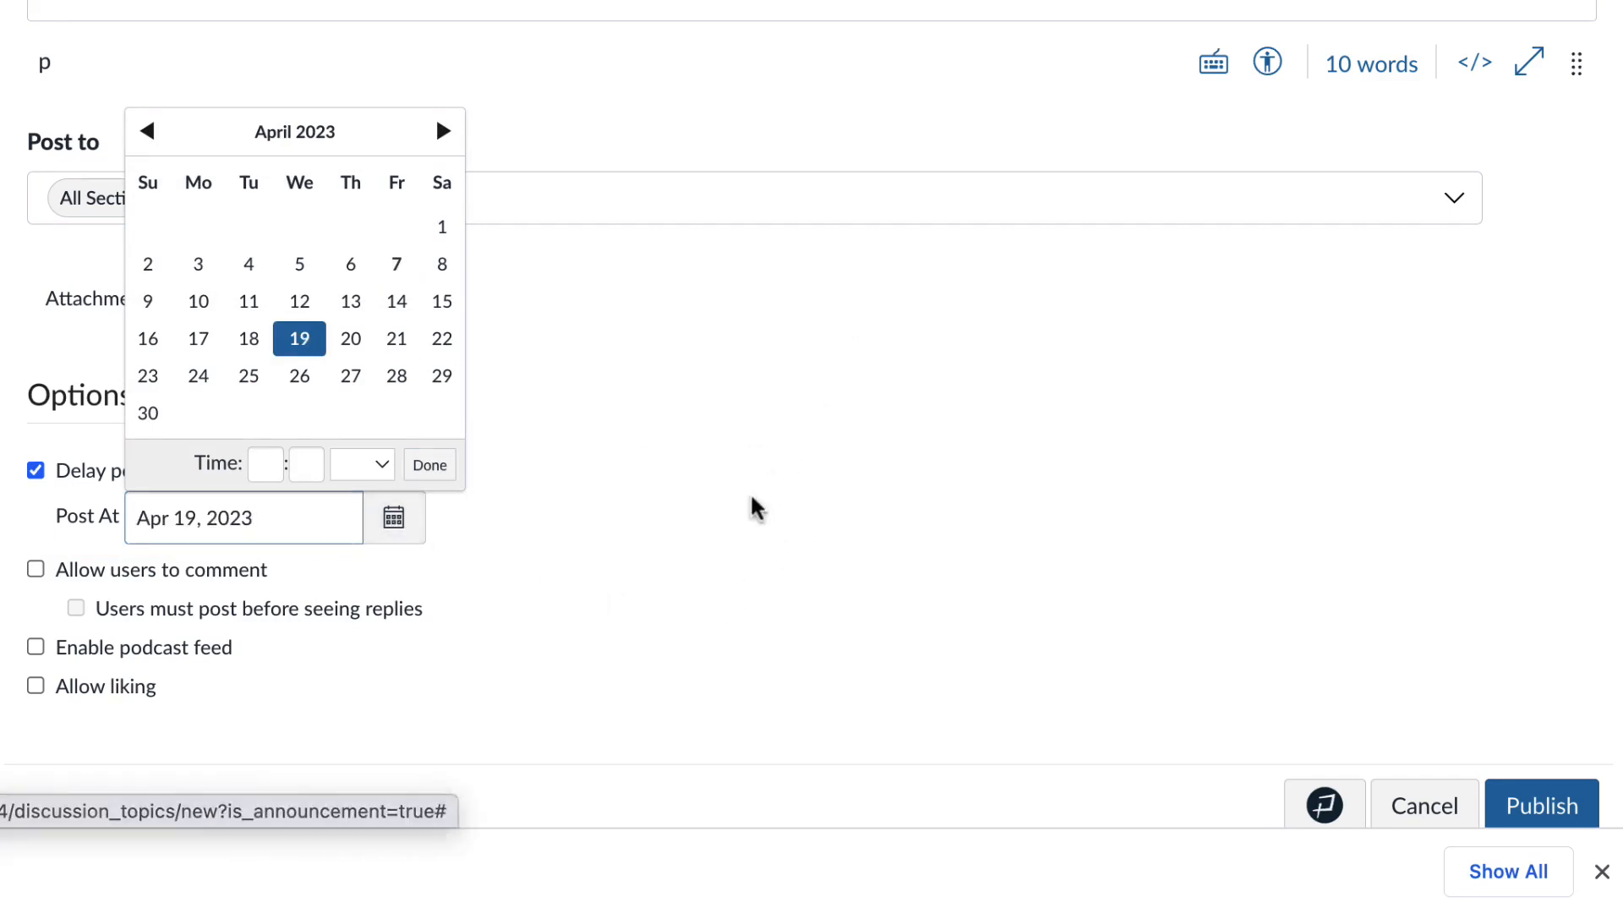
{"action": "left_click", "coordinate": [441, 481]}
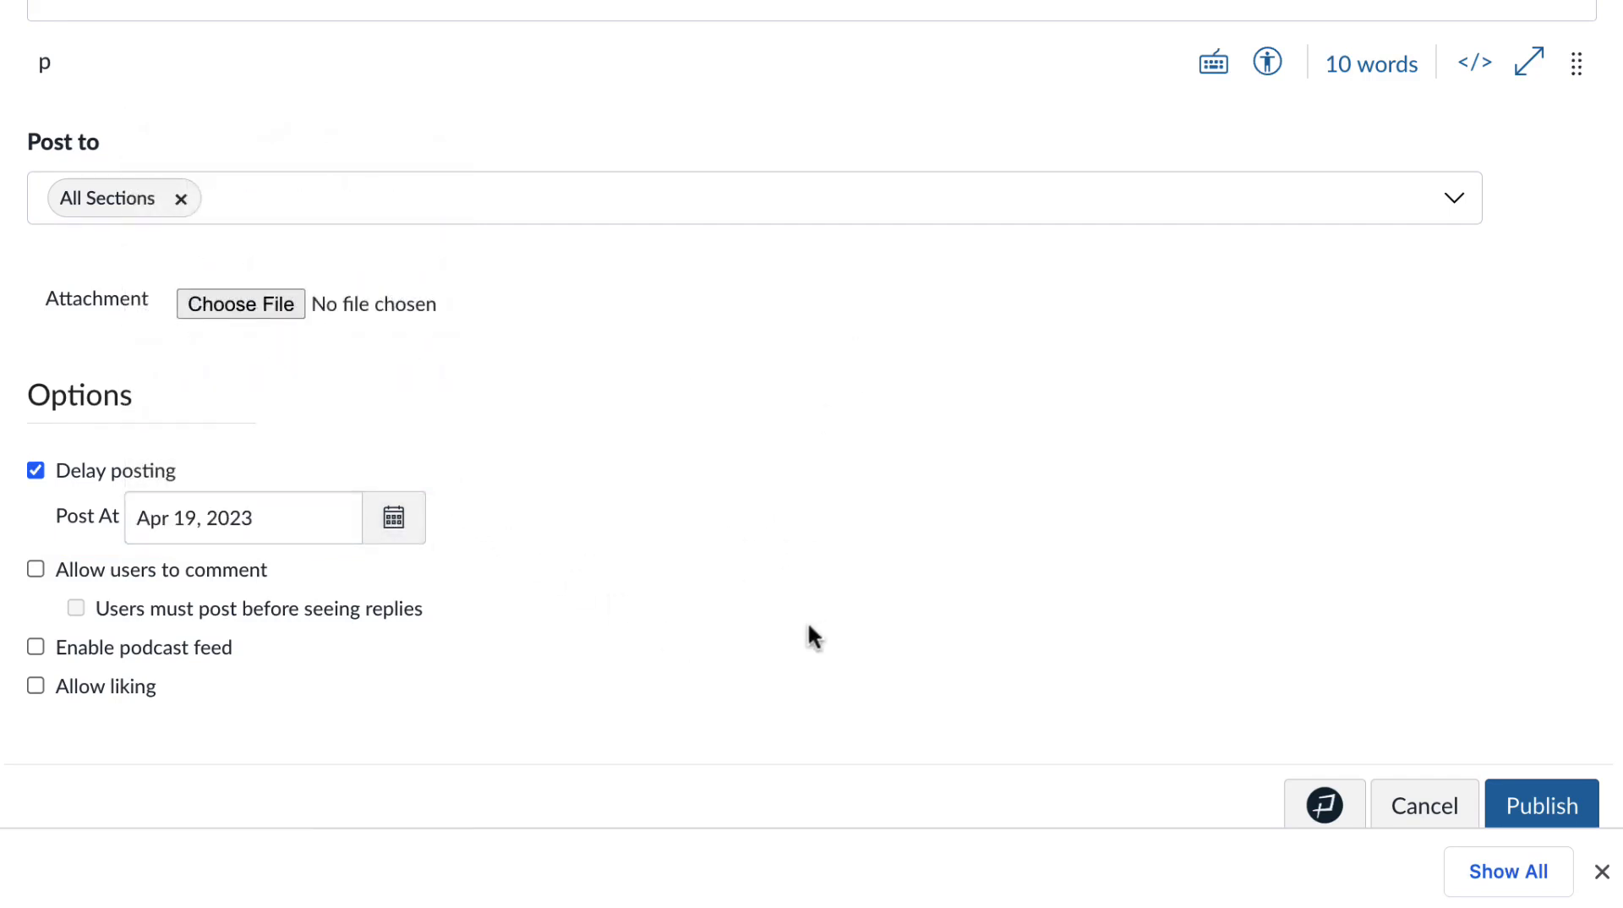
Publish the delayed "Week 1 homework" announcement and return to the course home page.
{"action": "left_click", "coordinate": [1547, 807]}
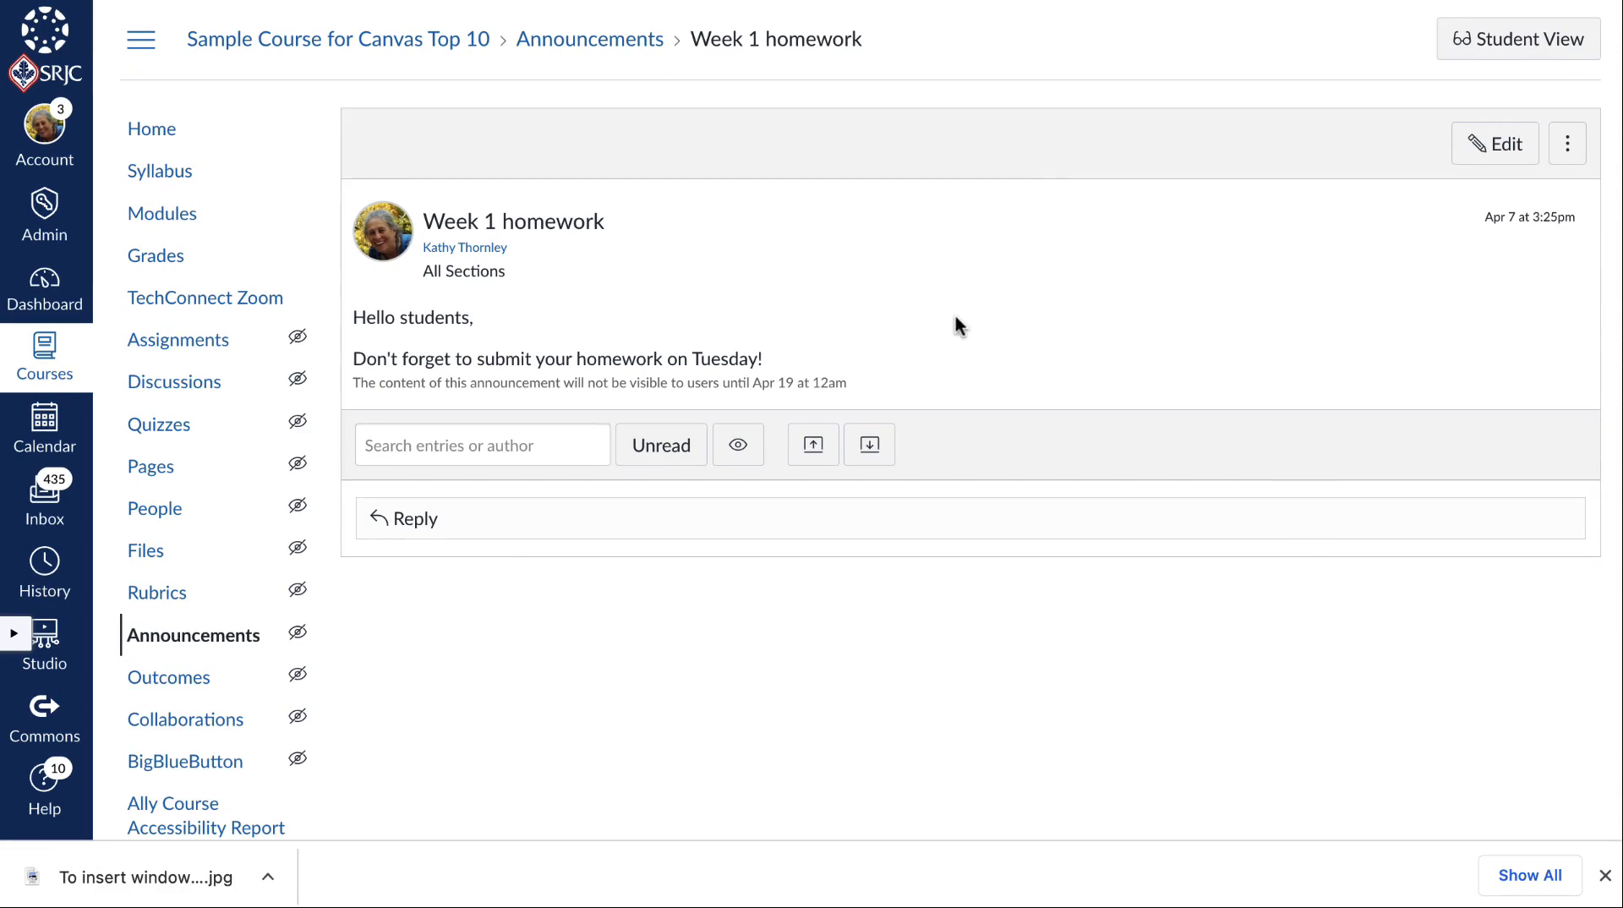
{"action": "left_click", "coordinate": [159, 135]}
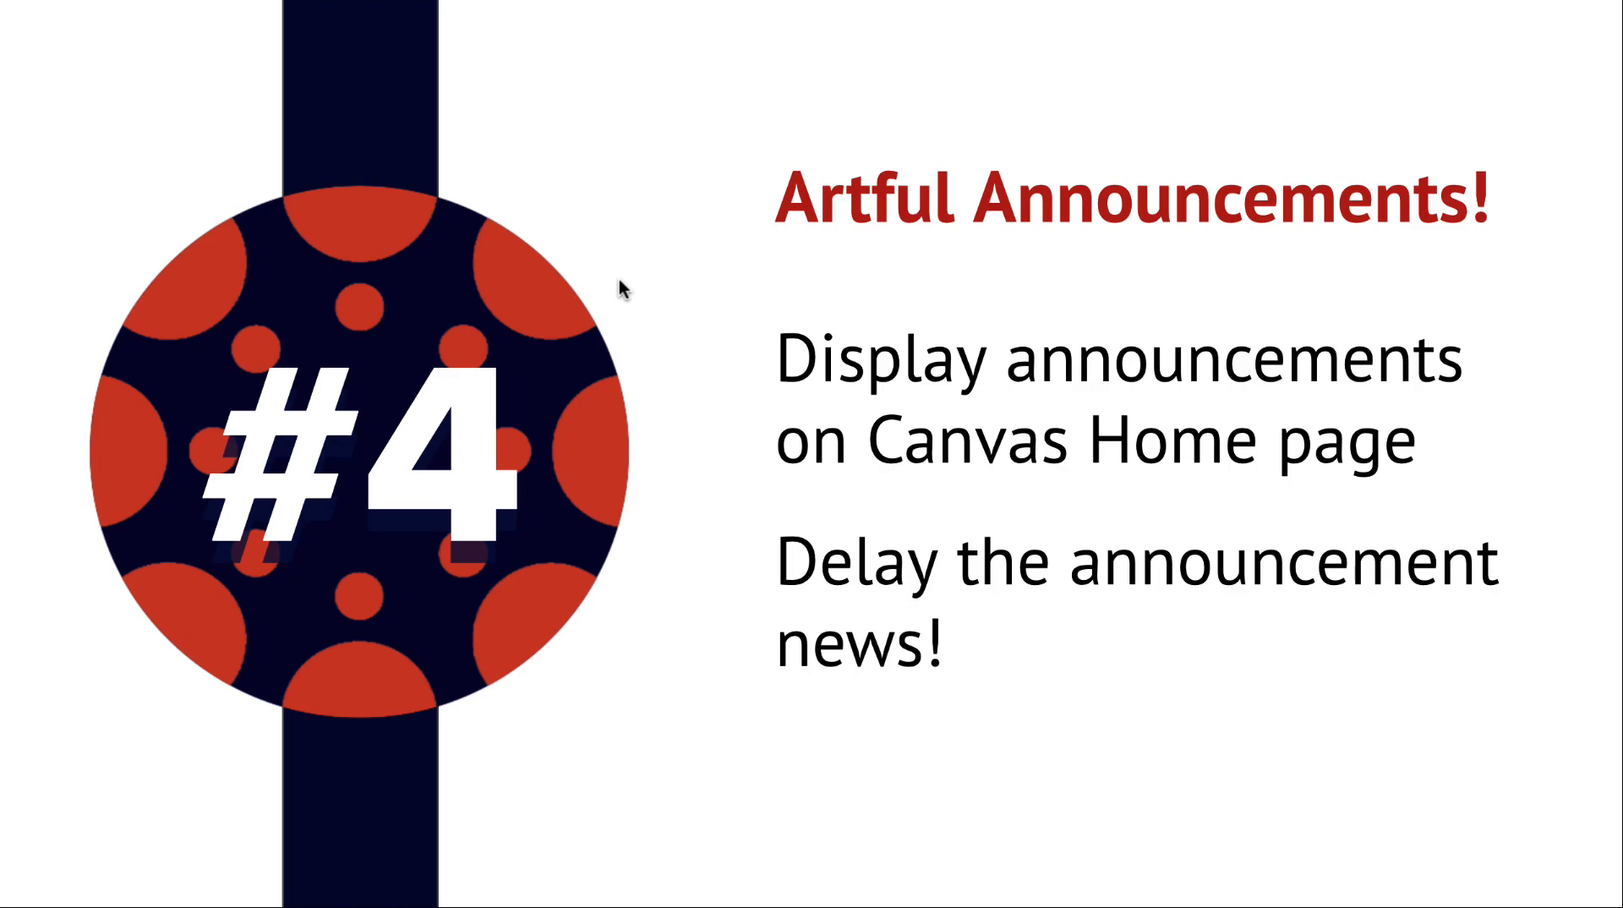
{"action": "key", "text": "Right"}
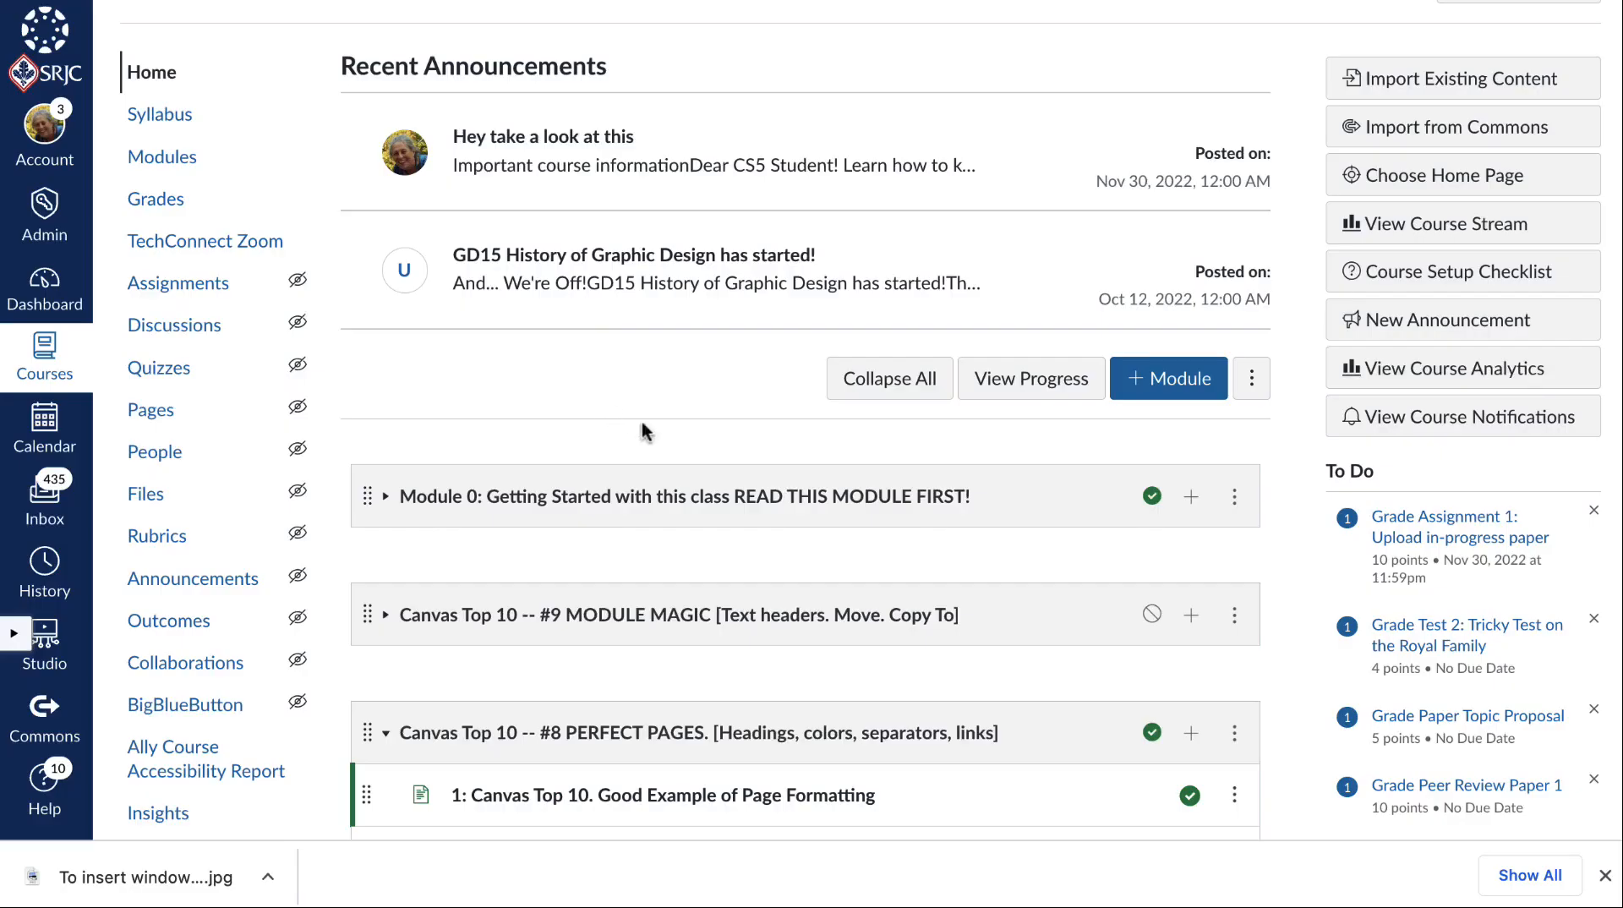
Open the first student's analytics from the course's people list and examine the activity, communication, submissions and grades charts.
{"action": "left_click", "coordinate": [156, 454]}
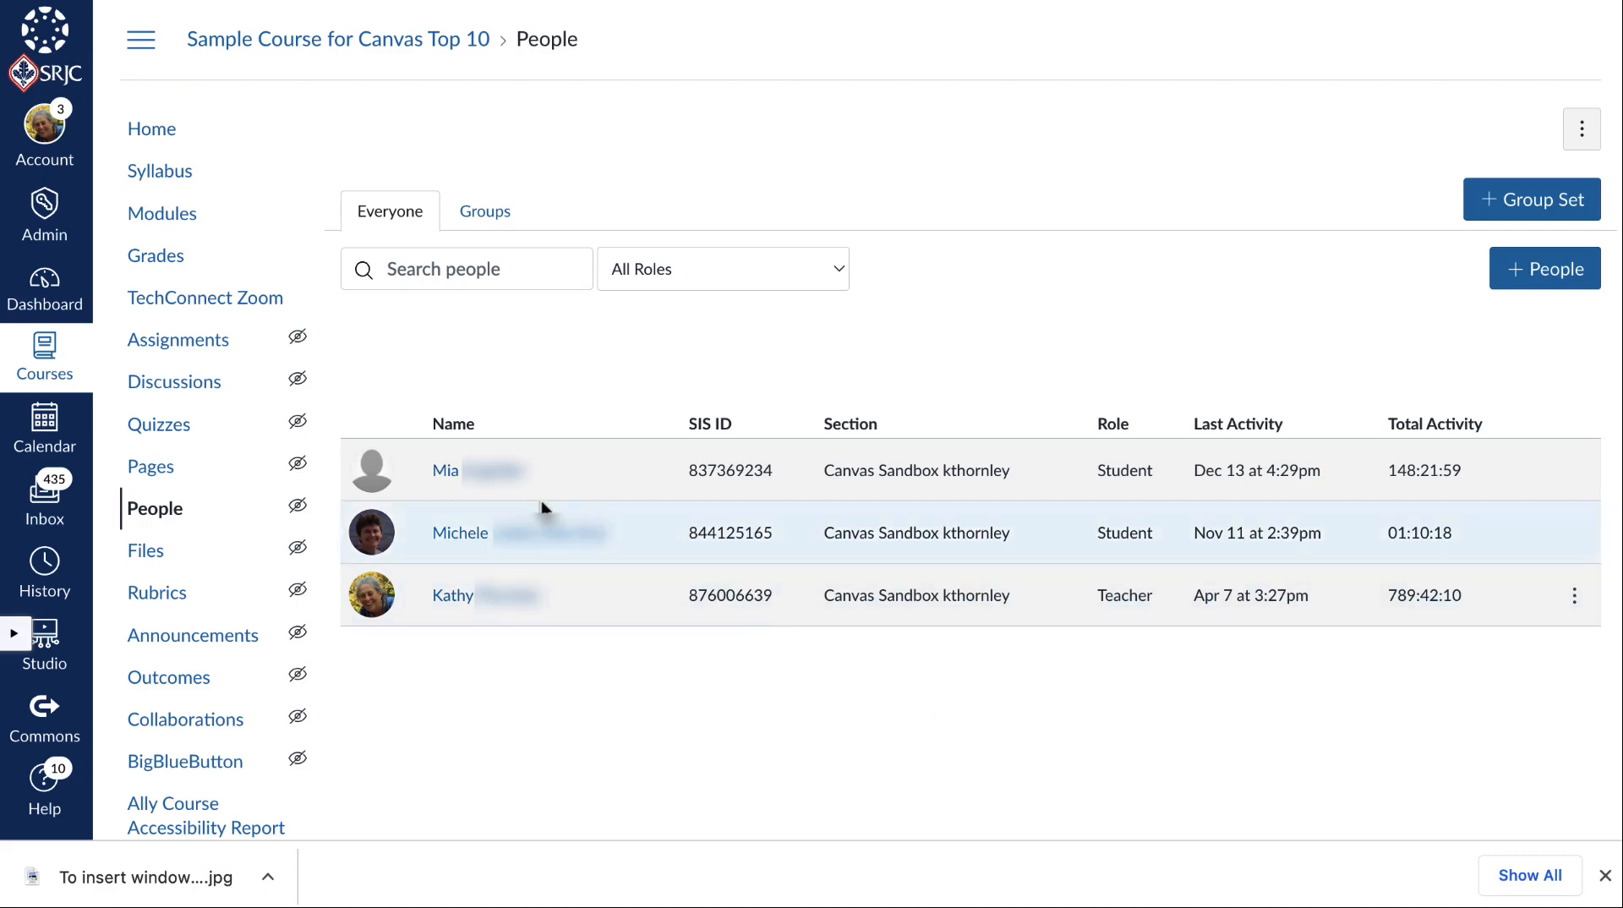
{"action": "left_click", "coordinate": [445, 471]}
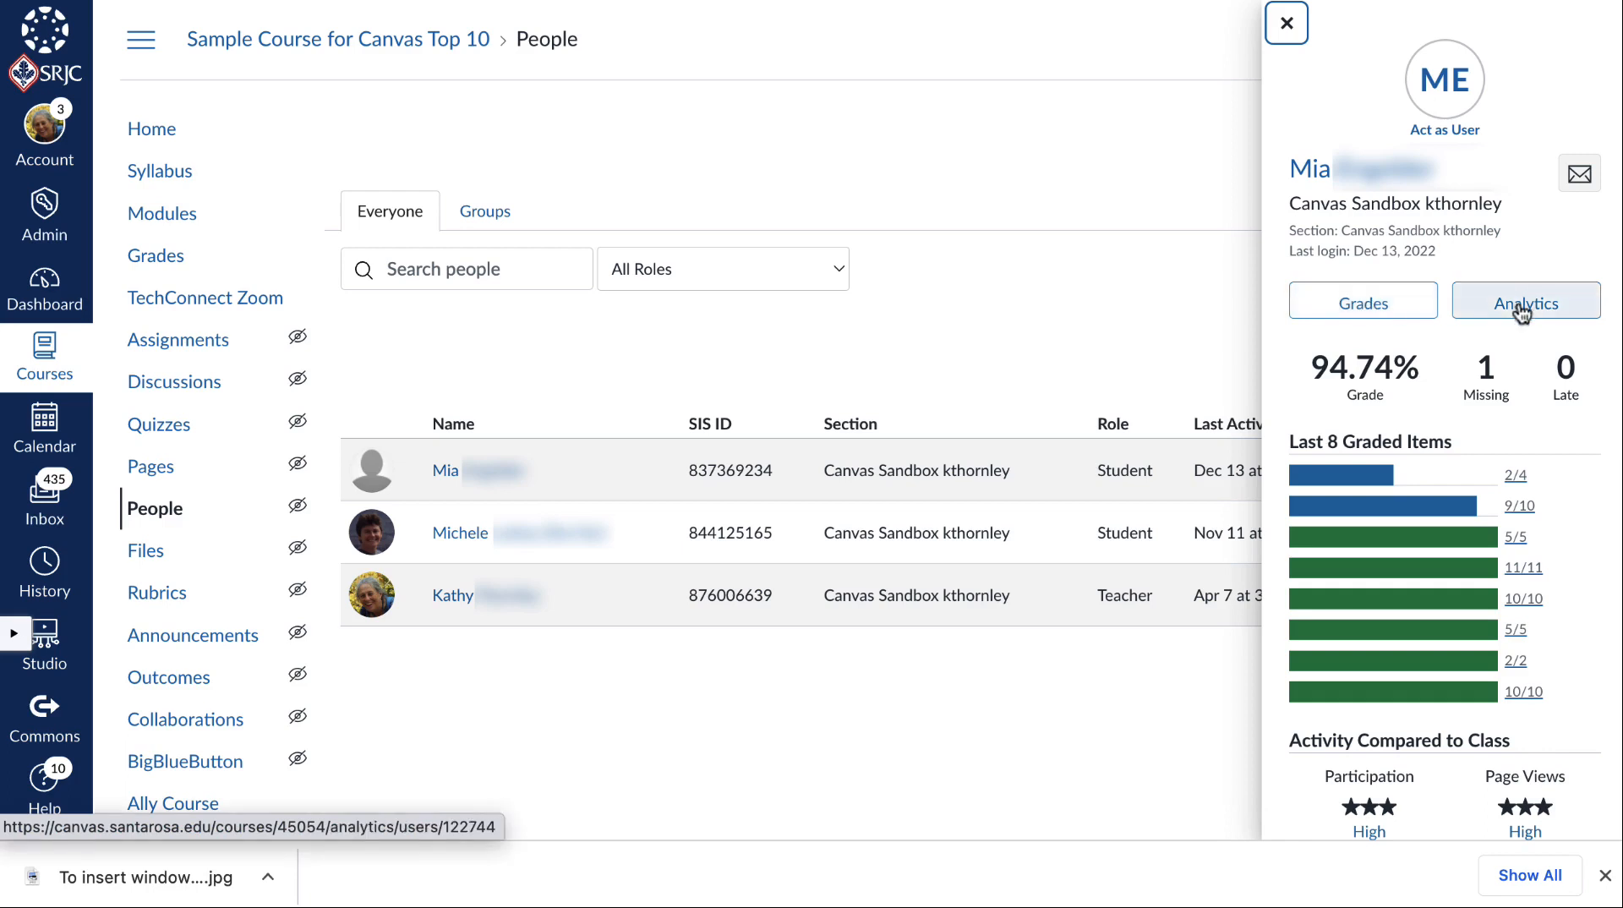
{"action": "left_click", "coordinate": [1364, 303]}
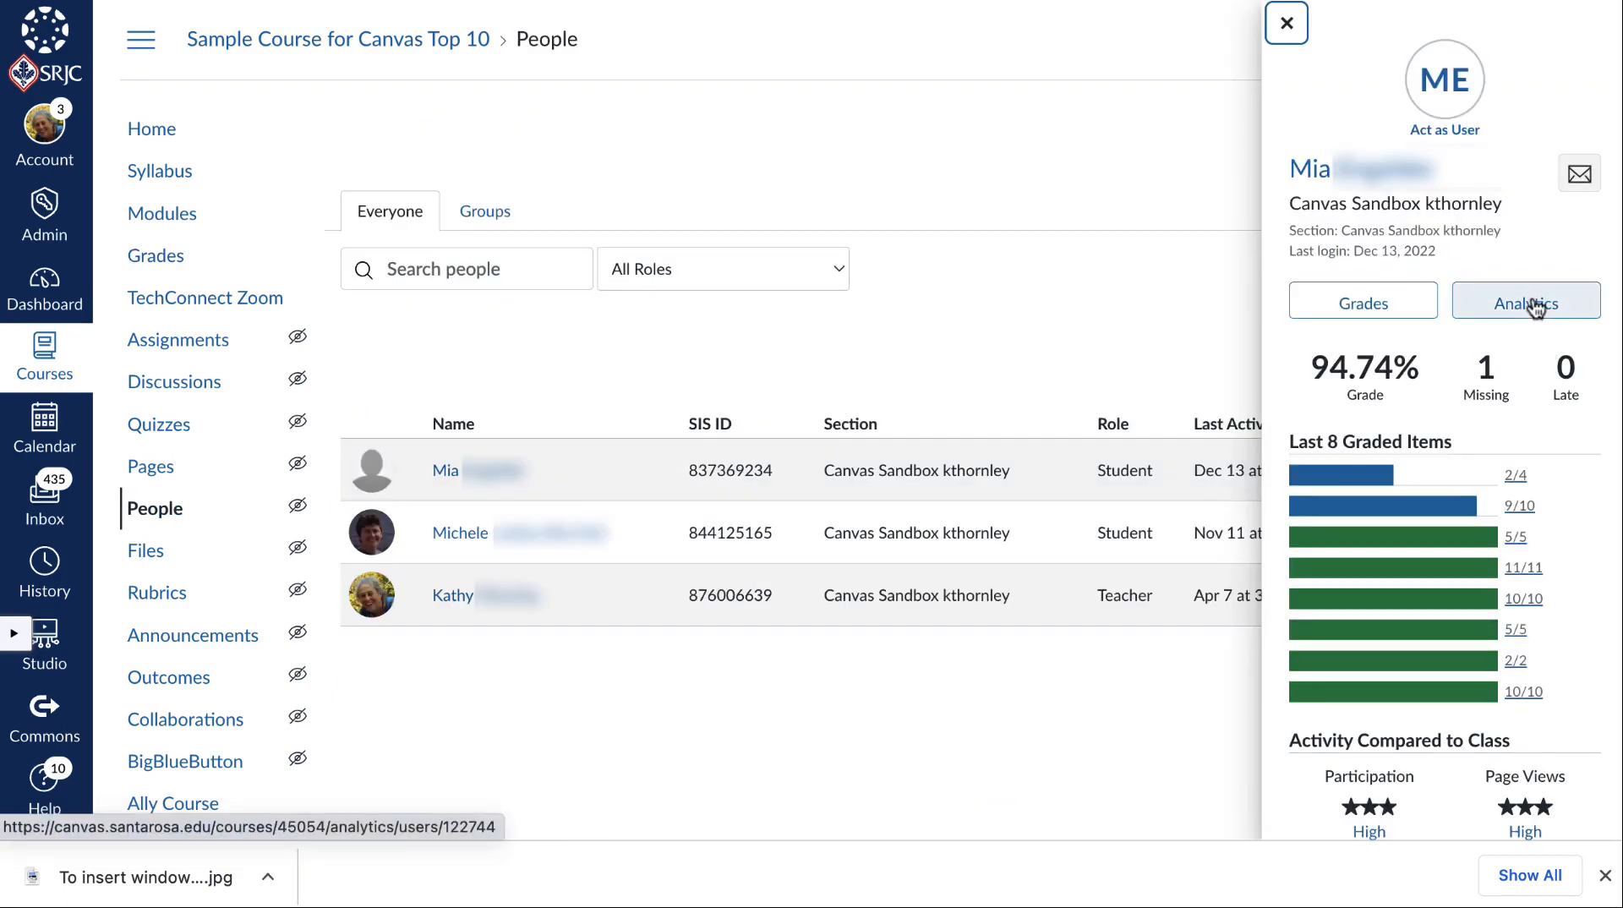
{"action": "left_click", "coordinate": [1536, 307]}
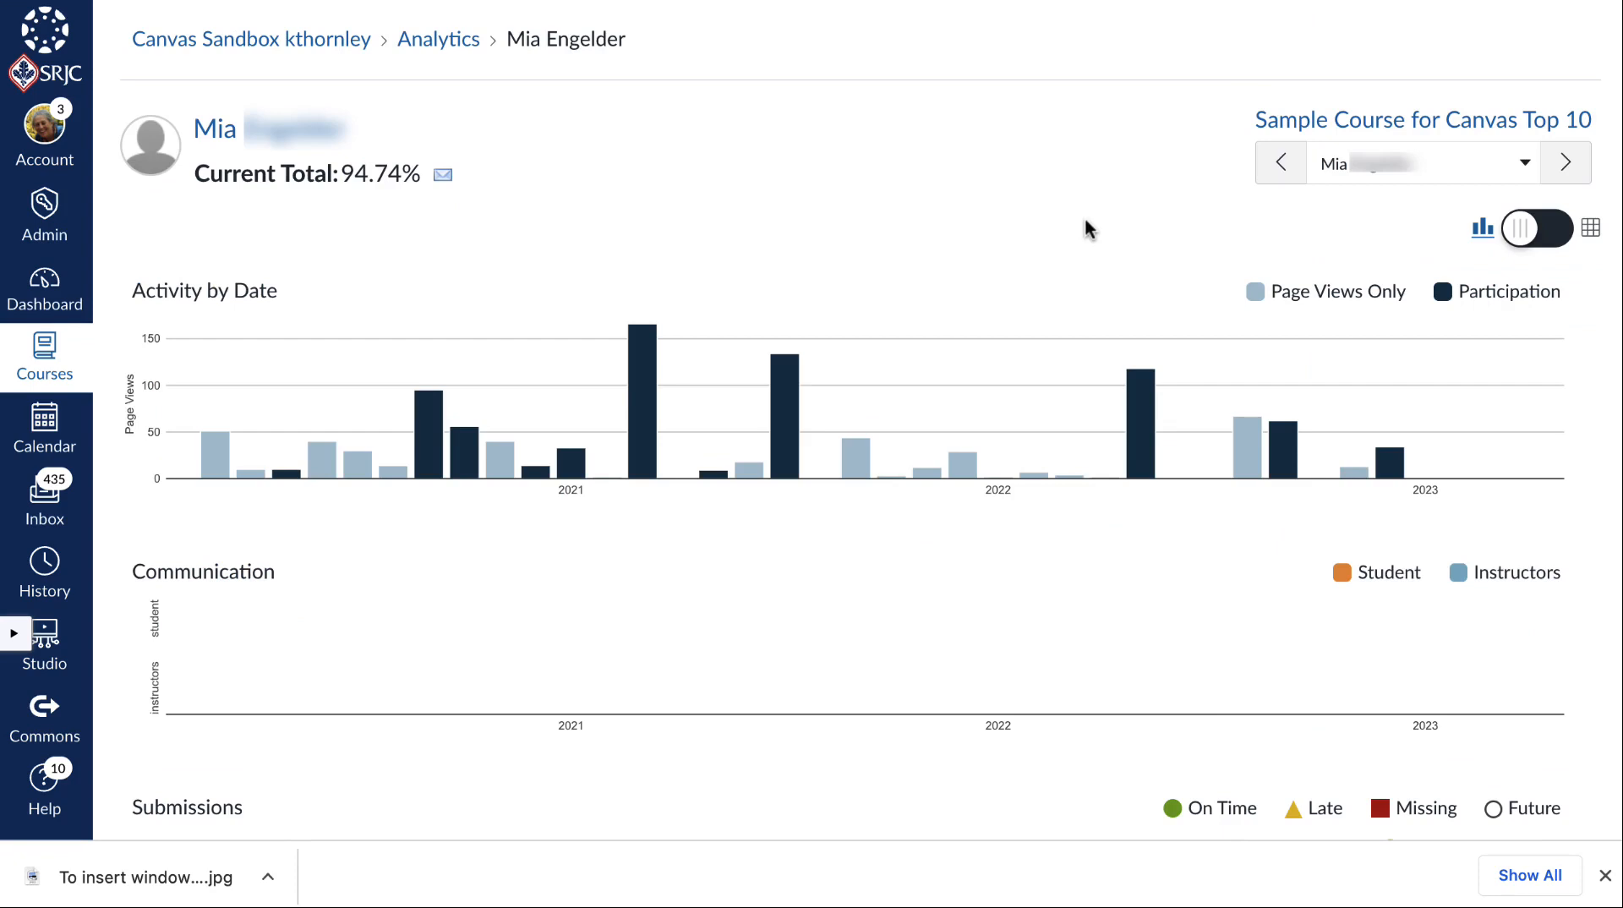
{"action": "scroll", "coordinate": [1045, 478], "scroll_direction": "down", "scroll_amount": 5}
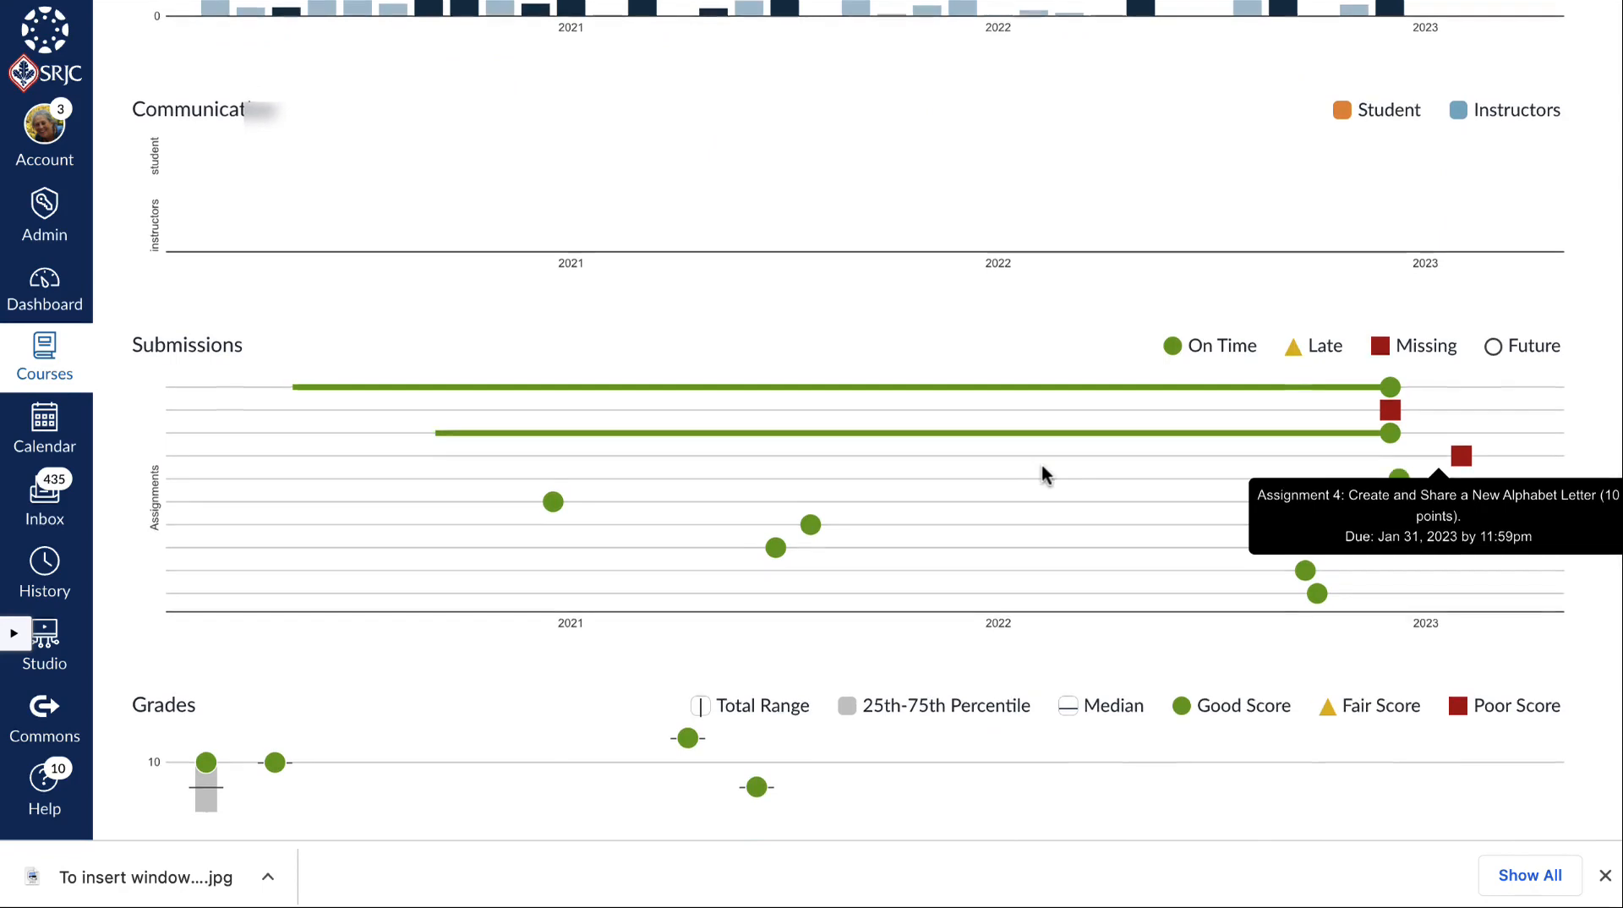
{"action": "scroll", "coordinate": [1045, 476], "scroll_direction": "down", "scroll_amount": 3}
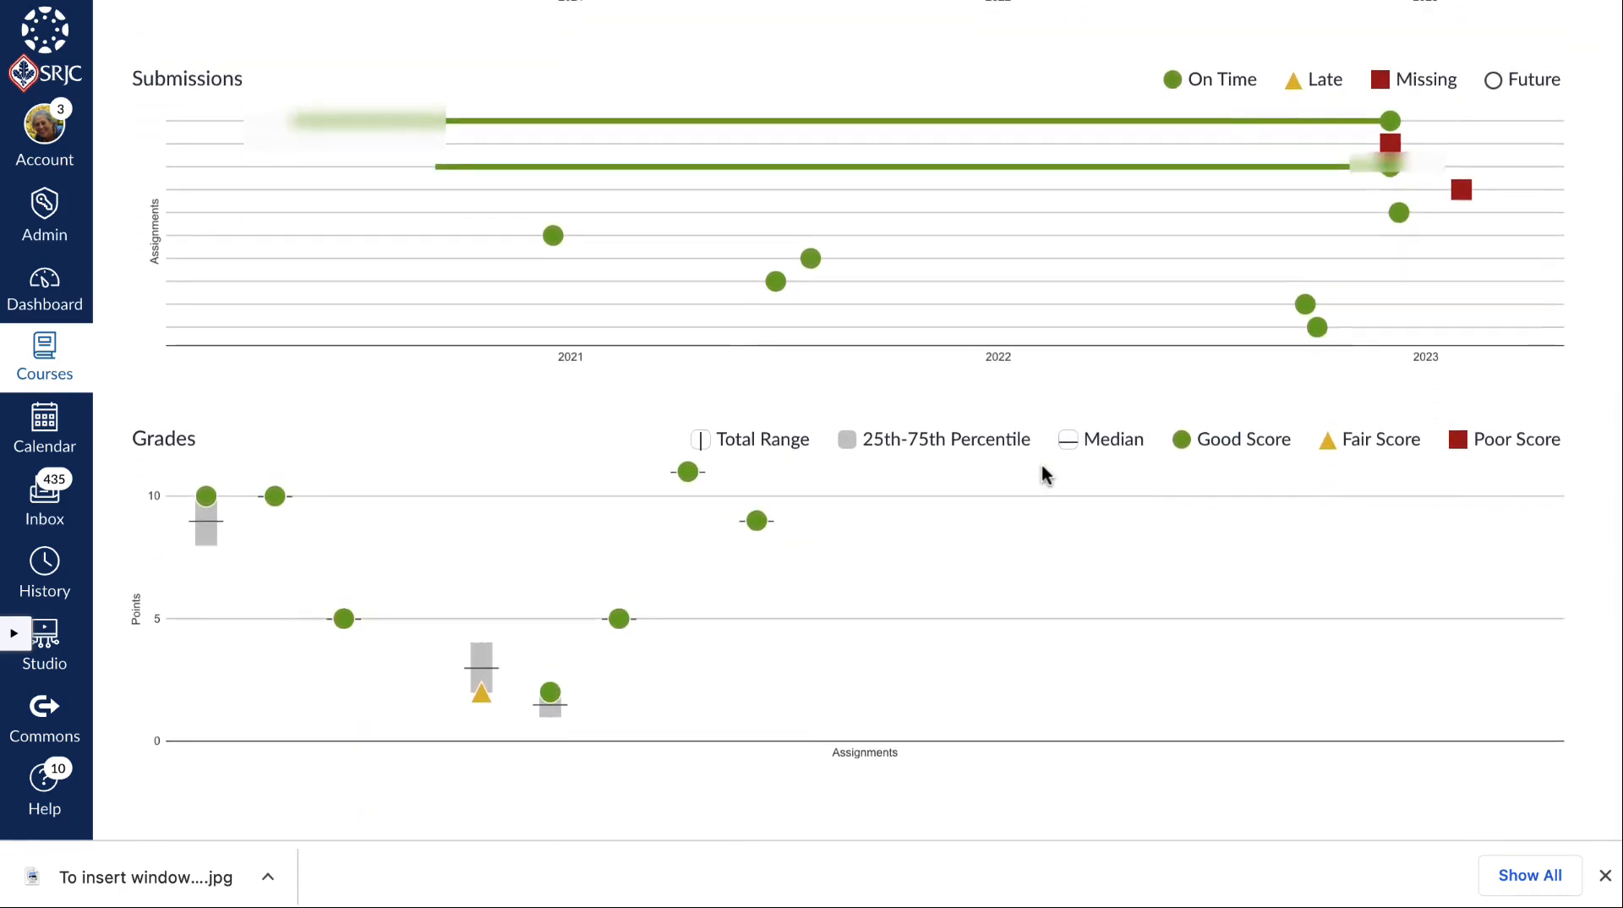
{"action": "scroll", "coordinate": [1043, 468], "scroll_direction": "up", "scroll_amount": 3}
{"action": "scroll", "coordinate": [1042, 473], "scroll_direction": "up", "scroll_amount": 5}
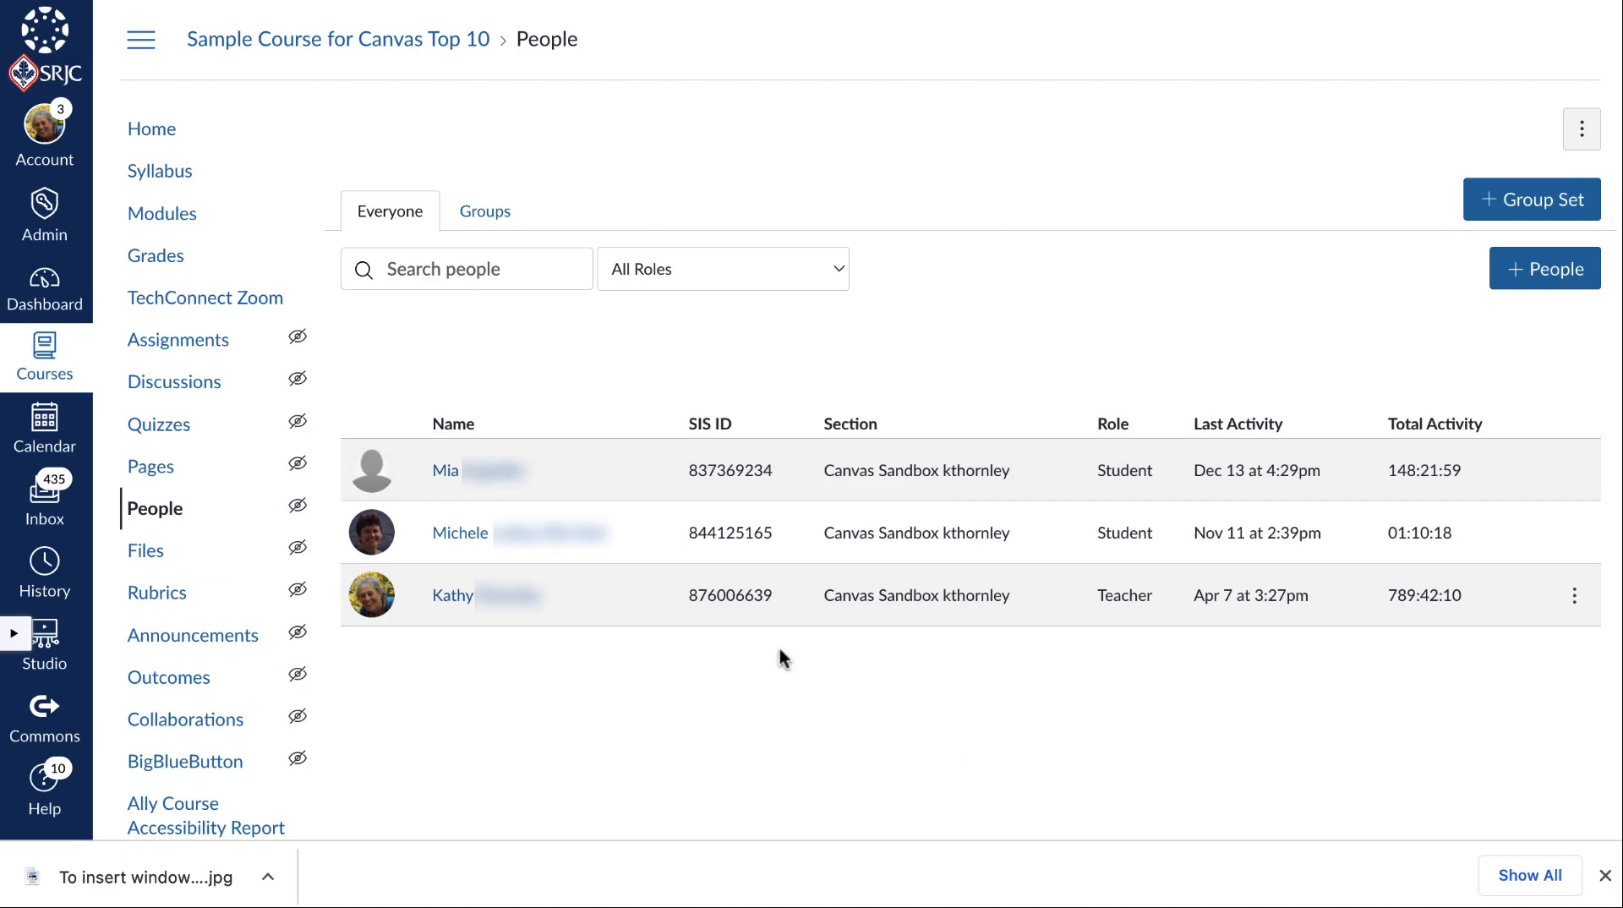
View the second student's details and message form from the people list, and close the form without sending anything.
{"action": "left_click", "coordinate": [461, 533]}
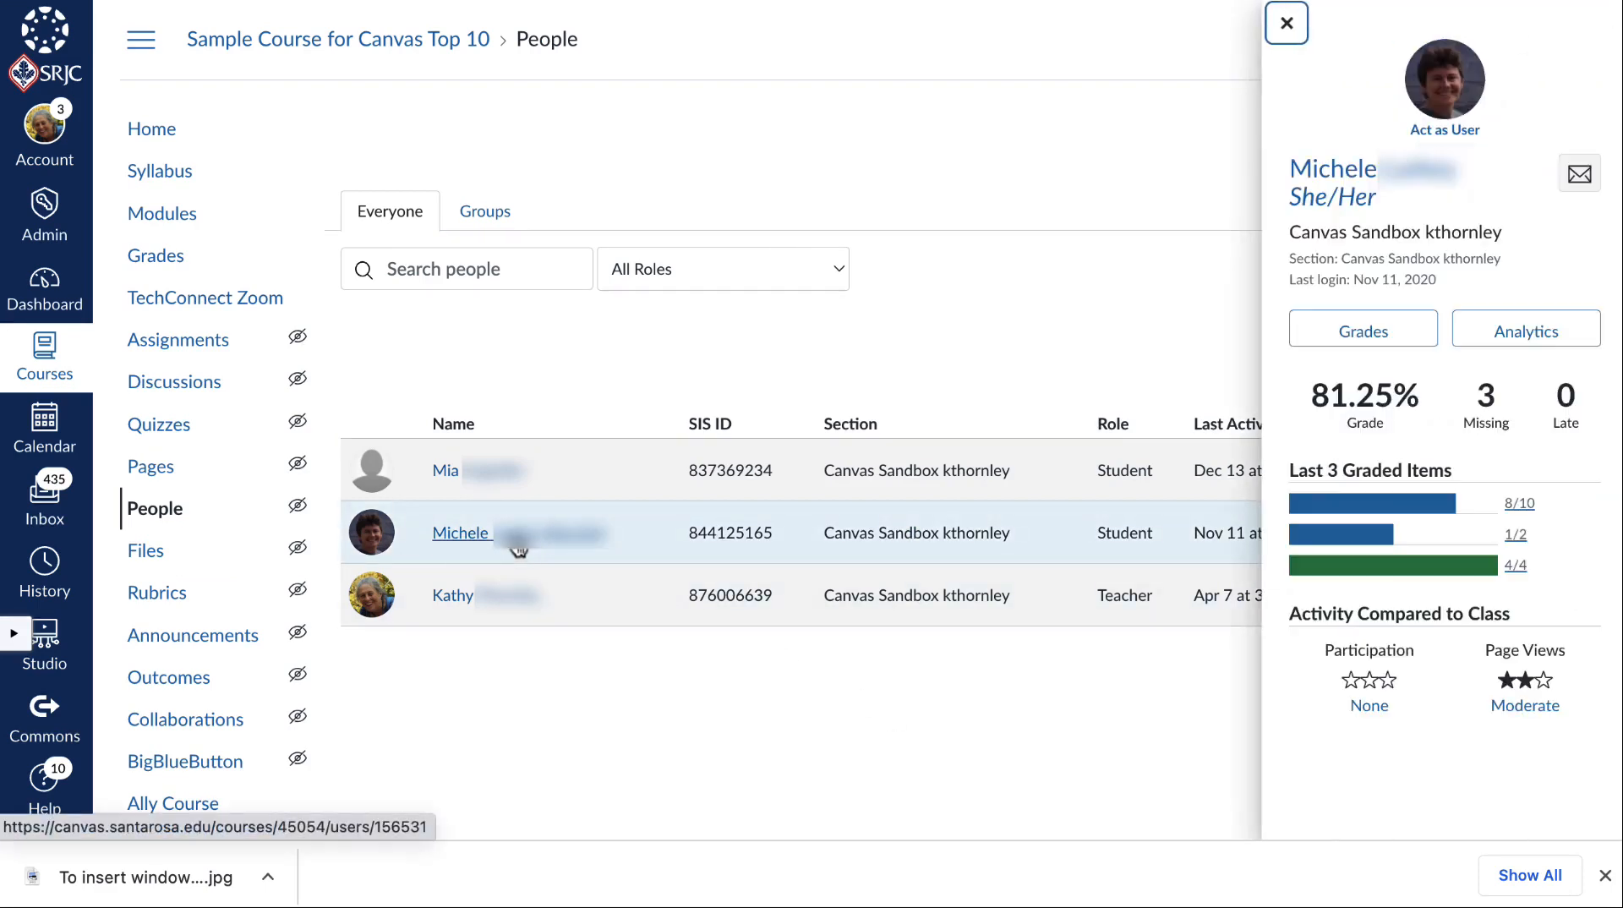
{"action": "left_click", "coordinate": [1579, 174]}
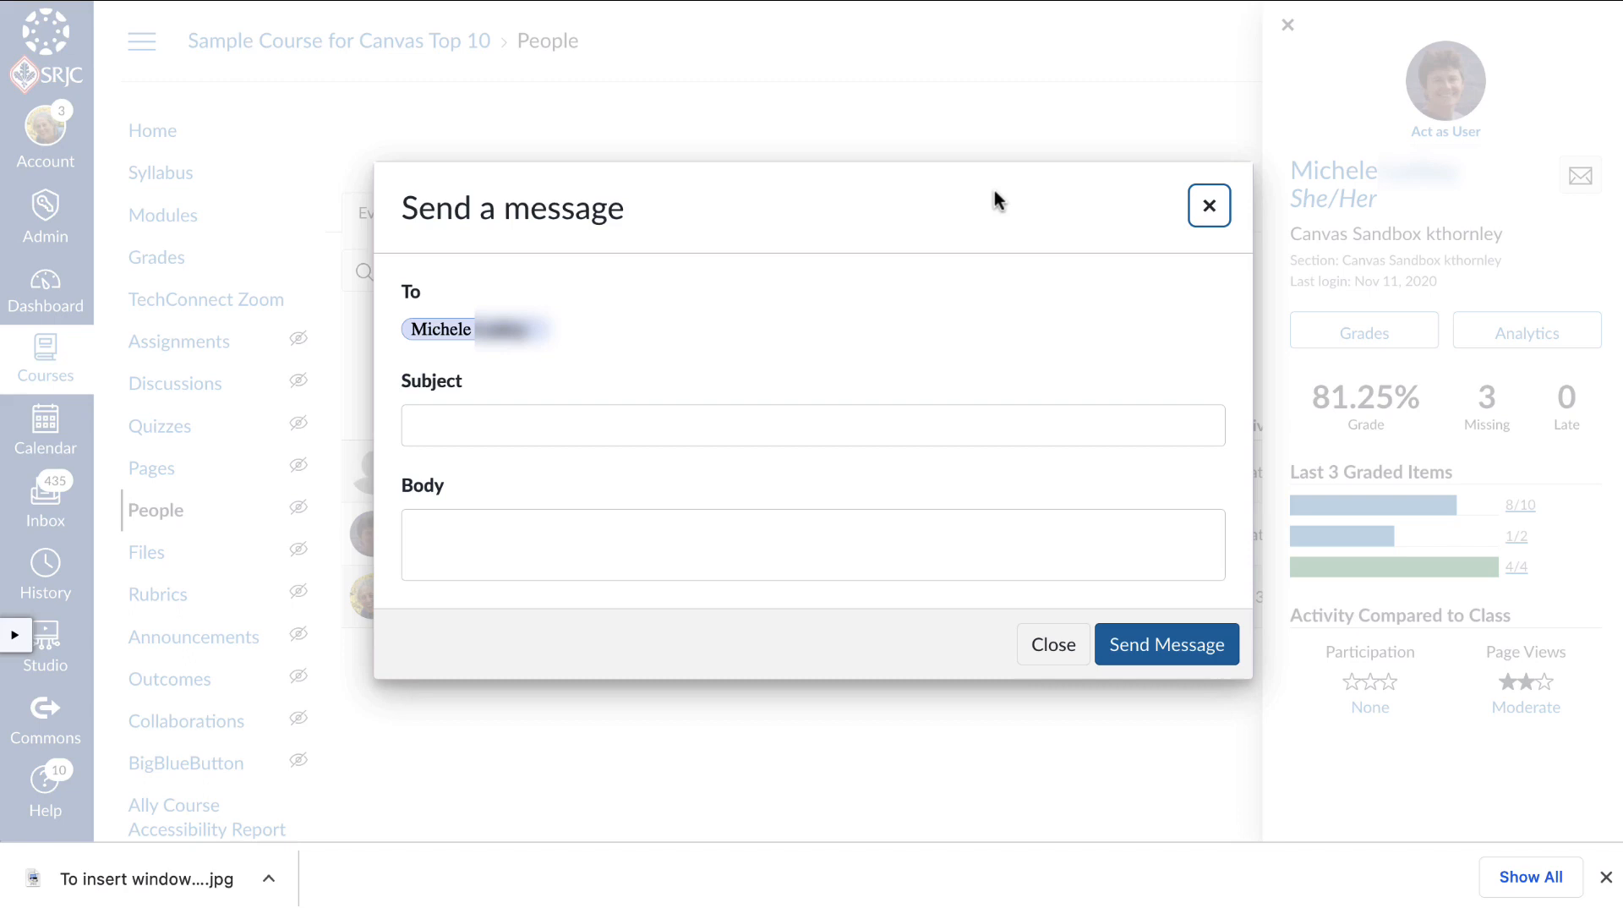
{"action": "left_click", "coordinate": [1209, 205]}
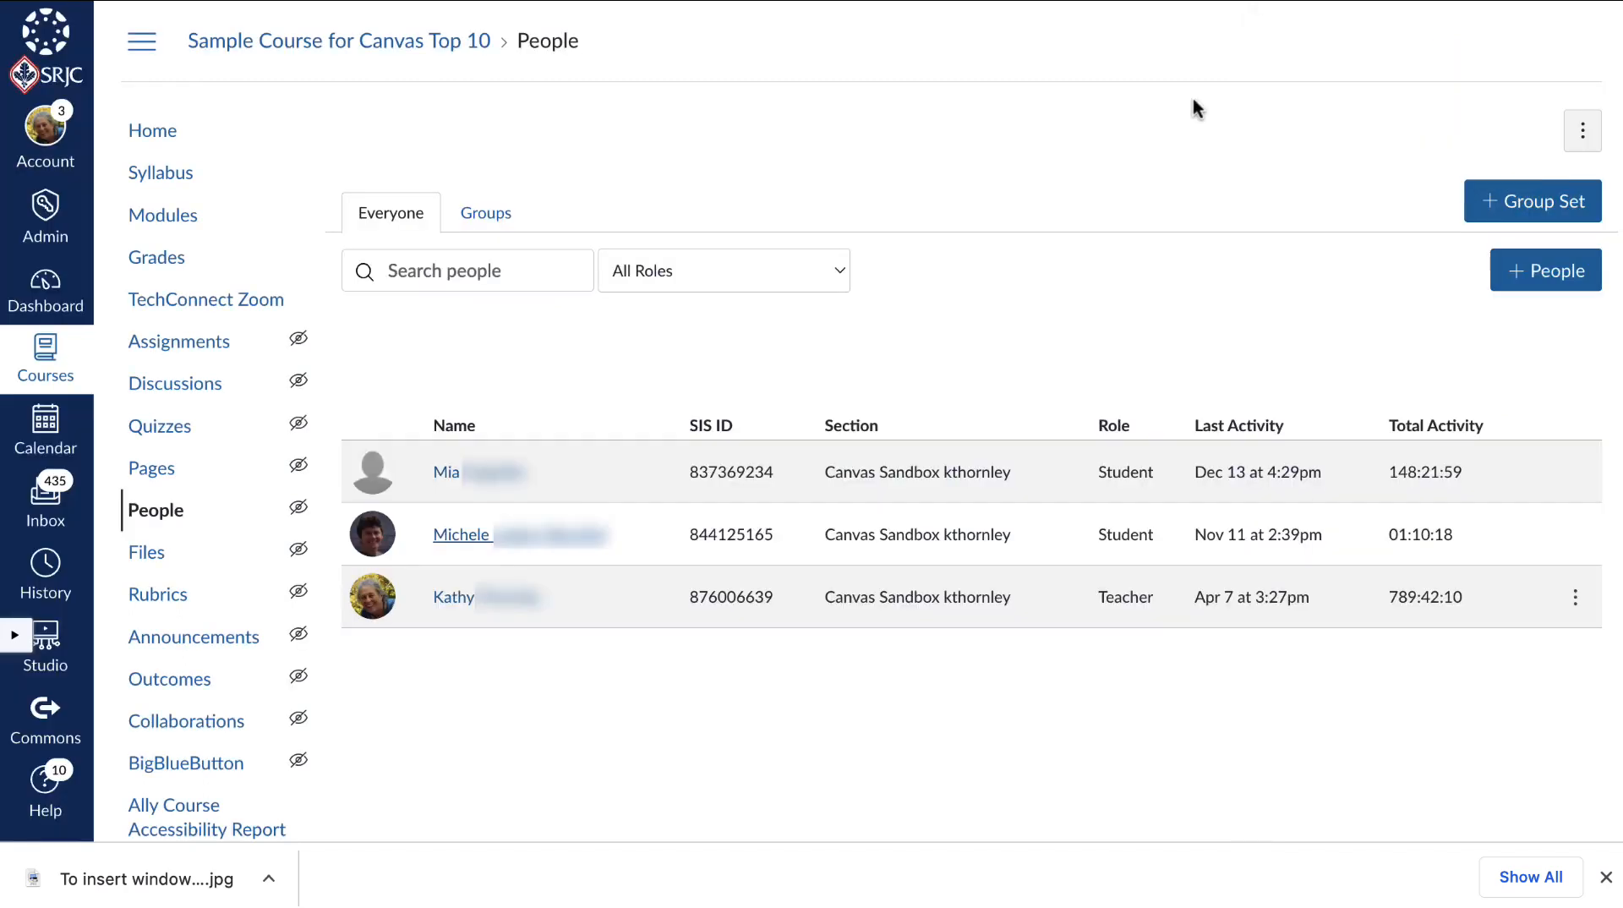
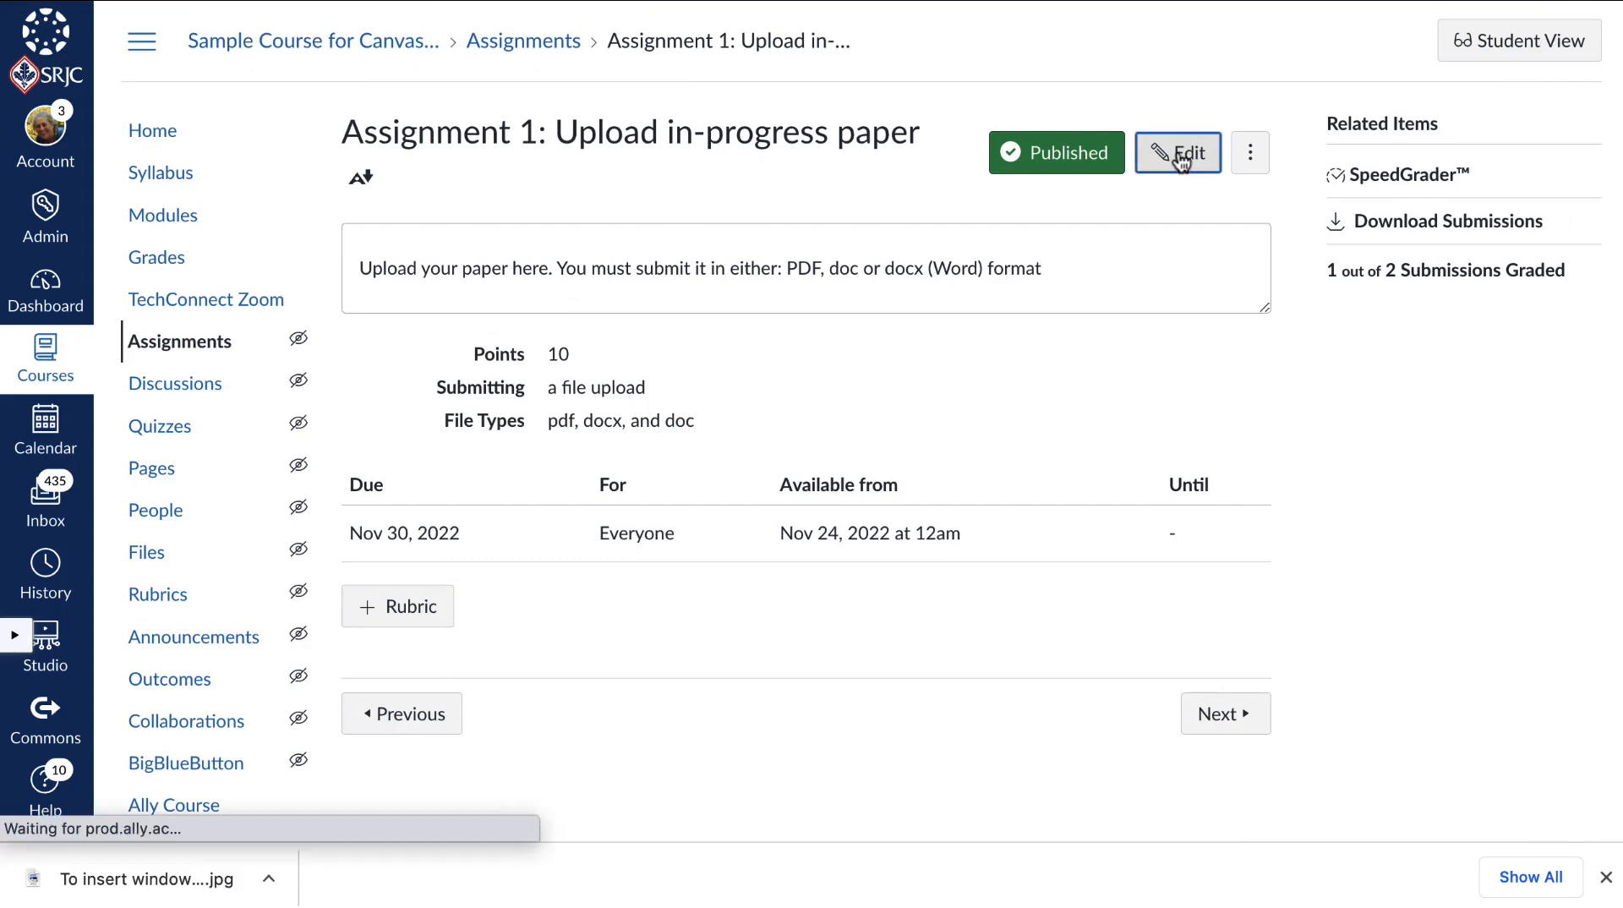
Review the due and availability date settings of Assignment 1: Upload in-progress paper, and leave editing without saving.
{"action": "scroll", "coordinate": [1124, 398], "scroll_direction": "down", "scroll_amount": 15}
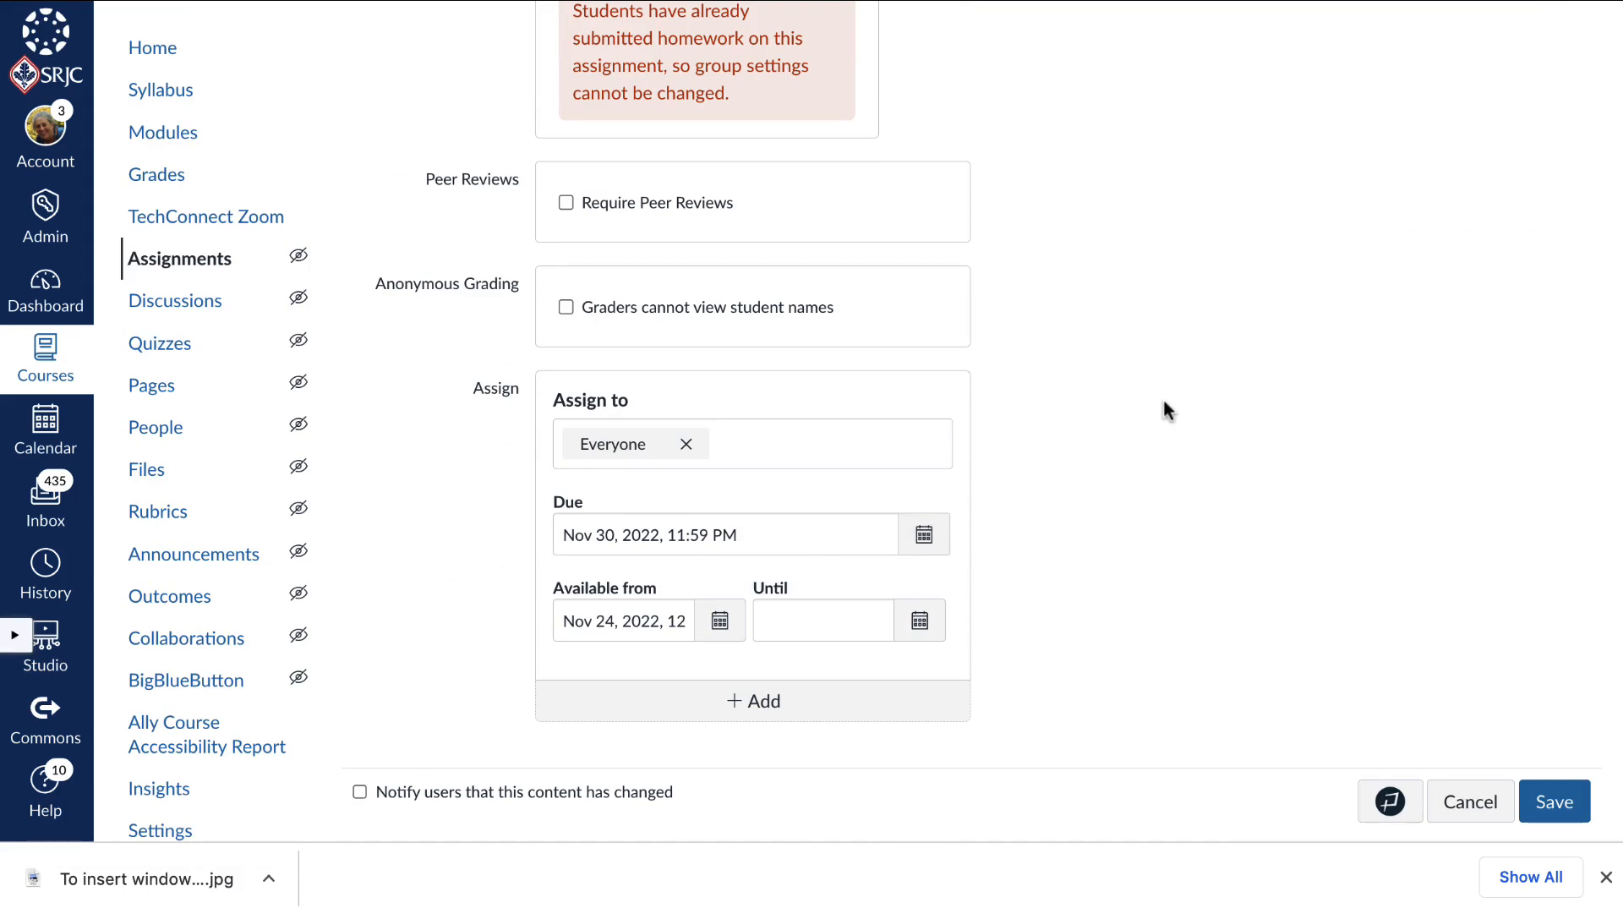
{"action": "left_click", "coordinate": [1470, 801]}
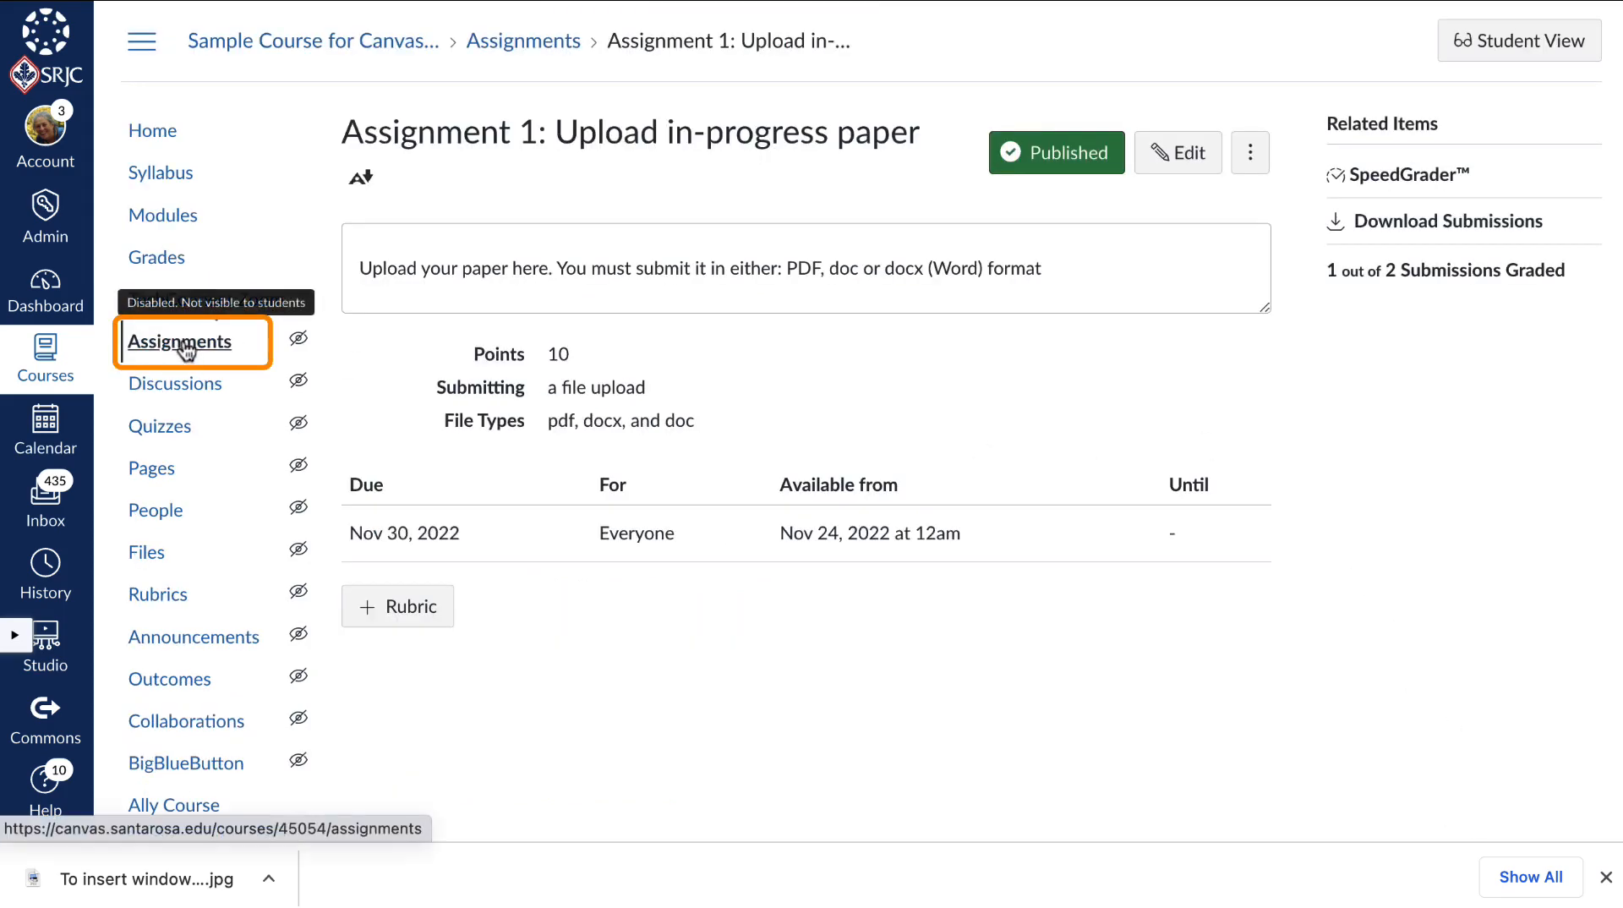
Open the Edit Assignment Dates page for all of the course's assignments.
{"action": "left_click", "coordinate": [185, 349]}
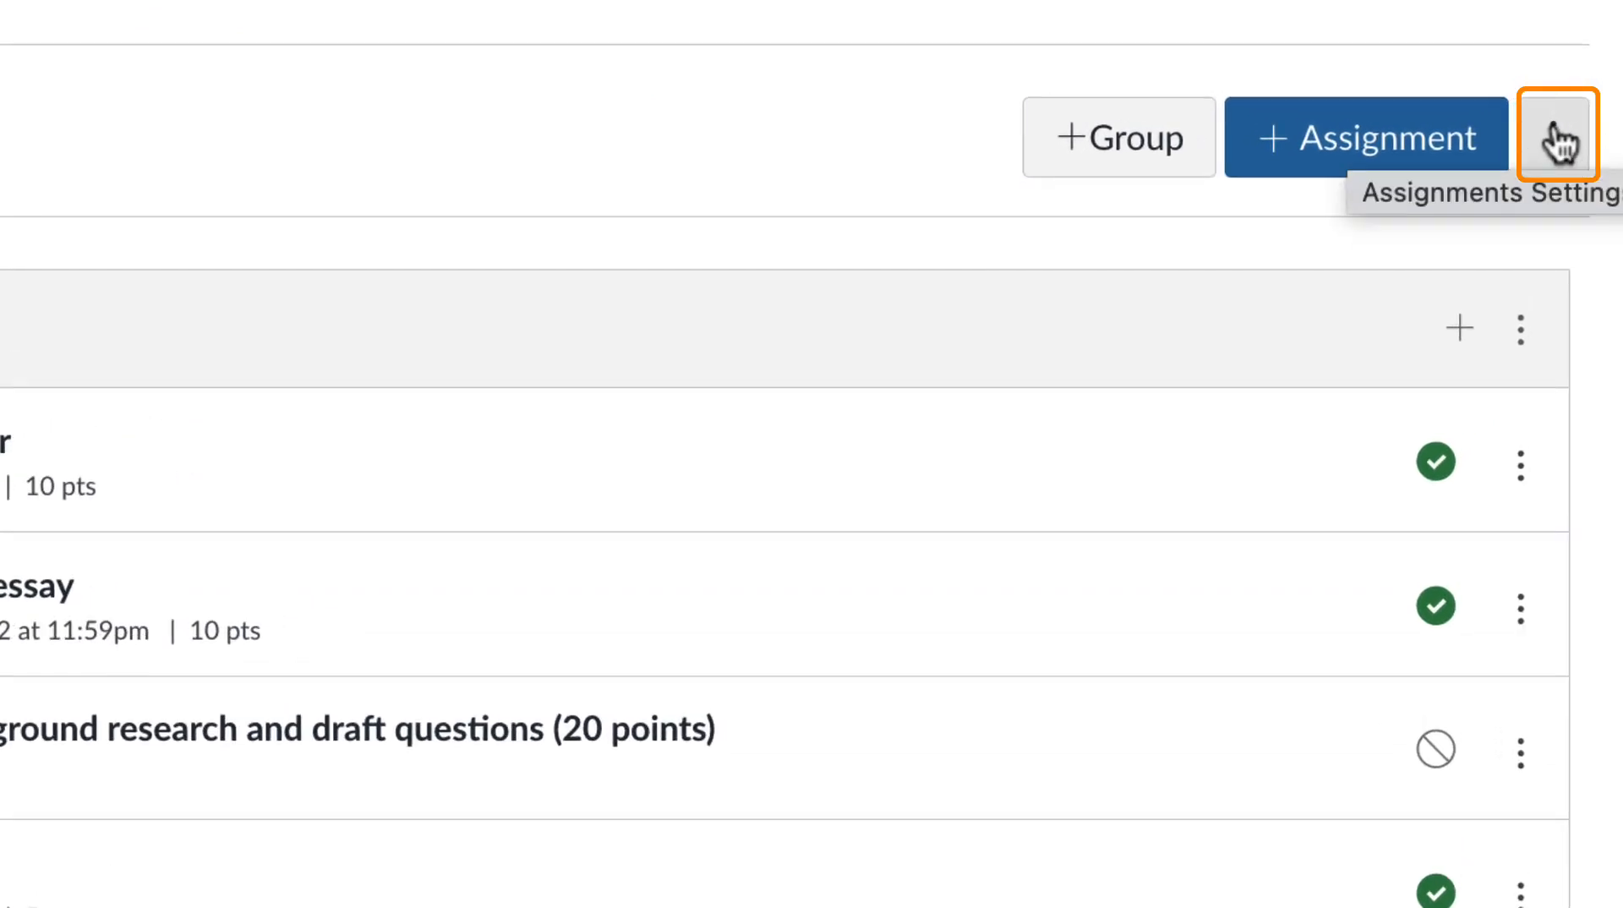
{"action": "left_click", "coordinate": [1562, 155]}
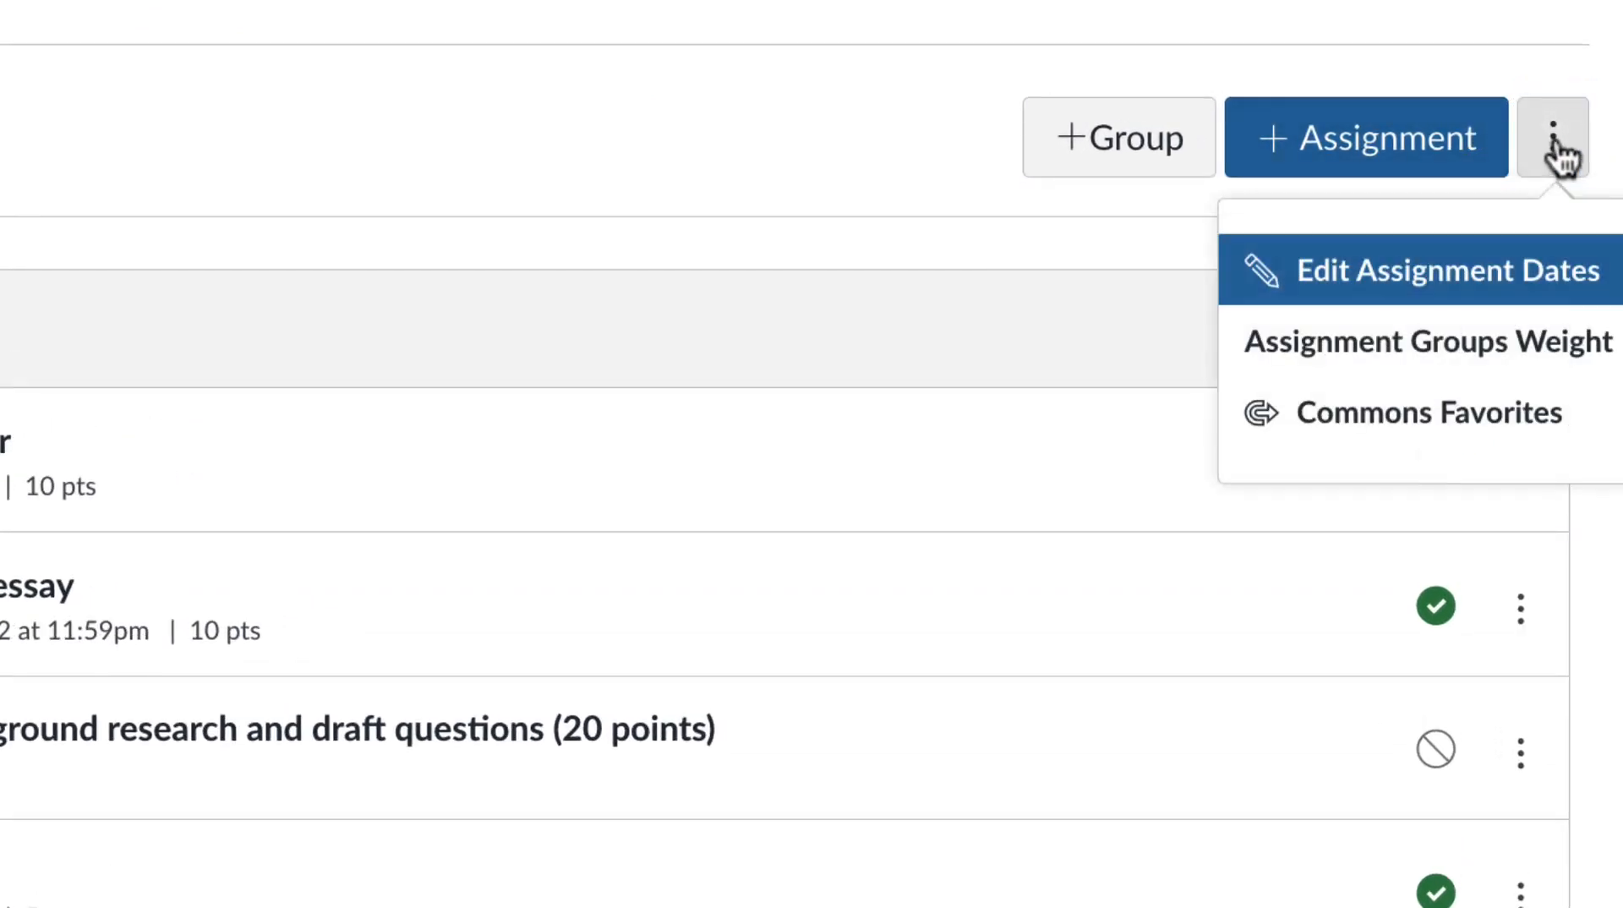
{"action": "left_click", "coordinate": [1386, 291]}
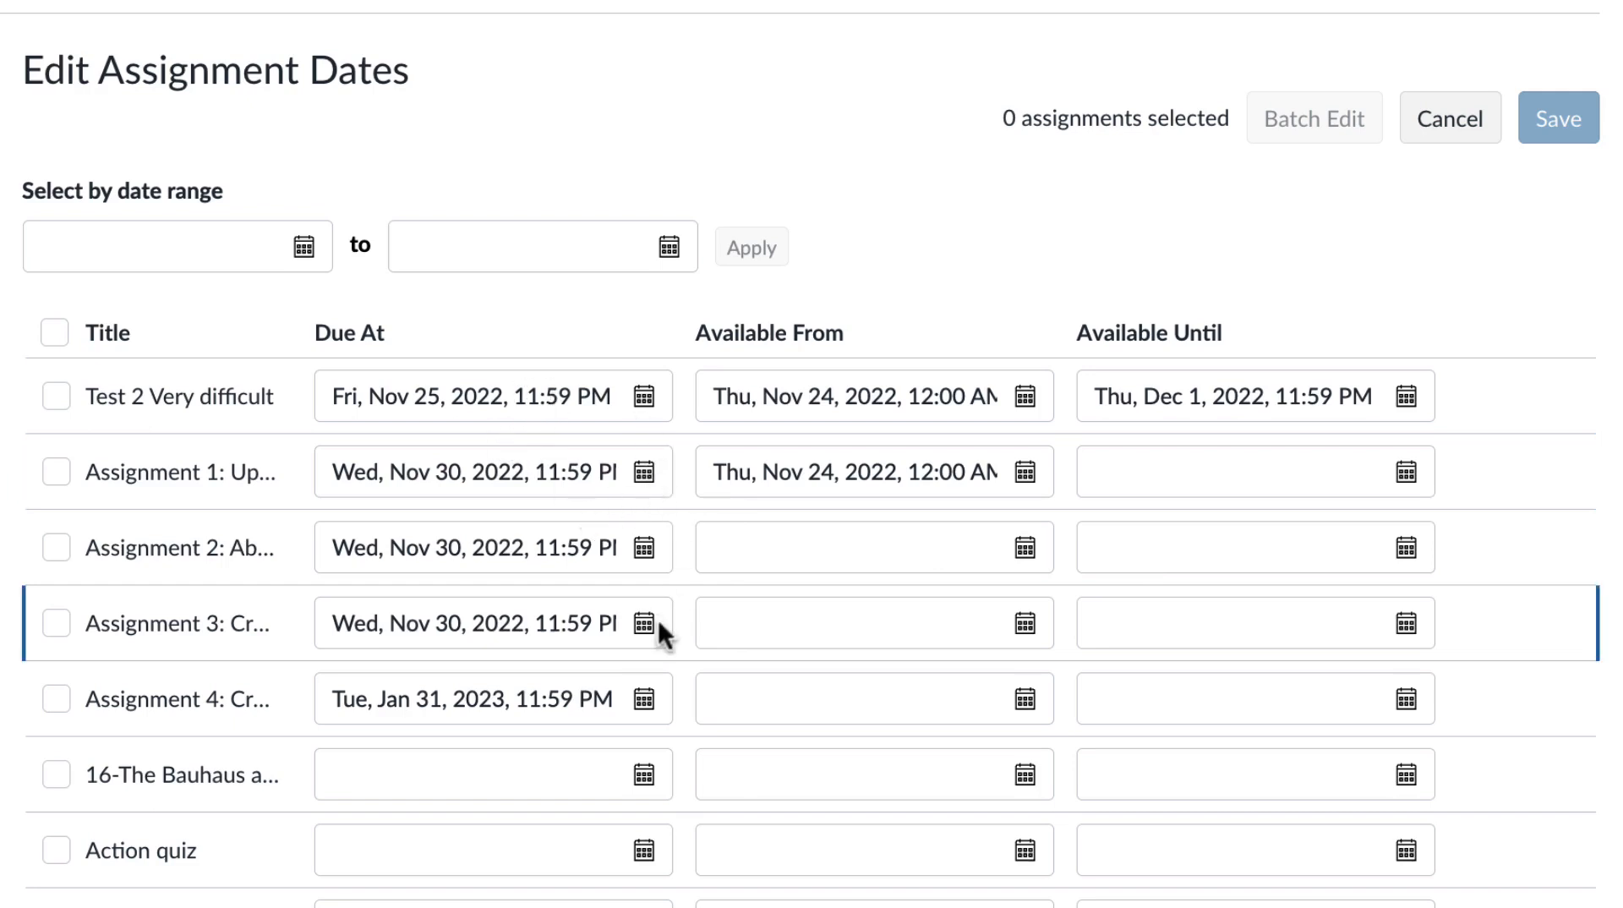
Set the due date of "Test 2 Very difficult" to Thu, Apr 20, 2023, 11:59 PM.
{"action": "left_click", "coordinate": [640, 395]}
{"action": "left_click", "coordinate": [620, 486]}
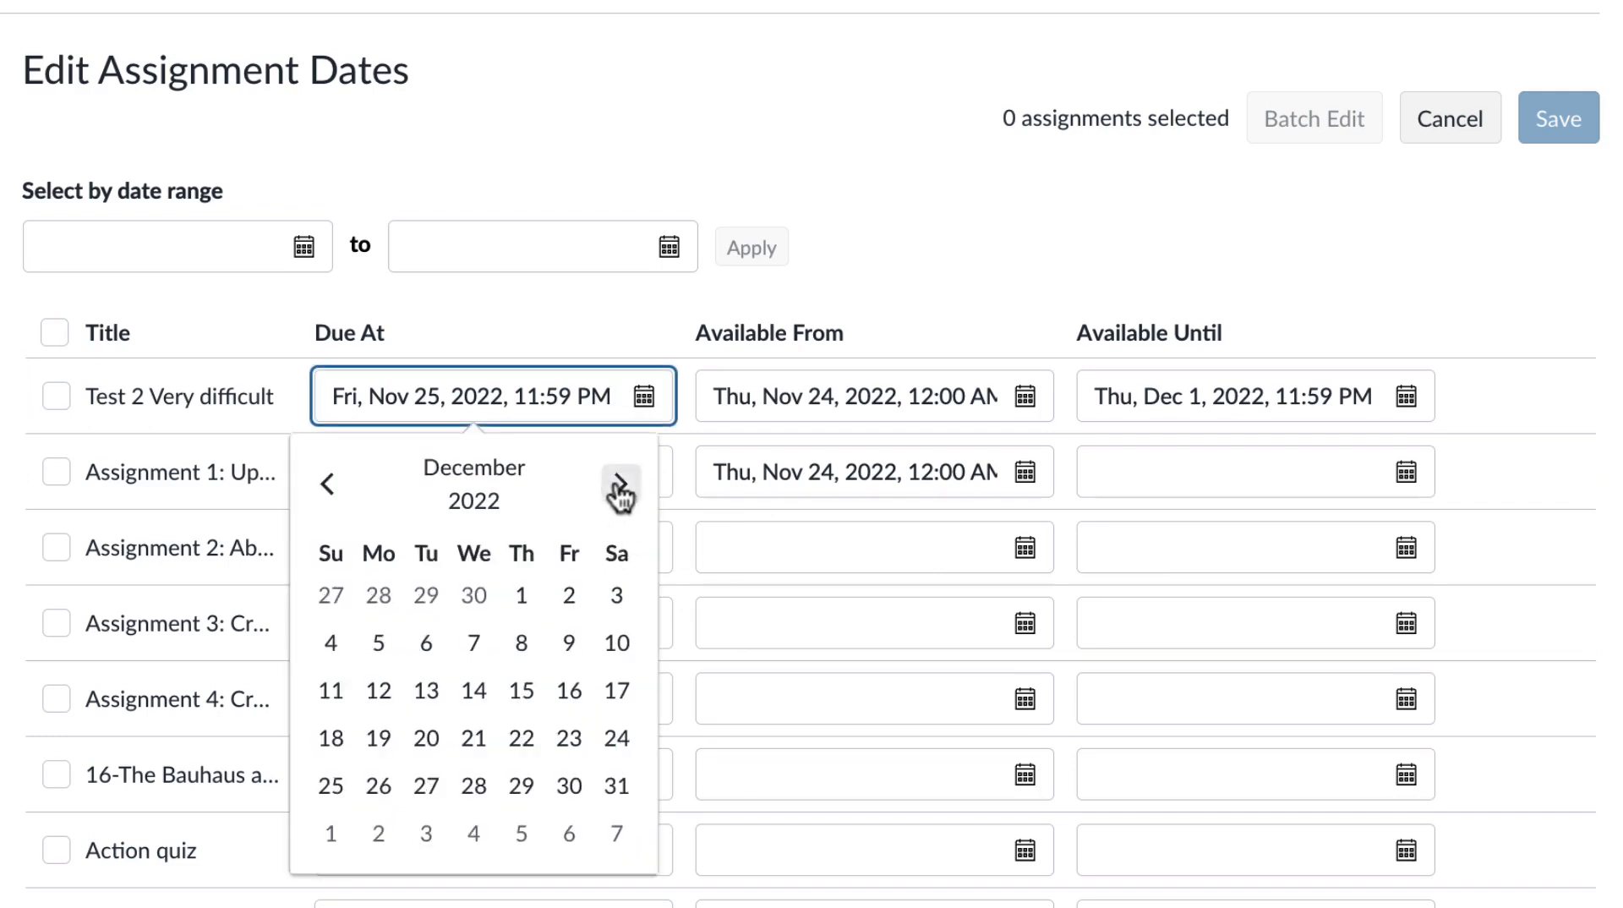
{"action": "left_click", "coordinate": [620, 486]}
{"action": "left_click", "coordinate": [621, 486]}
{"action": "left_click", "coordinate": [621, 486]}
{"action": "left_click", "coordinate": [621, 486]}
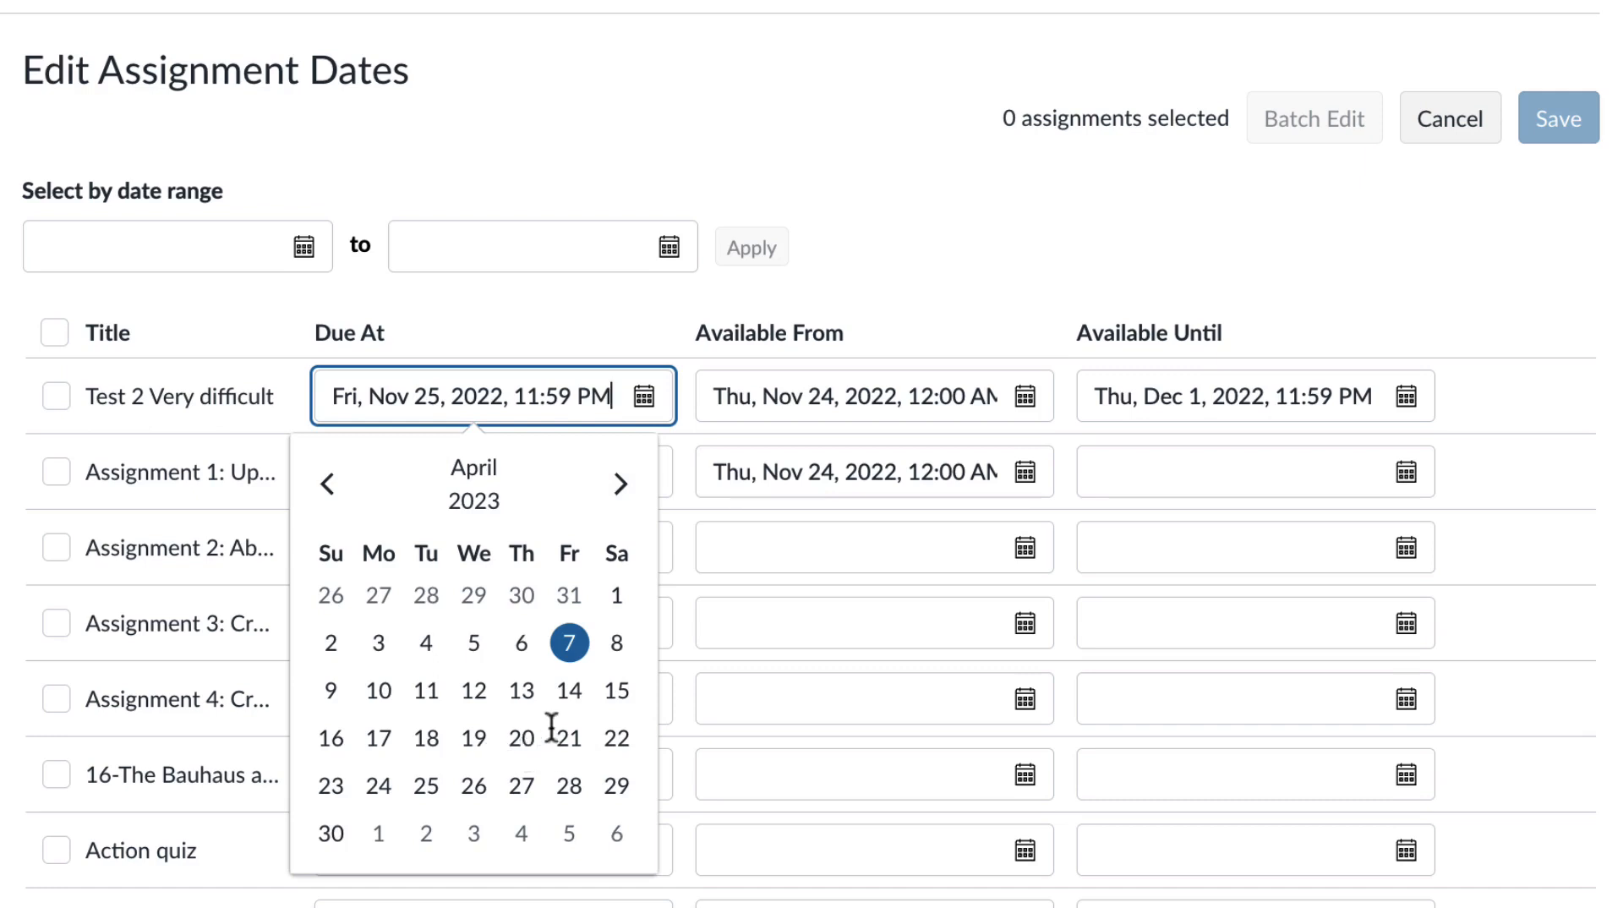
{"action": "left_click", "coordinate": [522, 739]}
{"action": "key", "text": "Tab"}
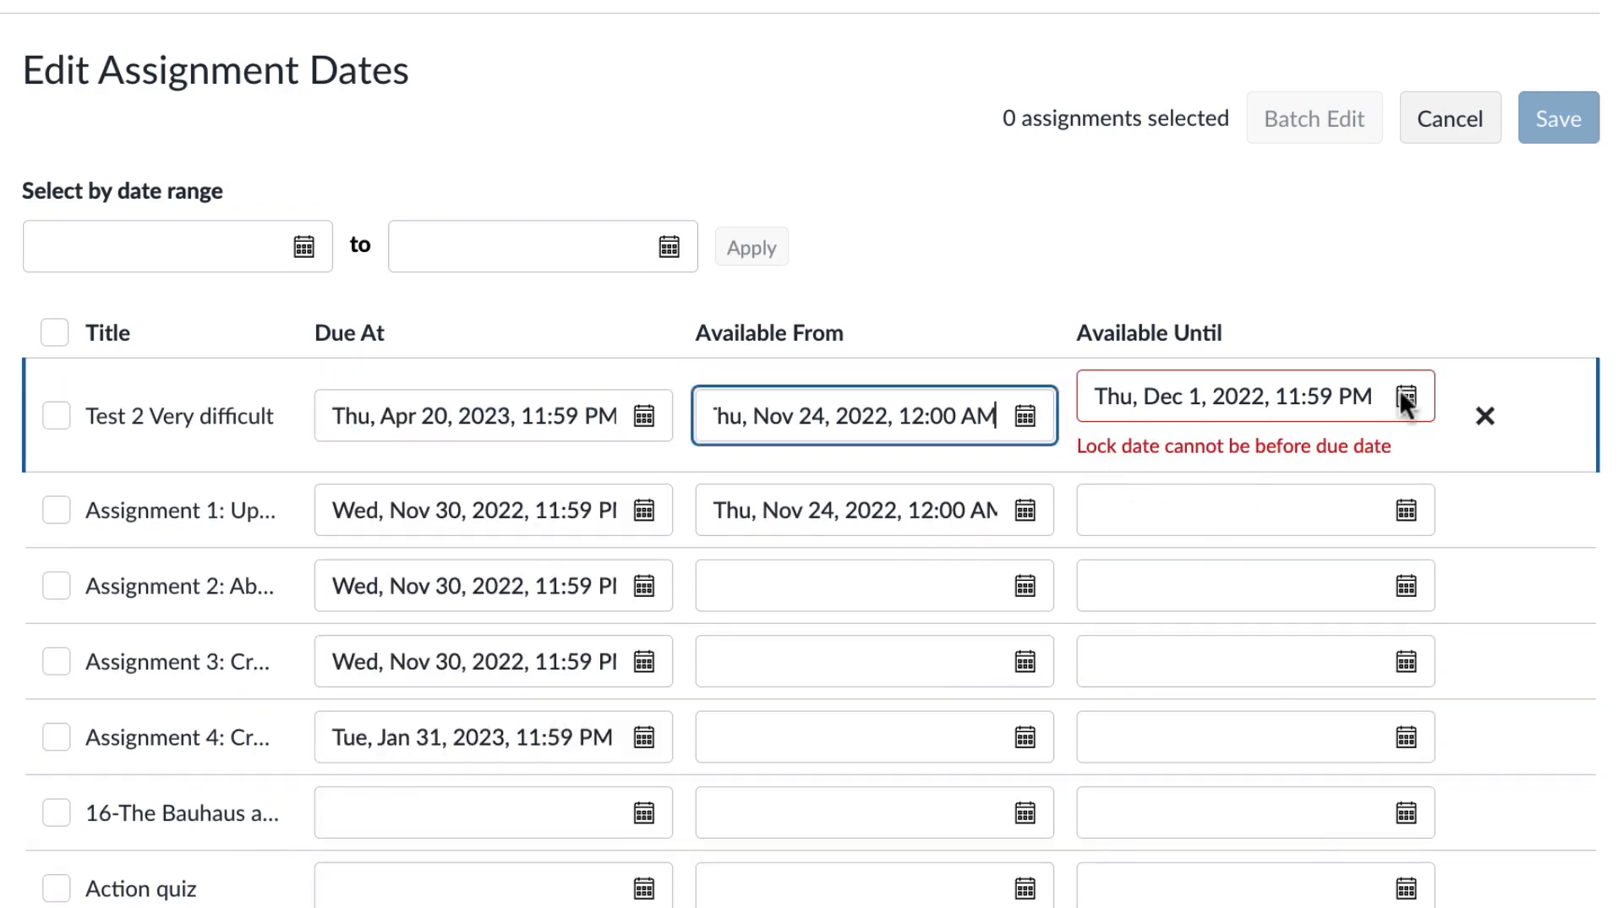
Set the Available Until date of "Test 2 Very difficult" to Thu, Apr 27, 2023, 11:59 PM.
{"action": "left_click", "coordinate": [1406, 397]}
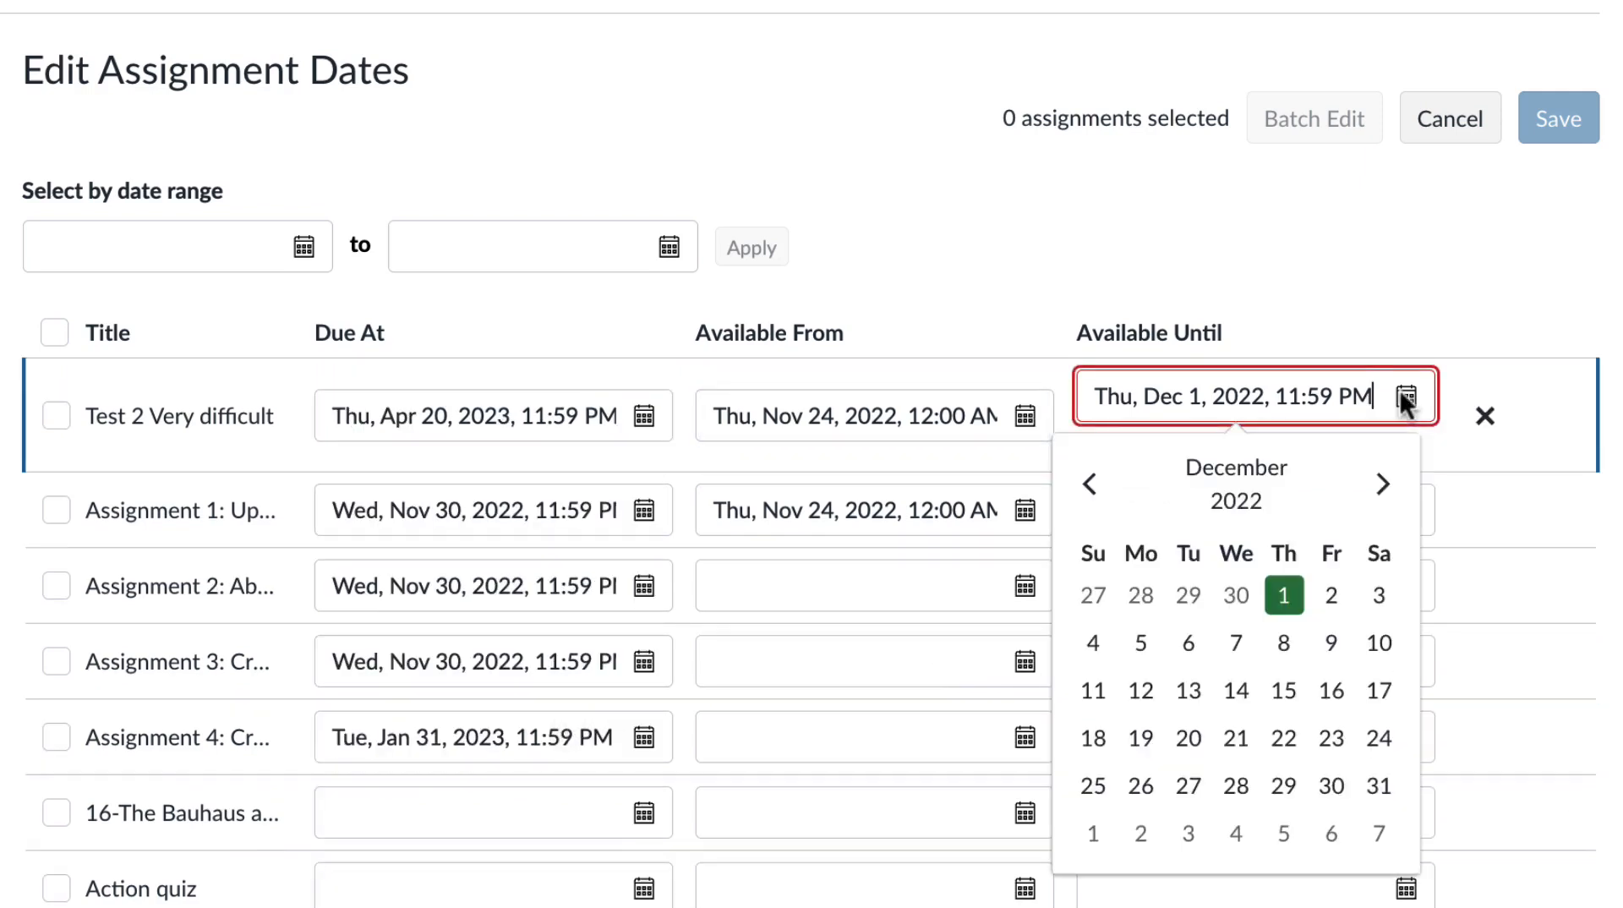
{"action": "left_click", "coordinate": [1381, 485]}
{"action": "left_click", "coordinate": [1381, 485]}
{"action": "left_click", "coordinate": [1381, 485]}
{"action": "left_click", "coordinate": [1382, 486]}
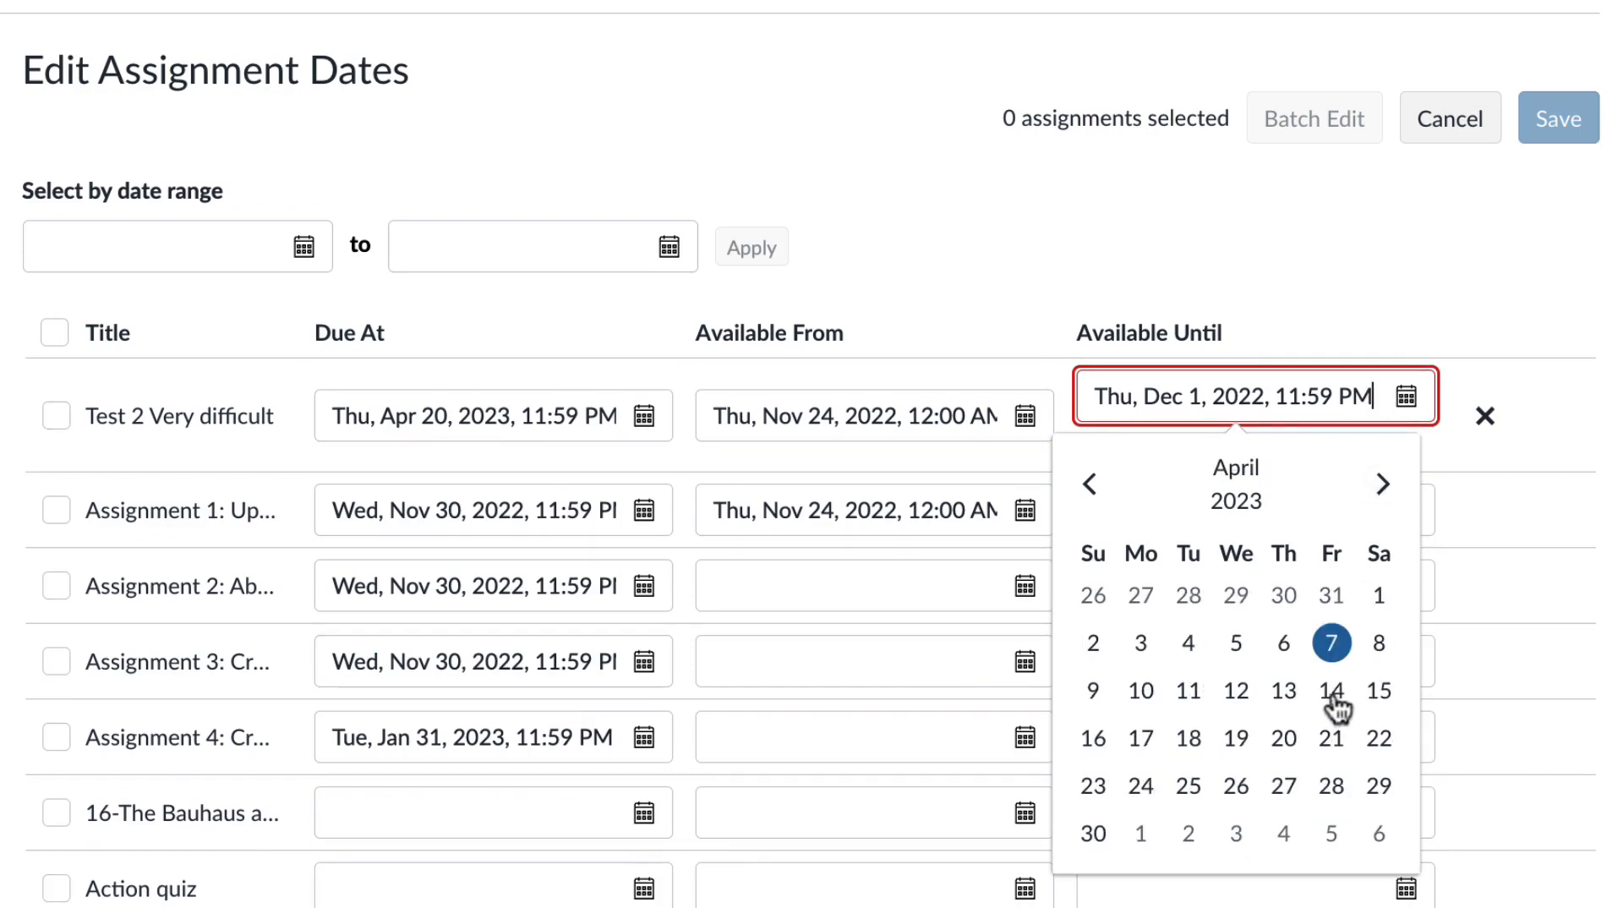
{"action": "left_click", "coordinate": [1281, 789]}
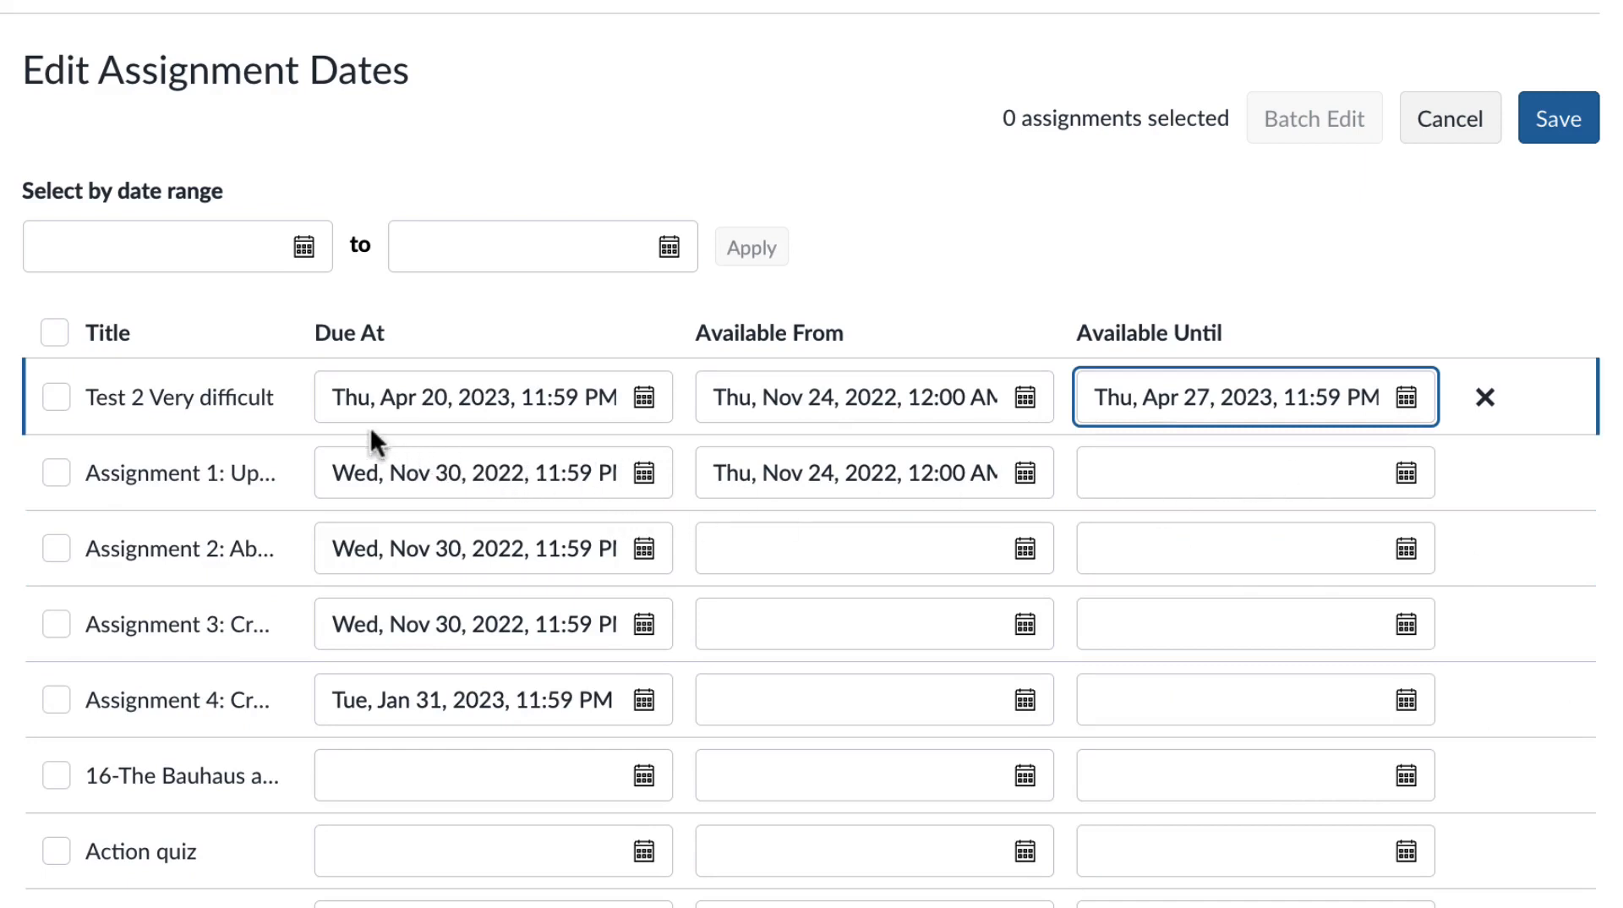
Copy the Apr 20, 2023, 11:59 PM due date of "Test 2 Very difficult" and paste it as Assignment 1's due date.
{"action": "scroll", "coordinate": [340, 403], "scroll_direction": "down", "scroll_amount": 1}
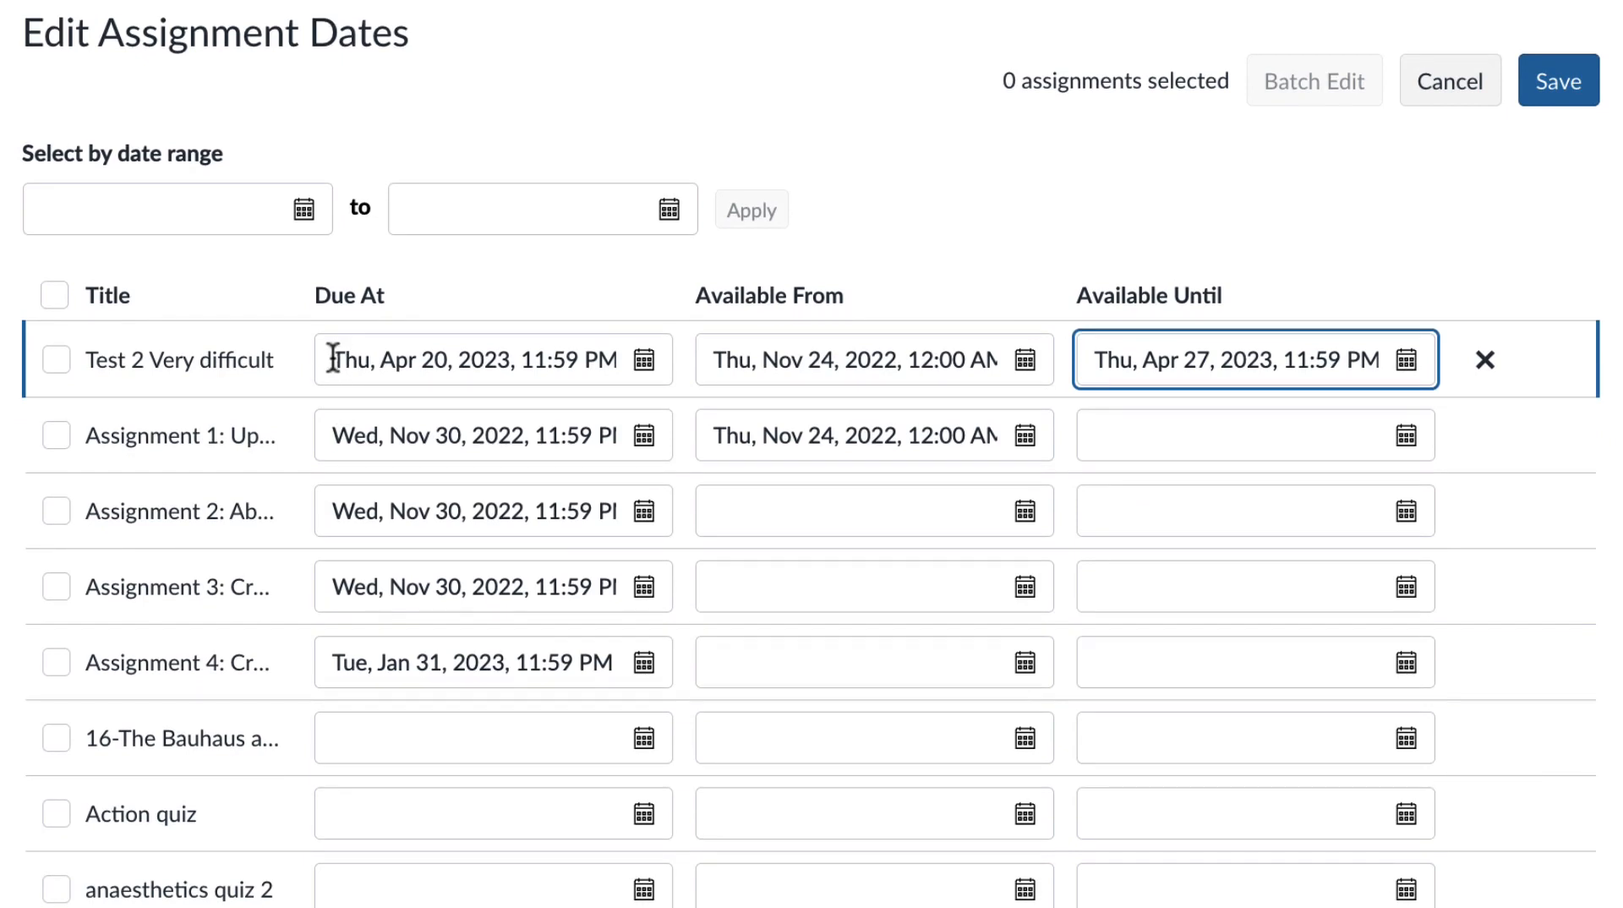
{"action": "left_click_drag", "start_coordinate": [334, 359], "coordinate": [621, 362]}
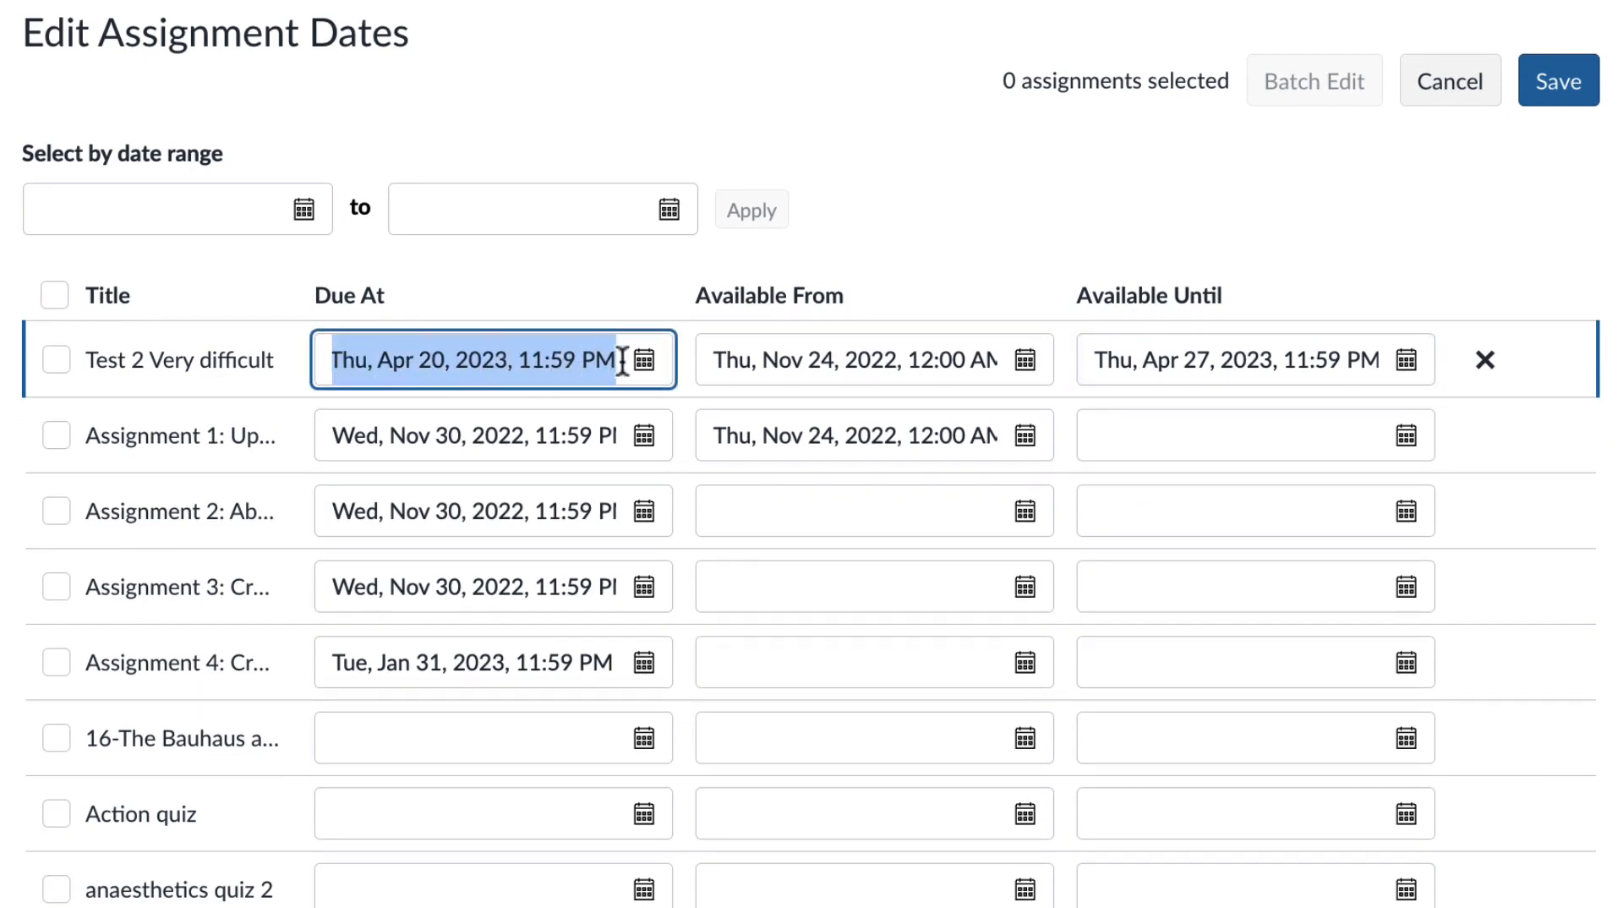
{"action": "right_click", "coordinate": [560, 359]}
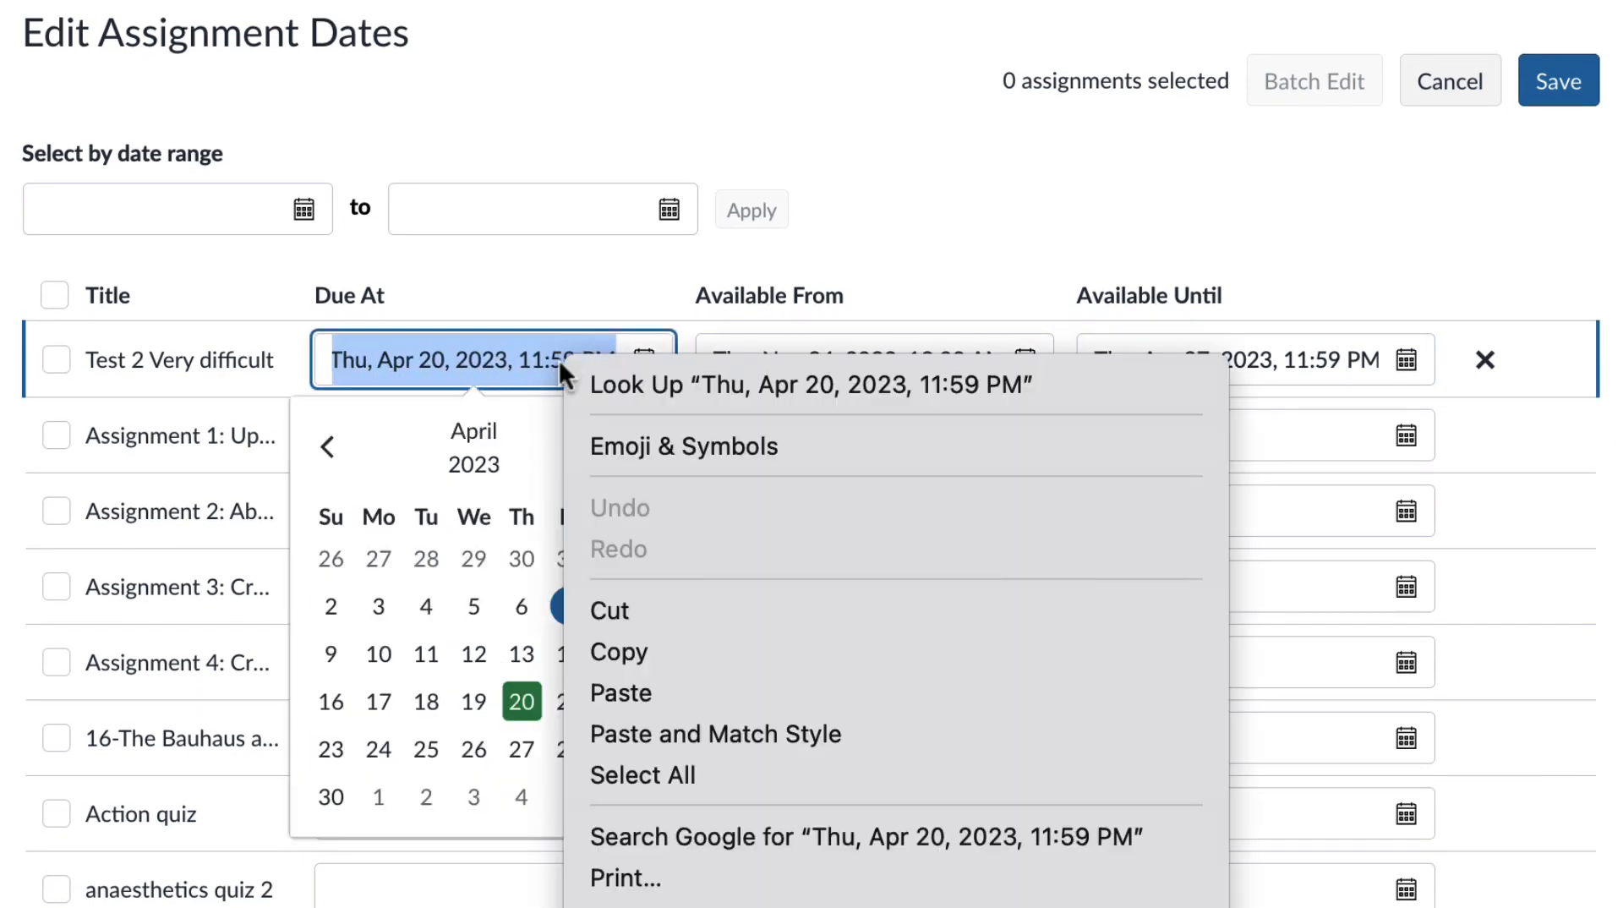
{"action": "left_click", "coordinate": [649, 650]}
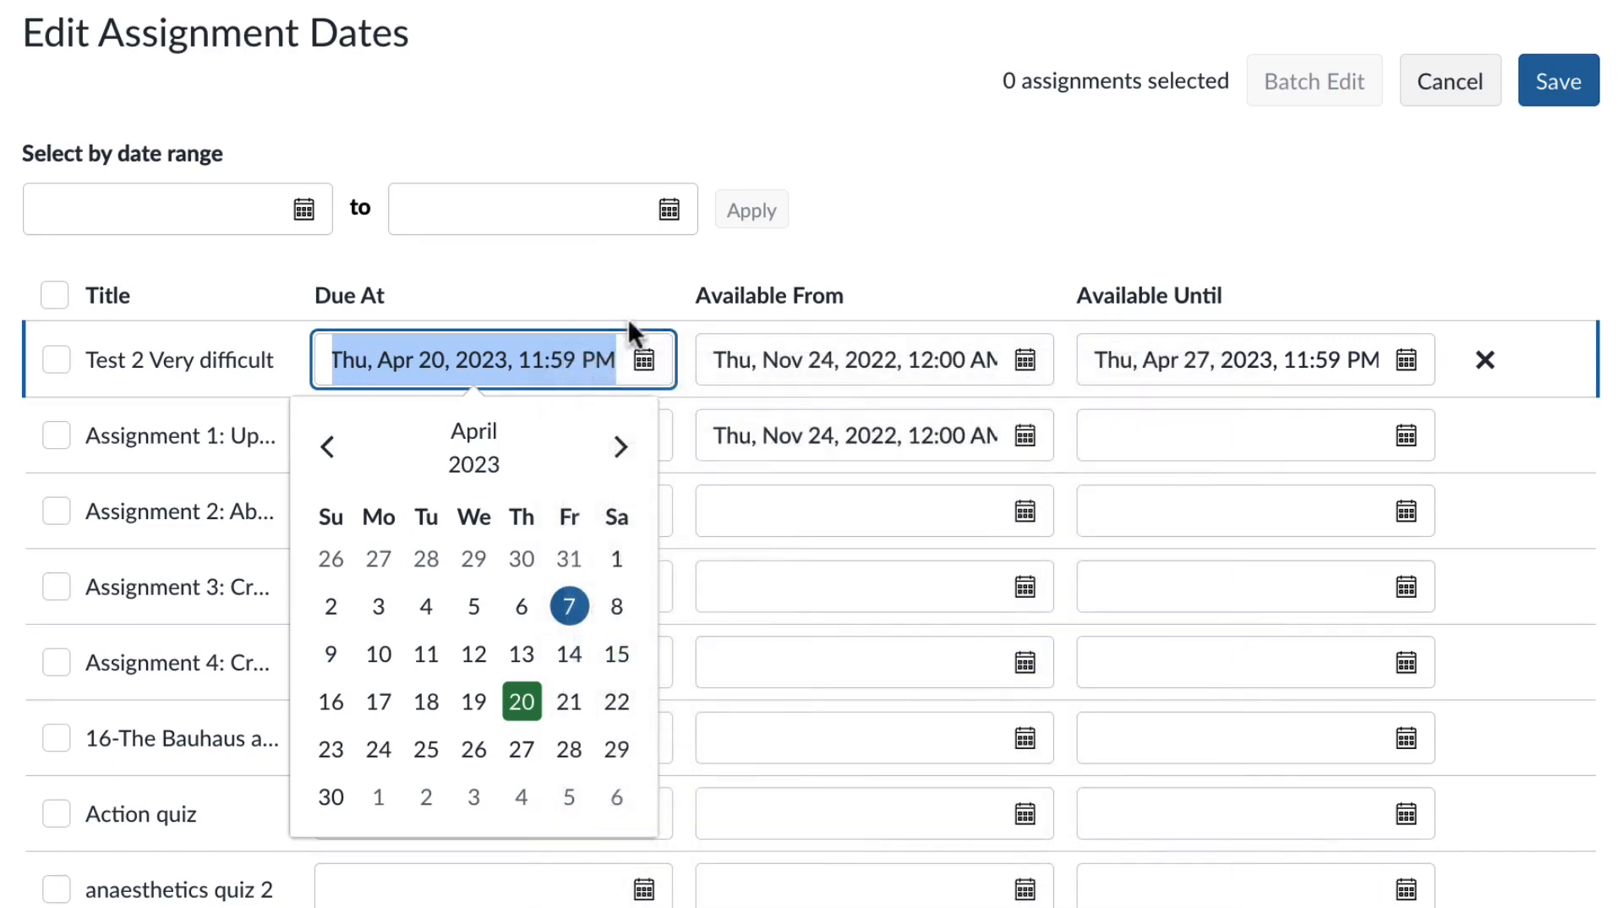
{"action": "left_click", "coordinate": [719, 106]}
{"action": "left_click", "coordinate": [498, 431]}
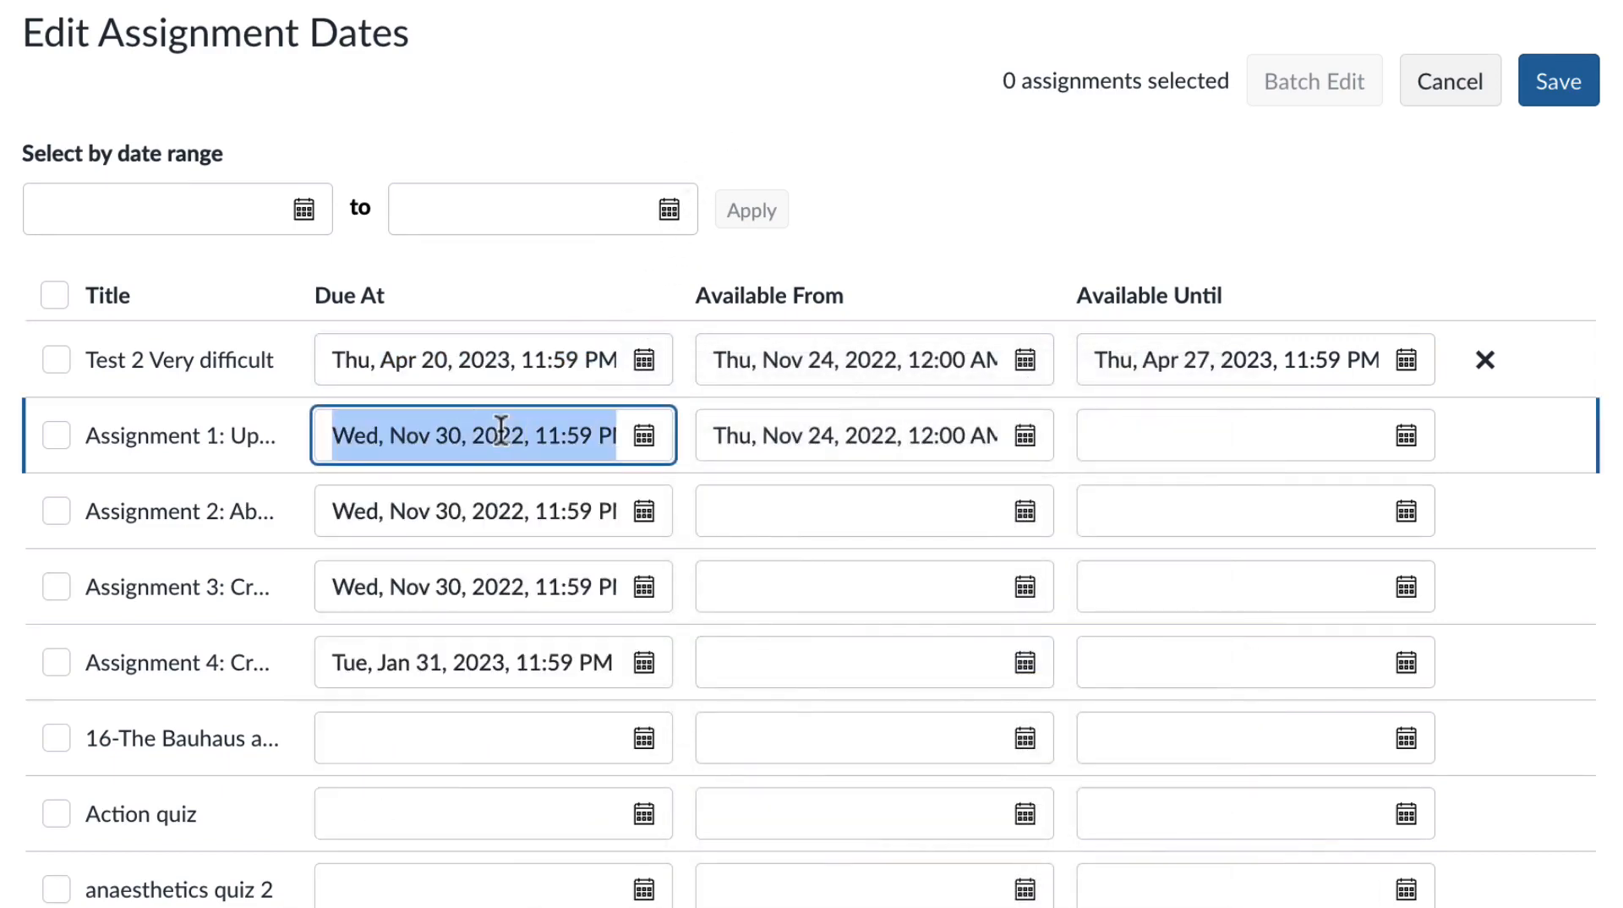
{"action": "right_click", "coordinate": [500, 430]}
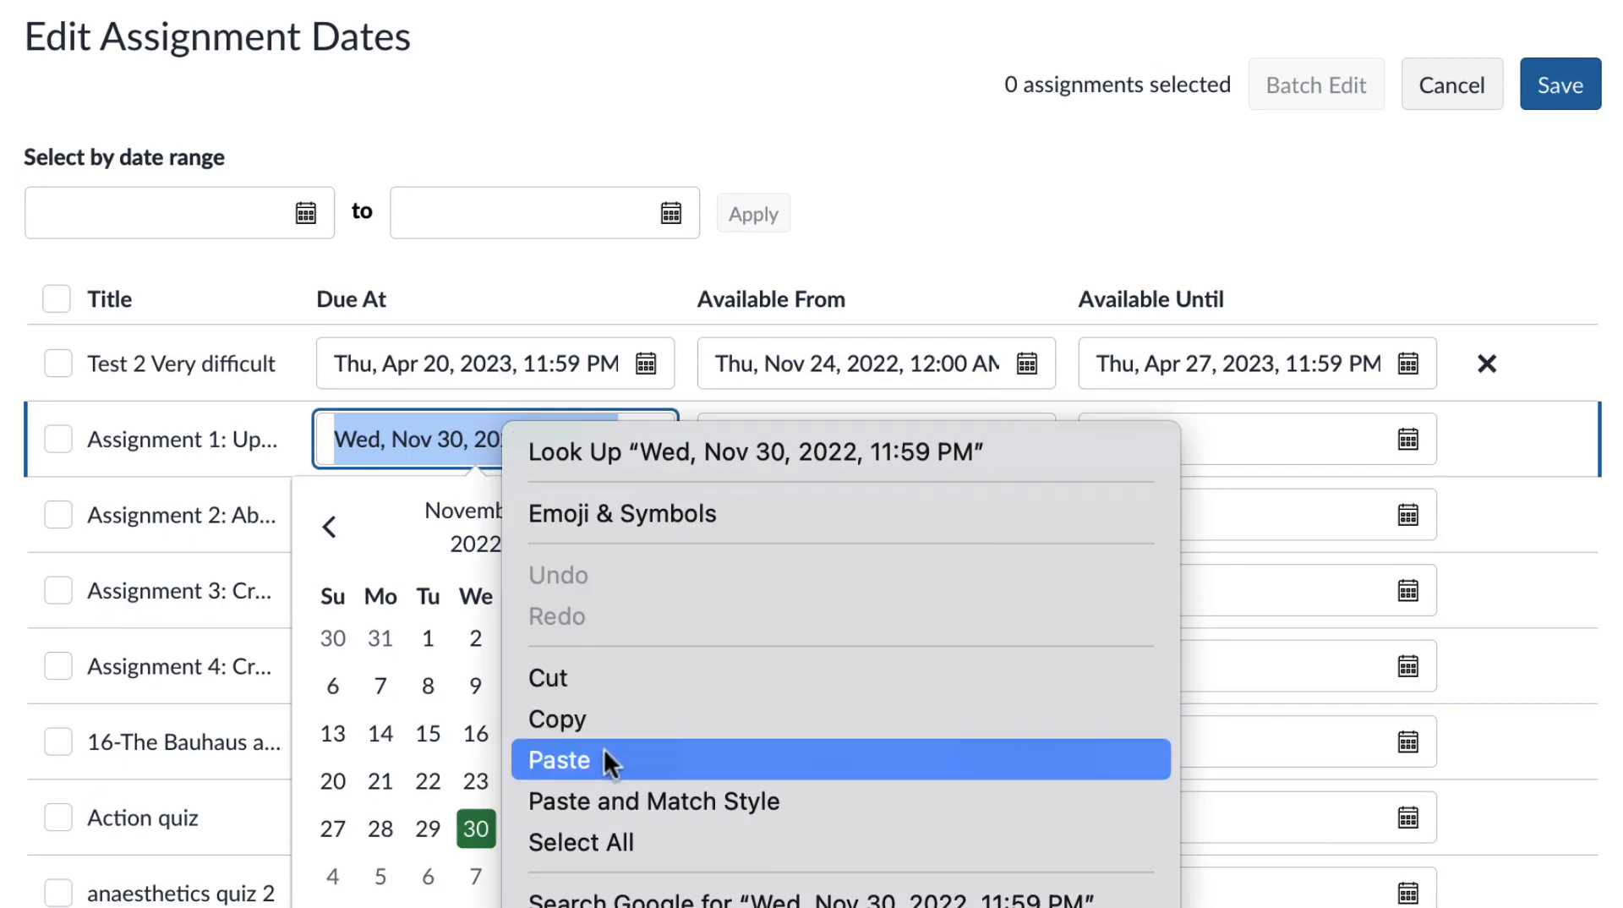
{"action": "left_click", "coordinate": [705, 727]}
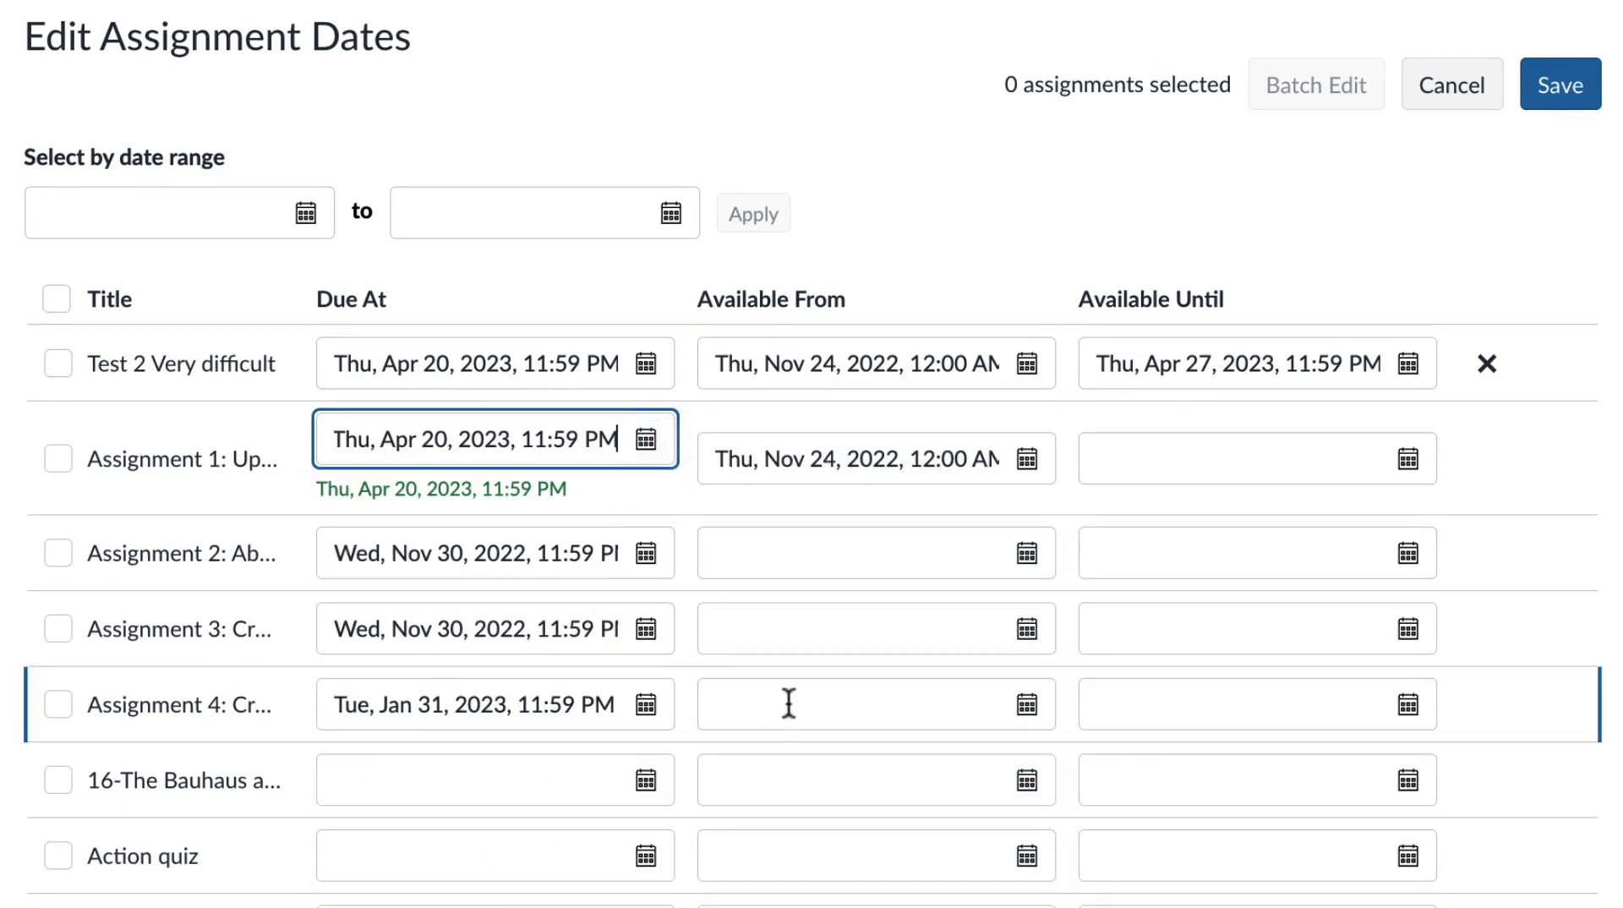
Paste the copied due date, Thu, Apr 20, 2023, 11:59 PM, over Assignment 2's due date.
{"action": "left_click", "coordinate": [442, 555]}
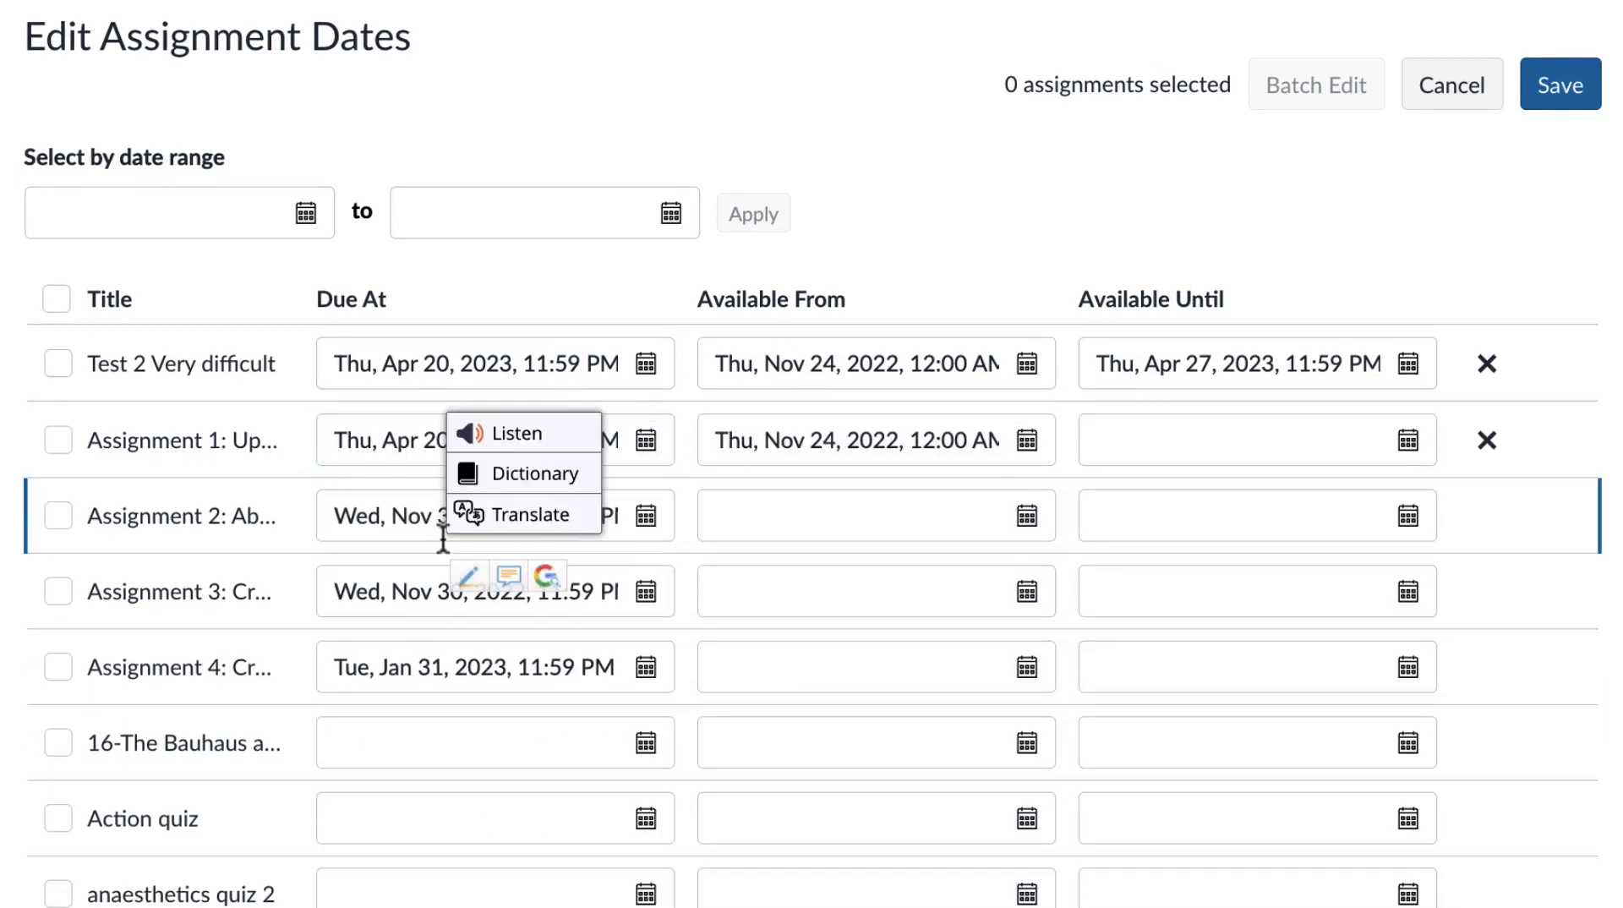
{"action": "left_click", "coordinate": [410, 519]}
{"action": "right_click", "coordinate": [409, 519]}
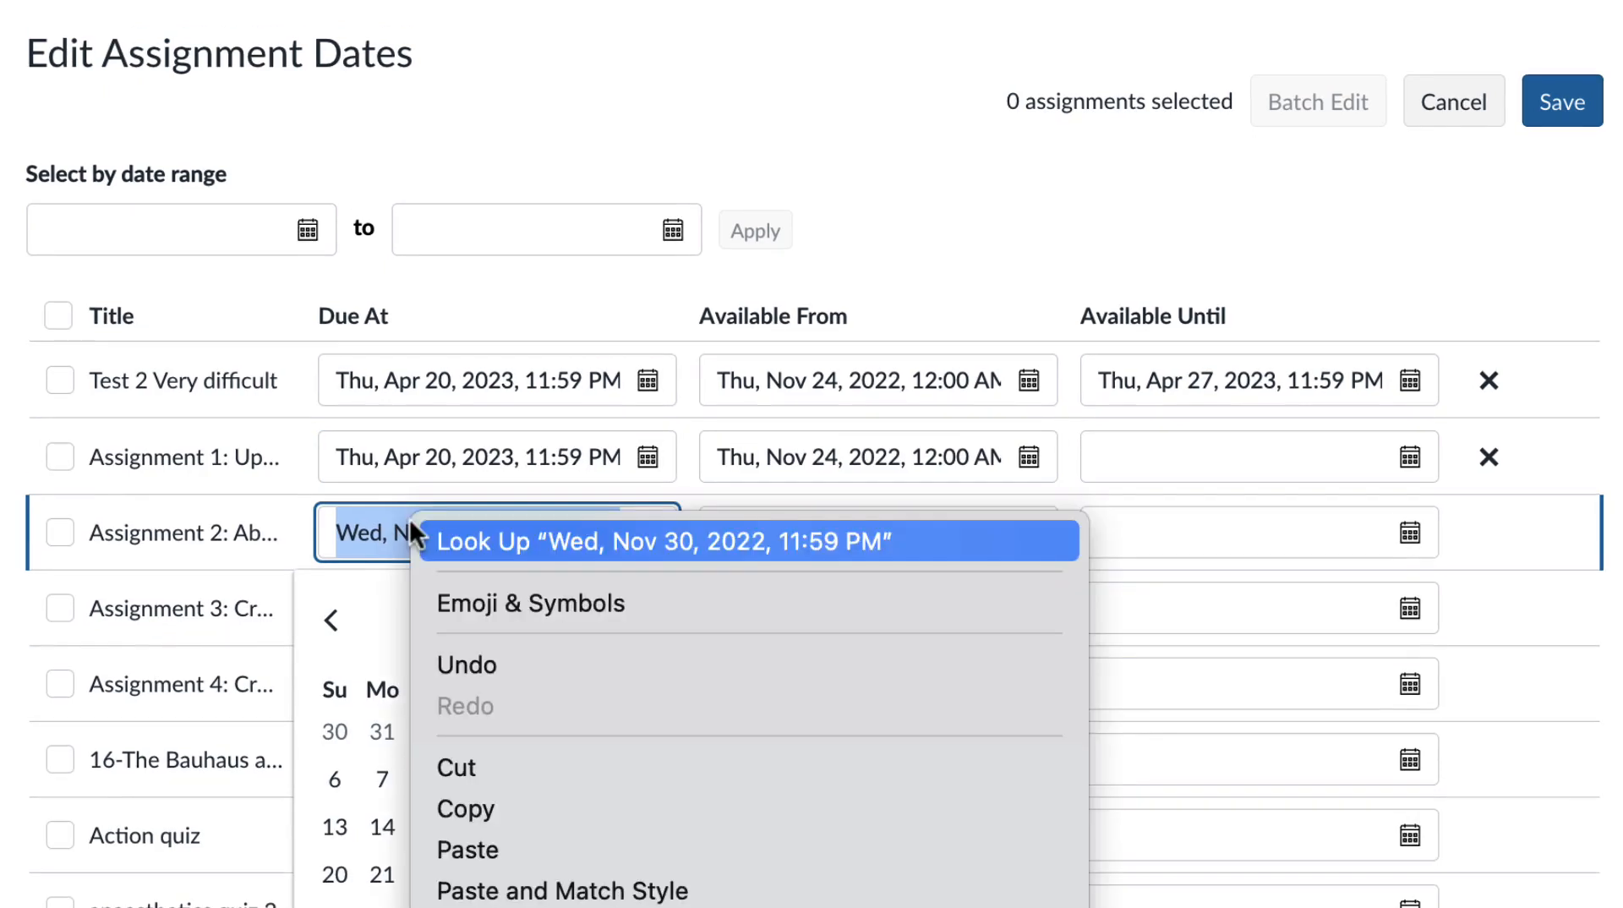
{"action": "left_click", "coordinate": [556, 849]}
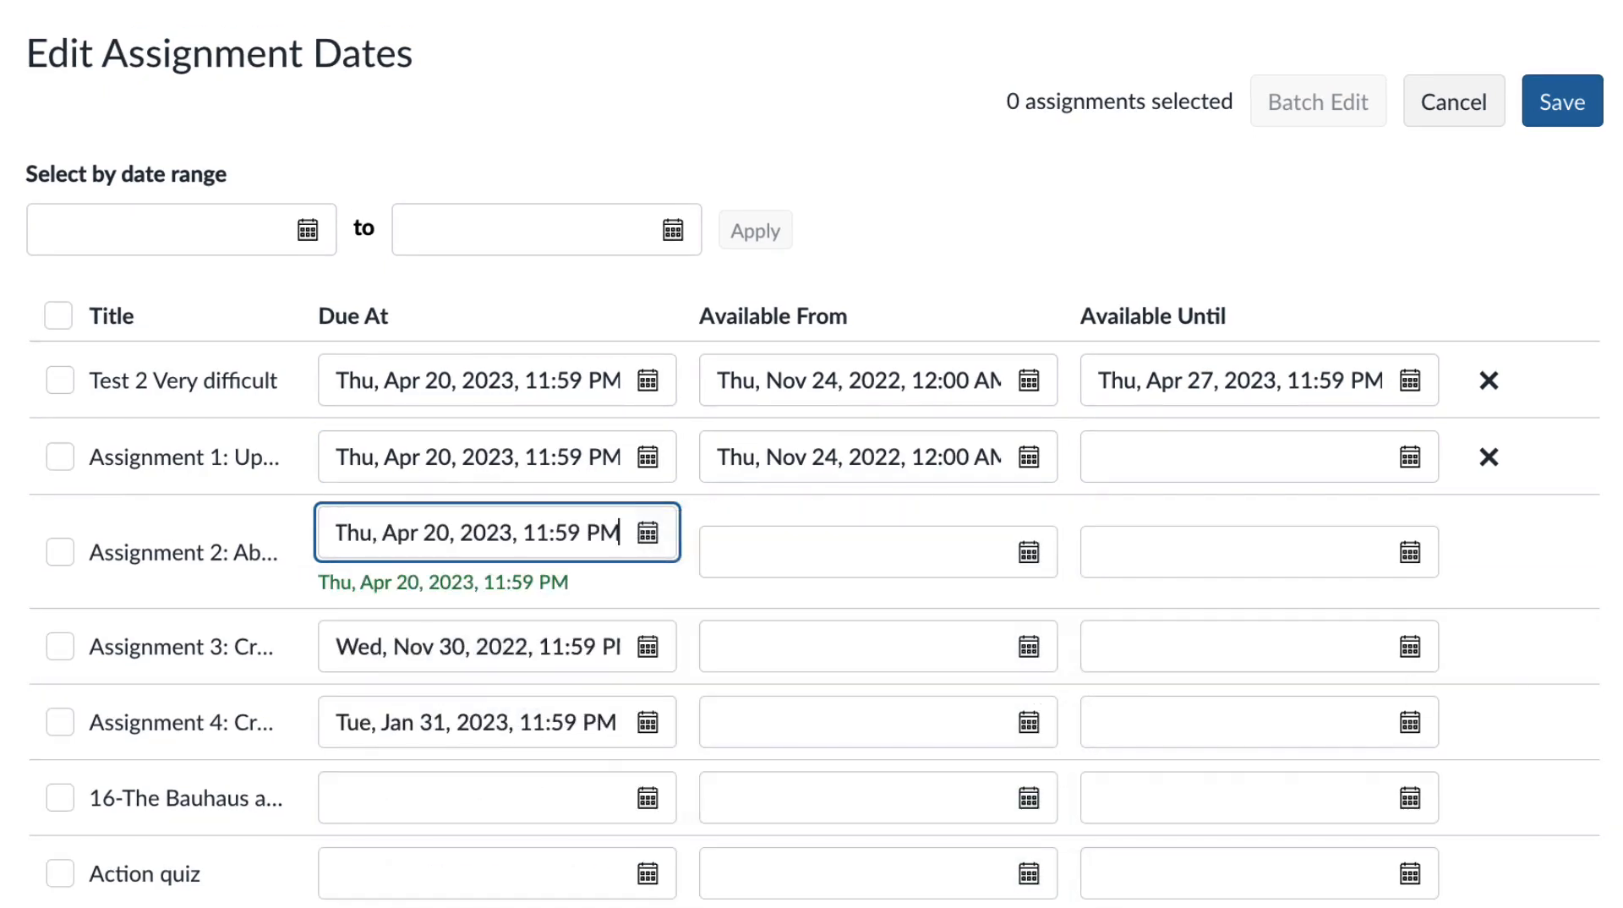
Accept the pasted due date for Assignment 2 and save all the edited assignment dates.
{"action": "left_click", "coordinate": [474, 597]}
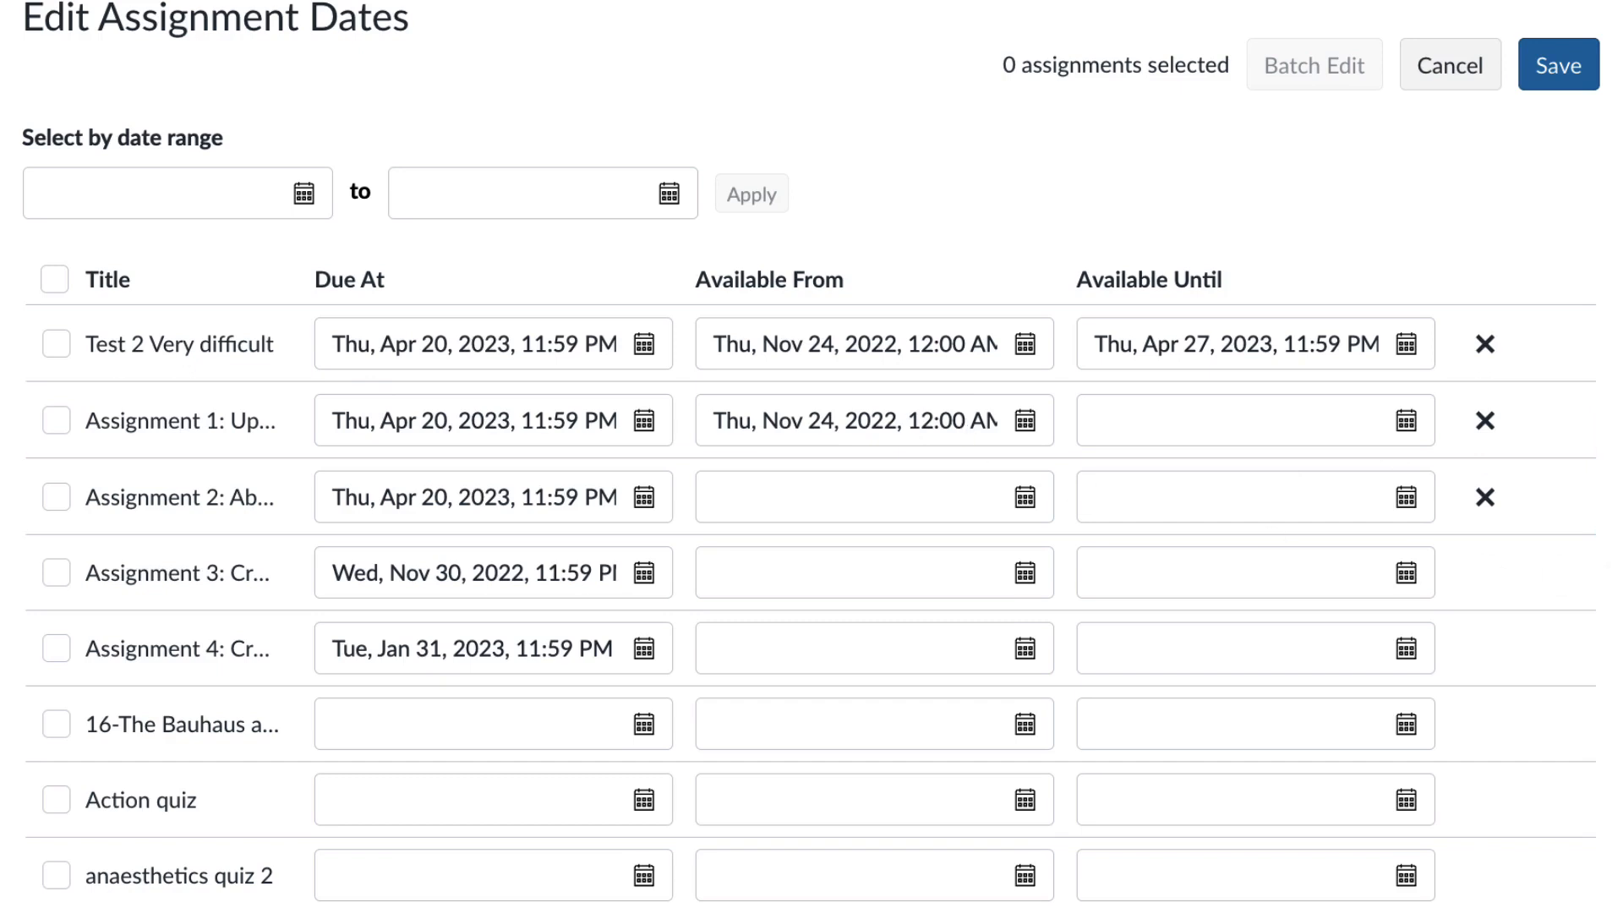
{"action": "left_click", "coordinate": [1563, 73]}
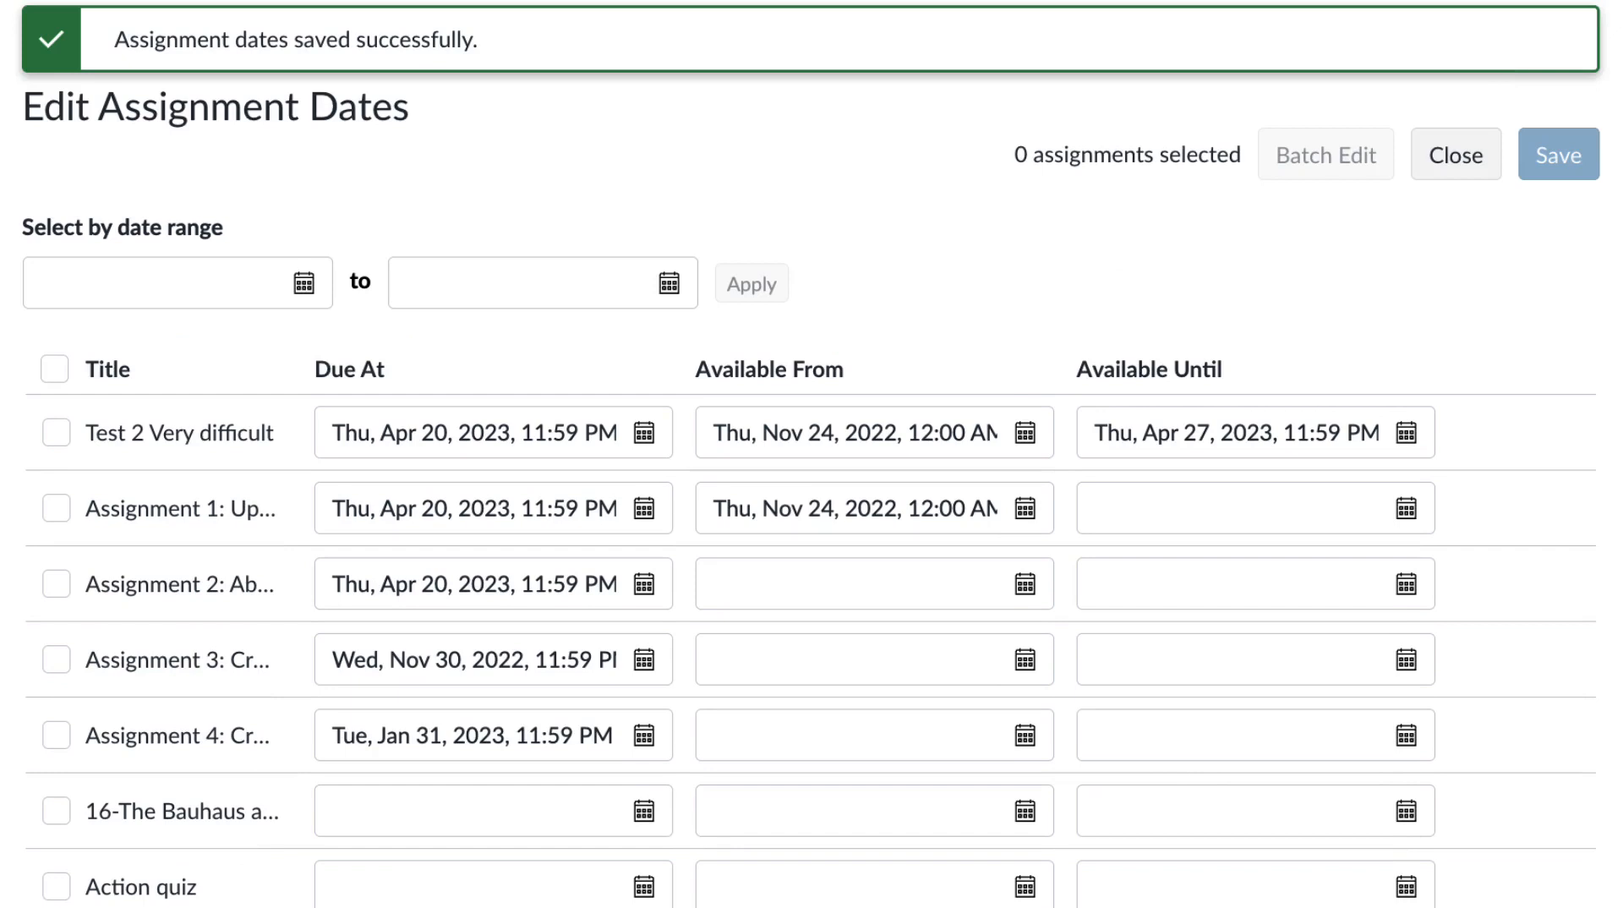
{"action": "scroll", "coordinate": [812, 457], "scroll_direction": "up", "scroll_amount": 1}
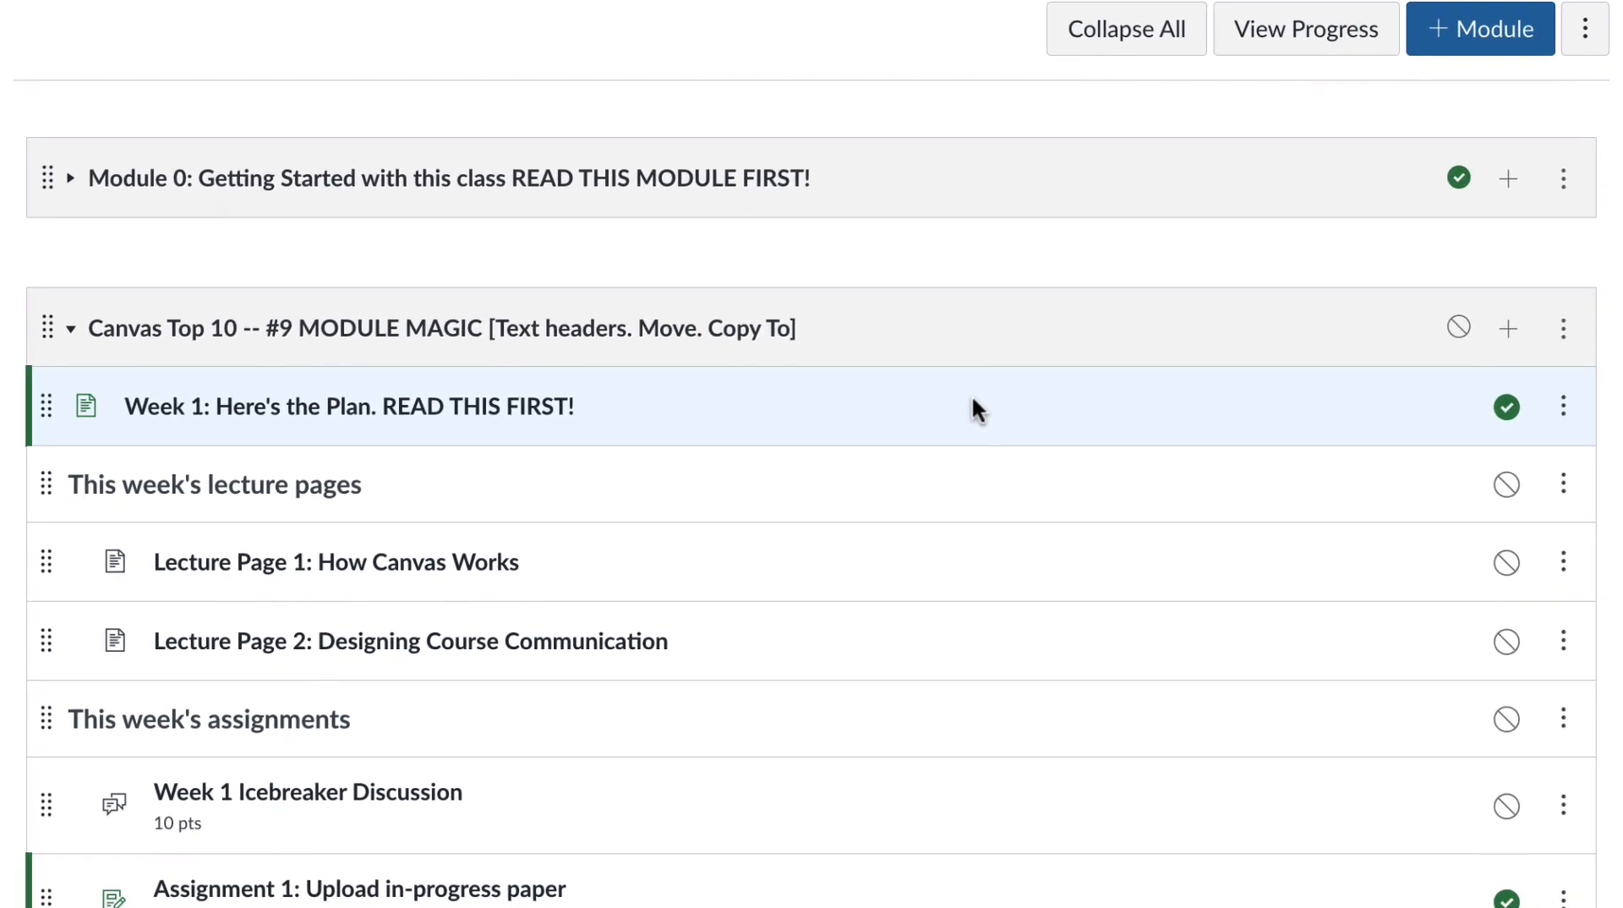
Open the page "Week 1: Here's the Plan. READ THIS FIRST!" for editing and go to its options.
{"action": "left_click", "coordinate": [893, 417]}
{"action": "left_click", "coordinate": [1501, 36]}
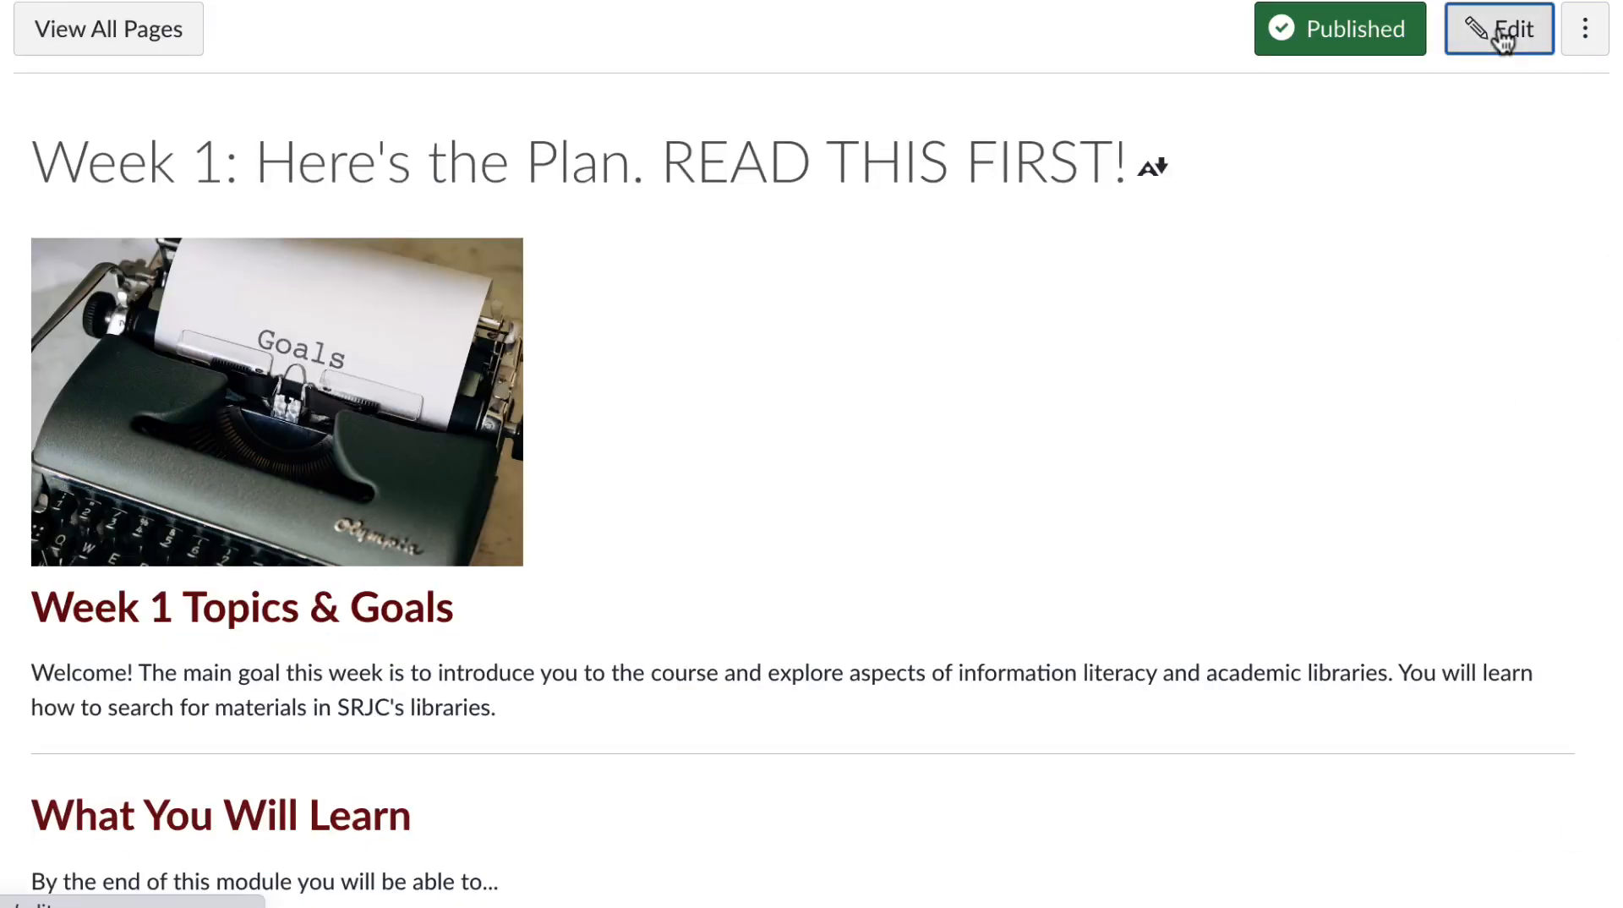
{"action": "scroll", "coordinate": [987, 435], "scroll_direction": "down", "scroll_amount": 4}
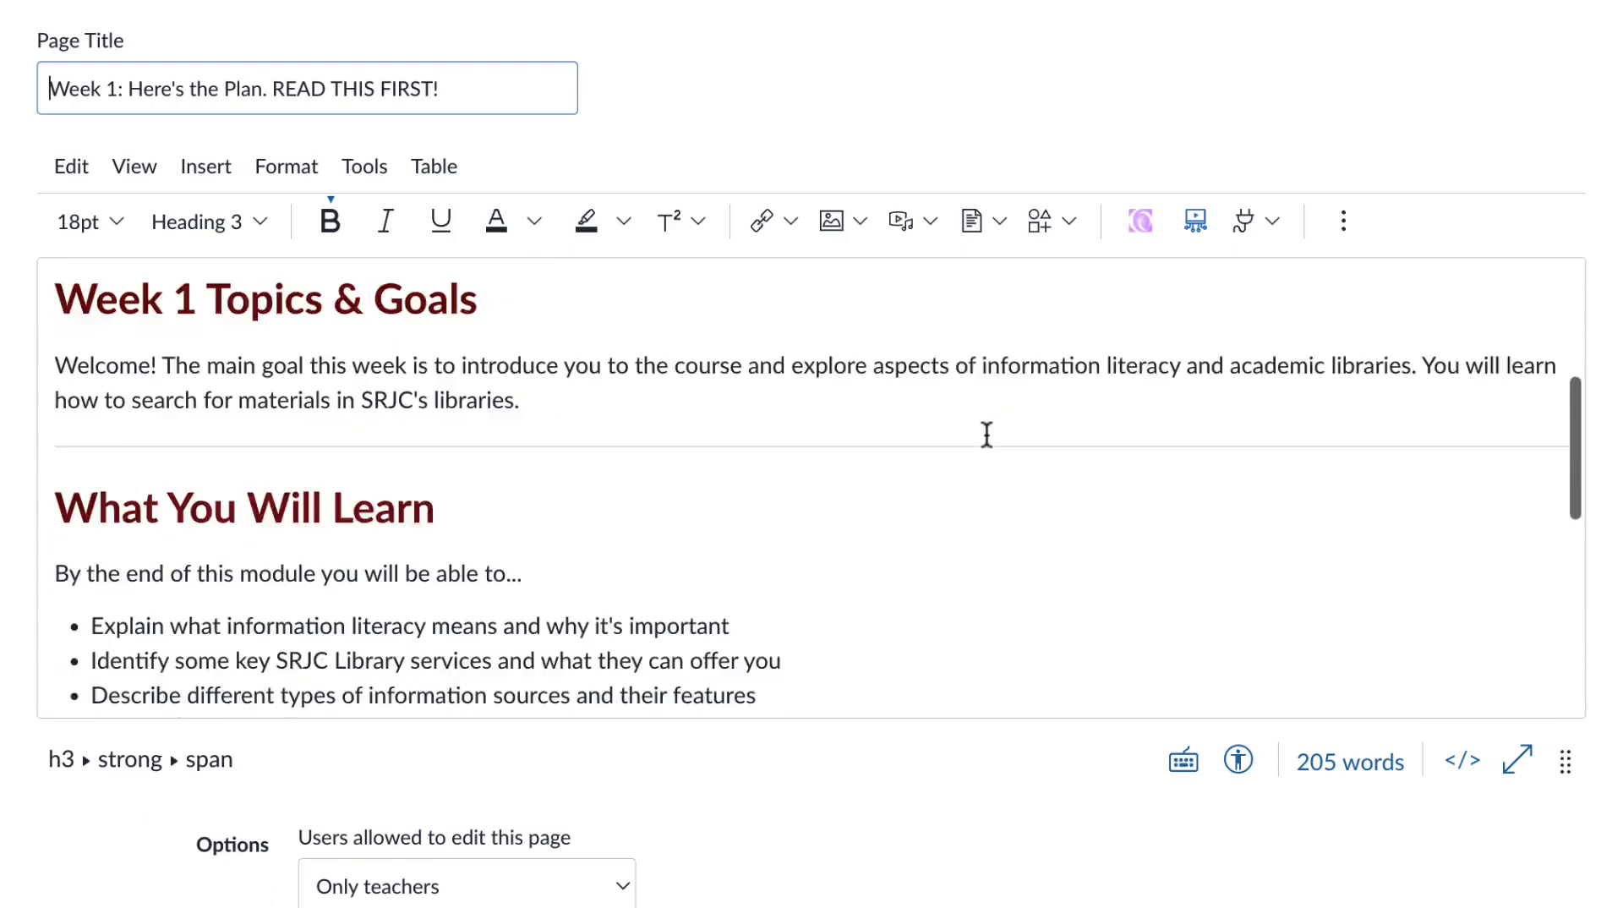
{"action": "scroll", "coordinate": [987, 435], "scroll_direction": "down", "scroll_amount": 5}
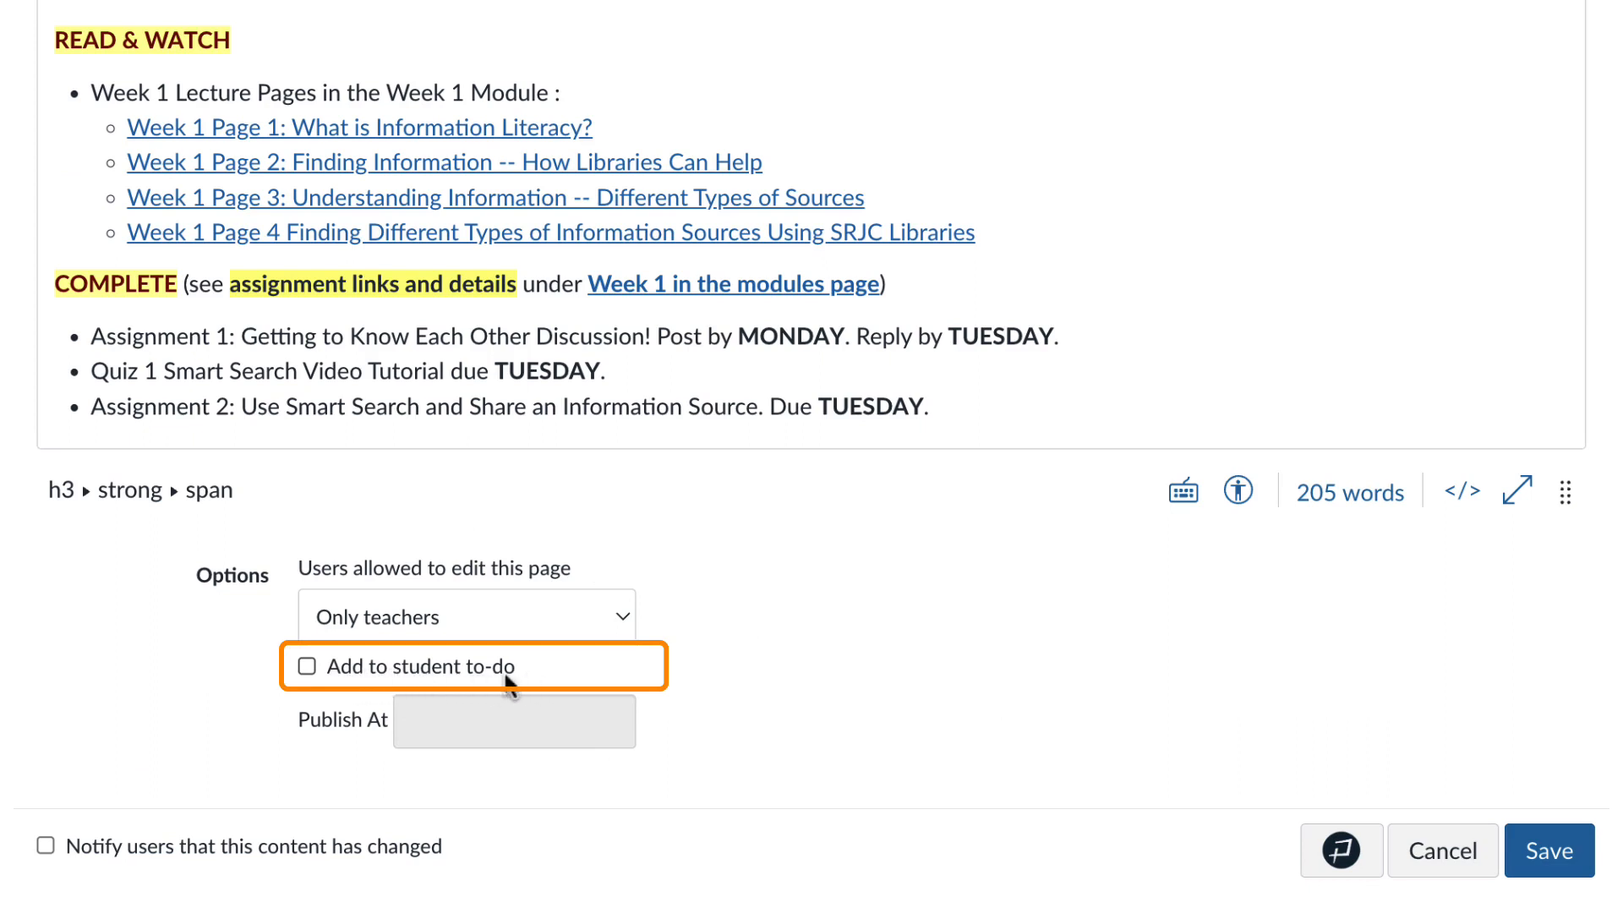
Add the page to the student to-do list with the date Apr 20, 2023, 11:59 PM, and save the page.
{"action": "left_click", "coordinate": [307, 667]}
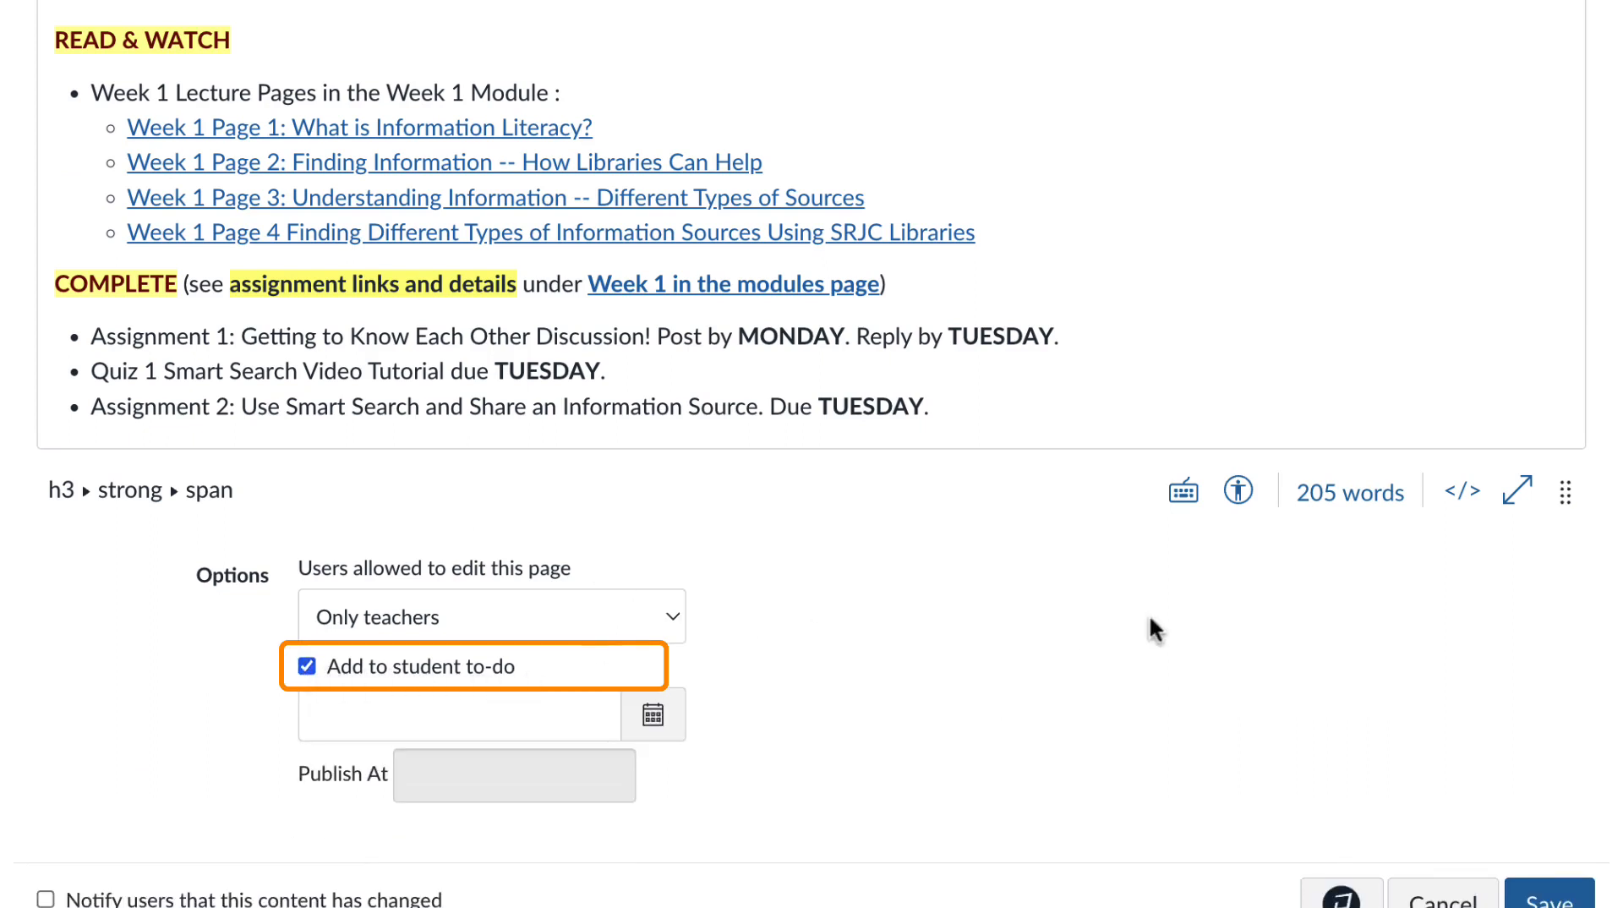
{"action": "left_click", "coordinate": [654, 716]}
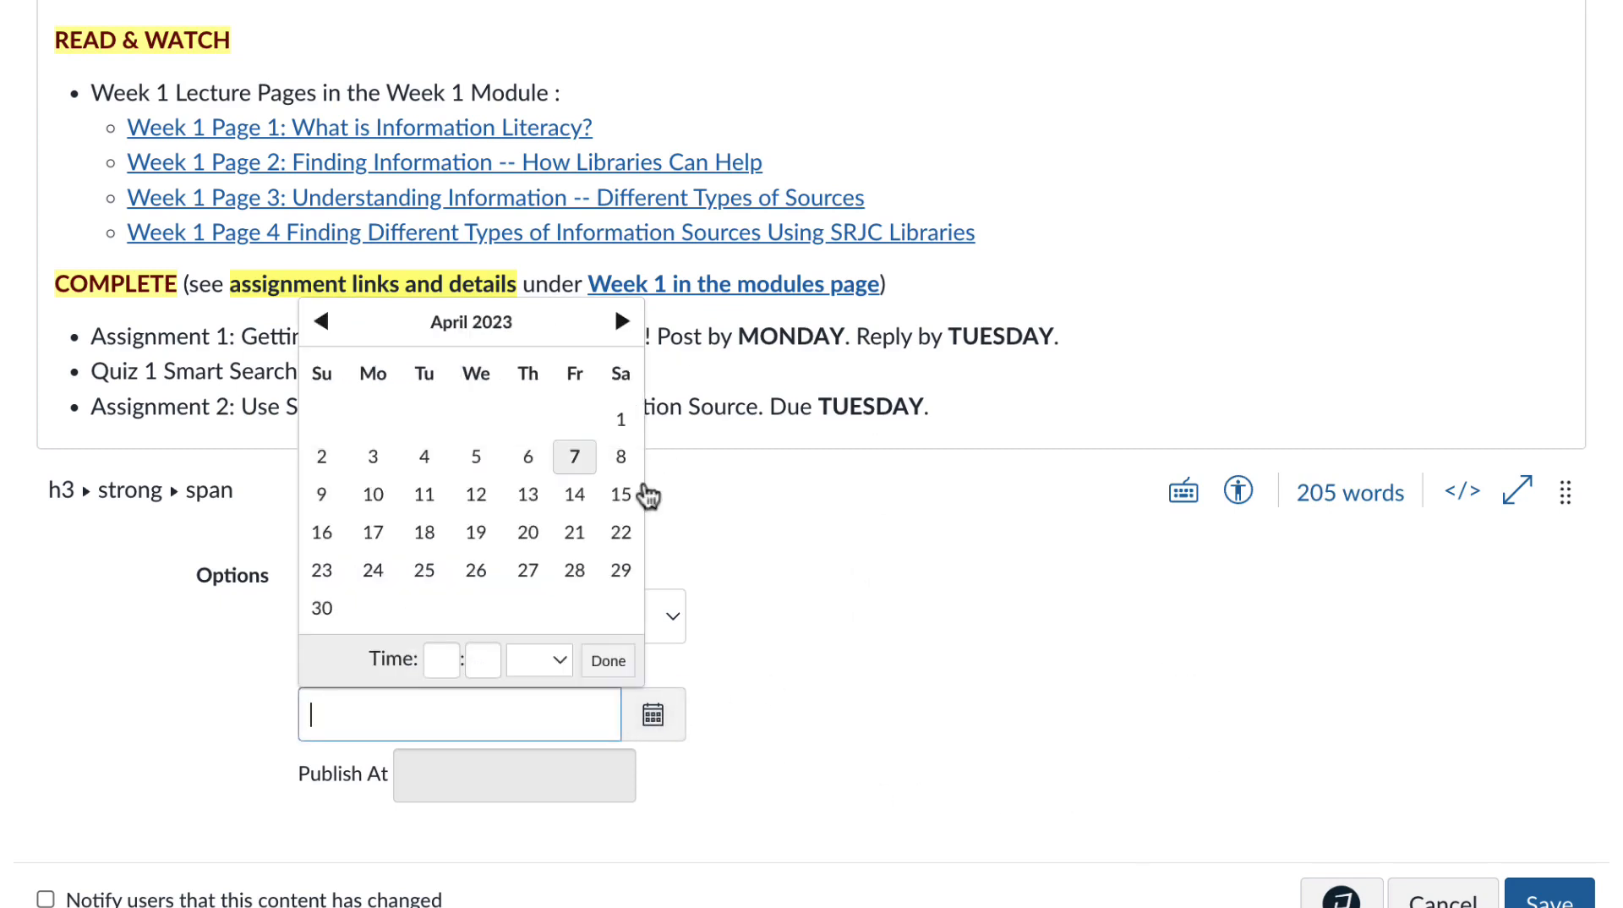
{"action": "left_click", "coordinate": [531, 533]}
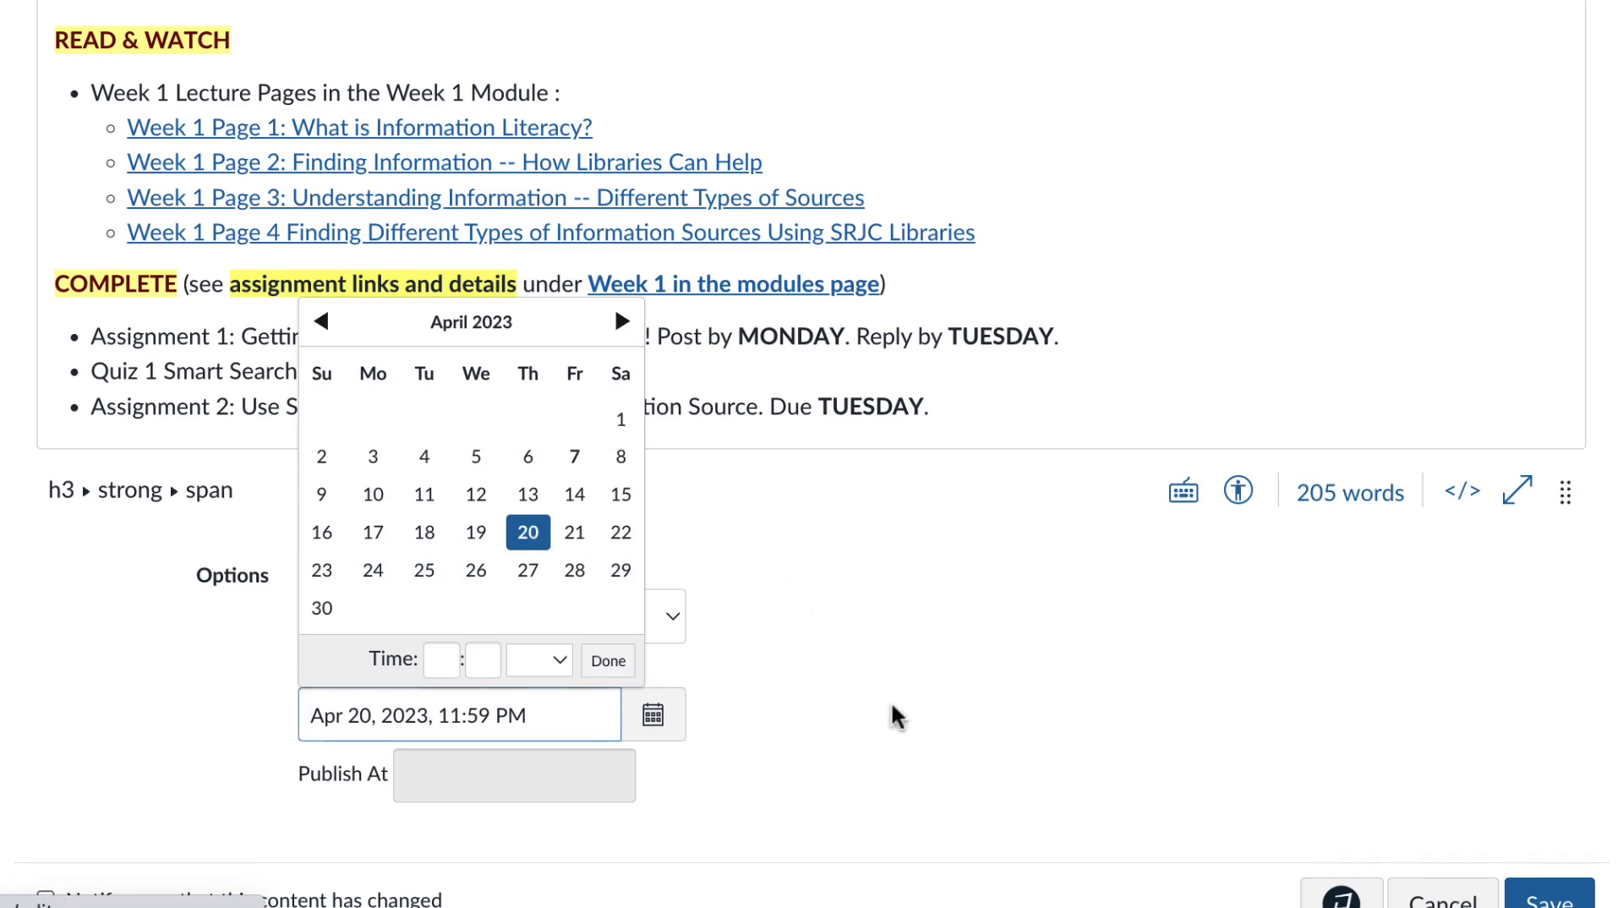
{"action": "left_click", "coordinate": [606, 661]}
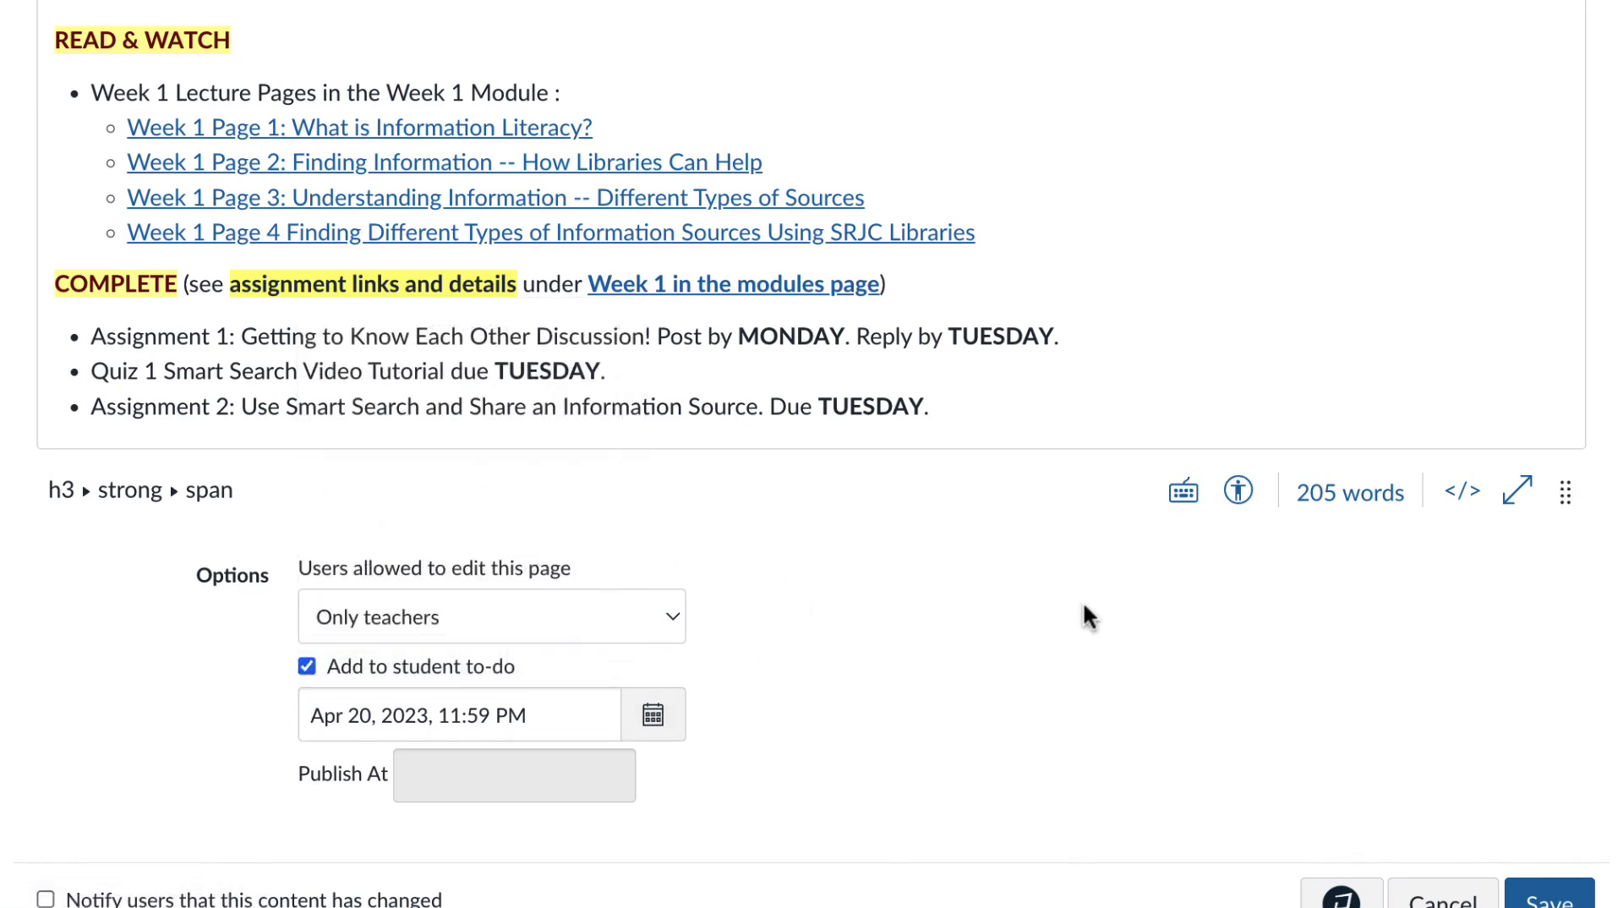
{"action": "left_click", "coordinate": [1552, 899]}
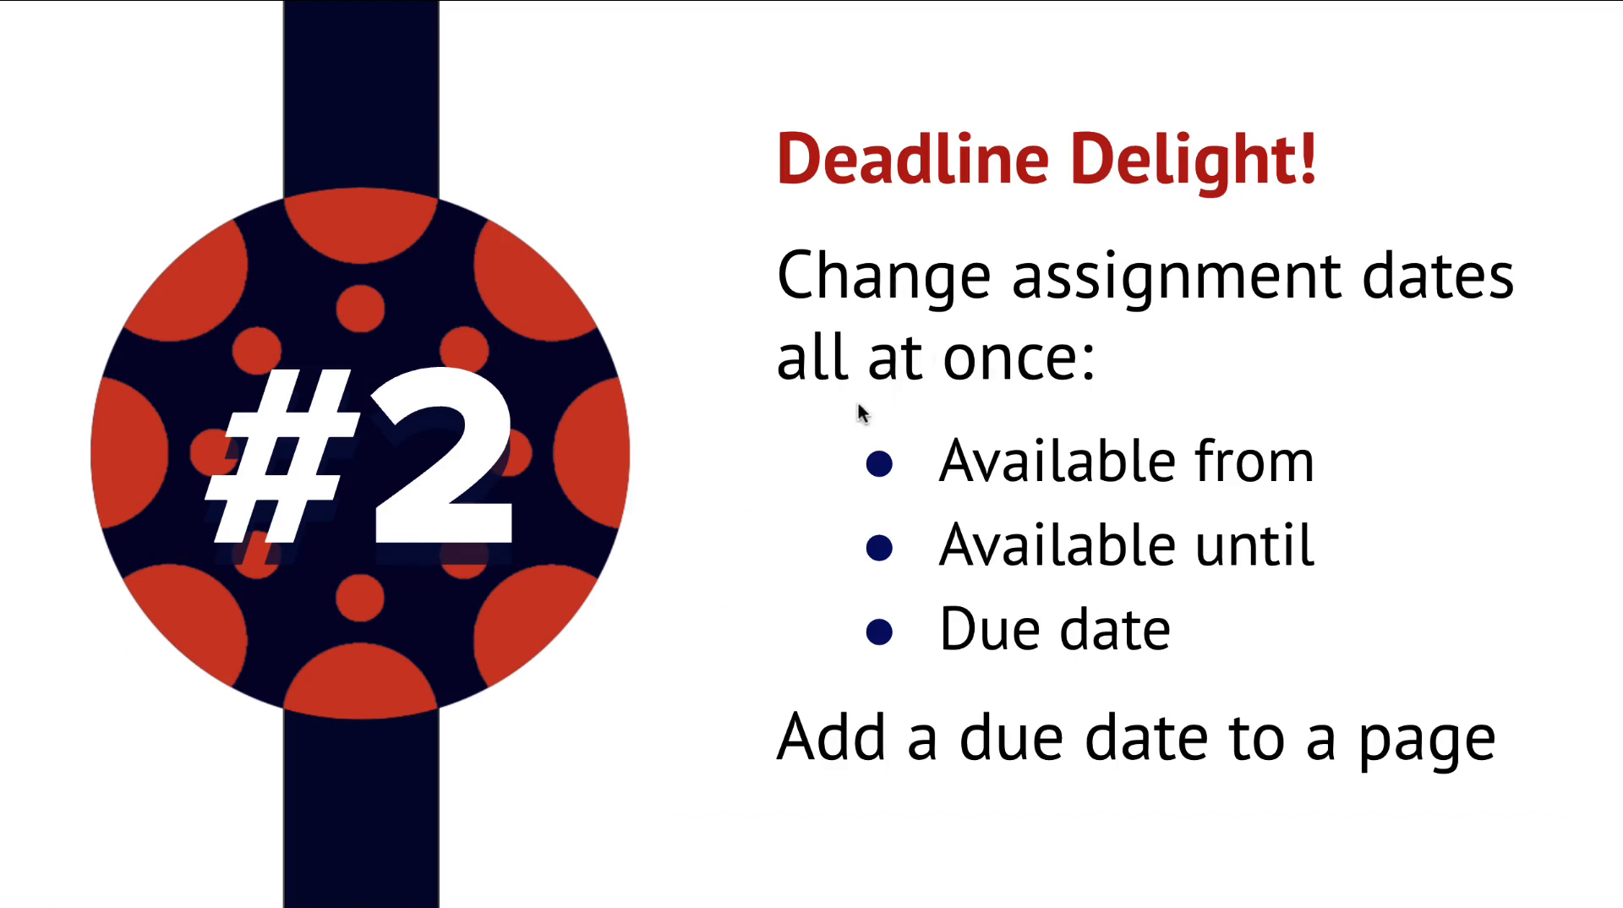
{"action": "key", "text": "Right"}
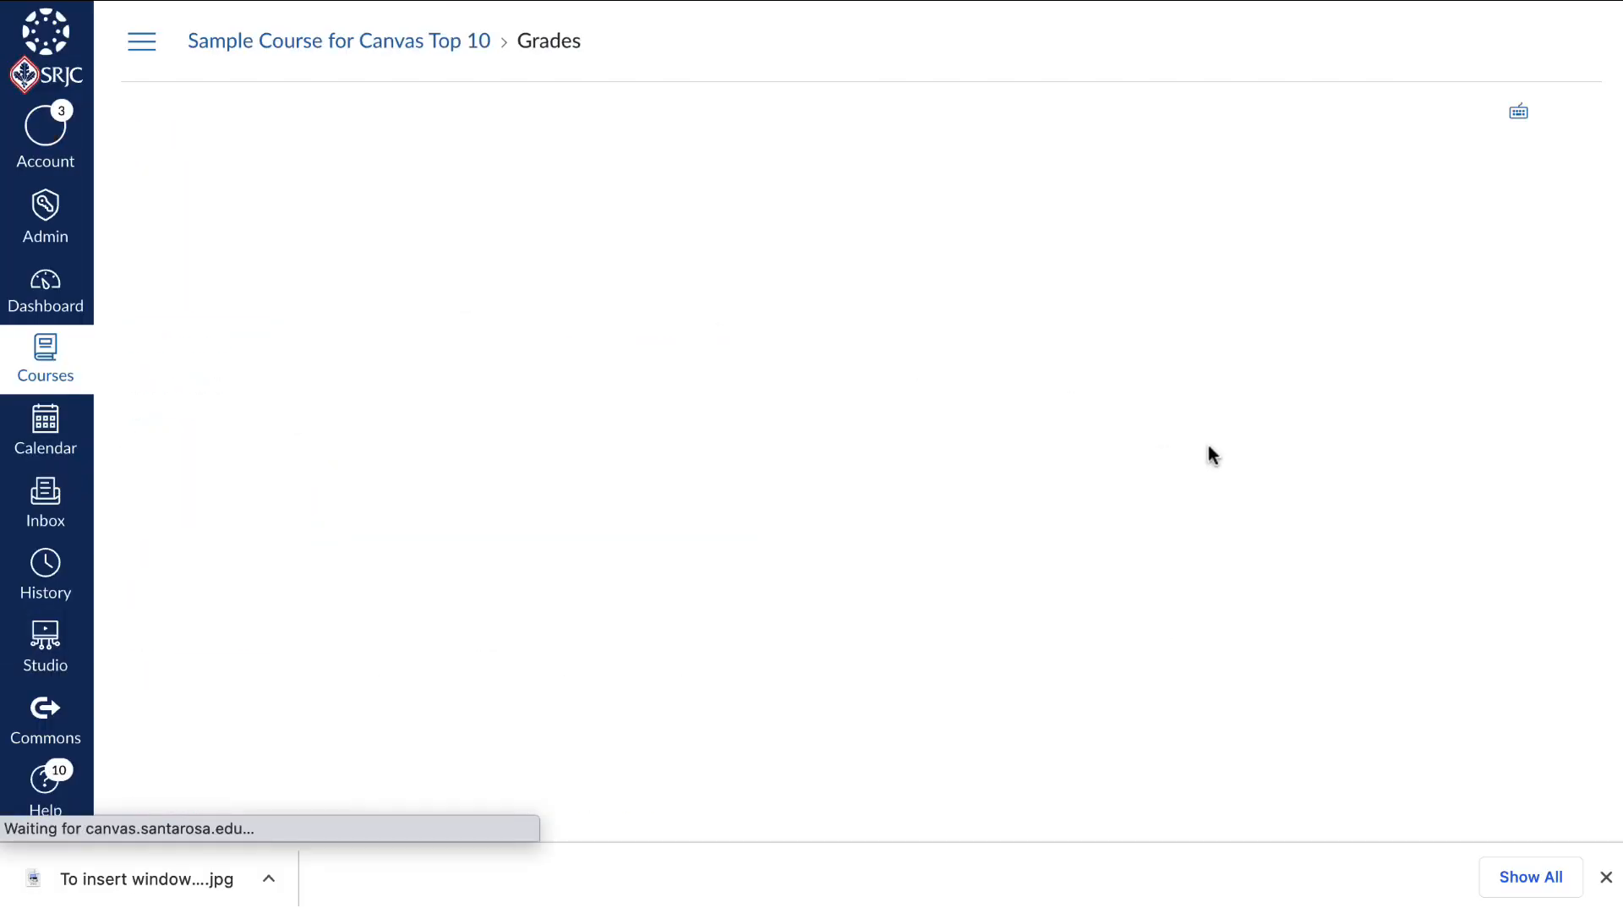
Show the unpublished assignments as columns in the gradebook, look through them, and hide them again.
{"action": "scroll", "coordinate": [935, 392], "scroll_direction": "right", "scroll_amount": 10}
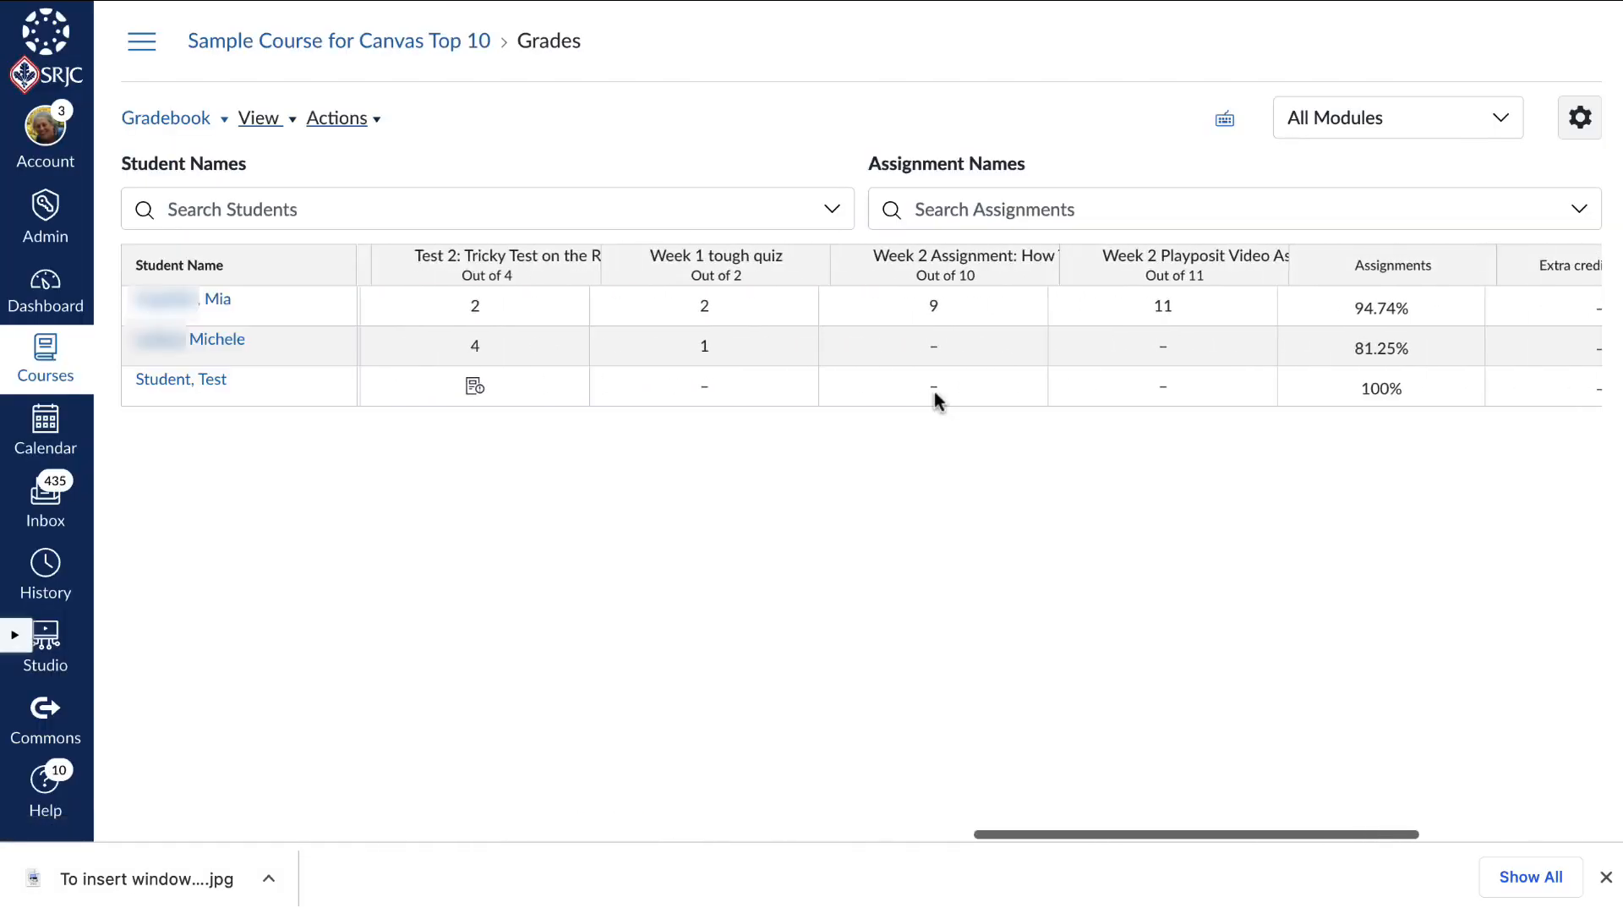
{"action": "scroll", "coordinate": [935, 392], "scroll_direction": "right", "scroll_amount": 10}
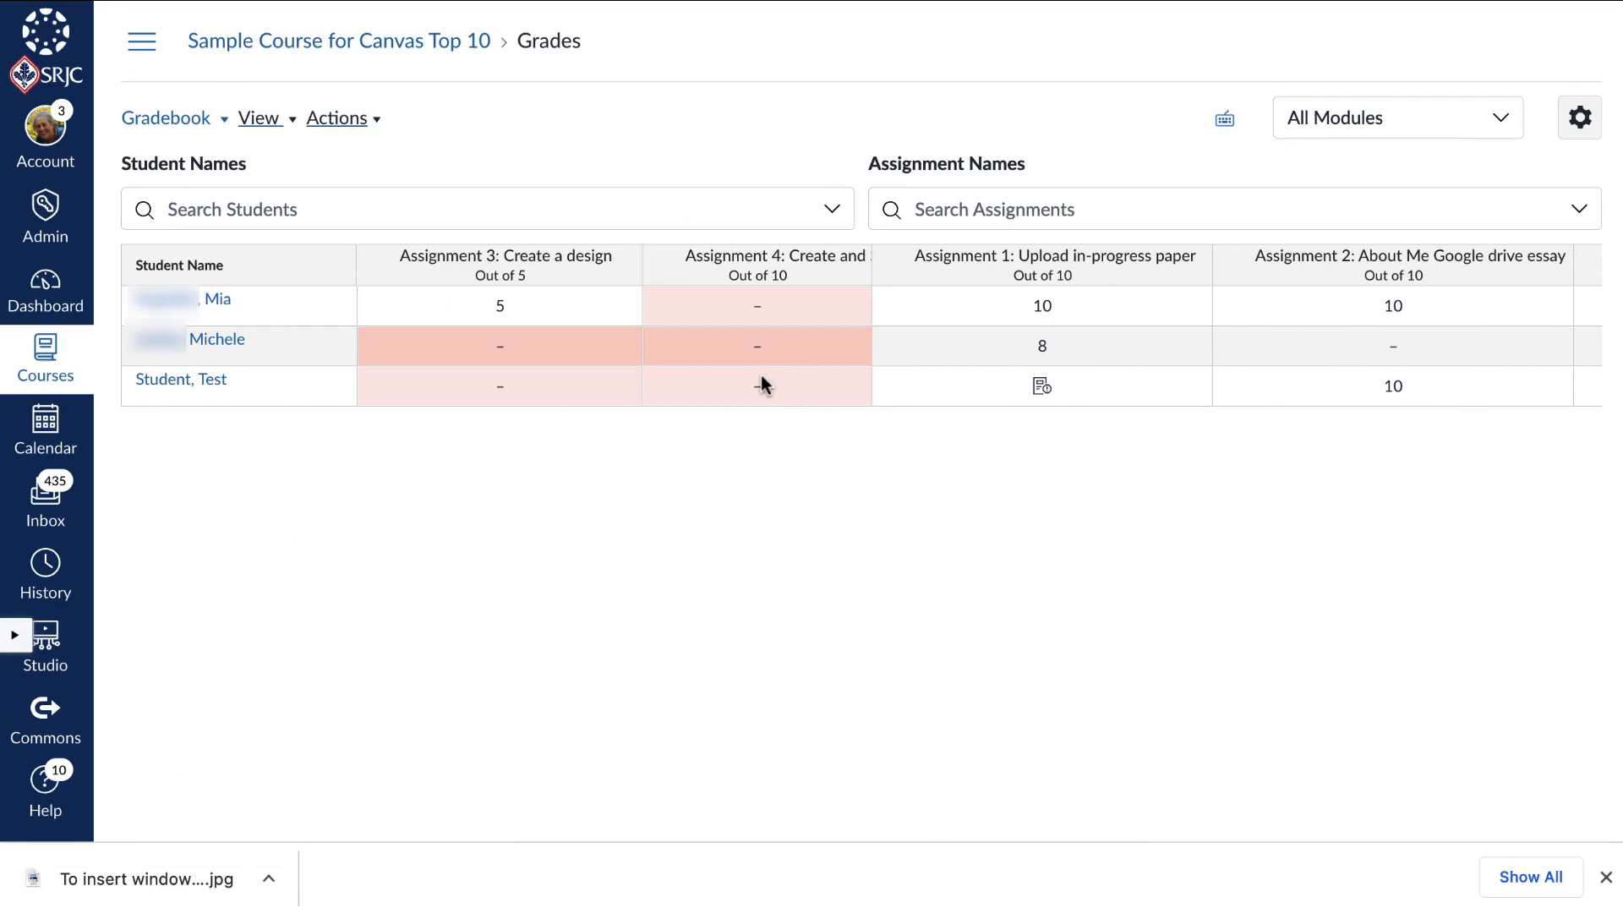
{"action": "left_click", "coordinate": [265, 122]}
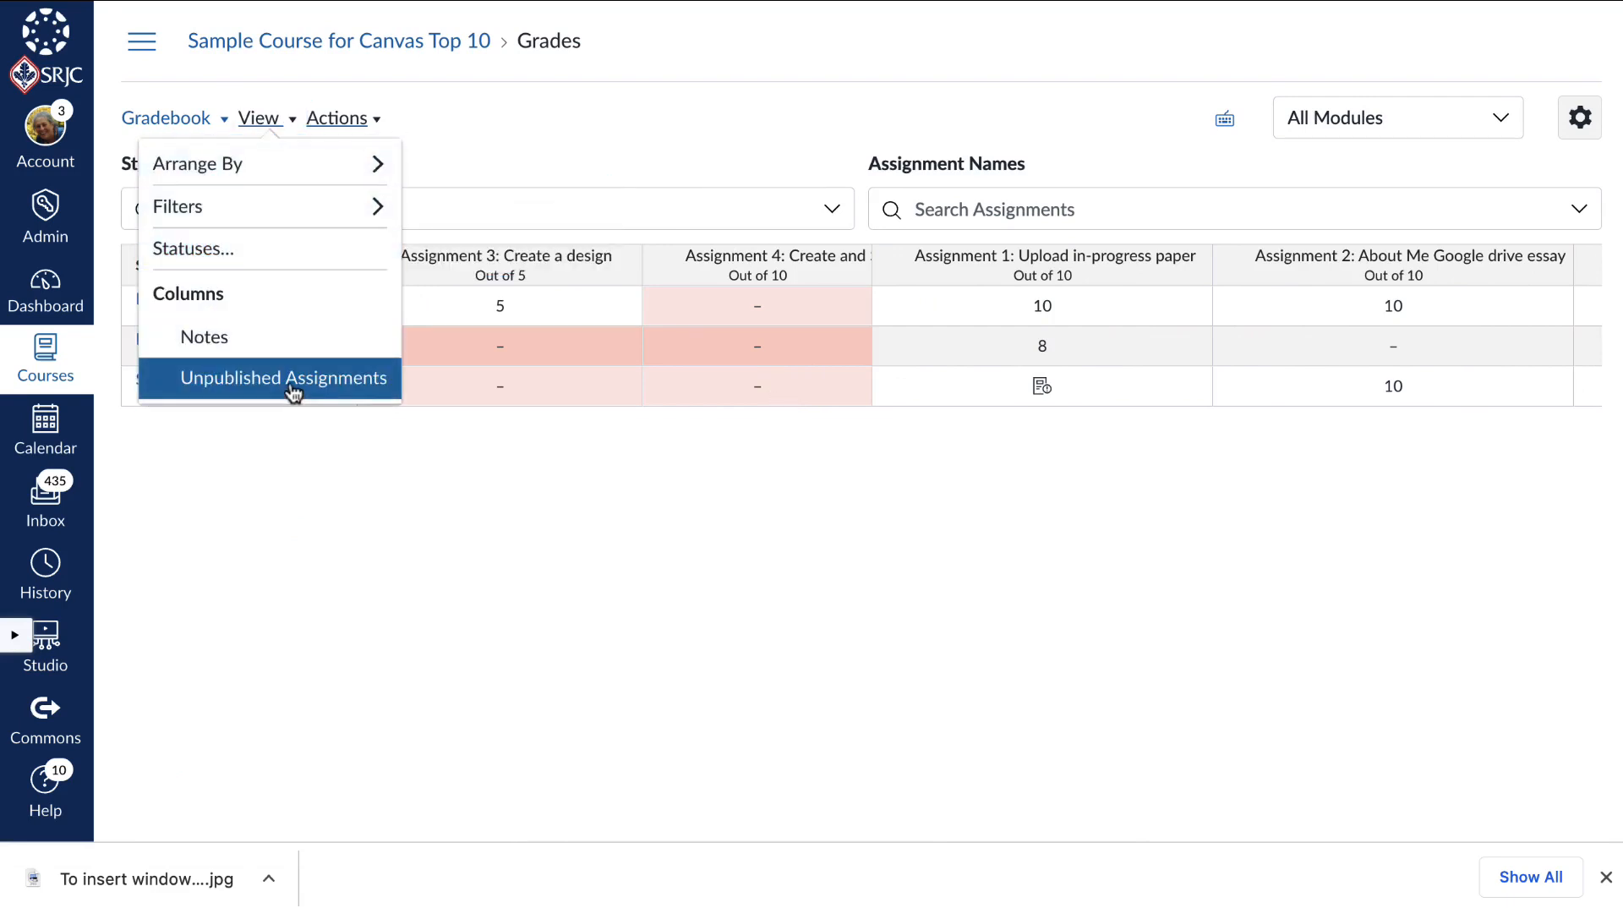
{"action": "left_click", "coordinate": [292, 380]}
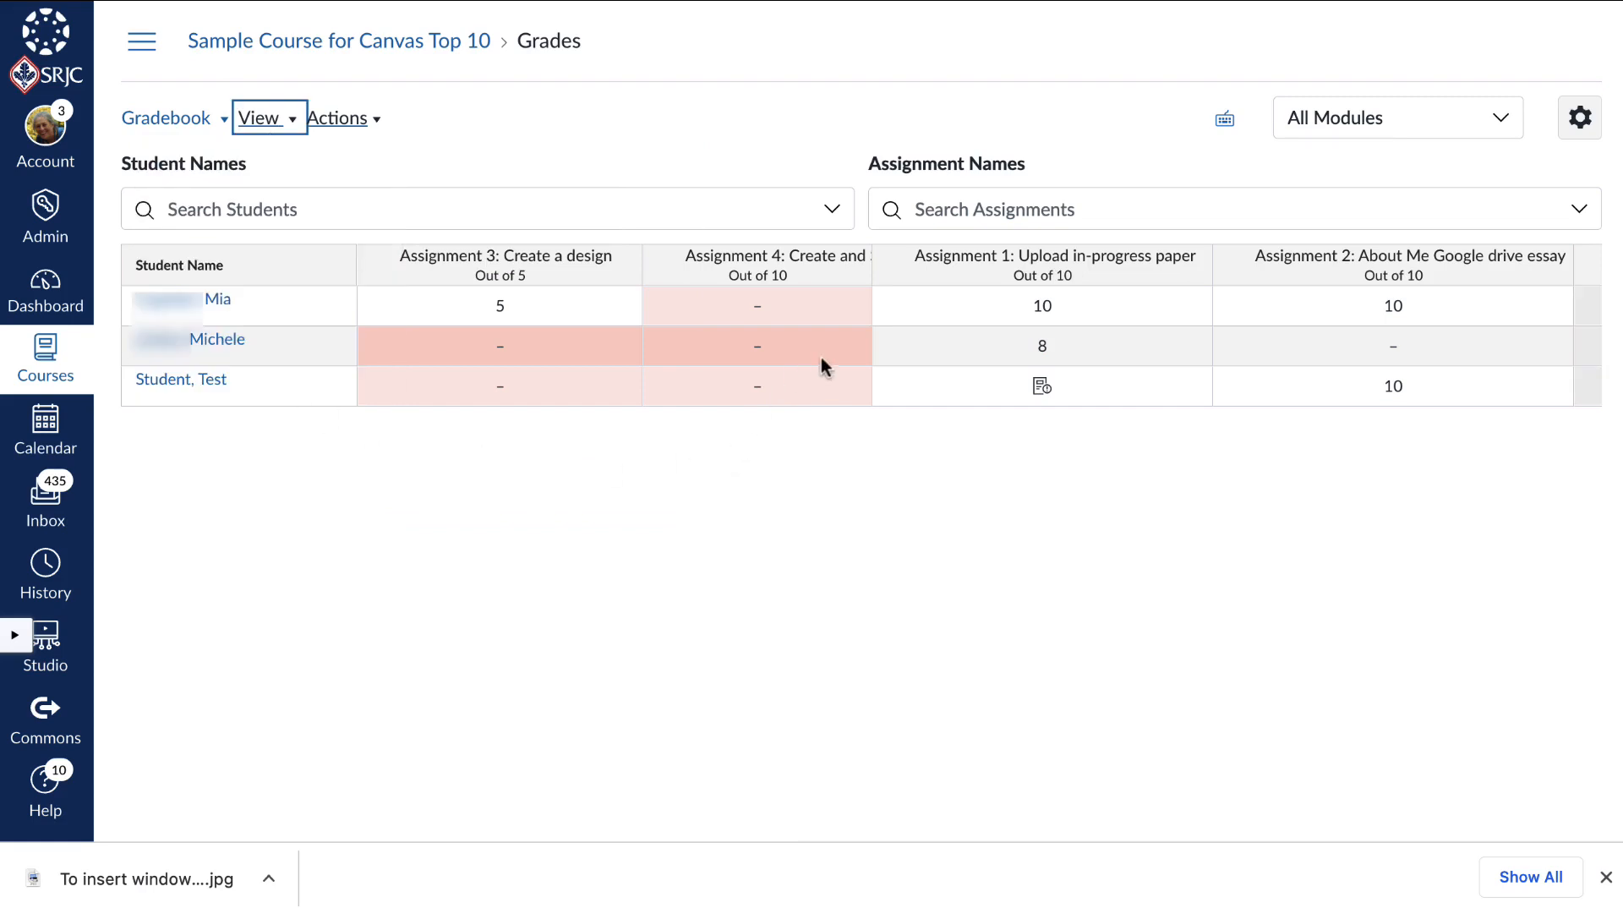
{"action": "scroll", "coordinate": [821, 359], "scroll_direction": "right", "scroll_amount": 15}
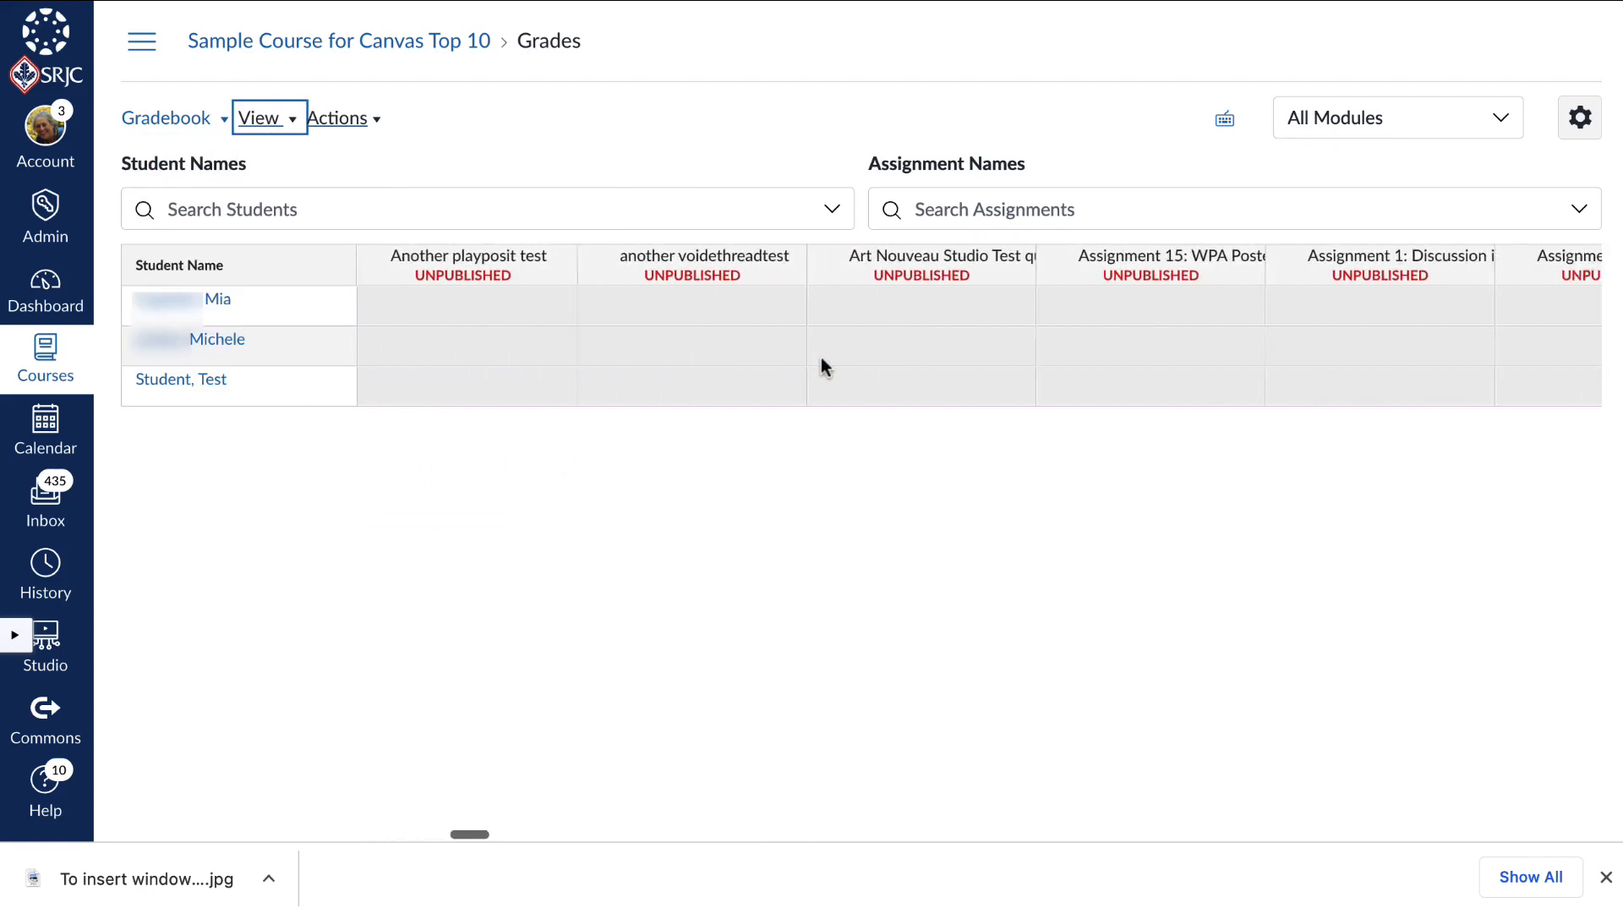
{"action": "scroll", "coordinate": [820, 356], "scroll_direction": "left", "scroll_amount": 15}
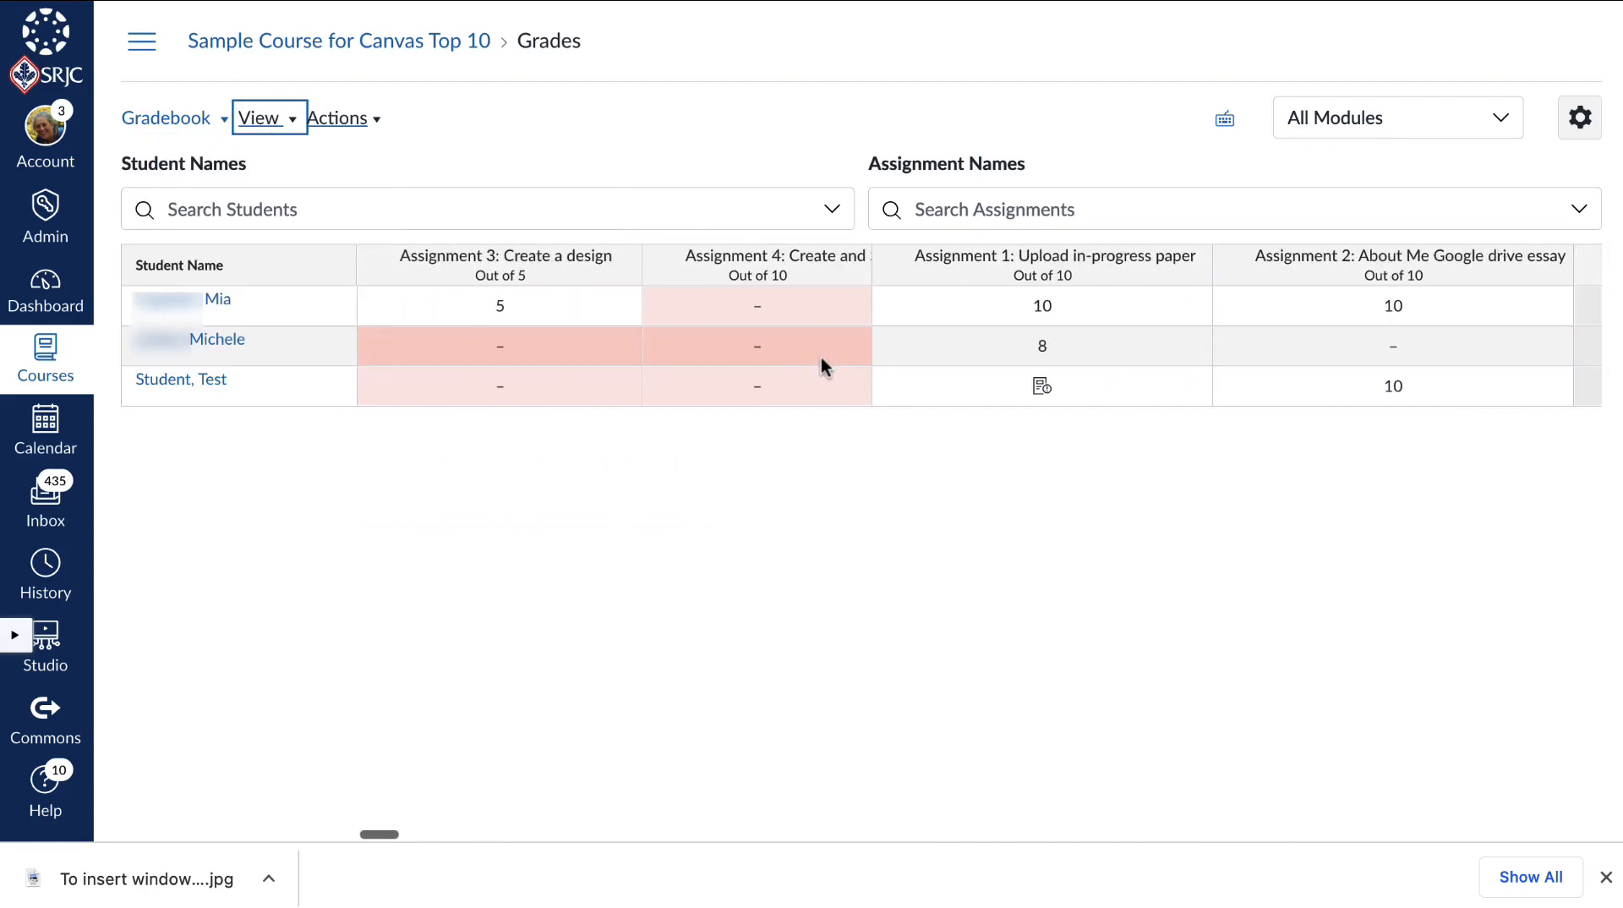
{"action": "left_click", "coordinate": [264, 127]}
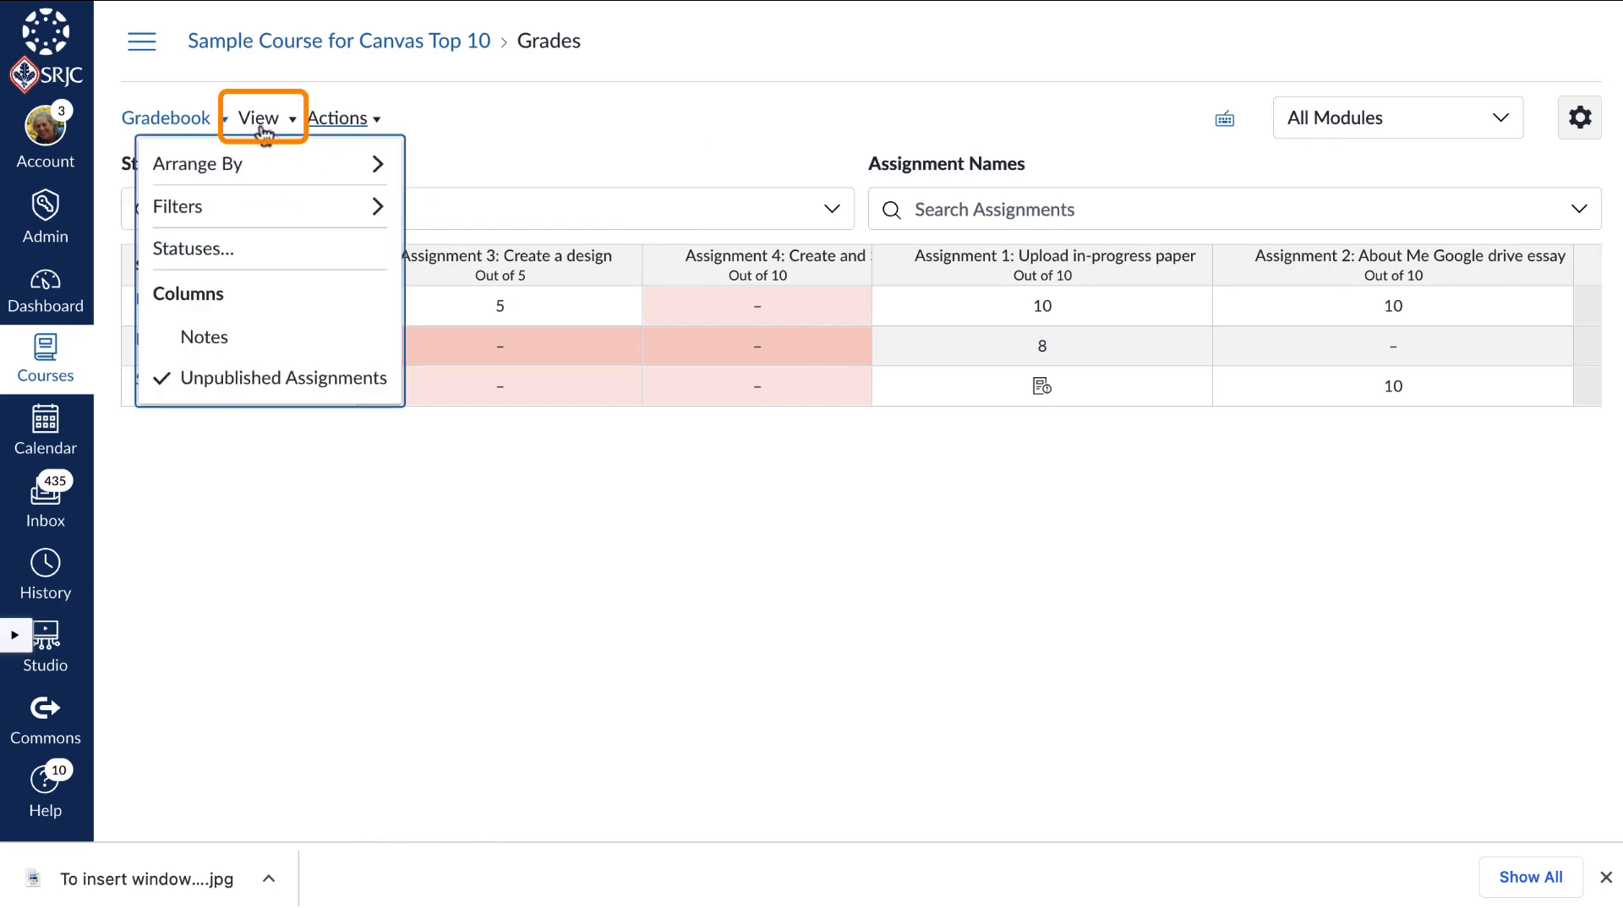
{"action": "left_click", "coordinate": [279, 377]}
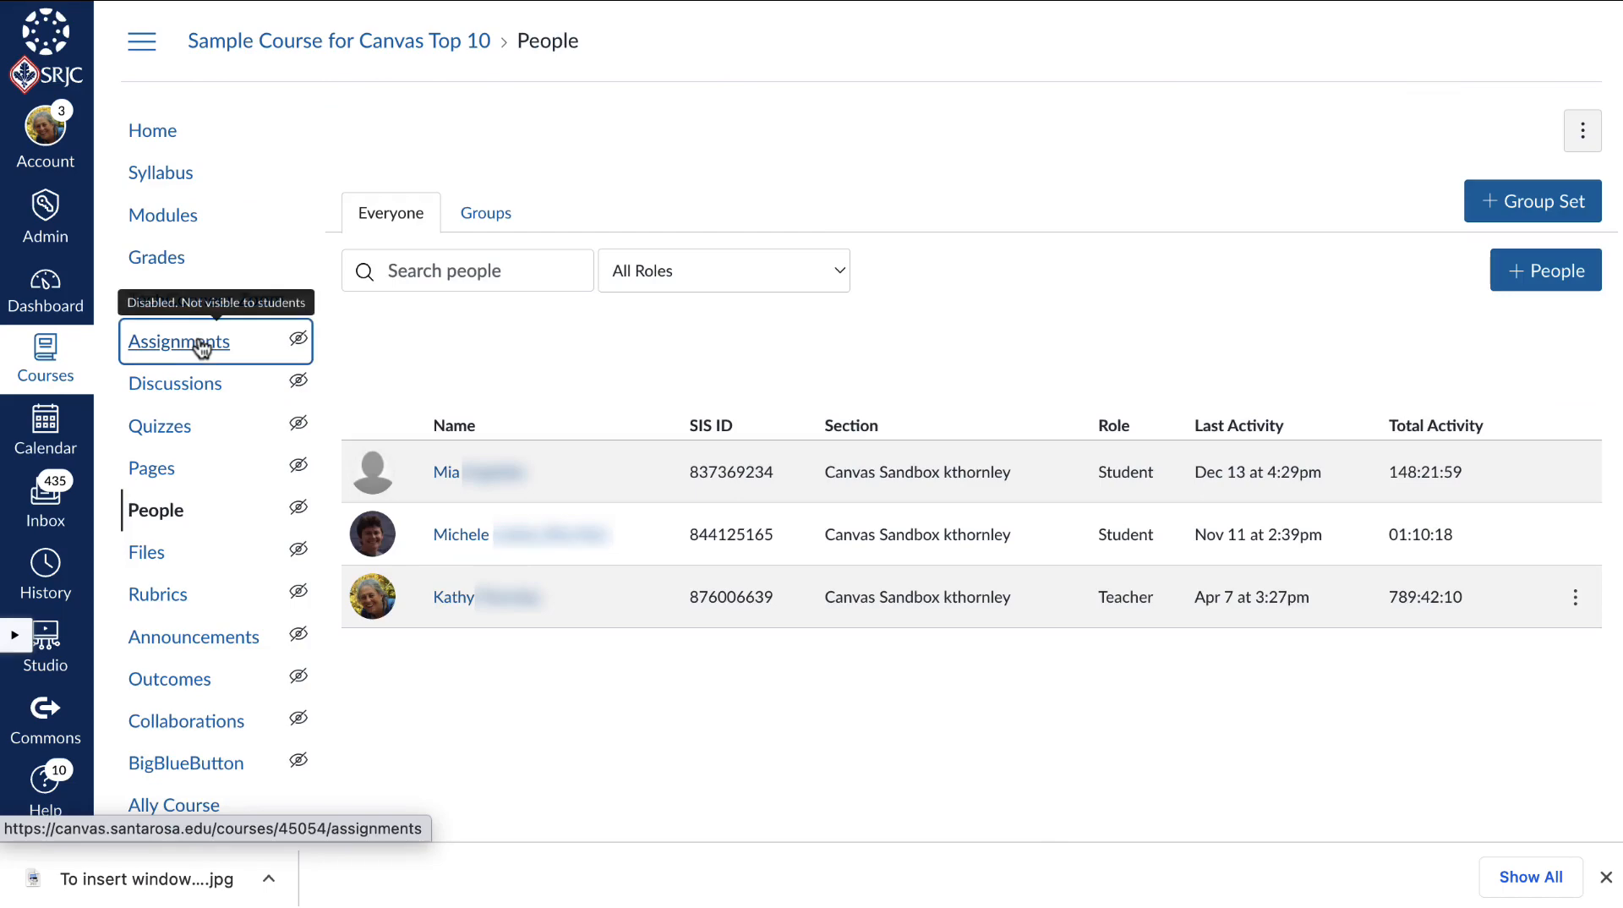
On the Assignments page, move "Assignment 4: Create and Share a New Alphabet Letter" from Imported Assignments to just above "test quiz".
{"action": "left_click", "coordinate": [154, 339]}
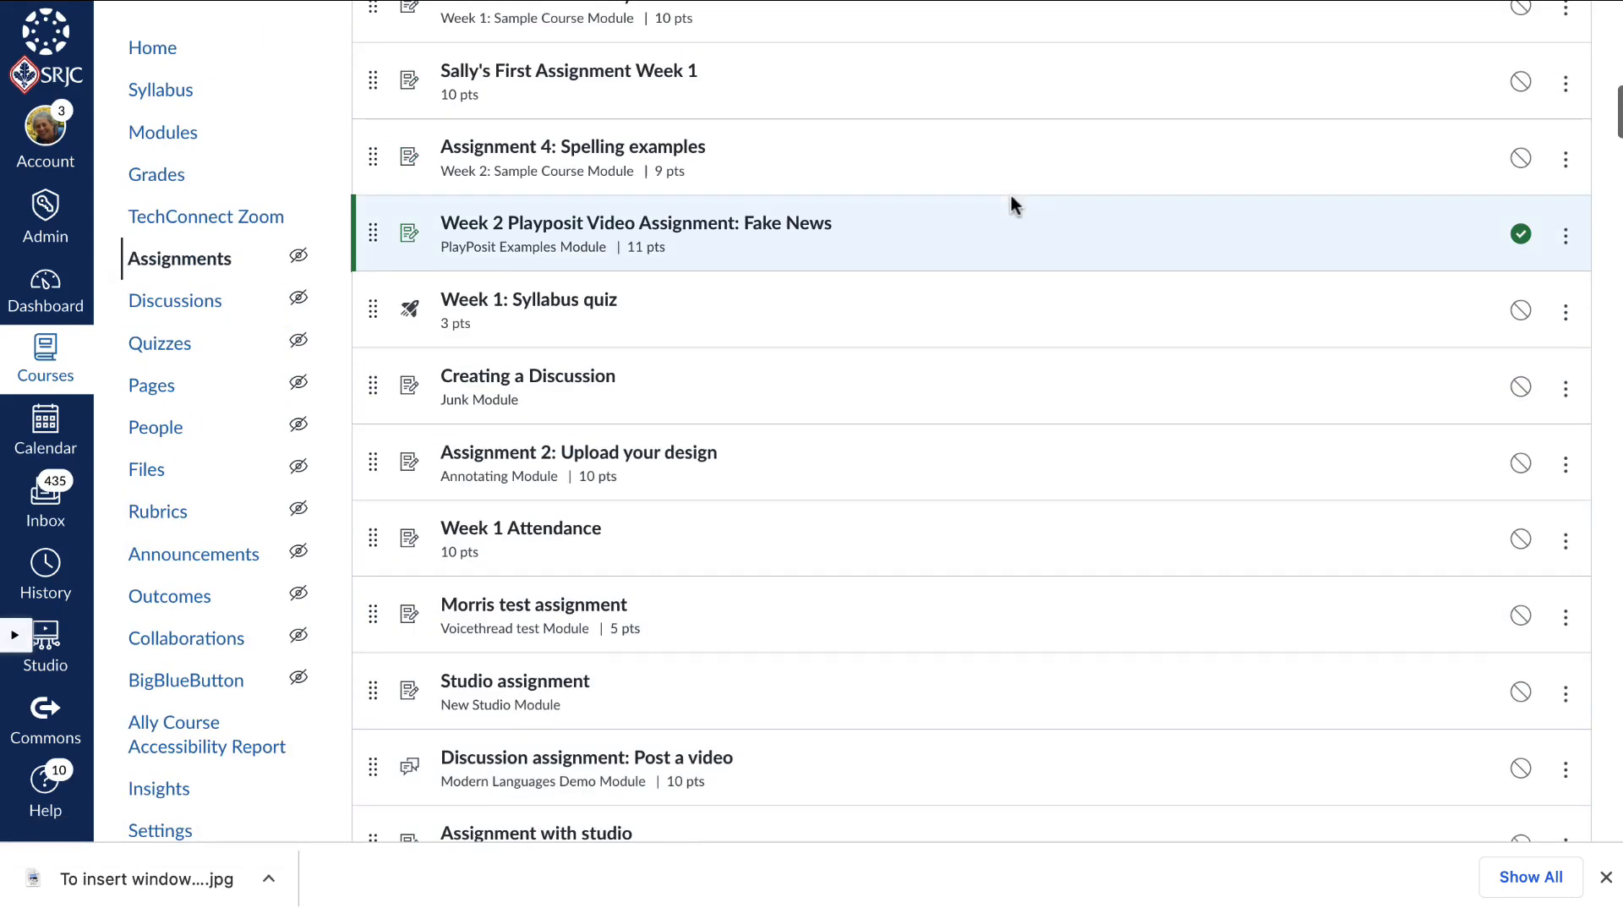
{"action": "scroll", "coordinate": [1015, 206], "scroll_direction": "down", "scroll_amount": 20}
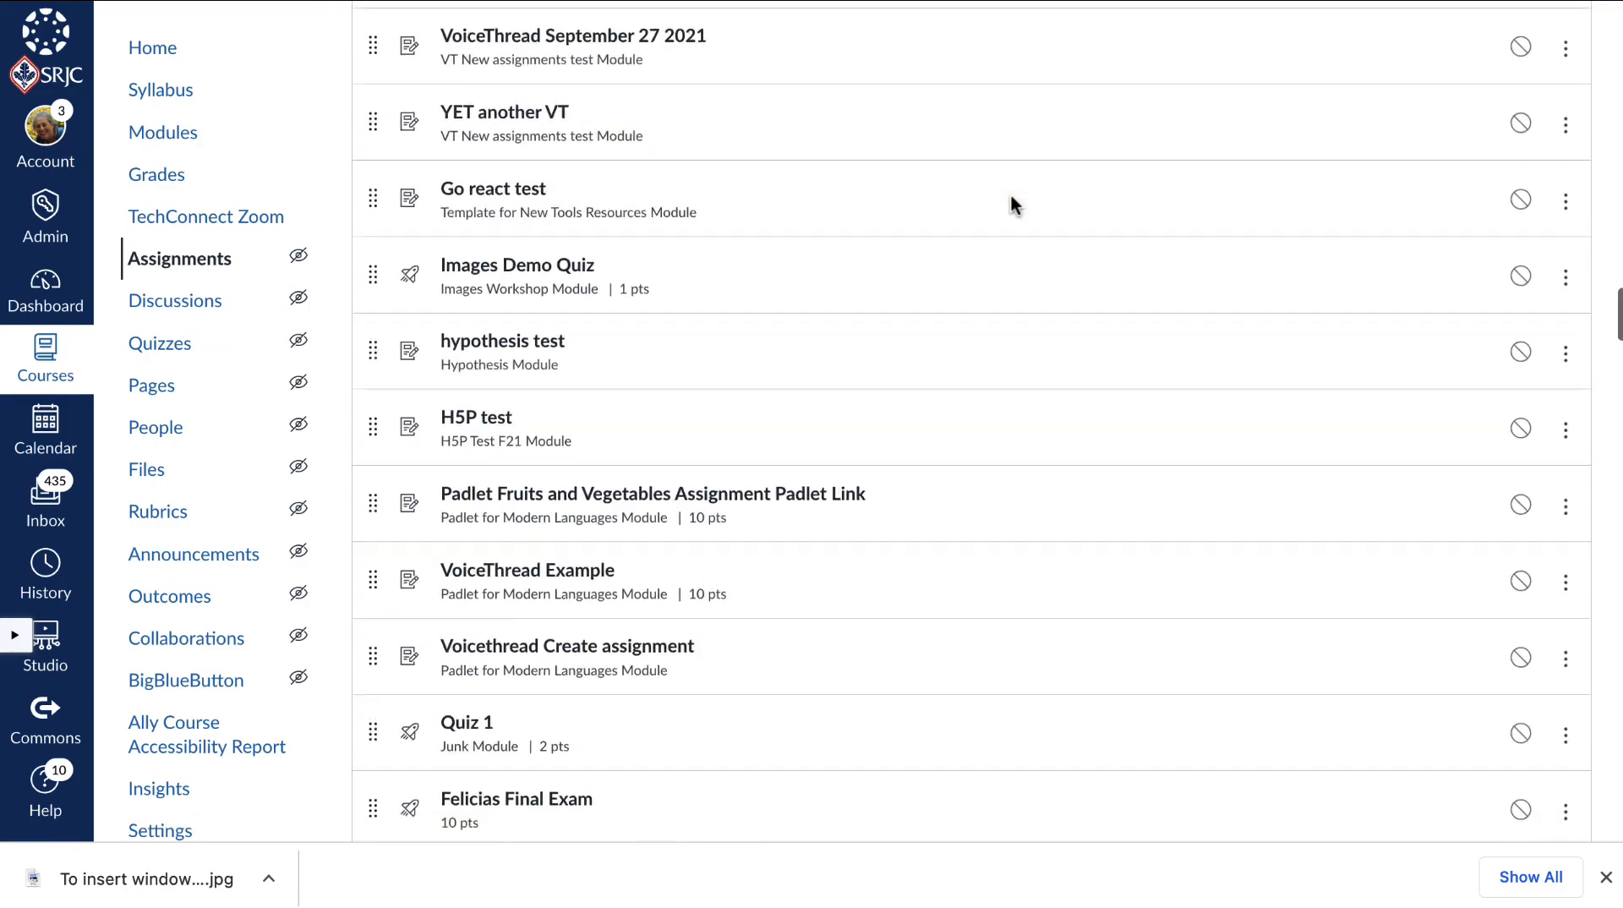
{"action": "scroll", "coordinate": [1015, 205], "scroll_direction": "down", "scroll_amount": 20}
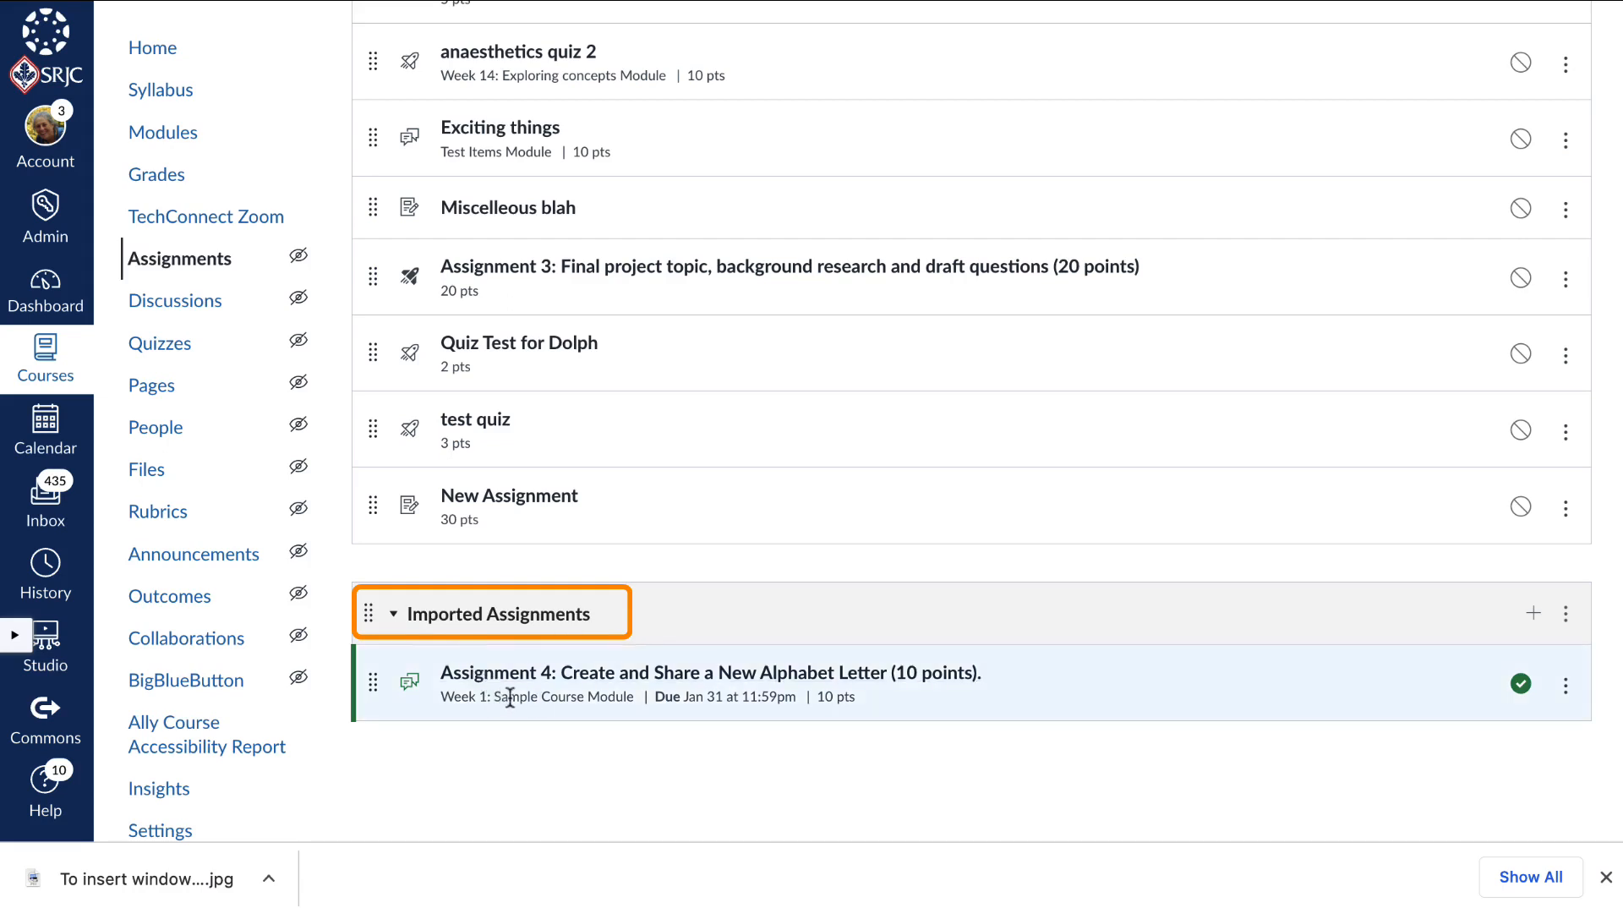
{"action": "left_click_drag", "start_coordinate": [377, 687], "coordinate": [377, 501]}
{"action": "scroll", "coordinate": [925, 611], "scroll_direction": "down", "scroll_amount": 2}
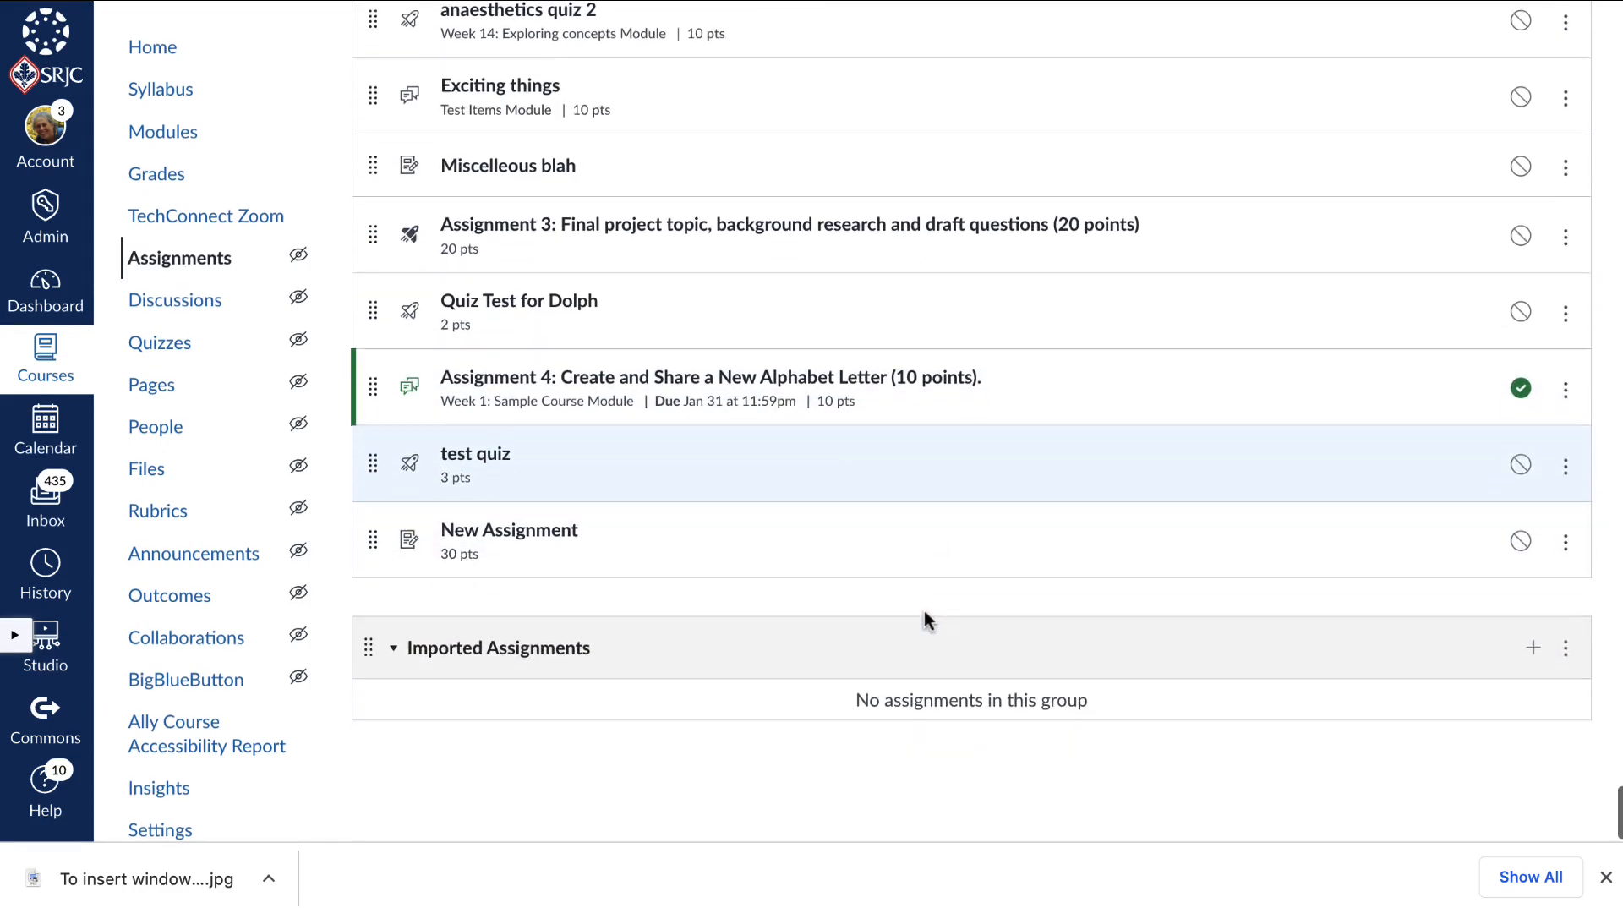
Delete the empty Imported Assignments group.
{"action": "left_click", "coordinate": [1566, 652]}
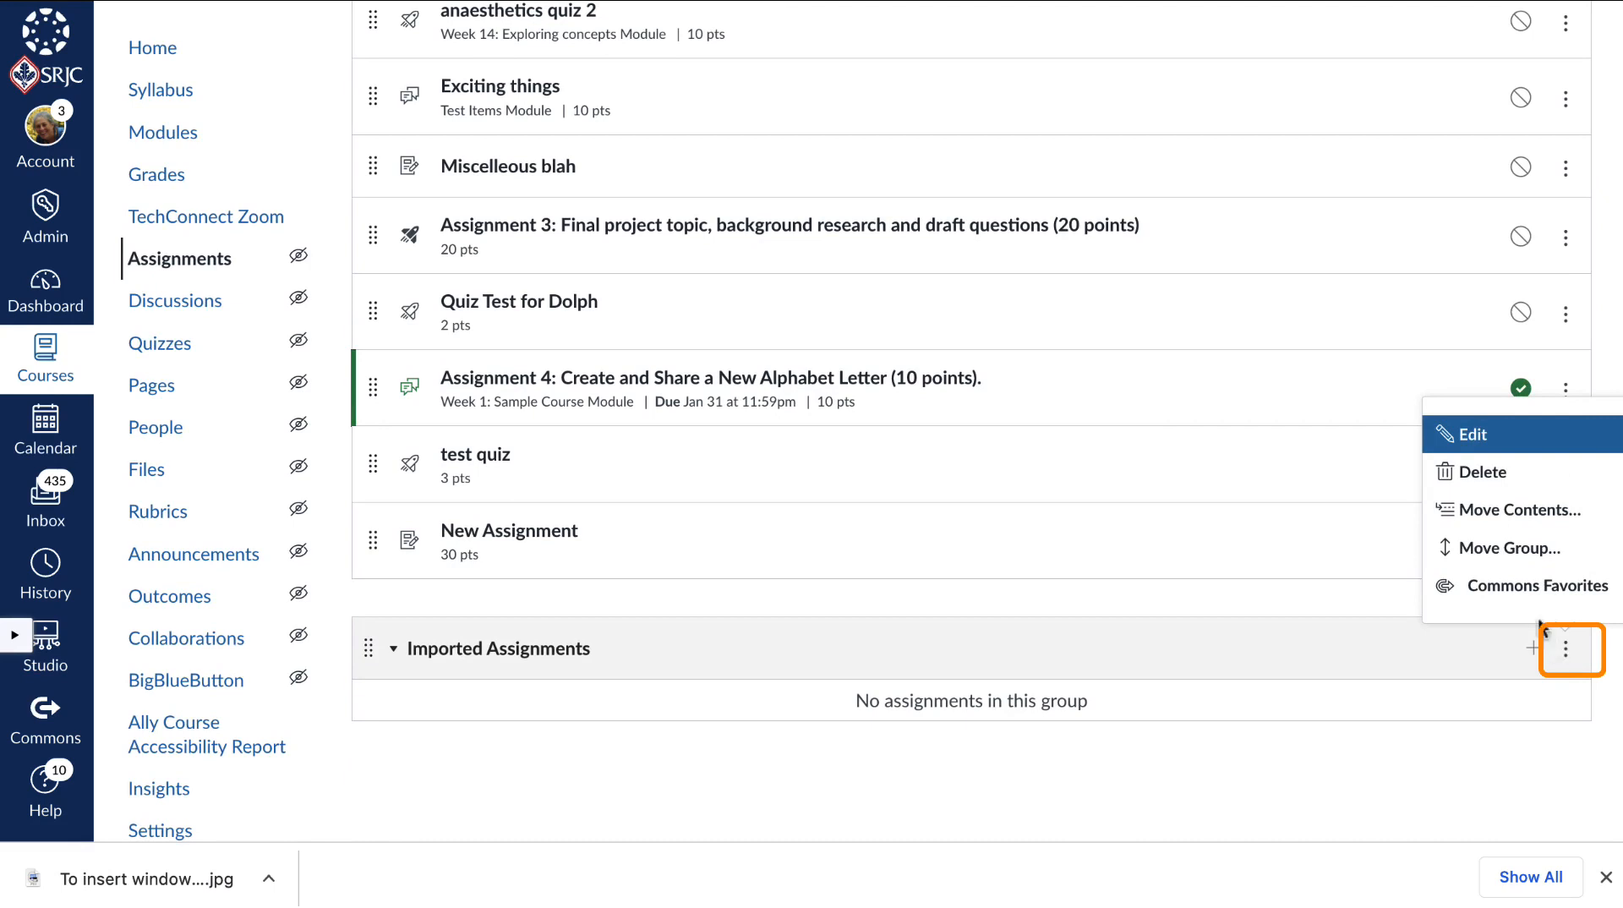
{"action": "left_click", "coordinate": [1495, 478]}
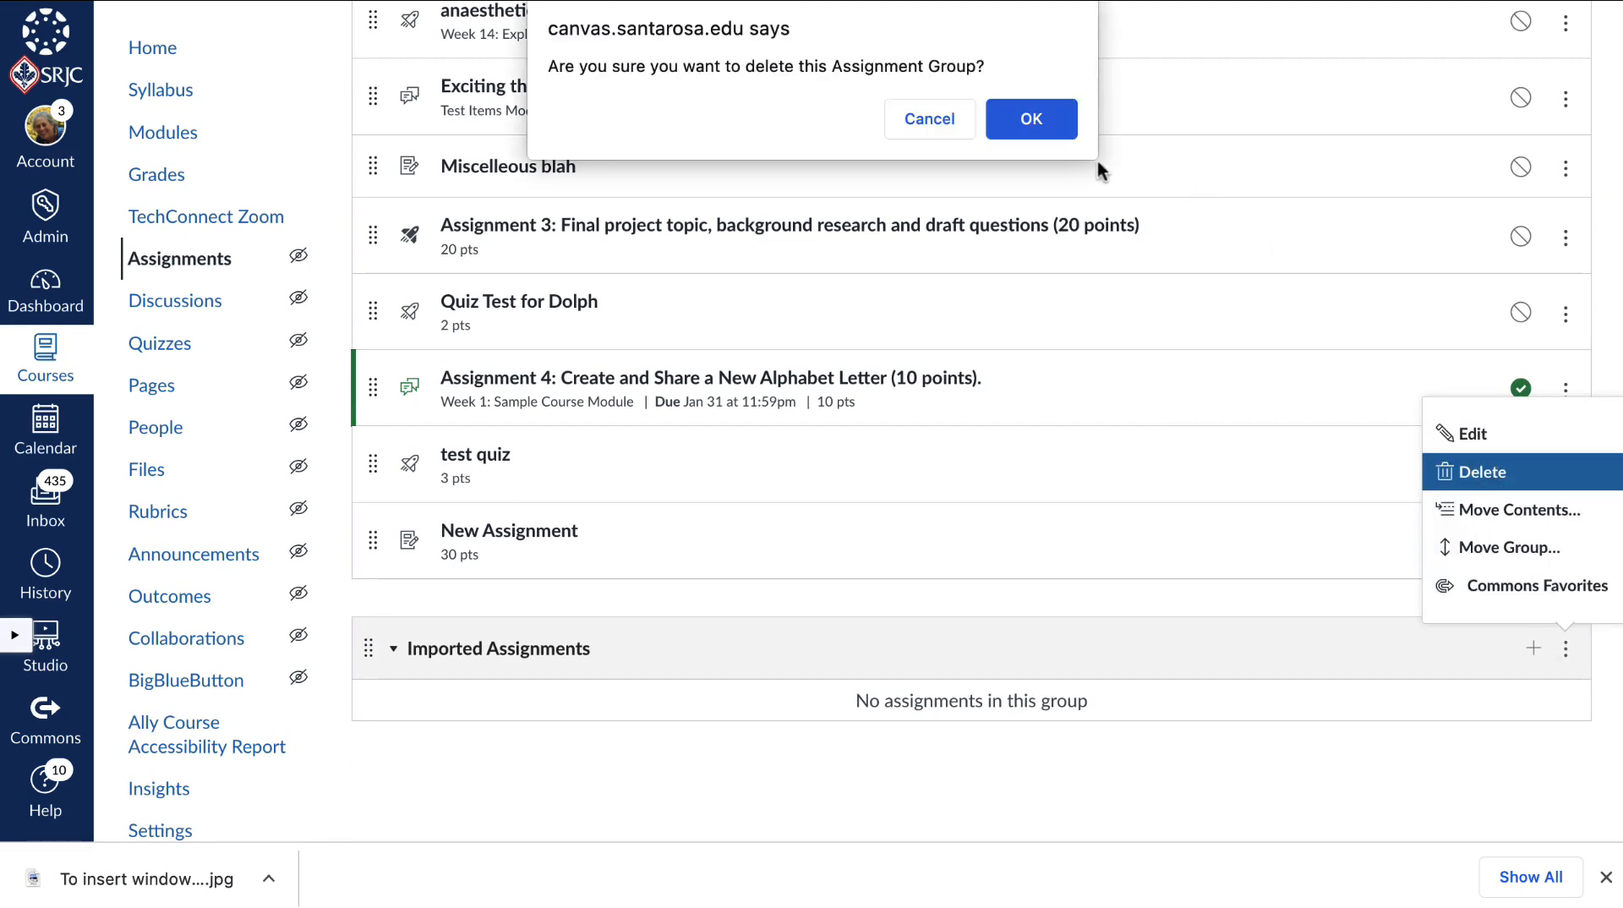
{"action": "left_click", "coordinate": [1048, 125]}
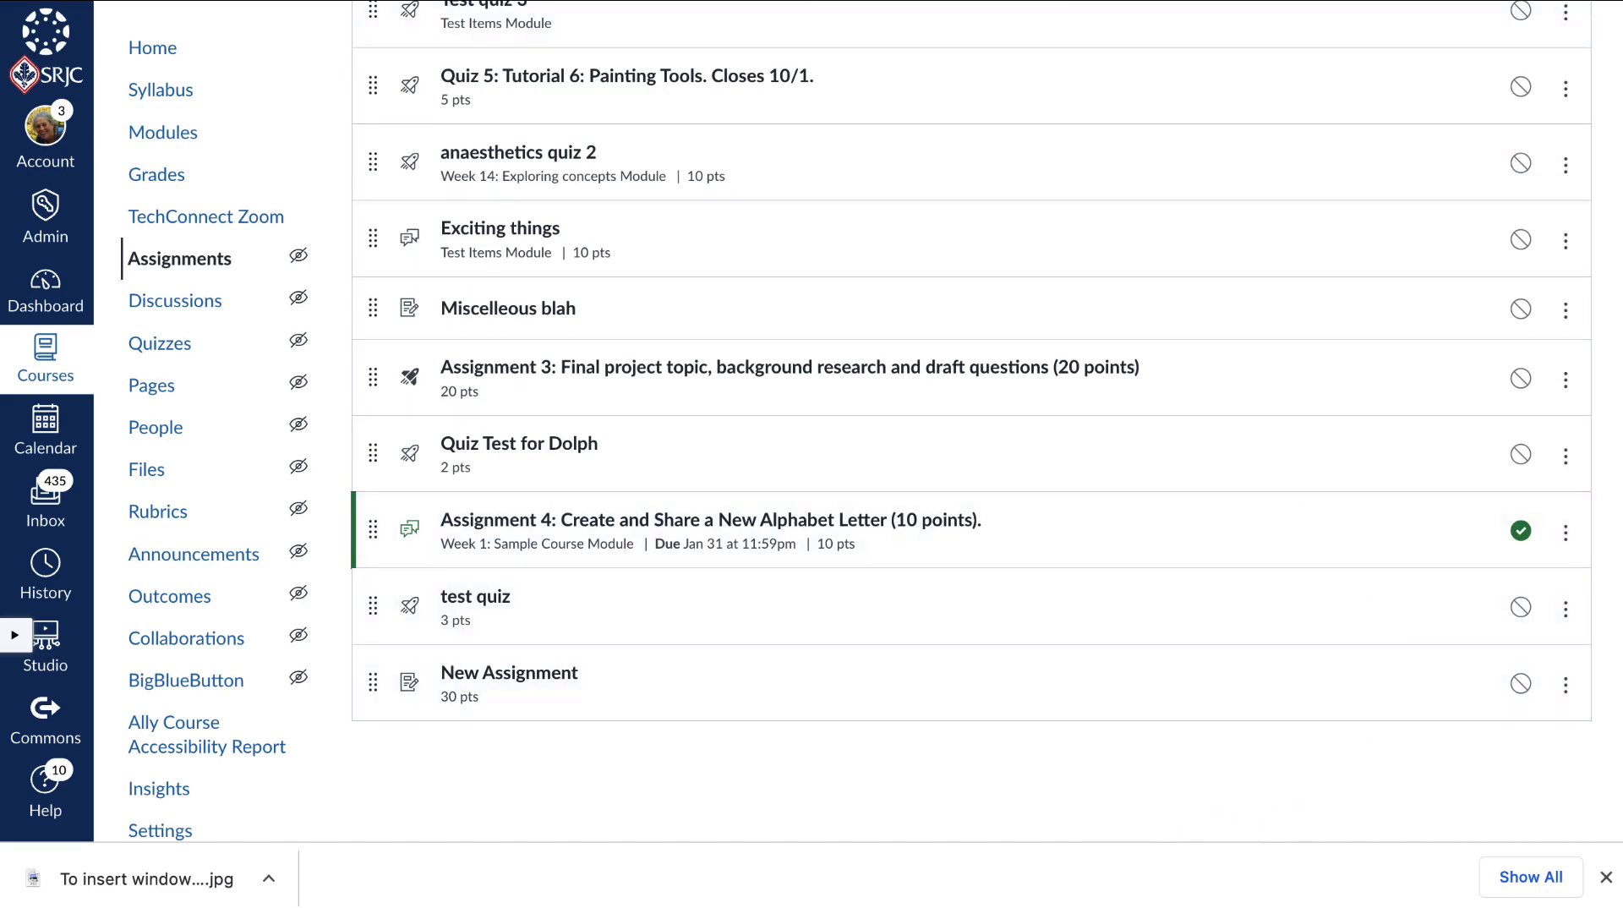
Return to the gradebook, reload it and check its assignment group columns.
{"action": "left_click", "coordinate": [338, 1]}
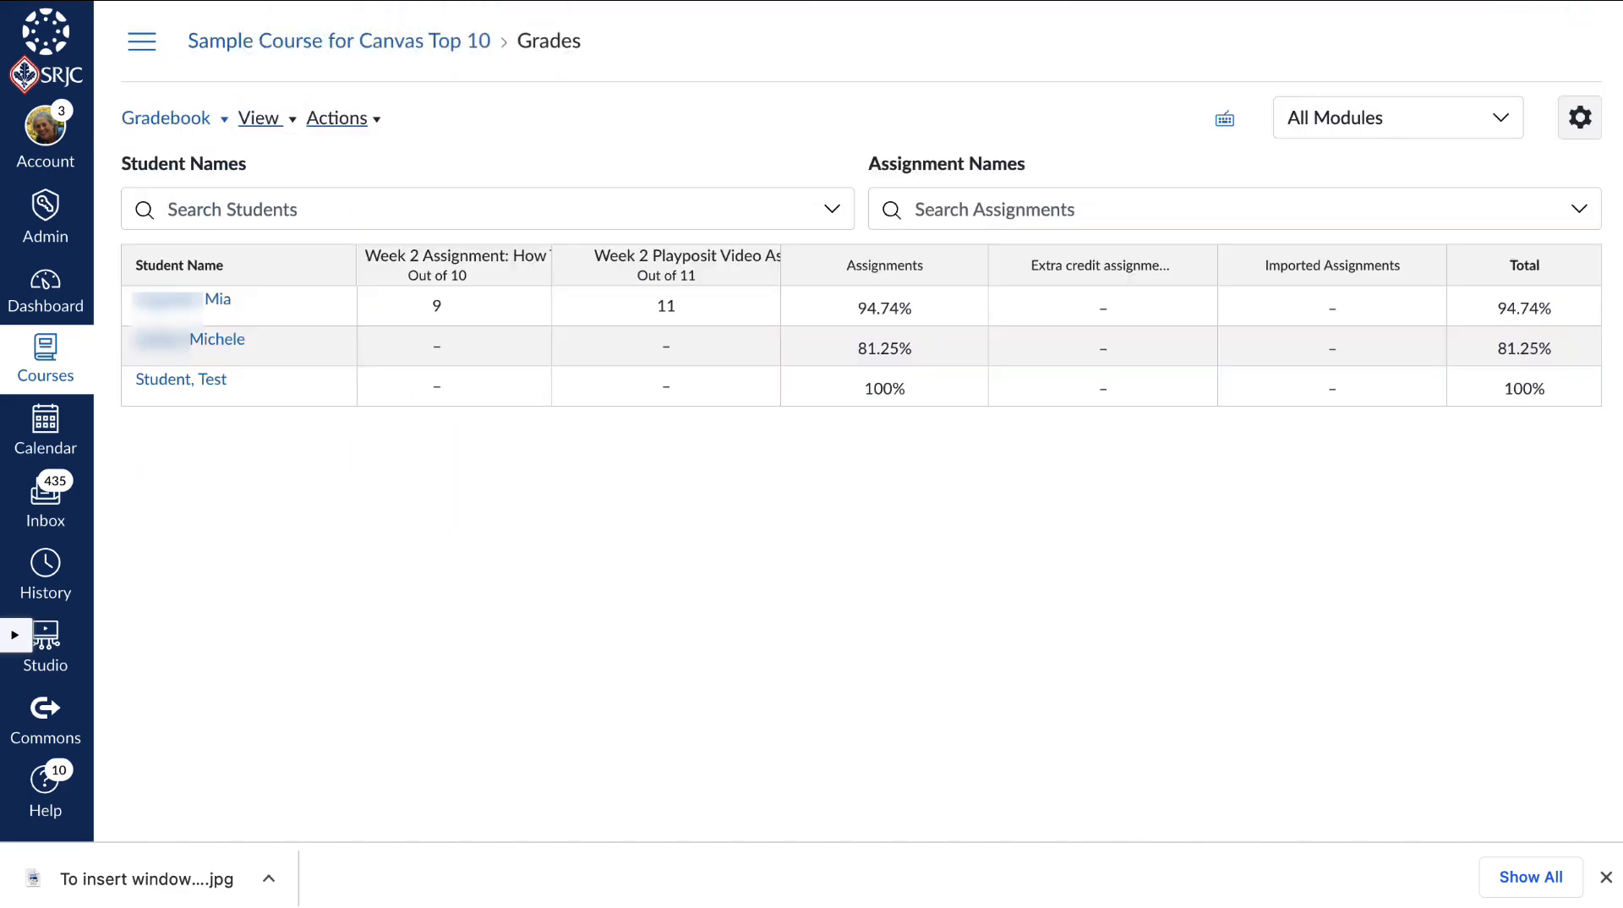
{"action": "key", "text": "super+r"}
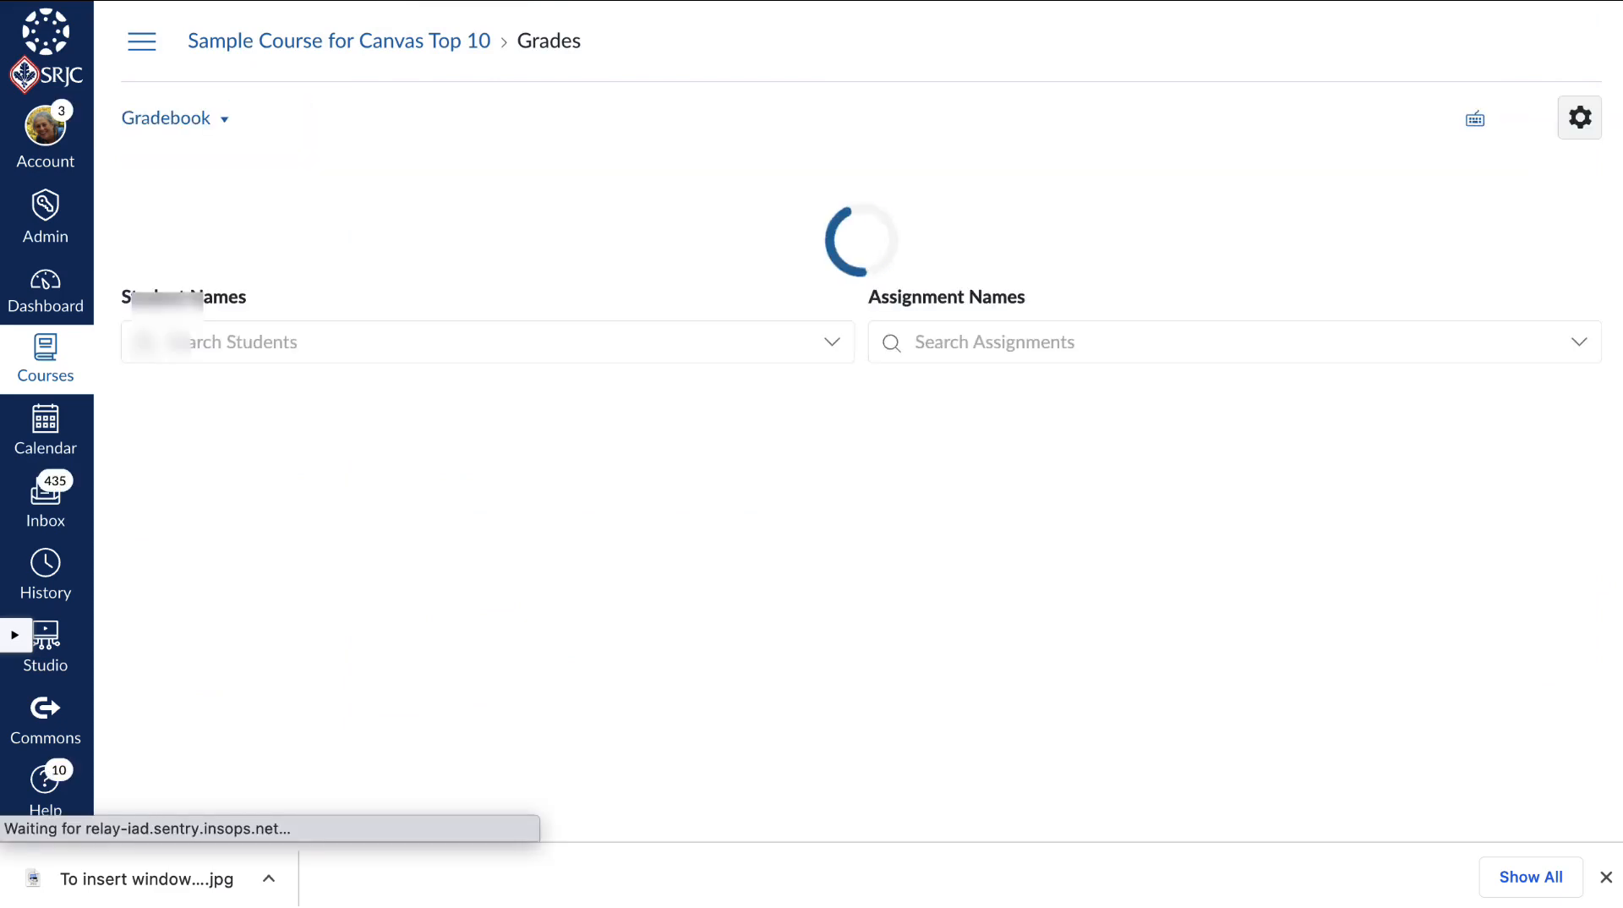
{"action": "scroll", "coordinate": [834, 352], "scroll_direction": "right", "scroll_amount": 10}
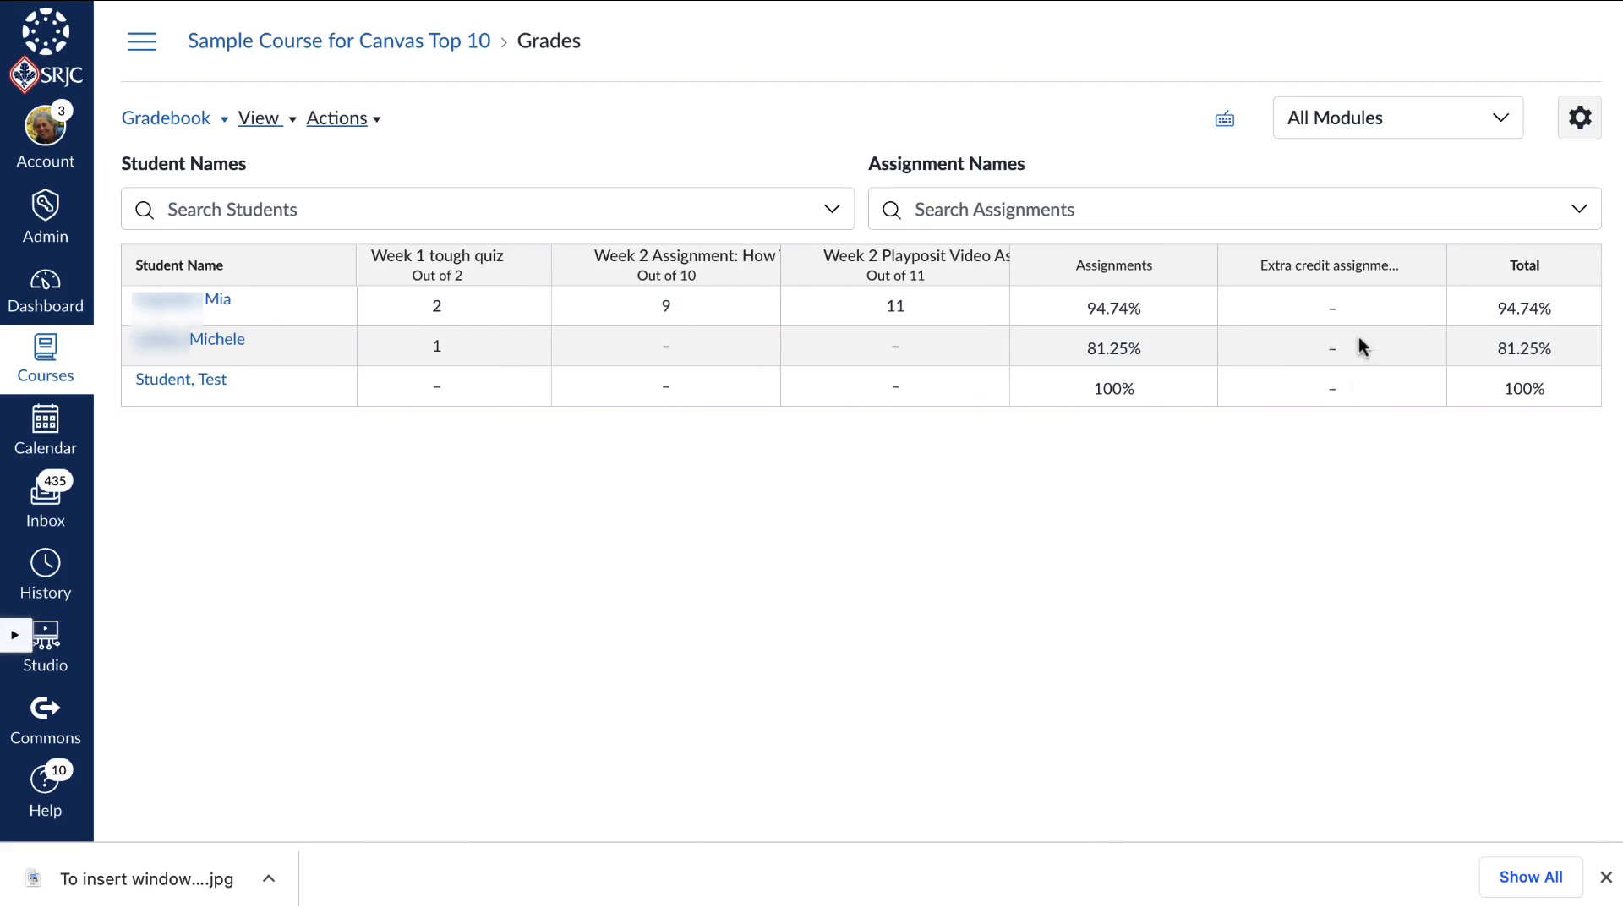
{"action": "scroll", "coordinate": [1358, 337], "scroll_direction": "left", "scroll_amount": 10}
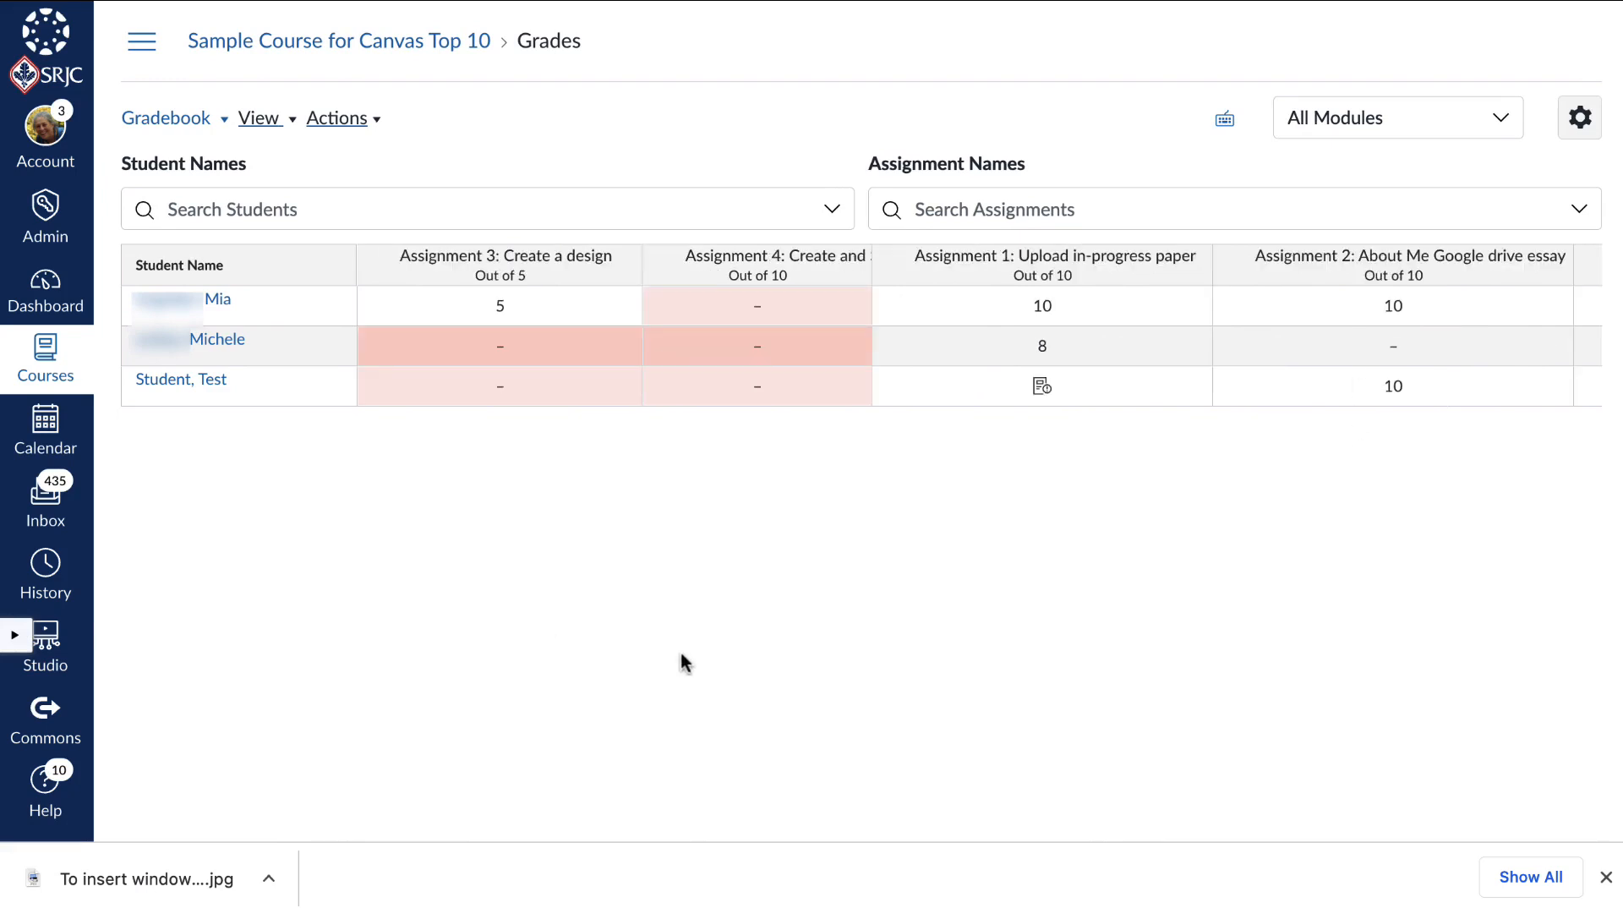
Review the gradebook's filter options and the list of modules available for filtering, without changing the filter.
{"action": "left_click", "coordinate": [258, 118]}
{"action": "mouse_move", "coordinate": [283, 202]}
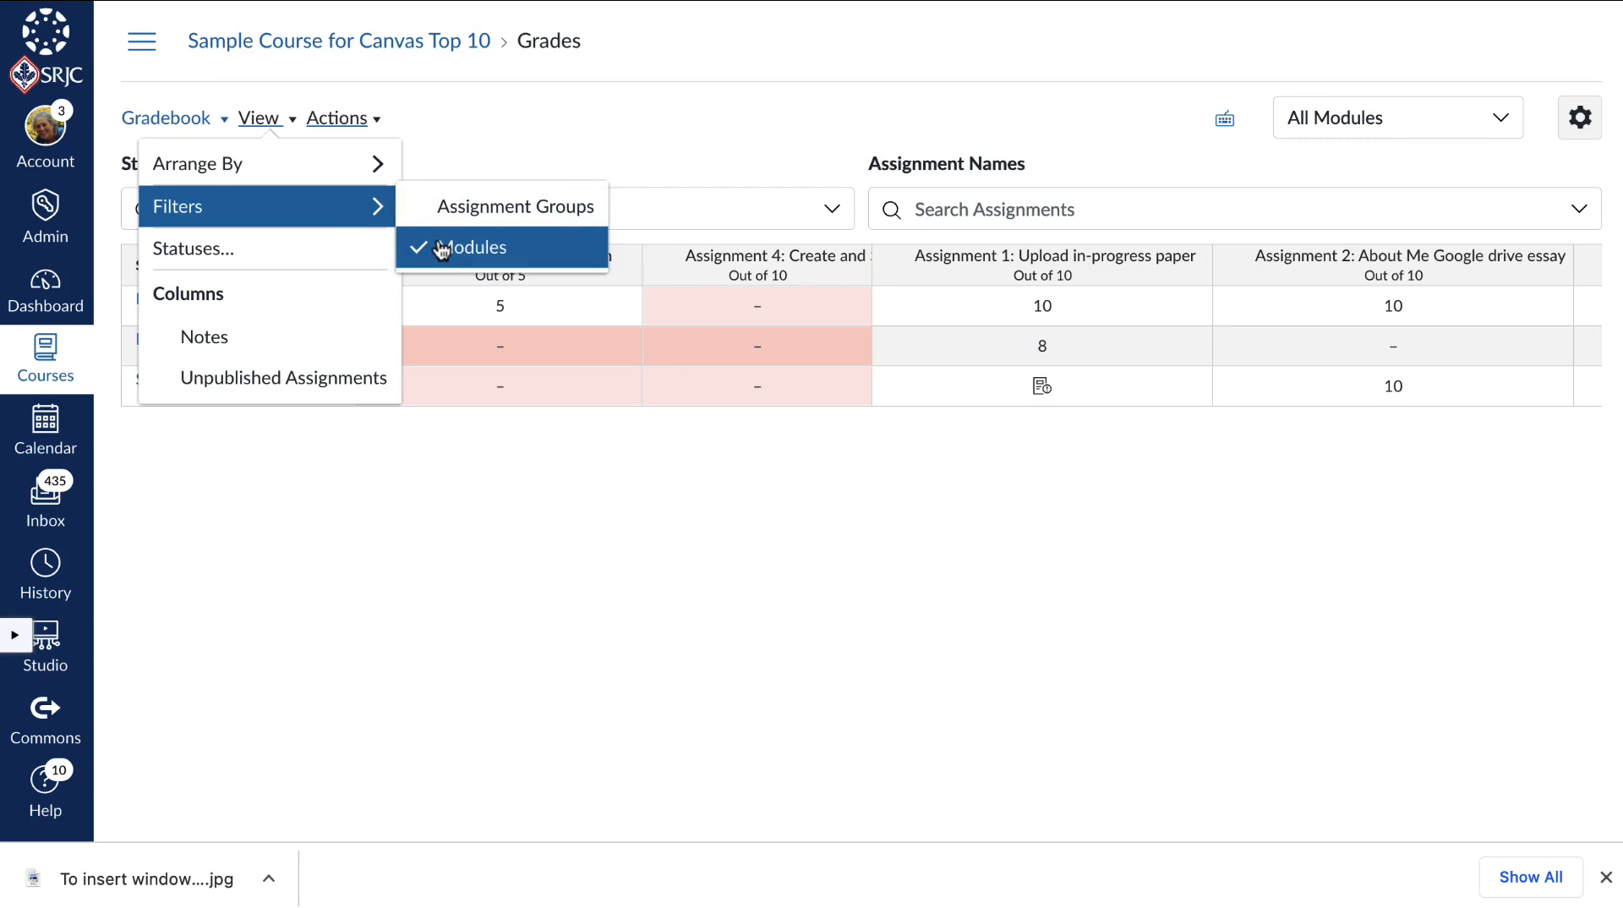
{"action": "left_click", "coordinate": [571, 525]}
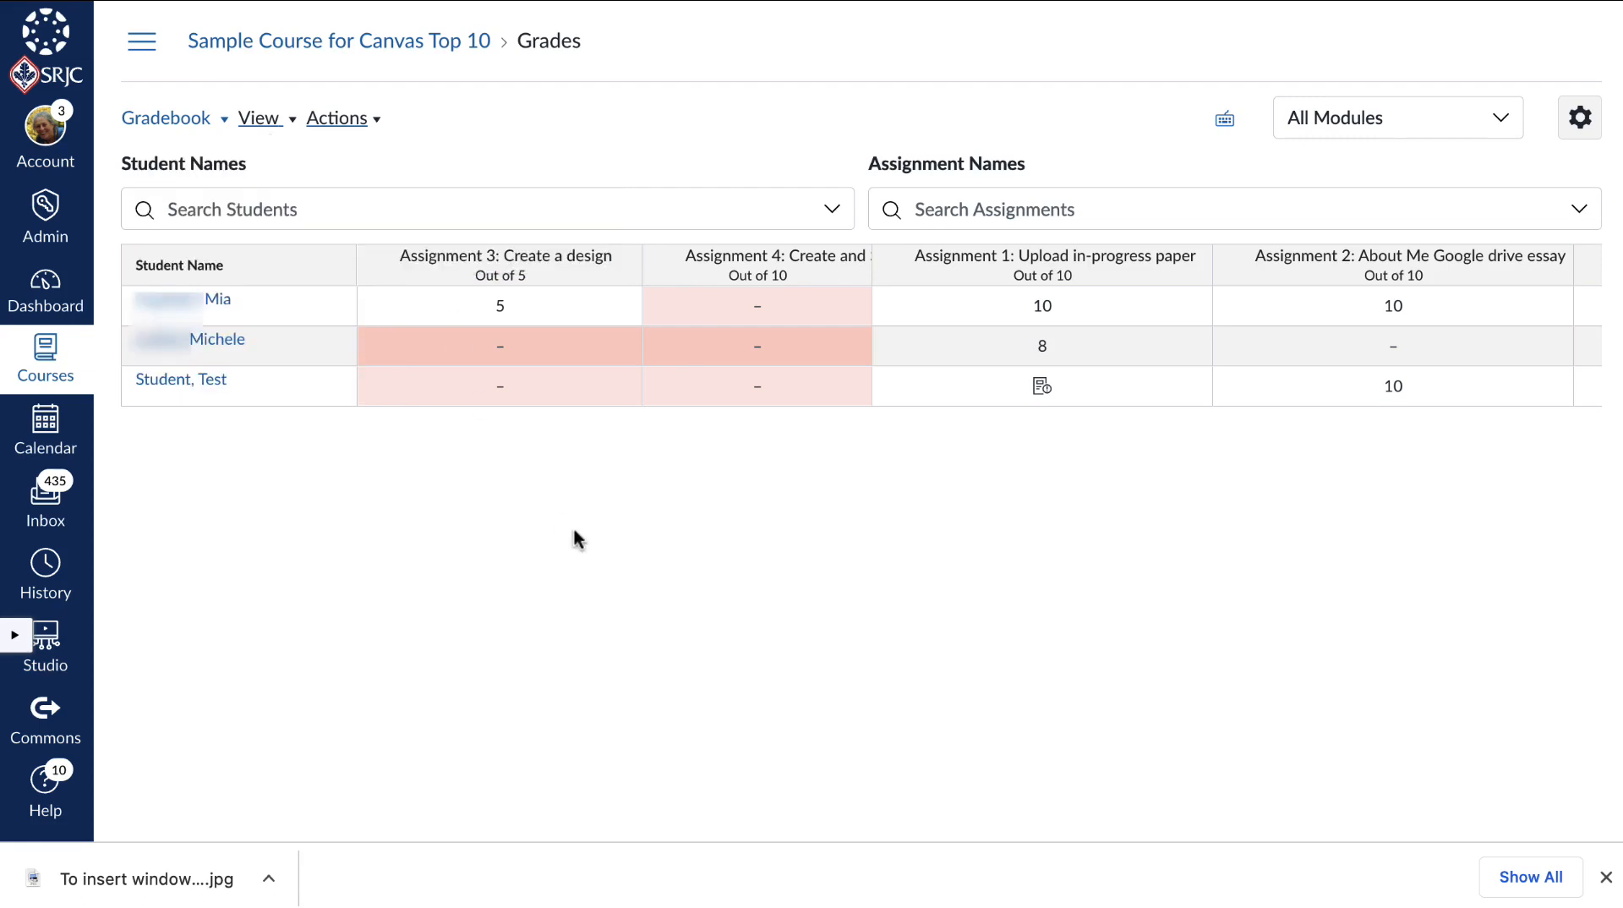
{"action": "left_click", "coordinate": [1445, 124]}
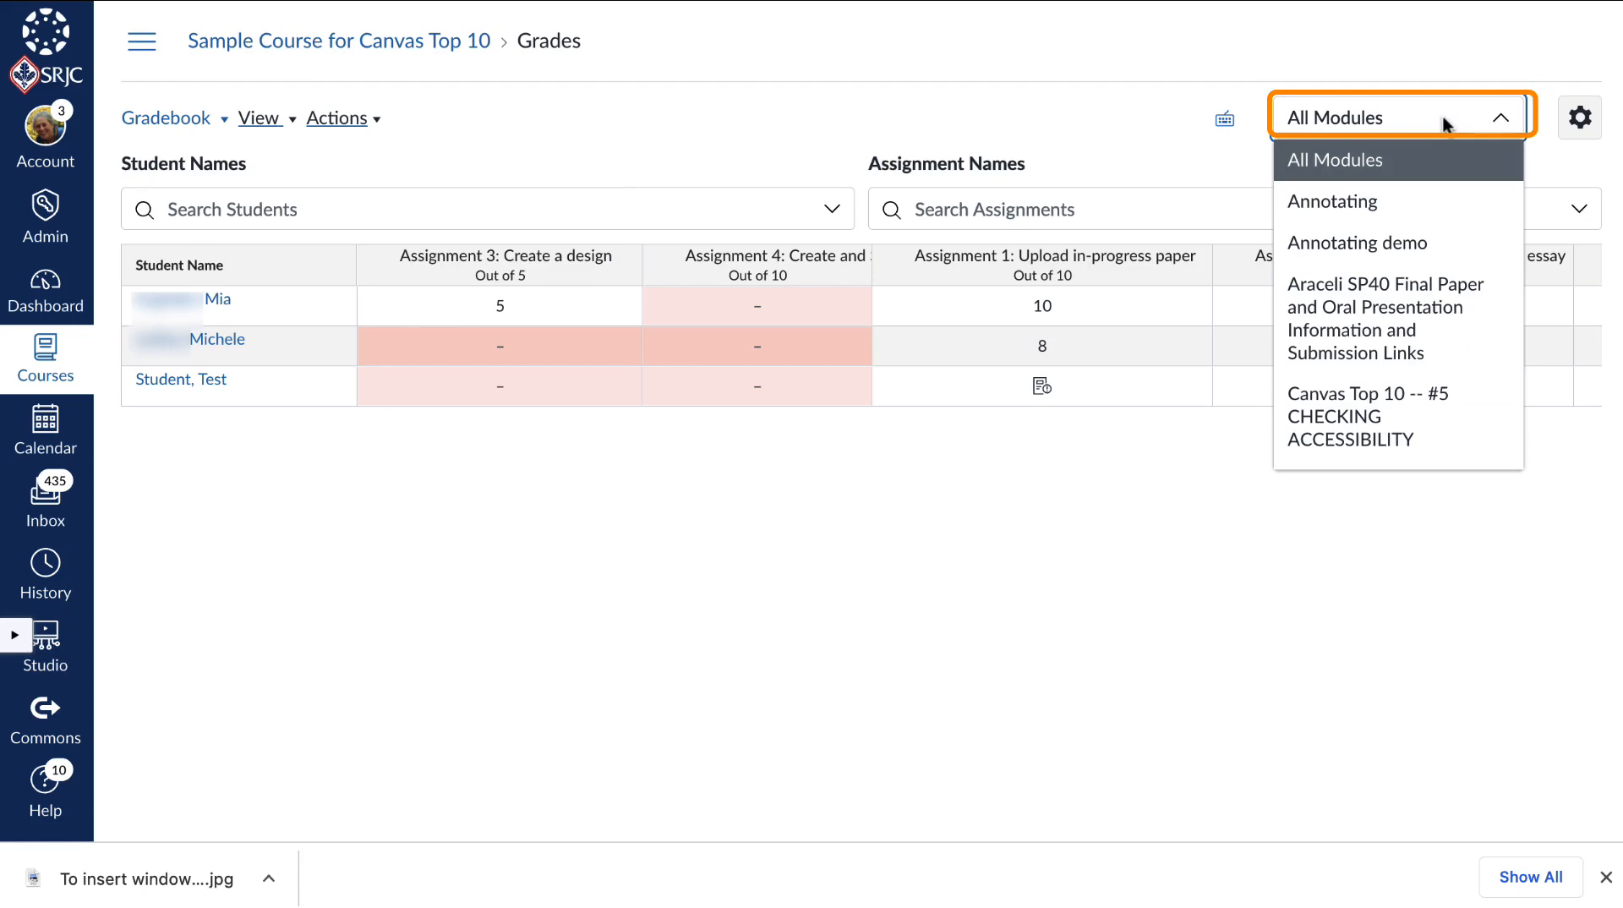
{"action": "left_click", "coordinate": [1085, 59]}
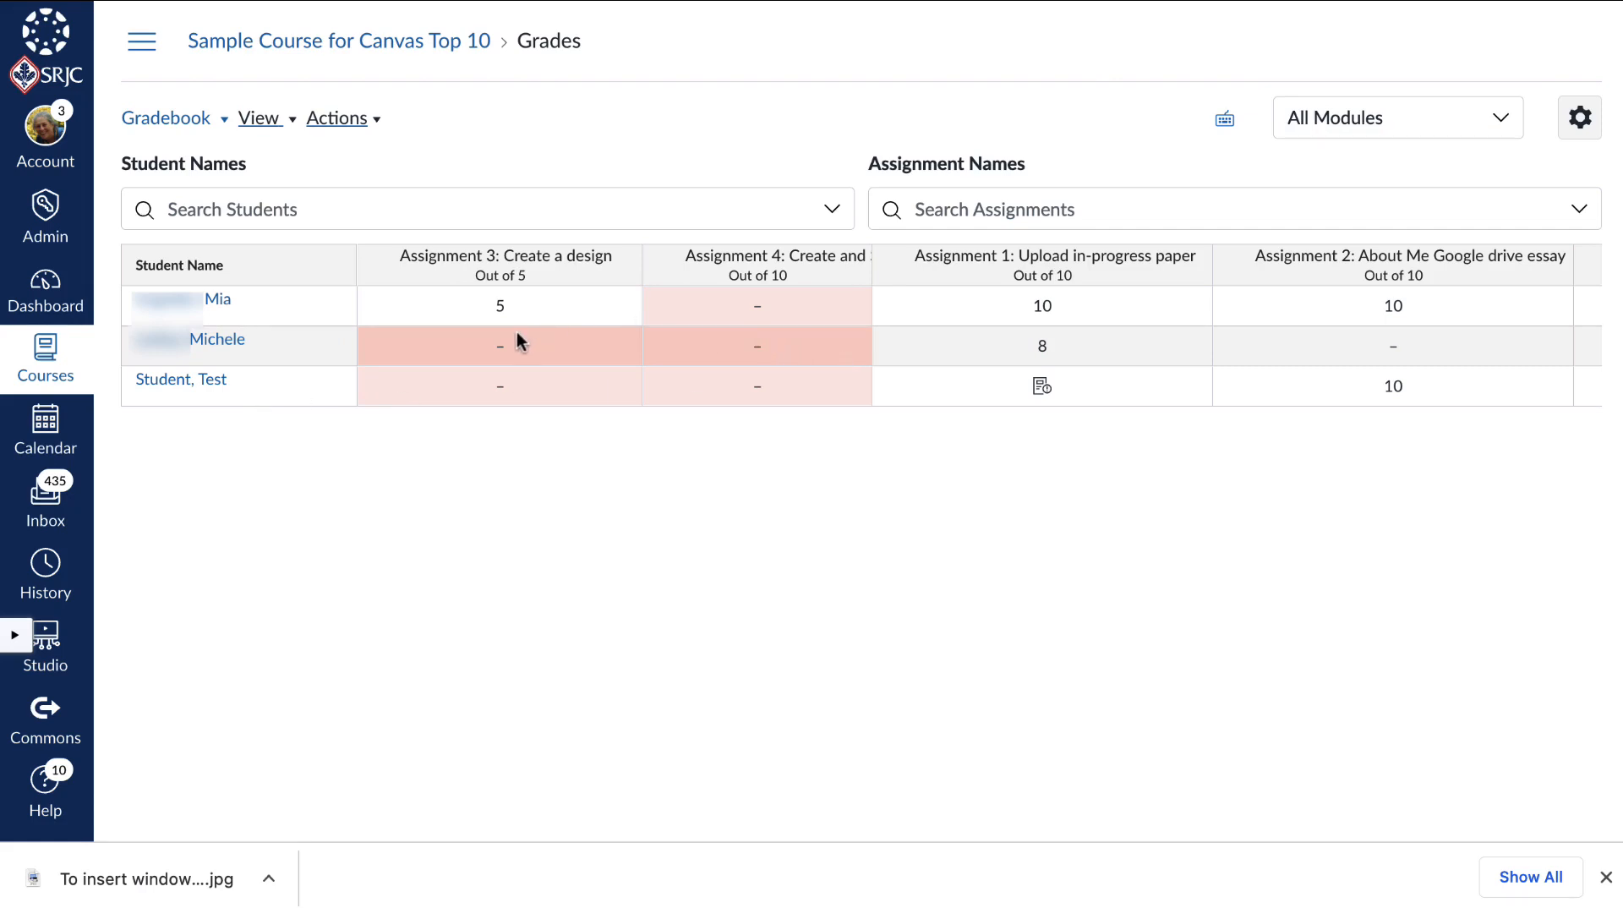
Move the Total column to the front of the gradebook, directly after the student names.
{"action": "scroll", "coordinate": [918, 311], "scroll_direction": "right", "scroll_amount": 6}
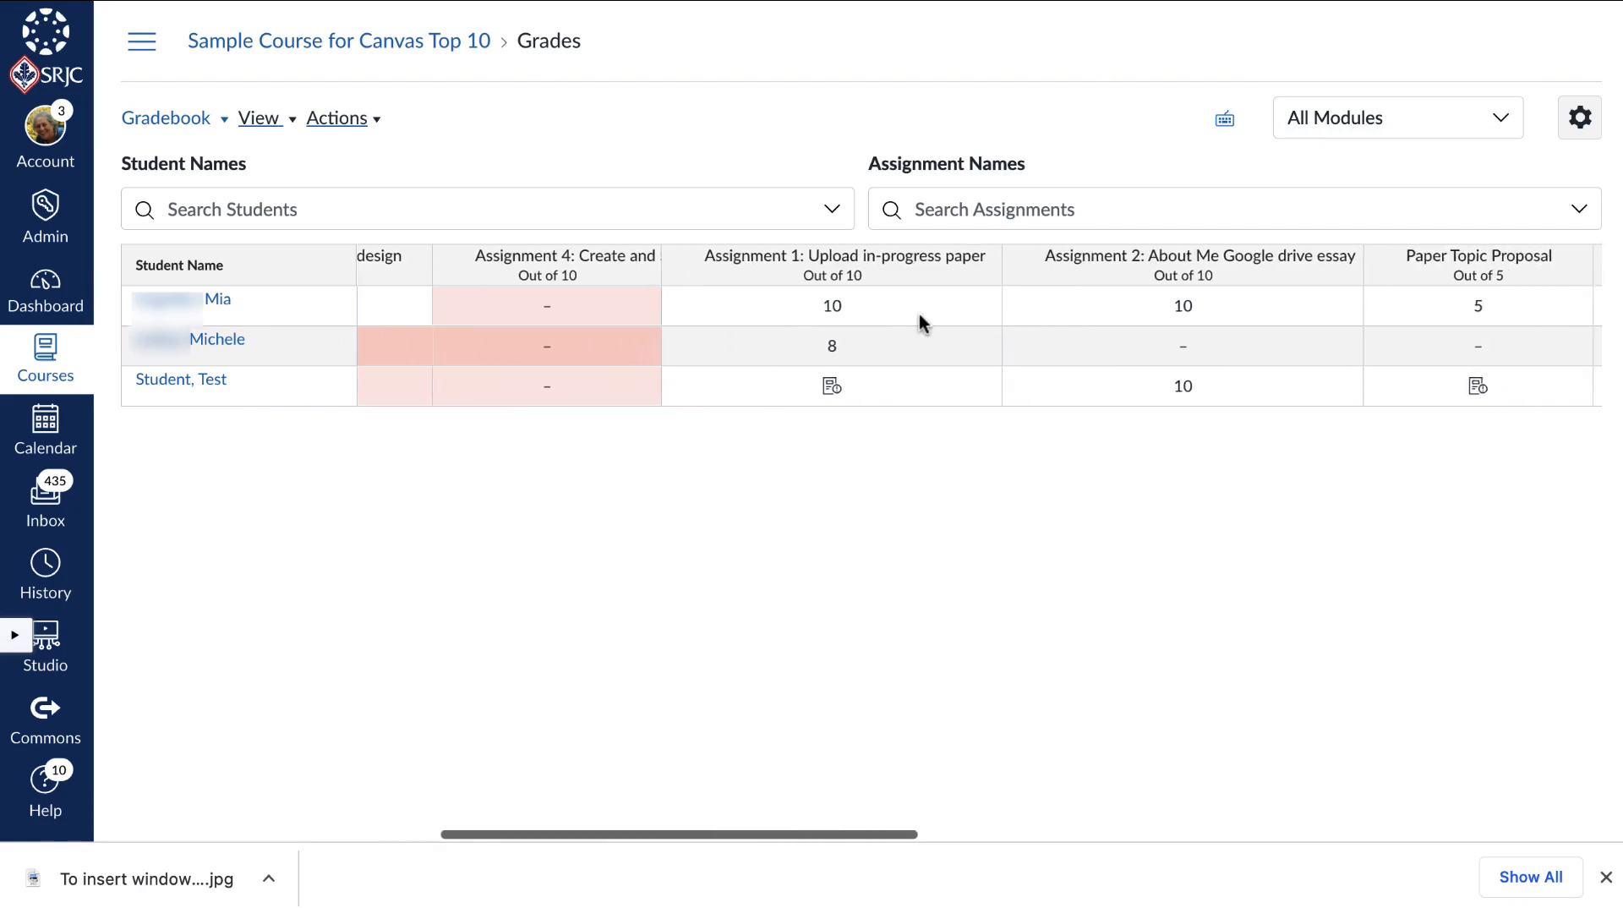
{"action": "scroll", "coordinate": [920, 313], "scroll_direction": "right", "scroll_amount": 10}
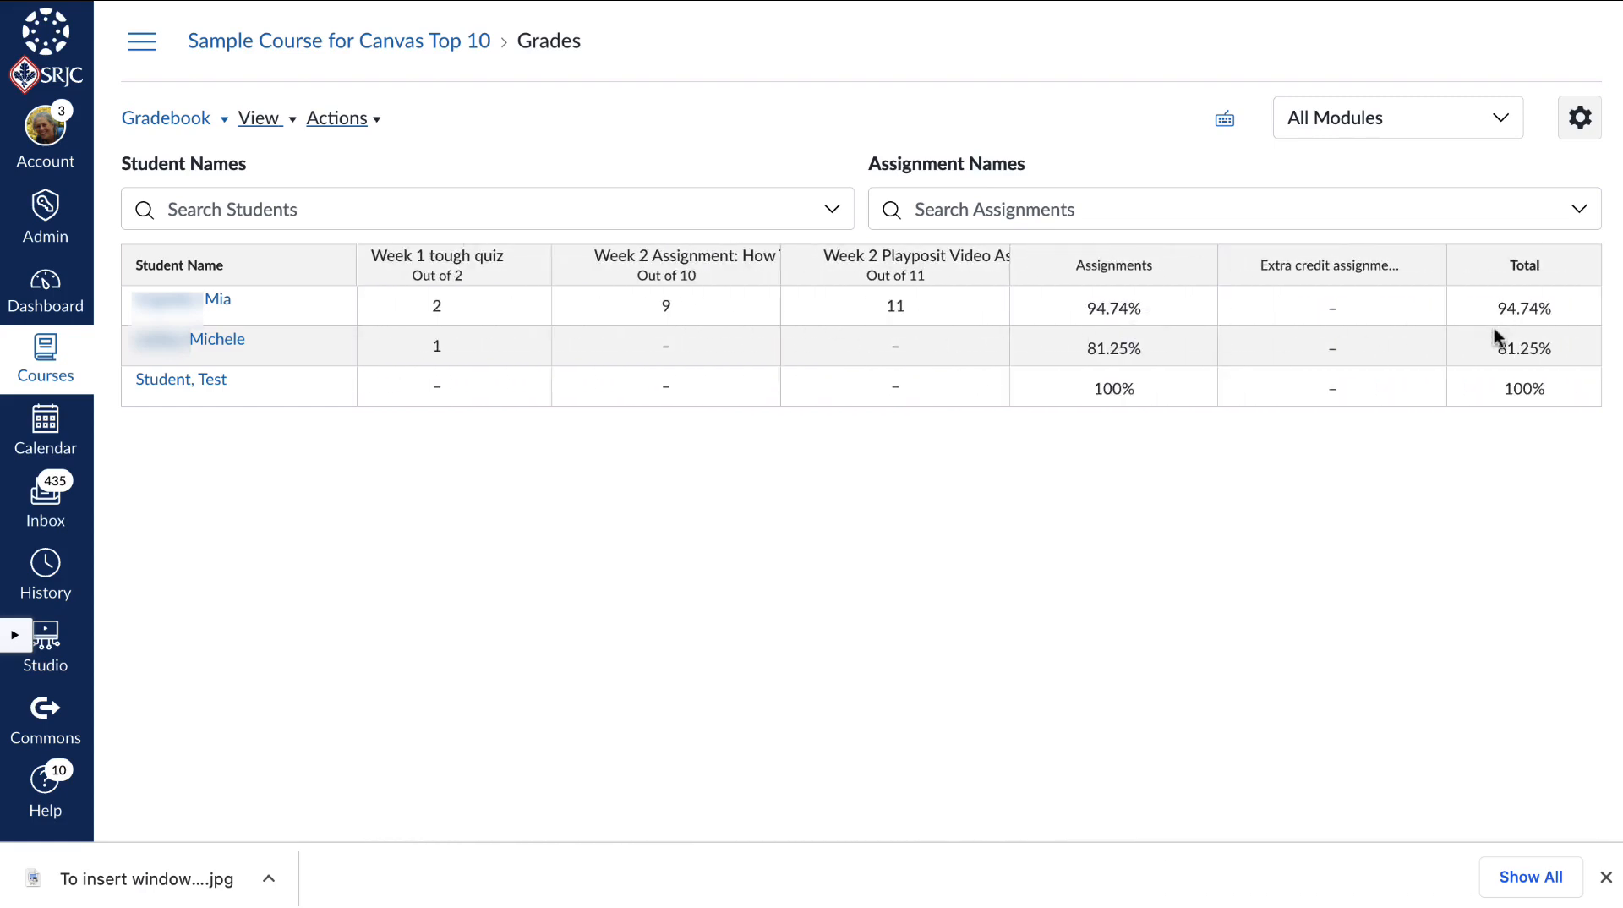
{"action": "mouse_move", "coordinate": [1578, 272]}
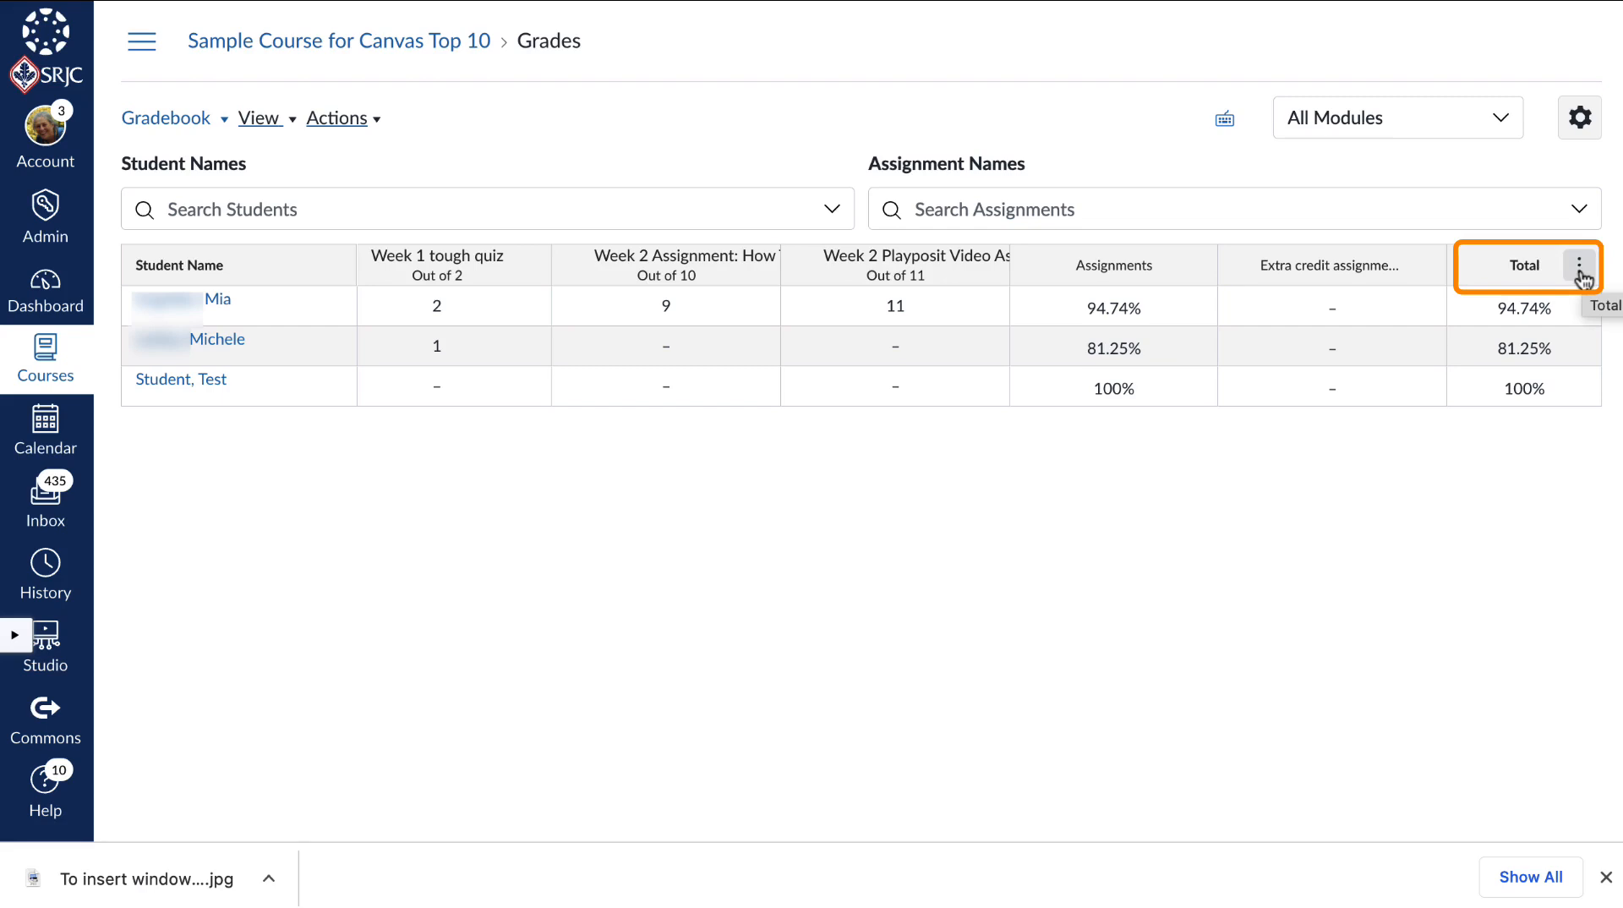
{"action": "left_click", "coordinate": [1580, 269]}
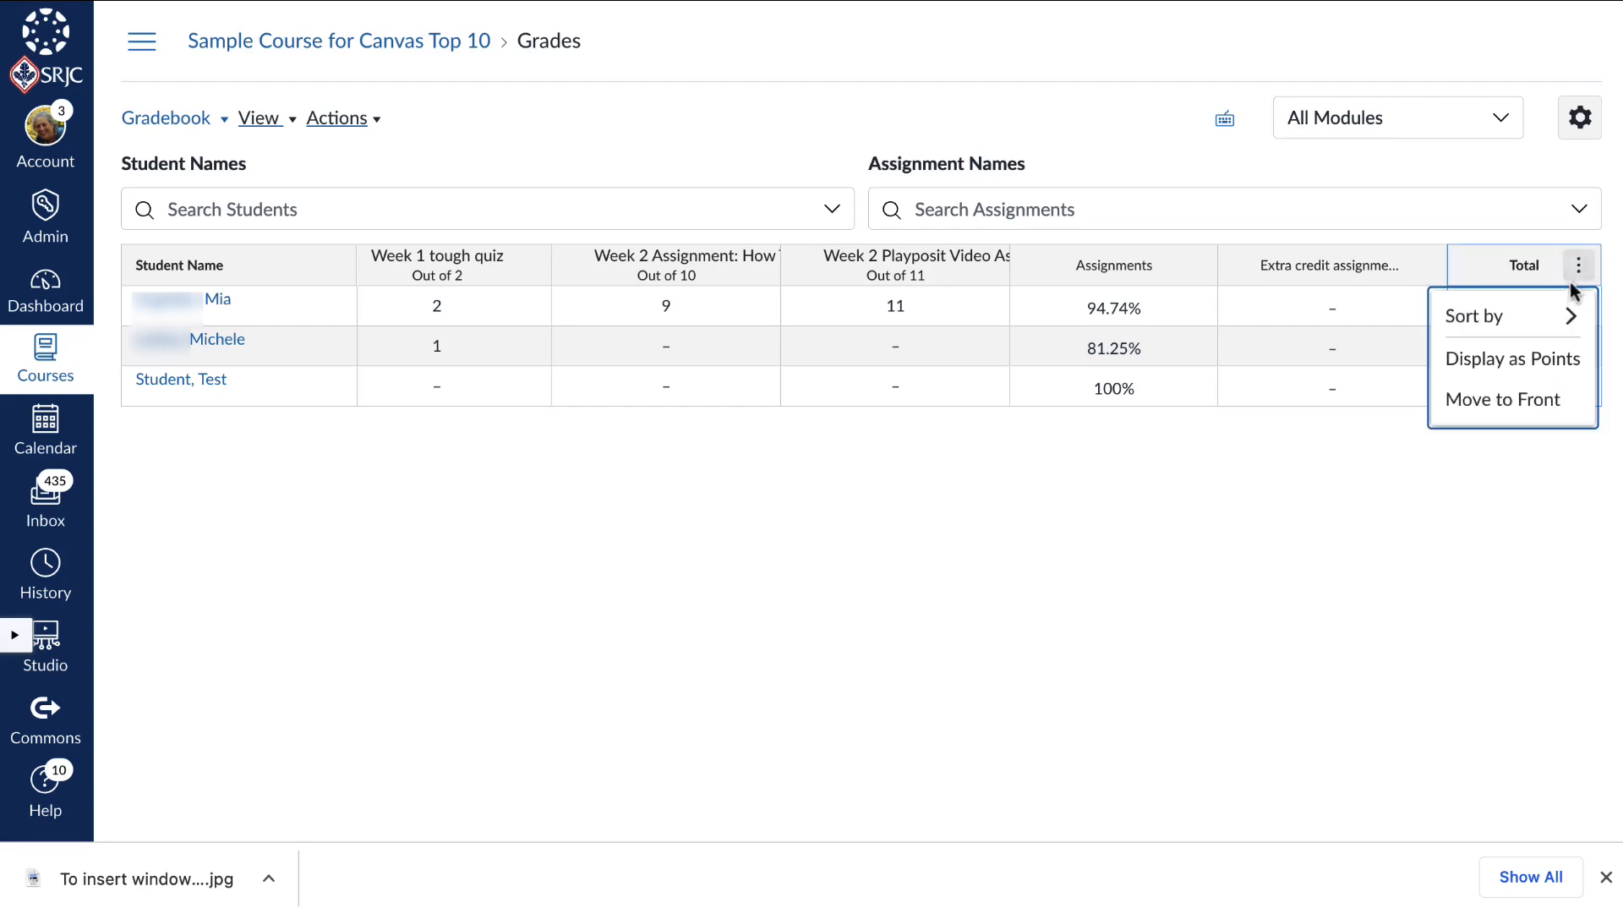
{"action": "left_click", "coordinate": [1558, 411]}
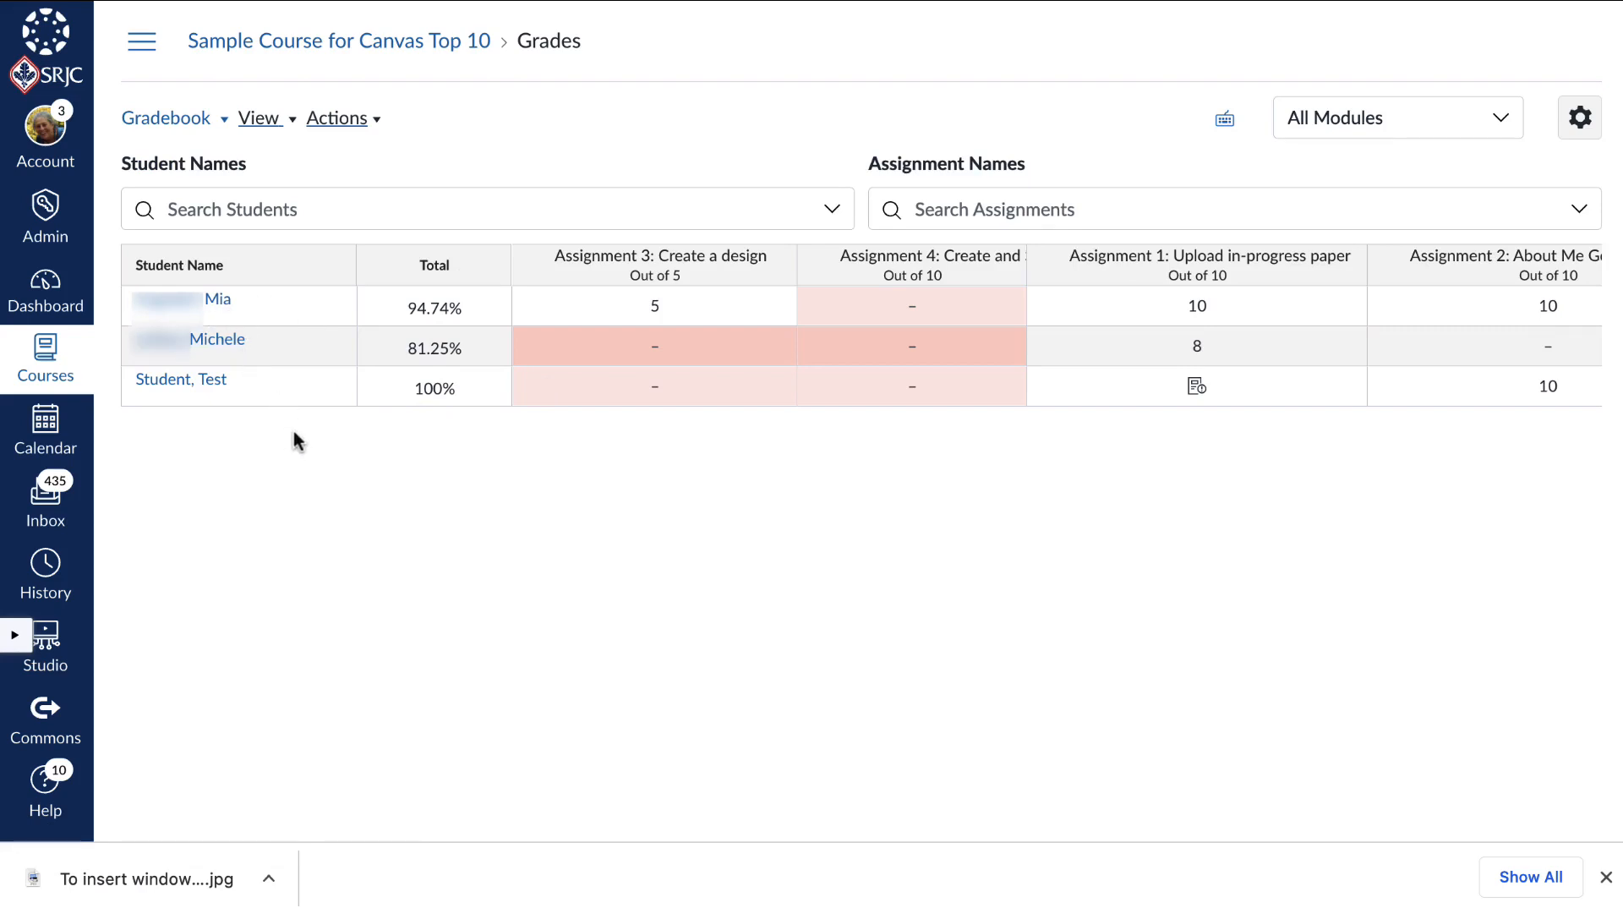
Sort the gradebook by the Total column, with grades from low to high.
{"action": "left_click", "coordinate": [490, 269]}
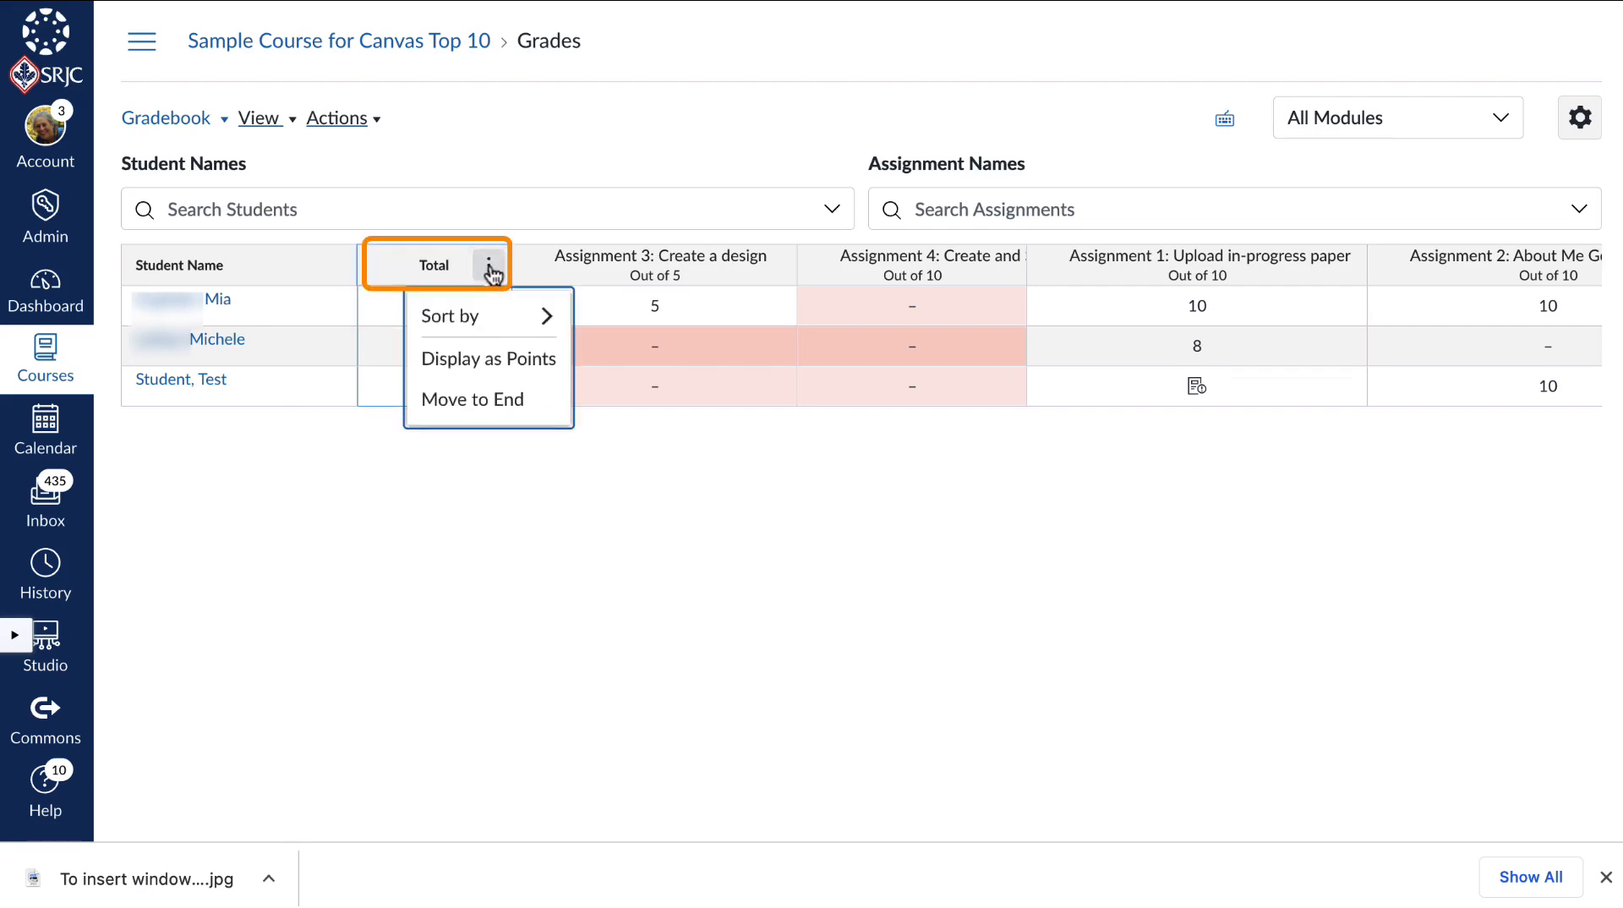
{"action": "mouse_move", "coordinate": [504, 319]}
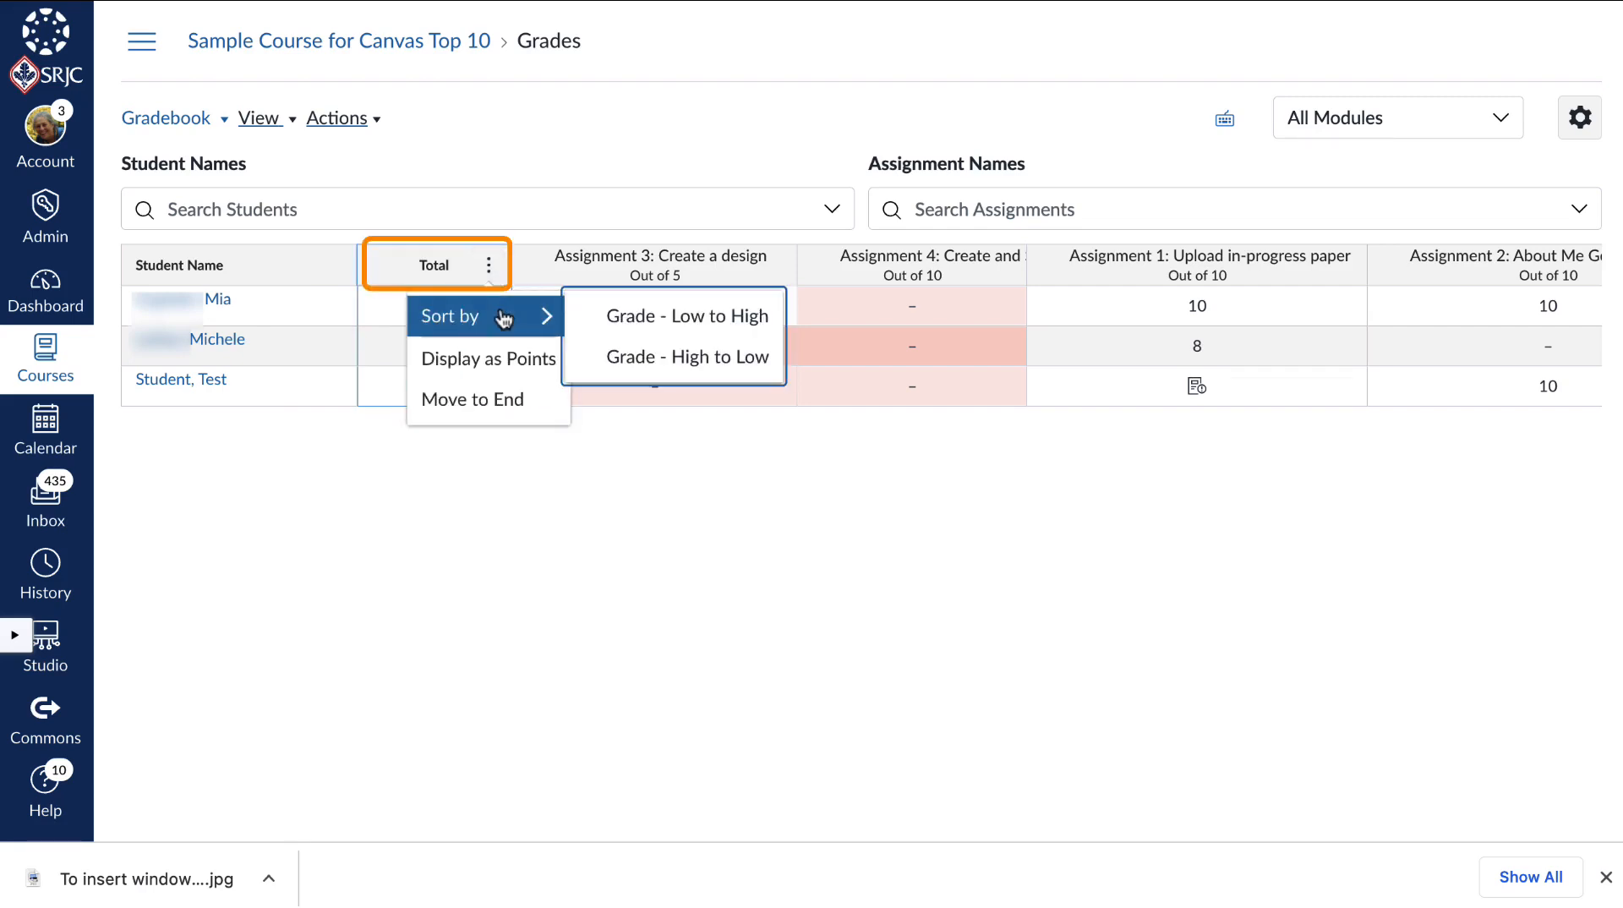
{"action": "left_click", "coordinate": [629, 320]}
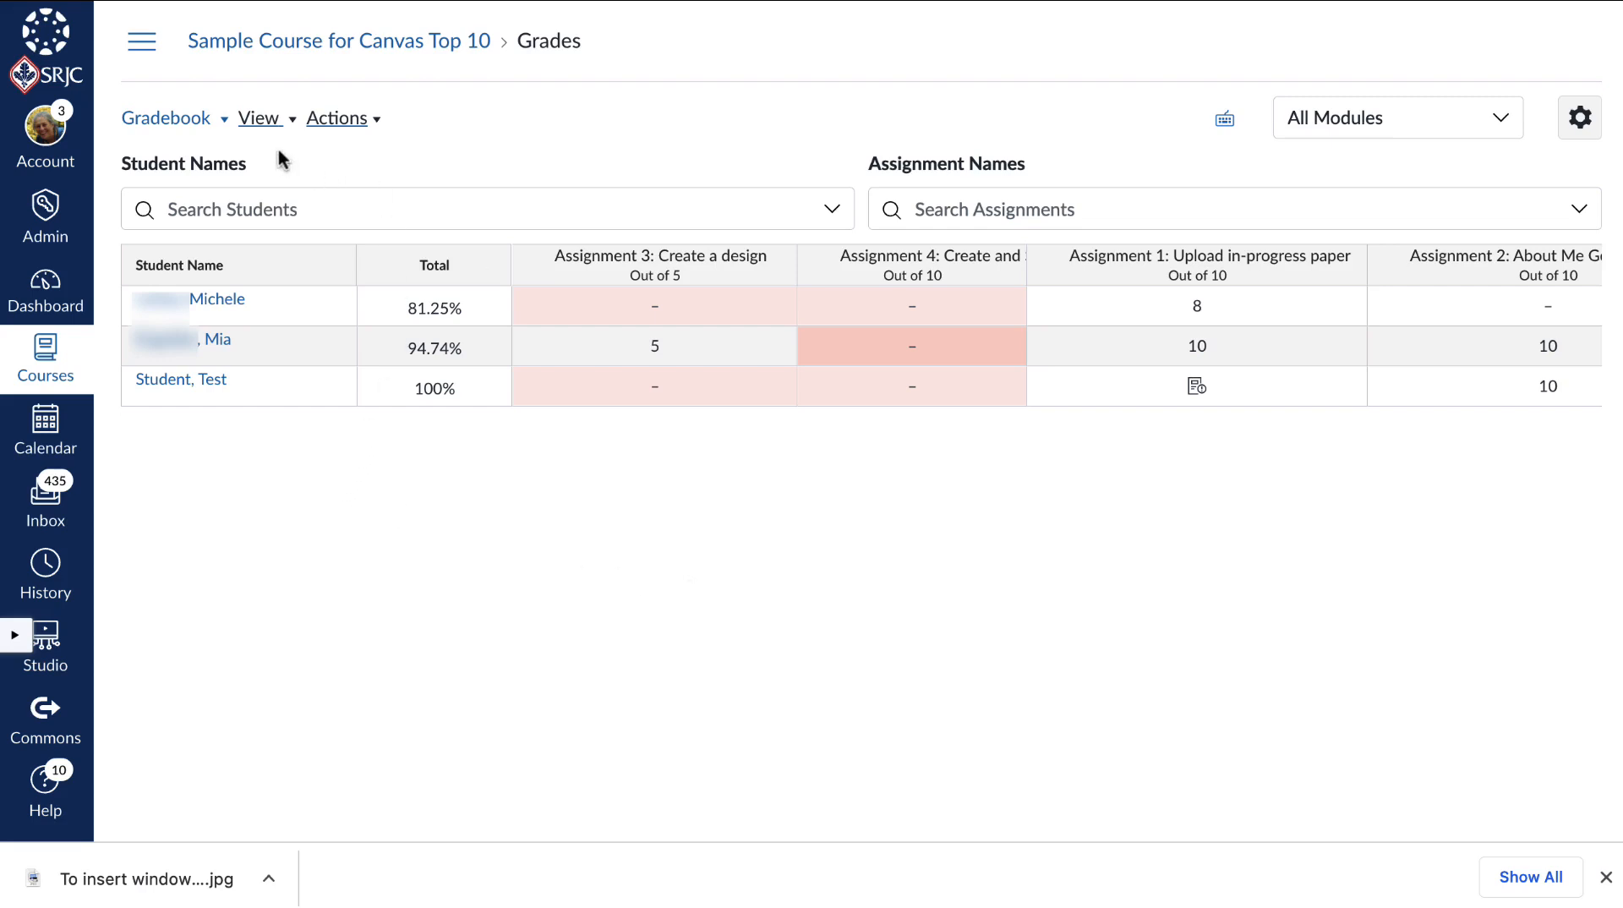
Show the Notes column in the gradebook and open the first student's note, closing it without saving.
{"action": "left_click", "coordinate": [263, 120]}
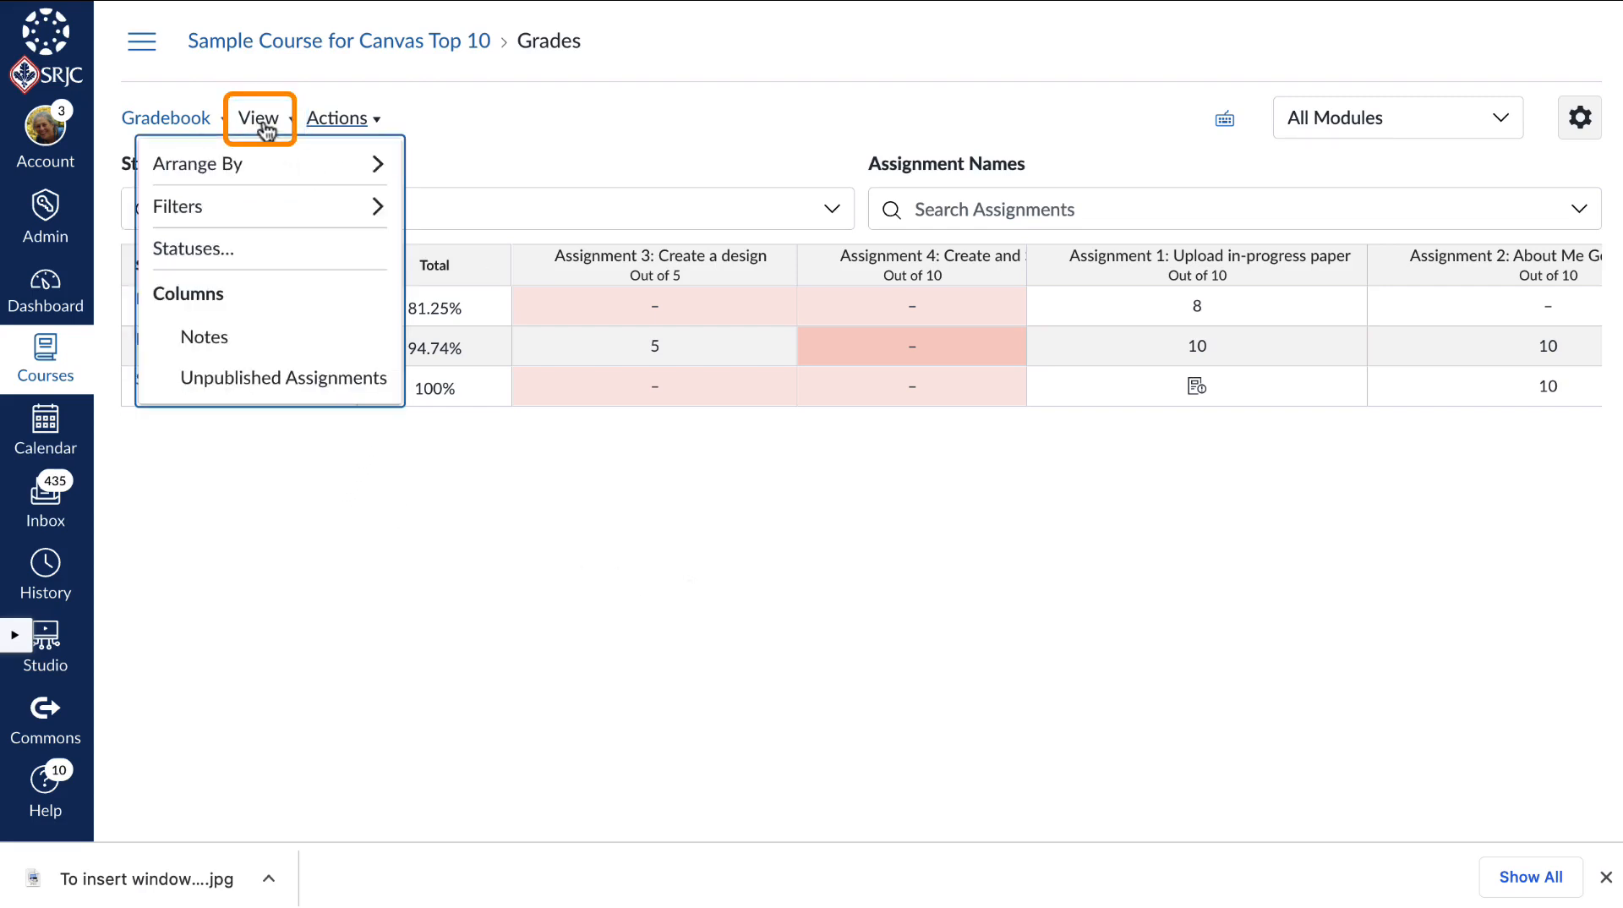
{"action": "left_click", "coordinate": [233, 345]}
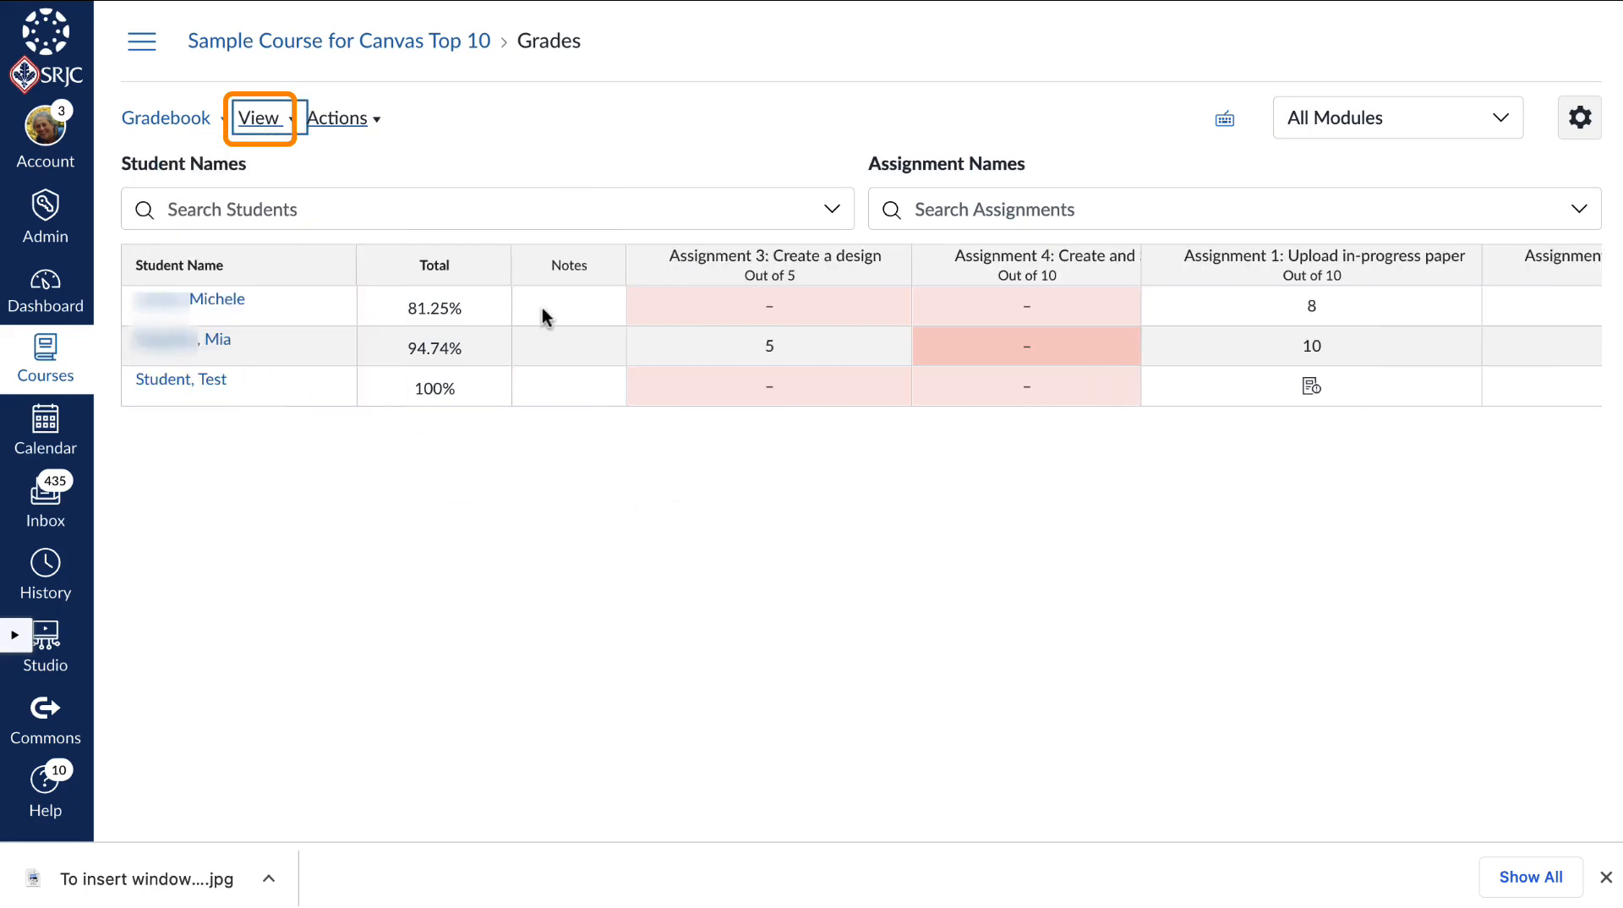
{"action": "left_click", "coordinate": [551, 306]}
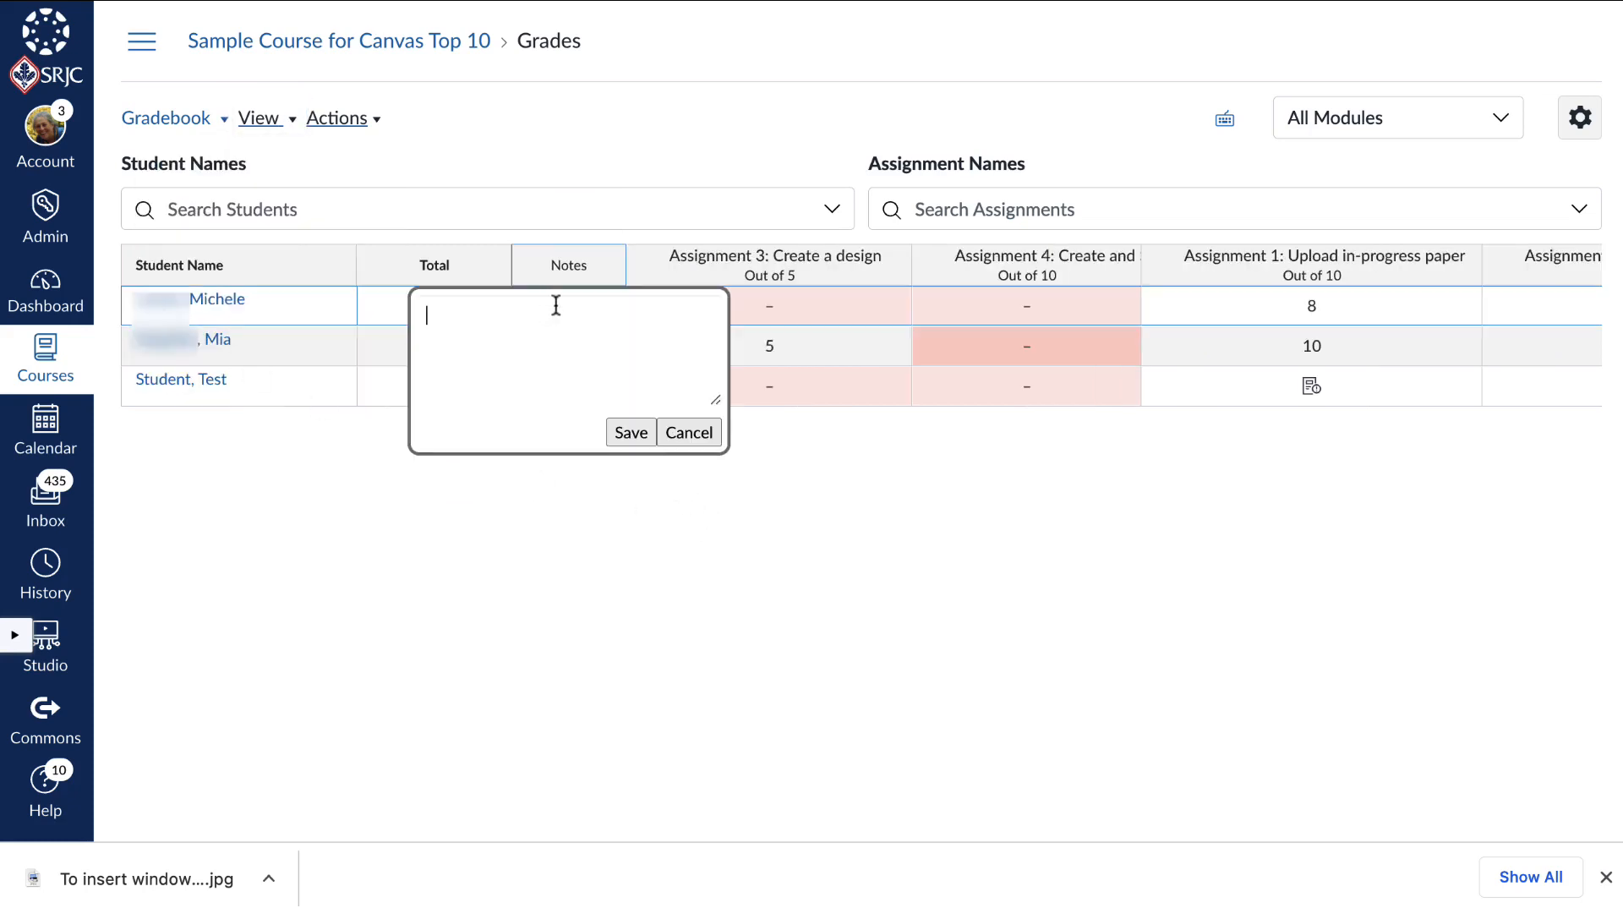
{"action": "left_click", "coordinate": [689, 432]}
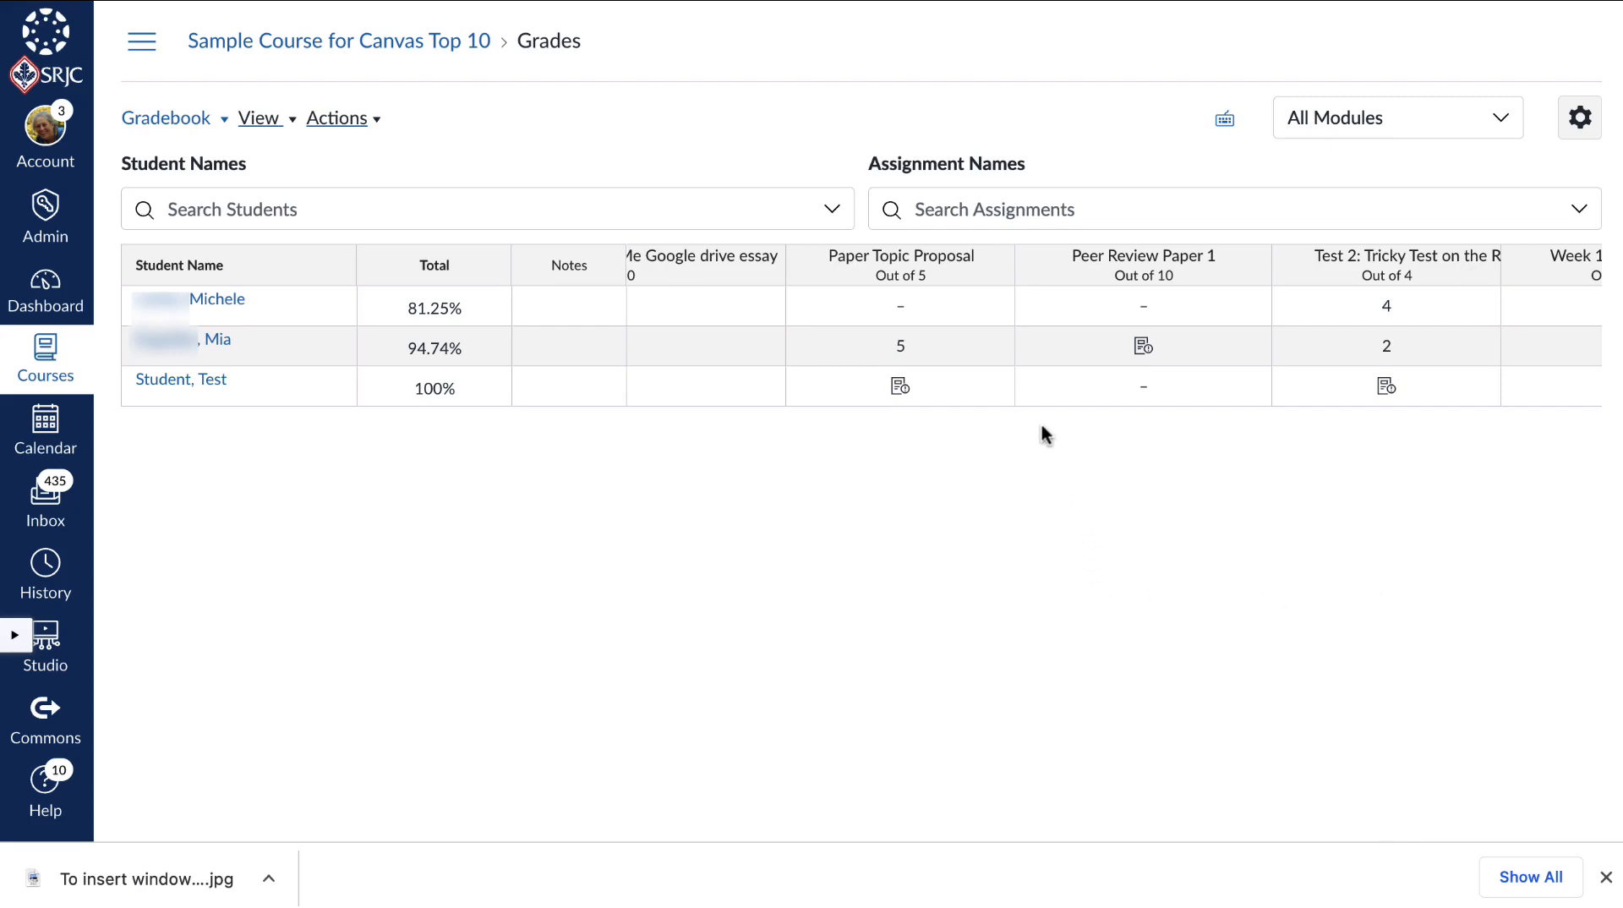
Review the Message Students Who recipients and "For students who" criteria for Paper Topic Proposal, closing the message without sending it.
{"action": "mouse_move", "coordinate": [996, 268]}
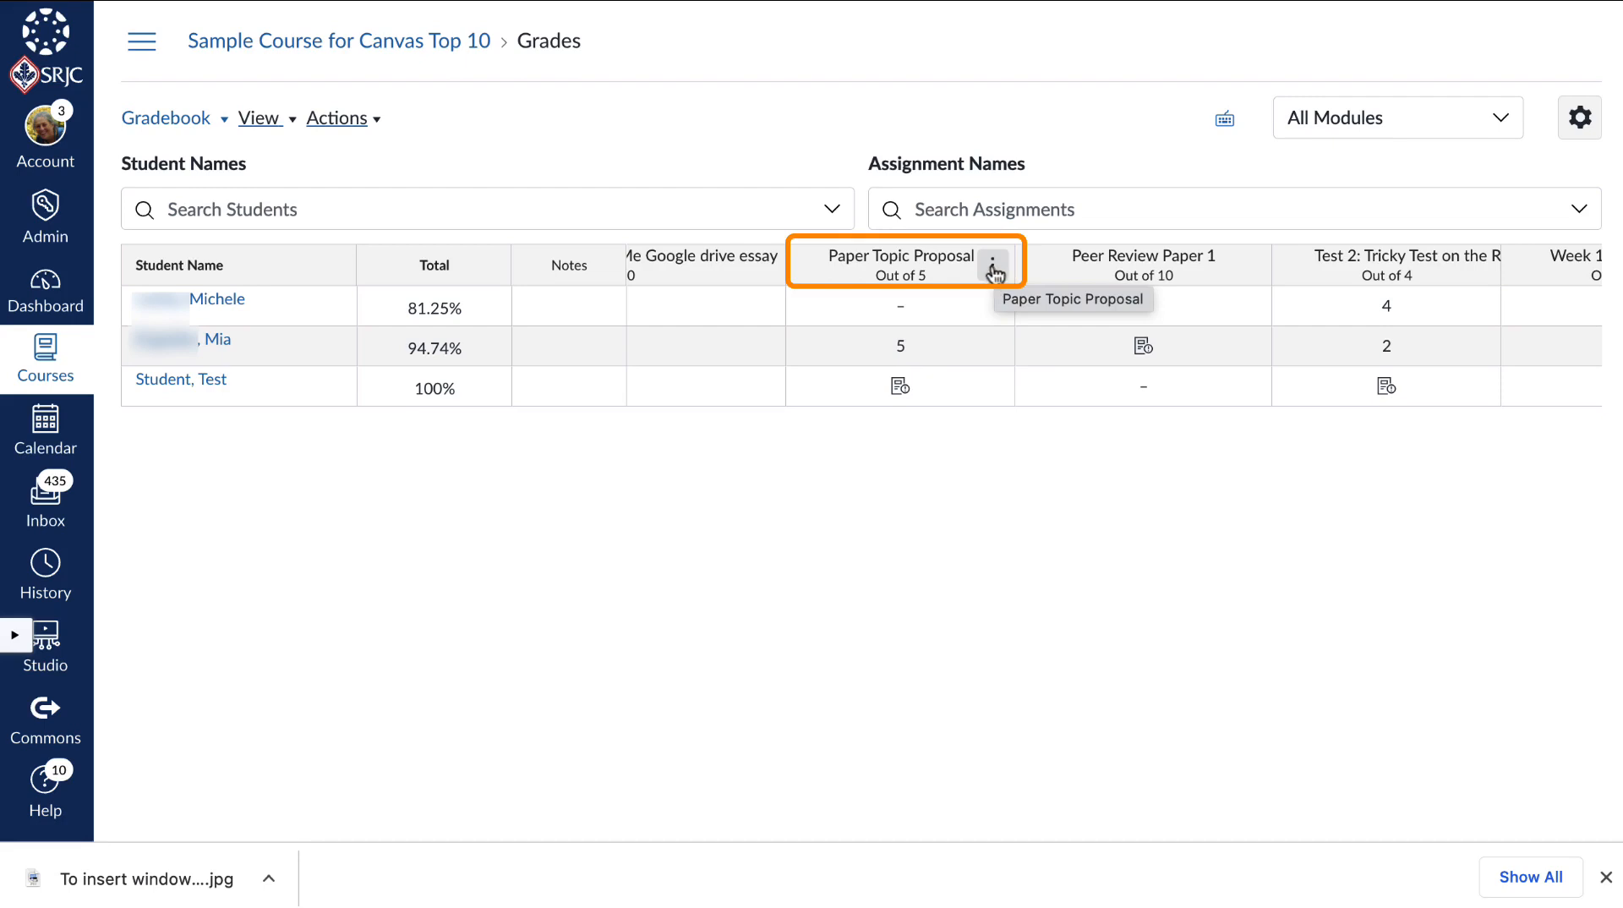
{"action": "left_click", "coordinate": [994, 267]}
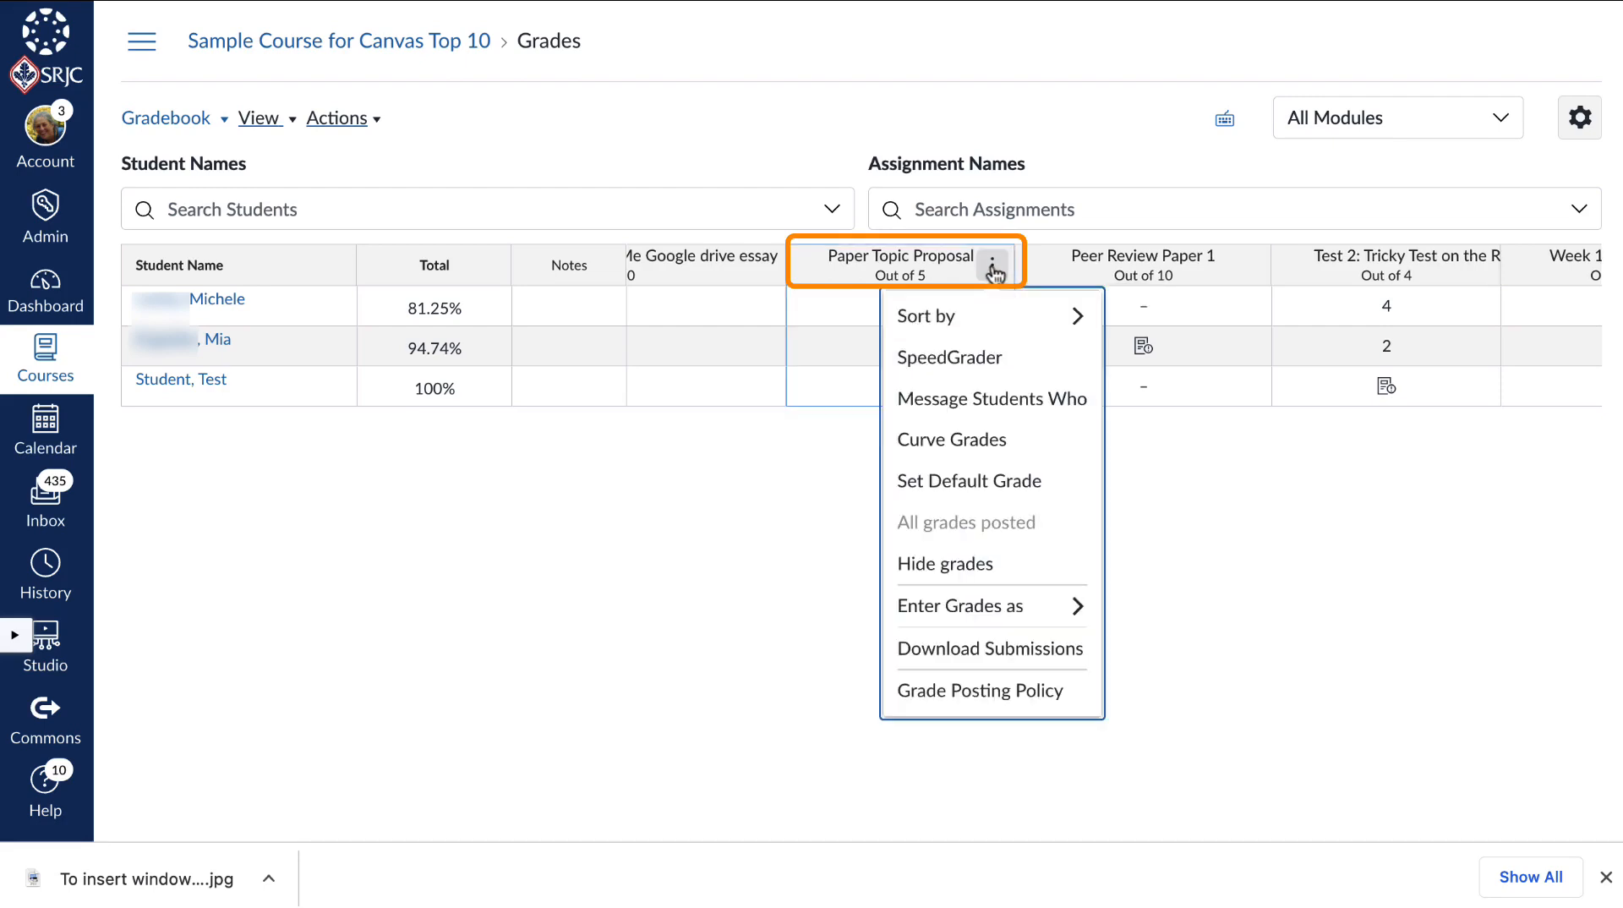
{"action": "left_click", "coordinate": [1007, 404]}
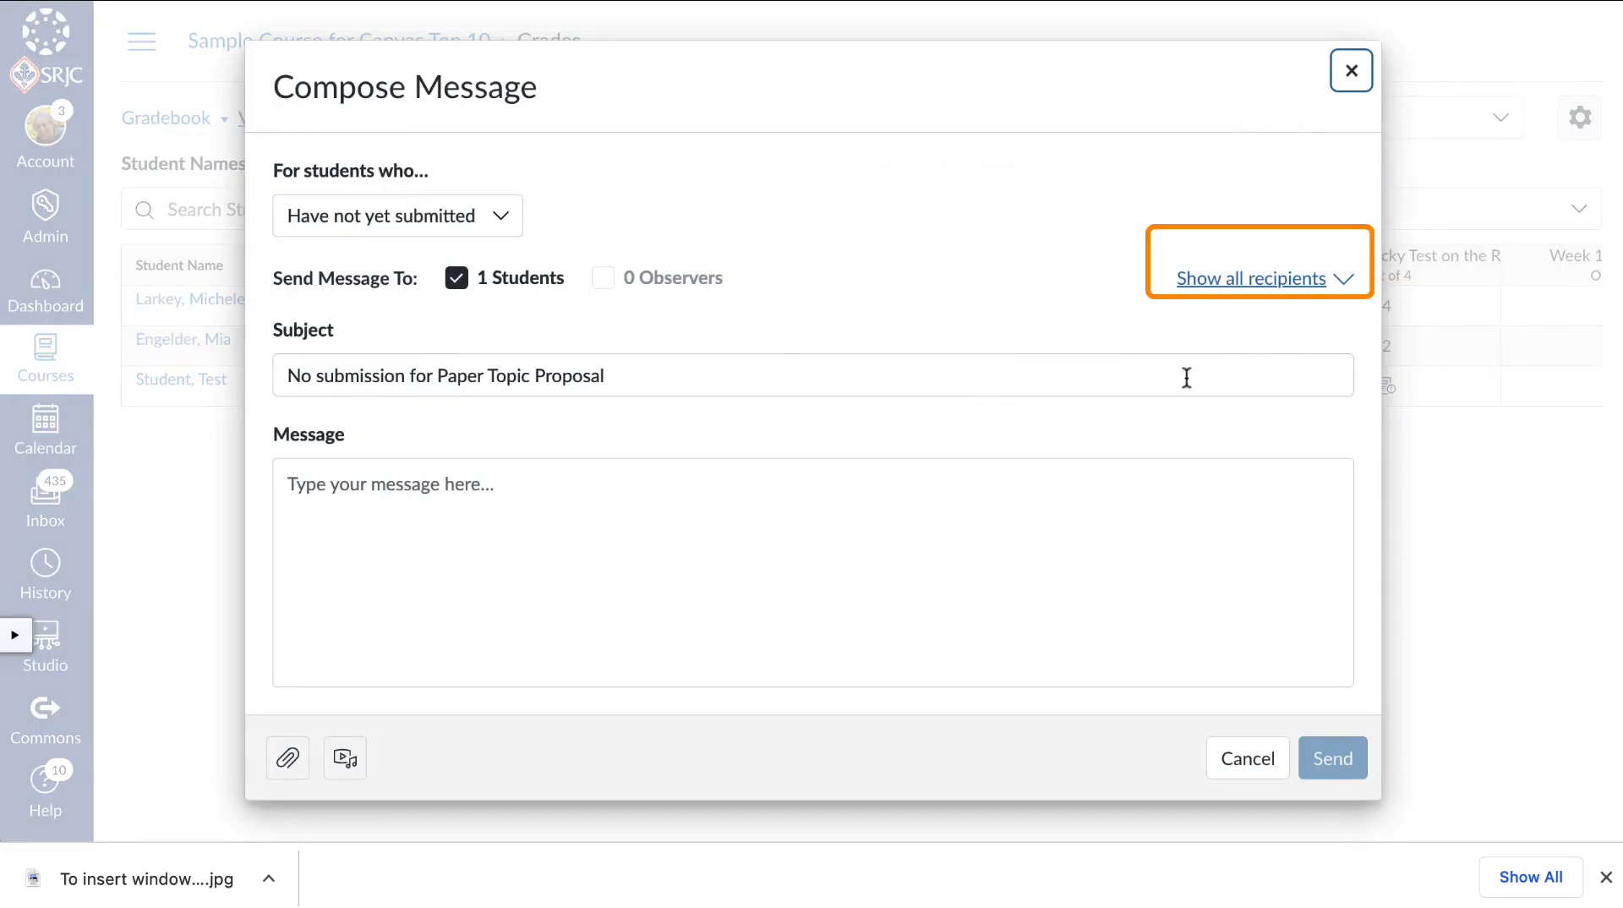
{"action": "left_click", "coordinate": [1250, 283]}
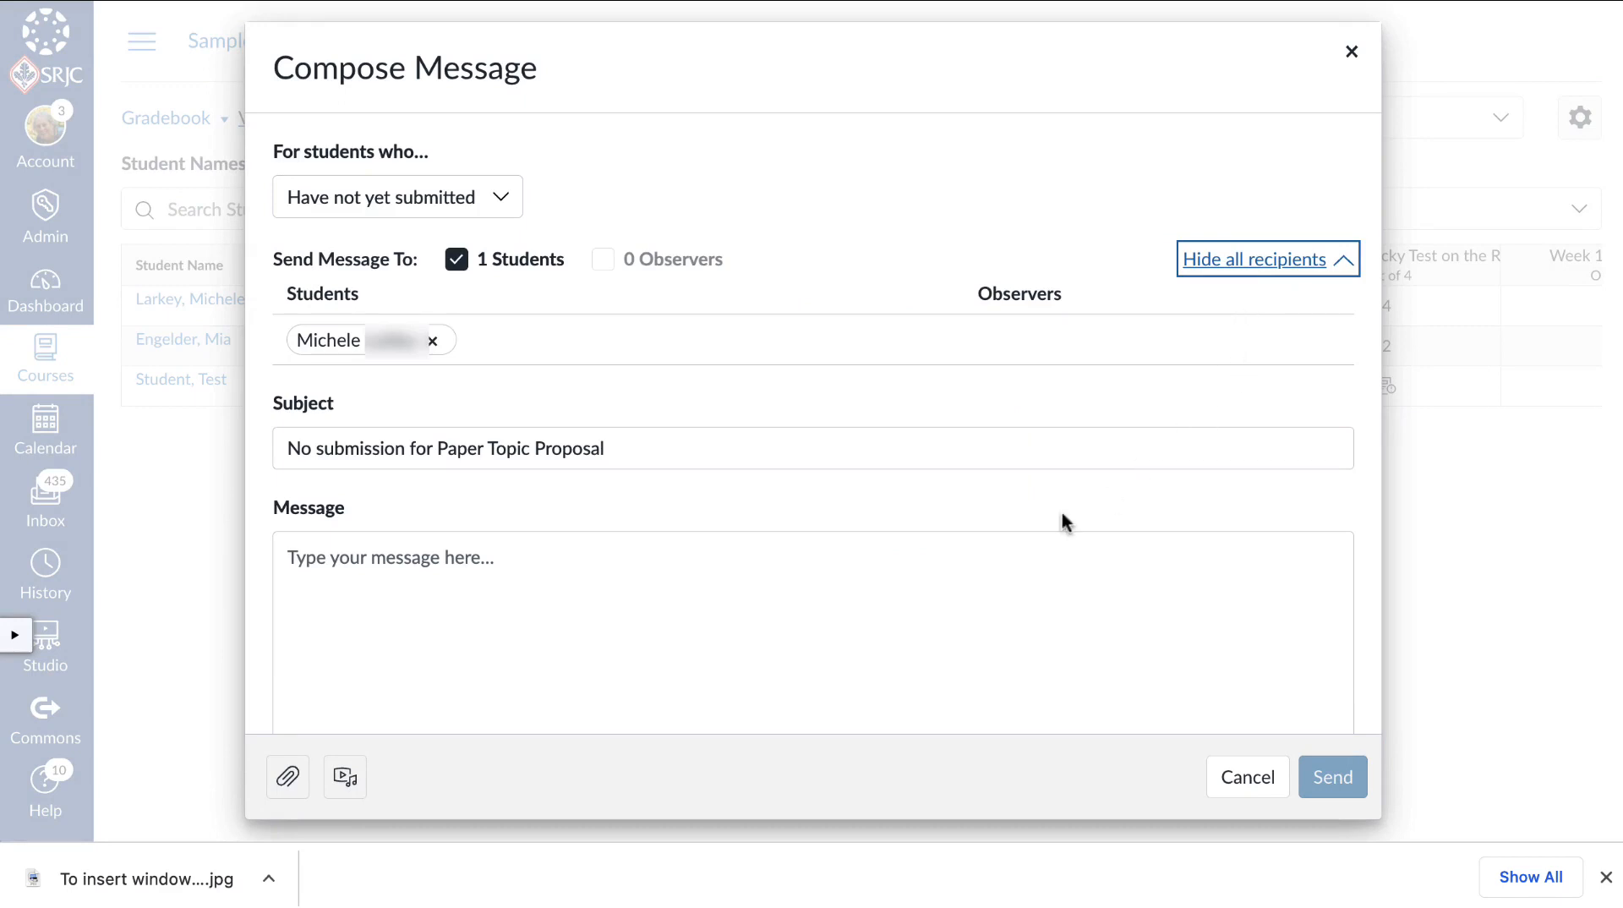
{"action": "left_click", "coordinate": [618, 591]}
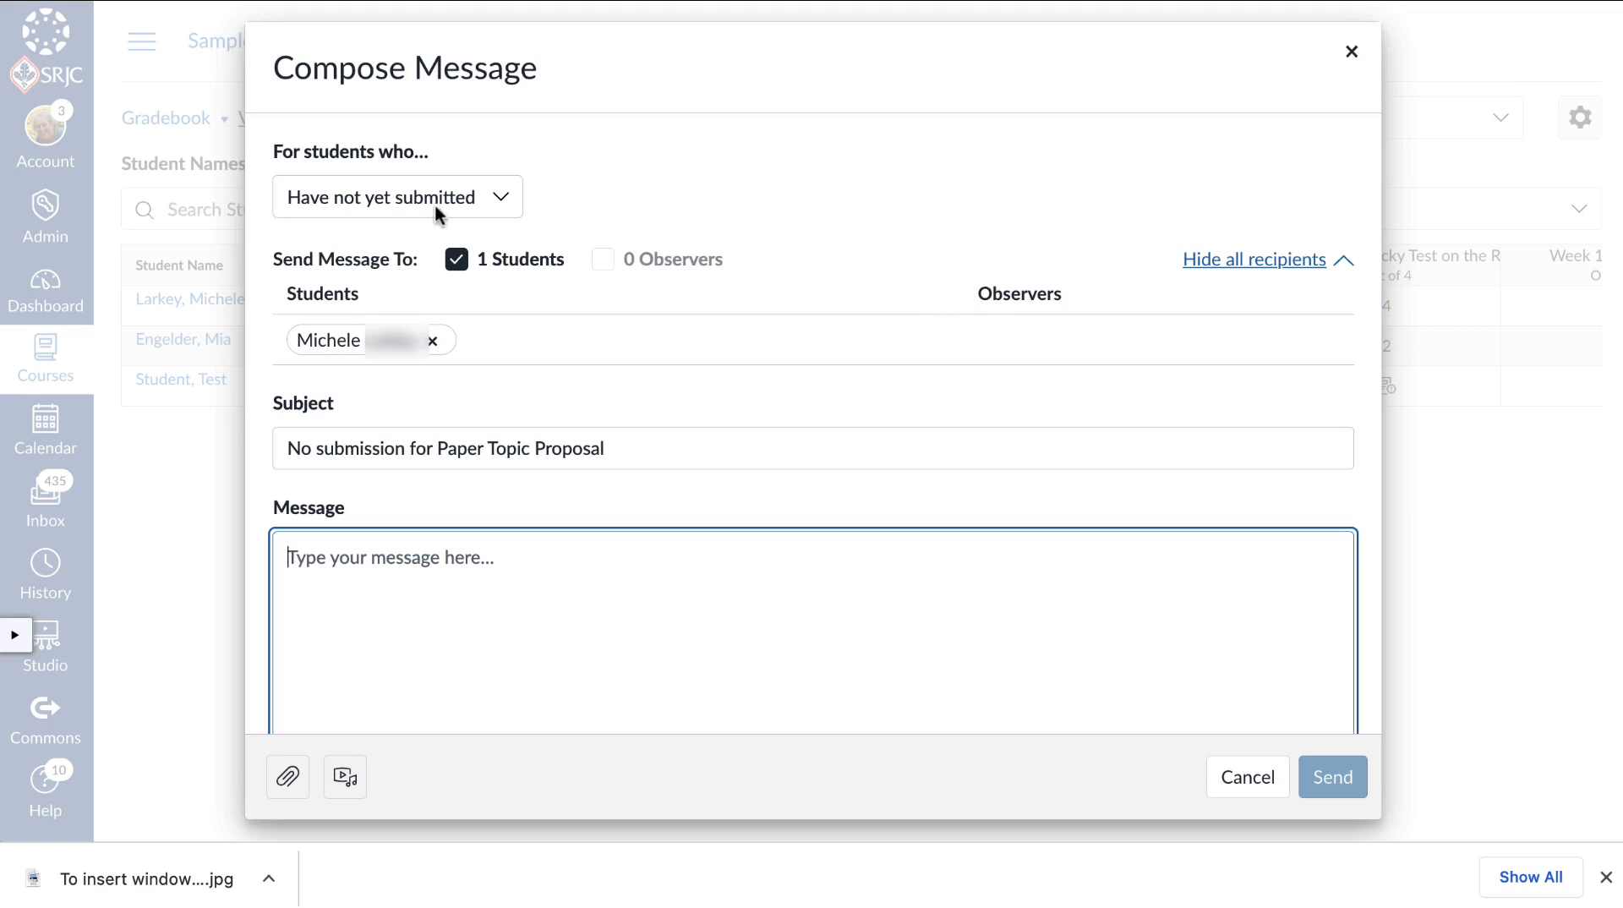
{"action": "left_click", "coordinate": [500, 203]}
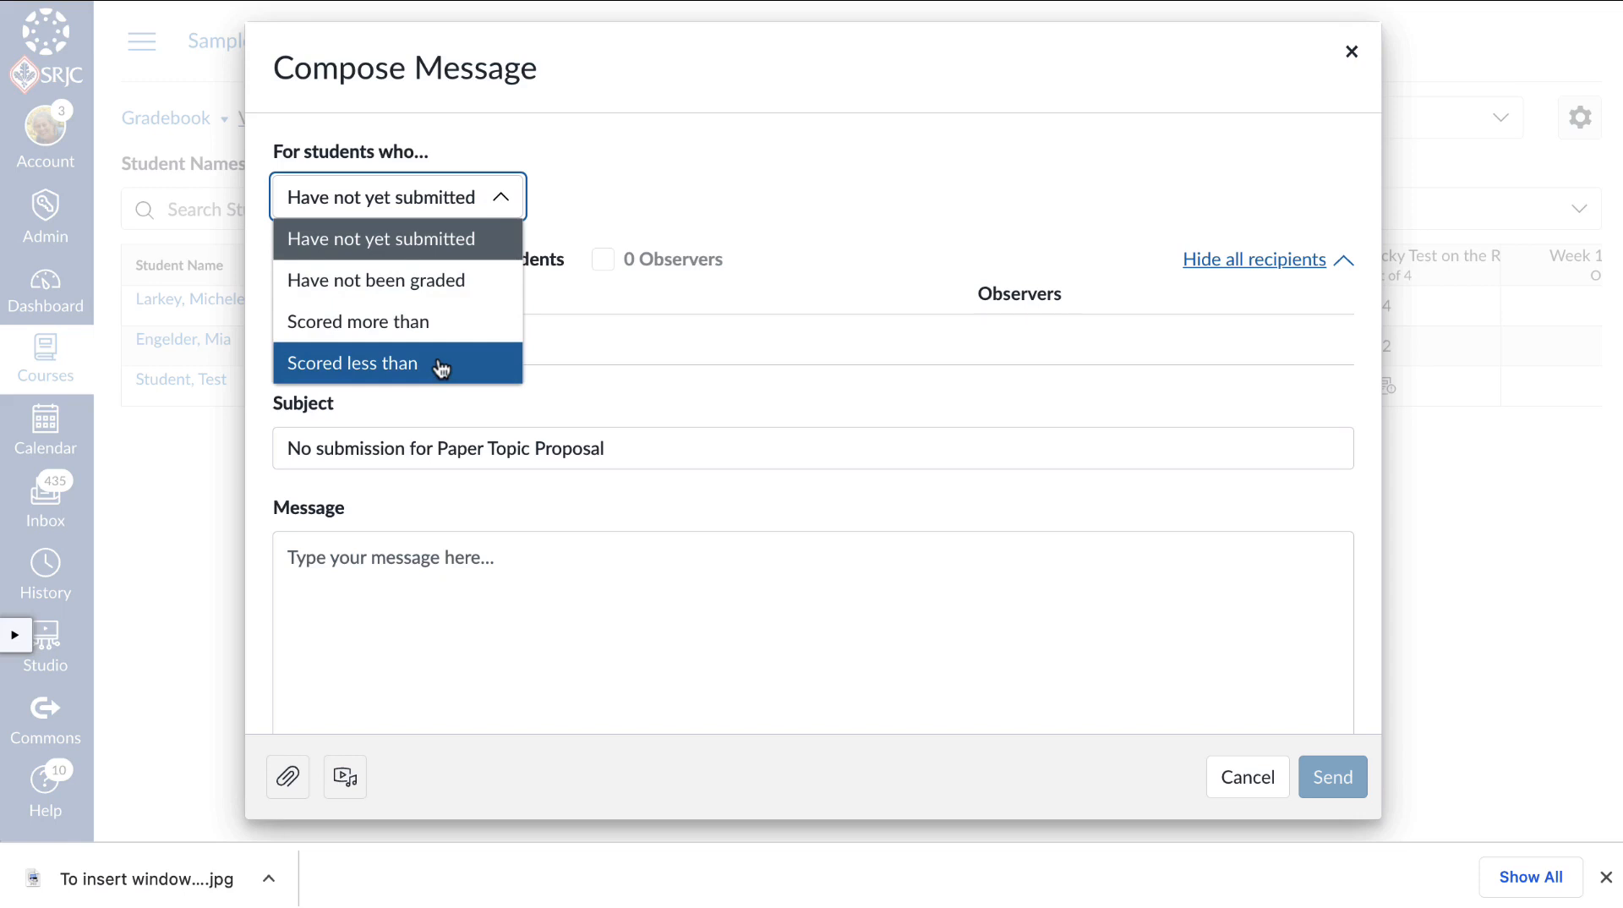
{"action": "left_click", "coordinate": [718, 129]}
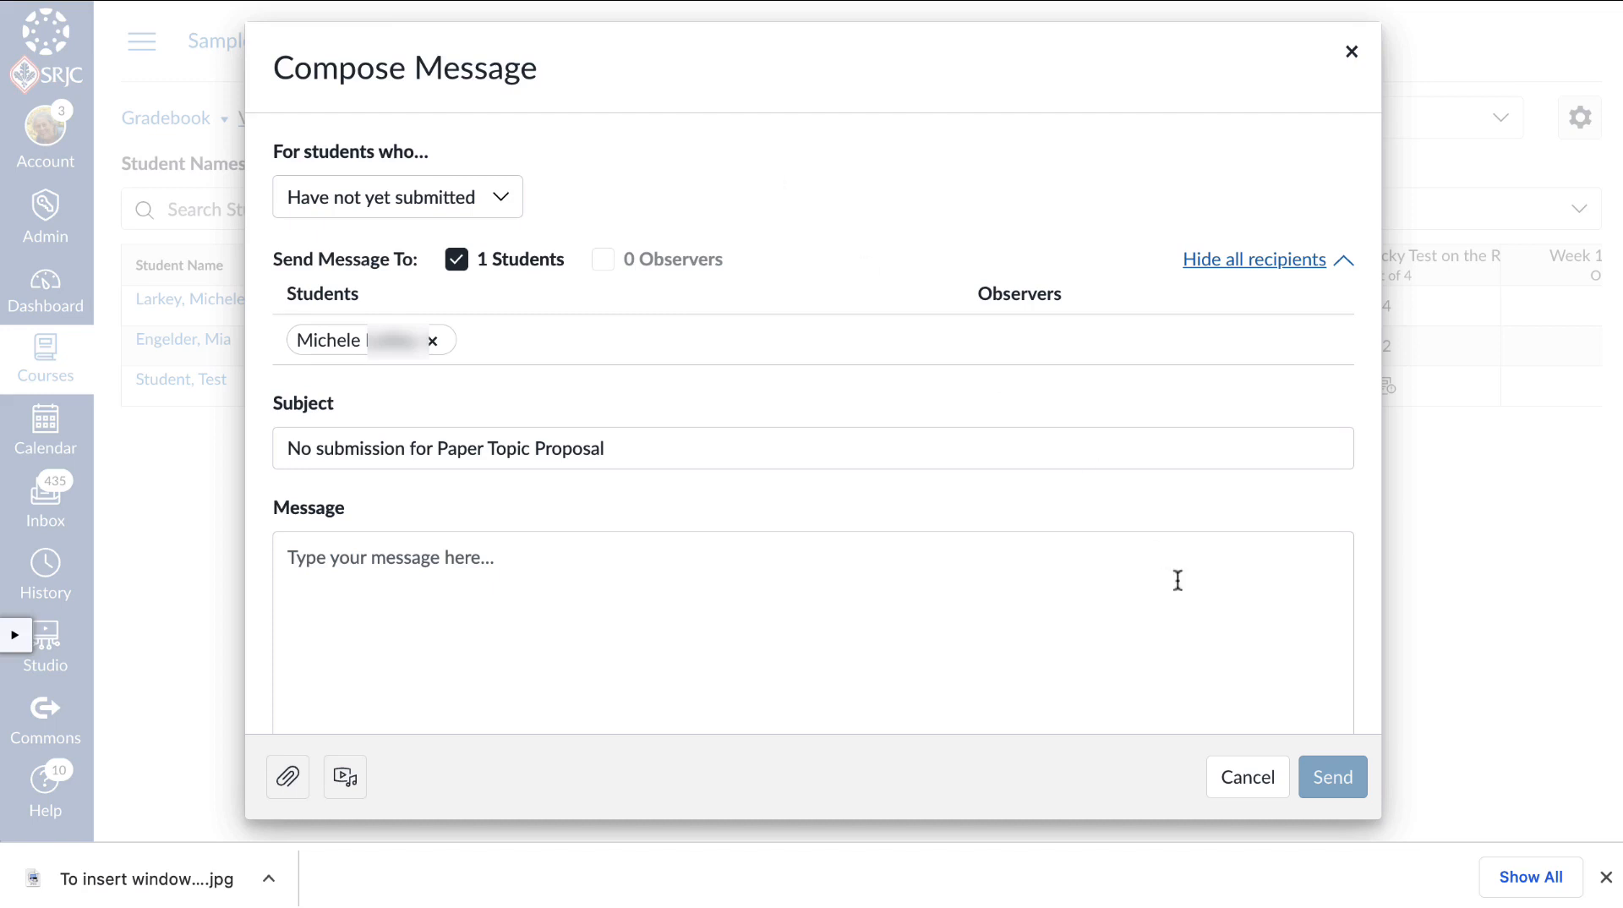
{"action": "left_click", "coordinate": [1248, 782]}
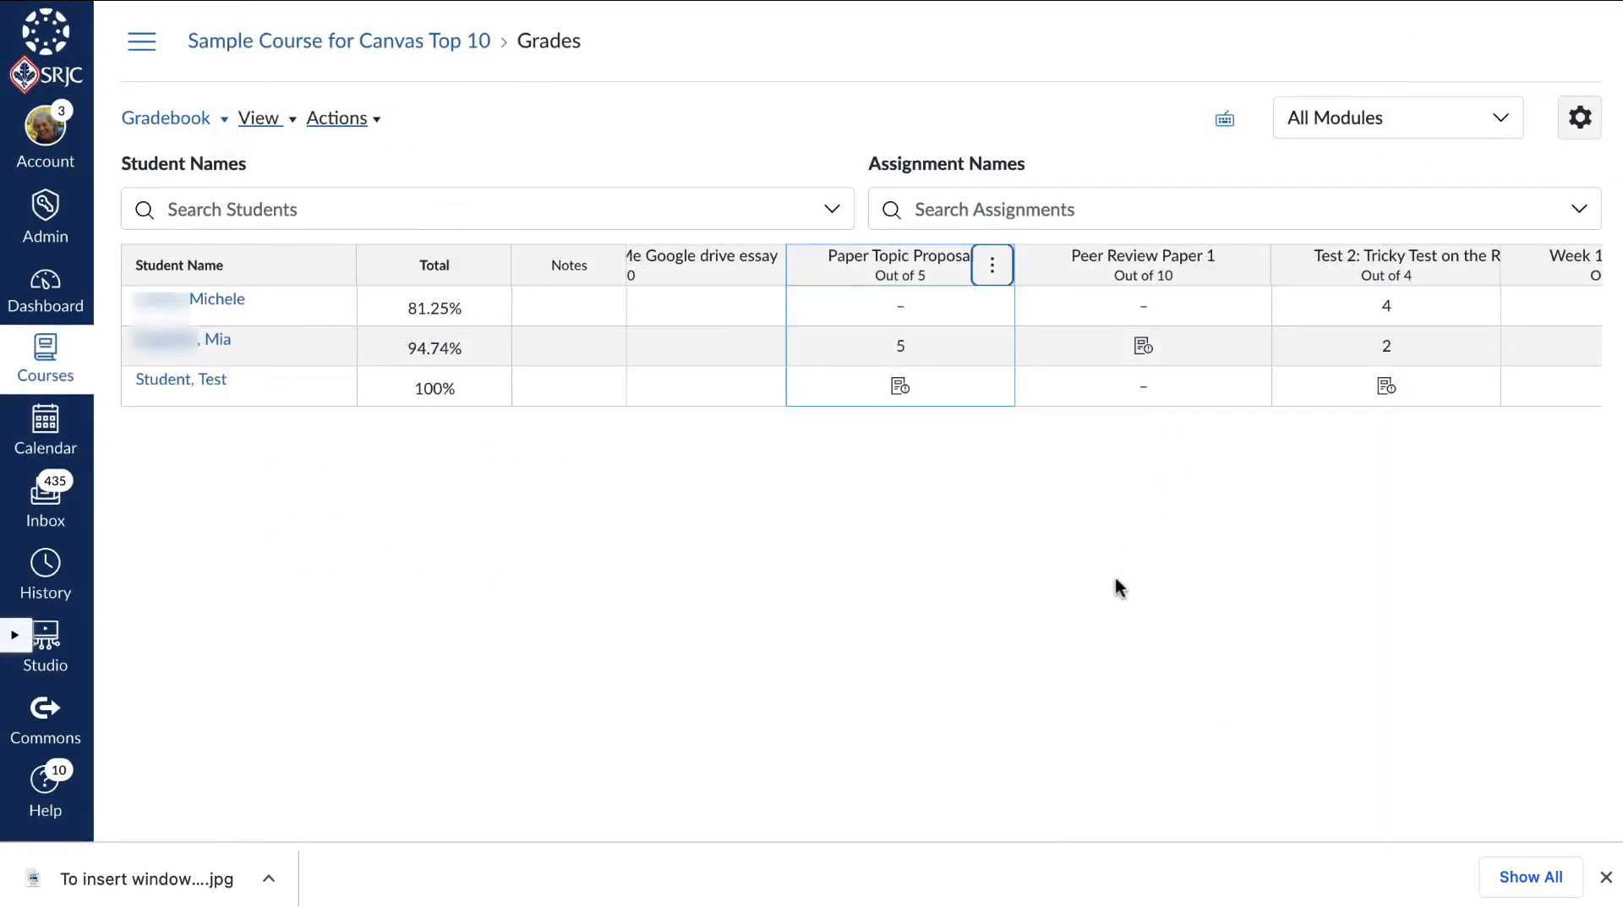